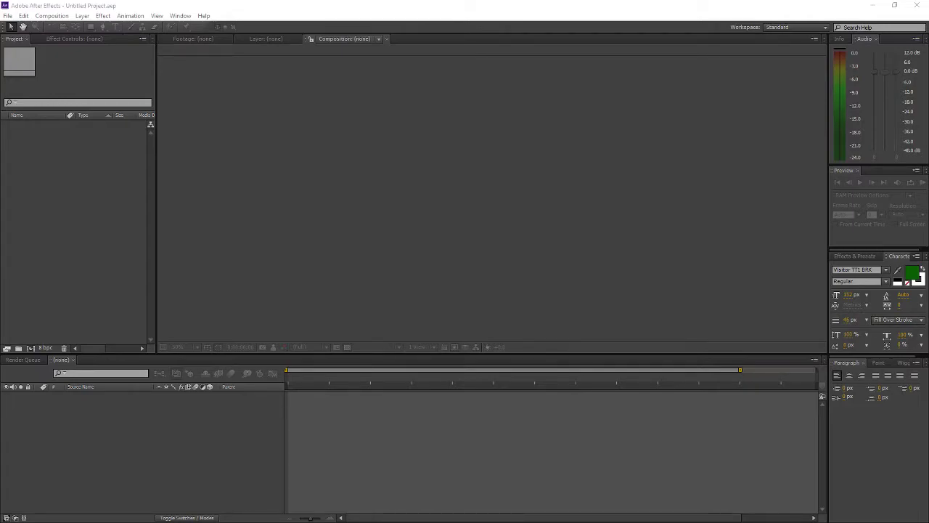
Open the recent project dukeOverlay.aep.
{"action": "key", "text": "alt+Tab"}
{"action": "left_click", "coordinate": [204, 145]}
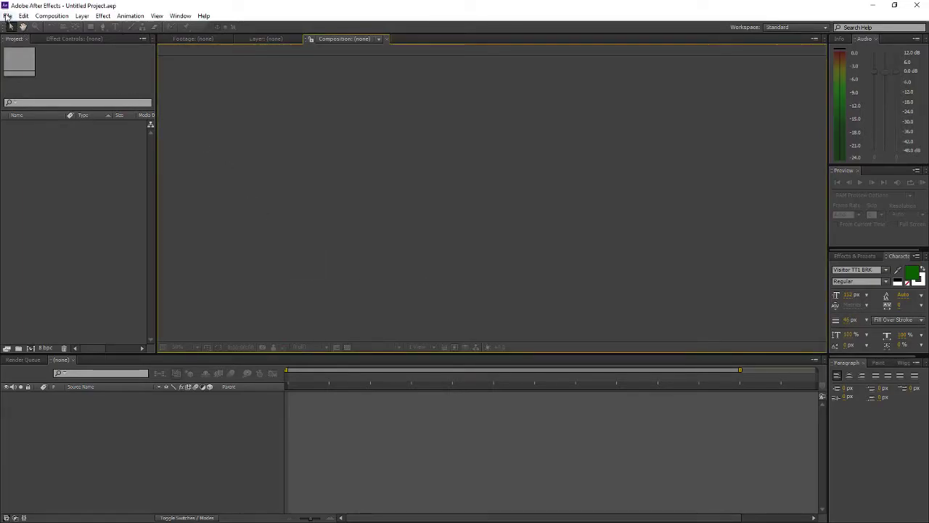
{"action": "left_click", "coordinate": [9, 14]}
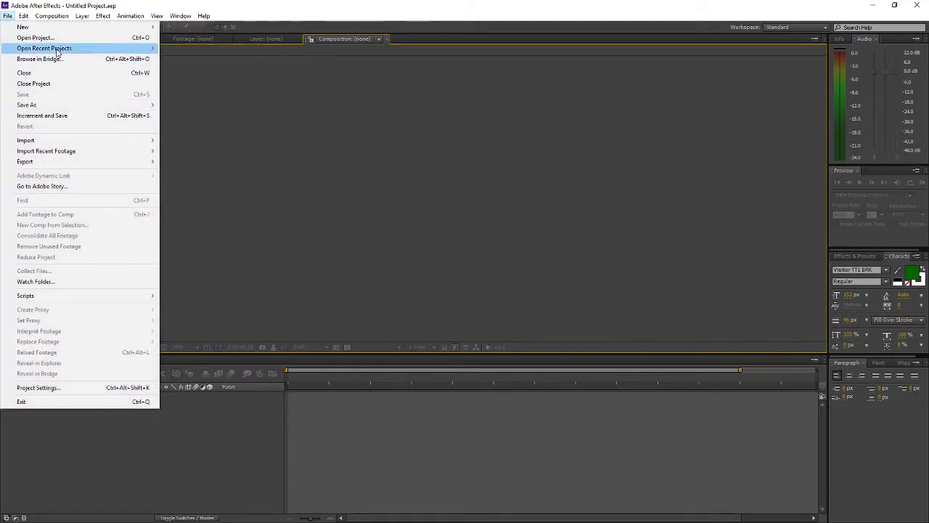
{"action": "mouse_move", "coordinate": [158, 48]}
{"action": "left_click", "coordinate": [226, 49]}
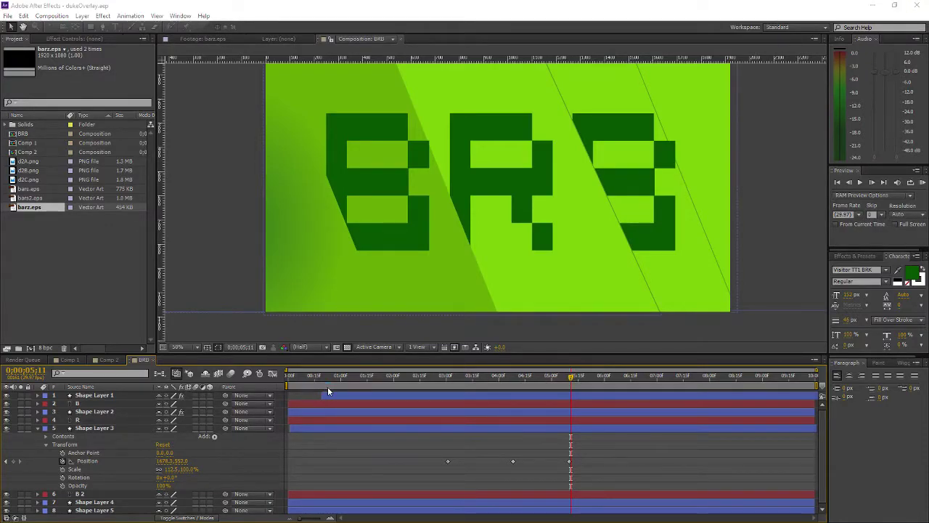
Preview the BRB composition and examine how the green shape layers slide across the letters.
{"action": "left_click", "coordinate": [573, 378]}
{"action": "left_click_drag", "start_coordinate": [572, 379], "coordinate": [429, 385]}
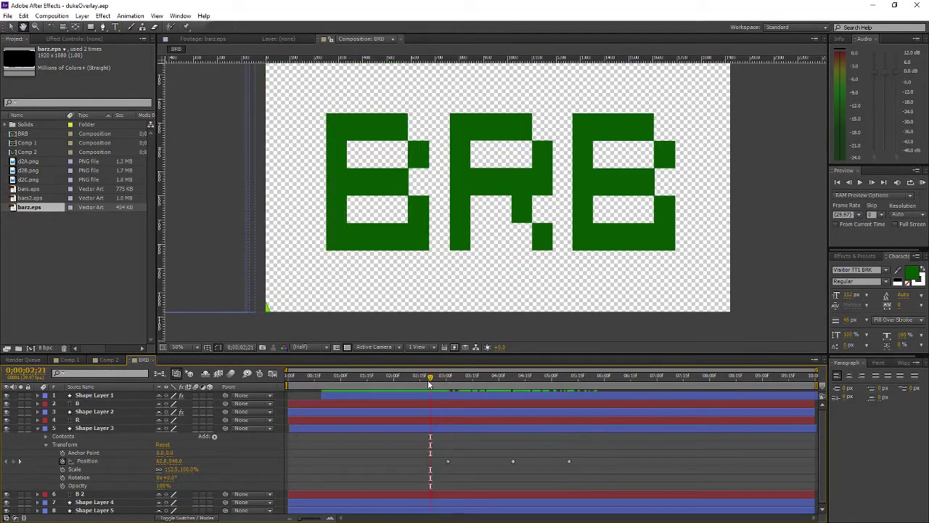
{"action": "key", "text": "space"}
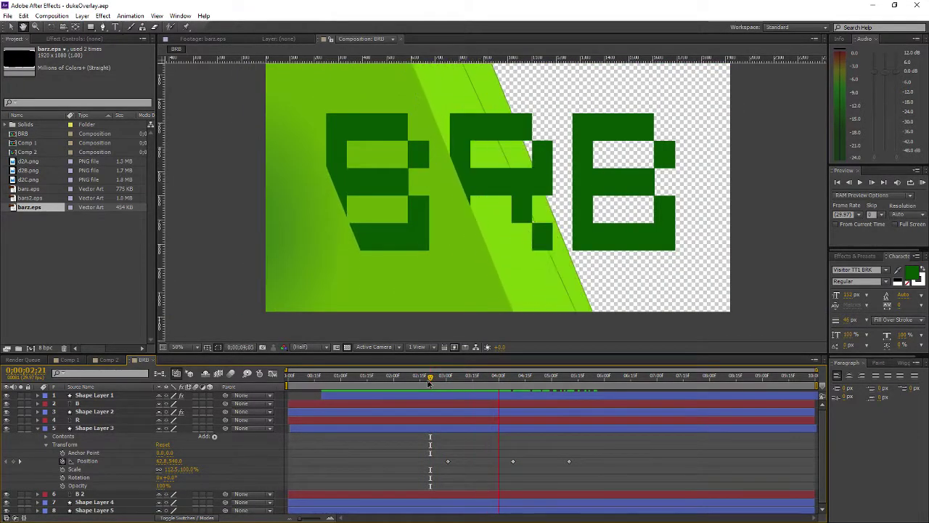
{"action": "left_click", "coordinate": [391, 378]}
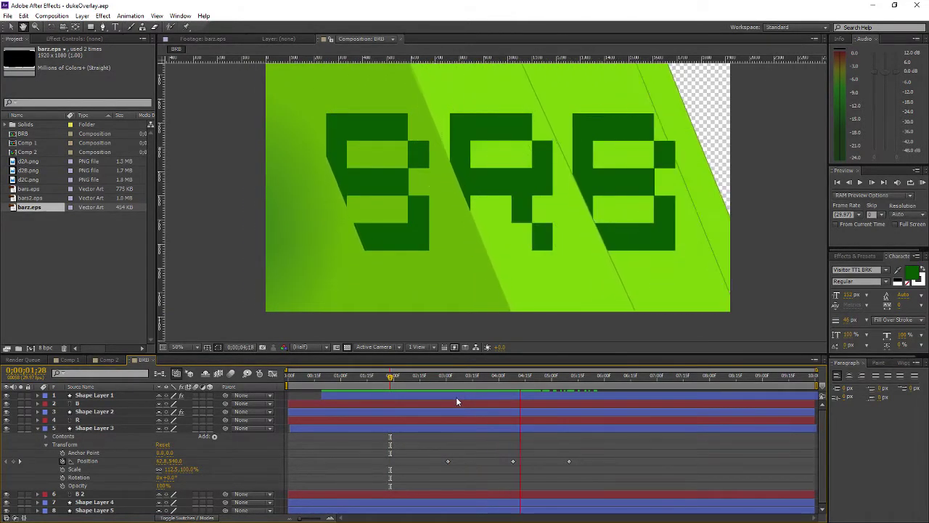
{"action": "left_click", "coordinate": [377, 378]}
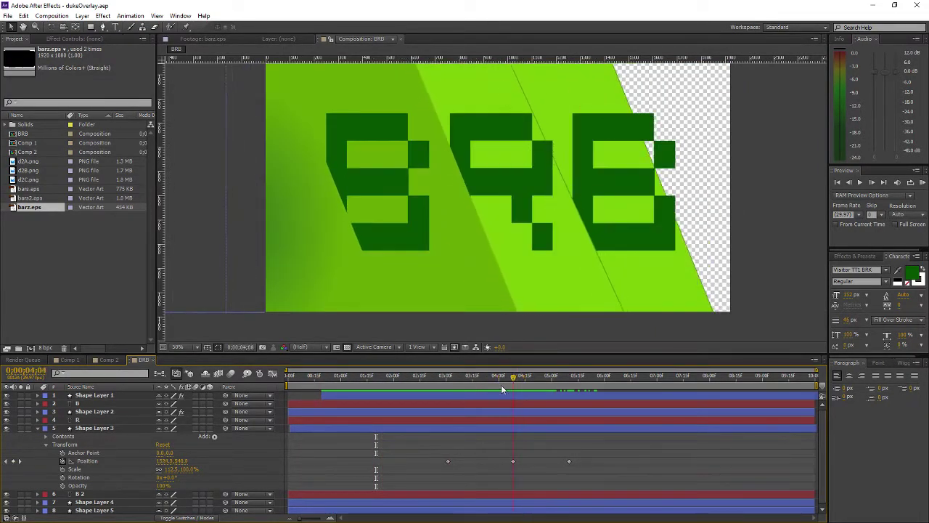
{"action": "key", "text": "space"}
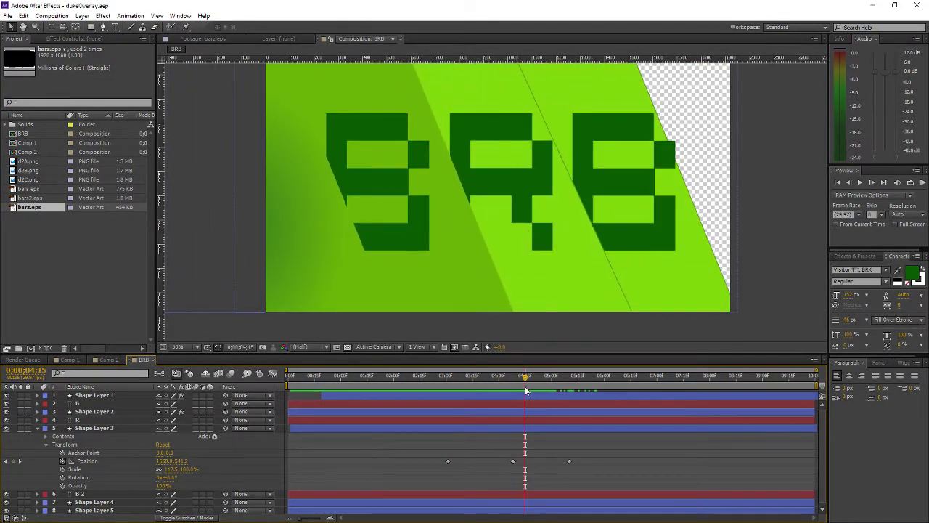
{"action": "key", "text": "space"}
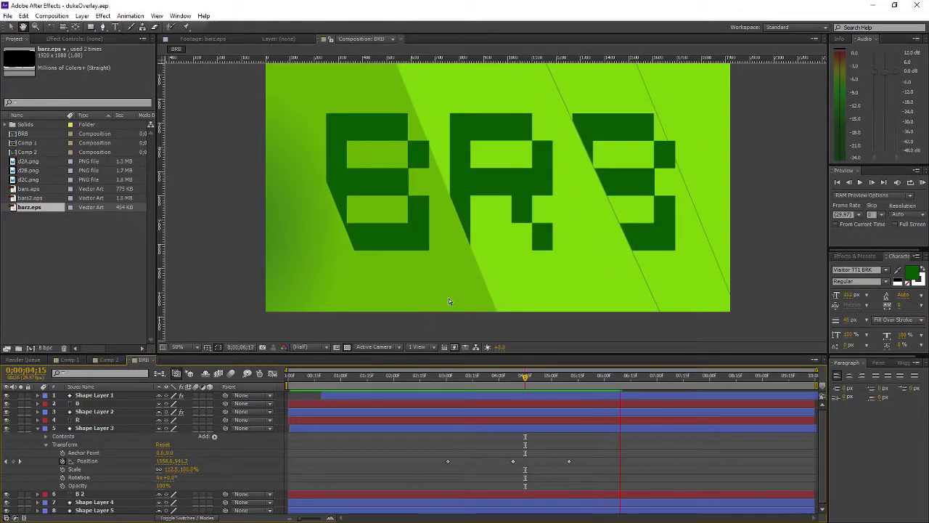
{"action": "left_click", "coordinate": [486, 320]}
{"action": "scroll", "coordinate": [557, 338], "scroll_direction": "up", "scroll_amount": 1}
{"action": "scroll", "coordinate": [557, 341], "scroll_direction": "down", "scroll_amount": 2}
{"action": "scroll", "coordinate": [508, 310], "scroll_direction": "up", "scroll_amount": 1}
{"action": "scroll", "coordinate": [491, 305], "scroll_direction": "down", "scroll_amount": 1}
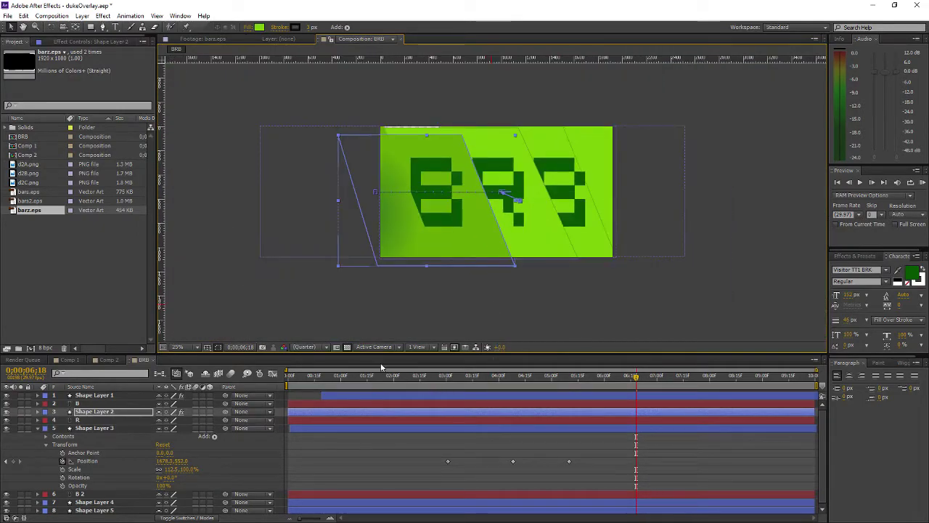
{"action": "left_click", "coordinate": [357, 375]}
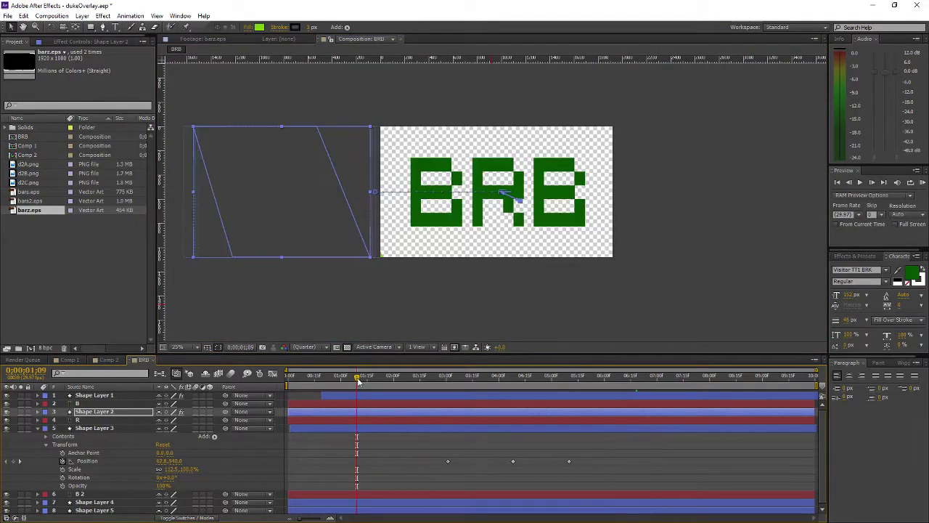
{"action": "left_click", "coordinate": [330, 377]}
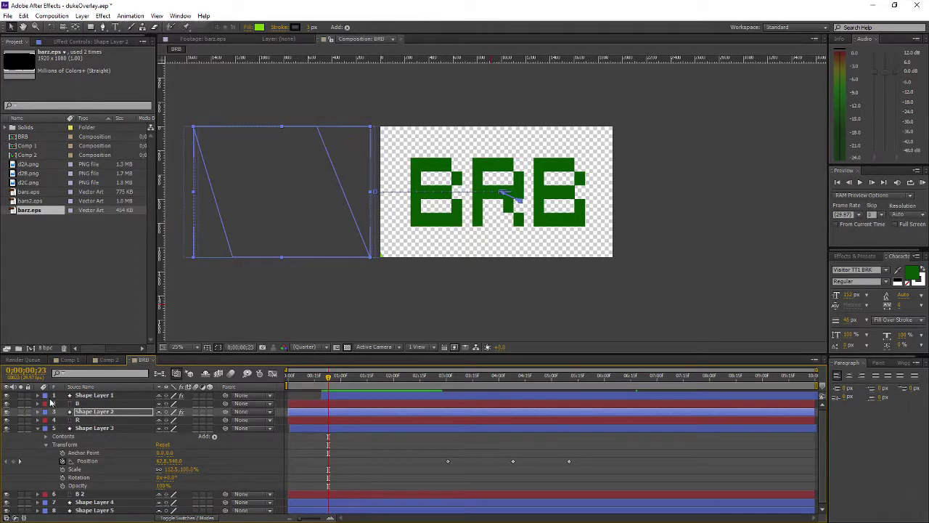
{"action": "left_click", "coordinate": [81, 396]}
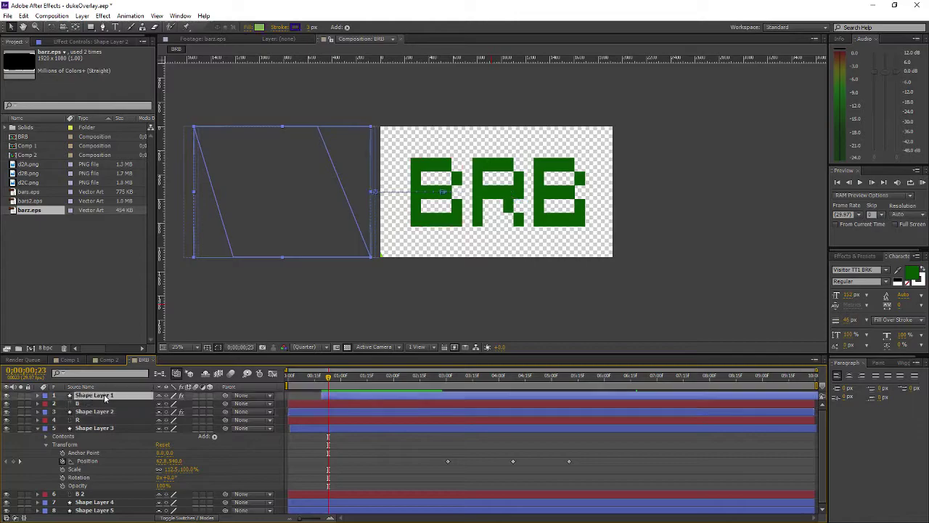
{"action": "left_click", "coordinate": [125, 426], "text": "ctrl"}
{"action": "left_click", "coordinate": [105, 412], "text": "ctrl"}
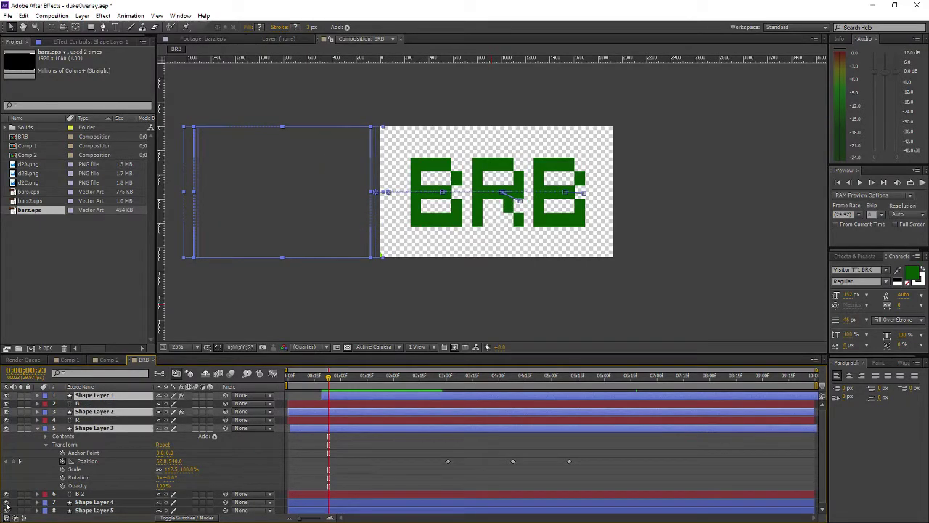
{"action": "left_click", "coordinate": [82, 501], "text": "ctrl"}
{"action": "left_click", "coordinate": [82, 511], "text": "ctrl"}
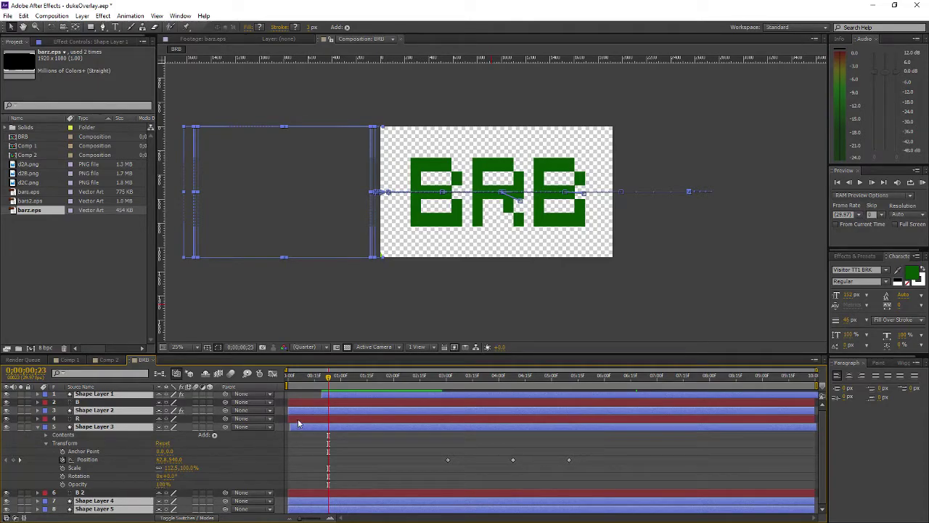
{"action": "left_click", "coordinate": [287, 438]}
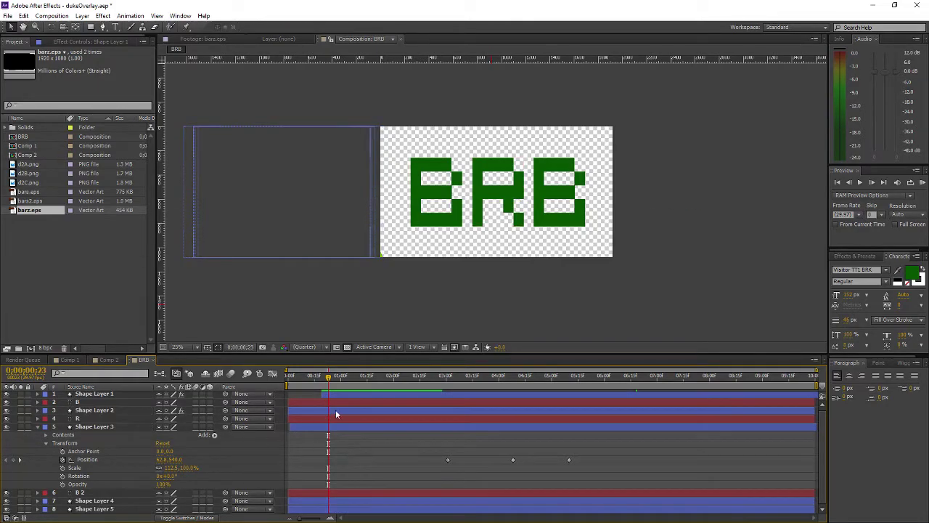
Delete Shape Layer 2, Shape Layer 3, Shape Layer 4 and Shape Layer 5 from the BRB composition.
{"action": "left_click", "coordinate": [88, 411]}
{"action": "left_click", "coordinate": [100, 428], "text": "ctrl"}
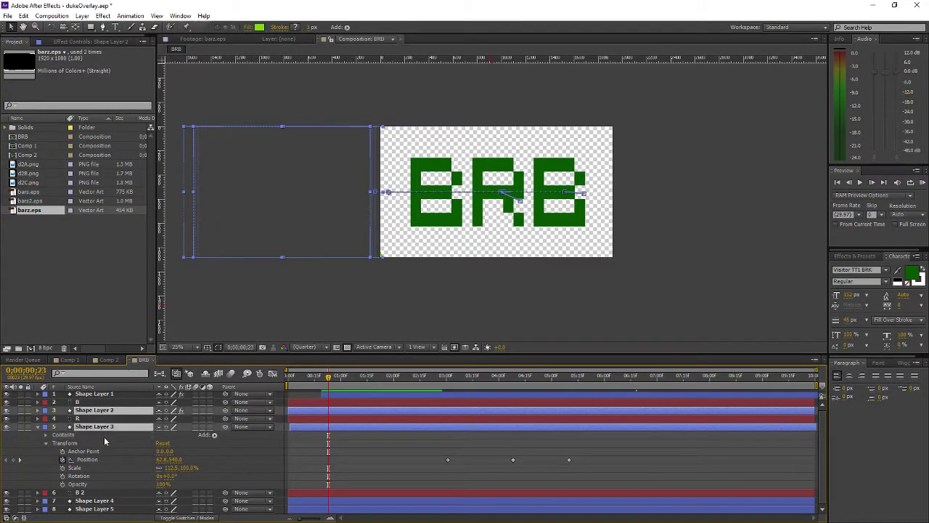
{"action": "left_click", "coordinate": [104, 501], "text": "ctrl"}
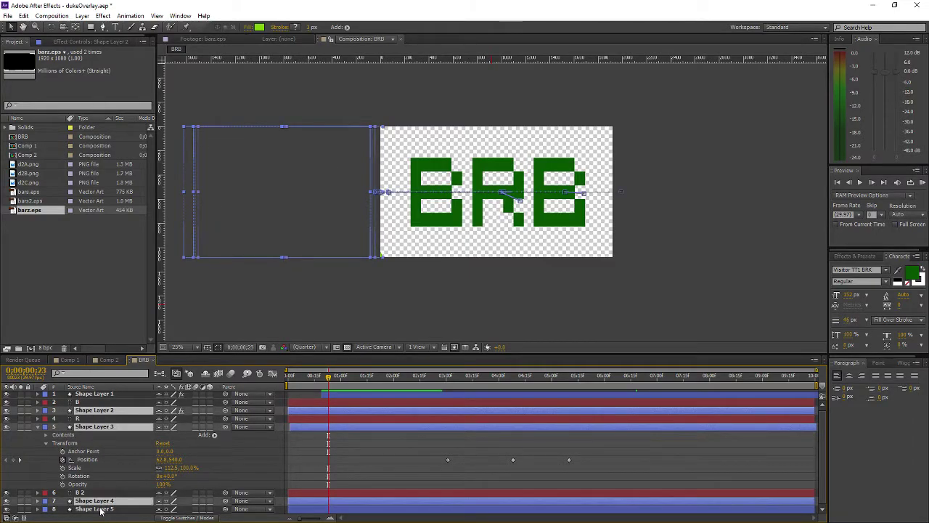
{"action": "left_click", "coordinate": [106, 509], "text": "ctrl"}
{"action": "key", "text": "Delete"}
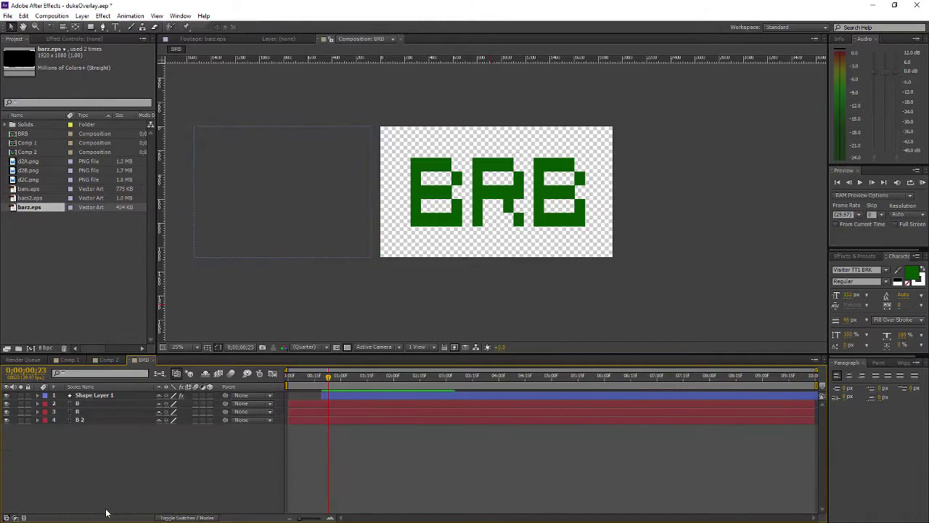
Make Shape Layer 1 start at the very beginning of the BRB composition's timeline.
{"action": "left_click_drag", "start_coordinate": [328, 377], "coordinate": [315, 394]}
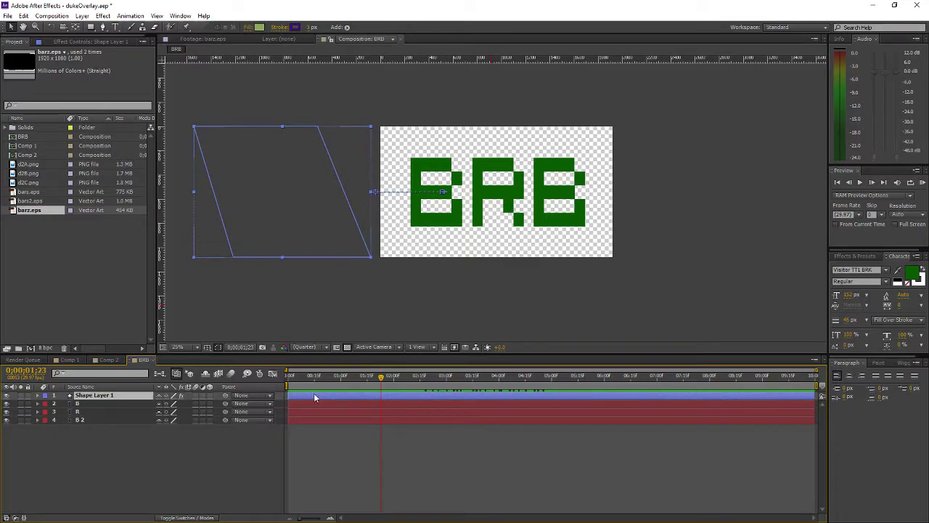
{"action": "left_click", "coordinate": [296, 377]}
{"action": "mouse_move", "coordinate": [409, 383]}
{"action": "left_mouse_down"}
{"action": "mouse_move", "coordinate": [473, 377]}
{"action": "mouse_move", "coordinate": [392, 377]}
{"action": "left_mouse_up"}
Enlarge Shape Layer 1's slanted shape outside the frame to a scale of about 147.5 by 116 percent.
{"action": "left_click", "coordinate": [308, 298]}
{"action": "left_click", "coordinate": [317, 258]}
{"action": "key", "text": "h"}
{"action": "left_click_drag", "start_coordinate": [251, 233], "coordinate": [335, 239]}
{"action": "key", "text": "v"}
{"action": "key", "text": "a"}
{"action": "key", "text": "a"}
{"action": "left_click", "coordinate": [288, 120]}
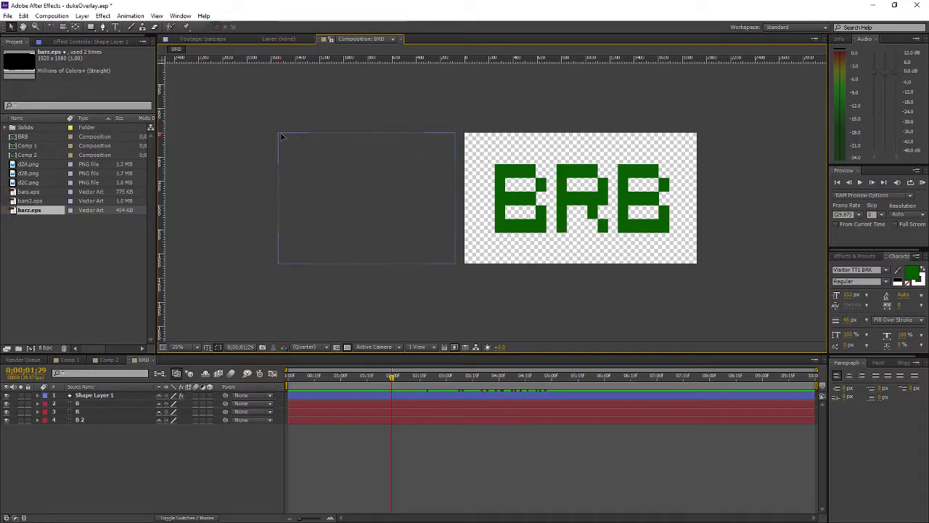
{"action": "left_click", "coordinate": [282, 137]}
{"action": "left_click_drag", "start_coordinate": [278, 136], "coordinate": [193, 125]}
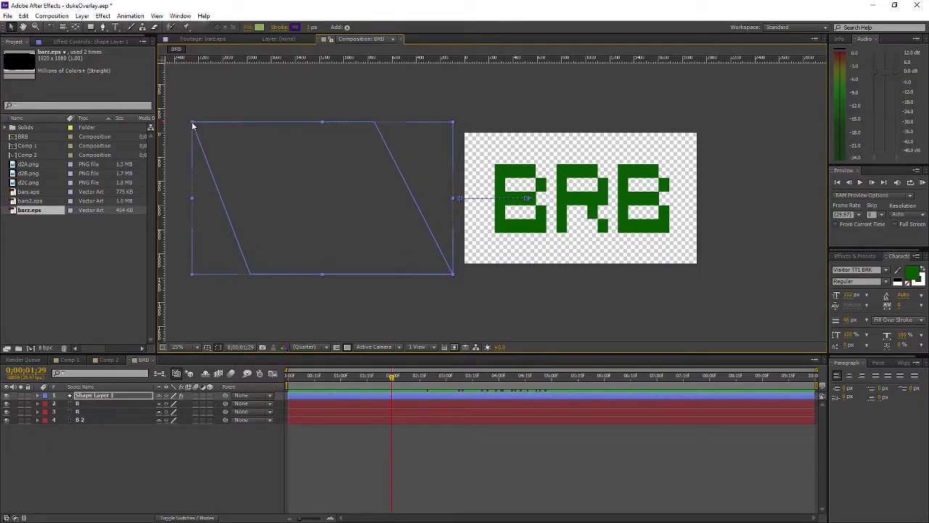
Expand Shape Layer 1's property groups and preview the enlarged shape sliding into the frame.
{"action": "mouse_move", "coordinate": [423, 376]}
{"action": "left_mouse_down"}
{"action": "mouse_move", "coordinate": [574, 376]}
{"action": "mouse_move", "coordinate": [412, 378]}
{"action": "left_mouse_up"}
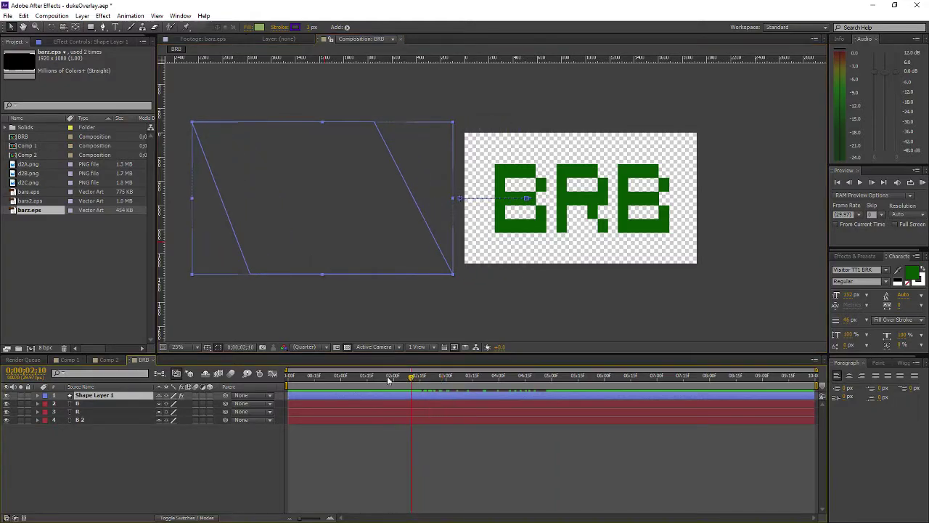
{"action": "left_click", "coordinate": [38, 399]}
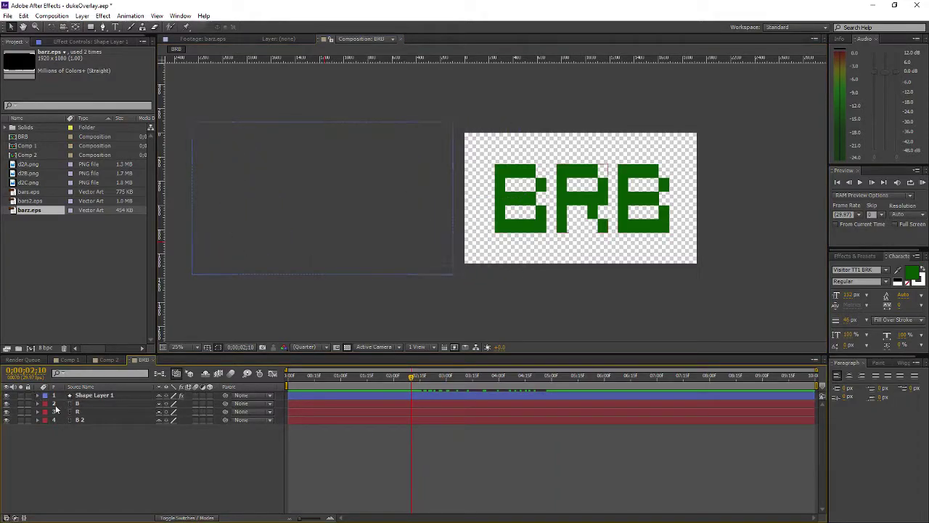
{"action": "left_click", "coordinate": [38, 397]}
{"action": "mouse_move", "coordinate": [414, 387]}
{"action": "left_mouse_down"}
{"action": "mouse_move", "coordinate": [417, 377]}
{"action": "mouse_move", "coordinate": [404, 376]}
{"action": "left_mouse_up"}
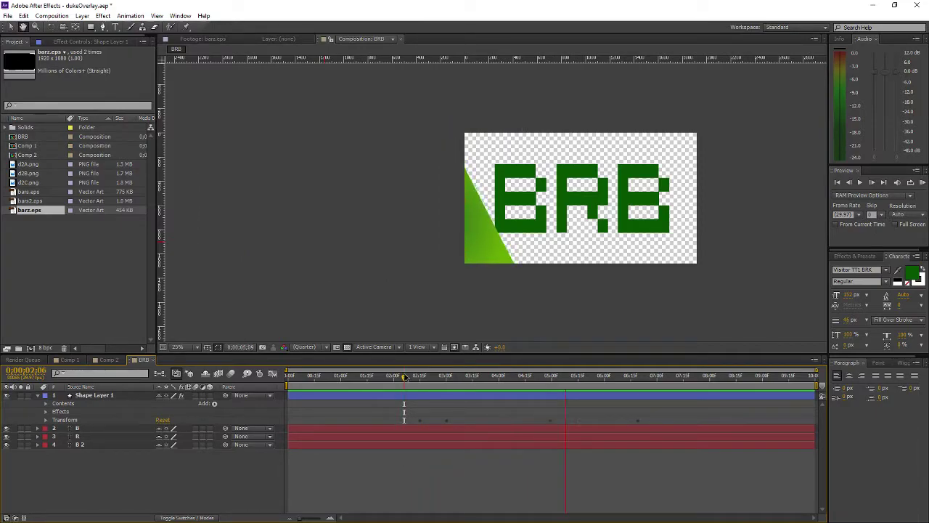
{"action": "mouse_move", "coordinate": [404, 377]}
{"action": "left_mouse_down"}
{"action": "mouse_move", "coordinate": [491, 384]}
{"action": "mouse_move", "coordinate": [412, 384]}
{"action": "left_mouse_up"}
{"action": "key", "text": "space"}
{"action": "key", "text": "space"}
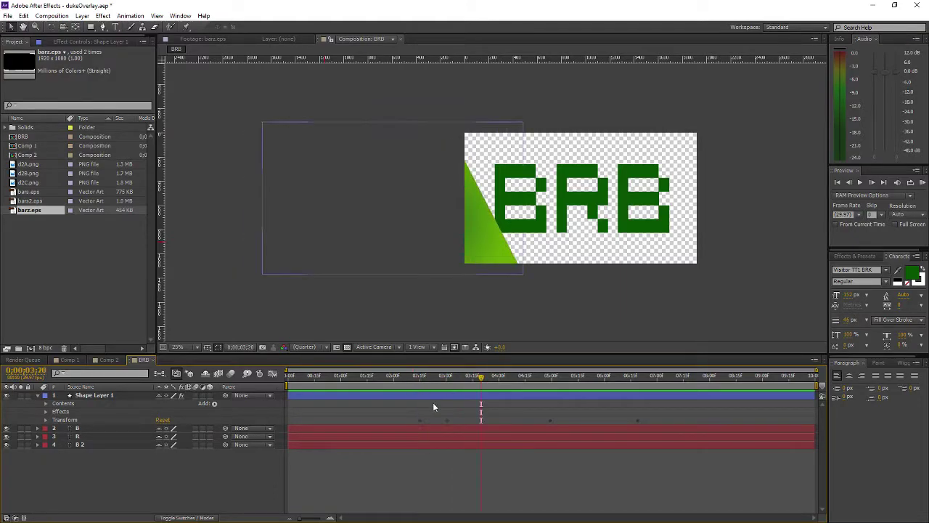
Reveal Shape Layer 1's Transform properties and move its first Position keyframe to 0;00;02;25, previewing the faster slide-in.
{"action": "left_click", "coordinate": [45, 421]}
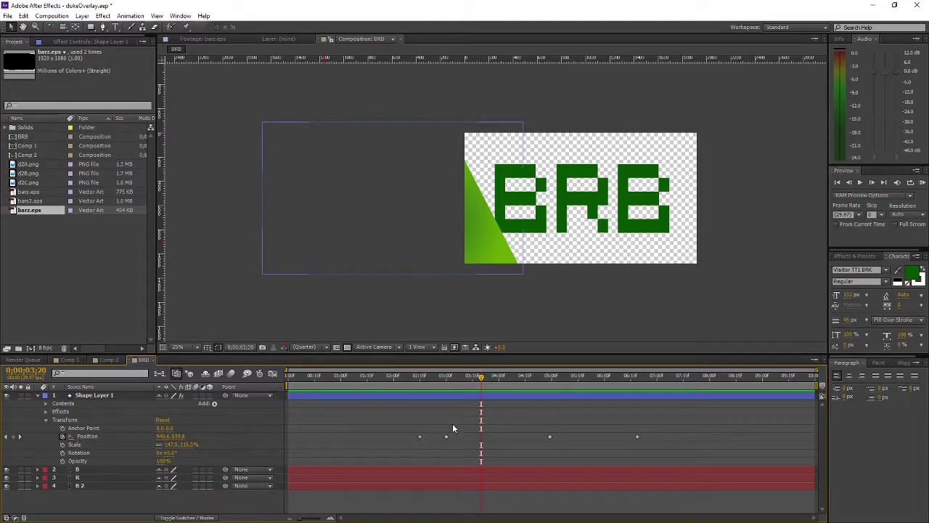
{"action": "left_click", "coordinate": [429, 377]}
{"action": "left_click", "coordinate": [19, 436]}
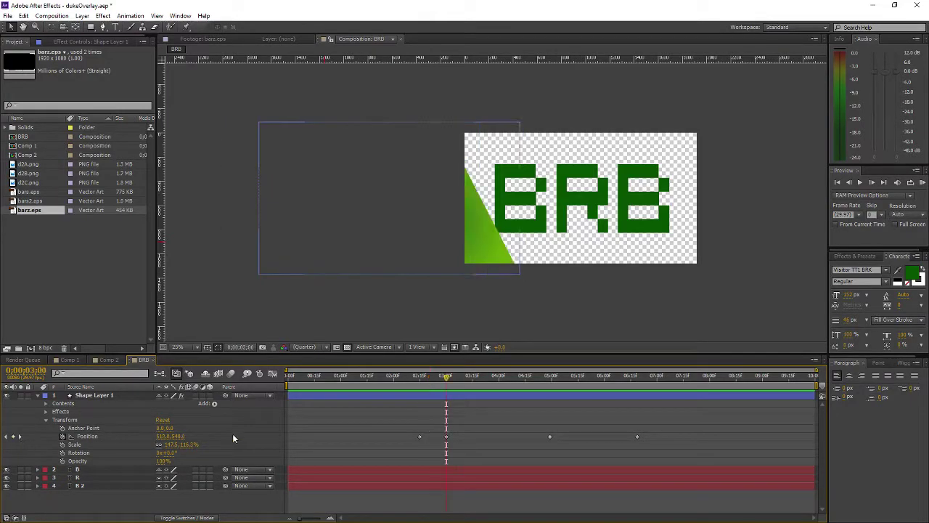
{"action": "mouse_move", "coordinate": [446, 377]}
{"action": "left_mouse_down"}
{"action": "mouse_move", "coordinate": [394, 376]}
{"action": "mouse_move", "coordinate": [443, 378]}
{"action": "left_mouse_up"}
{"action": "left_click_drag", "start_coordinate": [420, 436], "coordinate": [426, 436]}
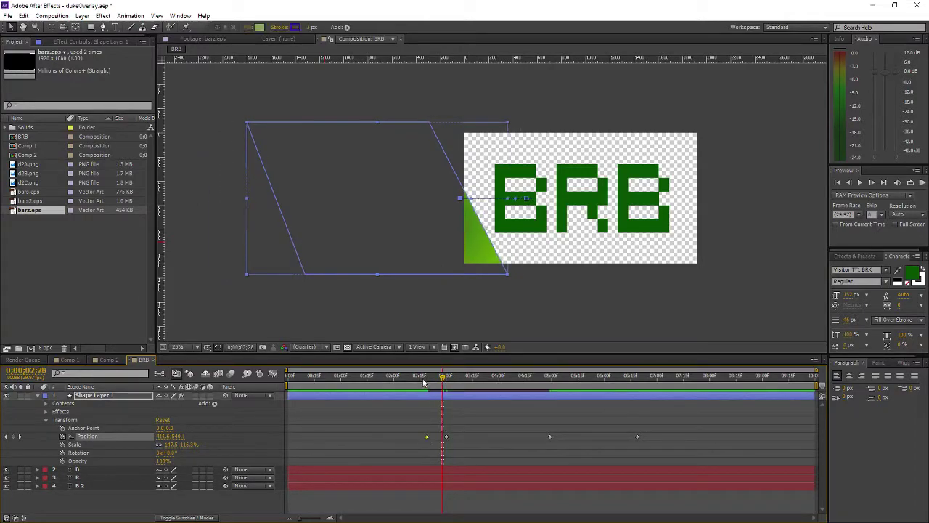
{"action": "left_click", "coordinate": [419, 379]}
{"action": "key", "text": "space"}
{"action": "key", "text": "space"}
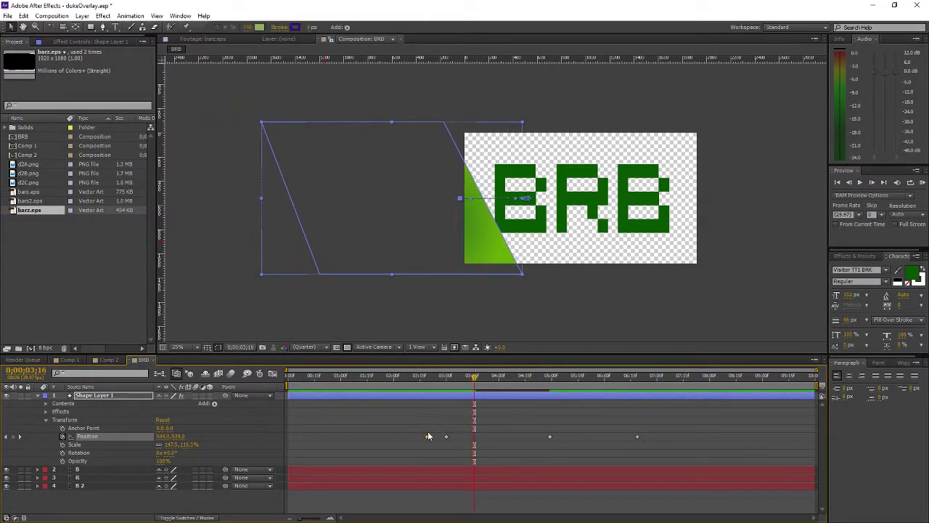
{"action": "left_click_drag", "start_coordinate": [431, 437], "coordinate": [438, 437]}
{"action": "key", "text": "space"}
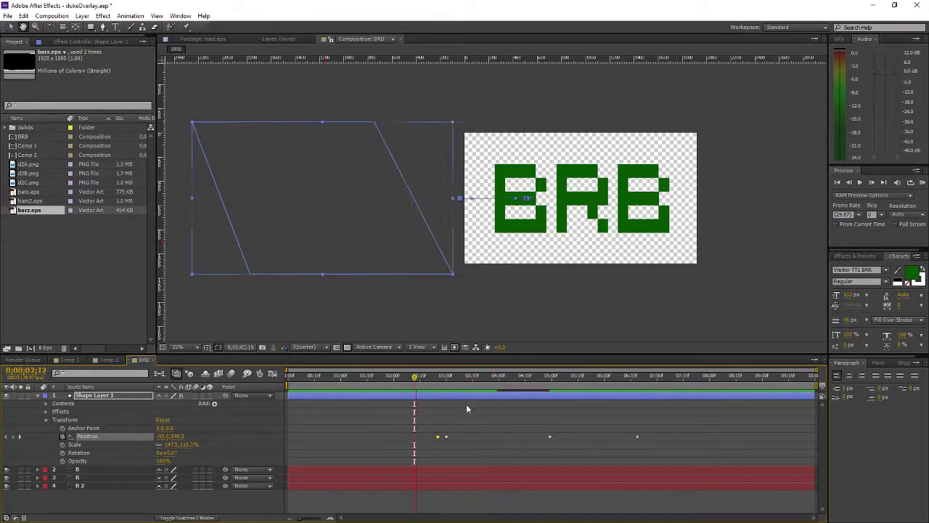
{"action": "key", "text": "space"}
Play the retimed slide-in from 0;00;02;21 and go to Shape Layer 1's last Position keyframe.
{"action": "left_click", "coordinate": [431, 377]}
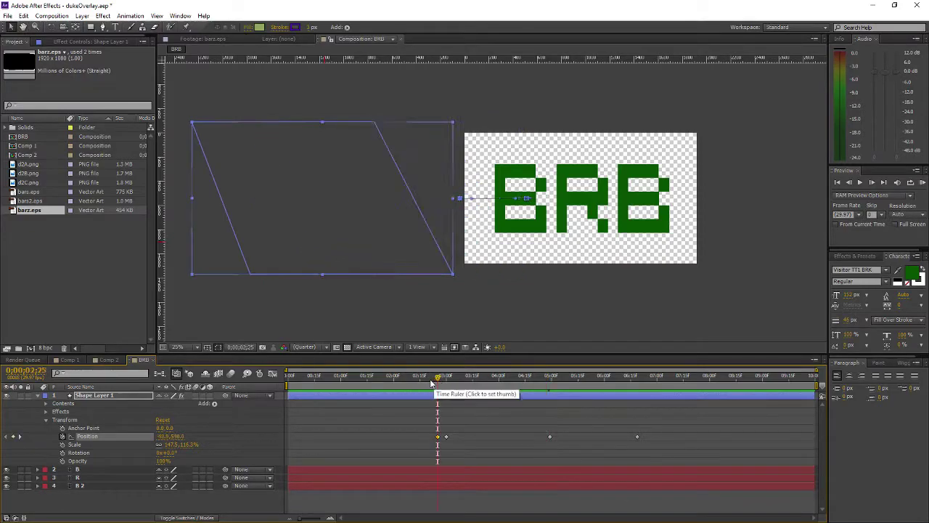
{"action": "key", "text": "space"}
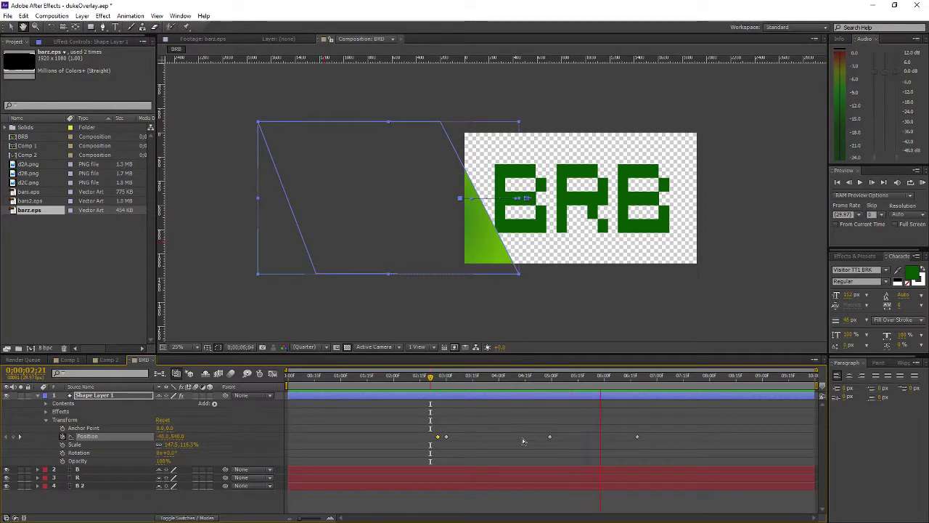
{"action": "key", "text": "space"}
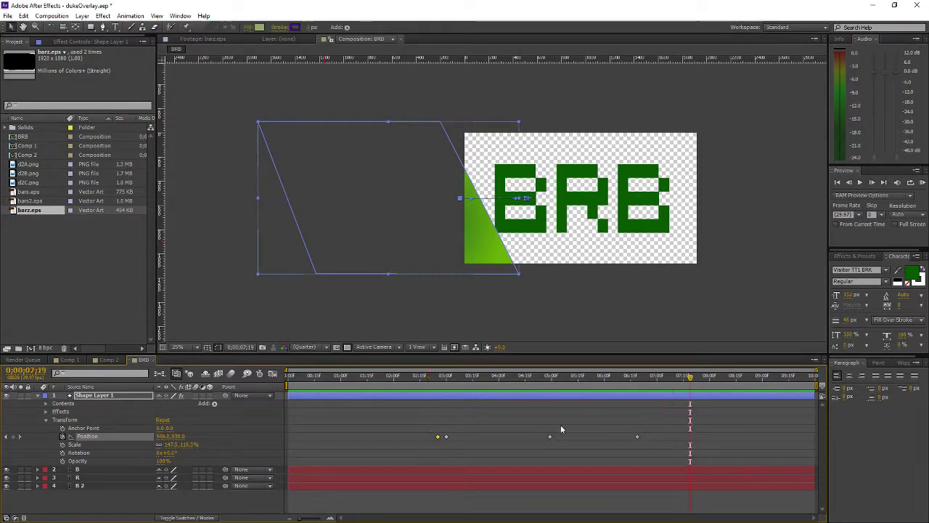
{"action": "left_click", "coordinate": [7, 436]}
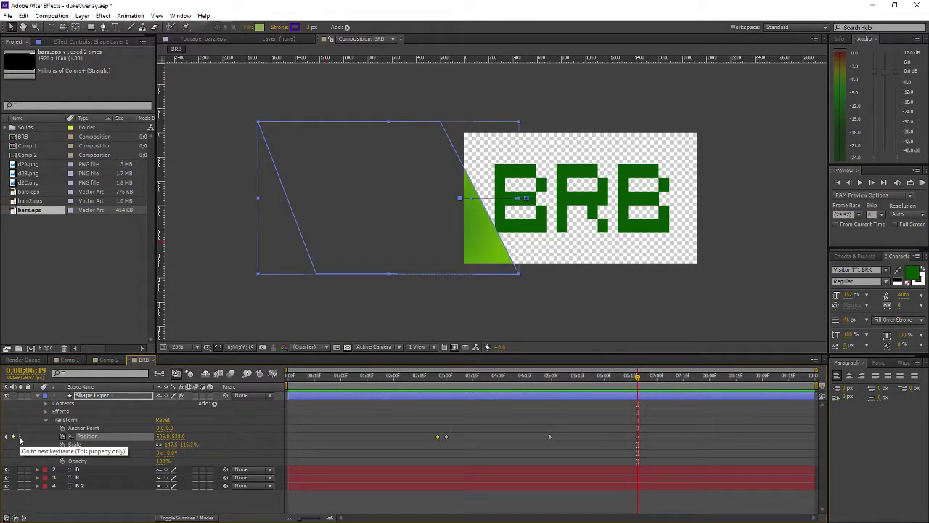
Step through Shape Layer 1's Position keyframes and delete the one at 0;00;04;29.
{"action": "left_click", "coordinate": [6, 436]}
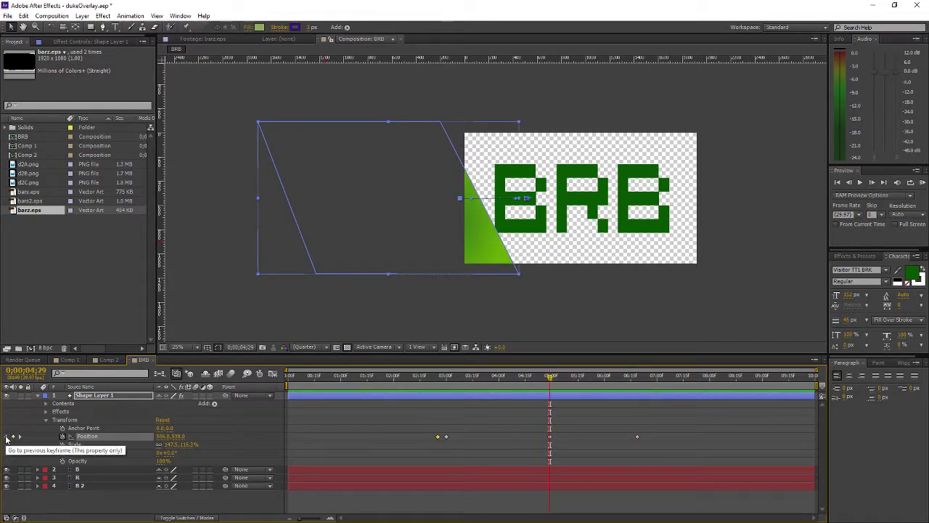
{"action": "mouse_move", "coordinate": [559, 383]}
{"action": "left_mouse_down"}
{"action": "mouse_move", "coordinate": [436, 377]}
{"action": "mouse_move", "coordinate": [550, 383]}
{"action": "left_mouse_up"}
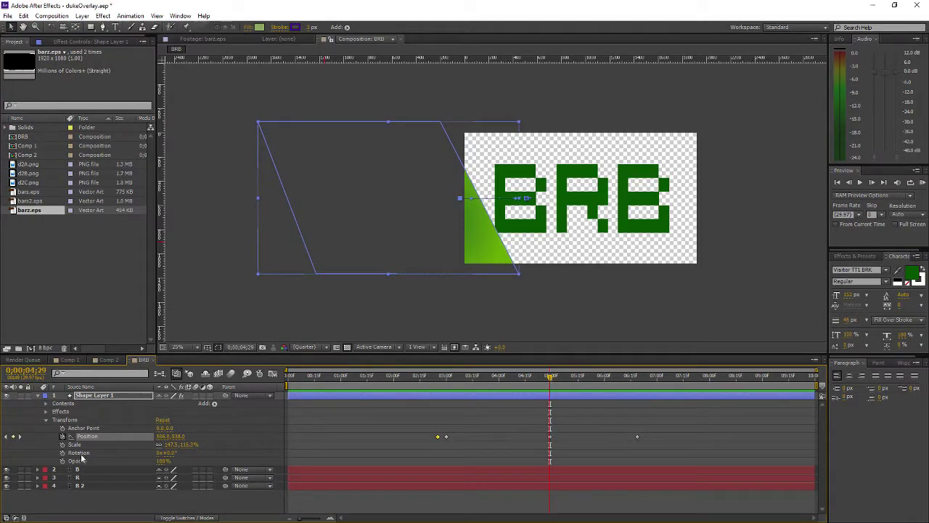
{"action": "left_click", "coordinate": [5, 437]}
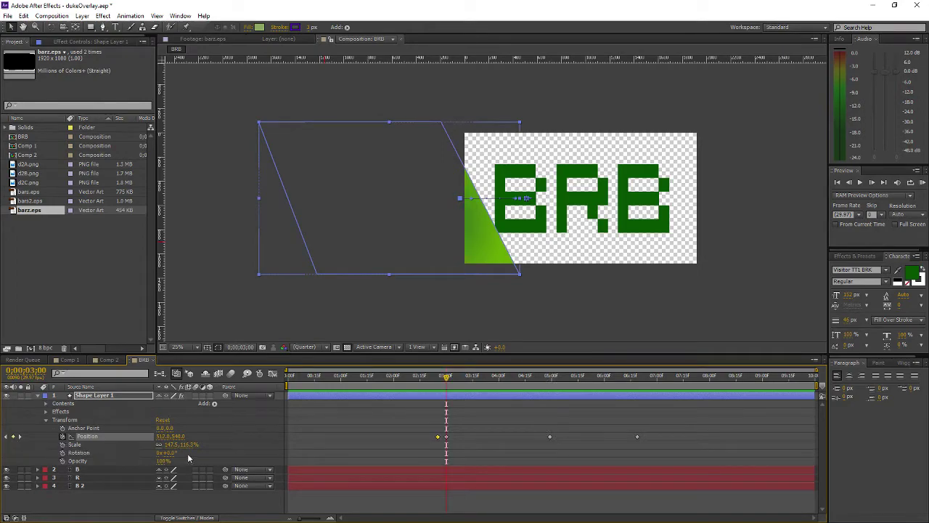
{"action": "left_click", "coordinate": [20, 437]}
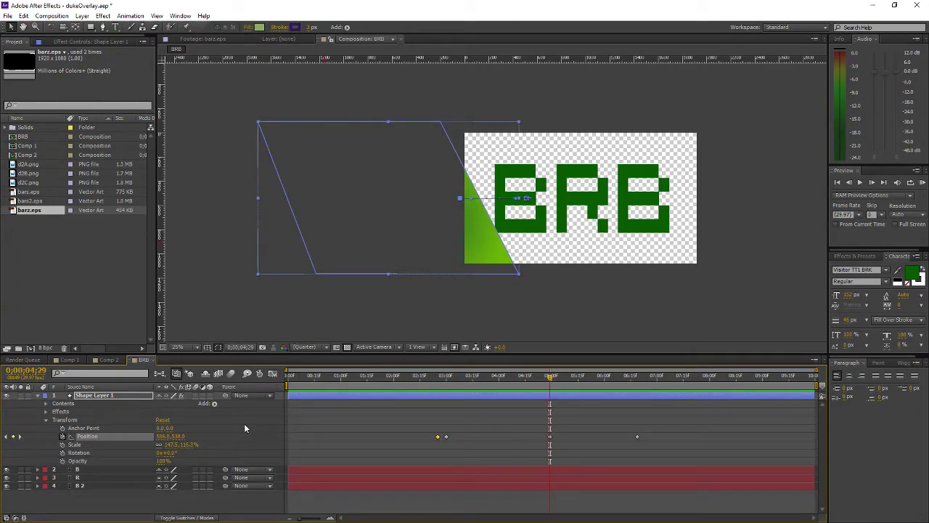
{"action": "left_click", "coordinate": [550, 437]}
{"action": "key", "text": "Delete"}
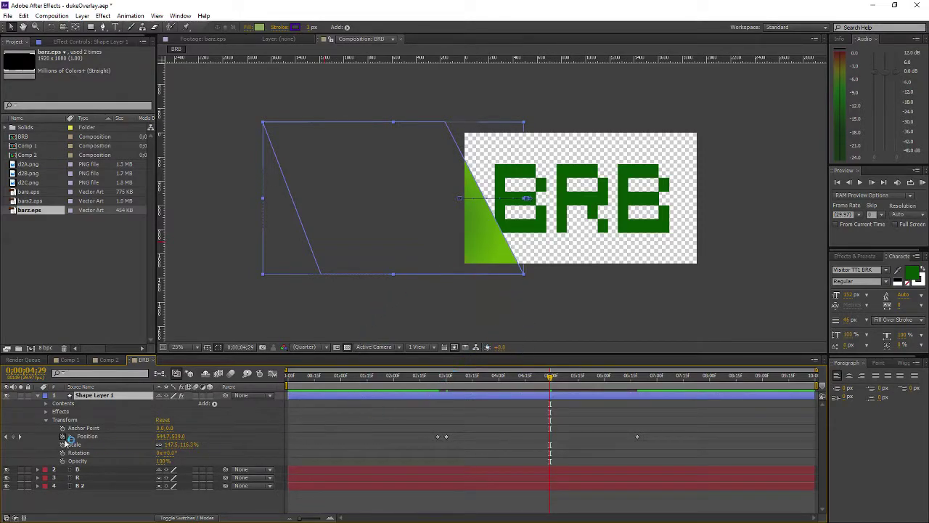
Delete Shape Layer 1's last Position keyframe at 0;00;06;19.
{"action": "left_click", "coordinate": [6, 437]}
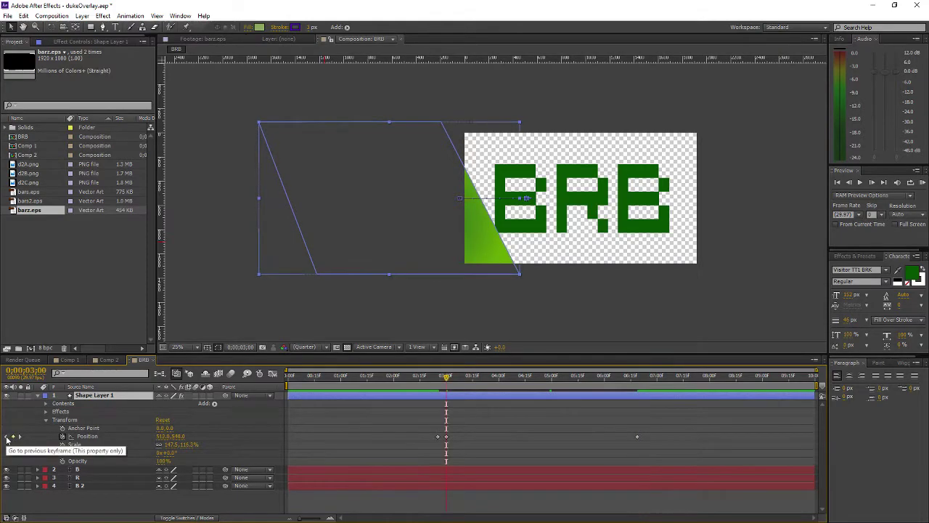
{"action": "left_click", "coordinate": [19, 436]}
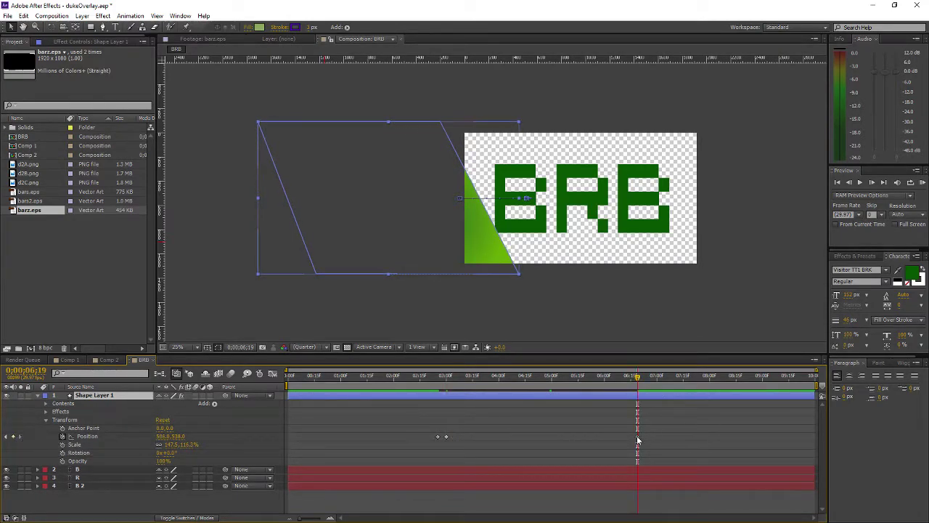
{"action": "left_click", "coordinate": [637, 437]}
{"action": "key", "text": "Delete"}
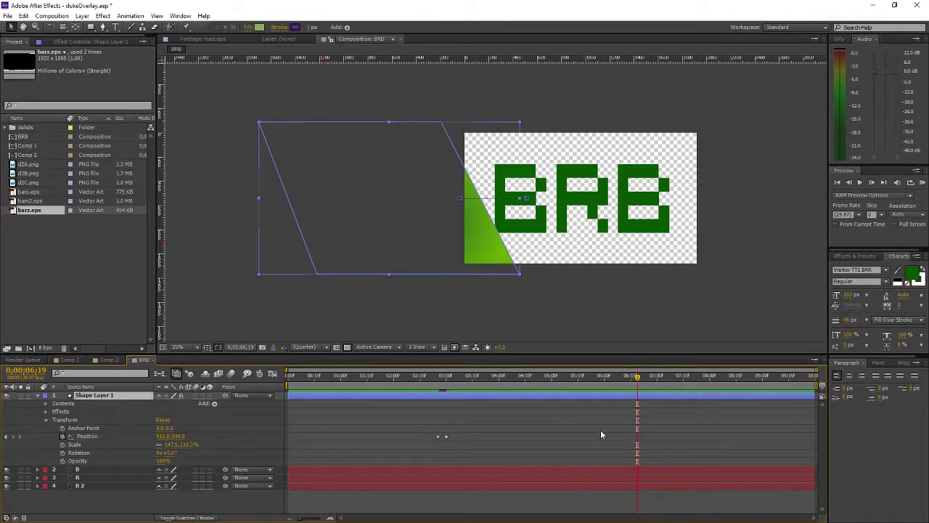
Keyframe Shape Layer 1's Position at 568, 540 at 0;00;05;06 and play the slide from 0;00;02;25.
{"action": "left_click_drag", "start_coordinate": [438, 378], "coordinate": [561, 385]}
{"action": "mouse_move", "coordinate": [177, 436]}
{"action": "left_mouse_down"}
{"action": "mouse_move", "coordinate": [162, 436]}
{"action": "mouse_move", "coordinate": [188, 436]}
{"action": "left_mouse_up"}
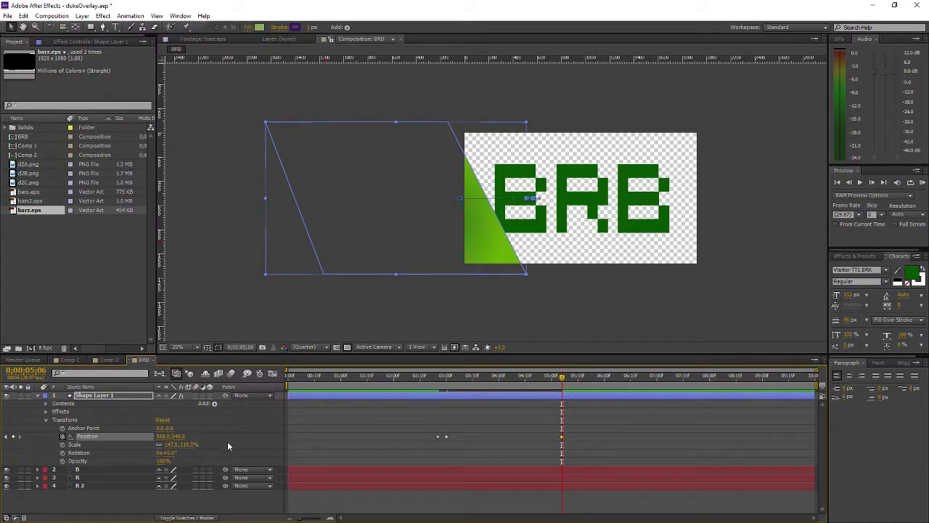
{"action": "left_click", "coordinate": [439, 376]}
{"action": "left_click", "coordinate": [560, 436]}
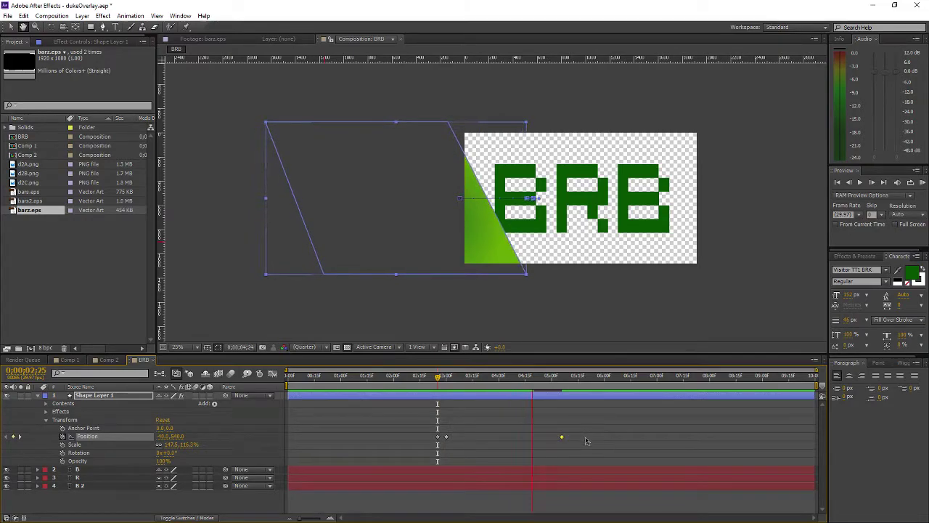
{"action": "key", "text": "space"}
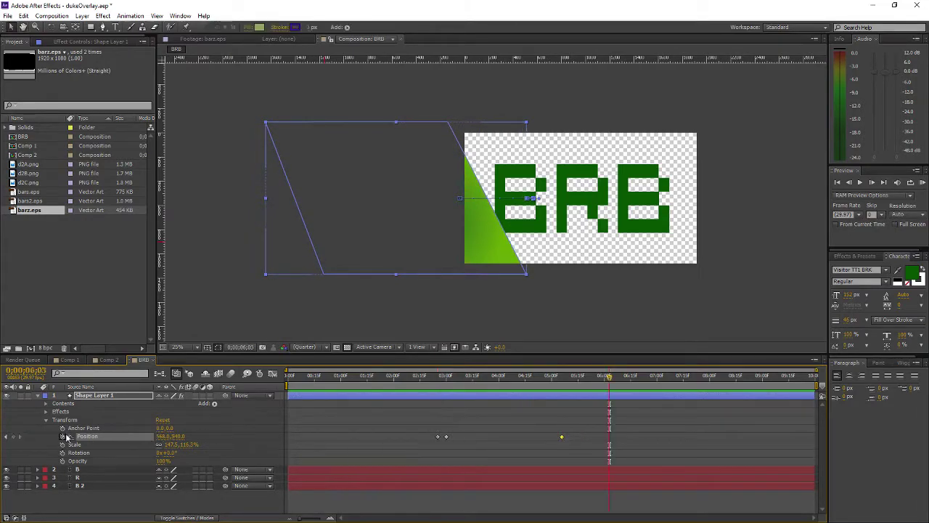
{"action": "left_click", "coordinate": [7, 437]}
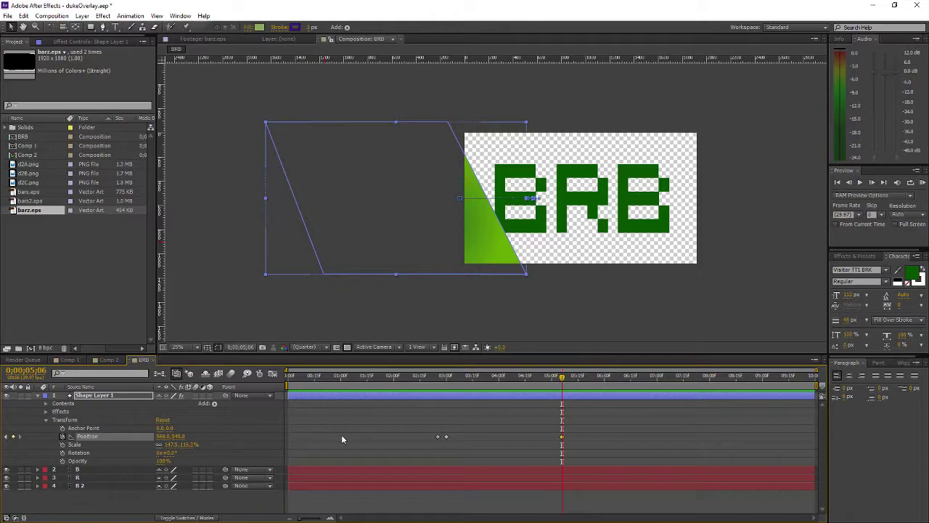
Show Shape Layer 1's Position speed curve in the Graph Editor and play the slide from 0;00;02;17.
{"action": "left_click_drag", "start_coordinate": [562, 377], "coordinate": [556, 396]}
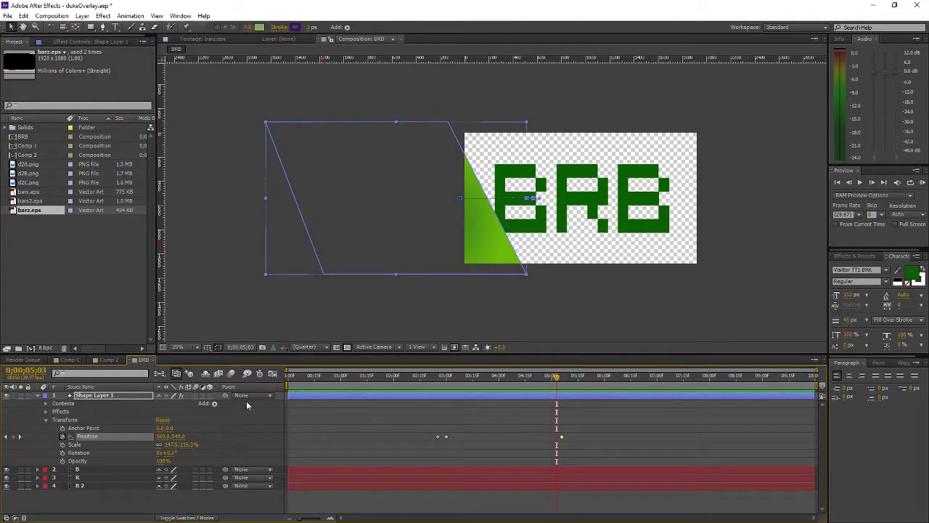
{"action": "left_click", "coordinate": [272, 373]}
{"action": "left_click_drag", "start_coordinate": [520, 393], "coordinate": [563, 405]}
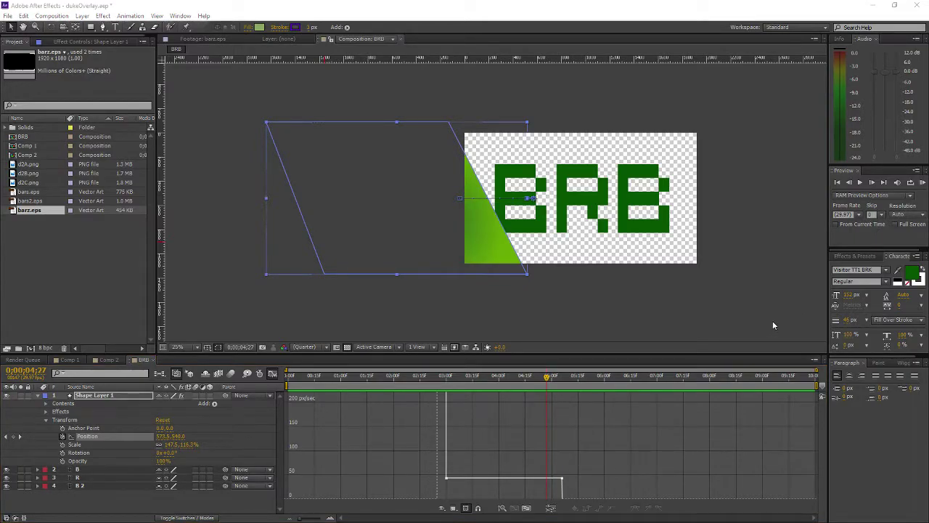
{"action": "mouse_move", "coordinate": [409, 375]}
{"action": "left_mouse_down"}
{"action": "mouse_move", "coordinate": [525, 375]}
{"action": "mouse_move", "coordinate": [424, 376]}
{"action": "left_mouse_up"}
{"action": "key", "text": "space"}
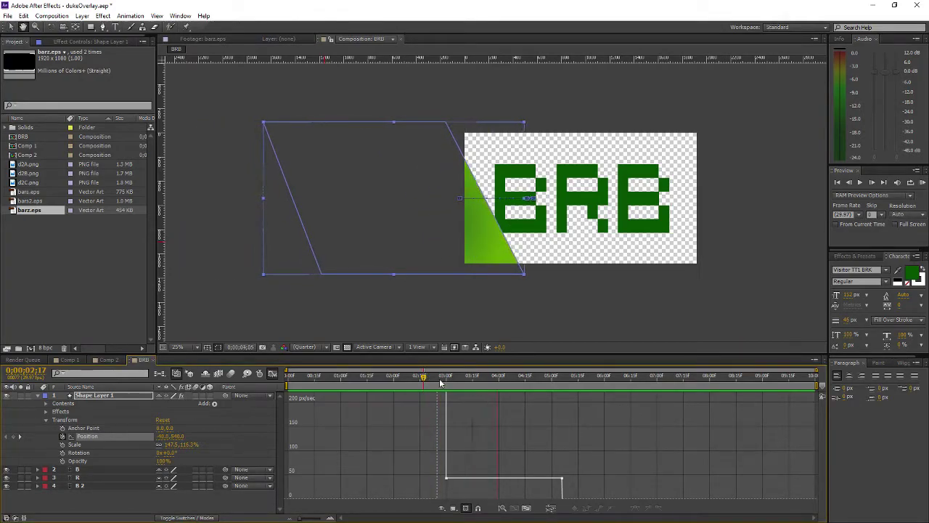
{"action": "key", "text": "space"}
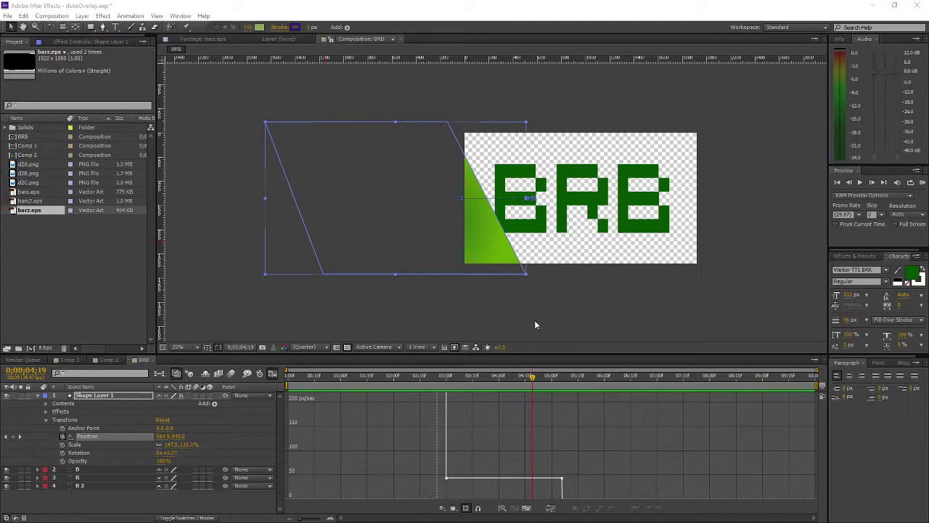
Return to the layer bar view and replay Shape Layer 1's slide from 0;00;02;07, ending at 0;00;03;23.
{"action": "left_click", "coordinate": [272, 373]}
{"action": "left_click_drag", "start_coordinate": [341, 376], "coordinate": [409, 387]}
{"action": "key", "text": "space"}
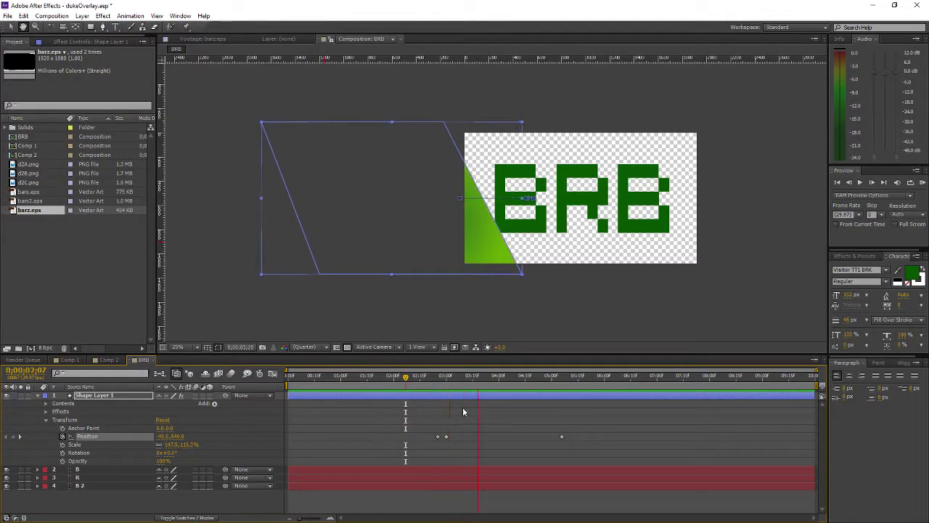
{"action": "left_click_drag", "start_coordinate": [503, 377], "coordinate": [487, 377]}
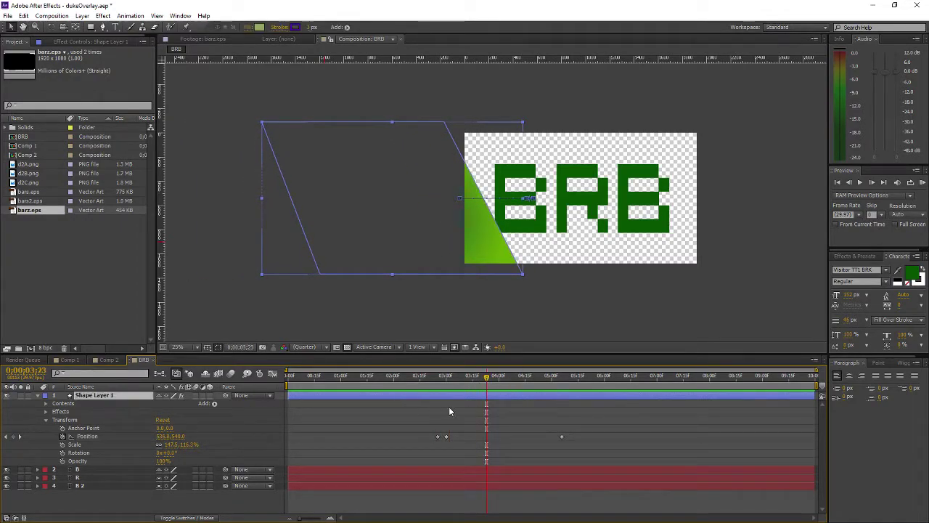
Duplicate Shape Layer 1, place the copy between layers B and R, and align its bar with the composition start.
{"action": "key", "text": "ctrl+d"}
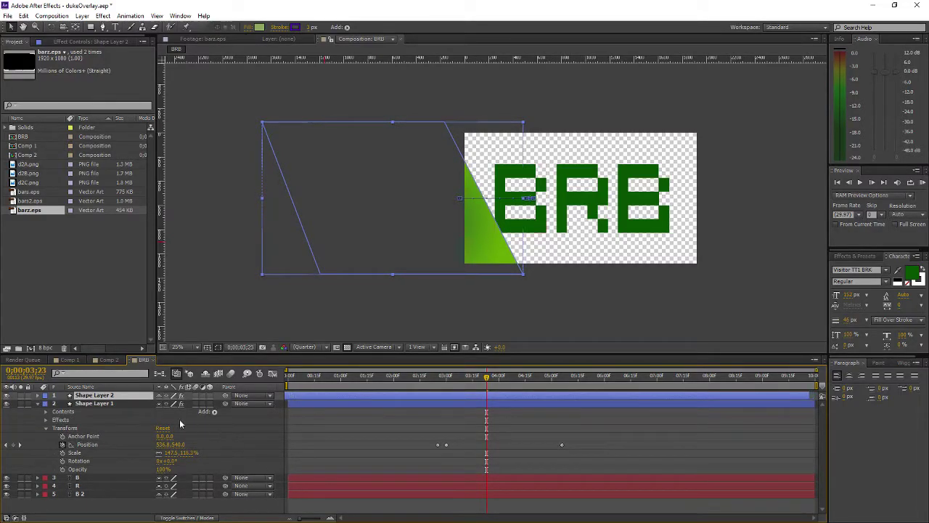
{"action": "left_click_drag", "start_coordinate": [94, 395], "coordinate": [109, 481]}
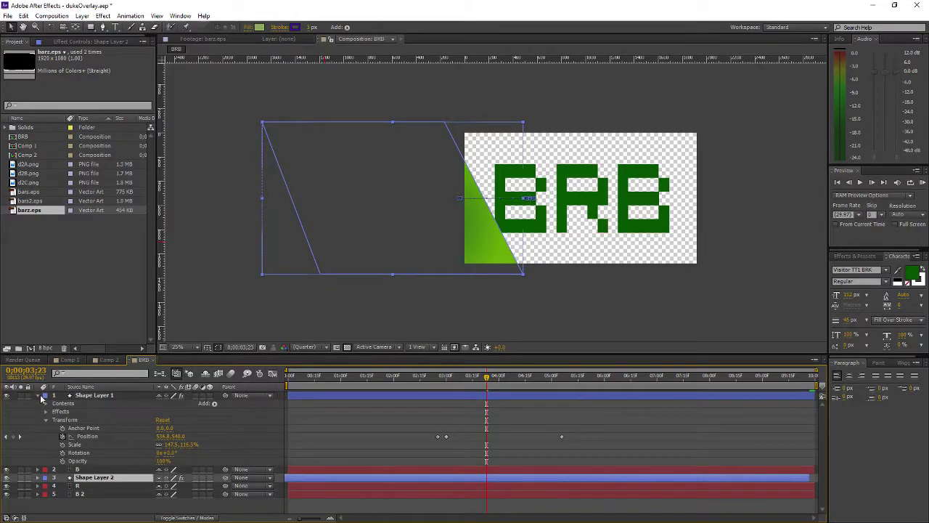
{"action": "left_click", "coordinate": [38, 395]}
{"action": "left_click_drag", "start_coordinate": [306, 411], "coordinate": [312, 411]}
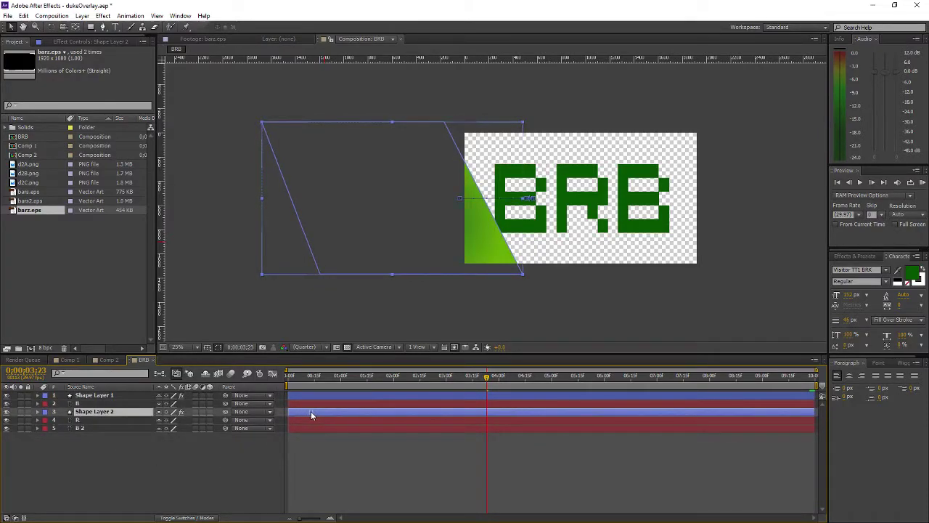
Reveal Shape Layer 2's Transform properties and check its Position keyframes at 0;00;02;25 and 0;00;03;00.
{"action": "left_click_drag", "start_coordinate": [317, 377], "coordinate": [386, 377]}
{"action": "left_click", "coordinate": [42, 414]}
{"action": "left_click", "coordinate": [38, 412]}
{"action": "left_click", "coordinate": [46, 436]}
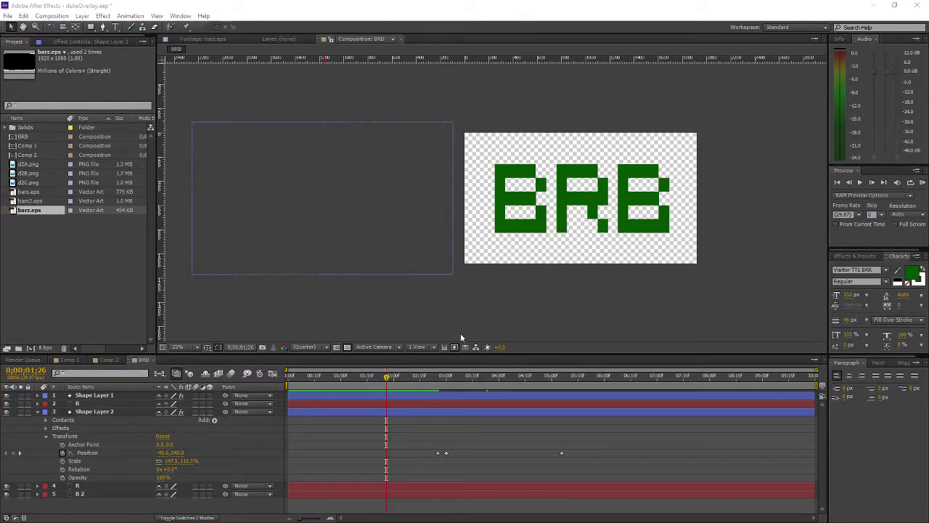
{"action": "left_click_drag", "start_coordinate": [387, 378], "coordinate": [438, 379]}
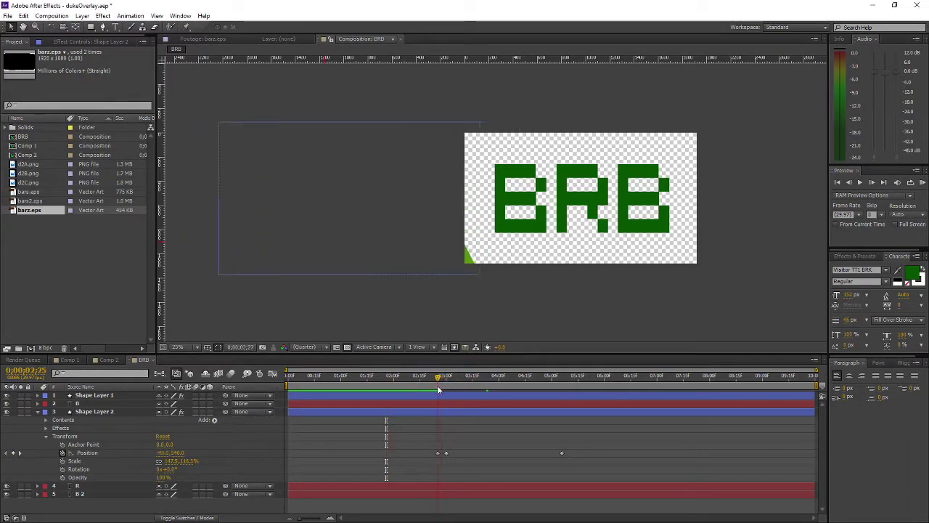
{"action": "left_click", "coordinate": [397, 411]}
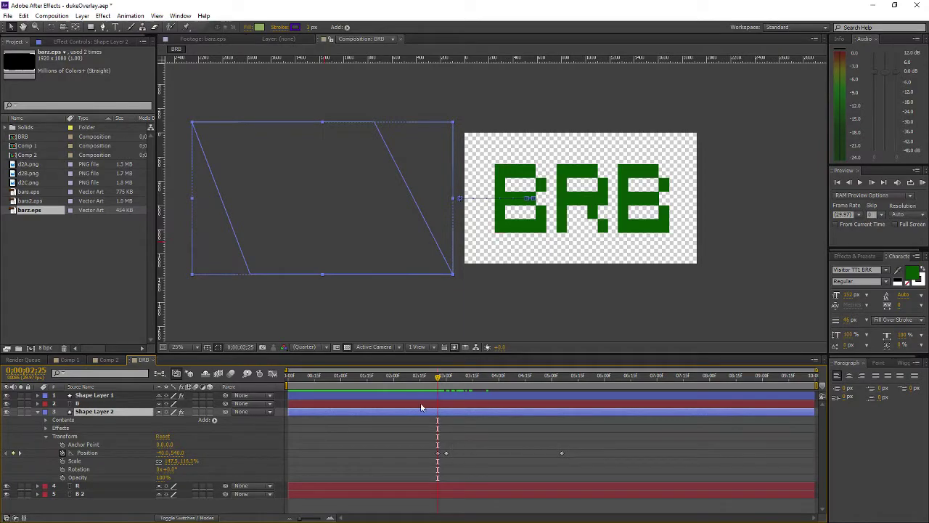
{"action": "left_click", "coordinate": [19, 453]}
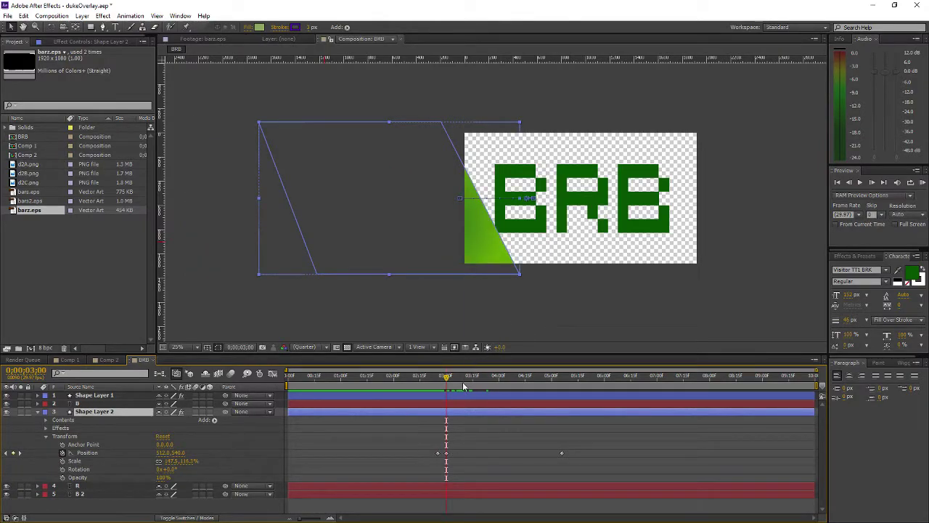
Move all three Position keyframes of Shape Layer 2 later in time so the first sits at 0;00;03;23.
{"action": "mouse_move", "coordinate": [445, 377]}
{"action": "left_mouse_down"}
{"action": "mouse_move", "coordinate": [487, 381]}
{"action": "mouse_move", "coordinate": [455, 378]}
{"action": "left_mouse_up"}
{"action": "left_click", "coordinate": [434, 452]}
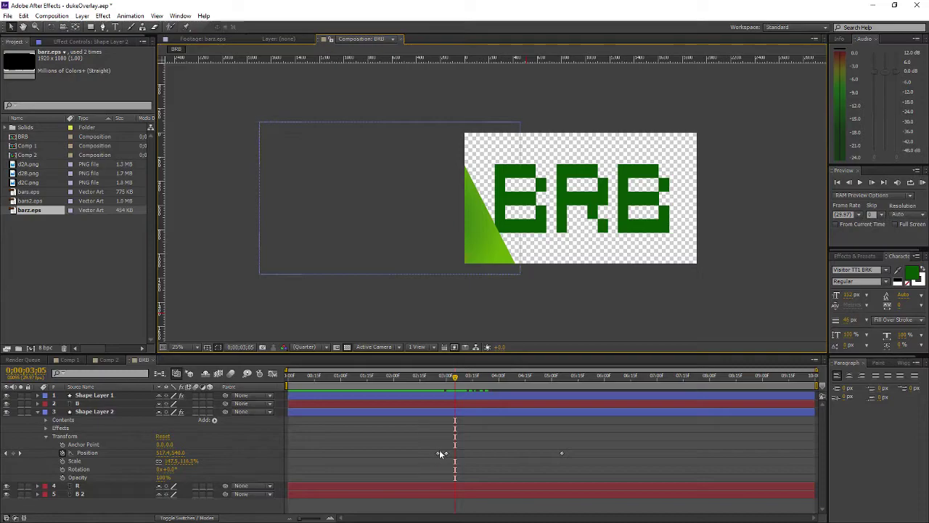
{"action": "left_click", "coordinate": [440, 453]}
{"action": "left_click_drag", "start_coordinate": [564, 454], "coordinate": [618, 454]}
{"action": "left_click_drag", "start_coordinate": [456, 377], "coordinate": [492, 398]}
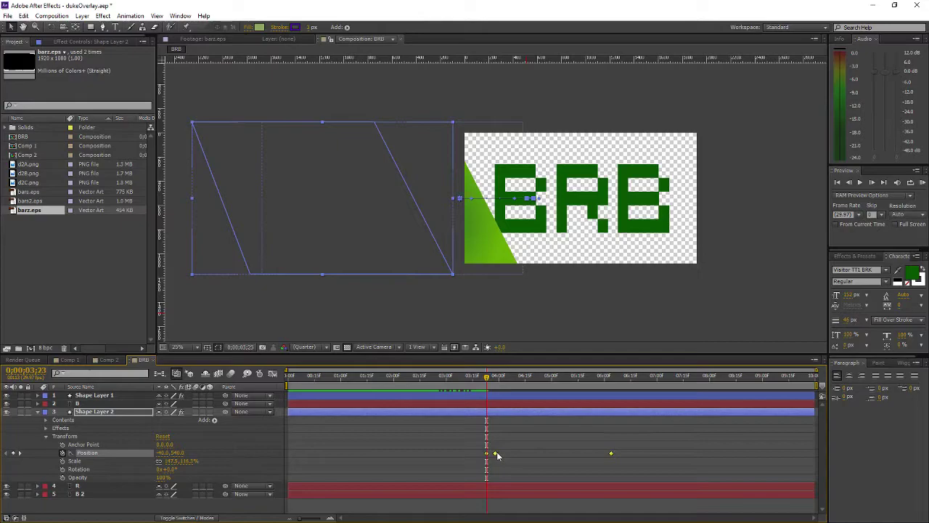
Shift Shape Layer 2's selected Position keyframes rightward across the first B, with the first at 541, 540, and preview the slide.
{"action": "mouse_move", "coordinate": [480, 378]}
{"action": "left_mouse_down"}
{"action": "mouse_move", "coordinate": [394, 378]}
{"action": "mouse_move", "coordinate": [528, 389]}
{"action": "mouse_move", "coordinate": [493, 389]}
{"action": "left_mouse_up"}
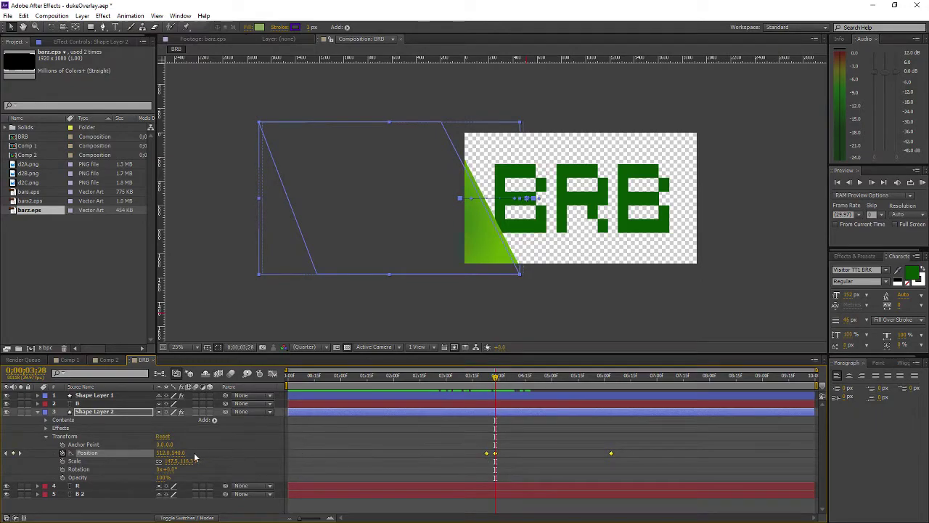
{"action": "left_click_drag", "start_coordinate": [161, 457], "coordinate": [435, 446]}
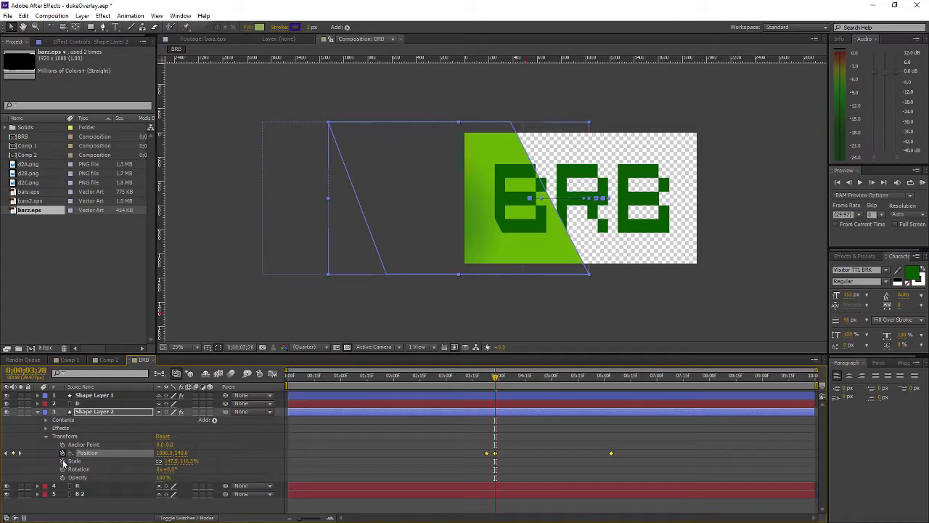
{"action": "mouse_move", "coordinate": [499, 383]}
{"action": "left_mouse_down"}
{"action": "mouse_move", "coordinate": [600, 388]}
{"action": "mouse_move", "coordinate": [497, 394]}
{"action": "left_mouse_up"}
{"action": "left_click_drag", "start_coordinate": [161, 456], "coordinate": [185, 453]}
{"action": "left_click_drag", "start_coordinate": [361, 387], "coordinate": [456, 392]}
{"action": "mouse_move", "coordinate": [612, 453]}
{"action": "left_mouse_down"}
{"action": "mouse_move", "coordinate": [587, 453]}
{"action": "mouse_move", "coordinate": [609, 453]}
{"action": "left_mouse_up"}
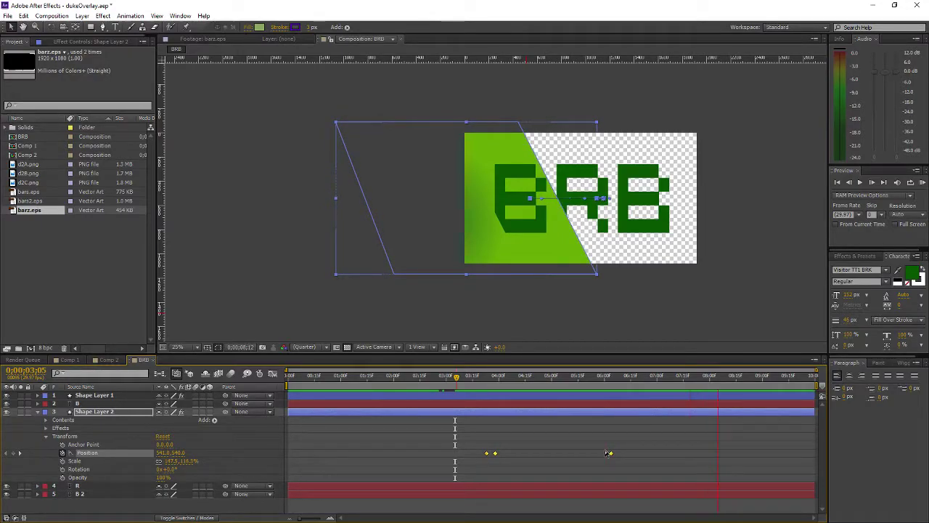
{"action": "left_click_drag", "start_coordinate": [450, 374], "coordinate": [389, 393]}
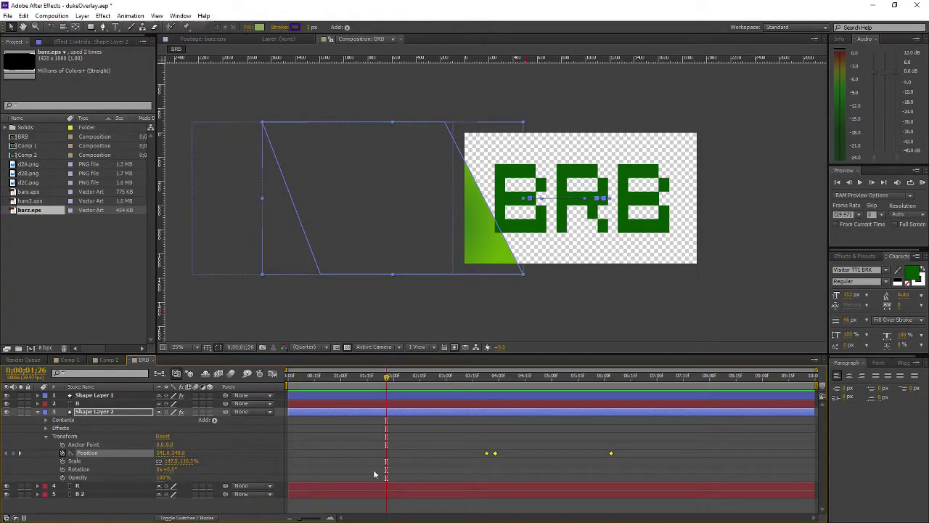
Try lowering Shape Layer 2's Position X at the 0;00;03;23 keyframe and check the shape at 0;00;03;28.
{"action": "left_click", "coordinate": [20, 454]}
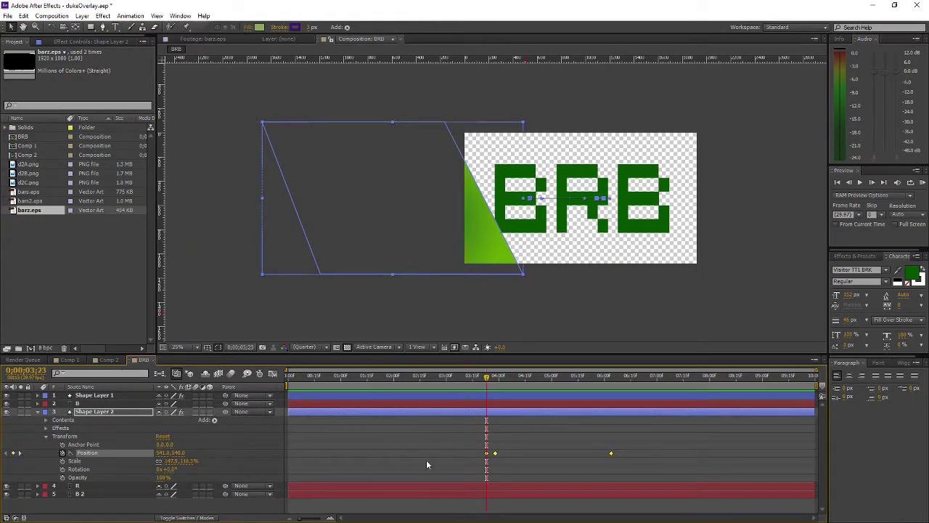
{"action": "left_click_drag", "start_coordinate": [158, 453], "coordinate": [37, 458]}
{"action": "left_click_drag", "start_coordinate": [173, 459], "coordinate": [86, 453]}
{"action": "left_click_drag", "start_coordinate": [367, 376], "coordinate": [495, 401]}
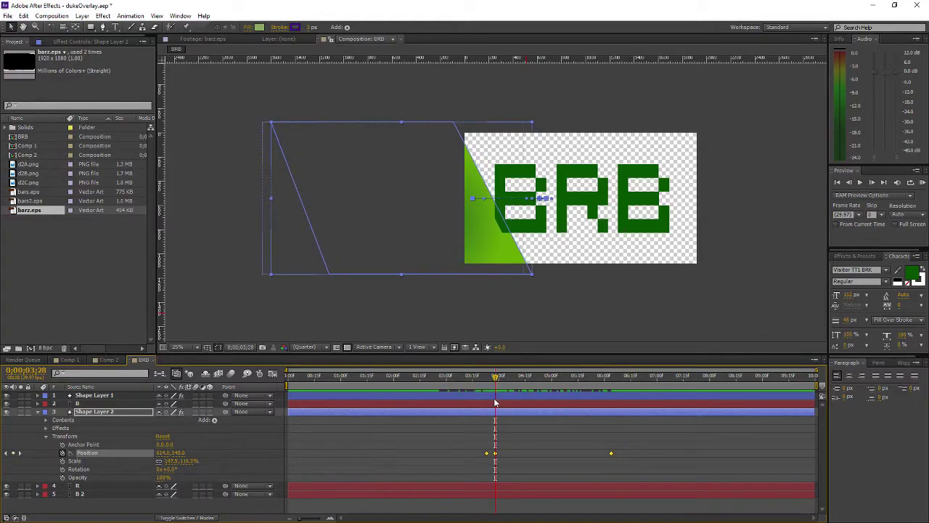
Raise Shape Layer 2's Position X at 0;00;03;28 until the shape reaches the R, and play from 0;00;03;16.
{"action": "left_click_drag", "start_coordinate": [172, 452], "coordinate": [401, 460]}
{"action": "left_click", "coordinate": [474, 379]}
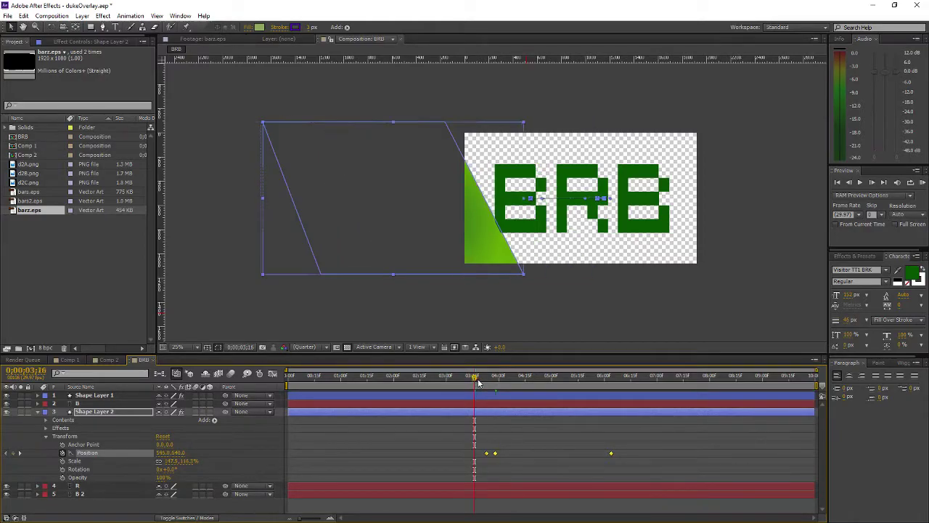
{"action": "key", "text": "space"}
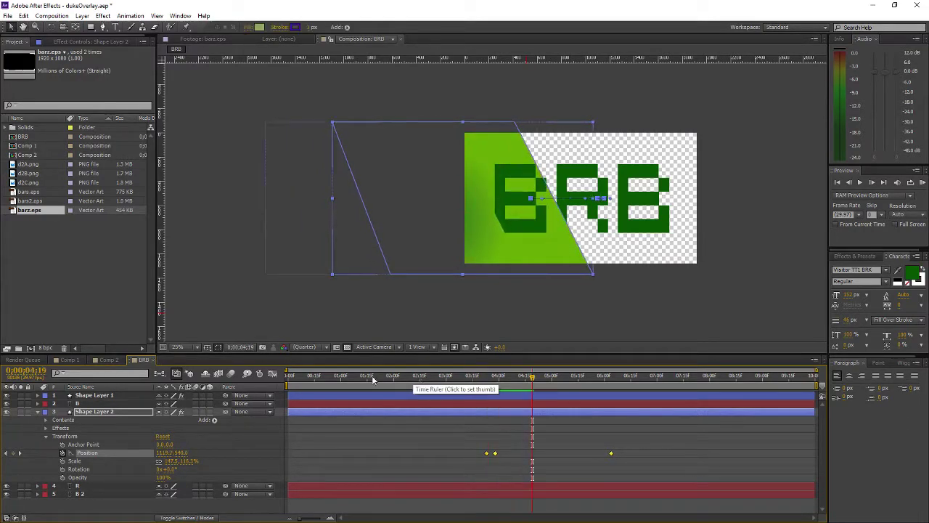
Preview the slide animation from 0;00;00;09 and return the playhead to 0;00;03;24.
{"action": "left_click", "coordinate": [303, 379]}
{"action": "key", "text": "space"}
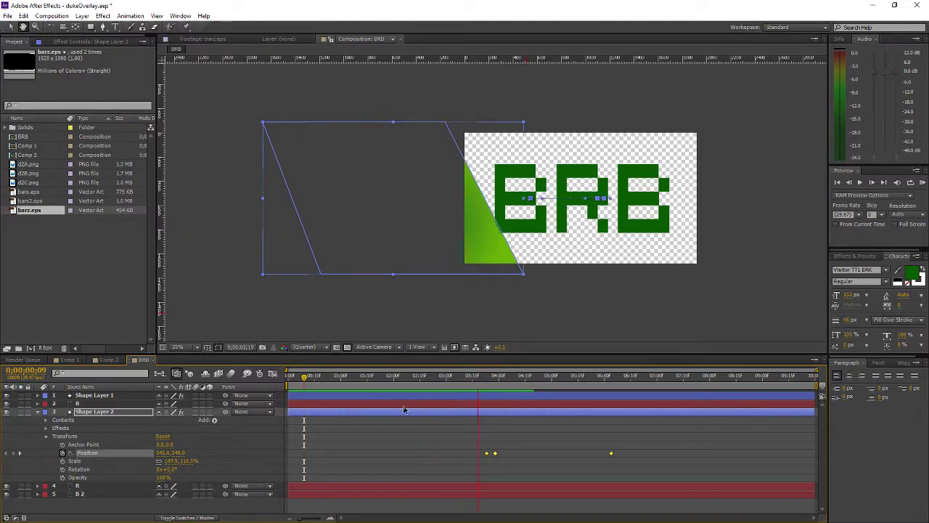
{"action": "key", "text": "space"}
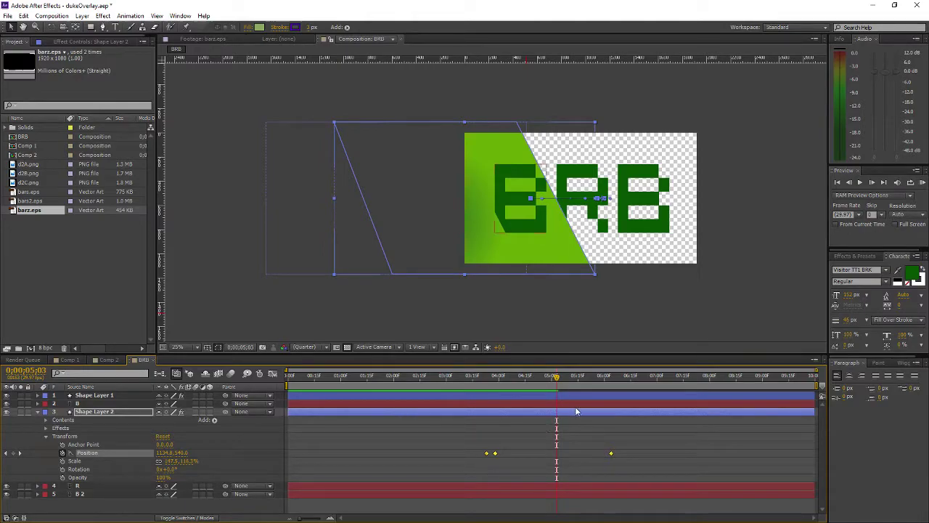
{"action": "left_click_drag", "start_coordinate": [543, 385], "coordinate": [489, 379]}
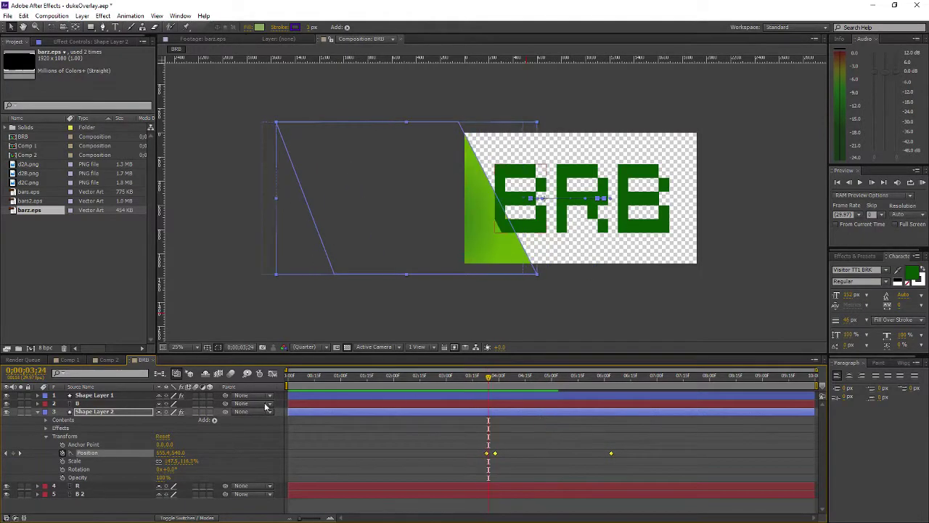
Expand Shape Layer 1, step through its Position keyframes near 0;00;03;00, and briefly hide and show Shape Layer 2 for comparison.
{"action": "left_click", "coordinate": [38, 396]}
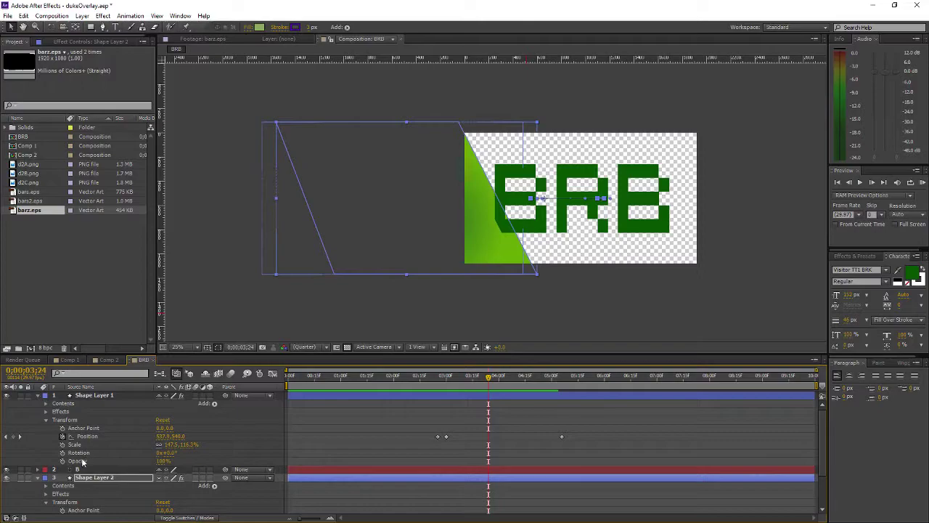
{"action": "left_click", "coordinate": [445, 377]}
{"action": "left_click", "coordinate": [436, 378]}
{"action": "left_click", "coordinate": [19, 436]}
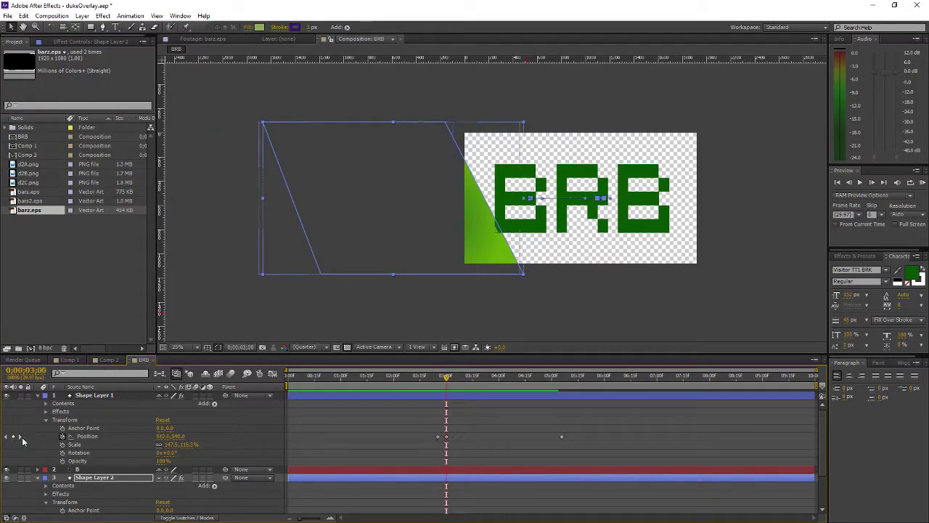
{"action": "left_click", "coordinate": [6, 438]}
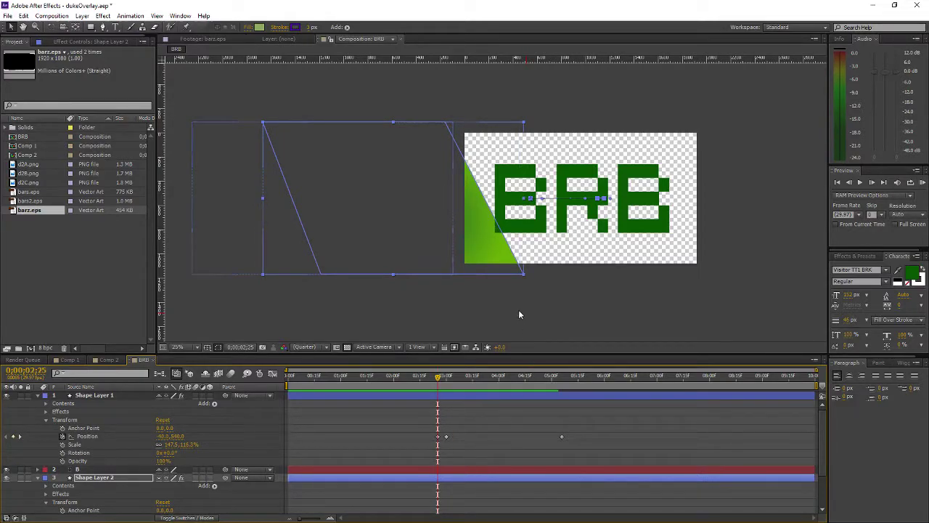
{"action": "scroll", "coordinate": [405, 406], "scroll_direction": "down", "scroll_amount": 4}
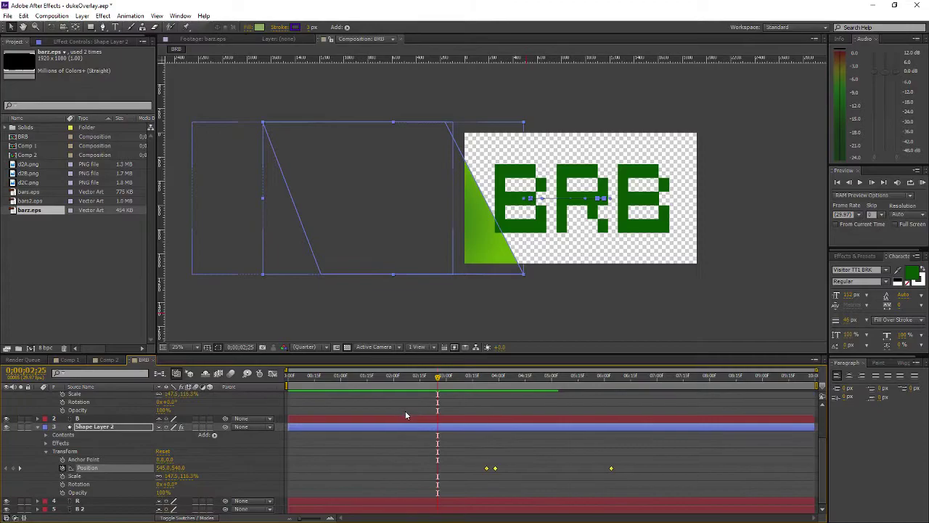
{"action": "scroll", "coordinate": [405, 410], "scroll_direction": "up", "scroll_amount": 2}
{"action": "left_click", "coordinate": [6, 452]}
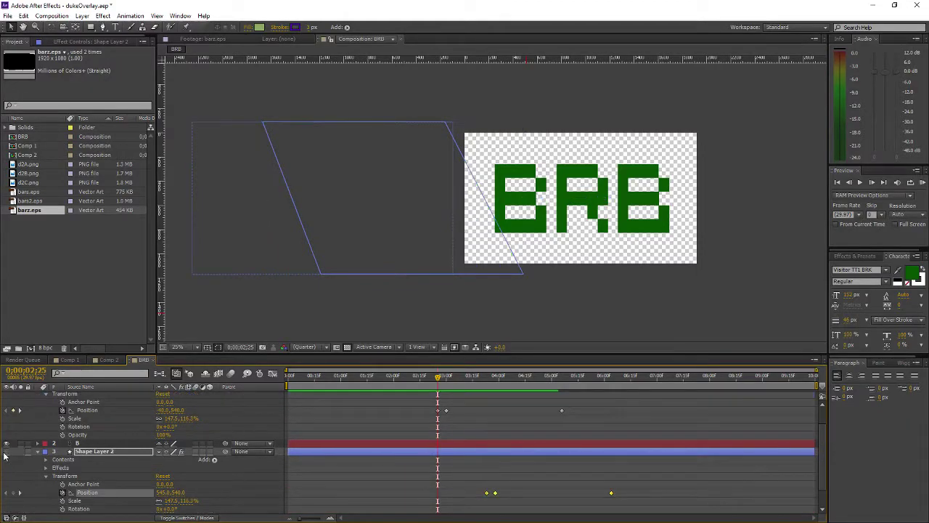
{"action": "left_click", "coordinate": [6, 451]}
Set Shape Layer 2's Position X to -6 at the 0;00;03;23 keyframe and preview from 0;00;02;16.
{"action": "left_click_drag", "start_coordinate": [438, 376], "coordinate": [487, 378]}
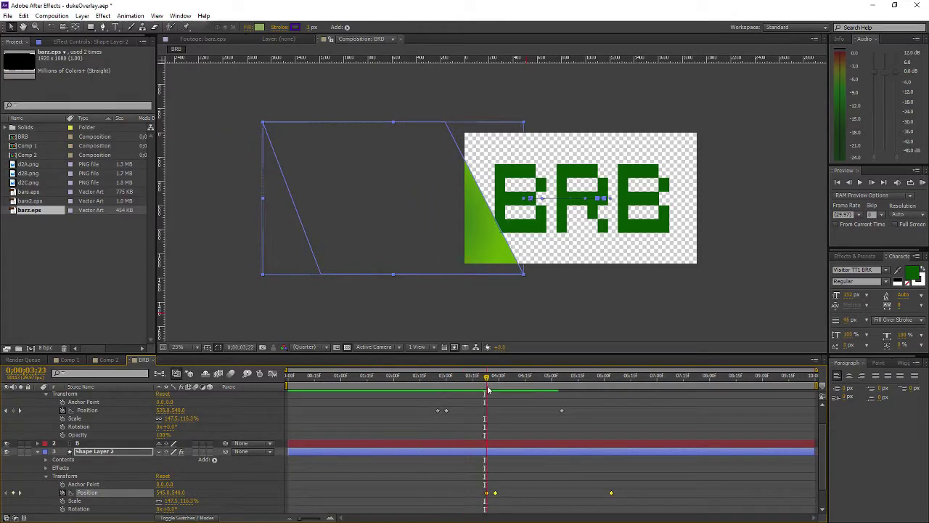
{"action": "left_click", "coordinate": [21, 494]}
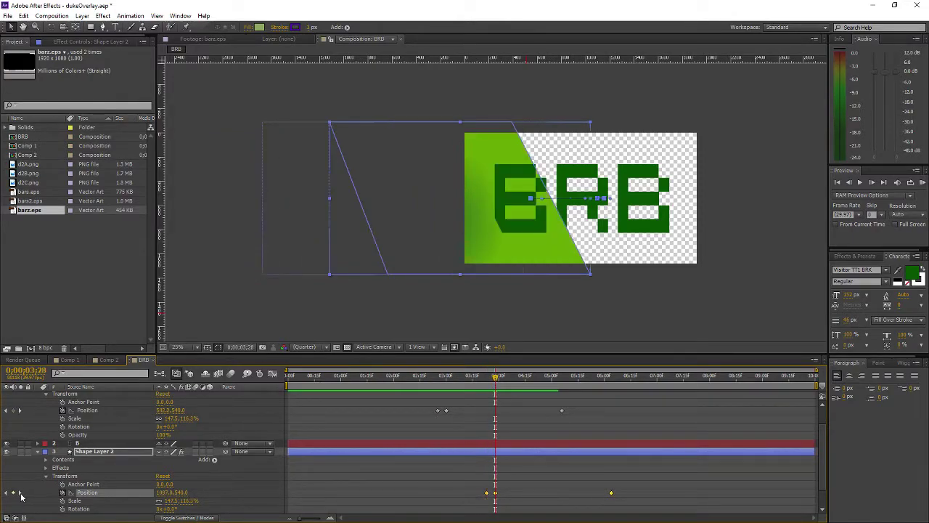
{"action": "left_click", "coordinate": [6, 493]}
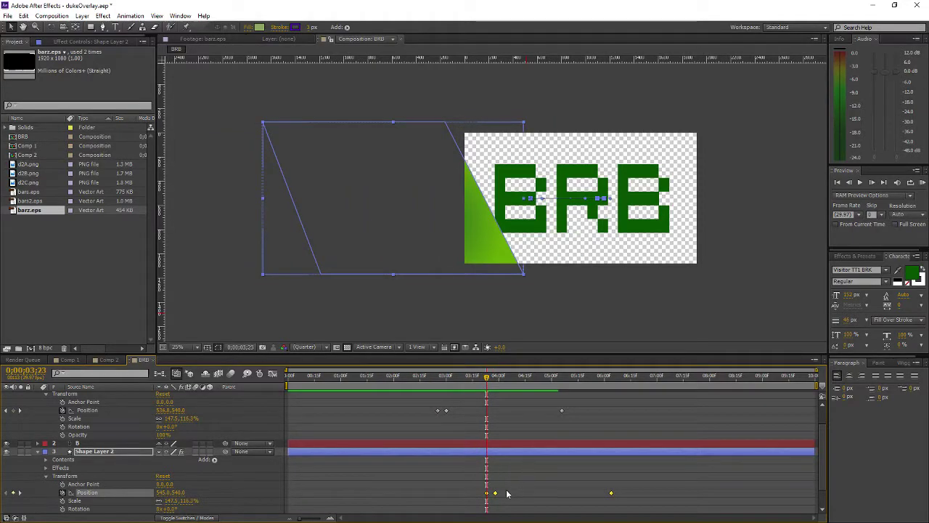
{"action": "left_click_drag", "start_coordinate": [169, 493], "coordinate": [131, 492]}
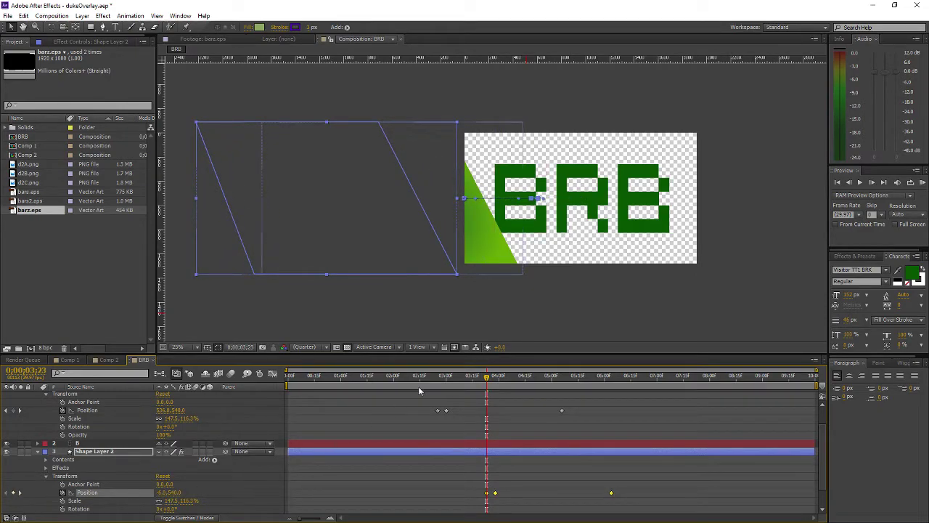
{"action": "left_click", "coordinate": [423, 377]}
{"action": "key", "text": "space"}
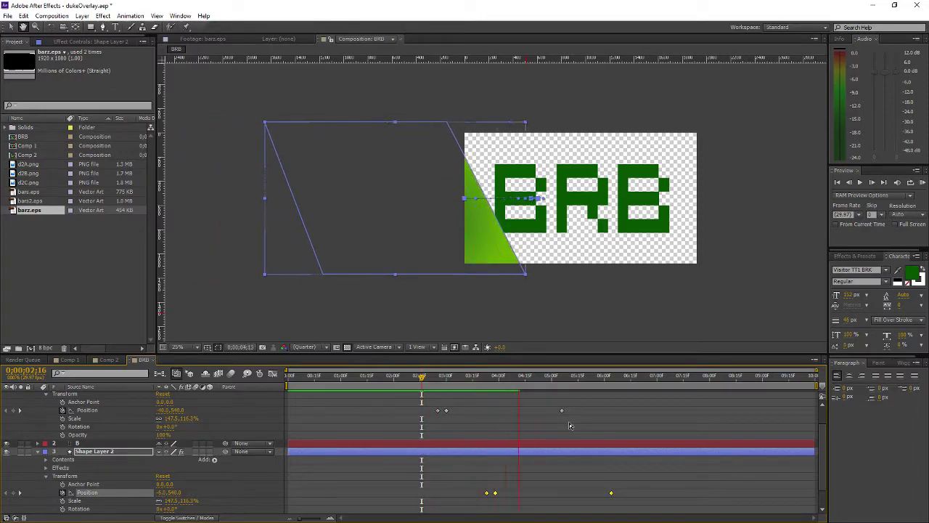
{"action": "key", "text": "space"}
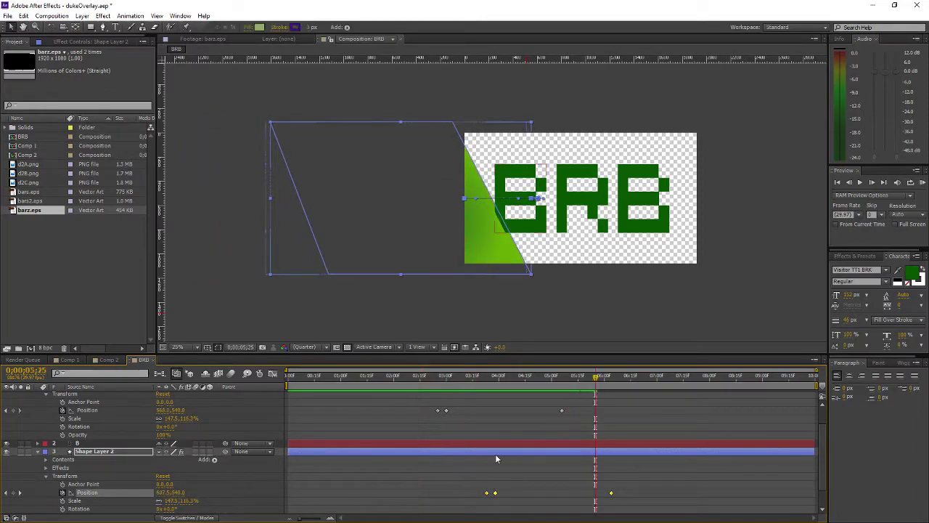
Select only Shape Layer 2's Position keyframe at 0;00;03;28 and raise its X value to 1125.
{"action": "left_click", "coordinate": [422, 470]}
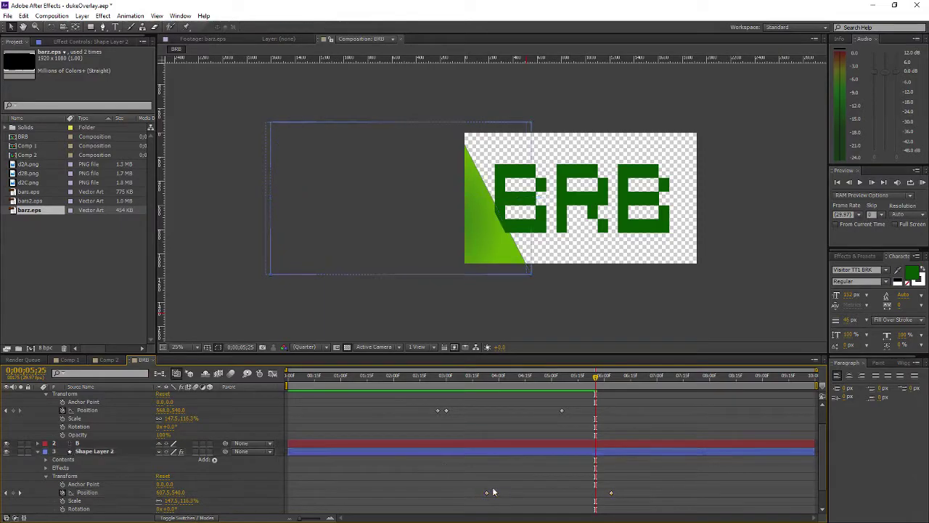
{"action": "left_click", "coordinate": [495, 494]}
{"action": "left_click", "coordinate": [6, 493]}
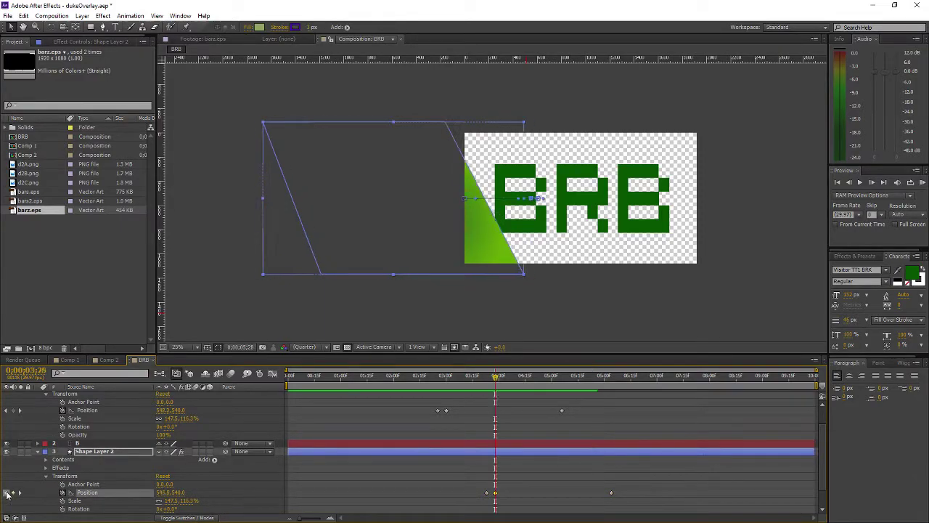
{"action": "left_click", "coordinate": [20, 493]}
{"action": "left_click_drag", "start_coordinate": [160, 492], "coordinate": [445, 494]}
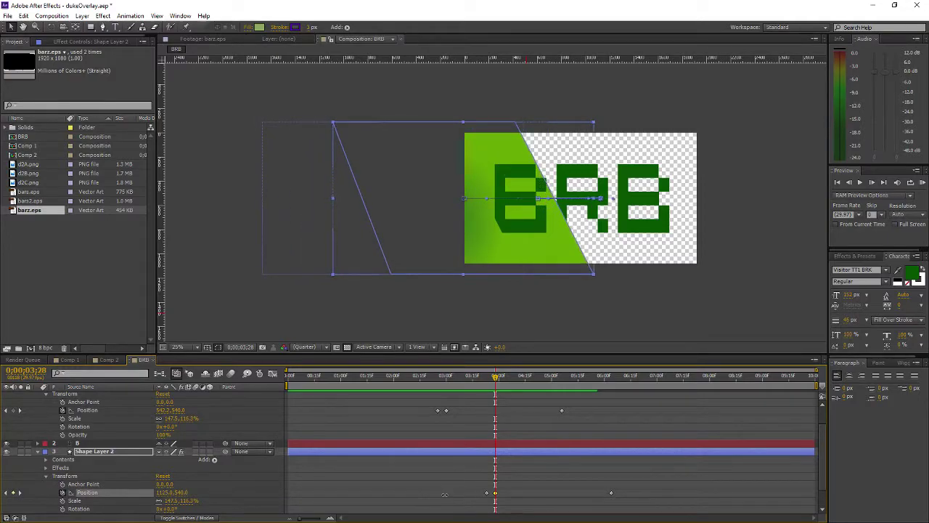
Set Shape Layer 2's Position X to 1039 at the 0;00;06;04 keyframe and play from 0;00;01;29.
{"action": "left_click_drag", "start_coordinate": [553, 375], "coordinate": [614, 390]}
{"action": "key", "text": "Page_Up"}
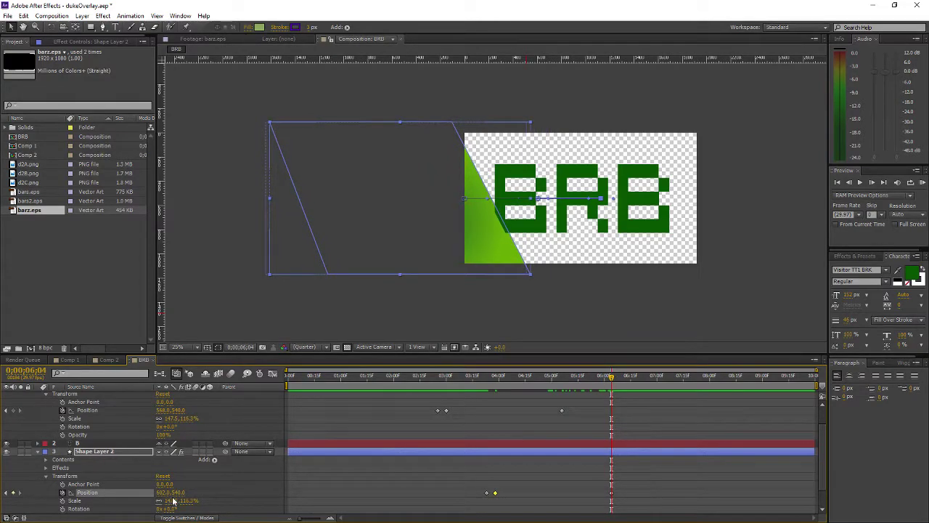
{"action": "left_click_drag", "start_coordinate": [170, 493], "coordinate": [369, 490]}
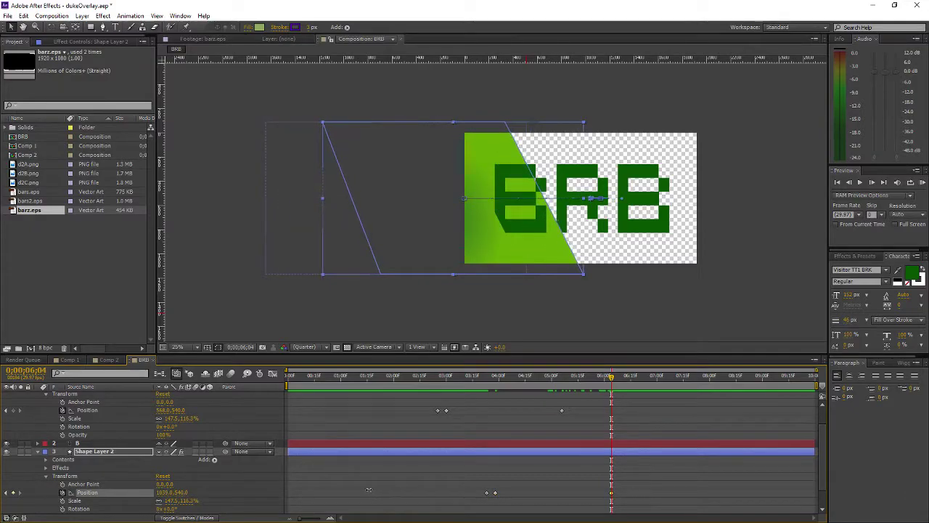
{"action": "left_click", "coordinate": [392, 376]}
{"action": "key", "text": "space"}
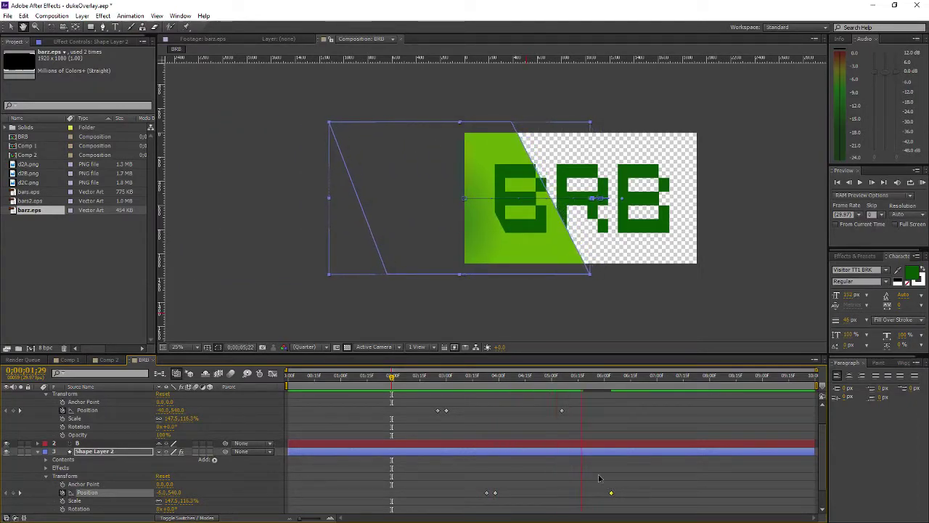
Fine-tune Shape Layer 2's Position X to 1122 at 0;00;03;28 and 1042 at 0;00;06;04.
{"action": "left_click", "coordinate": [7, 493]}
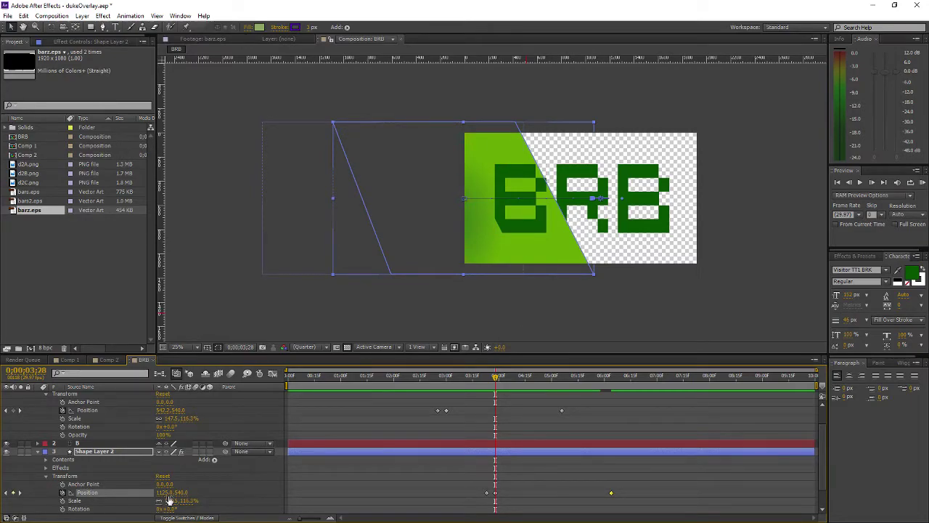
{"action": "mouse_move", "coordinate": [160, 493]}
{"action": "left_mouse_down"}
{"action": "mouse_move", "coordinate": [140, 488]}
{"action": "mouse_move", "coordinate": [175, 477]}
{"action": "mouse_move", "coordinate": [152, 480]}
{"action": "left_mouse_up"}
{"action": "left_click", "coordinate": [20, 493]}
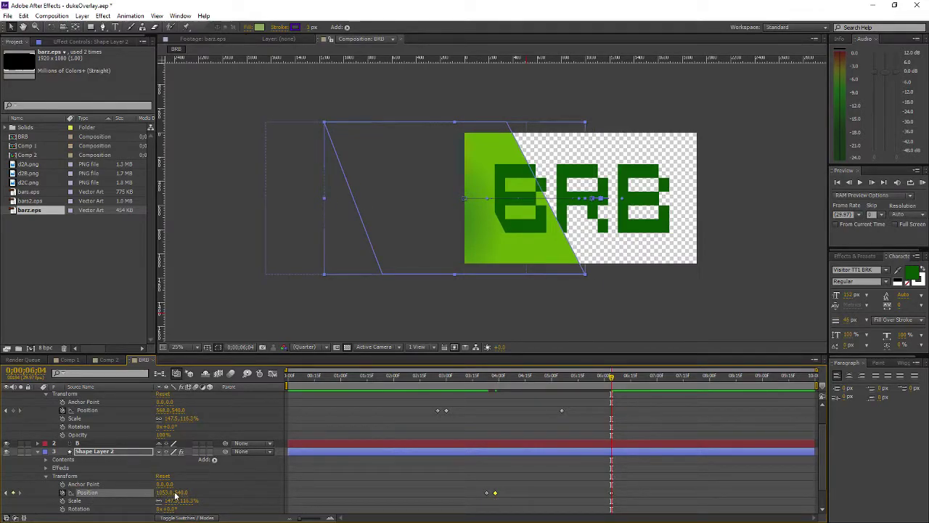
{"action": "left_click_drag", "start_coordinate": [172, 492], "coordinate": [166, 492]}
{"action": "key", "text": "ctrl+z"}
{"action": "mouse_move", "coordinate": [161, 492]}
{"action": "left_mouse_down"}
{"action": "mouse_move", "coordinate": [153, 499]}
{"action": "mouse_move", "coordinate": [166, 501]}
{"action": "left_mouse_up"}
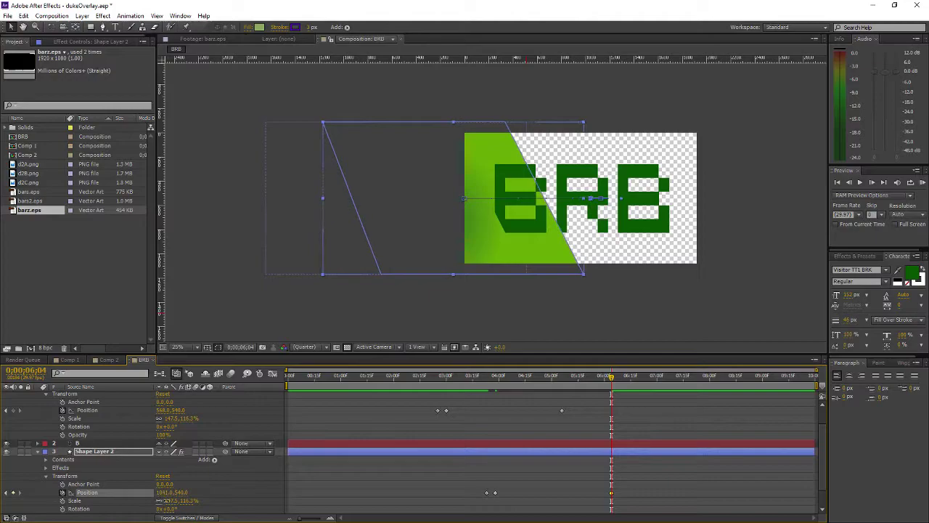
Move all three of Shape Layer 2's Position keyframes earlier, with the last at 0;00;05;21, and preview from 0;00;02;17.
{"action": "left_click_drag", "start_coordinate": [453, 377], "coordinate": [411, 378]}
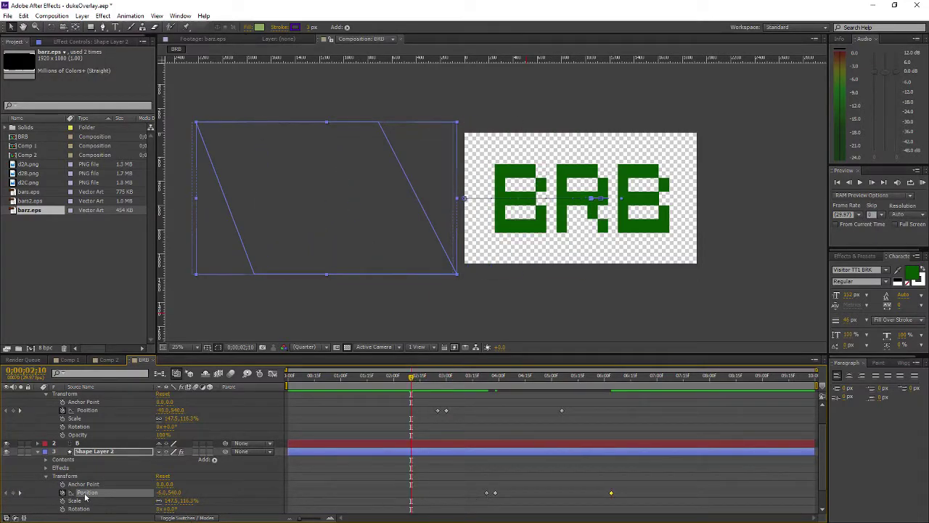
{"action": "left_click_drag", "start_coordinate": [487, 494], "coordinate": [464, 494]}
{"action": "left_click", "coordinate": [424, 375]}
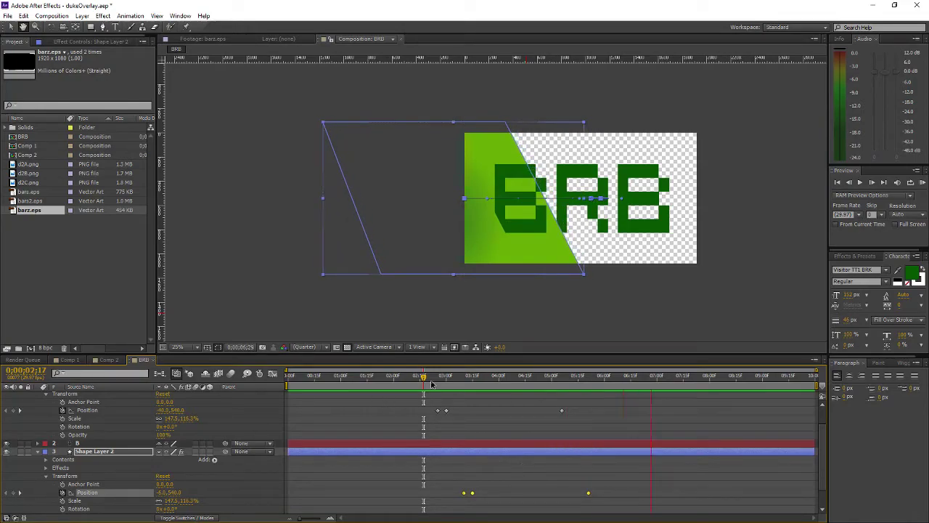
{"action": "left_click_drag", "start_coordinate": [429, 377], "coordinate": [589, 404]}
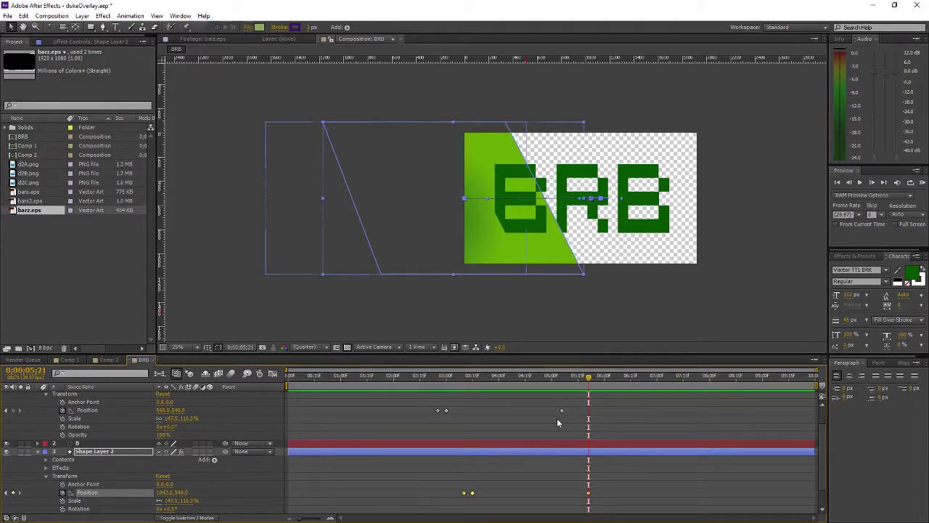
Move the last Position keyframe of both shape layers earlier, placing Shape Layer 2's at 0;00;05;11.
{"action": "left_click_drag", "start_coordinate": [585, 437], "coordinate": [546, 411]}
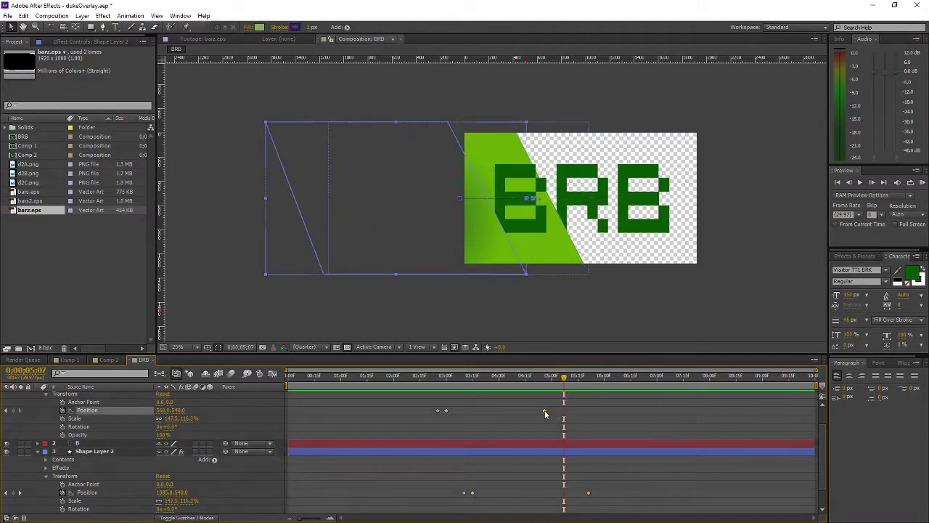
{"action": "key", "text": "ctrl+z"}
{"action": "left_click", "coordinate": [588, 493]}
{"action": "left_click_drag", "start_coordinate": [588, 493], "coordinate": [571, 493]}
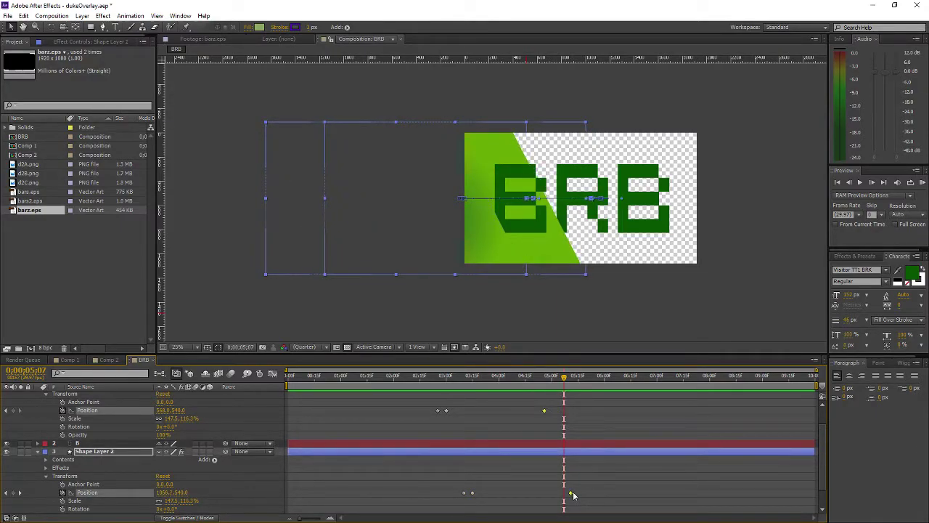
Preview the retimed slides from 0;00;03;00 and check Shape Layer 2's Position keyframes at 0;00;03;15 and 0;00;05;11.
{"action": "left_click", "coordinate": [580, 334]}
{"action": "left_click", "coordinate": [506, 376]}
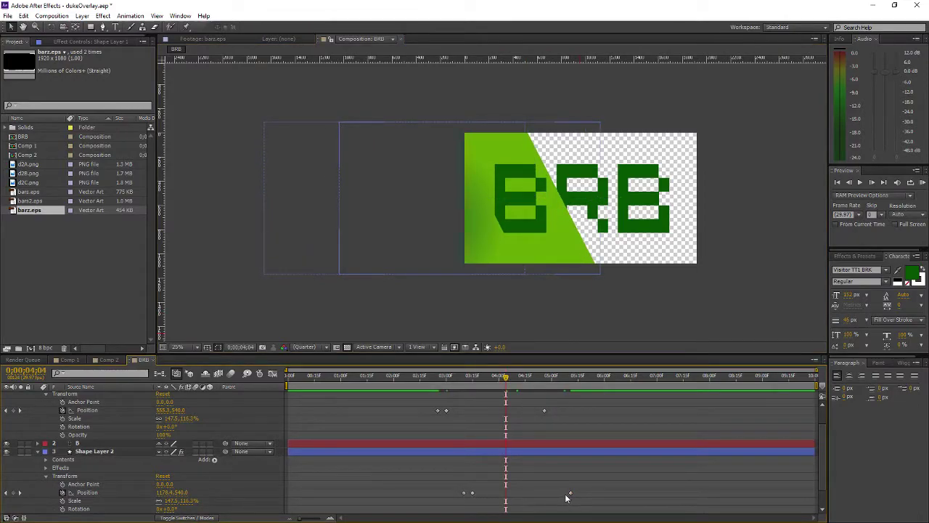
{"action": "left_click", "coordinate": [446, 376]}
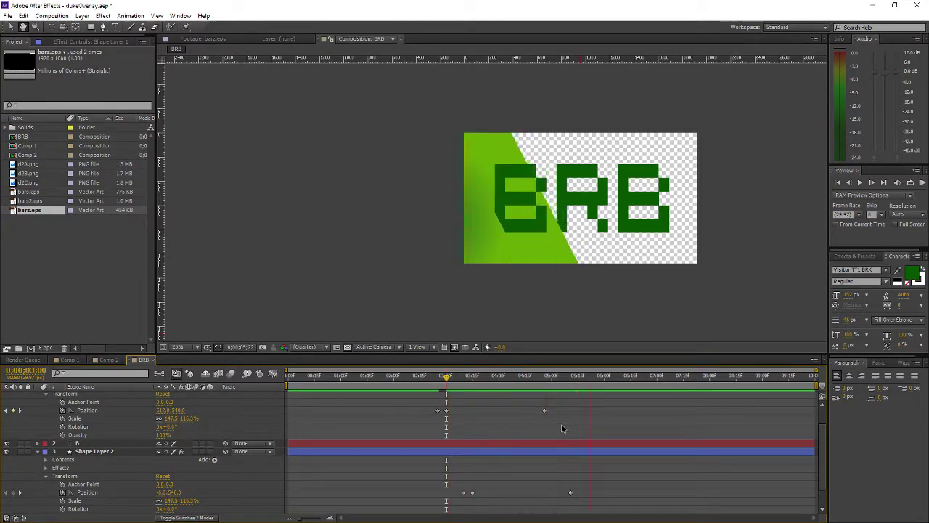
{"action": "key", "text": "space"}
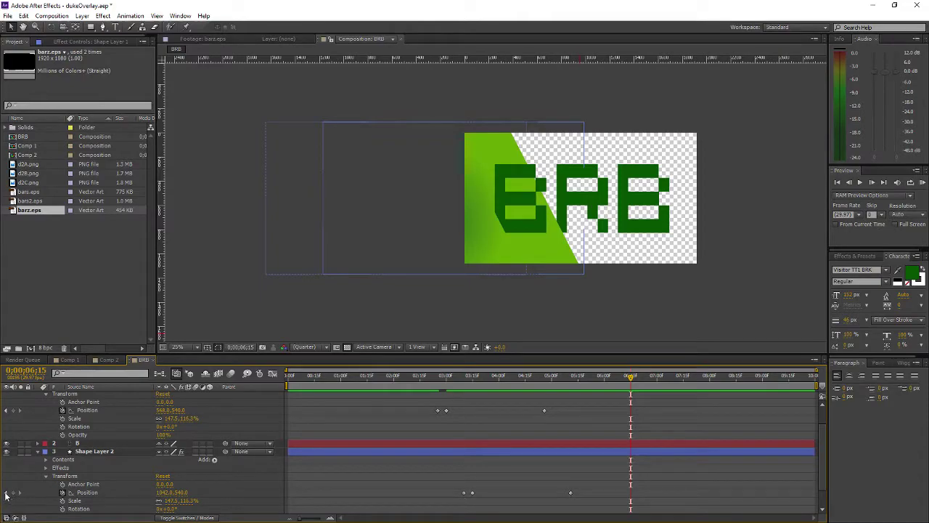
{"action": "left_click", "coordinate": [472, 378]}
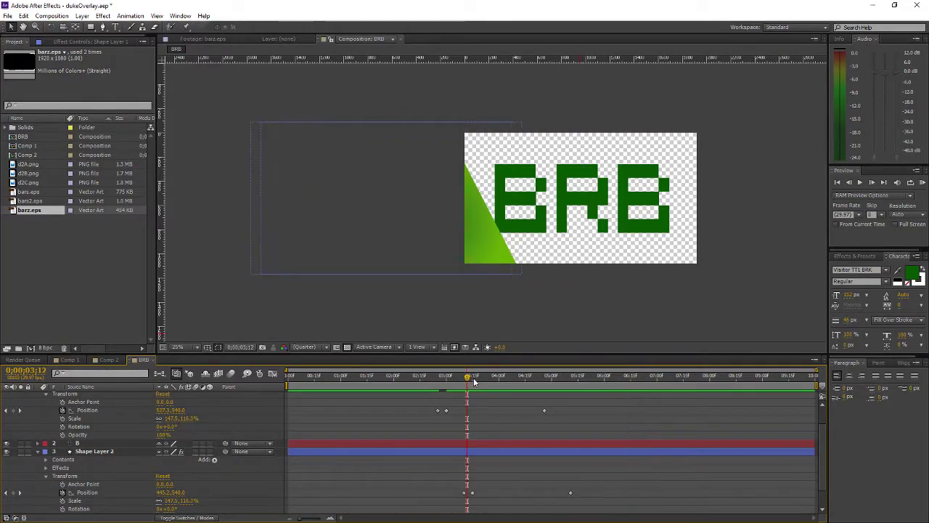
{"action": "left_click", "coordinate": [6, 494]}
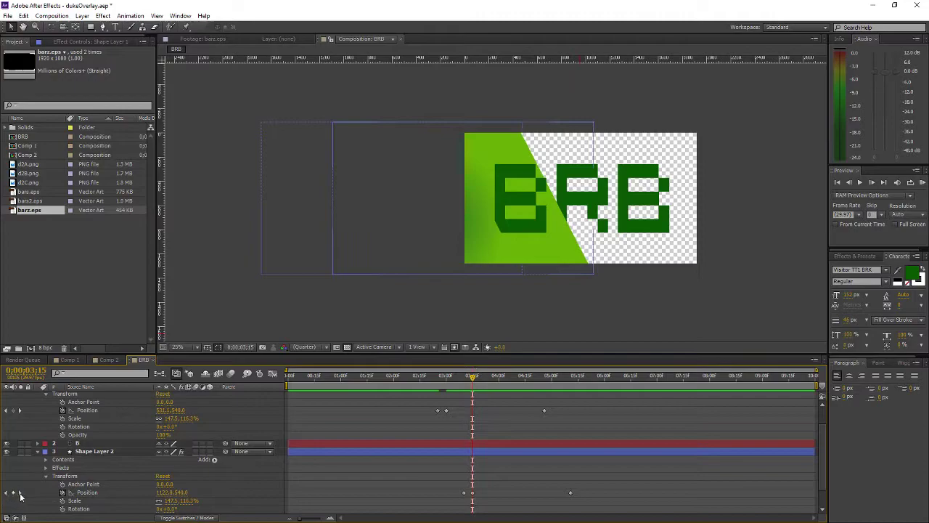
{"action": "left_click", "coordinate": [20, 493]}
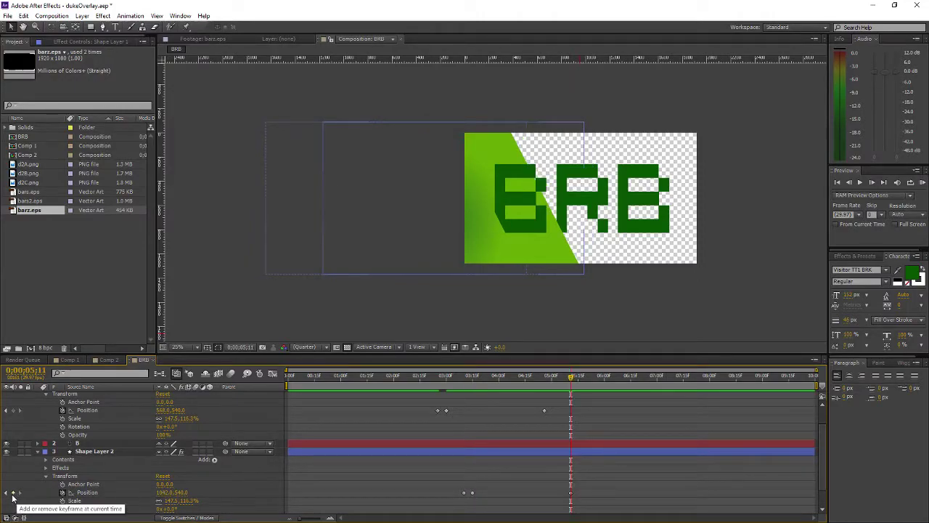
{"action": "left_click", "coordinate": [7, 493]}
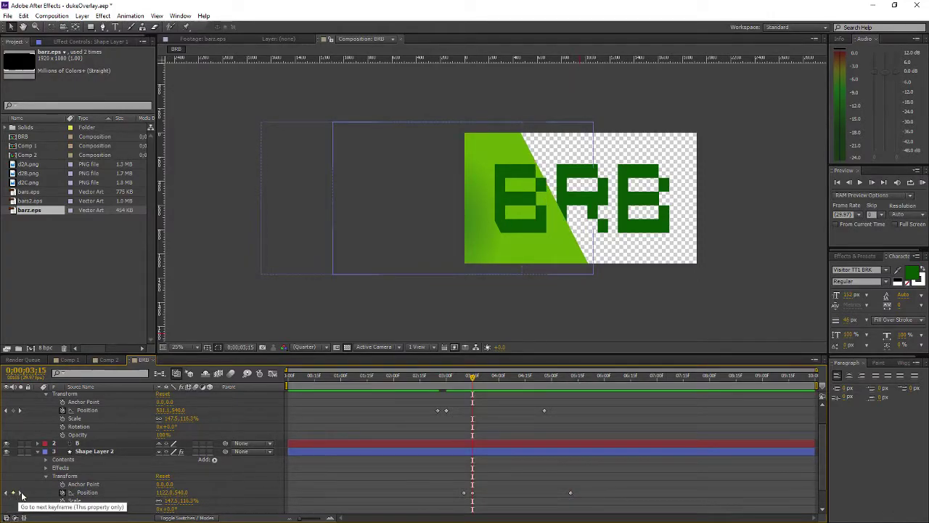
Raise Shape Layer 2's Position X to 1110 at its last keyframe, 0;00;05;11, comparing it with the keyframe at 0;00;03;15.
{"action": "left_click", "coordinate": [21, 493]}
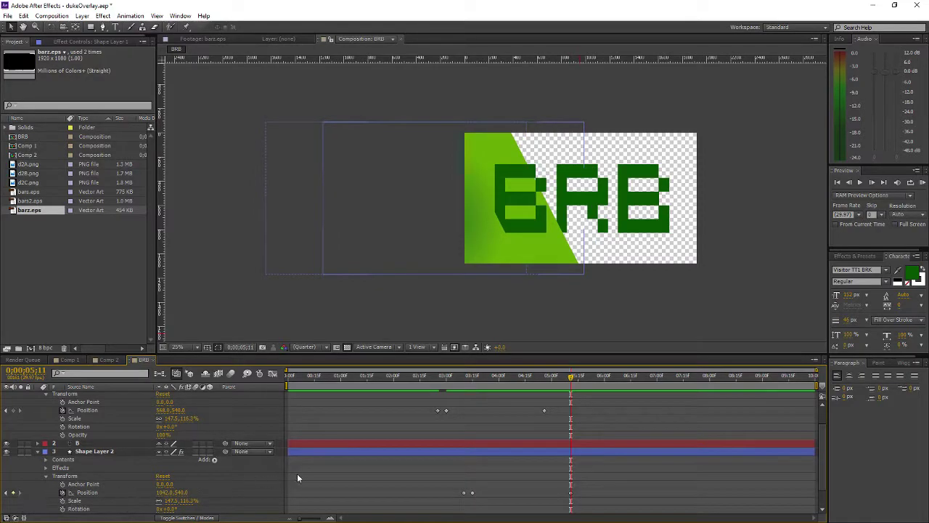
{"action": "left_click_drag", "start_coordinate": [162, 494], "coordinate": [188, 493]}
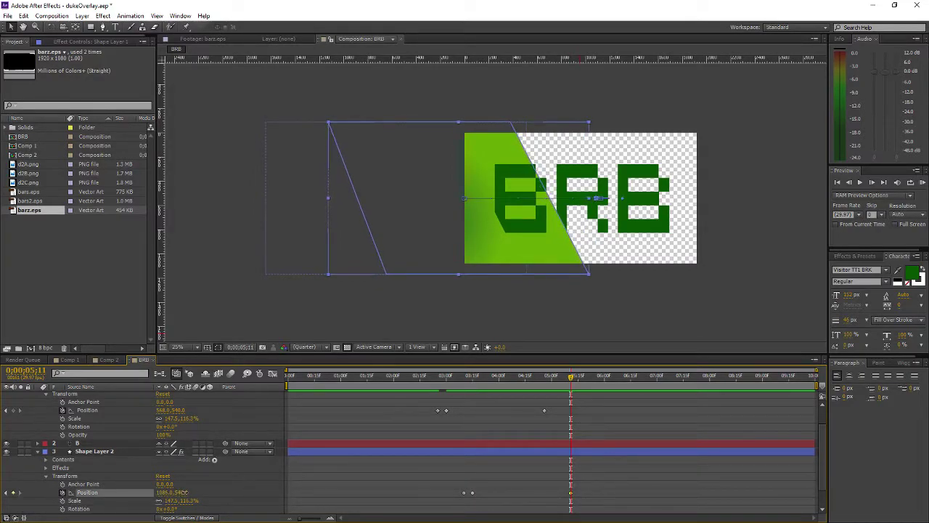
{"action": "left_click", "coordinate": [7, 493]}
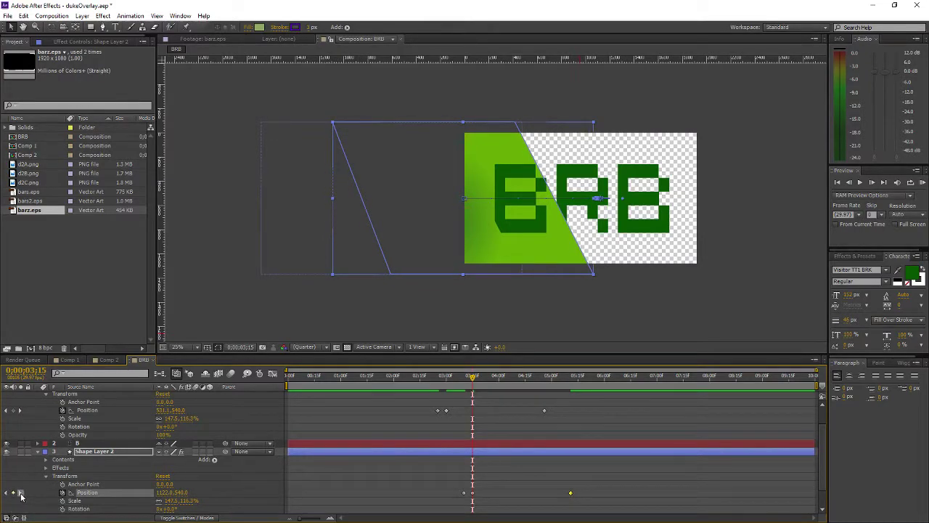
{"action": "left_click", "coordinate": [20, 494]}
{"action": "left_click", "coordinate": [7, 493]}
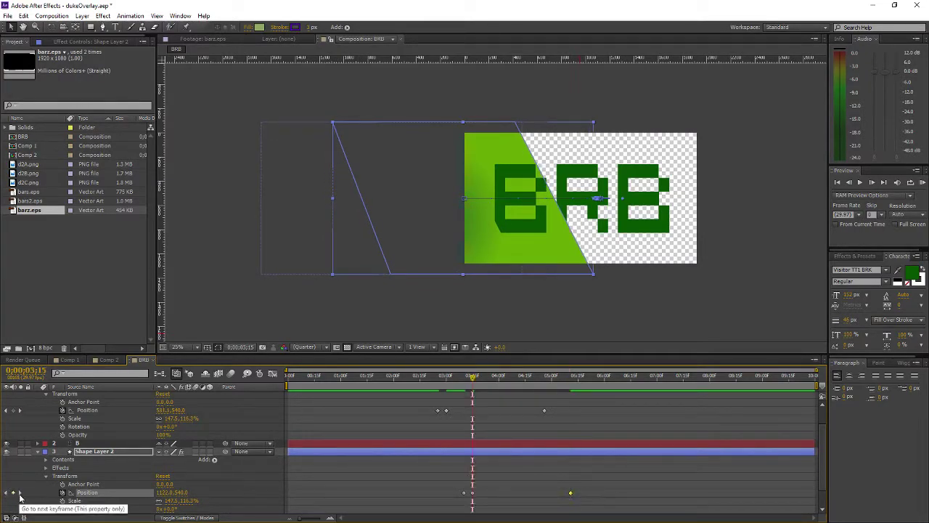
{"action": "left_click", "coordinate": [20, 493]}
{"action": "left_click_drag", "start_coordinate": [166, 492], "coordinate": [171, 493]}
{"action": "left_click", "coordinate": [7, 494]}
{"action": "left_click", "coordinate": [20, 494]}
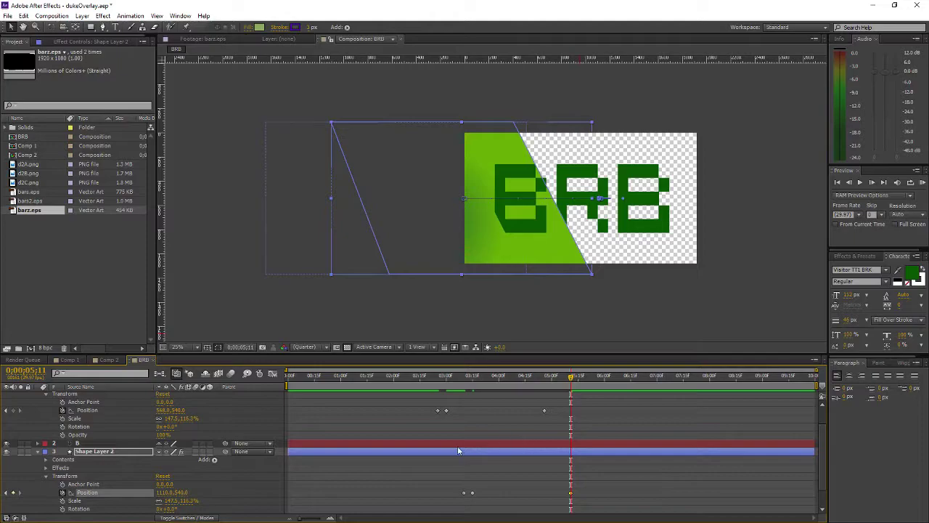
Preview both green slides from 0;00;02;12 and park the current time at 0;00;05;14.
{"action": "left_click", "coordinate": [415, 375]}
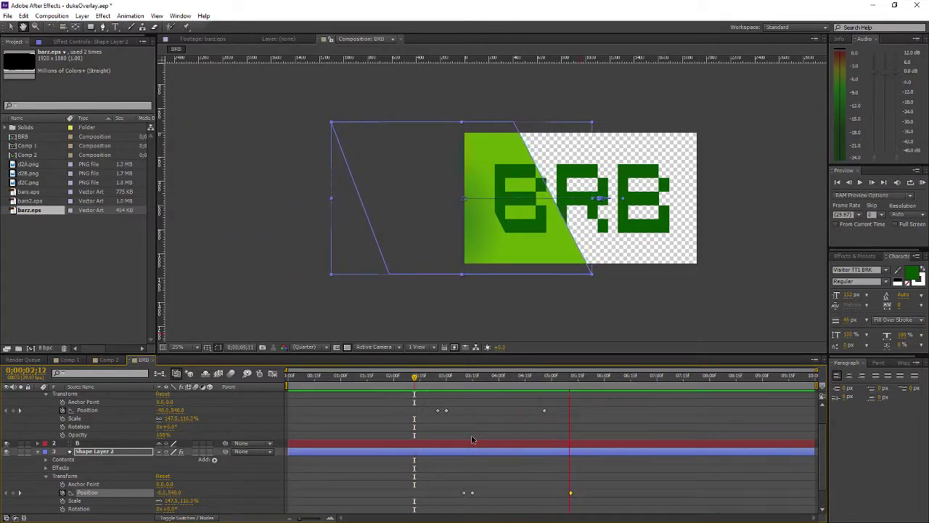
{"action": "key", "text": "space"}
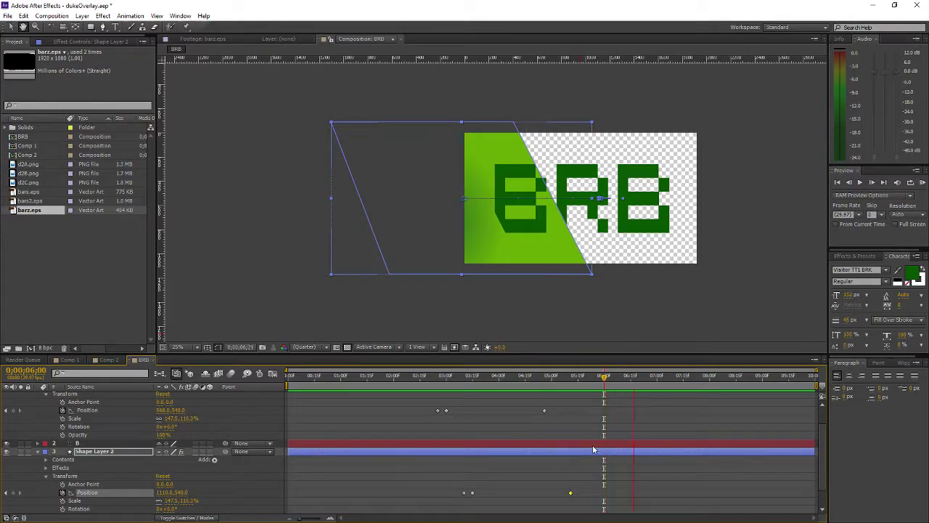
{"action": "left_click", "coordinate": [577, 376]}
Duplicate Shape Layer 2 and place the copy between the R and B 2 layers.
{"action": "scroll", "coordinate": [379, 463], "scroll_direction": "down", "scroll_amount": 2}
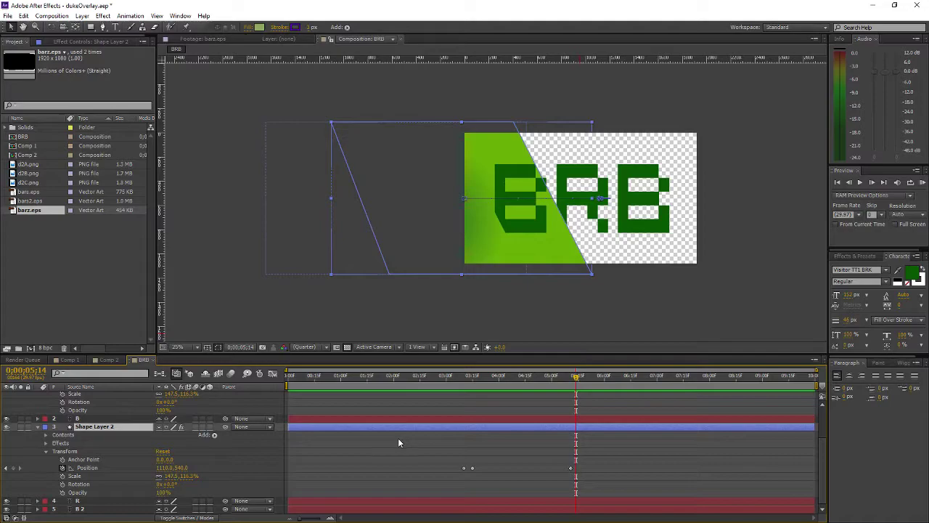
{"action": "key", "text": "ctrl+d"}
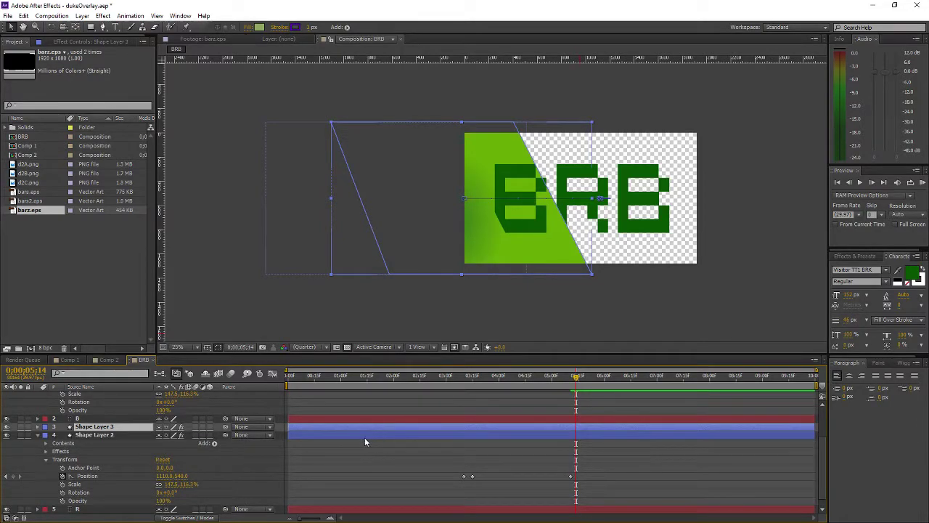
{"action": "left_click_drag", "start_coordinate": [347, 426], "coordinate": [336, 423]}
{"action": "scroll", "coordinate": [324, 427], "scroll_direction": "down", "scroll_amount": 1}
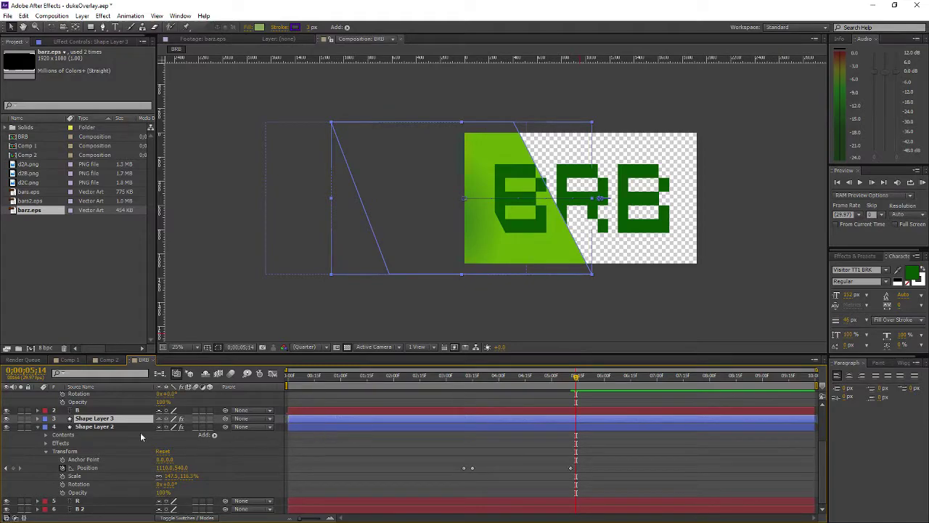
{"action": "left_click_drag", "start_coordinate": [116, 421], "coordinate": [109, 501]}
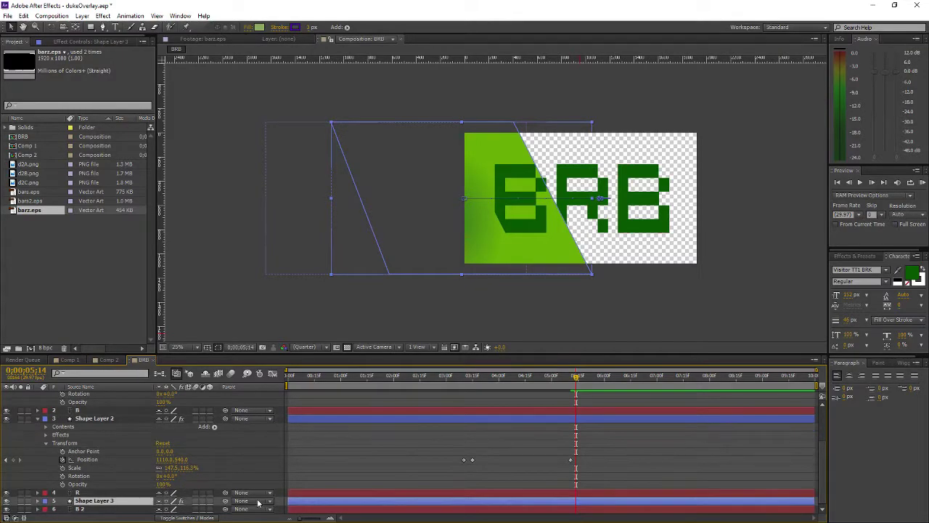
Set the current time to 0;00;02;29 and reveal Shape Layer 3's Transform properties.
{"action": "left_click", "coordinate": [444, 377]}
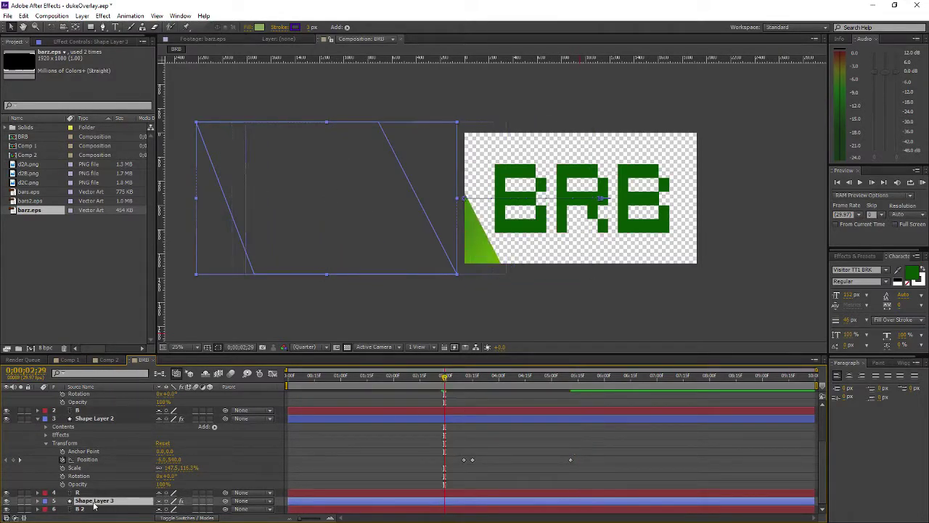
{"action": "left_click", "coordinate": [46, 501]}
{"action": "scroll", "coordinate": [317, 446], "scroll_direction": "down", "scroll_amount": 2}
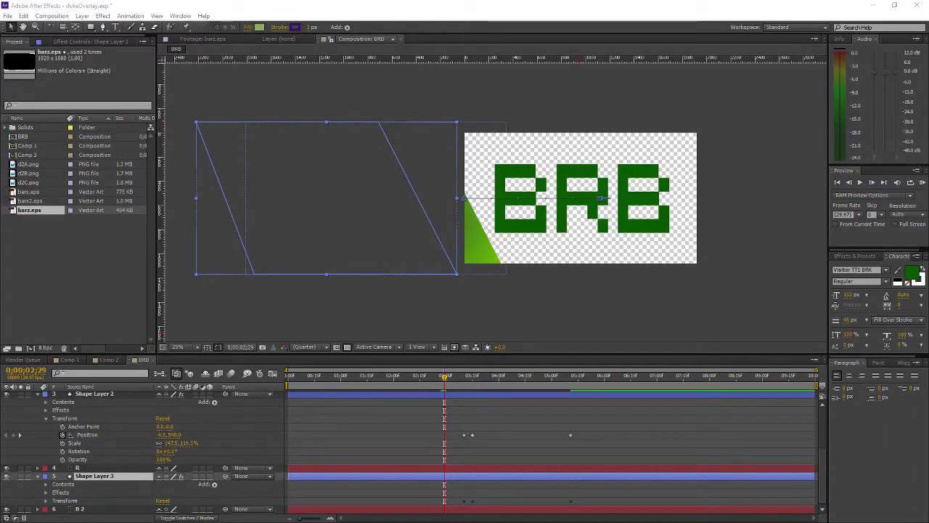
{"action": "key", "text": "alt+Tab"}
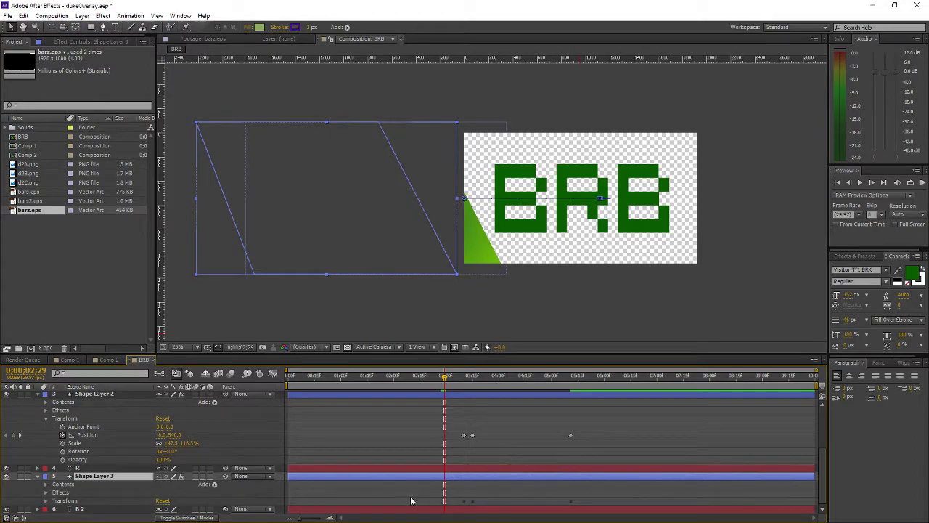
{"action": "left_click", "coordinate": [46, 500]}
{"action": "scroll", "coordinate": [411, 465], "scroll_direction": "down", "scroll_amount": 1}
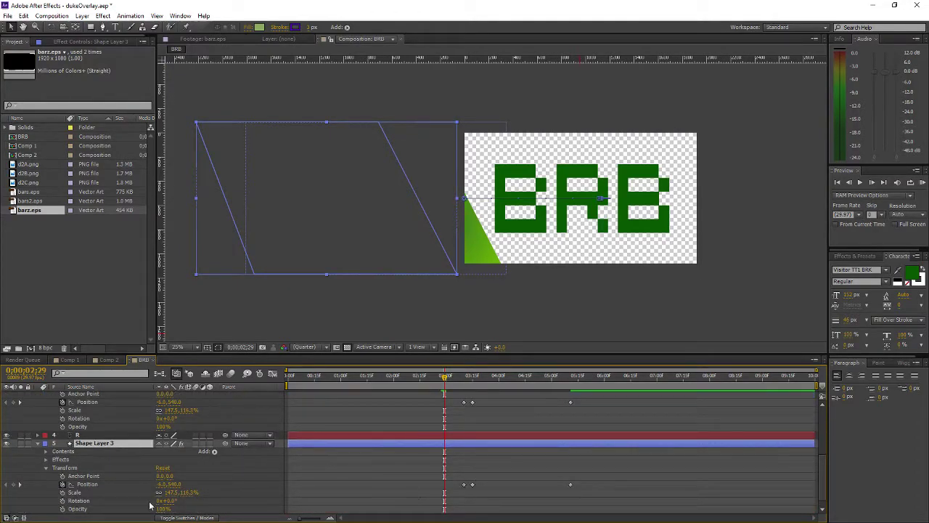
Move all three of Shape Layer 3's Position keyframes later, with the first at 0;00;03;27 and the last at 0;00;05;28.
{"action": "left_click", "coordinate": [88, 483]}
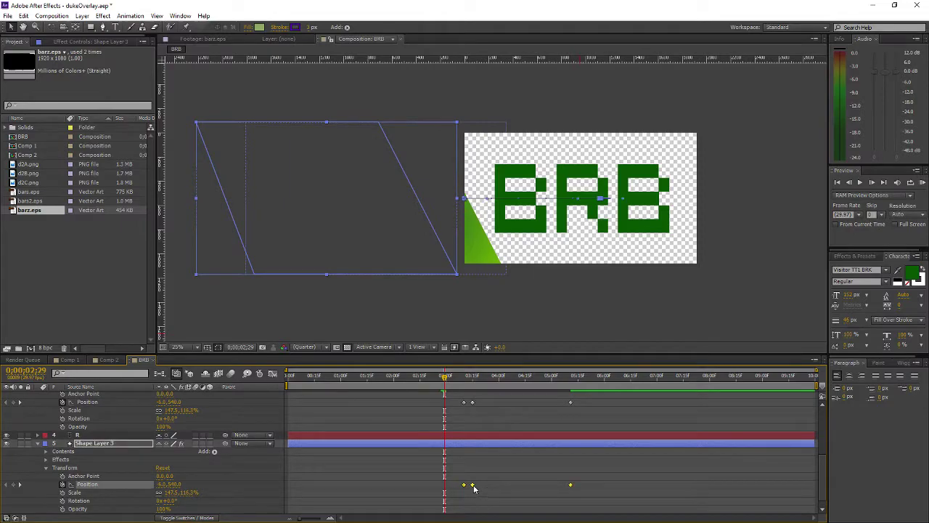
{"action": "scroll", "coordinate": [530, 481], "scroll_direction": "up", "scroll_amount": 3}
{"action": "scroll", "coordinate": [531, 484], "scroll_direction": "down", "scroll_amount": 4}
{"action": "left_click_drag", "start_coordinate": [518, 485], "coordinate": [504, 486]}
{"action": "scroll", "coordinate": [523, 472], "scroll_direction": "up", "scroll_amount": 4}
{"action": "scroll", "coordinate": [524, 472], "scroll_direction": "down", "scroll_amount": 4}
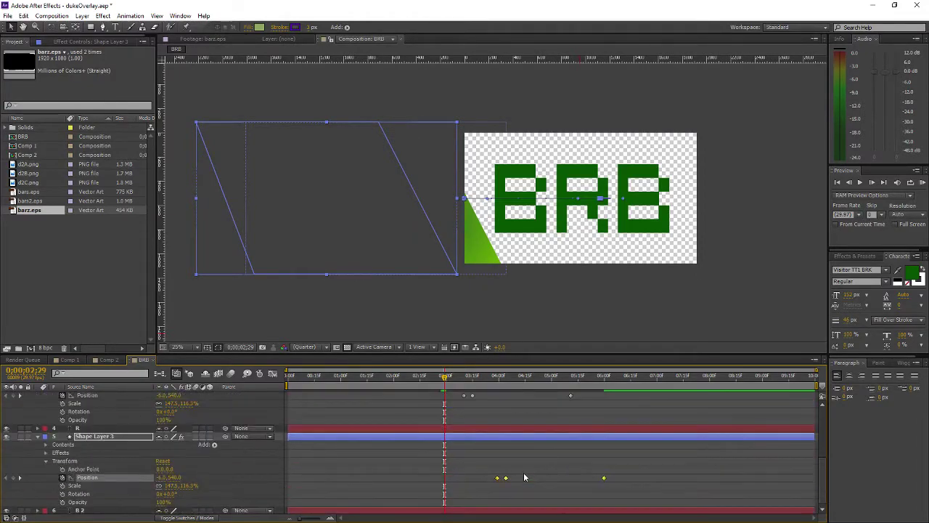
{"action": "left_click_drag", "start_coordinate": [444, 377], "coordinate": [496, 389]}
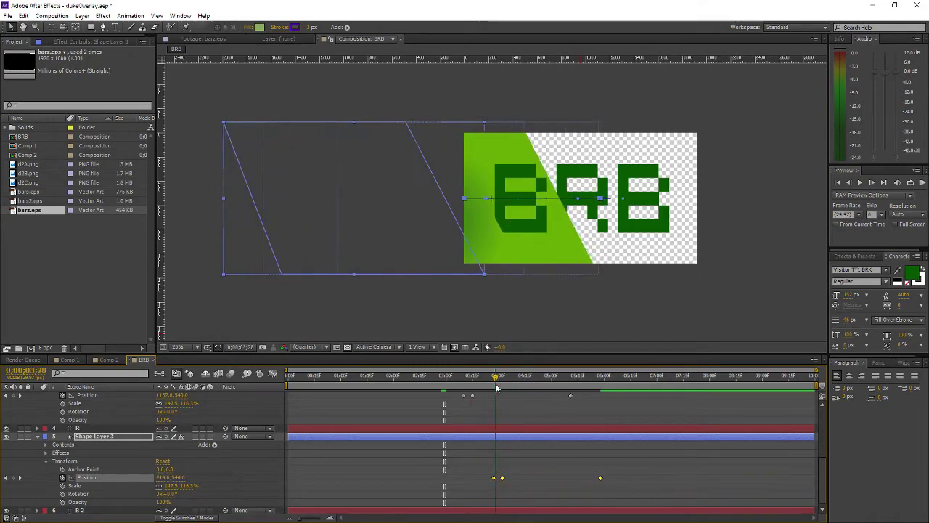
{"action": "left_click", "coordinate": [6, 477]}
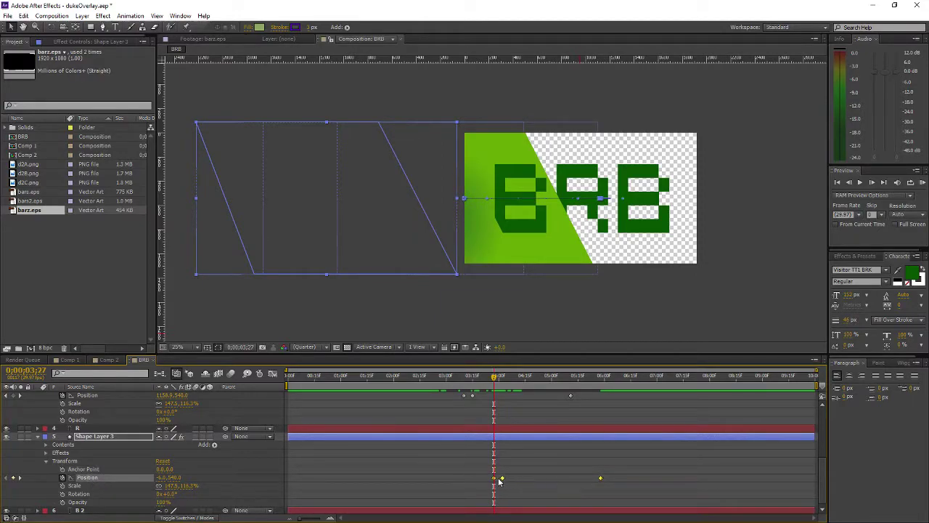
Set Shape Layer 3's Position X to 1645 at its middle keyframe, 0;00;04;02.
{"action": "mouse_move", "coordinate": [502, 480]}
{"action": "left_click", "coordinate": [600, 479]}
{"action": "left_click", "coordinate": [22, 481]}
{"action": "left_click", "coordinate": [7, 481]}
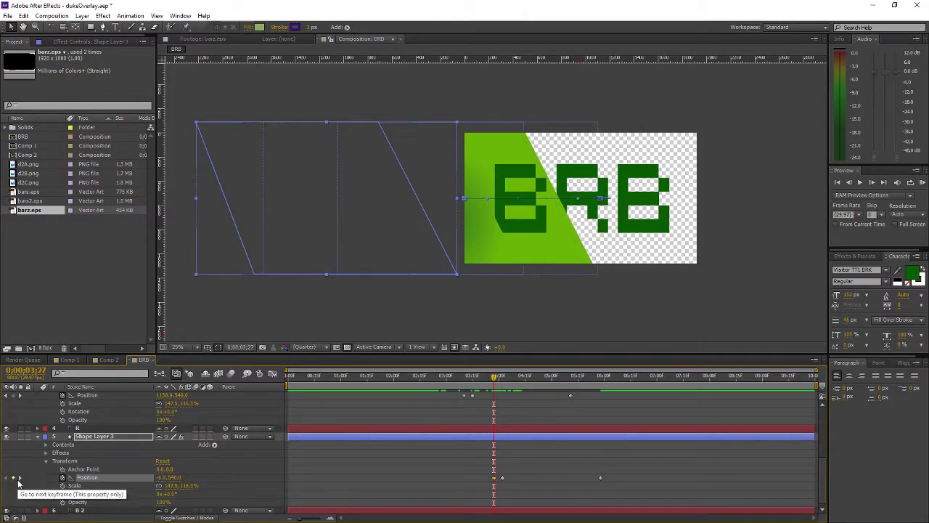
{"action": "left_click", "coordinate": [20, 478]}
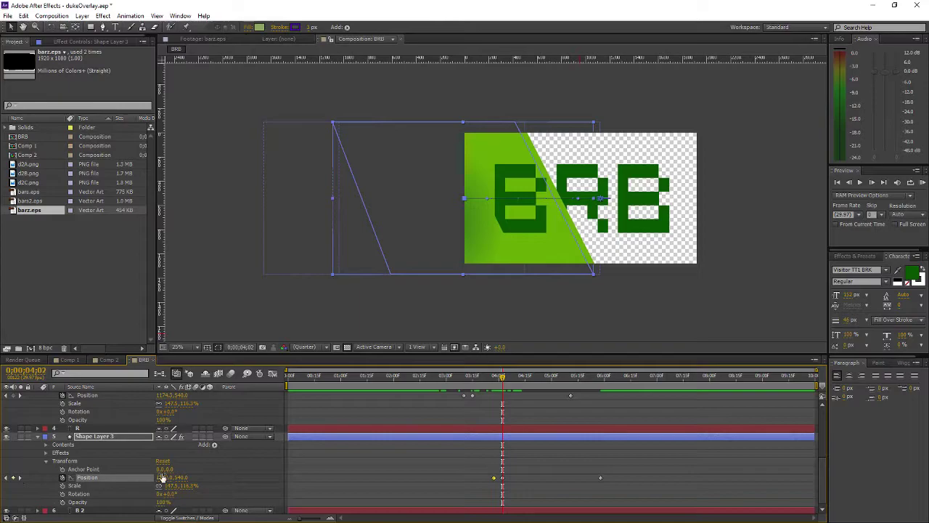
{"action": "left_click_drag", "start_coordinate": [158, 477], "coordinate": [398, 467]}
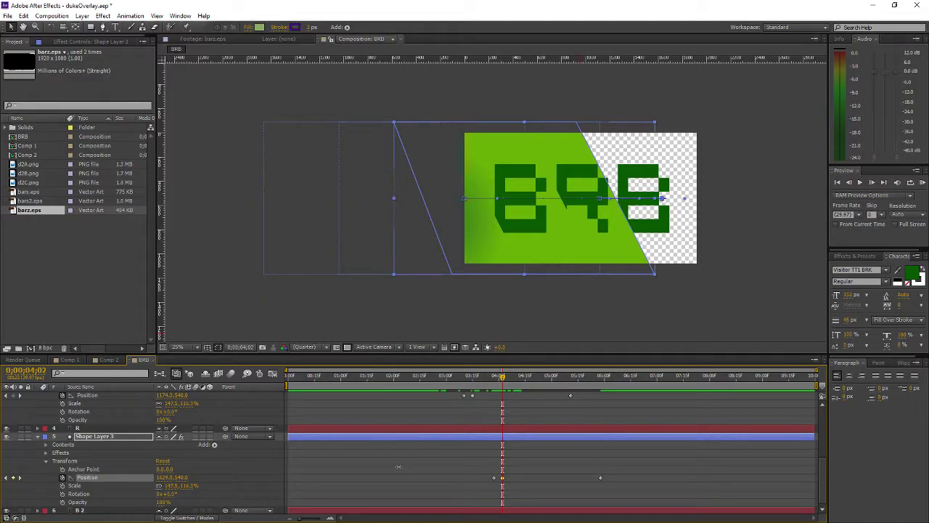
{"action": "mouse_move", "coordinate": [398, 467]}
{"action": "left_mouse_down"}
{"action": "mouse_move", "coordinate": [347, 467]}
{"action": "mouse_move", "coordinate": [409, 469]}
{"action": "left_mouse_up"}
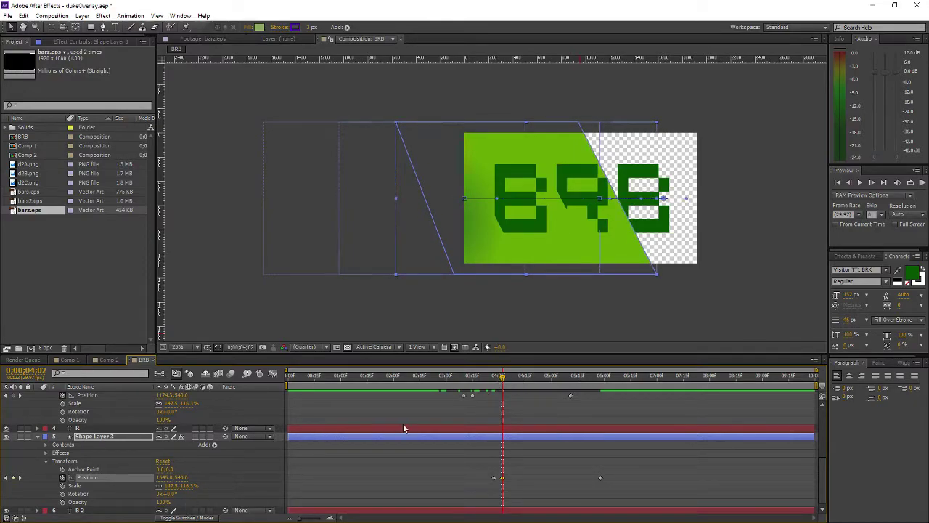
Set Shape Layer 3's Position X to 1574 at its last keyframe, 0;00;05;28, and preview the slides from 0;00;02;27.
{"action": "left_click", "coordinate": [20, 479]}
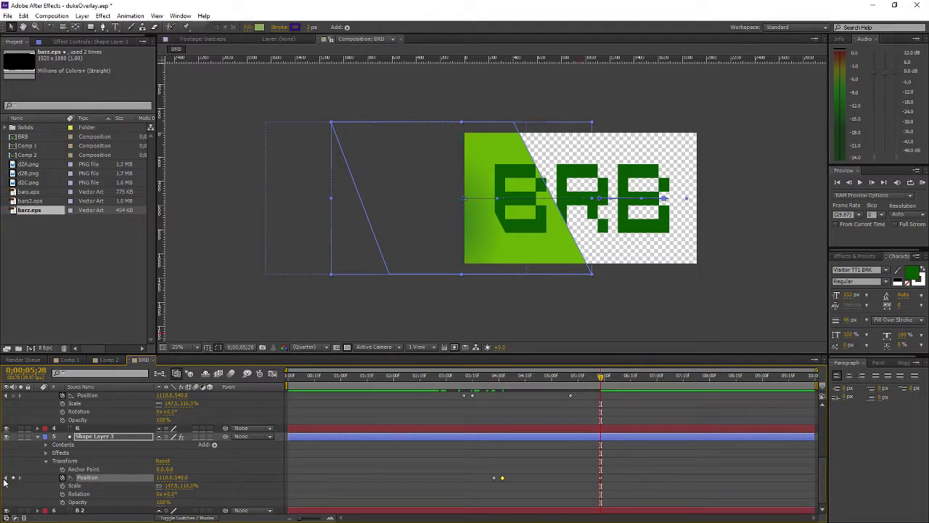
{"action": "left_click", "coordinate": [6, 478]}
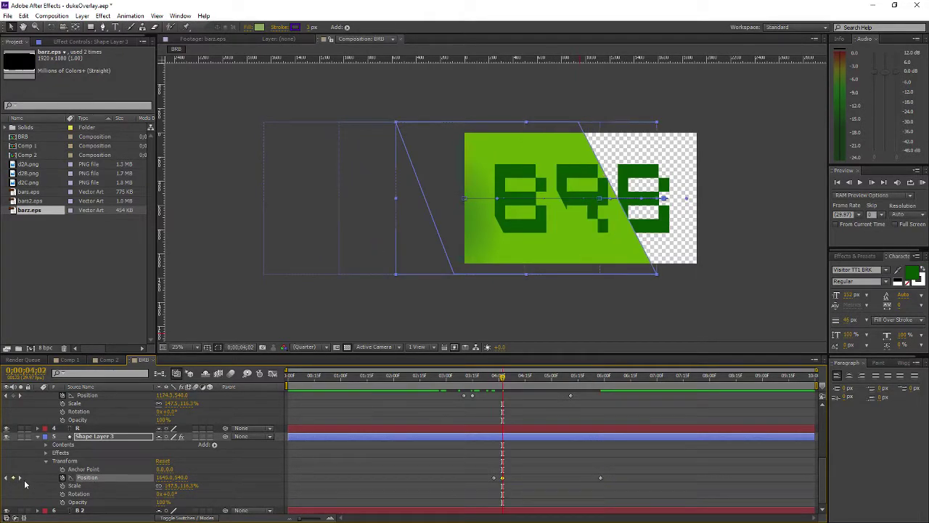
{"action": "left_click", "coordinate": [480, 479]}
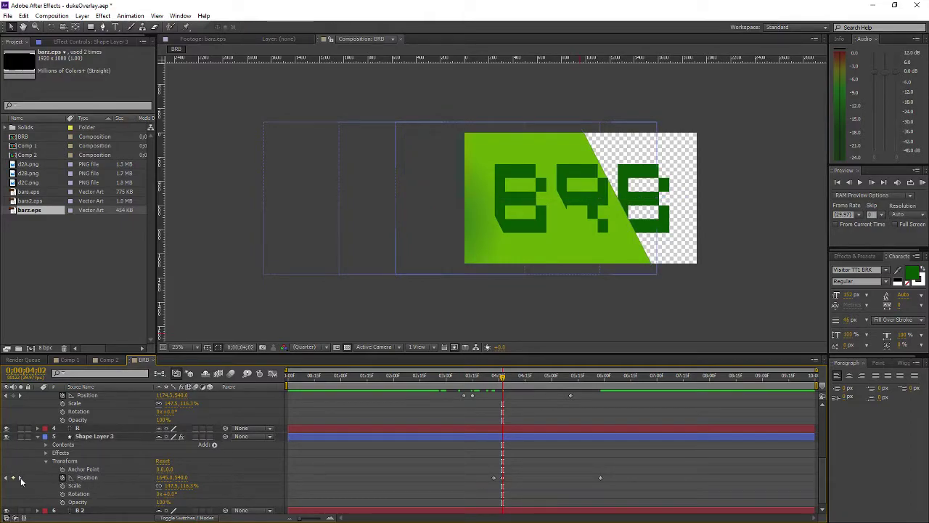
{"action": "left_click", "coordinate": [20, 479]}
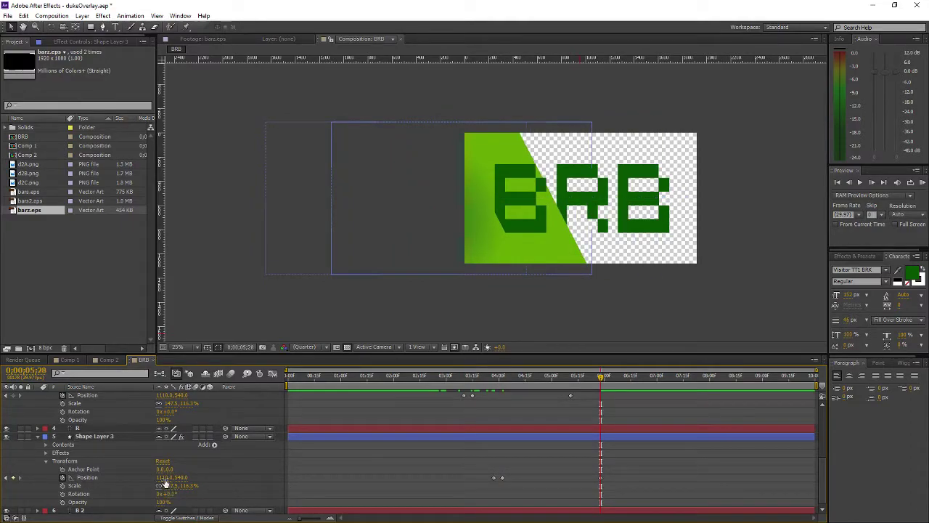
{"action": "left_click_drag", "start_coordinate": [165, 482], "coordinate": [384, 420]}
{"action": "left_click_drag", "start_coordinate": [349, 377], "coordinate": [440, 389]}
{"action": "key", "text": "space"}
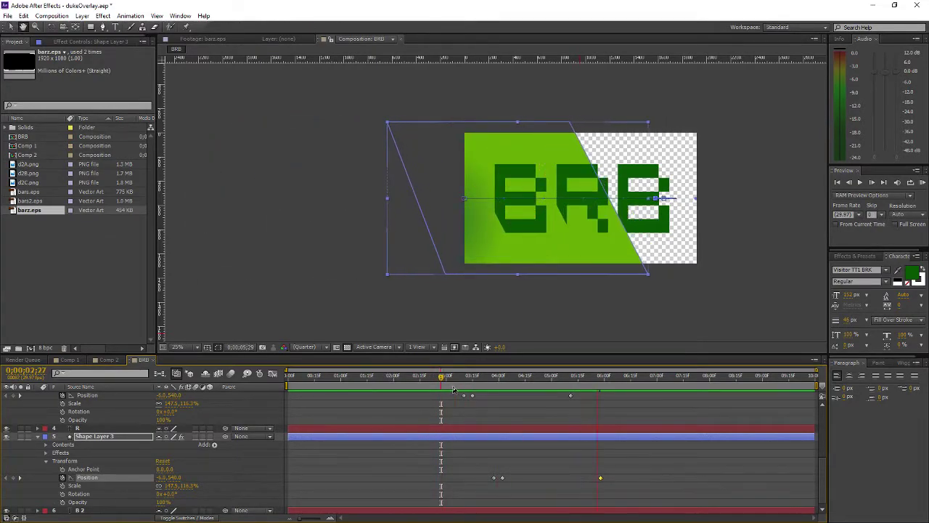
{"action": "key", "text": "space"}
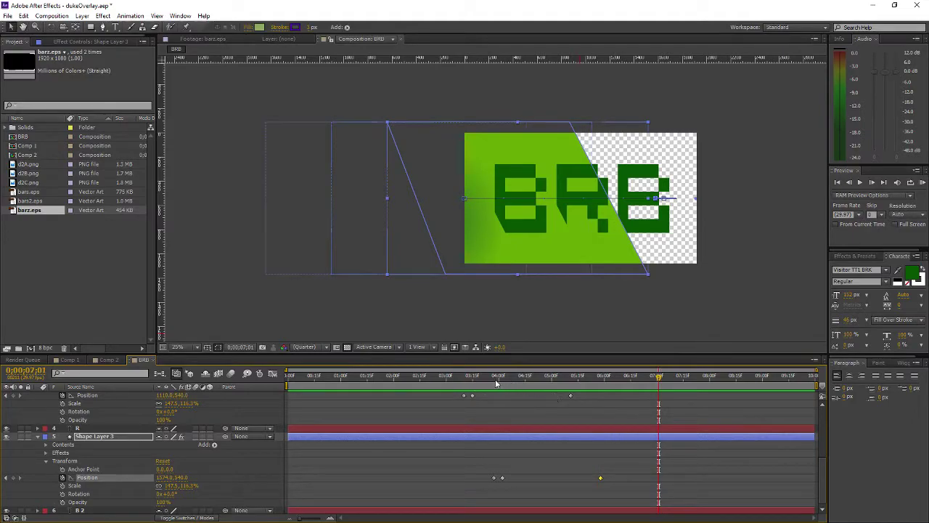
Lower Shape Layer 2's Position X to 1051 at 0;00;05;11 and 995 at 0;00;03;15, and scrub through the slide to 0;00;05;09.
{"action": "scroll", "coordinate": [538, 420], "scroll_direction": "up", "scroll_amount": 5}
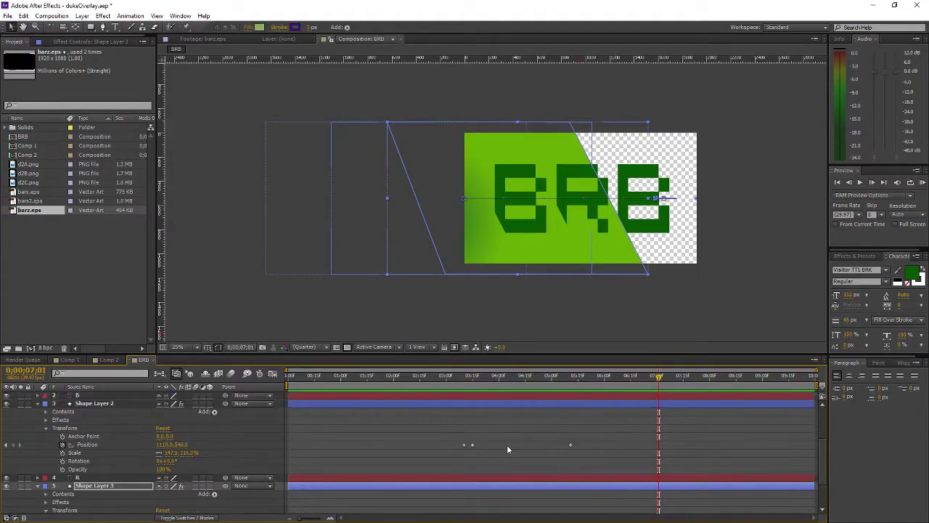
{"action": "left_click", "coordinate": [8, 470]}
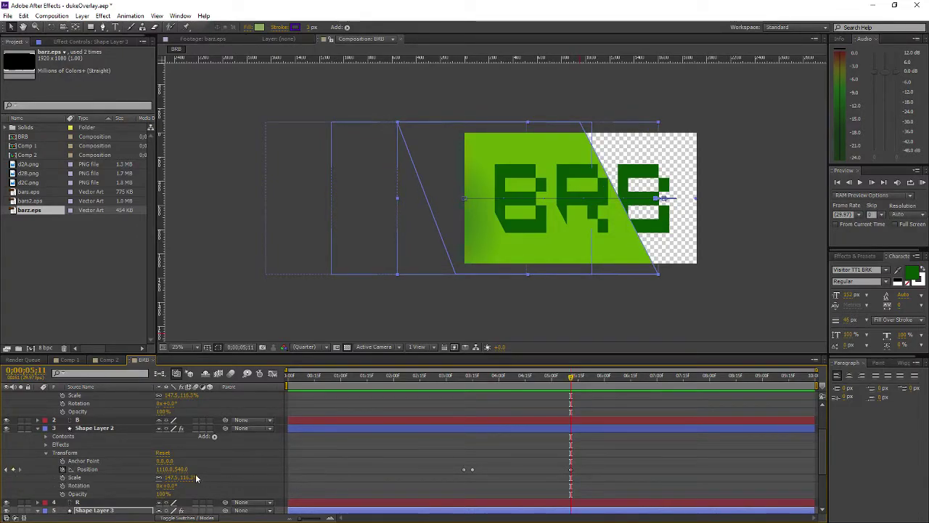
{"action": "left_click_drag", "start_coordinate": [165, 469], "coordinate": [142, 470]}
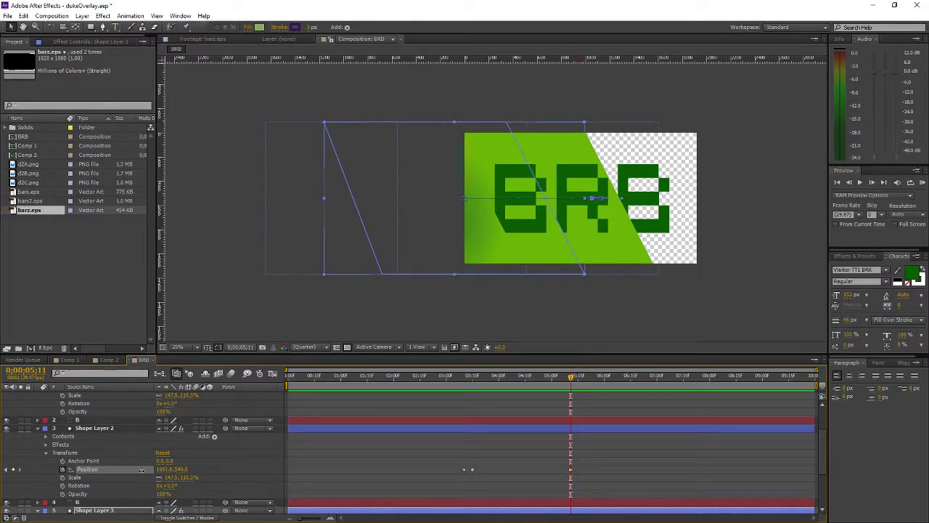
{"action": "left_click", "coordinate": [6, 470]}
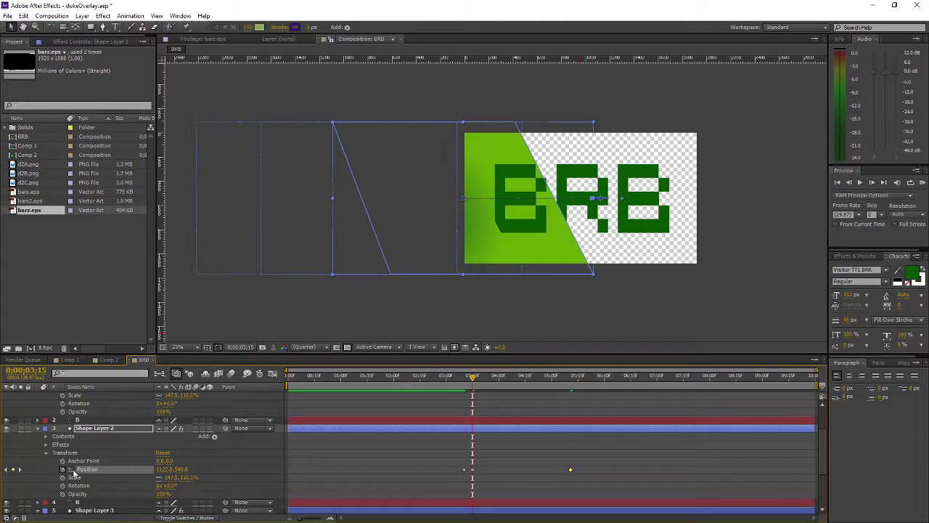
{"action": "left_click_drag", "start_coordinate": [159, 469], "coordinate": [99, 469]}
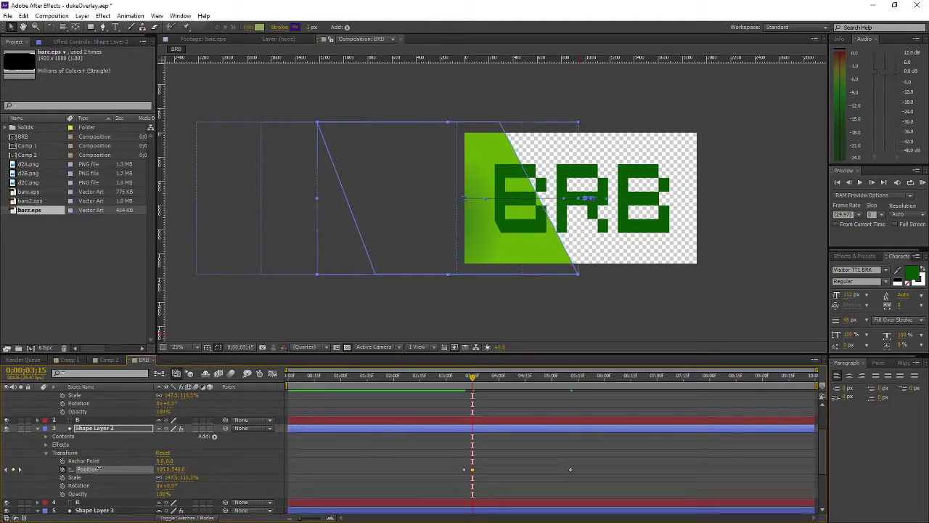
{"action": "left_click_drag", "start_coordinate": [377, 378], "coordinate": [564, 409]}
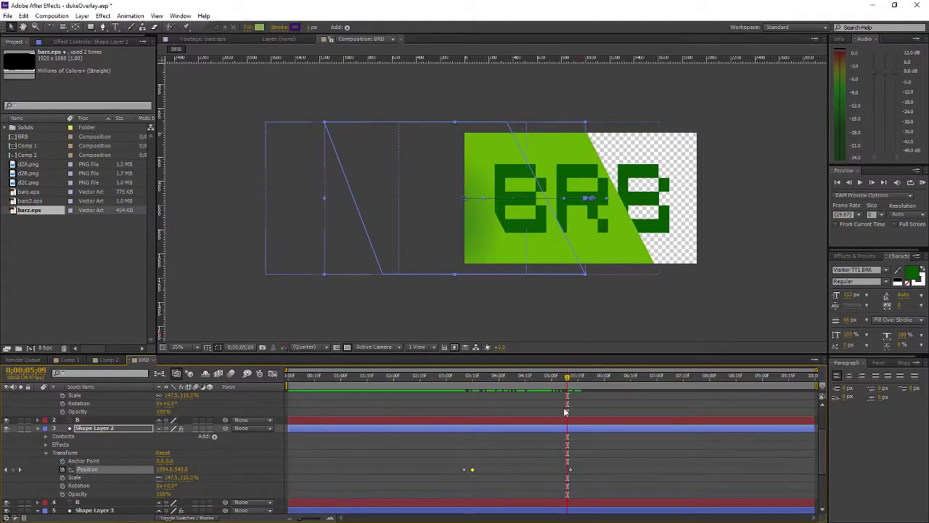
Set Shape Layer 3's Position X to 1524 at its middle keyframe, 0;00;04;02, keeping that keyframe in place.
{"action": "scroll", "coordinate": [565, 414], "scroll_direction": "down", "scroll_amount": 3}
{"action": "left_click_drag", "start_coordinate": [461, 381], "coordinate": [501, 405]}
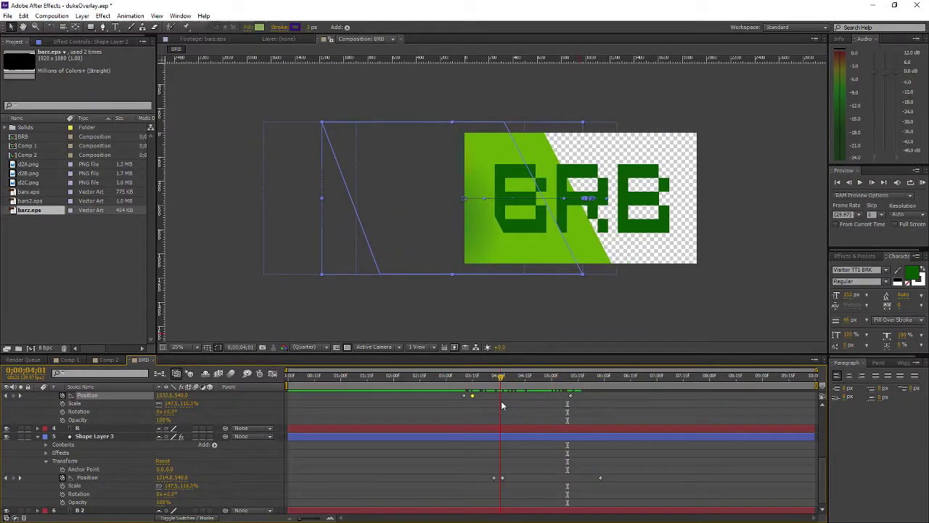
{"action": "left_click", "coordinate": [19, 478]}
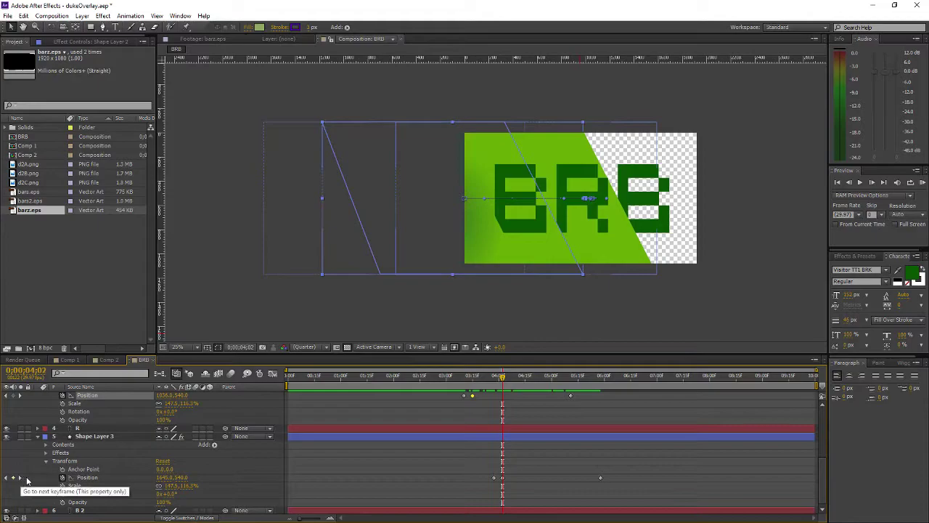
{"action": "left_click_drag", "start_coordinate": [164, 483], "coordinate": [110, 488]}
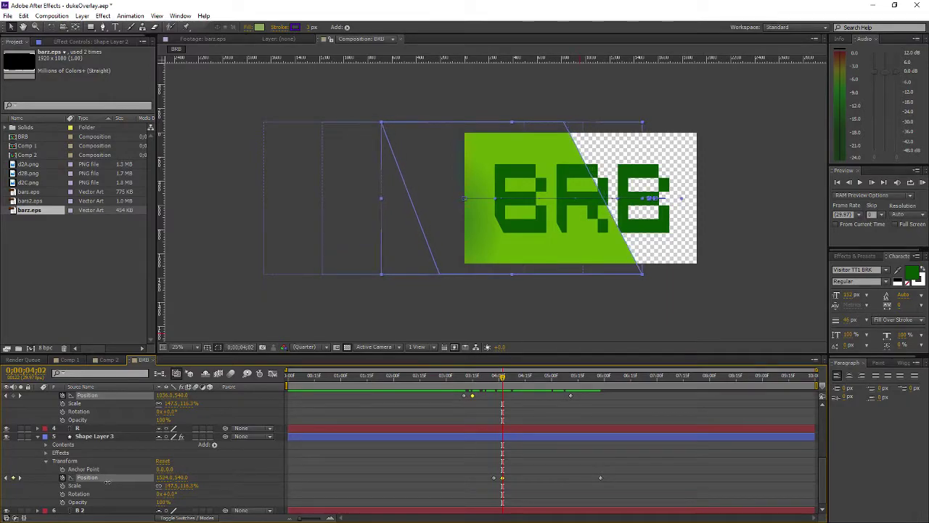
{"action": "left_click", "coordinate": [19, 480]}
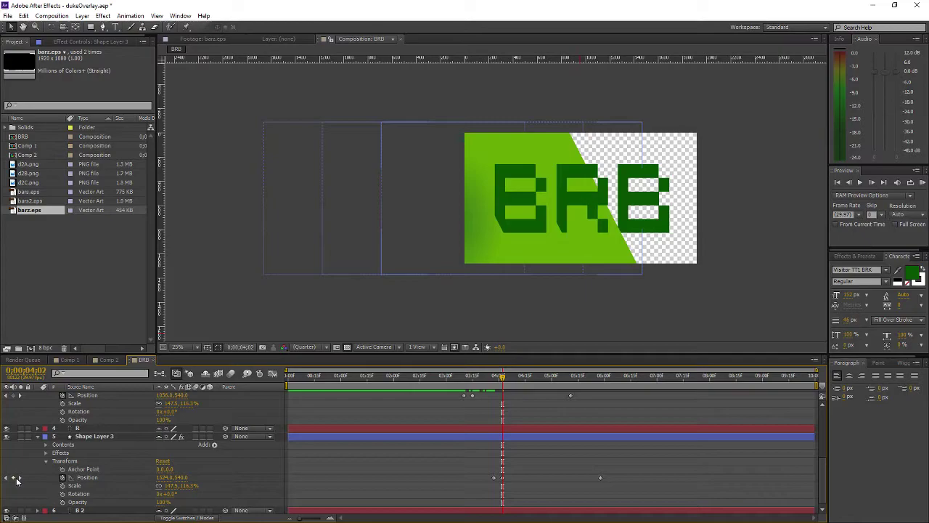
{"action": "left_click", "coordinate": [17, 480]}
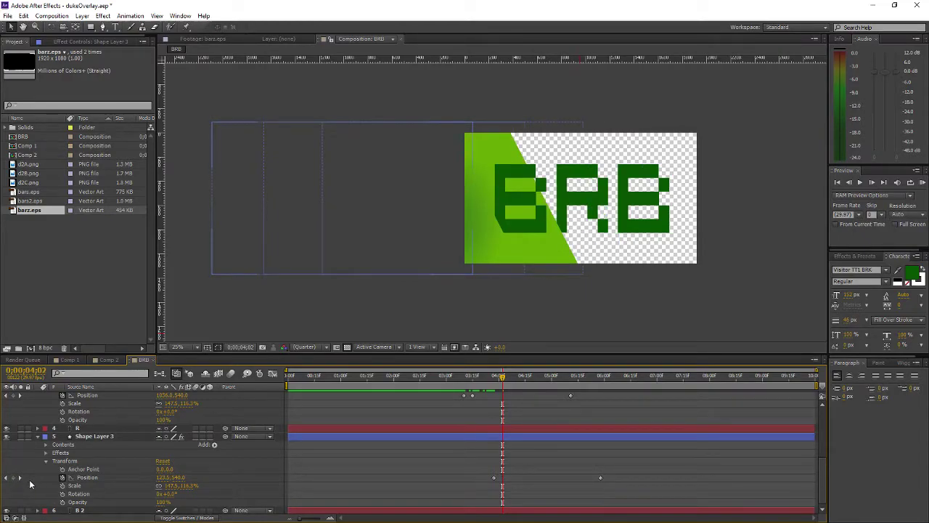
{"action": "key", "text": "ctrl+z"}
Lower Shape Layer 3's Position X to 1498 at its last keyframe, 0;00;05;28, and scrub through the slide.
{"action": "left_click", "coordinate": [19, 477]}
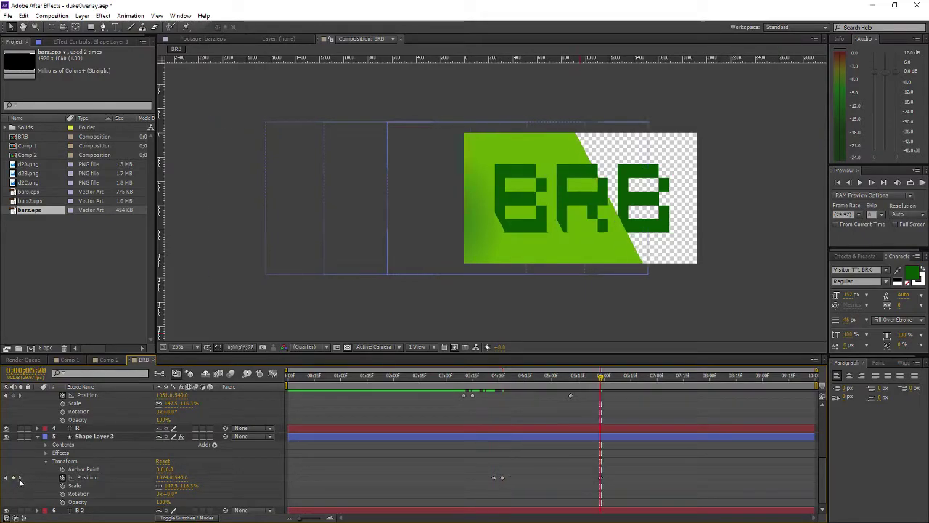
{"action": "left_click", "coordinate": [166, 481]}
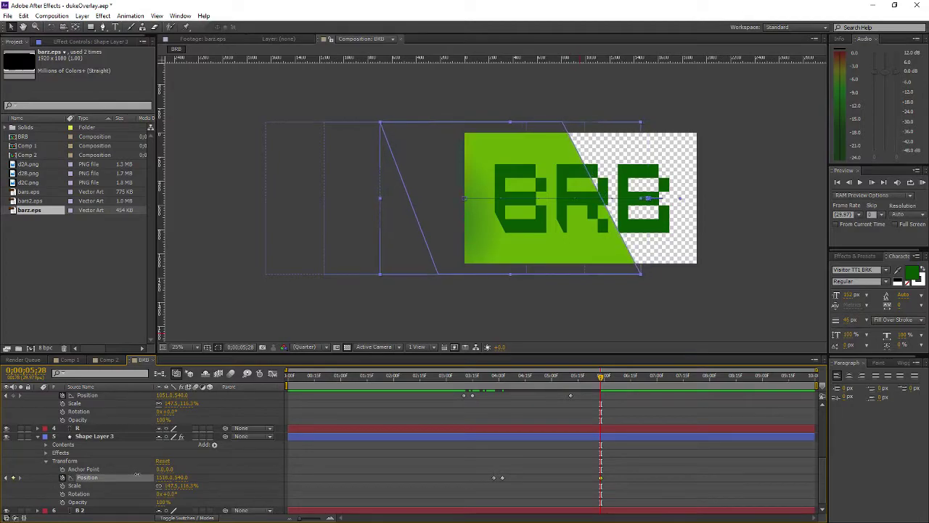
{"action": "left_click_drag", "start_coordinate": [306, 379], "coordinate": [555, 389]}
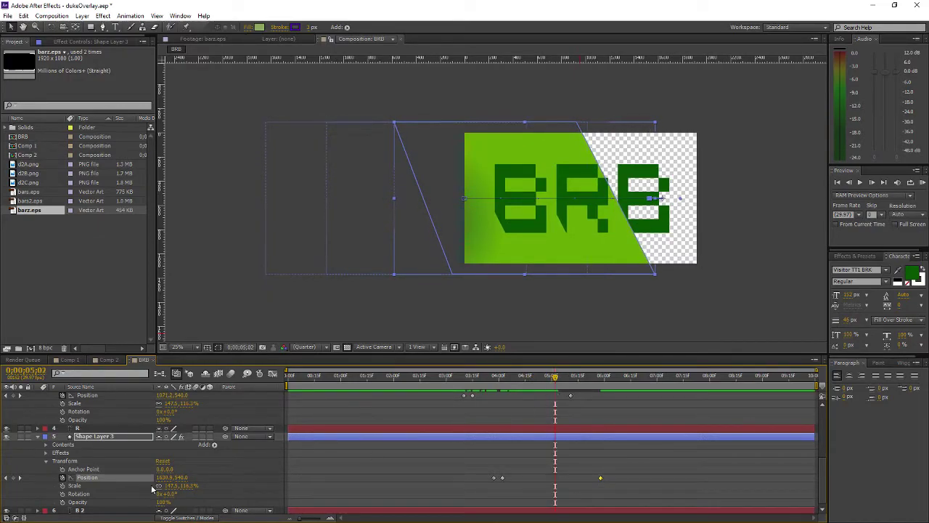
{"action": "left_click", "coordinate": [20, 477]}
{"action": "left_click_drag", "start_coordinate": [155, 477], "coordinate": [149, 479]}
{"action": "left_click_drag", "start_coordinate": [301, 383], "coordinate": [601, 415]}
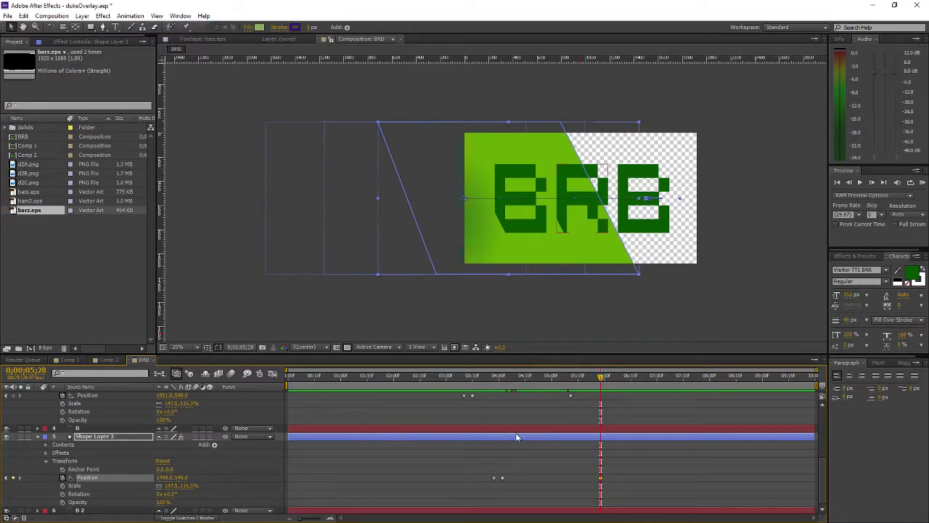
Set Shape Layer 3's Position X to 1504 at its 0;00;04;02 keyframe and preview the animation.
{"action": "left_click", "coordinate": [9, 479]}
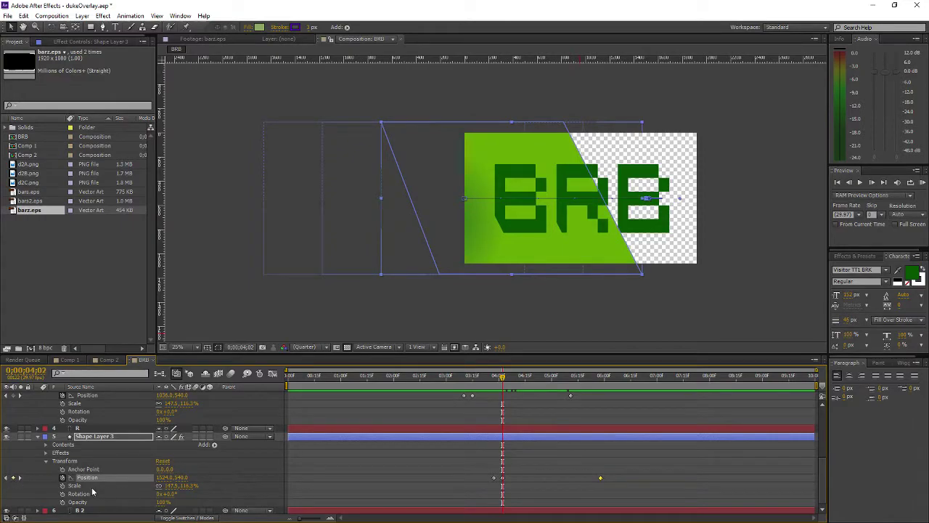
{"action": "left_click_drag", "start_coordinate": [161, 477], "coordinate": [149, 476]}
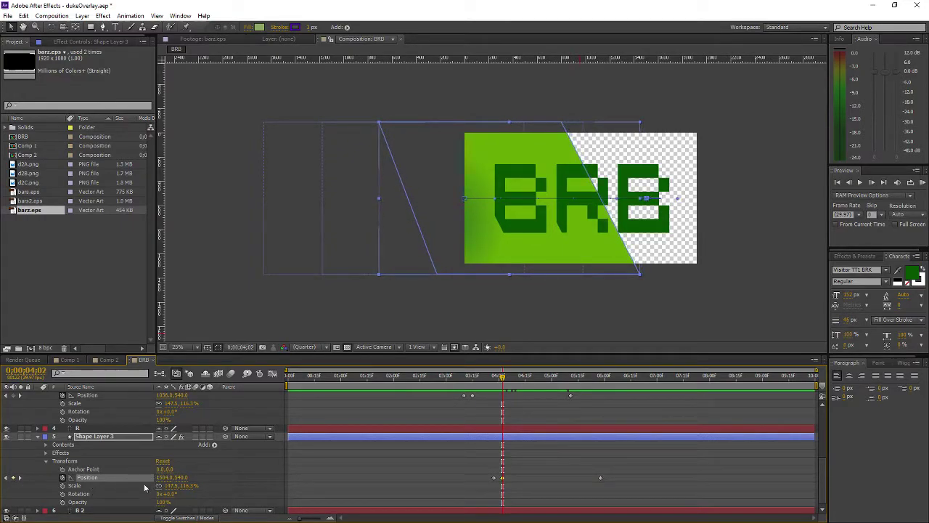
{"action": "left_click", "coordinate": [325, 381]}
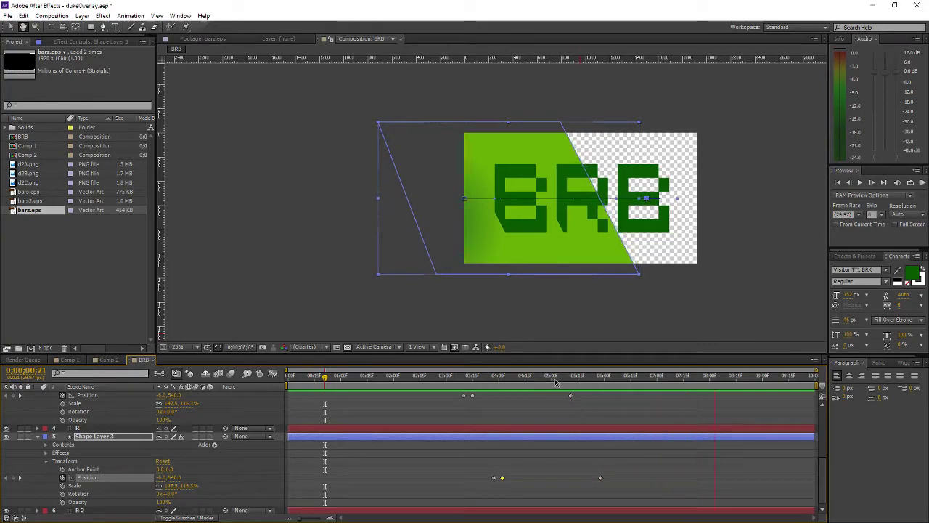
{"action": "left_click", "coordinate": [501, 378]}
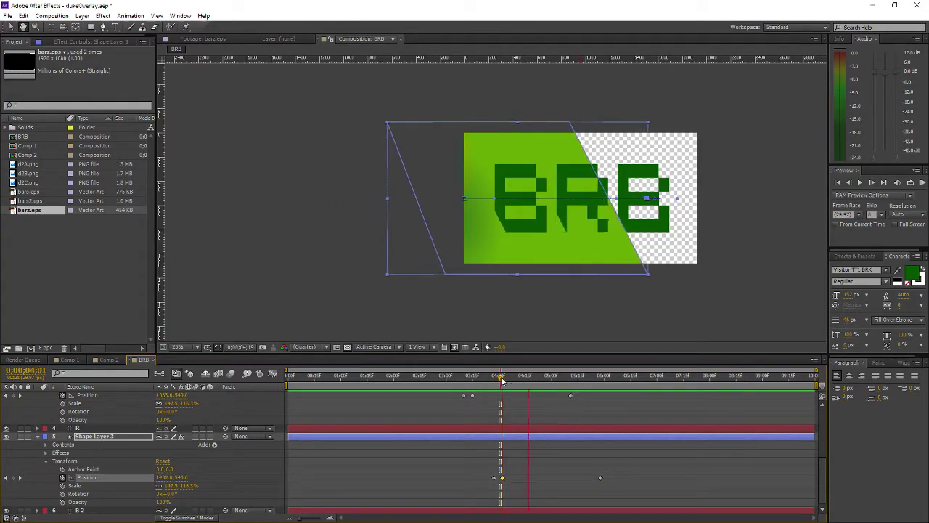
{"action": "left_click", "coordinate": [416, 377]}
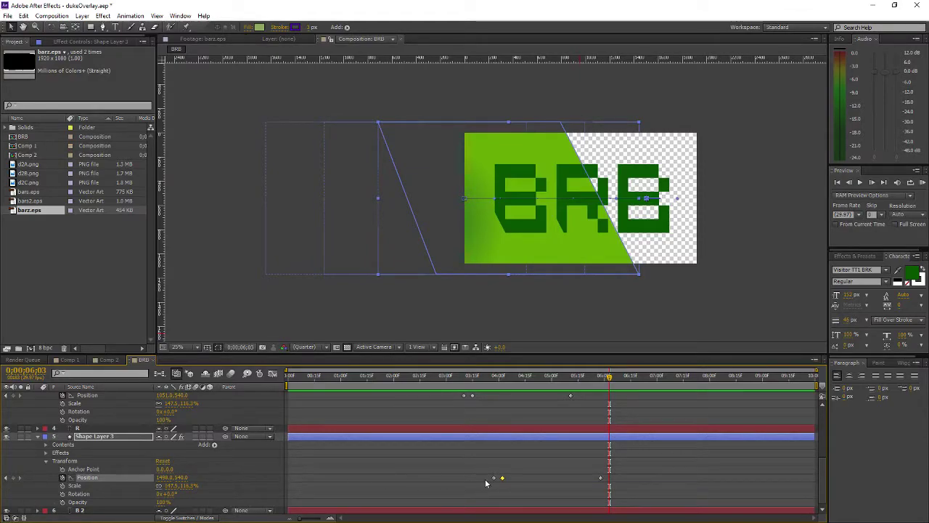
Compare Shape Layer 3's placement at its middle and last Position keyframes and scrub through the motion between them.
{"action": "left_click", "coordinate": [7, 477]}
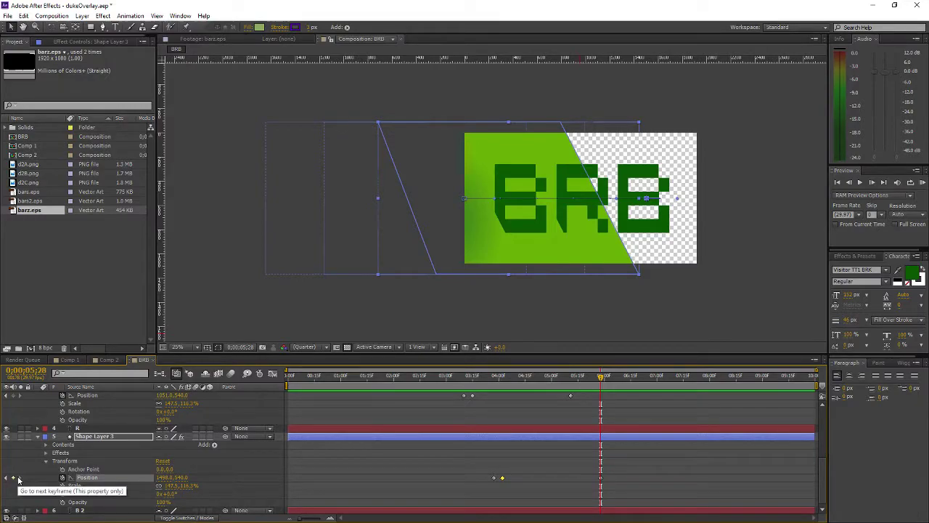
{"action": "left_click", "coordinate": [5, 478]}
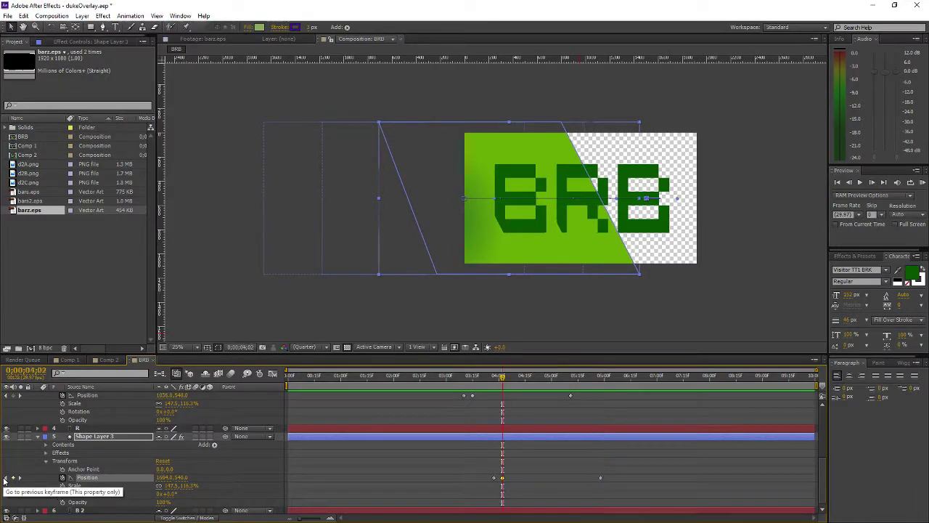
{"action": "left_click", "coordinate": [20, 478]}
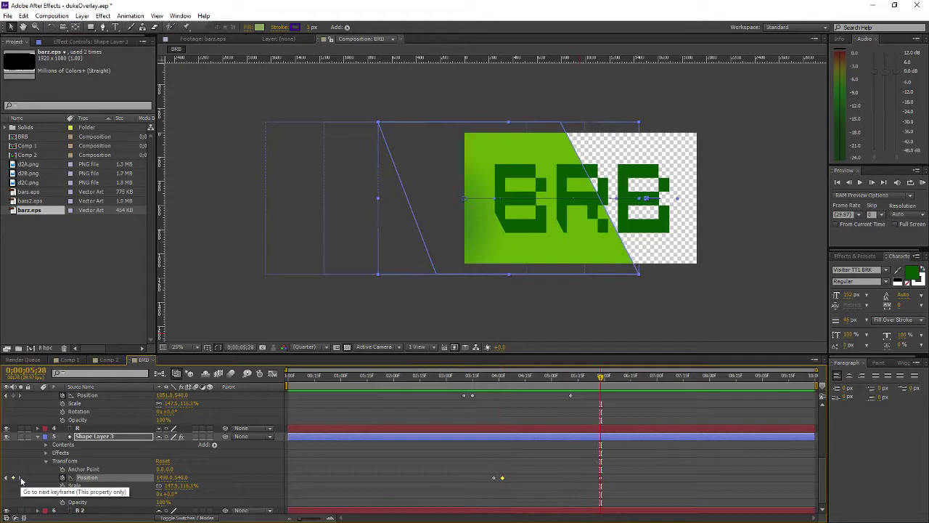
{"action": "left_click", "coordinate": [6, 477]}
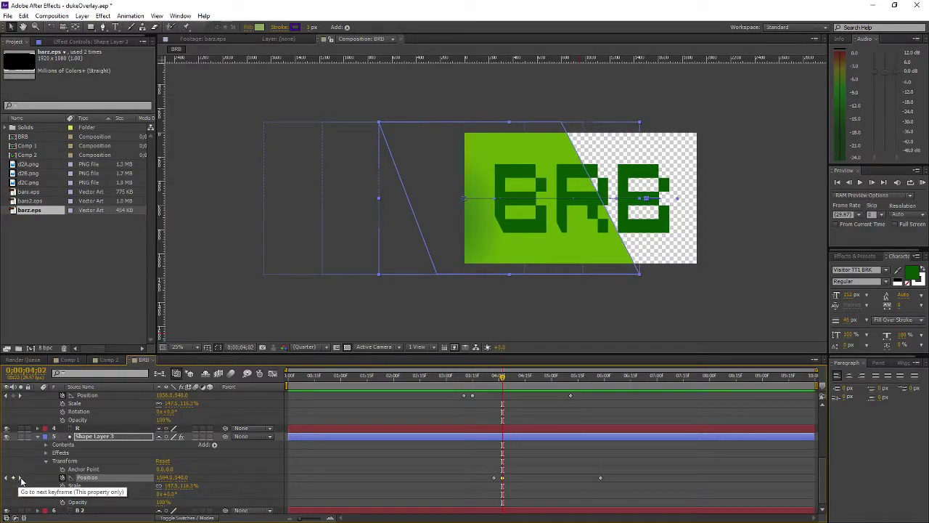
{"action": "left_click", "coordinate": [21, 478]}
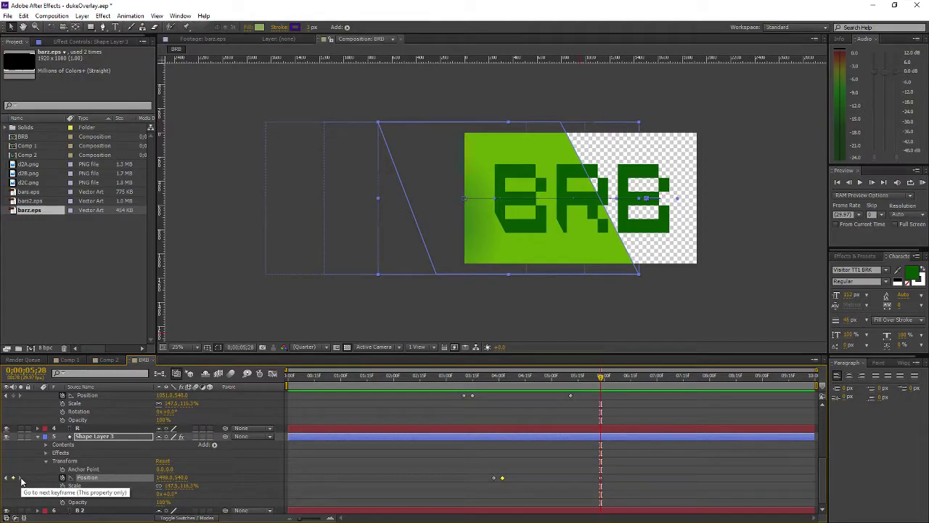
{"action": "left_click_drag", "start_coordinate": [519, 378], "coordinate": [608, 399]}
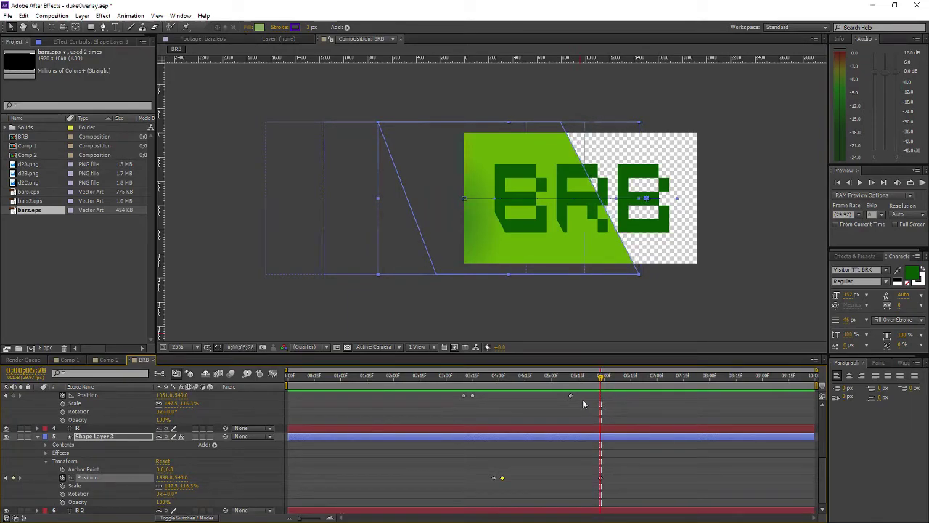
{"action": "scroll", "coordinate": [570, 403], "scroll_direction": "up", "scroll_amount": 2}
{"action": "scroll", "coordinate": [569, 403], "scroll_direction": "down", "scroll_amount": 2}
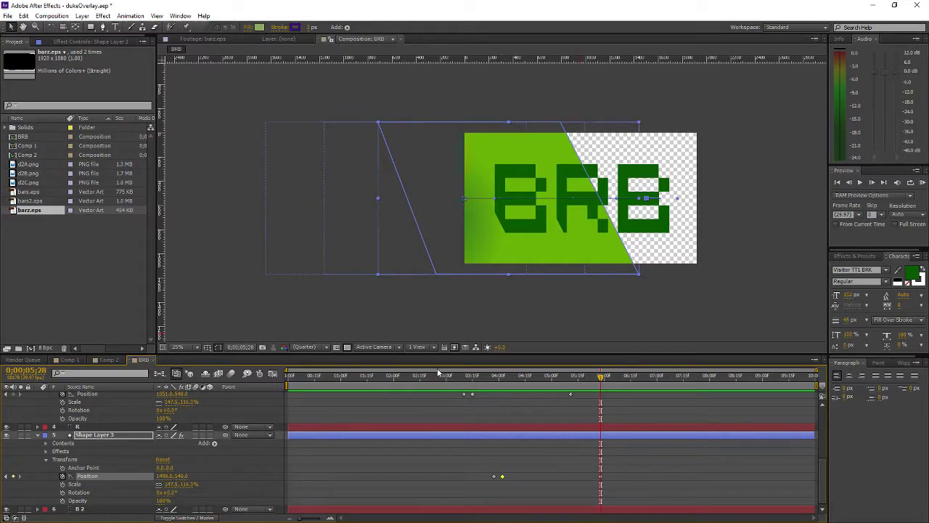
{"action": "left_click_drag", "start_coordinate": [446, 375], "coordinate": [602, 392]}
Delete Shape Layer 3's last Position keyframe, at 0;00;05;28, and scrub through the shortened slide.
{"action": "mouse_move", "coordinate": [166, 476]}
{"action": "left_mouse_down"}
{"action": "mouse_move", "coordinate": [152, 475]}
{"action": "mouse_move", "coordinate": [170, 475]}
{"action": "left_mouse_up"}
{"action": "left_click_drag", "start_coordinate": [325, 374], "coordinate": [587, 383]}
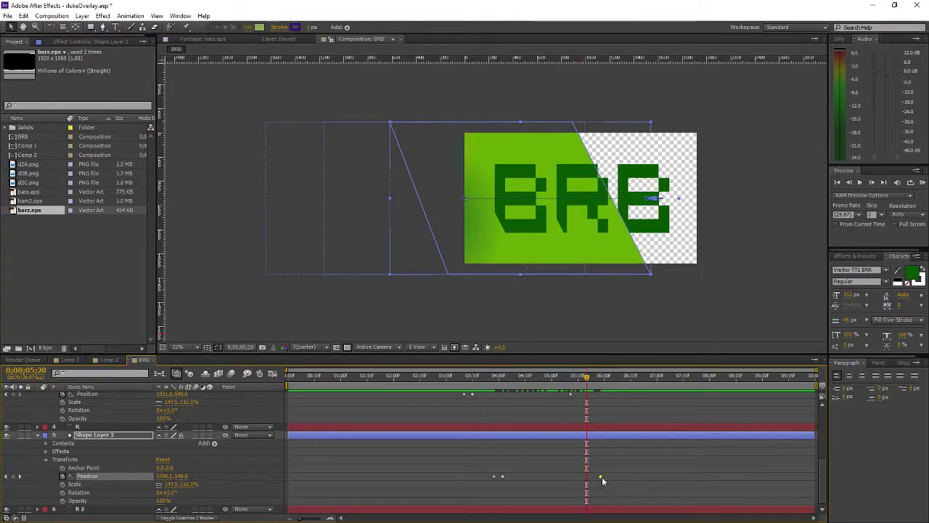
{"action": "key", "text": "Delete"}
{"action": "left_click_drag", "start_coordinate": [492, 379], "coordinate": [591, 392]}
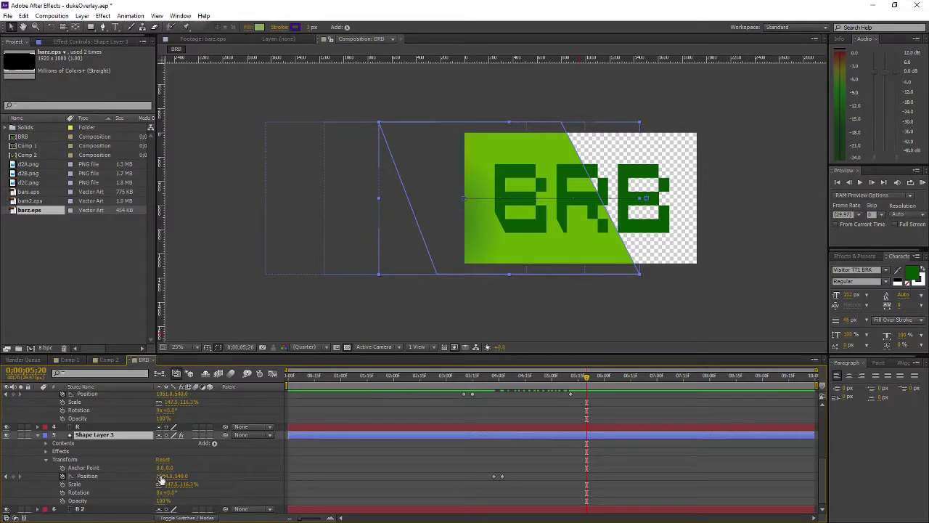
Set Shape Layer 3's Position X to 1519 at 0;00;04;02 and add a Position keyframe with the same value at 0;00;05;11.
{"action": "left_click", "coordinate": [4, 478]}
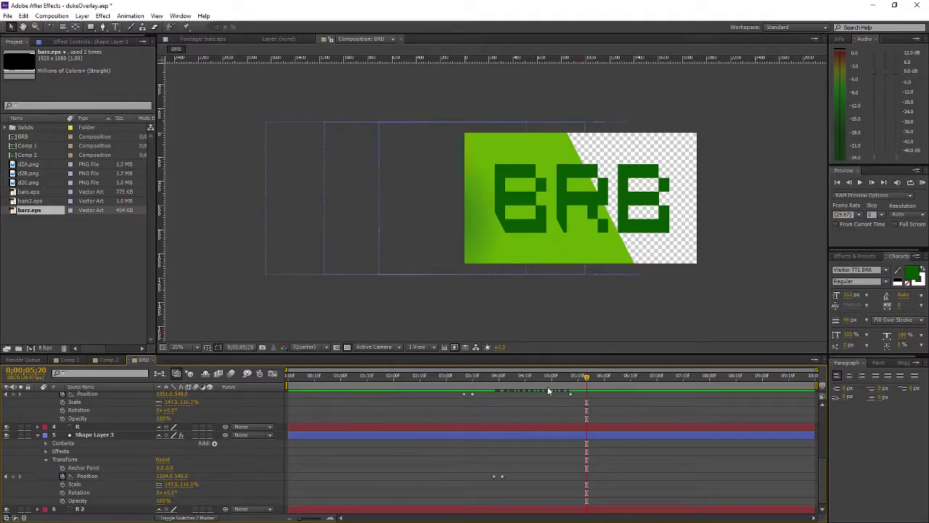
{"action": "left_click", "coordinate": [6, 477]}
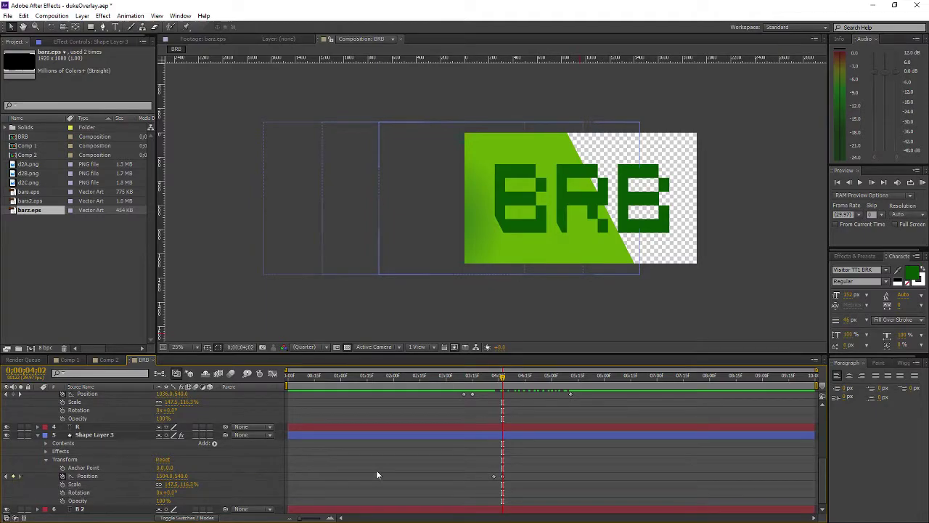
{"action": "mouse_move", "coordinate": [165, 476]}
{"action": "left_mouse_down"}
{"action": "mouse_move", "coordinate": [182, 475]}
{"action": "mouse_move", "coordinate": [172, 475]}
{"action": "left_mouse_up"}
{"action": "left_click", "coordinate": [483, 443]}
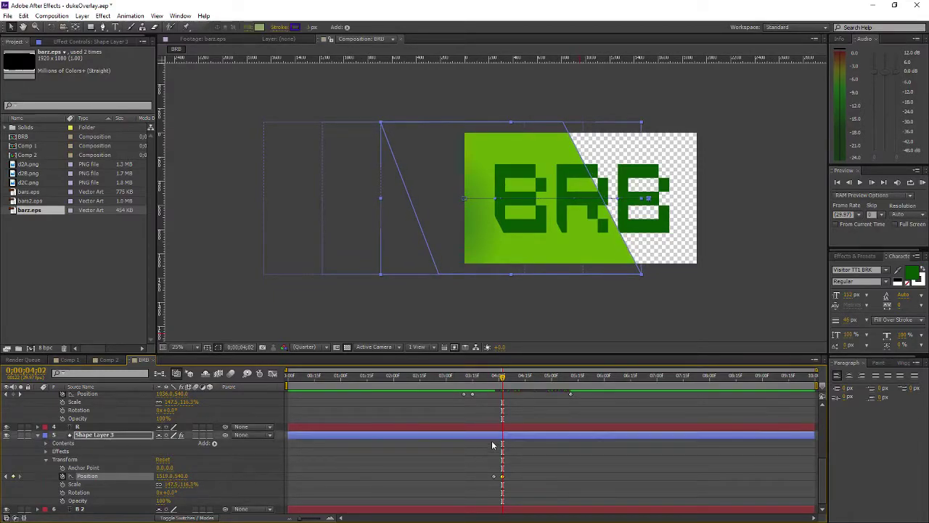
{"action": "left_click", "coordinate": [572, 376]}
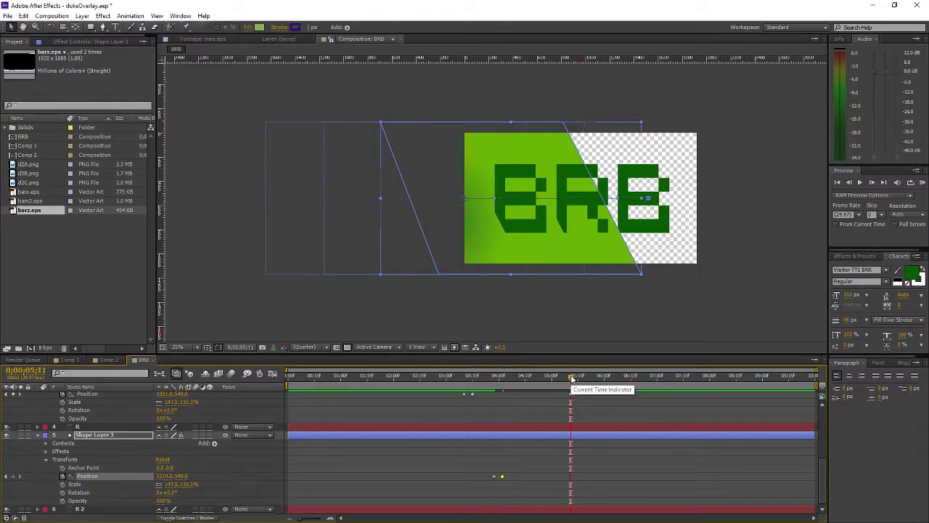
{"action": "left_click", "coordinate": [13, 477]}
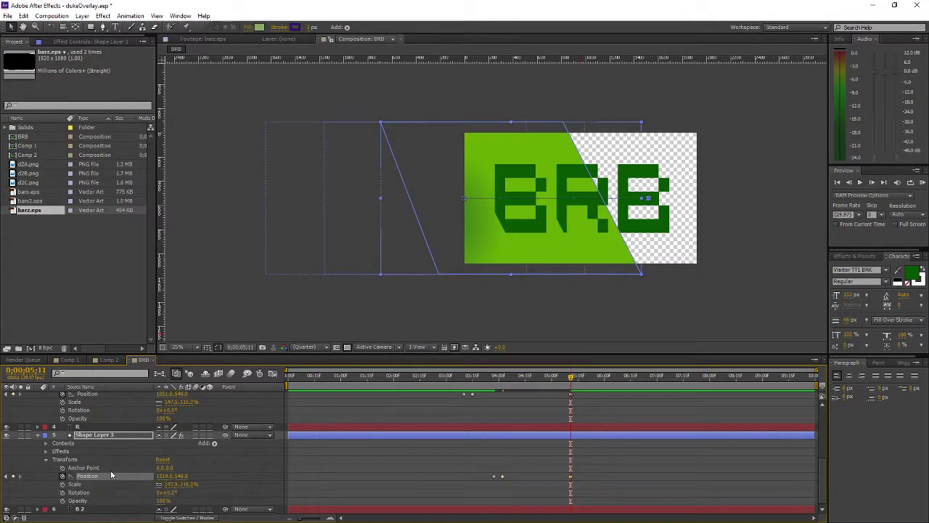
Raise Shape Layer 3's Position X to 1558 at its 0;00;04;02 keyframe and preview the slide from 0;00;00;12.
{"action": "left_click", "coordinate": [6, 477]}
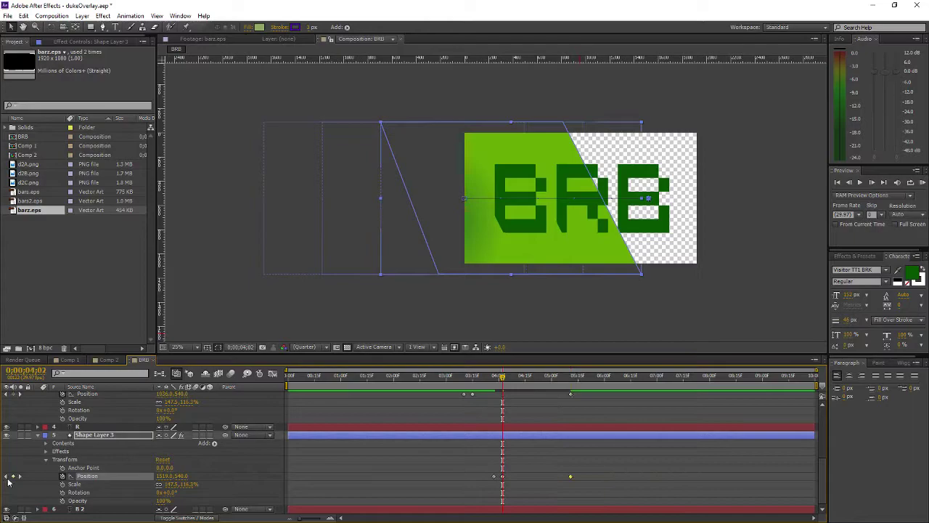
{"action": "left_click_drag", "start_coordinate": [164, 480], "coordinate": [182, 481]}
{"action": "left_click", "coordinate": [310, 384]}
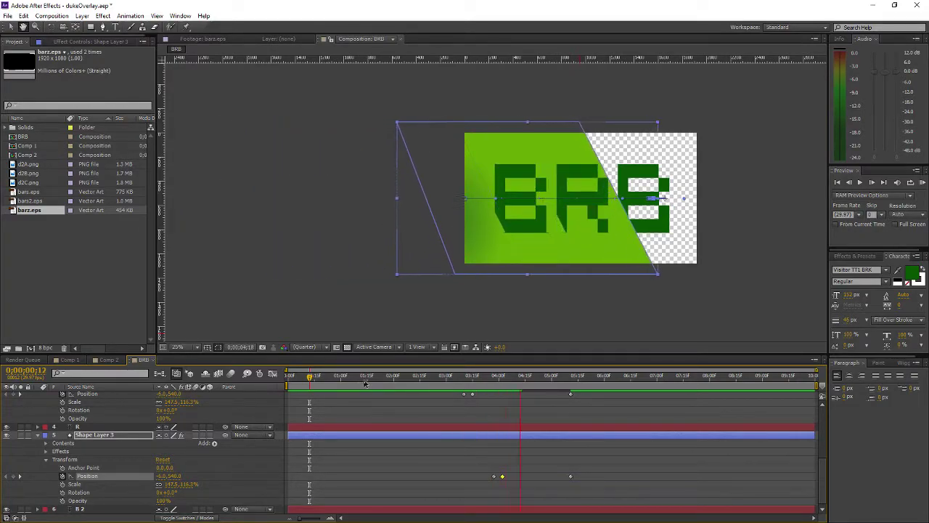
{"action": "left_click_drag", "start_coordinate": [506, 378], "coordinate": [504, 413]}
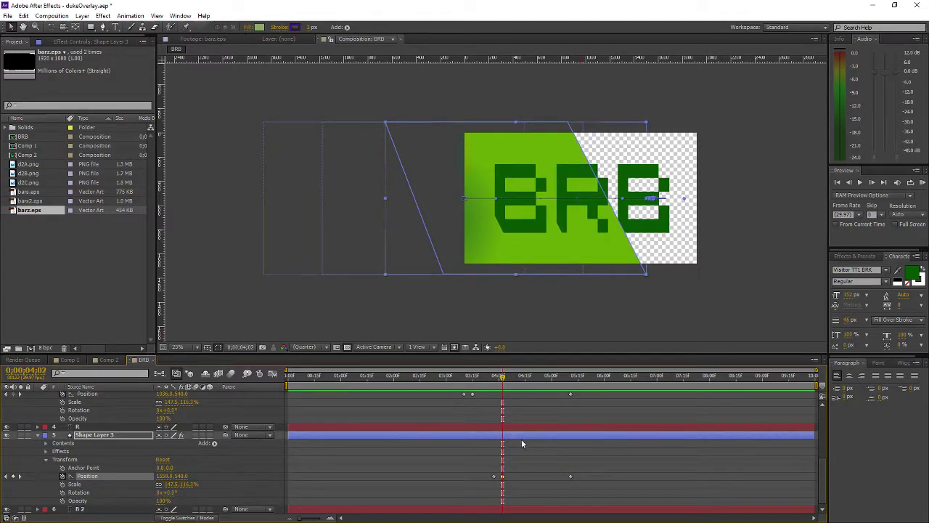
Set Shape Layer 3's Position X to 1585 at 0;00;04;02, scrub to 0;00;05;11 and compare the placement at both keyframes.
{"action": "left_click", "coordinate": [503, 477]}
{"action": "mouse_move", "coordinate": [504, 482]}
{"action": "left_click", "coordinate": [343, 376]}
{"action": "left_click_drag", "start_coordinate": [358, 379], "coordinate": [570, 379]}
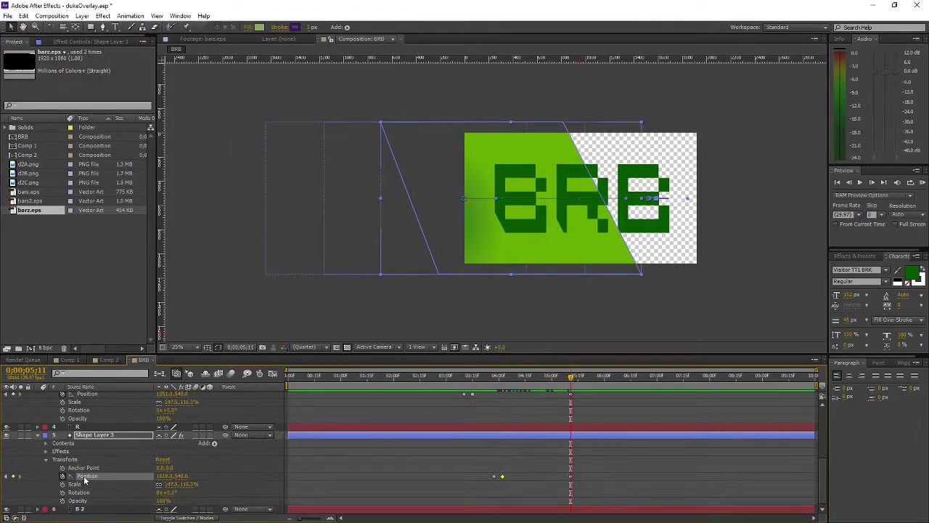
{"action": "left_click", "coordinate": [7, 477]}
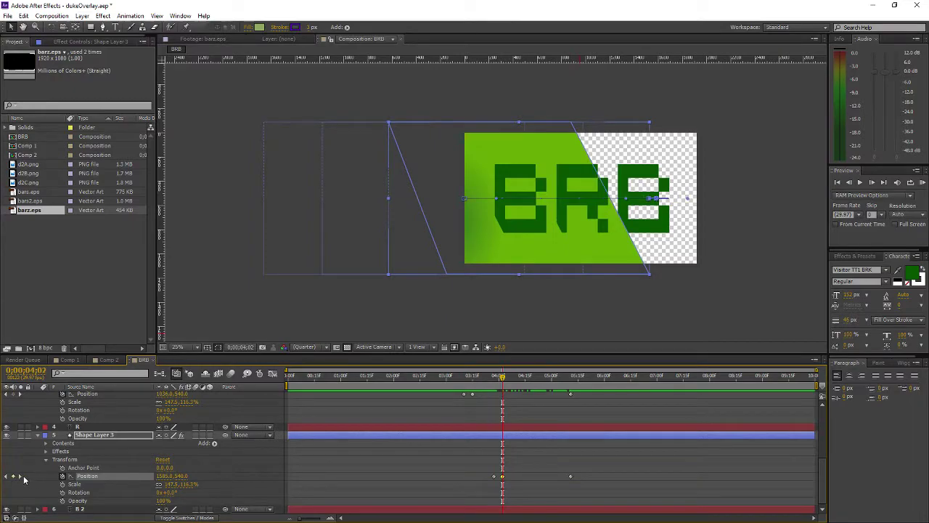
{"action": "left_click", "coordinate": [22, 477]}
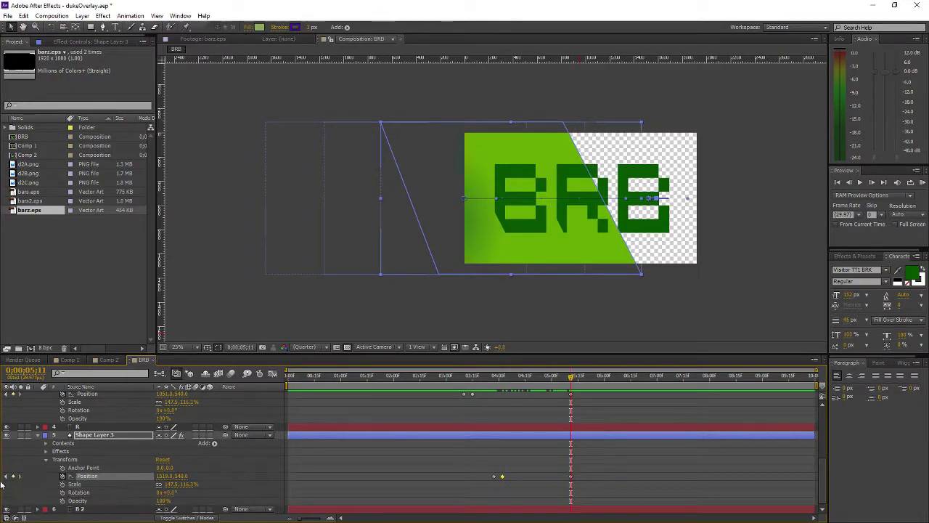
{"action": "left_click", "coordinate": [7, 477]}
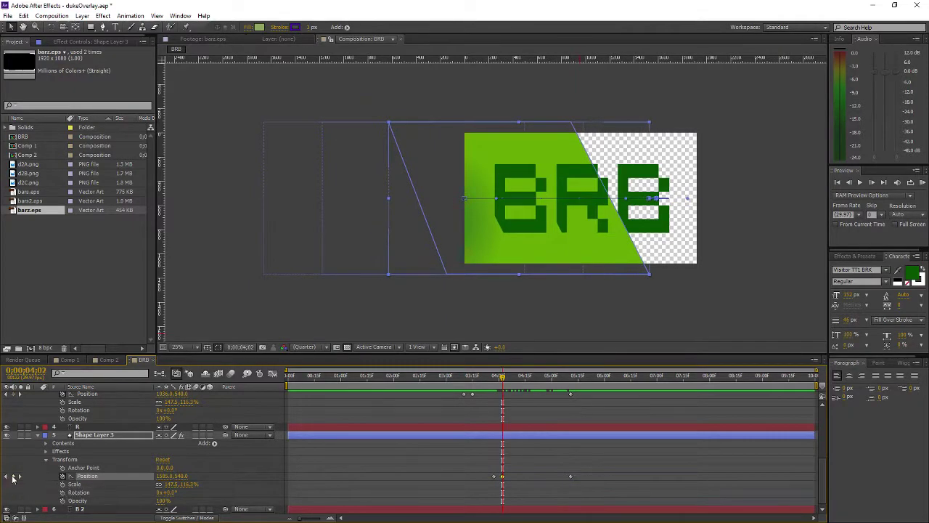
Set Shape Layer 3's Position X to 1516 at 0;00;04;02 and preview the slide from 0;00;01;08.
{"action": "left_click_drag", "start_coordinate": [168, 477], "coordinate": [132, 480]}
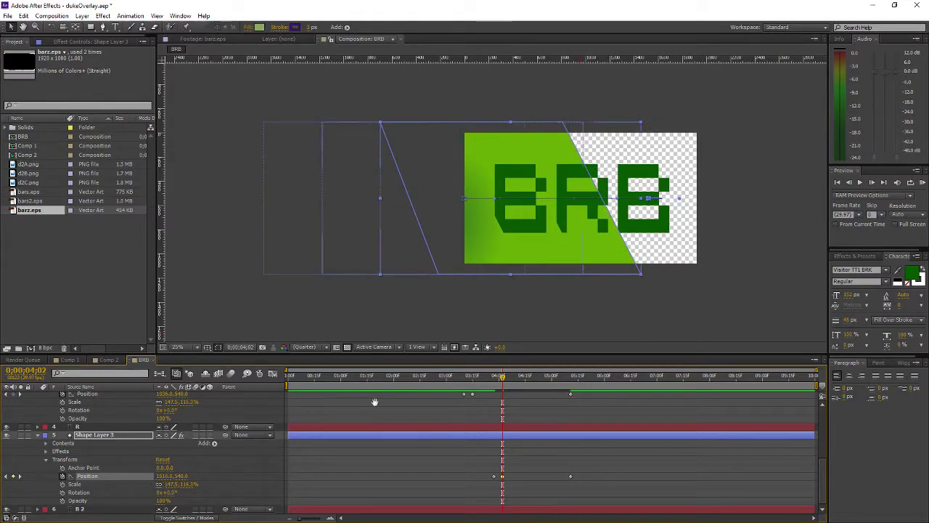
{"action": "key", "text": "space"}
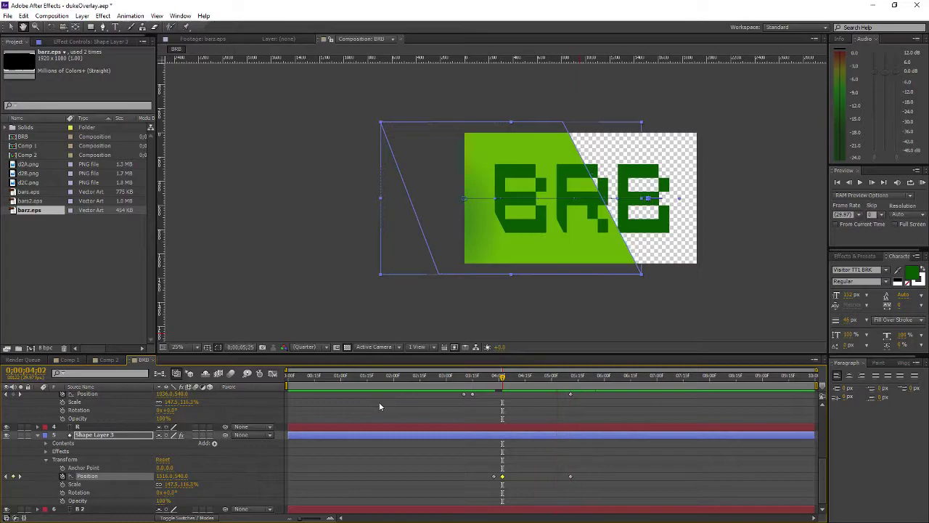
{"action": "left_click", "coordinate": [335, 382]}
{"action": "key", "text": "space"}
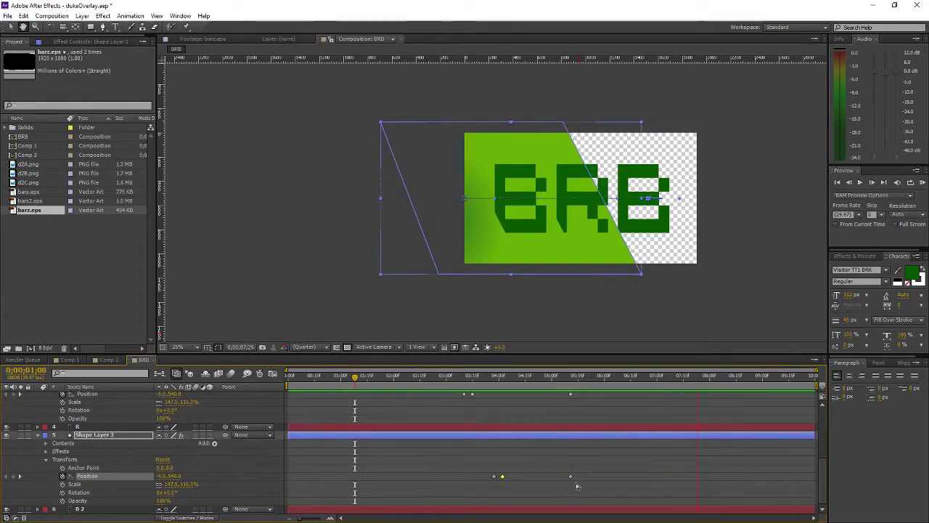
{"action": "key", "text": "space"}
Move Shape Layer 3's last Position keyframe to about 0;00;05;21 and preview the slower drift from 0;00;02;21 and 0;00;01;06.
{"action": "left_click_drag", "start_coordinate": [572, 478], "coordinate": [585, 479]}
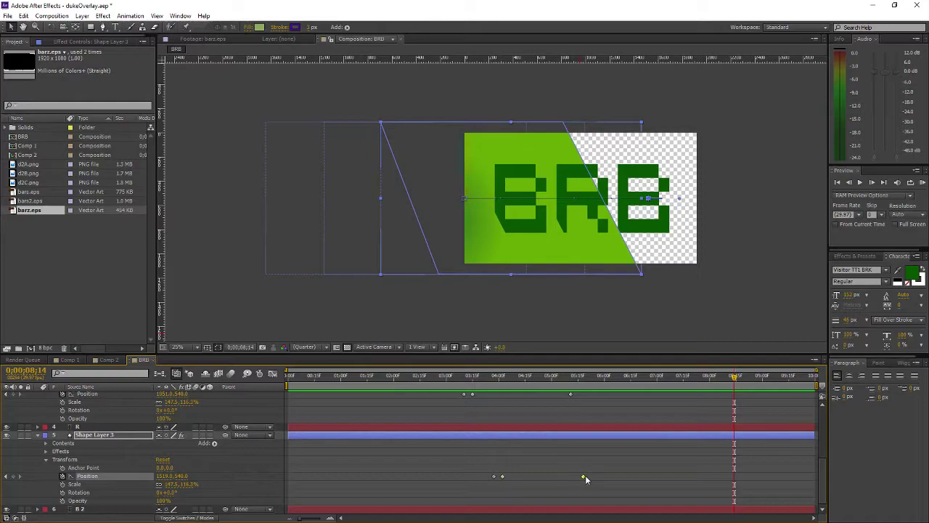
{"action": "left_click", "coordinate": [588, 478]}
{"action": "left_click", "coordinate": [432, 383]}
{"action": "key", "text": "space"}
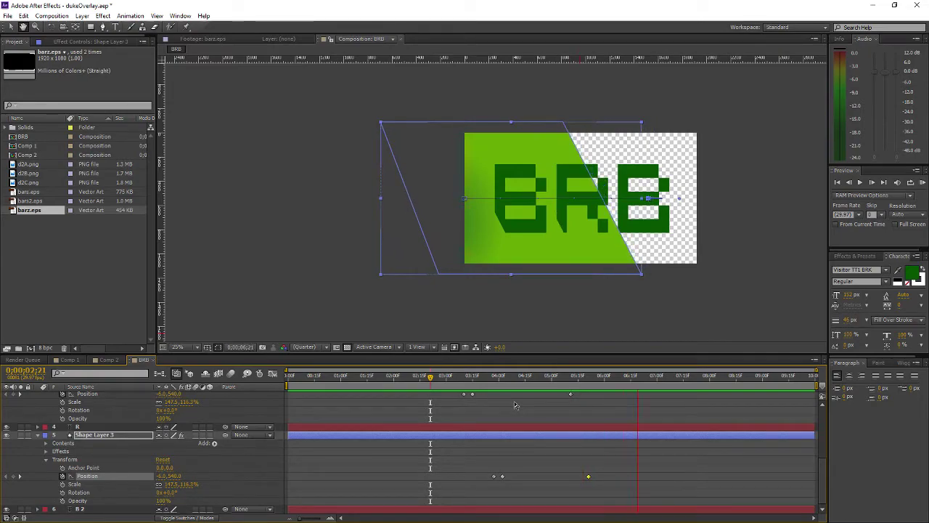
{"action": "key", "text": "space"}
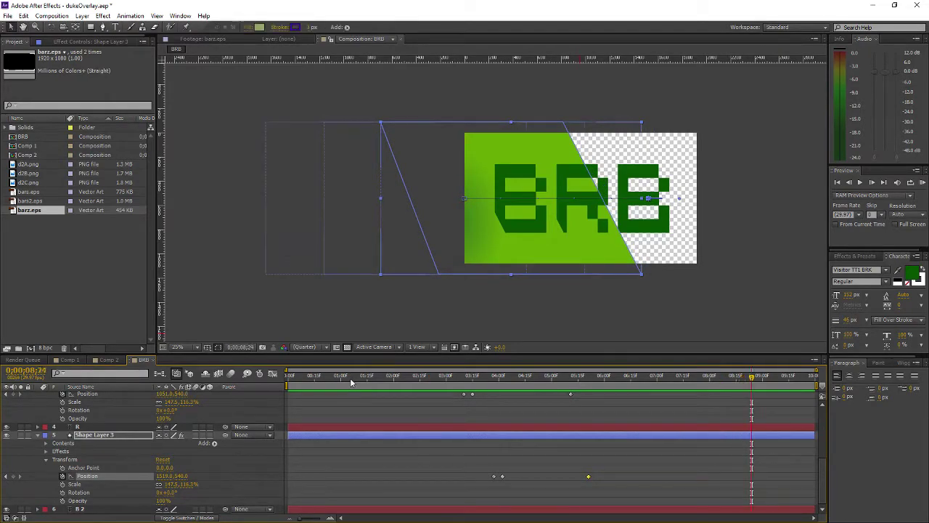
{"action": "left_click", "coordinate": [351, 378]}
{"action": "key", "text": "space"}
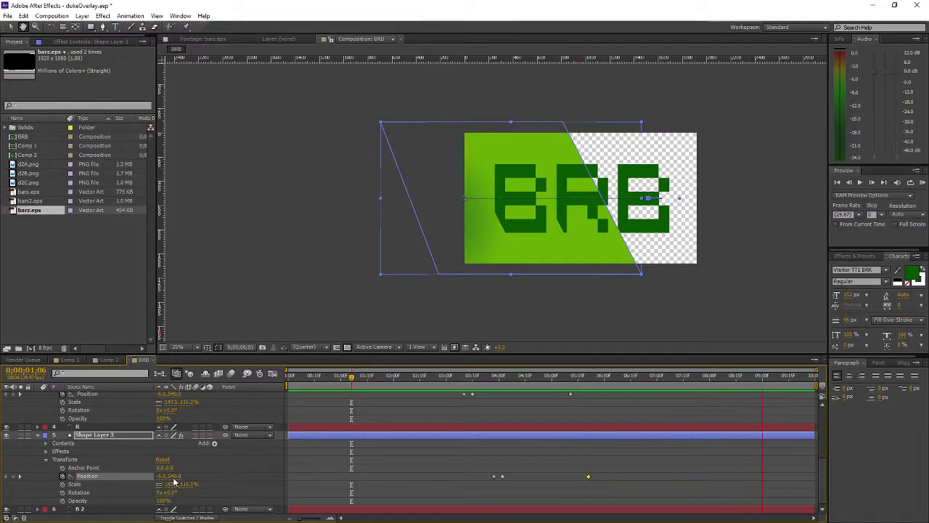
Move Shape Layer 3's last Position keyframe to about 0;00;05;19 and preview the slide from 0;00;02;28.
{"action": "left_click", "coordinate": [588, 478]}
{"action": "left_click_drag", "start_coordinate": [588, 478], "coordinate": [584, 479]}
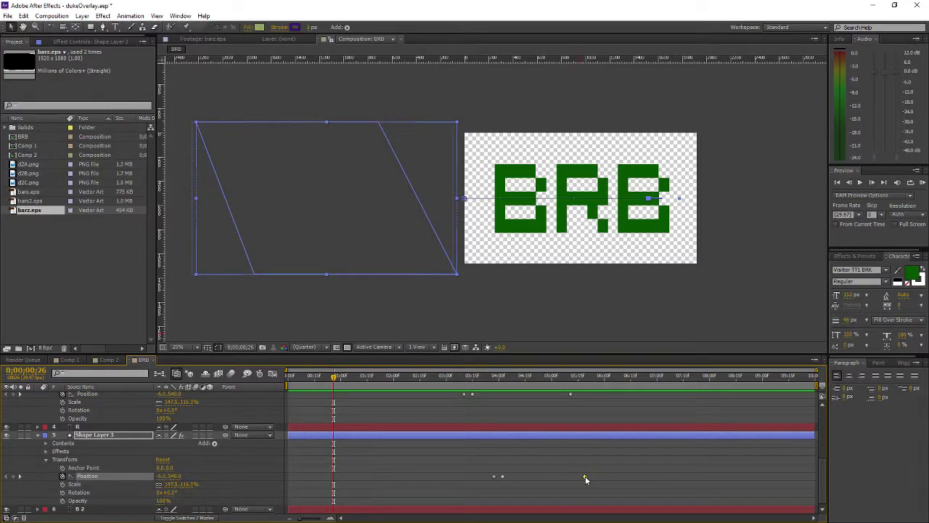
{"action": "left_click", "coordinate": [442, 376]}
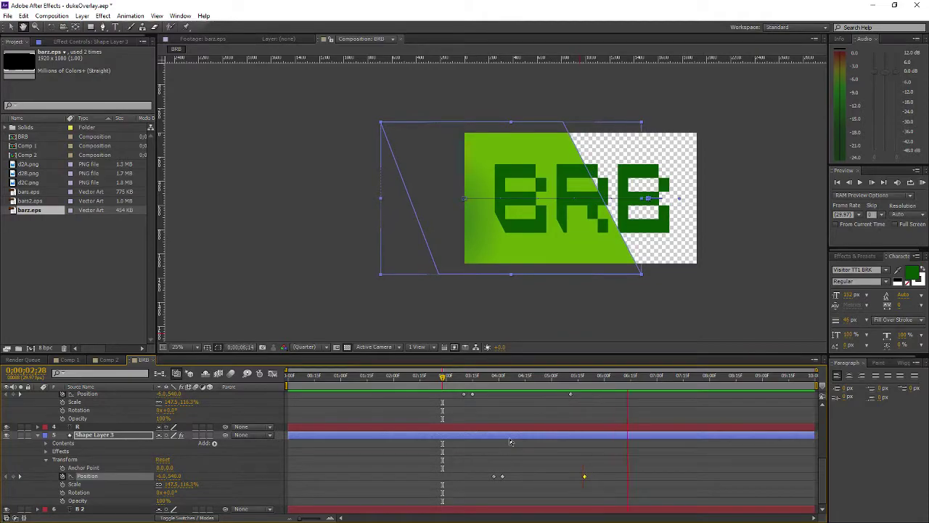
{"action": "left_click", "coordinate": [691, 318]}
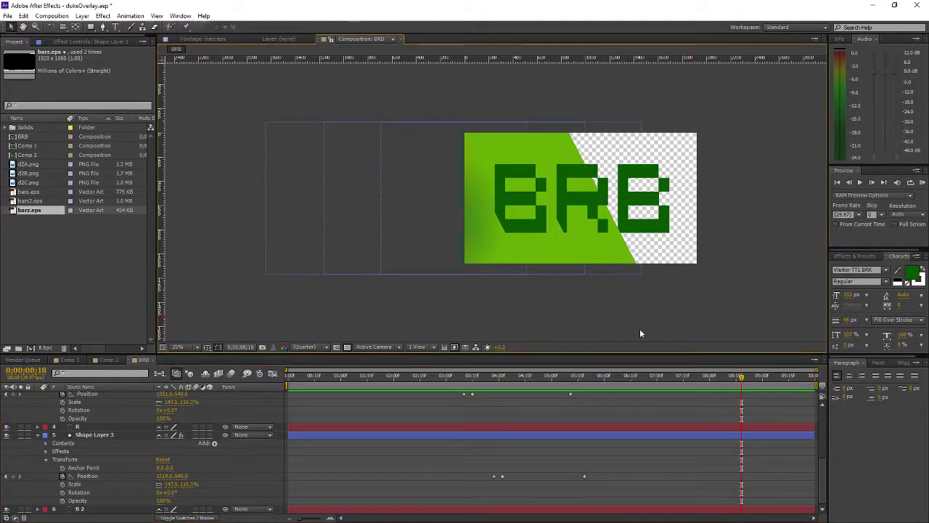
Duplicate Shape Layer 3 and place the copy at the bottom of the layer stack, below the B 2 layer.
{"action": "left_click", "coordinate": [130, 445]}
{"action": "left_click", "coordinate": [106, 436]}
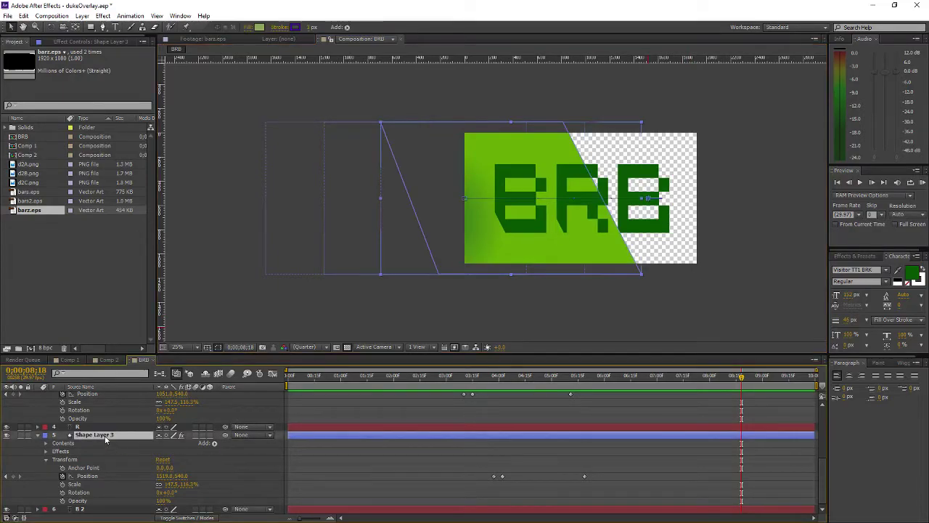
{"action": "key", "text": "ctrl+d"}
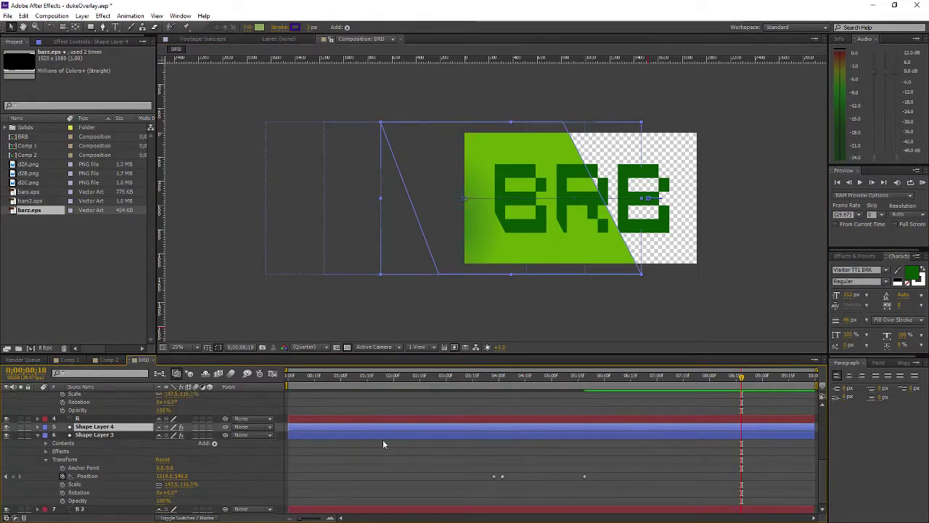
{"action": "left_click_drag", "start_coordinate": [323, 505], "coordinate": [318, 501]}
{"action": "left_click_drag", "start_coordinate": [109, 432], "coordinate": [116, 513]}
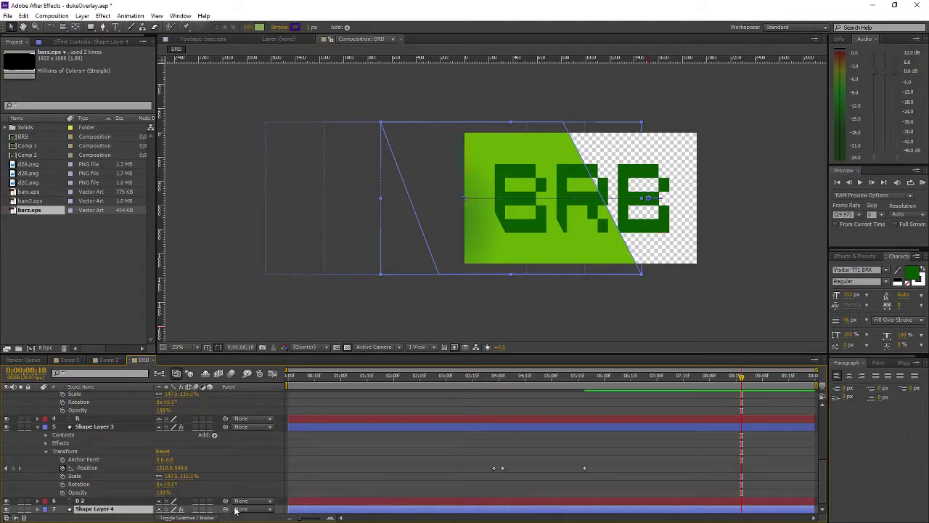
Reveal Shape Layer 4's Transform properties and shift all its Position keyframes 17 frames later, with the last one at 0;00;06;06.
{"action": "left_click", "coordinate": [44, 509]}
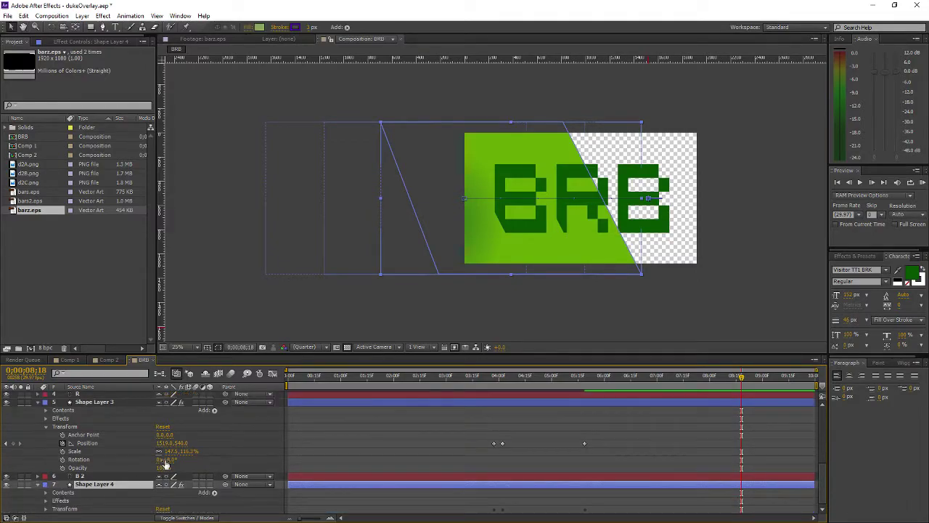
{"action": "left_click", "coordinate": [46, 509]}
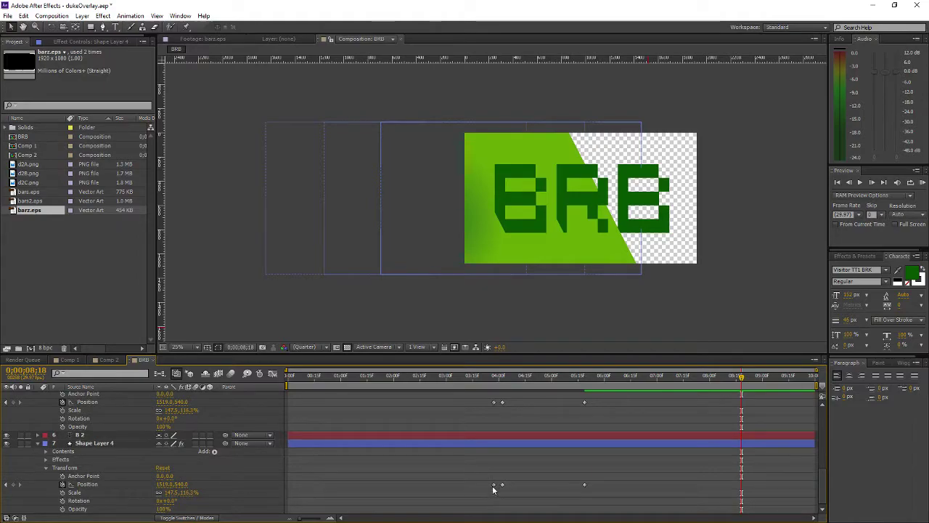
{"action": "left_click", "coordinate": [88, 487]}
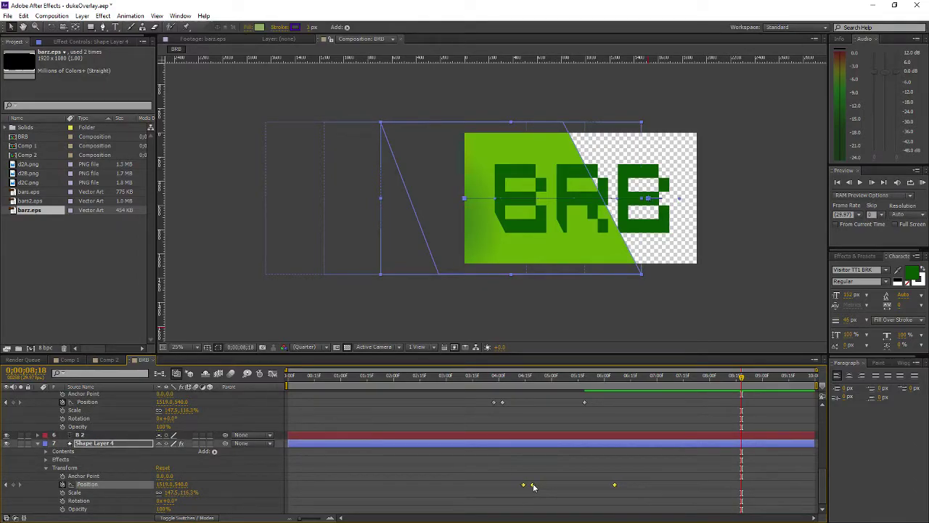
Set Shape Layer 4's Position X to 2092 at its second keyframe, at 0;00;04;19.
{"action": "left_click", "coordinate": [6, 485]}
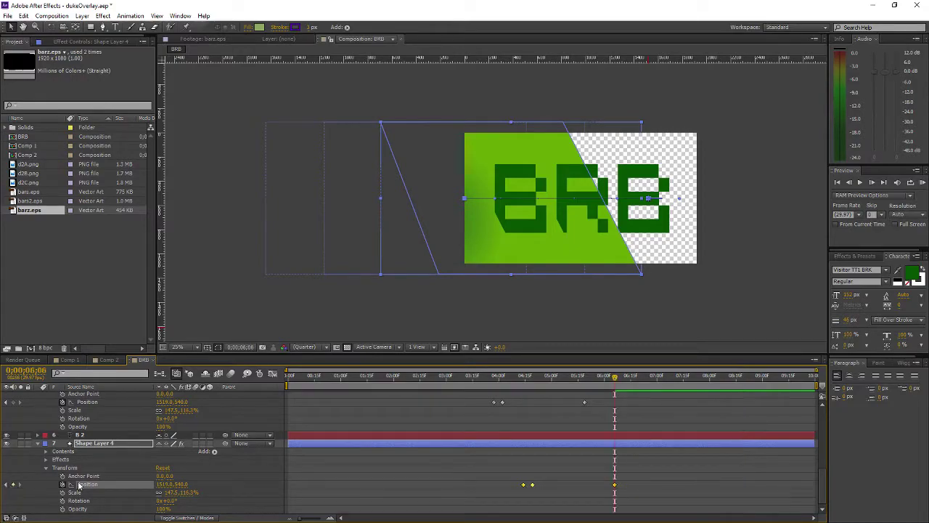
{"action": "left_click", "coordinate": [529, 469]}
{"action": "left_click", "coordinate": [533, 485]}
{"action": "left_click", "coordinate": [6, 485]}
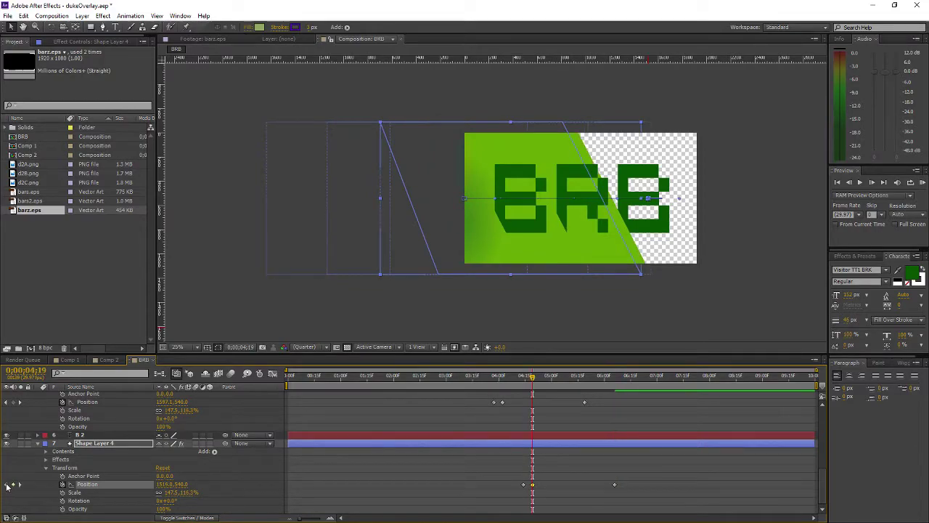
{"action": "left_click", "coordinate": [519, 490]}
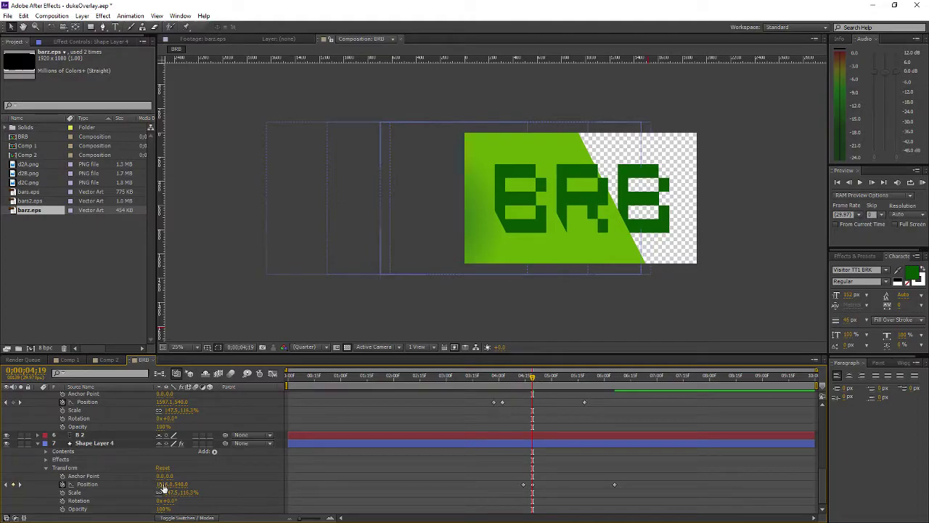
{"action": "mouse_move", "coordinate": [162, 484]}
{"action": "left_mouse_down"}
{"action": "mouse_move", "coordinate": [468, 478]}
{"action": "mouse_move", "coordinate": [442, 487]}
{"action": "left_mouse_up"}
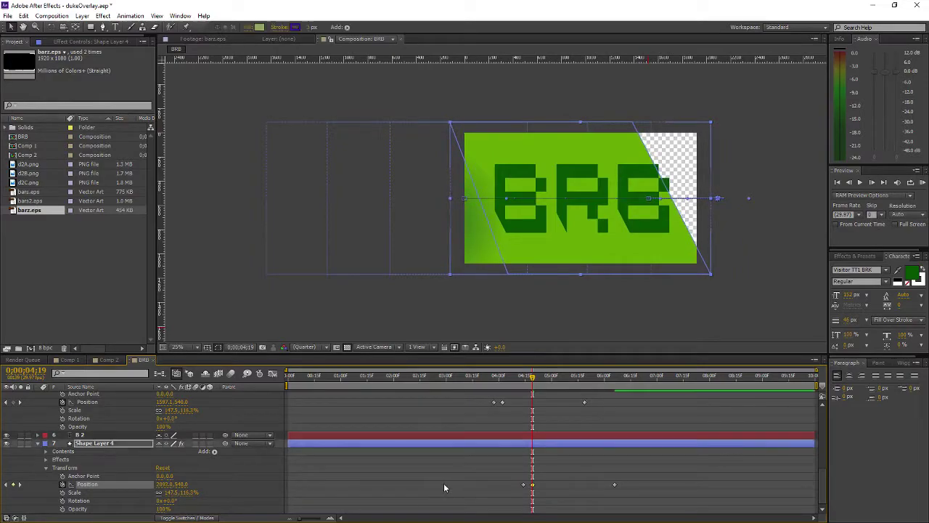
Set Shape Layer 4's Position X to 2139 at 0;00;06;06 and preview the animation from 0;00;00;02.
{"action": "left_click", "coordinate": [20, 485]}
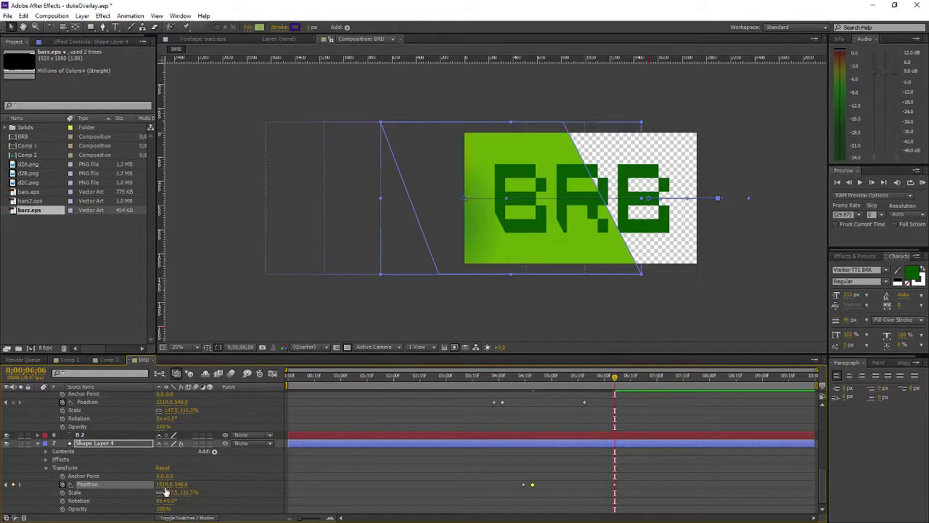
{"action": "left_click_drag", "start_coordinate": [176, 483], "coordinate": [461, 481]}
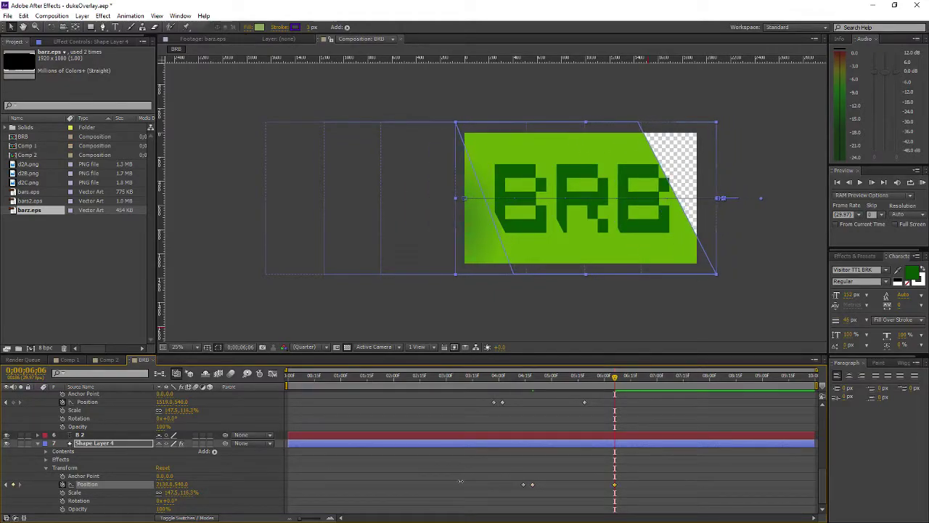
{"action": "left_click", "coordinate": [293, 377]}
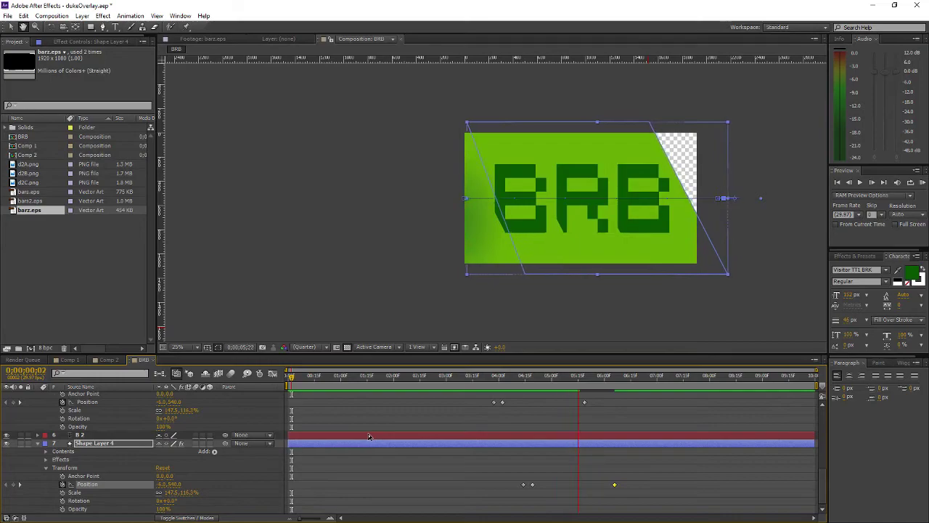
{"action": "left_click", "coordinate": [614, 486]}
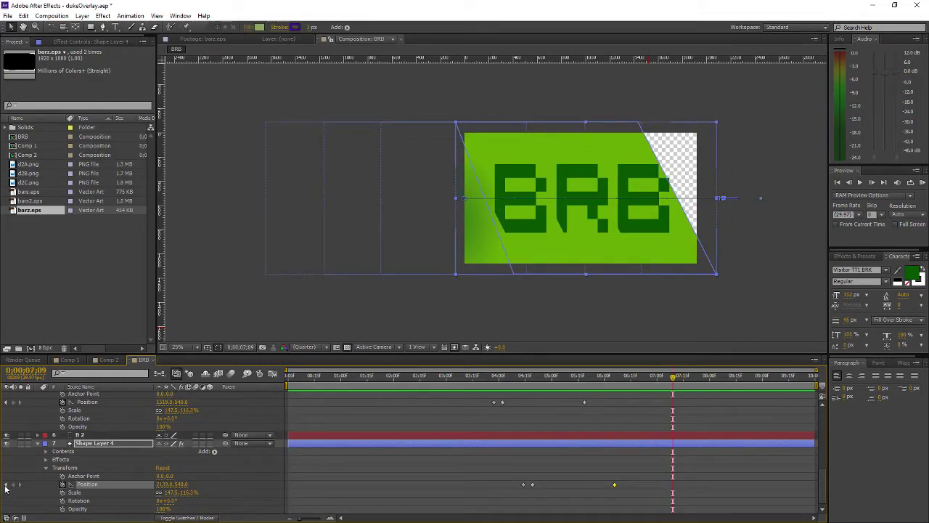
Lower Shape Layer 4's Position X to 2087 at 0;00;06;06 and compare its placement with the 0;00;04;19 keyframe.
{"action": "key", "text": "F2"}
{"action": "left_click", "coordinate": [6, 485]}
{"action": "left_click", "coordinate": [7, 485]}
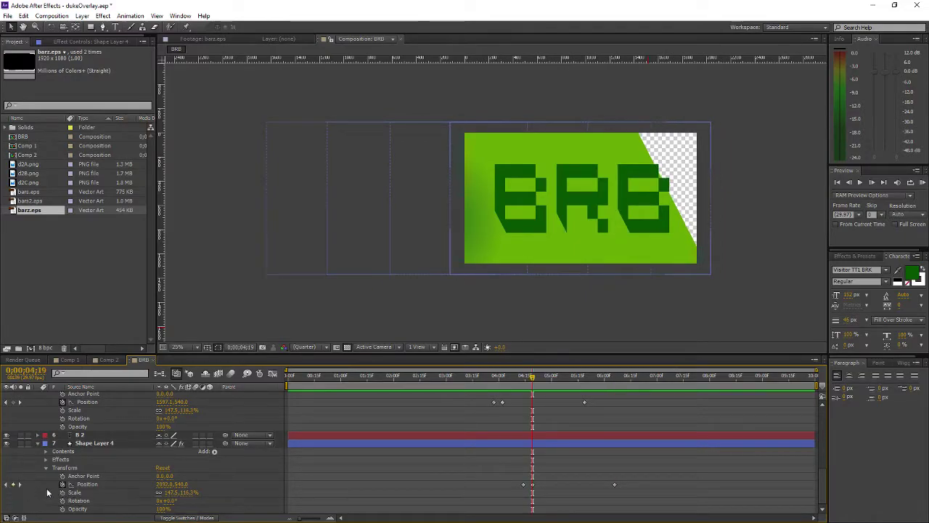
{"action": "left_click", "coordinate": [20, 485]}
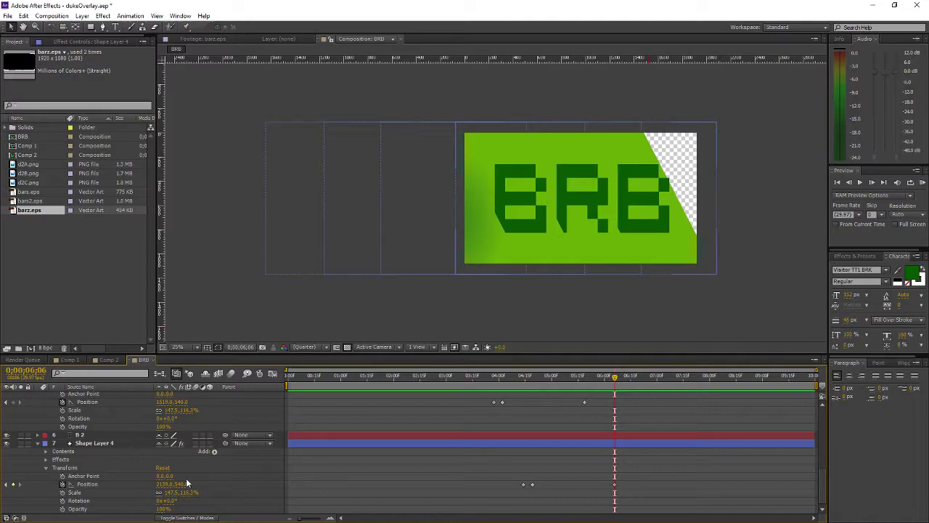
{"action": "left_click_drag", "start_coordinate": [161, 487], "coordinate": [436, 486]}
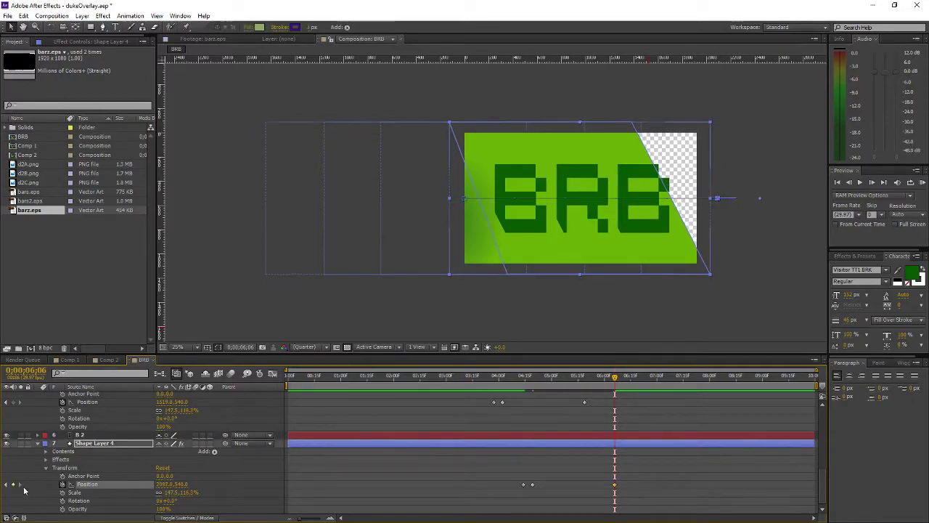
{"action": "left_click", "coordinate": [5, 485]}
{"action": "left_click", "coordinate": [19, 485]}
{"action": "left_click", "coordinate": [5, 484]}
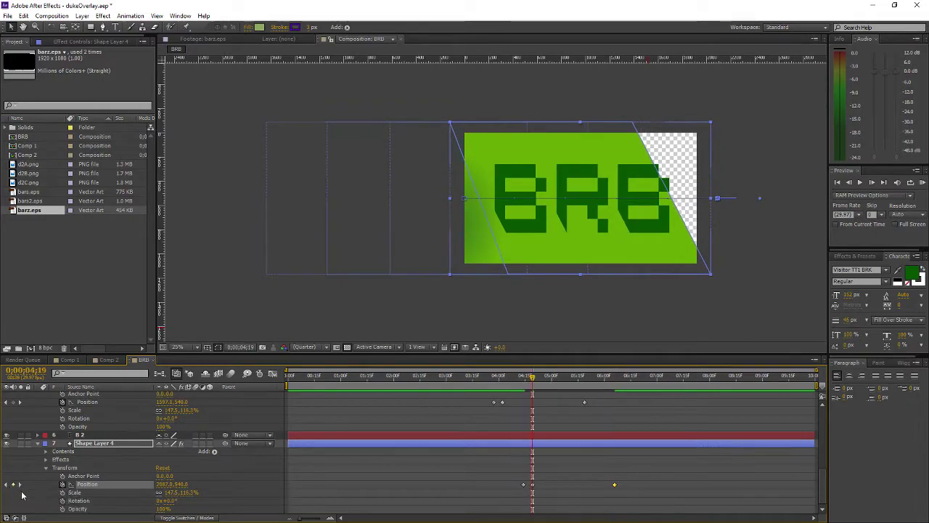
{"action": "left_click", "coordinate": [20, 485]}
{"action": "left_click", "coordinate": [6, 484]}
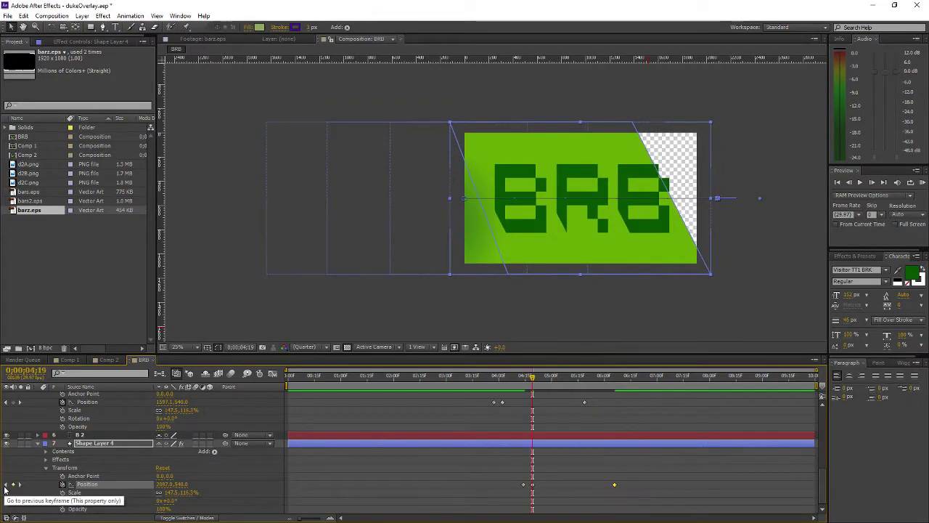
{"action": "left_click", "coordinate": [20, 485]}
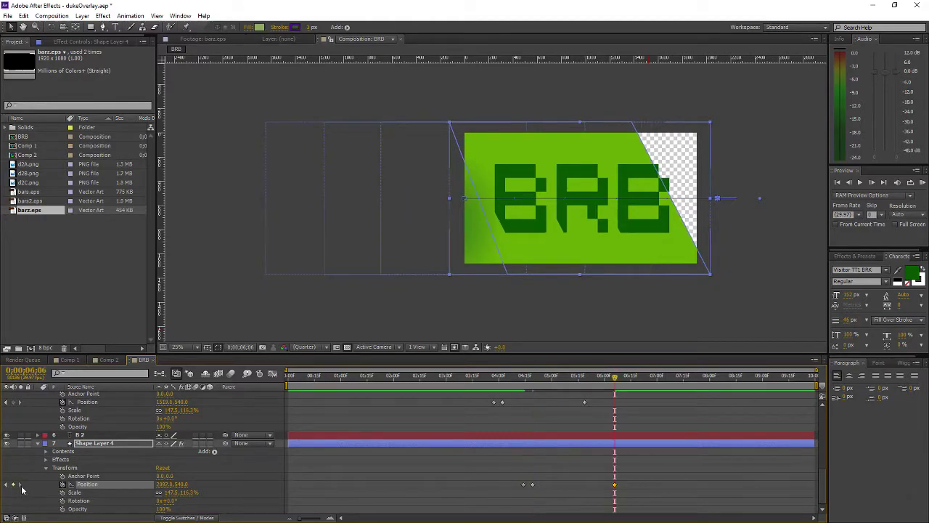
Set Shape Layer 4's Position X to 2055 at 0;00;06;06 and preview the animation from 0;00;00;02.
{"action": "left_click_drag", "start_coordinate": [164, 489], "coordinate": [150, 484]}
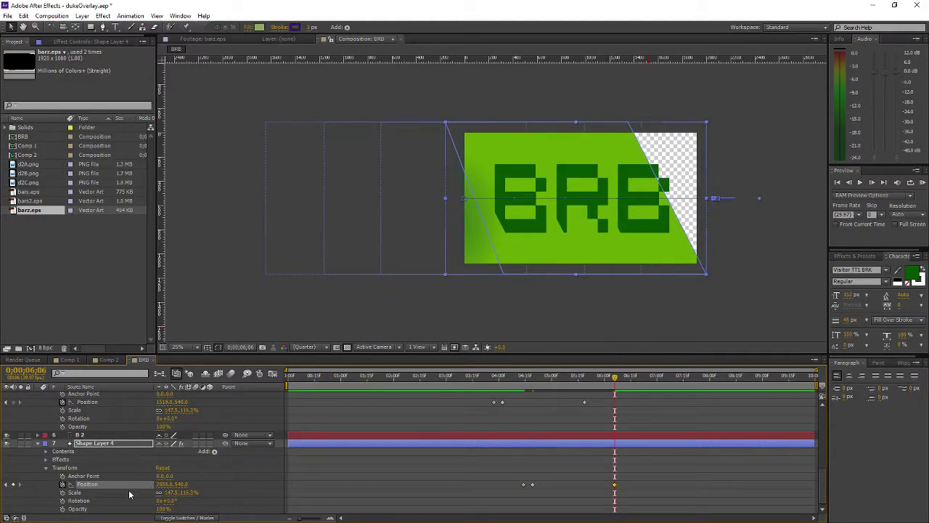
{"action": "left_click", "coordinate": [292, 377]}
{"action": "key", "text": "space"}
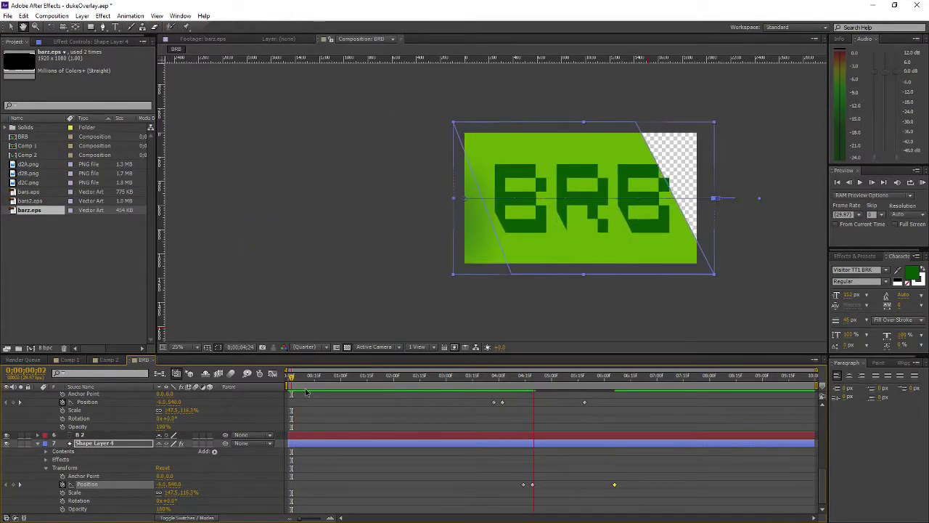
Move Shape Layer 4's last Position keyframe to about 0;00;05;27 and preview the slide from 0;00;00;12.
{"action": "left_click", "coordinate": [614, 488]}
{"action": "left_click_drag", "start_coordinate": [614, 485], "coordinate": [603, 486]}
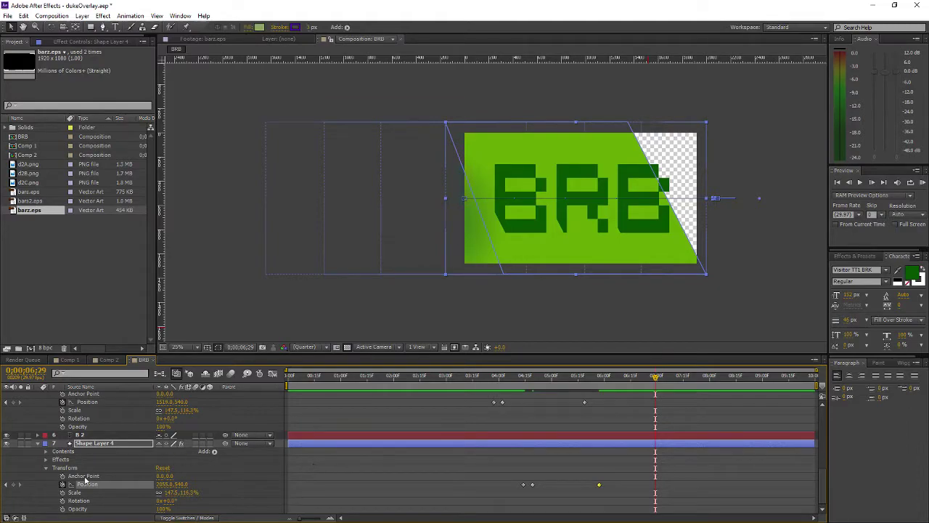
{"action": "left_click", "coordinate": [310, 379]}
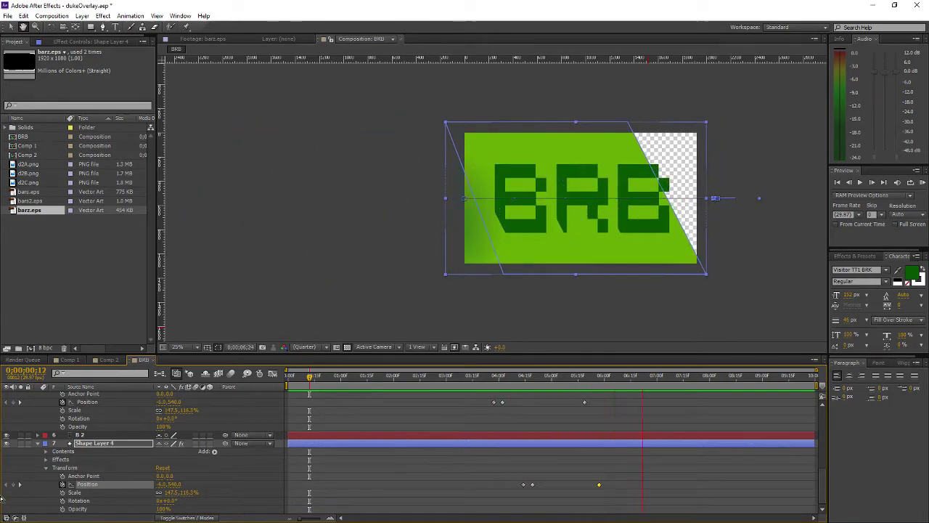
{"action": "left_click", "coordinate": [7, 484]}
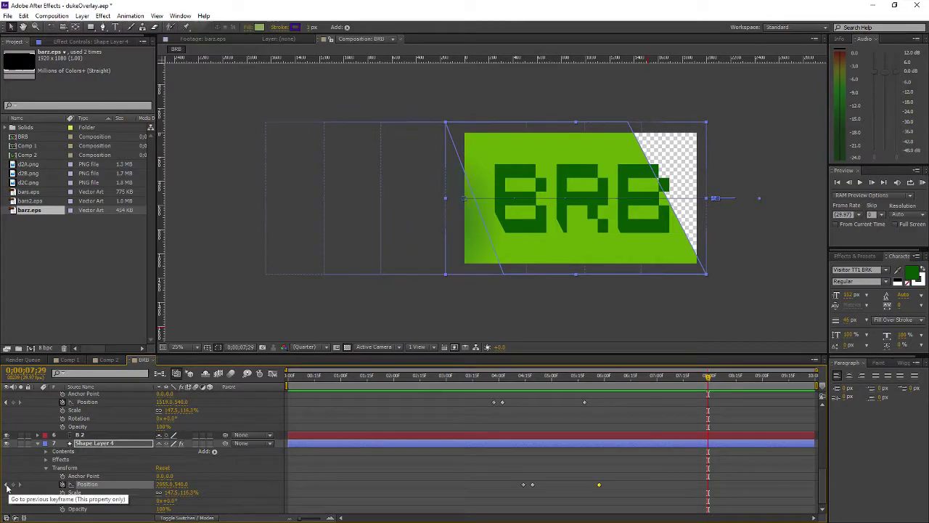
Set Shape Layer 4's Position X to 2077 at 0;00;05;27 and preview the slide from 0;00;00;10.
{"action": "left_click", "coordinate": [7, 485]}
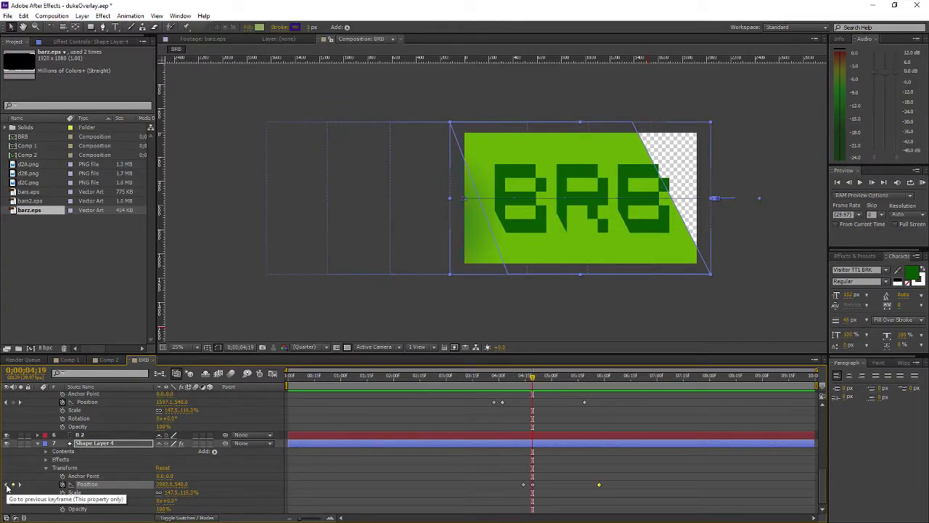
{"action": "left_click", "coordinate": [20, 485]}
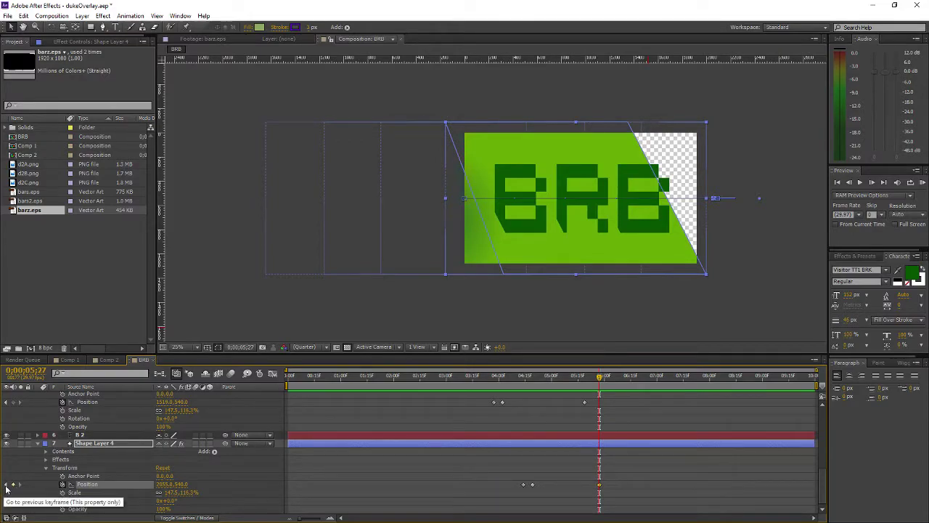
{"action": "left_click_drag", "start_coordinate": [167, 486], "coordinate": [186, 487]}
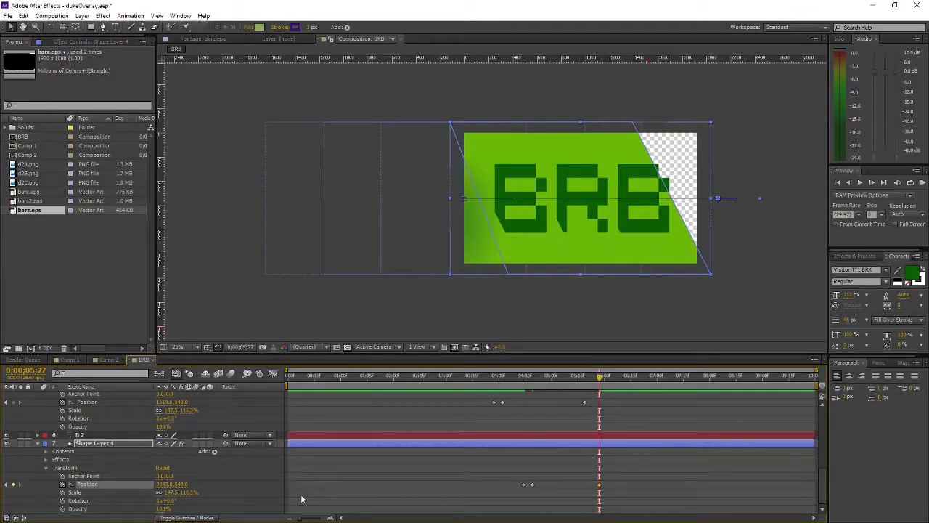
{"action": "left_click_drag", "start_coordinate": [163, 484], "coordinate": [159, 483]}
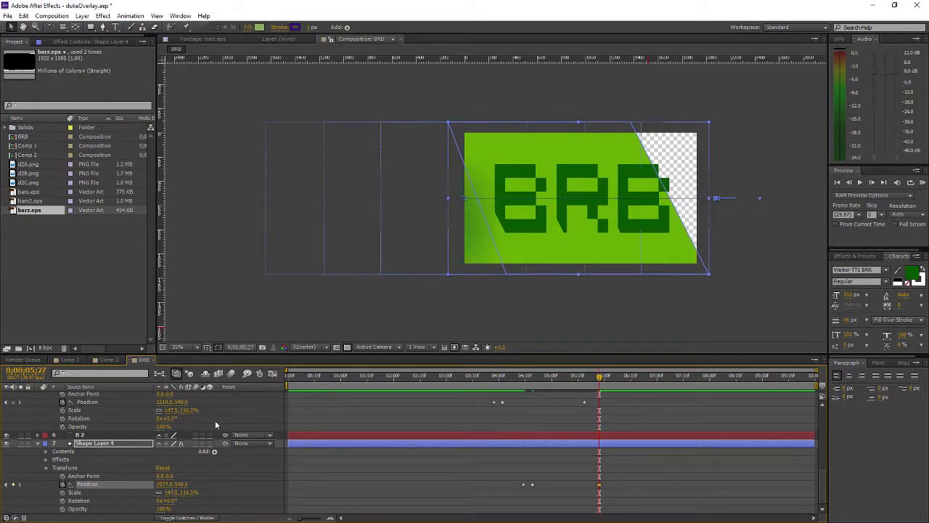
{"action": "left_click", "coordinate": [306, 377]}
{"action": "key", "text": "space"}
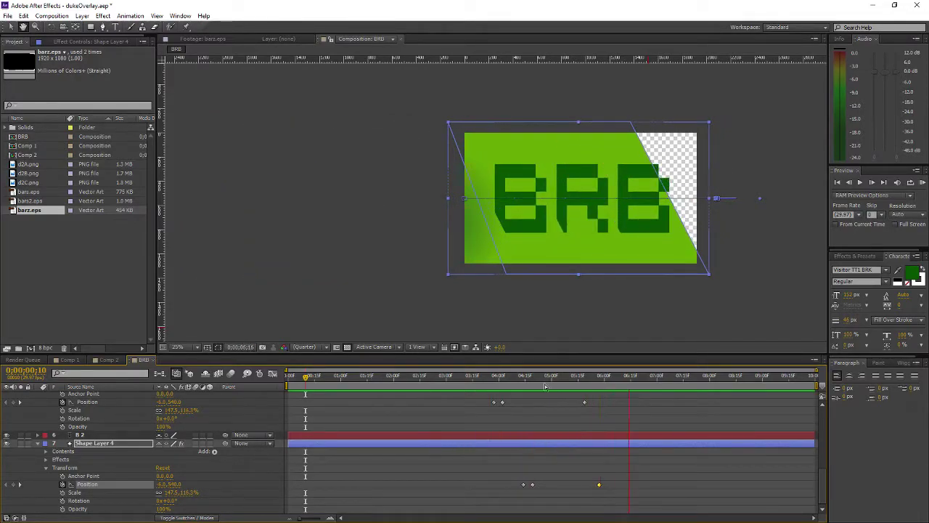
Raise Shape Layer 4's Position X to 2233 at 0;00;04;19 and scrub through the slide up to that keyframe.
{"action": "mouse_move", "coordinate": [535, 375]}
{"action": "left_mouse_down"}
{"action": "mouse_move", "coordinate": [518, 374]}
{"action": "mouse_move", "coordinate": [601, 374]}
{"action": "mouse_move", "coordinate": [524, 375]}
{"action": "mouse_move", "coordinate": [533, 377]}
{"action": "left_mouse_up"}
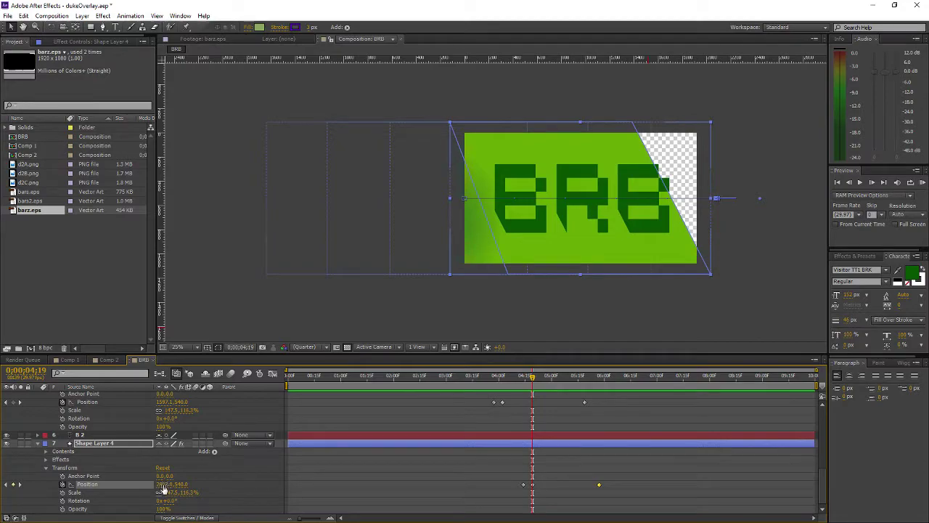
{"action": "left_click_drag", "start_coordinate": [164, 488], "coordinate": [182, 488]}
{"action": "left_click", "coordinate": [471, 377]}
{"action": "left_click_drag", "start_coordinate": [471, 377], "coordinate": [535, 390]}
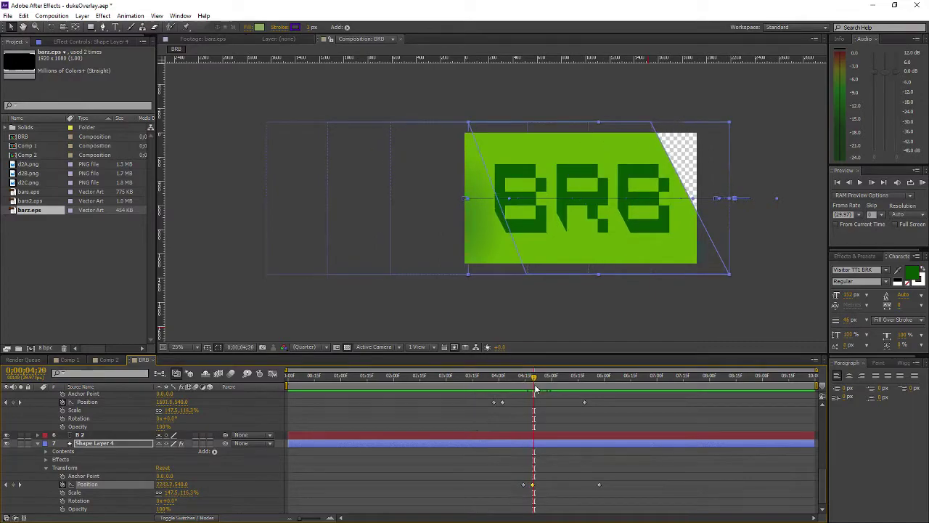
Delete Shape Layer 4's last Position keyframe and set its Position X to 2079 at 0;00;04;19.
{"action": "left_click", "coordinate": [599, 485]}
{"action": "key", "text": "Delete"}
{"action": "mouse_move", "coordinate": [533, 377]}
{"action": "left_mouse_down"}
{"action": "mouse_move", "coordinate": [585, 378]}
{"action": "mouse_move", "coordinate": [532, 378]}
{"action": "left_mouse_up"}
{"action": "key", "text": "KP_0"}
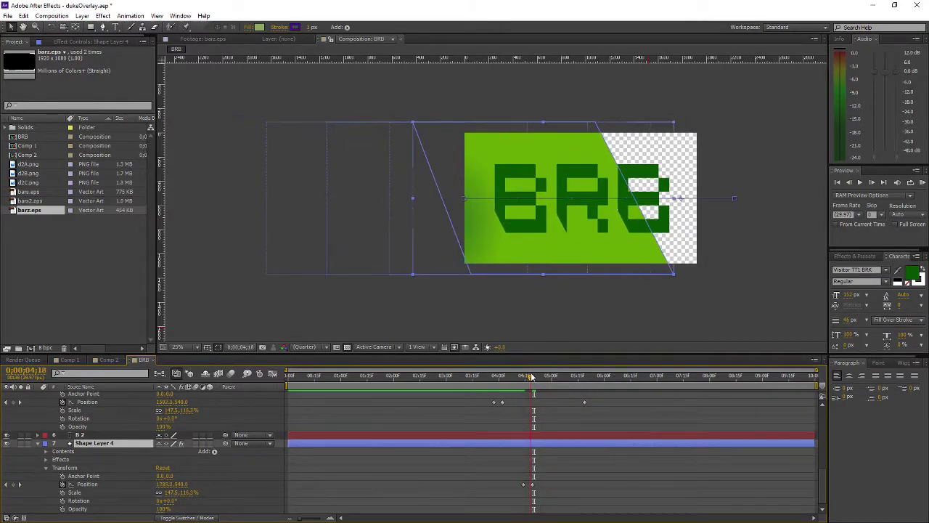
{"action": "key", "text": "Page_Up"}
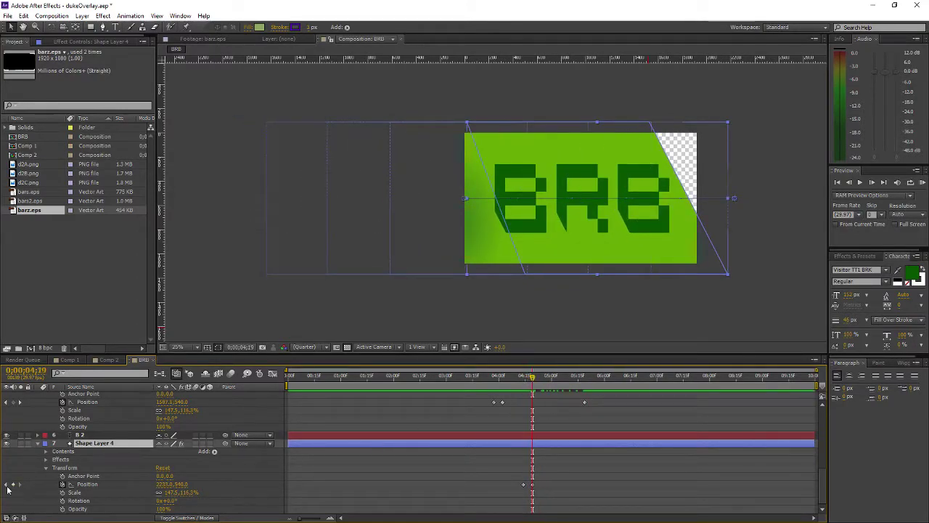
{"action": "left_click_drag", "start_coordinate": [166, 483], "coordinate": [87, 484]}
{"action": "key", "text": "Return"}
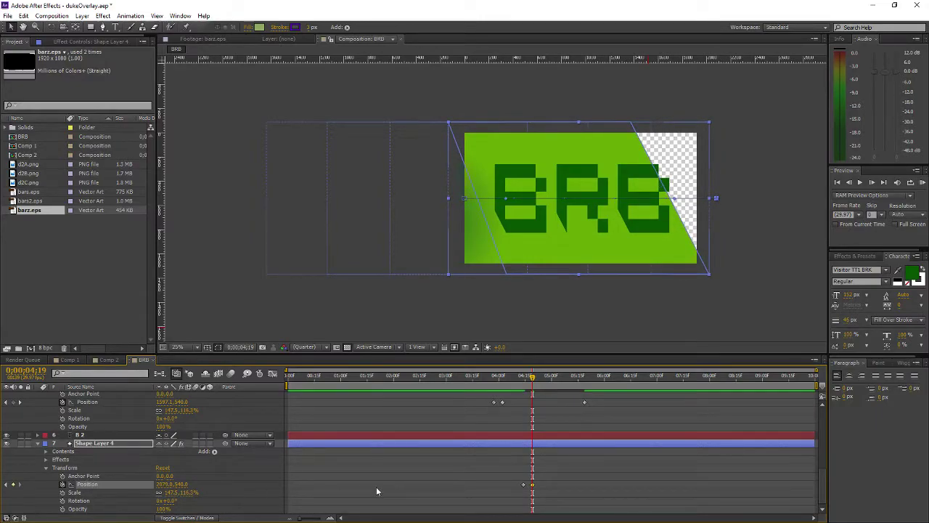
Add a Shape Layer 4 Position keyframe with X 2111 near 0;00;05;25 and preview the slide from 0;00;01;03.
{"action": "left_click", "coordinate": [596, 377]}
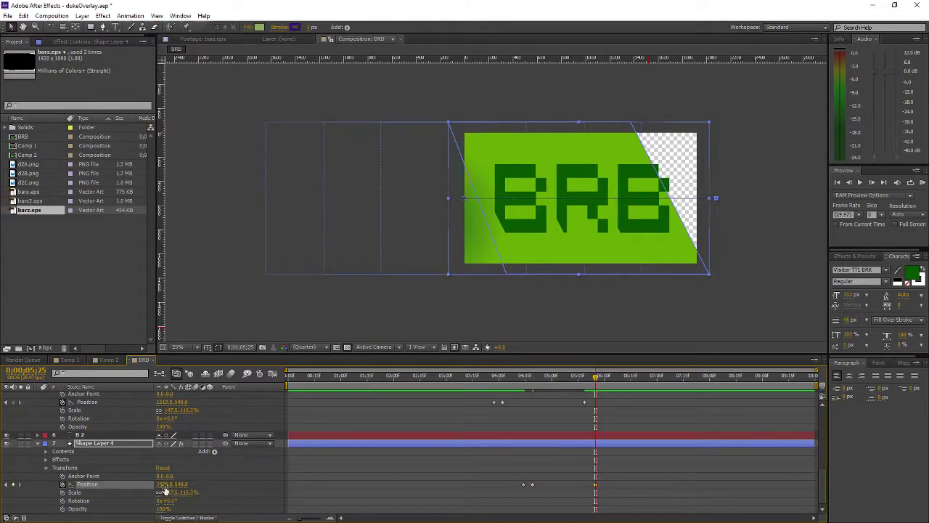
{"action": "left_click_drag", "start_coordinate": [162, 484], "coordinate": [185, 488]}
{"action": "left_click_drag", "start_coordinate": [520, 378], "coordinate": [346, 380]}
{"action": "key", "text": "space"}
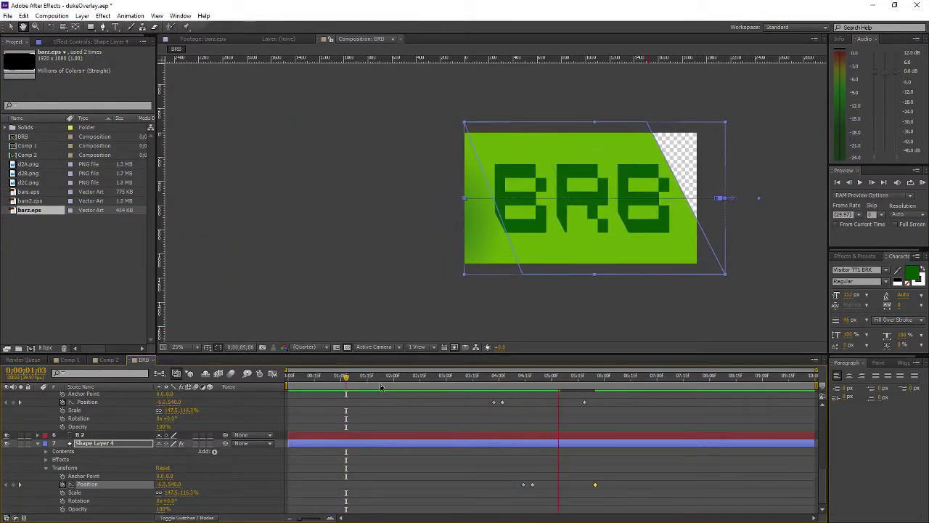
{"action": "left_click", "coordinate": [557, 376]}
{"action": "mouse_move", "coordinate": [557, 377]}
{"action": "left_mouse_down"}
{"action": "mouse_move", "coordinate": [576, 377]}
{"action": "mouse_move", "coordinate": [523, 377]}
{"action": "mouse_move", "coordinate": [543, 390]}
{"action": "mouse_move", "coordinate": [533, 392]}
{"action": "mouse_move", "coordinate": [571, 400]}
{"action": "mouse_move", "coordinate": [525, 398]}
{"action": "mouse_move", "coordinate": [543, 403]}
{"action": "mouse_move", "coordinate": [529, 396]}
{"action": "mouse_move", "coordinate": [528, 380]}
{"action": "mouse_move", "coordinate": [500, 380]}
{"action": "mouse_move", "coordinate": [598, 386]}
{"action": "left_mouse_up"}
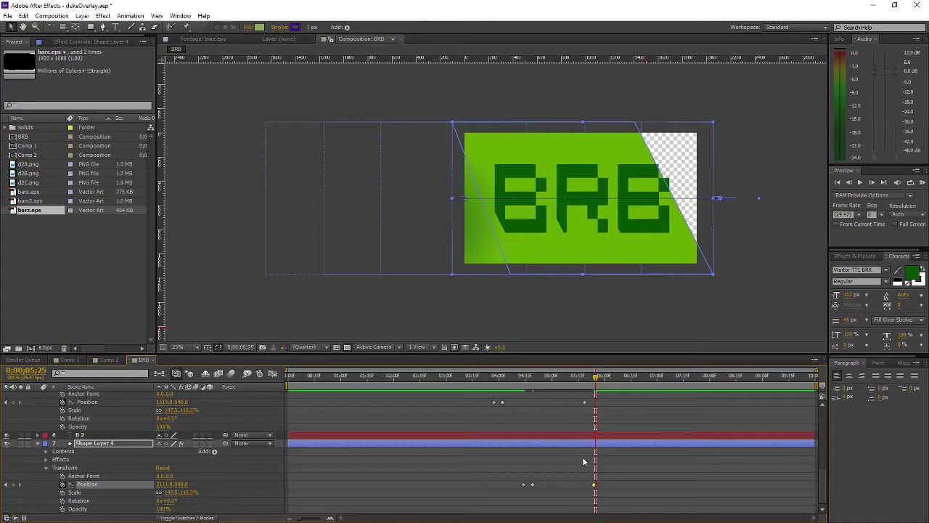
Try adjusting Shape Layer 4's Position X again at 0;00;05;25 and removing the extra keyframe beside it.
{"action": "left_click_drag", "start_coordinate": [163, 490], "coordinate": [160, 475]}
{"action": "left_click_drag", "start_coordinate": [511, 380], "coordinate": [554, 382]}
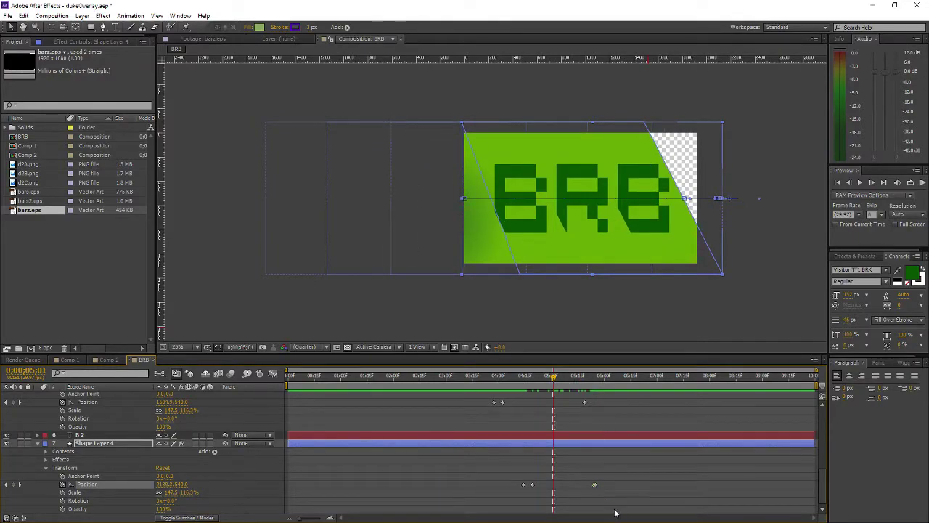
{"action": "key", "text": "ctrl+z"}
{"action": "scroll", "coordinate": [588, 476], "scroll_direction": "down", "scroll_amount": 2}
{"action": "left_click_drag", "start_coordinate": [592, 483], "coordinate": [595, 485]}
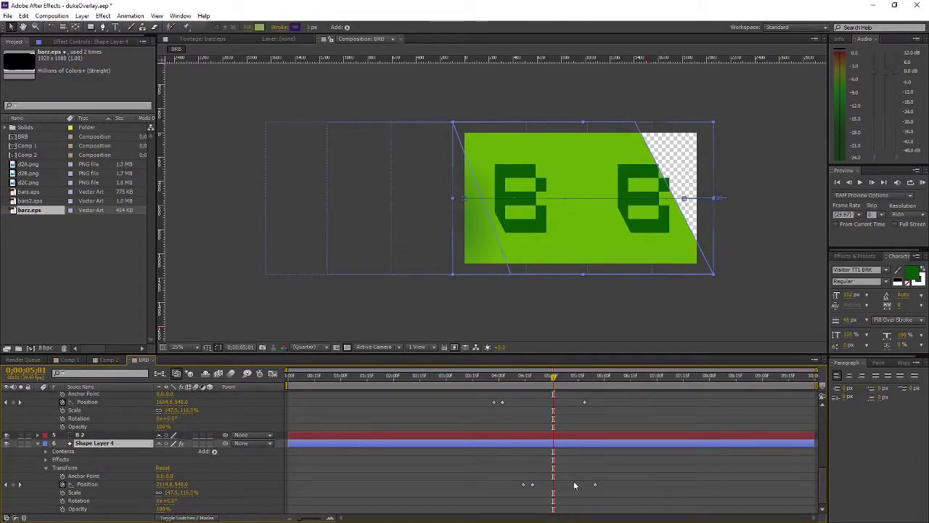
{"action": "left_click", "coordinate": [508, 387]}
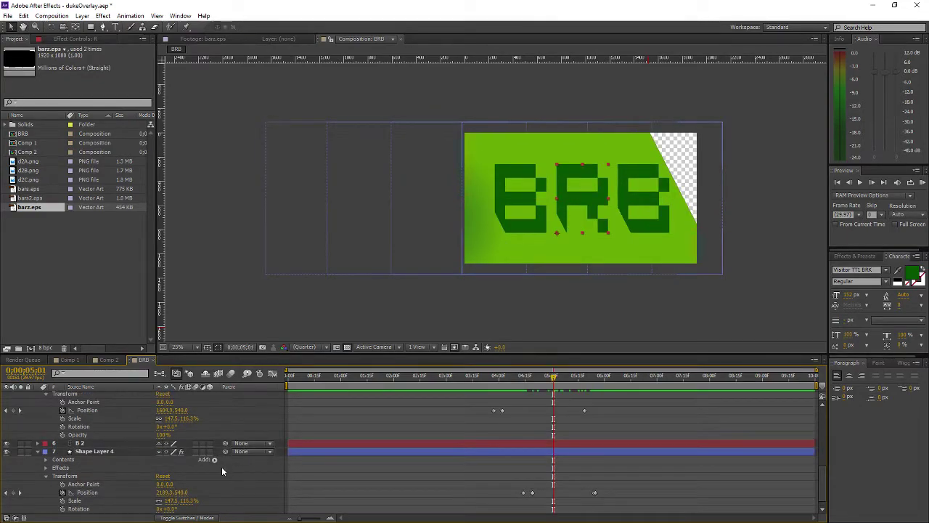
Return to the 0;00;04;19 keyframe and delete Shape Layer 4's adjacent Position keyframes near 0;00;05;25.
{"action": "left_click_drag", "start_coordinate": [553, 376], "coordinate": [535, 384]}
{"action": "left_click", "coordinate": [6, 493]}
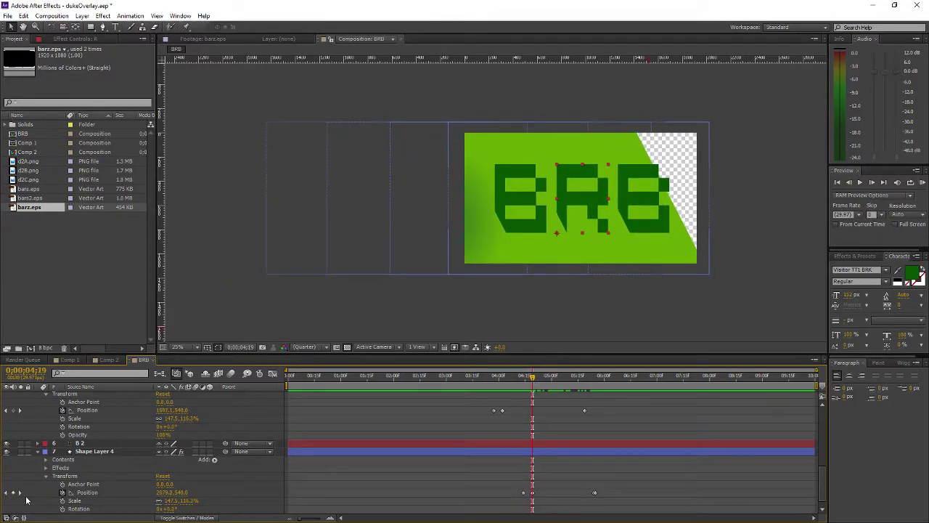
{"action": "left_click", "coordinate": [595, 497]}
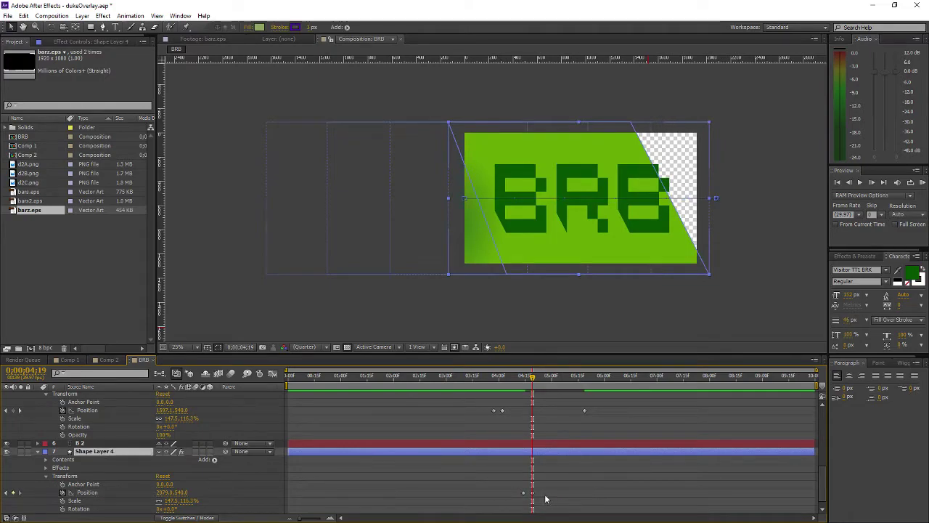
Set Shape Layer 4's Position X to 2117 at 0;00;05;23, lower it to 2108, and scrub between the last two keyframes.
{"action": "left_click", "coordinate": [591, 378]}
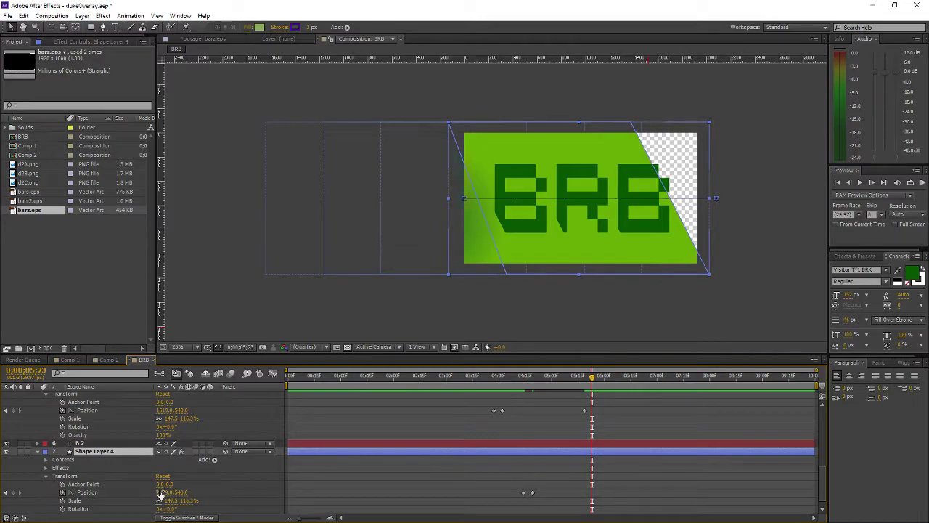
{"action": "left_click_drag", "start_coordinate": [160, 492], "coordinate": [410, 426]}
{"action": "left_click_drag", "start_coordinate": [520, 380], "coordinate": [594, 391]}
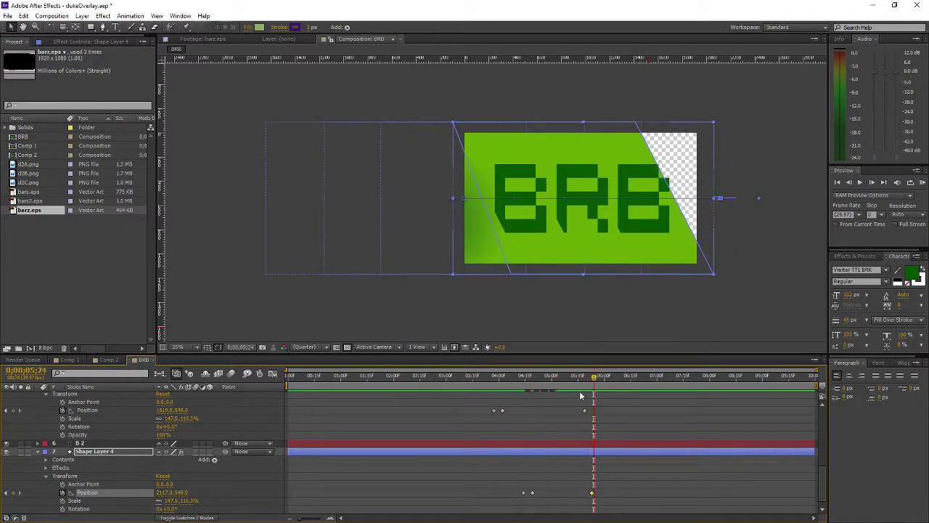
{"action": "left_click", "coordinate": [5, 493]}
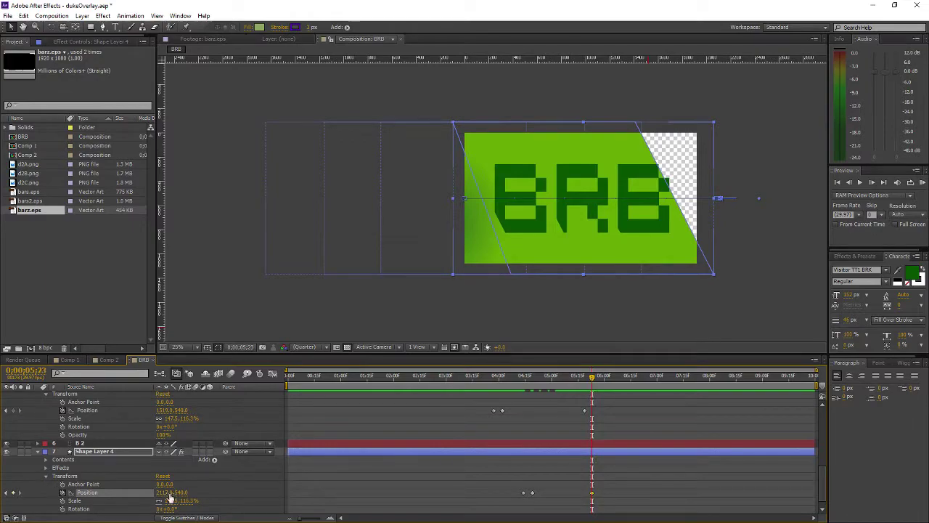
{"action": "left_click_drag", "start_coordinate": [167, 492], "coordinate": [164, 492]}
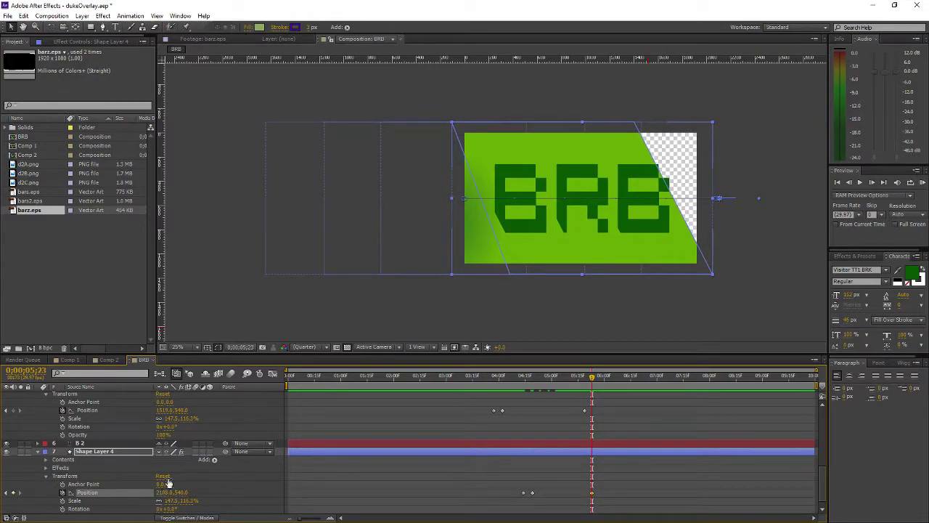
{"action": "left_click_drag", "start_coordinate": [310, 377], "coordinate": [531, 411]}
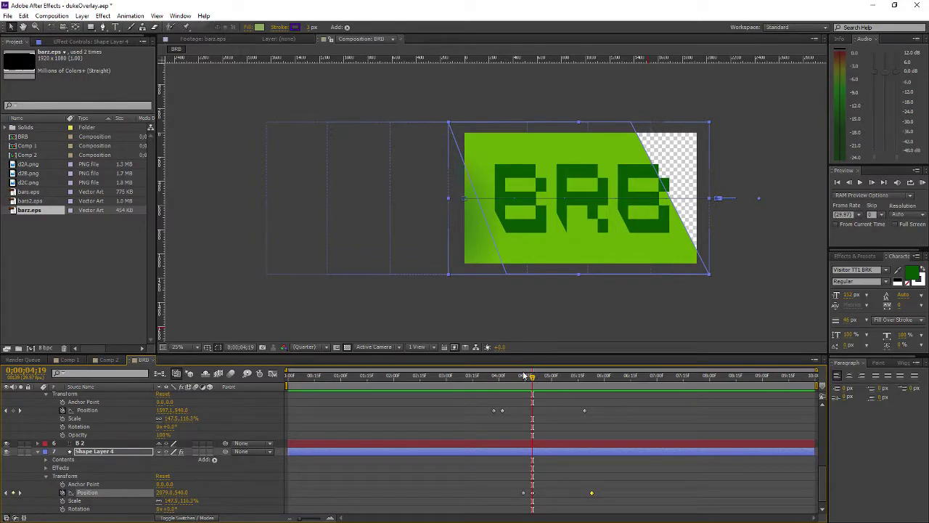
{"action": "left_click_drag", "start_coordinate": [493, 384], "coordinate": [595, 383]}
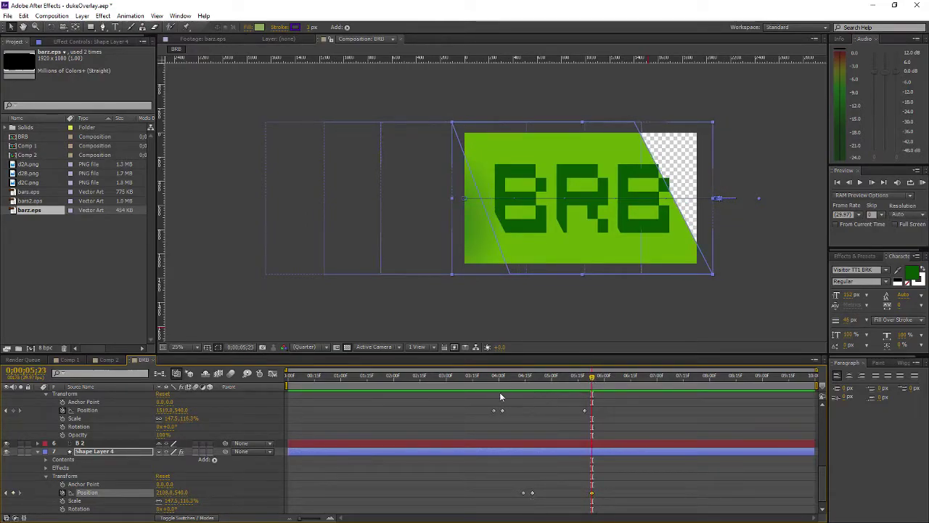
Try a Position X of 1727 for Shape Layer 4 at 0;00;05;23 and delete that keyframe.
{"action": "left_click_drag", "start_coordinate": [166, 499], "coordinate": [116, 499]}
{"action": "left_click_drag", "start_coordinate": [531, 385], "coordinate": [593, 380]}
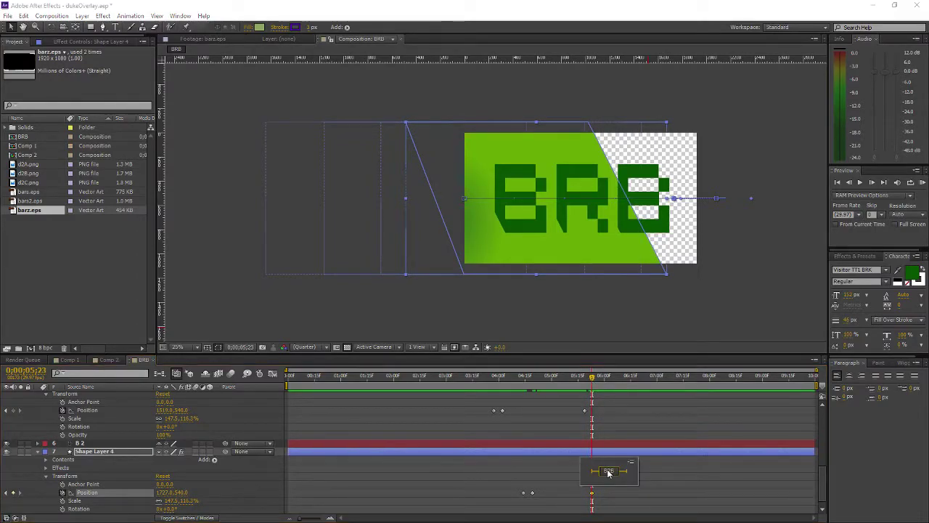
{"action": "left_click", "coordinate": [593, 498]}
{"action": "left_click", "coordinate": [593, 500]}
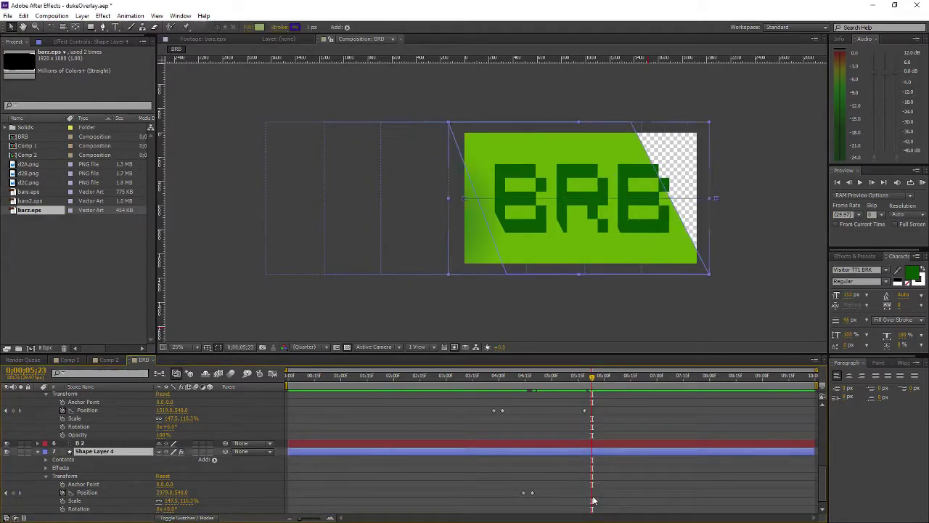
Add a final Shape Layer 4 Position keyframe at 0;00;05;22 with X set to 2086.
{"action": "left_click", "coordinate": [527, 388]}
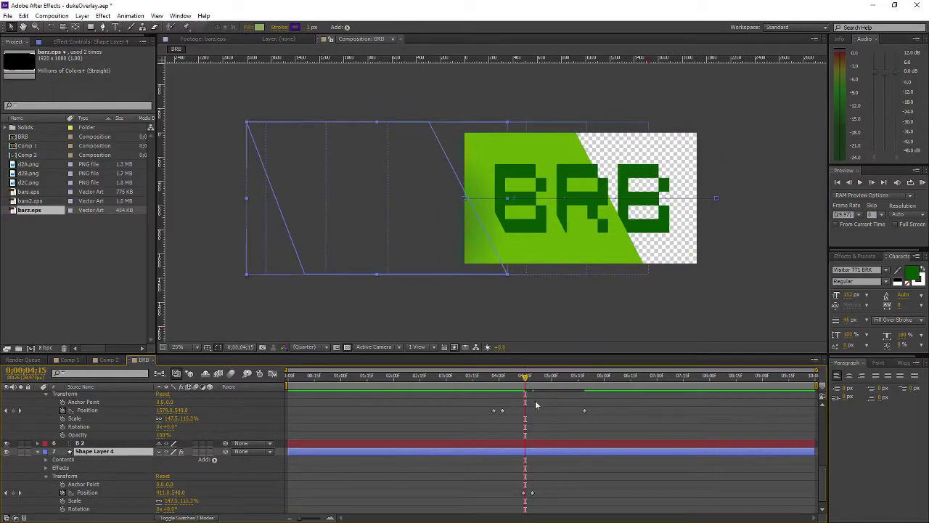
{"action": "left_click", "coordinate": [533, 495]}
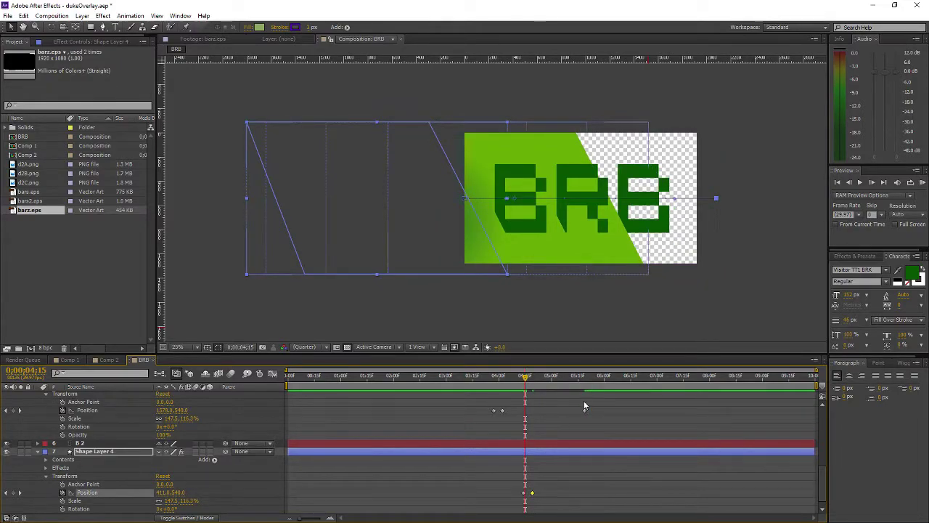
{"action": "left_click", "coordinate": [595, 377]}
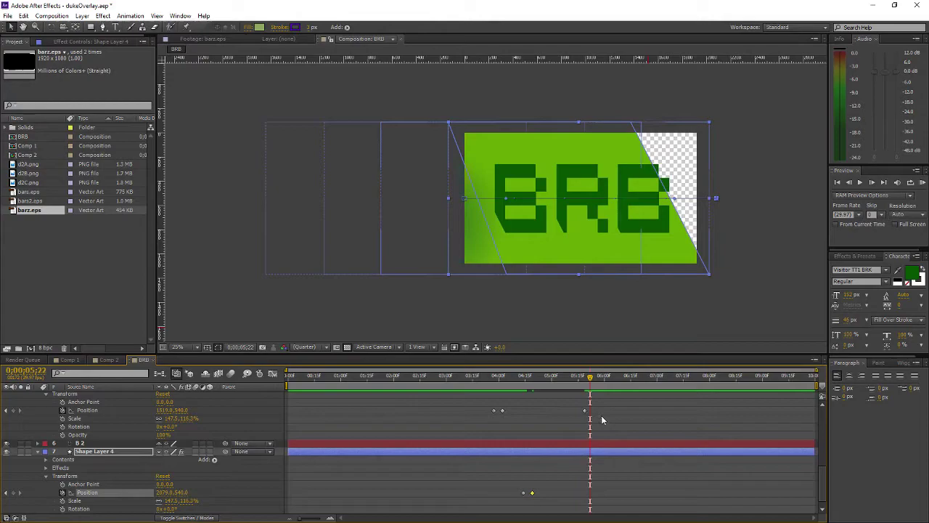
{"action": "left_click_drag", "start_coordinate": [568, 379], "coordinate": [588, 384]}
{"action": "left_click_drag", "start_coordinate": [163, 493], "coordinate": [371, 471]}
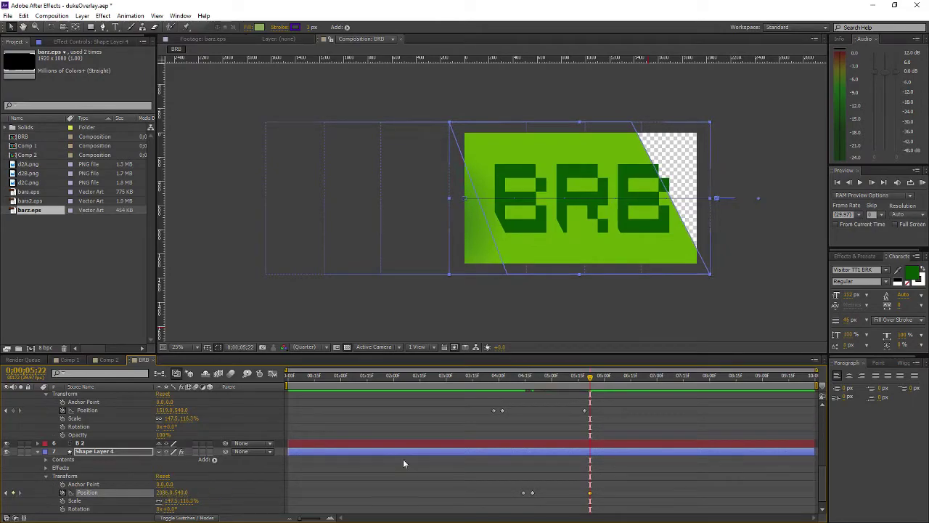
Preview Shape Layer 4's slide from 0;00;03;28 and 0;00;03;09, then inspect its 0;00;05;22 Position keyframe.
{"action": "left_click", "coordinate": [501, 379]}
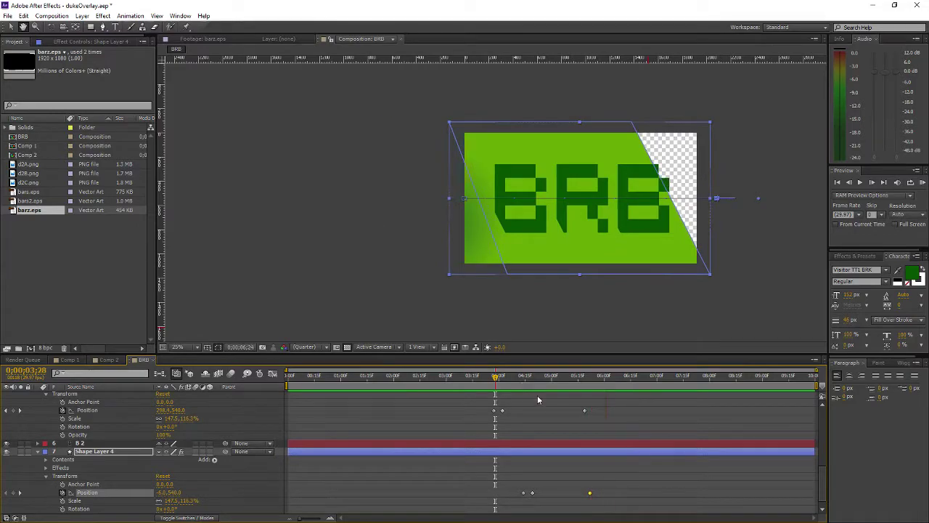
{"action": "left_click", "coordinate": [462, 378]}
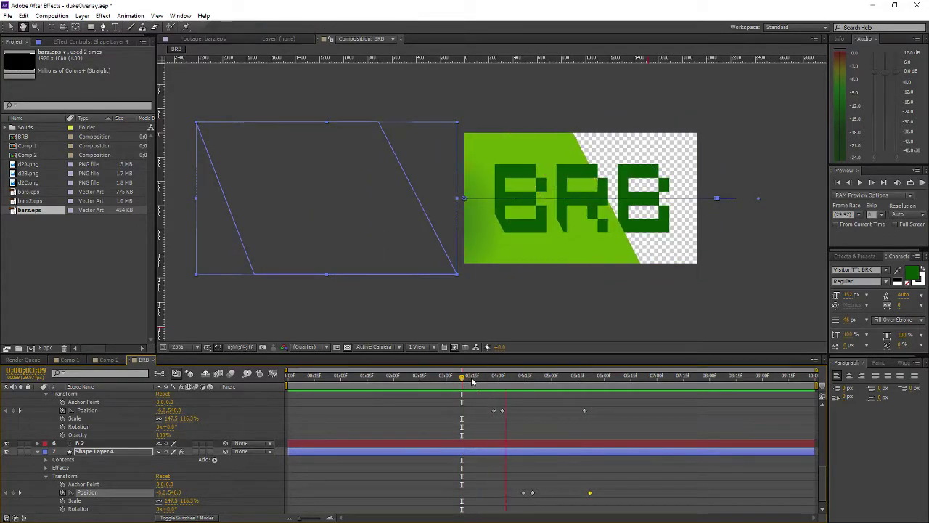
{"action": "key", "text": "space"}
{"action": "key", "text": "space"}
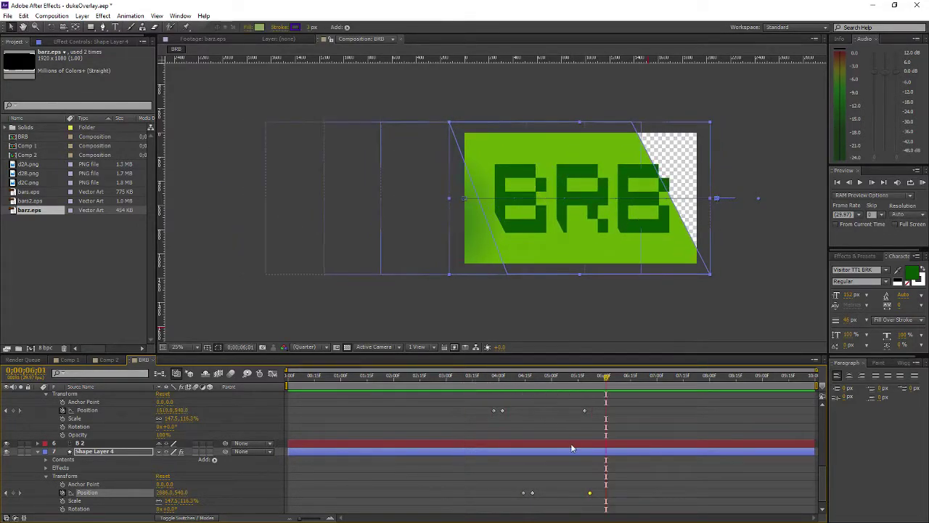
{"action": "left_click_drag", "start_coordinate": [575, 376], "coordinate": [524, 390]}
{"action": "key", "text": "space"}
{"action": "key", "text": "space"}
{"action": "left_click", "coordinate": [7, 493]}
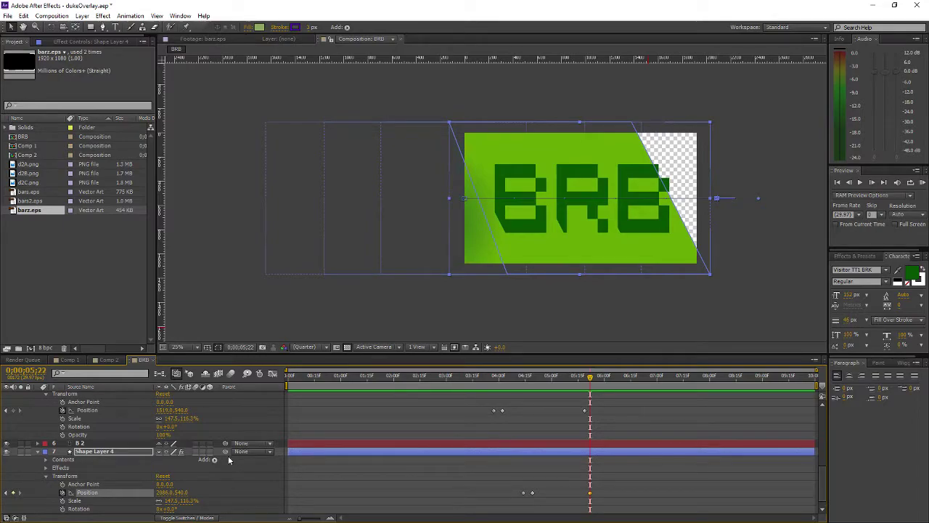
{"action": "scroll", "coordinate": [265, 475], "scroll_direction": "down", "scroll_amount": 1}
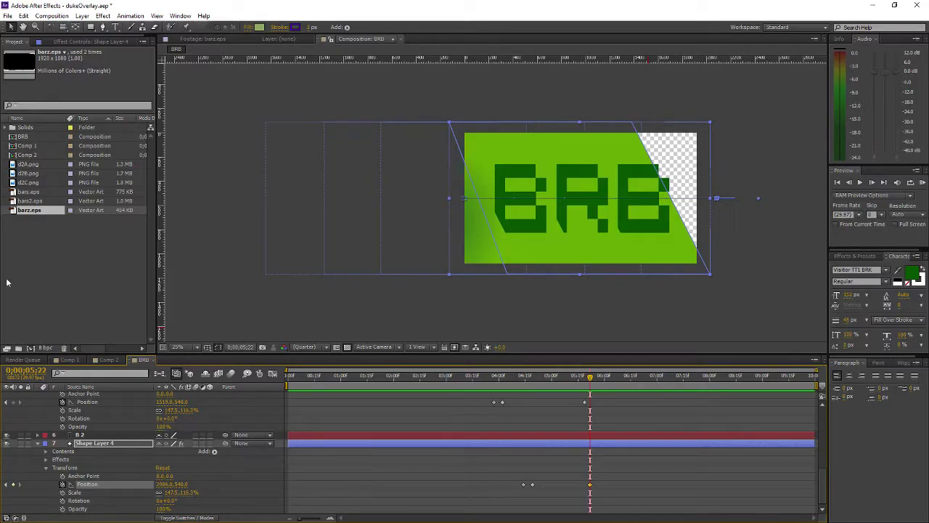
Set X of Shape Layer 4's last Position keyframe to 2070 and scrub the slide up to 0;00;04;19.
{"action": "left_click", "coordinate": [190, 452]}
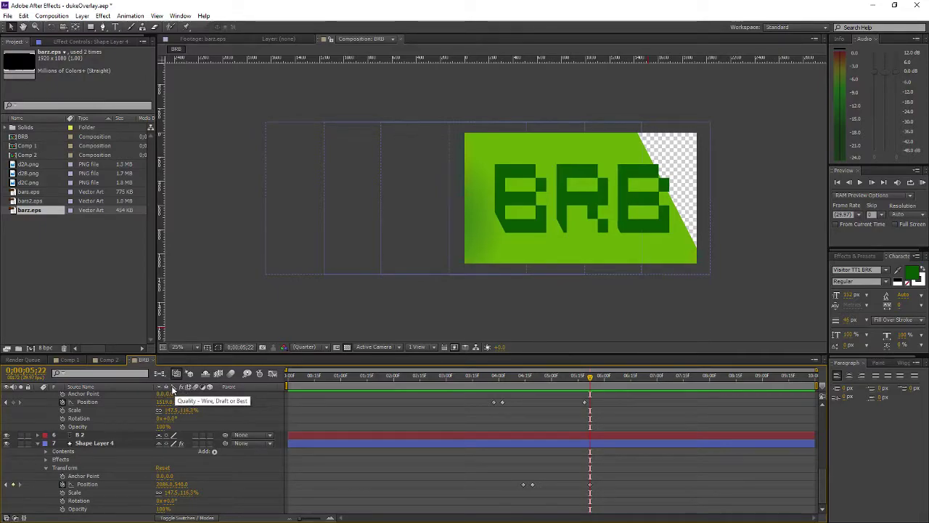
{"action": "left_click", "coordinate": [173, 436]}
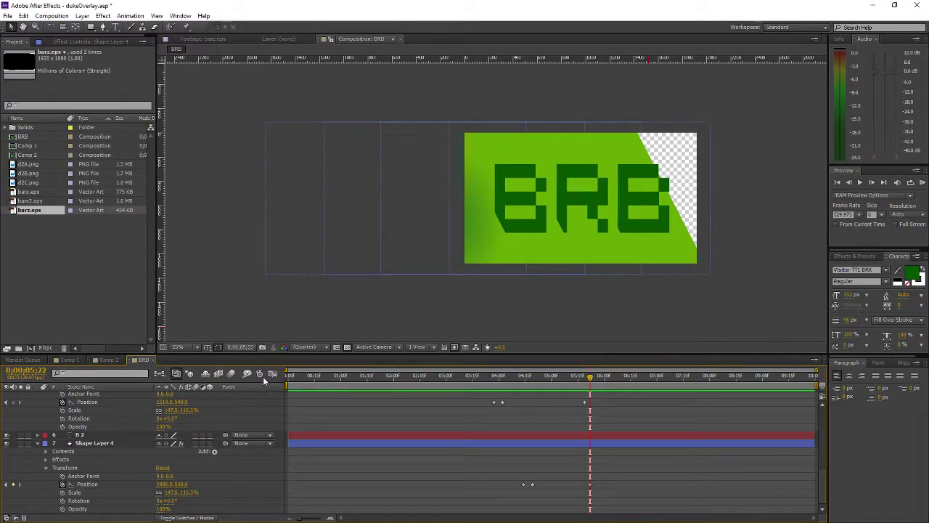
{"action": "left_click_drag", "start_coordinate": [501, 378], "coordinate": [532, 385]}
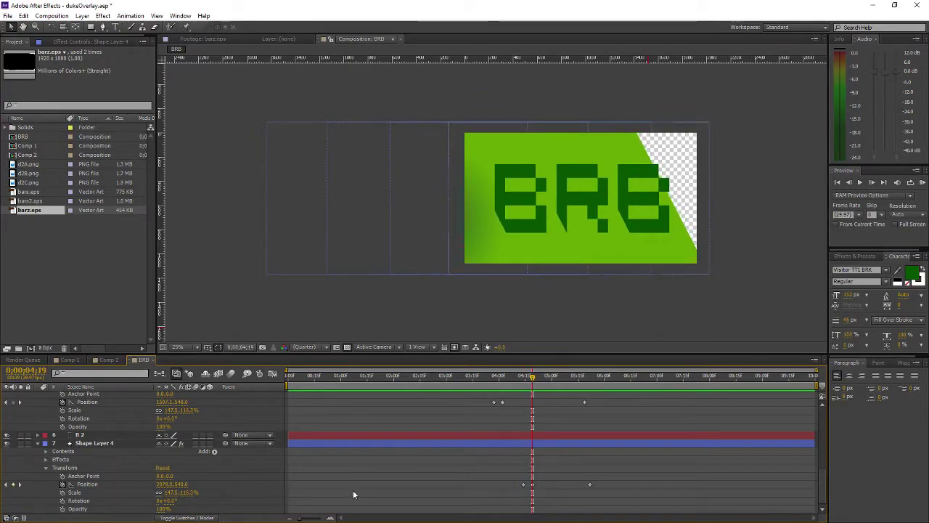
{"action": "left_click", "coordinate": [20, 484]}
{"action": "left_click_drag", "start_coordinate": [168, 490], "coordinate": [204, 488]}
{"action": "left_click_drag", "start_coordinate": [383, 374], "coordinate": [534, 389]}
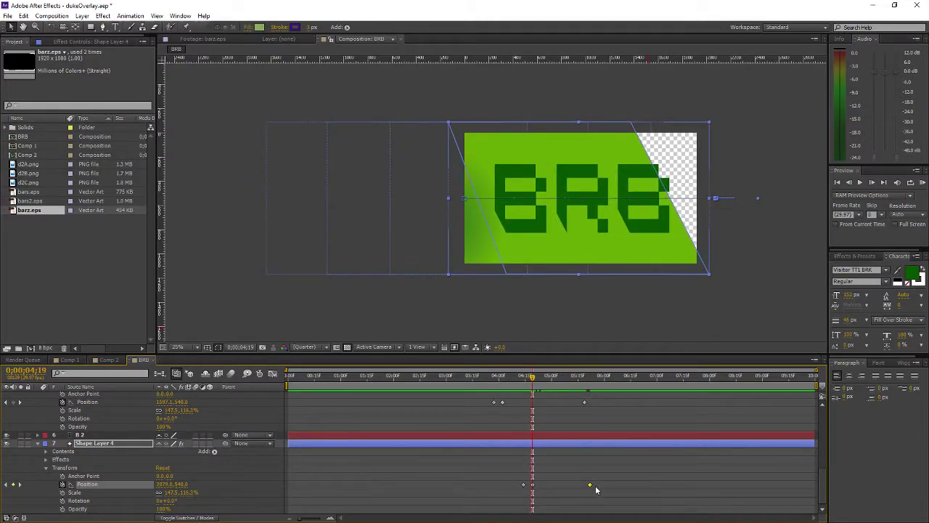
Try moving Shape Layer 4's last Position keyframe earlier, placing it at about 0;00;05;15, and preview the slide.
{"action": "left_click_drag", "start_coordinate": [590, 485], "coordinate": [553, 485]}
{"action": "left_click_drag", "start_coordinate": [526, 387], "coordinate": [550, 379]}
{"action": "key", "text": "space"}
{"action": "left_click_drag", "start_coordinate": [557, 485], "coordinate": [577, 485]}
{"action": "left_click", "coordinate": [518, 378]}
{"action": "left_click_drag", "start_coordinate": [518, 379], "coordinate": [434, 388]}
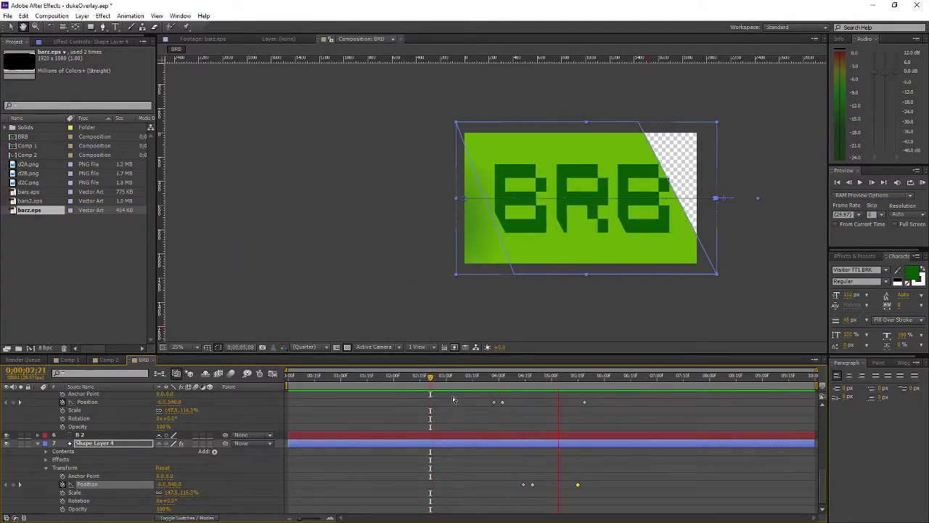
Preview the slide from 0;00;03;07 and shift Shape Layer 4's last Position keyframe to 0;00;05;02.
{"action": "key", "text": "space"}
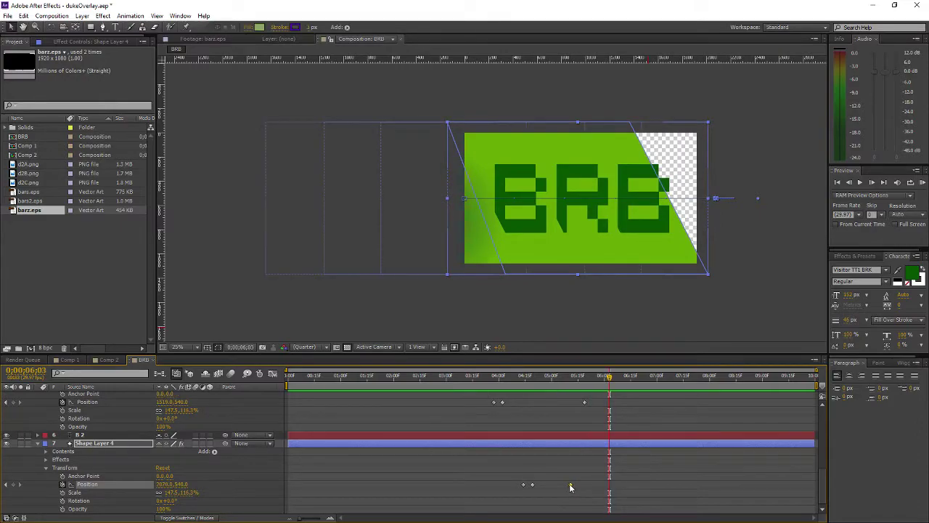
{"action": "key", "text": "space"}
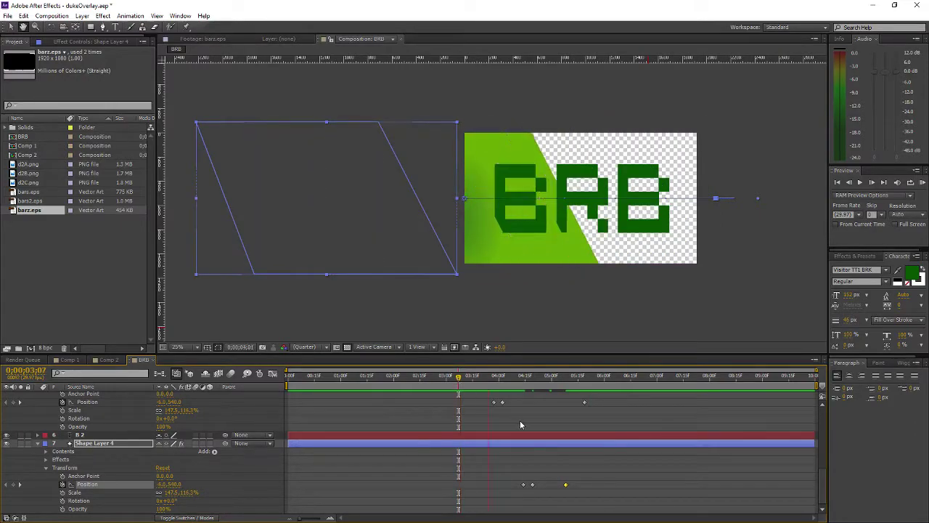
{"action": "key", "text": "space"}
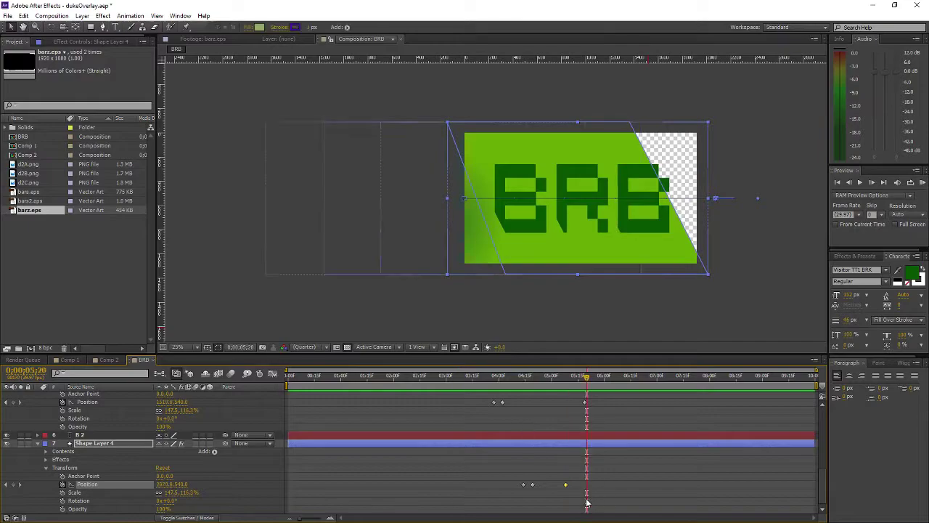
{"action": "left_click_drag", "start_coordinate": [498, 377], "coordinate": [514, 377]}
{"action": "key", "text": "space"}
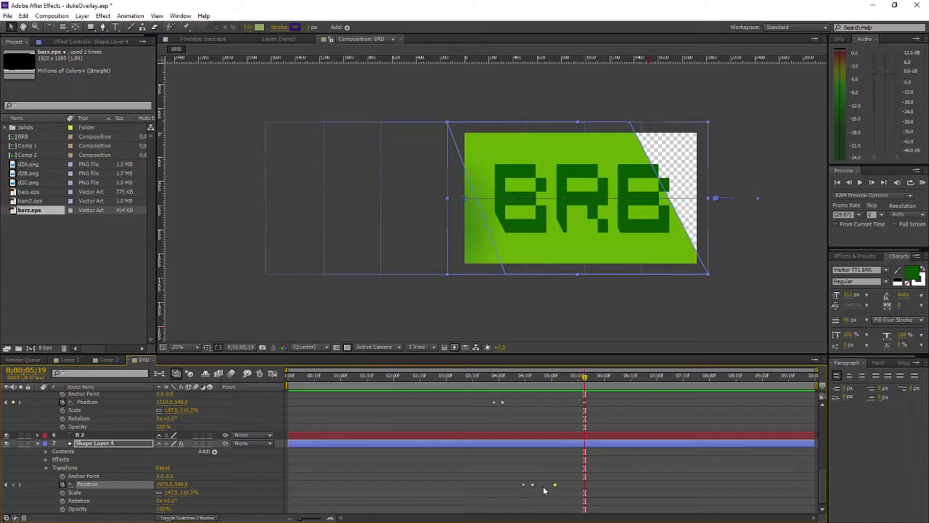
Set Shape Layer 4's Position X to 2078 at the 0;00;05;02 keyframe and preview from 0;00;04;01.
{"action": "left_click", "coordinate": [6, 485]}
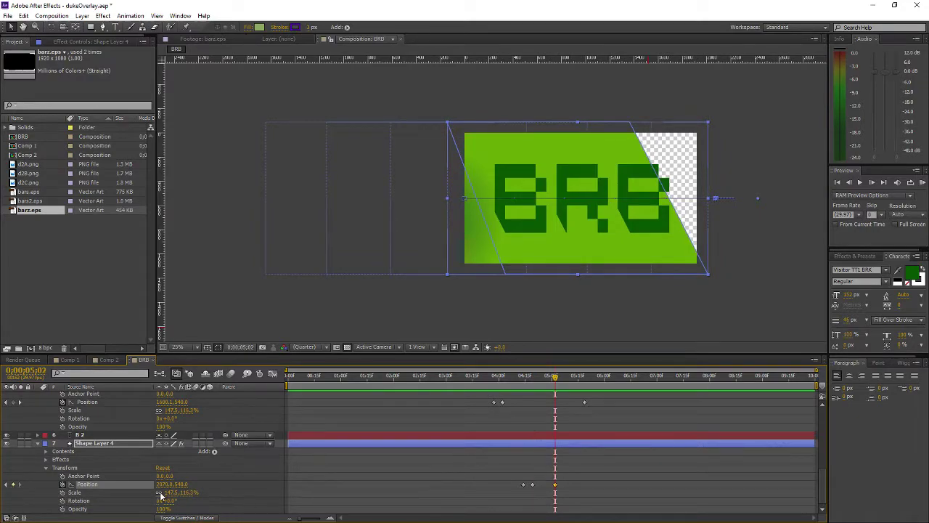
{"action": "left_click", "coordinate": [6, 486]}
{"action": "left_click", "coordinate": [19, 485]}
{"action": "left_click_drag", "start_coordinate": [166, 484], "coordinate": [171, 484]}
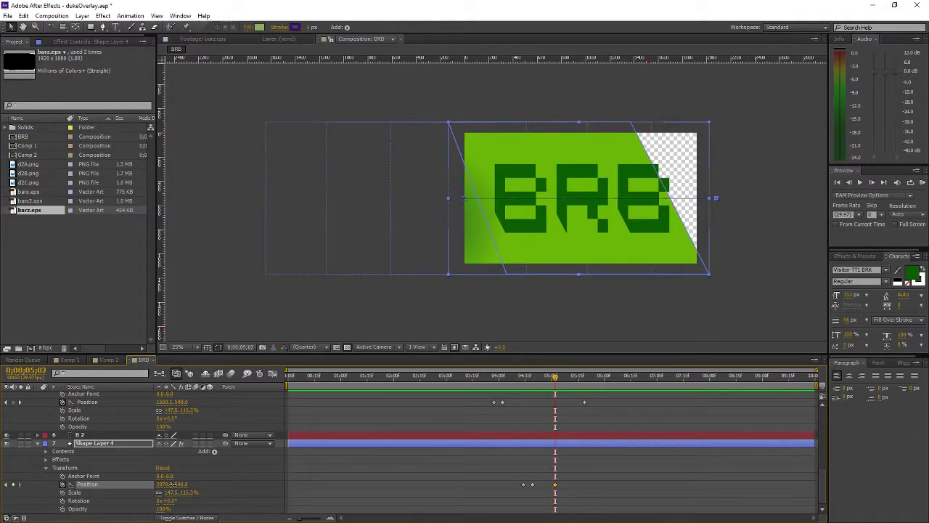
{"action": "left_click", "coordinate": [501, 383]}
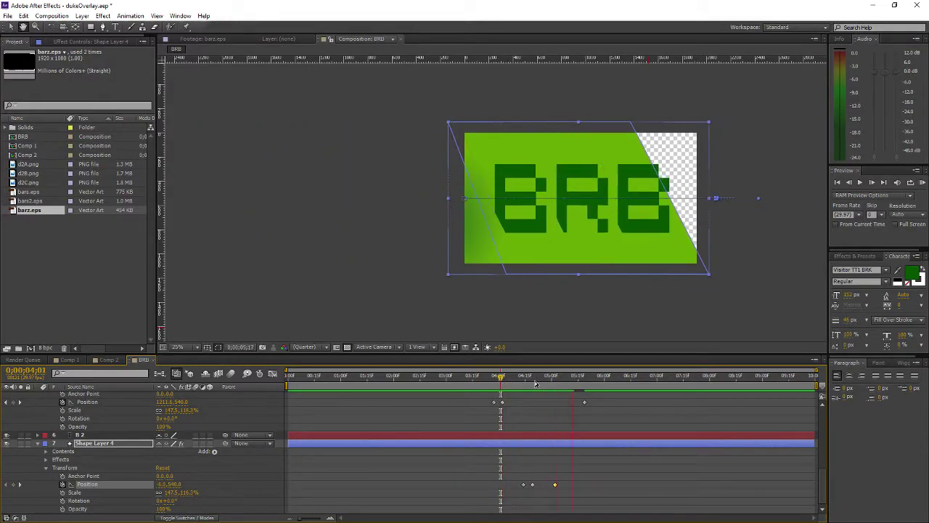
{"action": "key", "text": "space"}
Try Shape Layer 4's last Position keyframe at about 0;00;07;00 and about 0;00;06;08, previewing each timing.
{"action": "left_click_drag", "start_coordinate": [614, 484], "coordinate": [655, 485]}
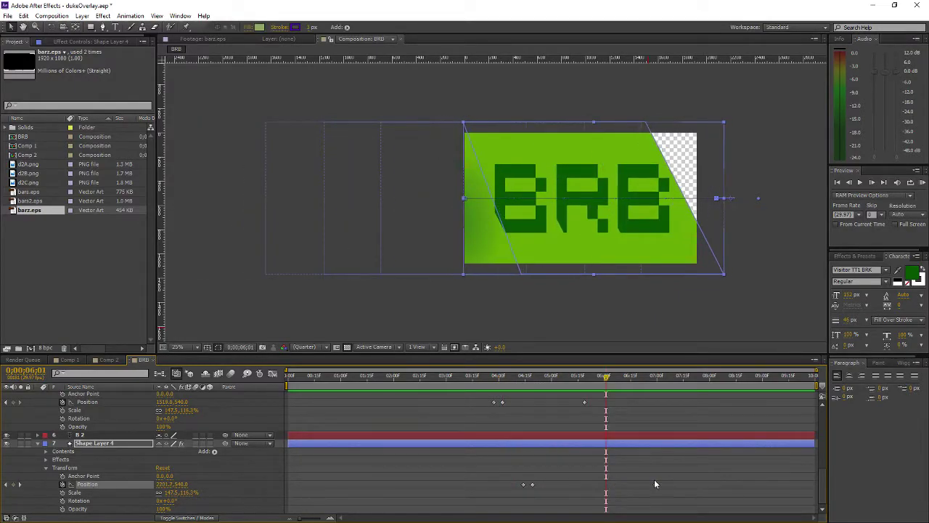
{"action": "left_click", "coordinate": [476, 375]}
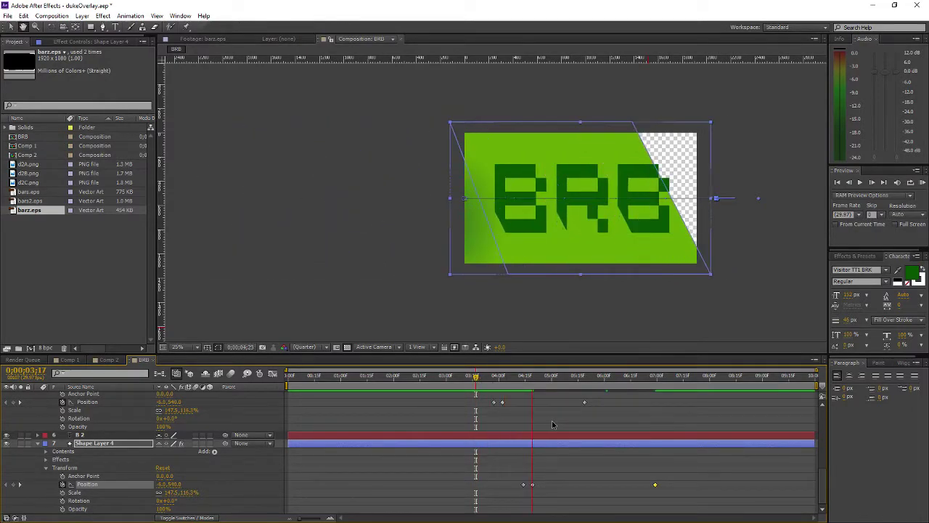
{"action": "key", "text": "space"}
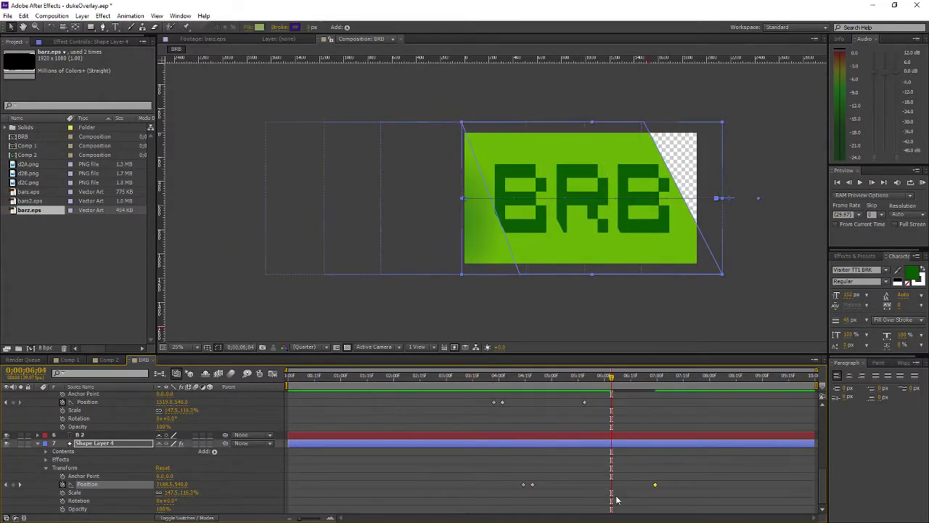
{"action": "left_click_drag", "start_coordinate": [656, 485], "coordinate": [618, 484]}
{"action": "key", "text": "space"}
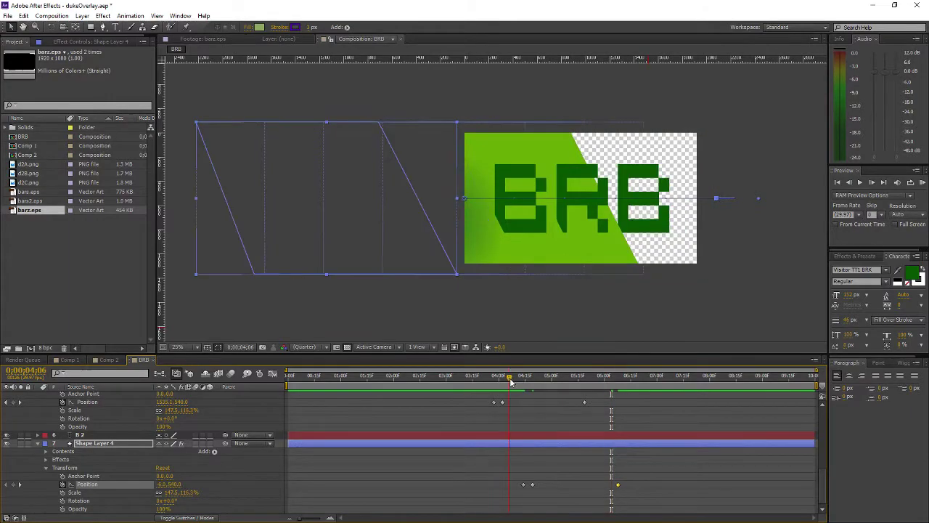
{"action": "key", "text": "space"}
Move Shape Layer 4's last Position keyframe back in stages to 0;00;05;05, previewing the slide after each move.
{"action": "left_click_drag", "start_coordinate": [618, 484], "coordinate": [583, 484]}
{"action": "key", "text": "space"}
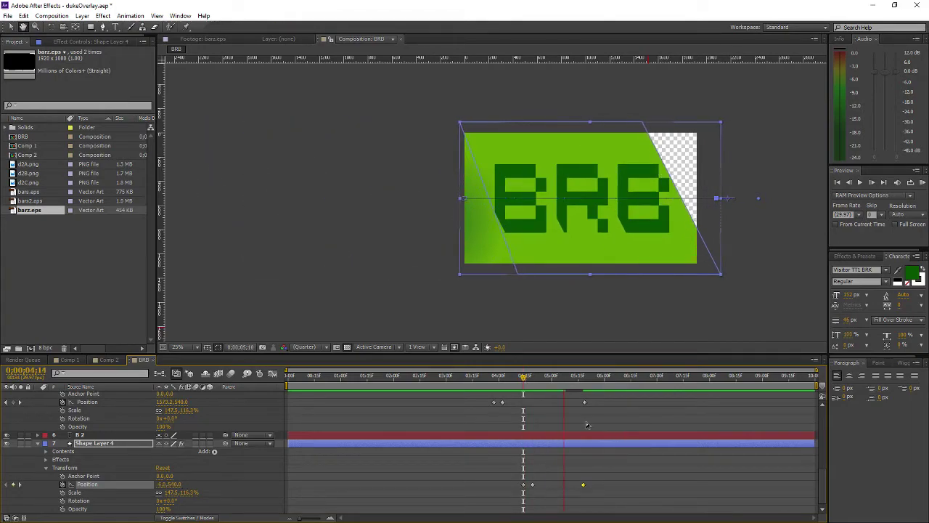
{"action": "key", "text": "space"}
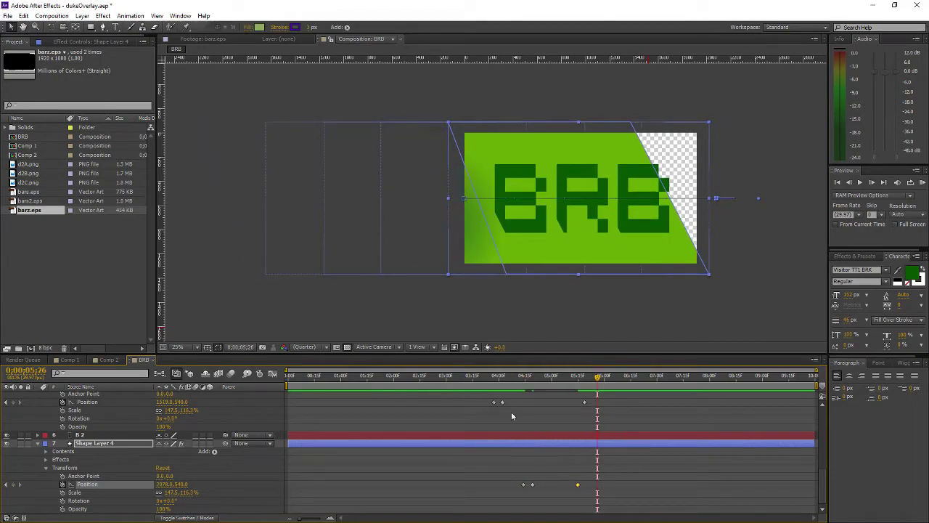
{"action": "key", "text": "space"}
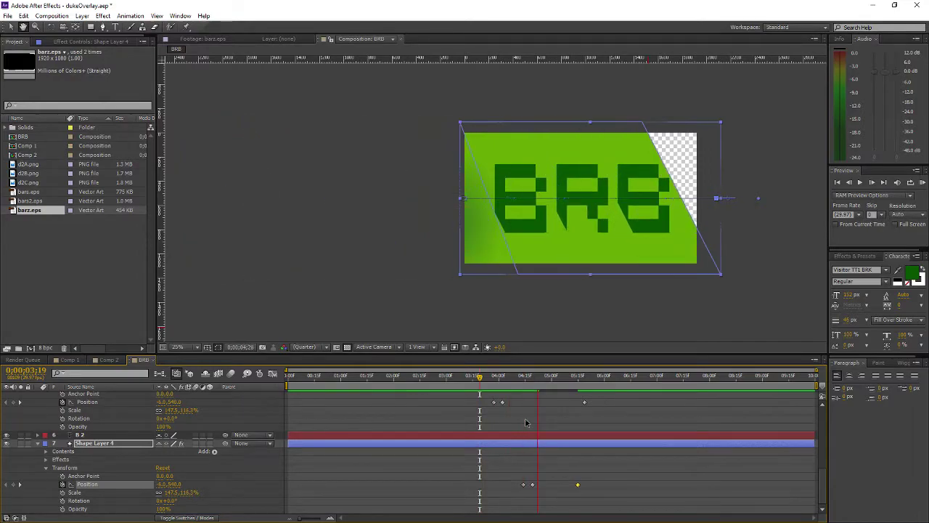
{"action": "key", "text": "space"}
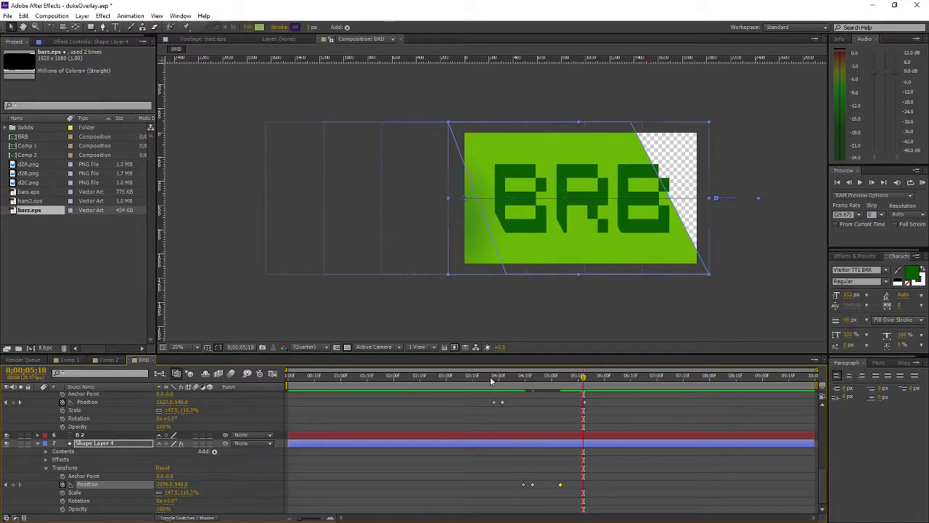
{"action": "key", "text": "space"}
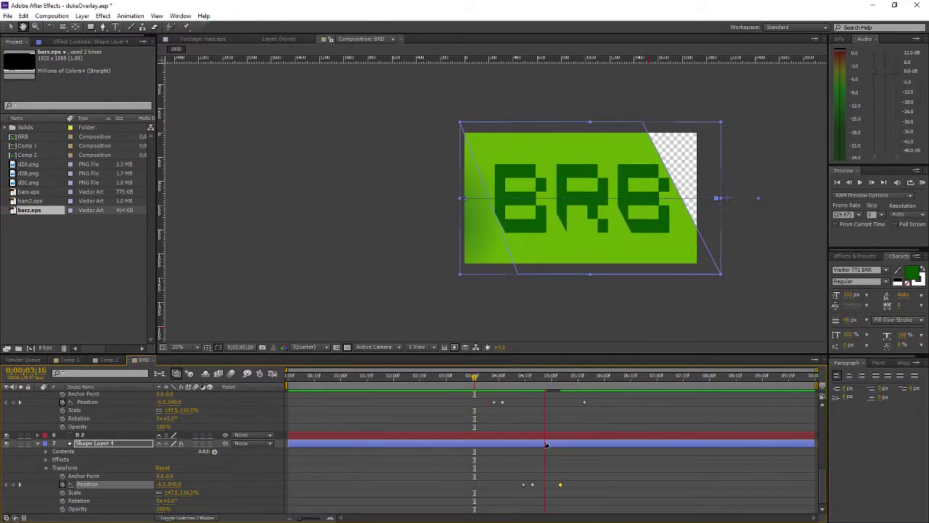
{"action": "key", "text": "space"}
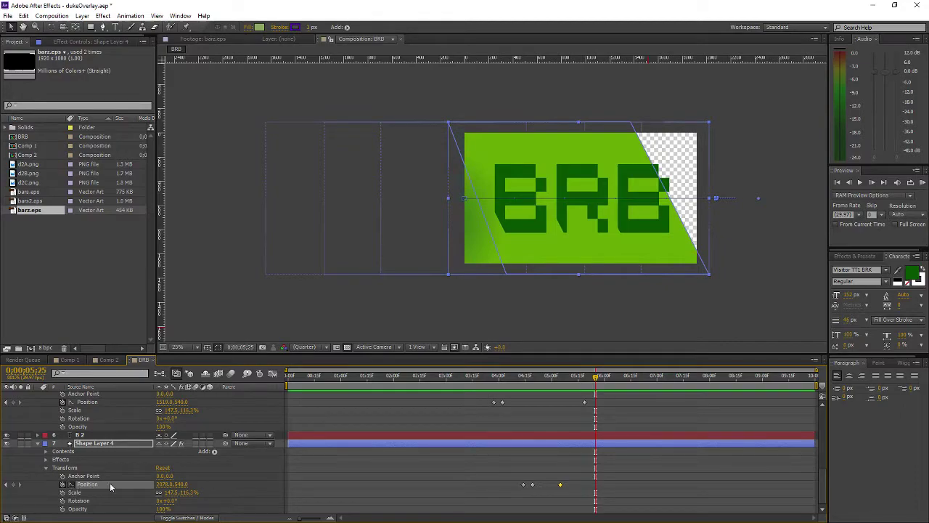
Preview the full sequence of sliding shapes from 0;00;01;21.
{"action": "left_click", "coordinate": [377, 375]}
{"action": "key", "text": "h"}
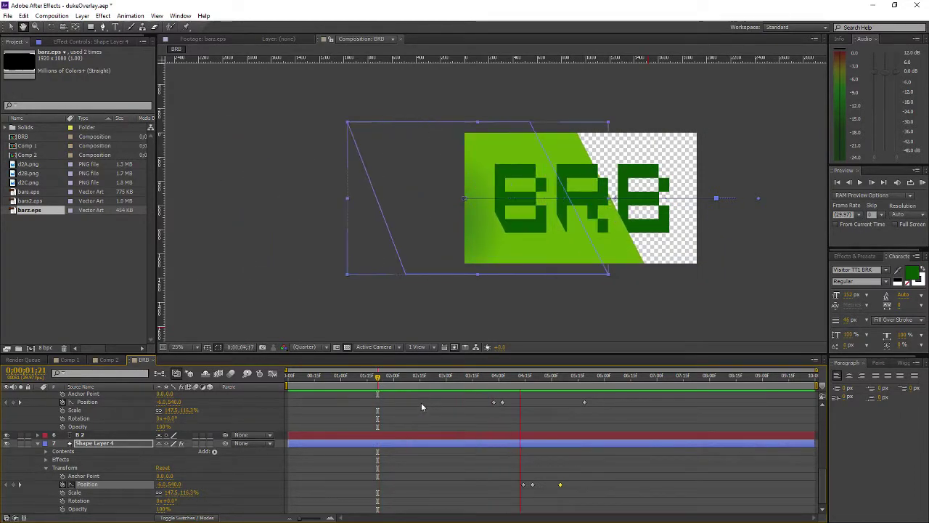
{"action": "key", "text": "space"}
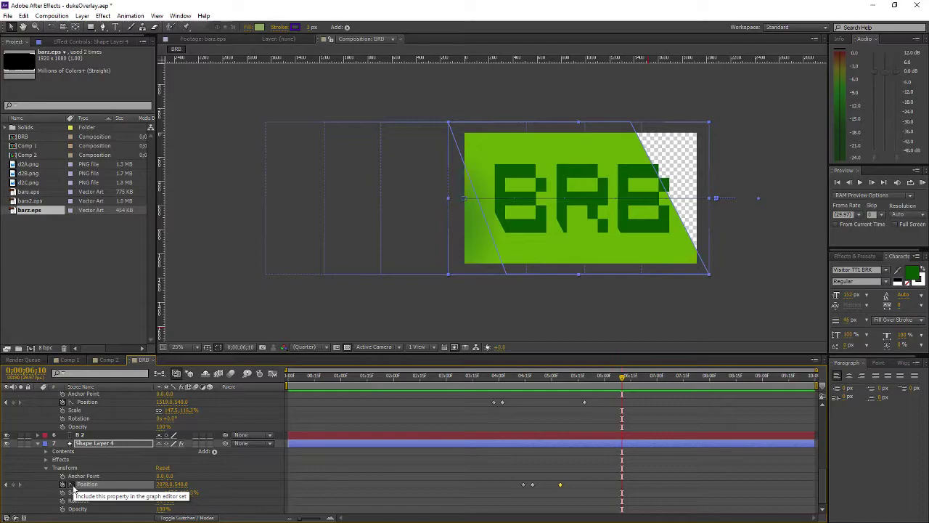
Open the Graph Editor for Shape Layer 4 and look through its value range for the Position curve.
{"action": "left_click", "coordinate": [72, 485]}
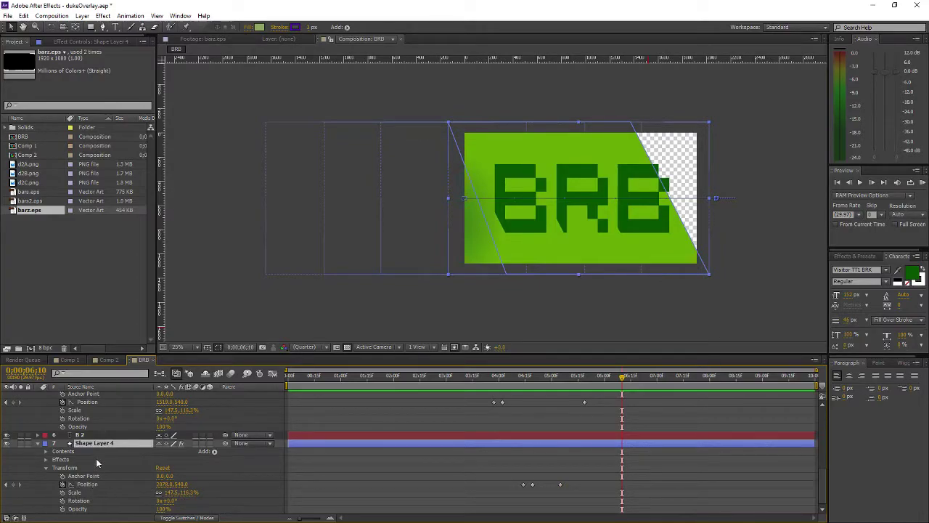
{"action": "left_click", "coordinate": [272, 374]}
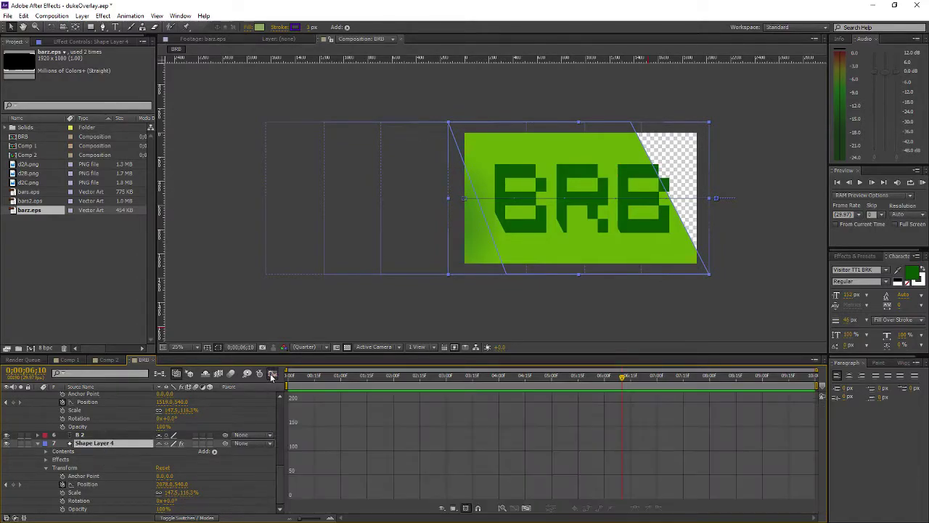
{"action": "scroll", "coordinate": [508, 459], "scroll_direction": "up", "scroll_amount": 5}
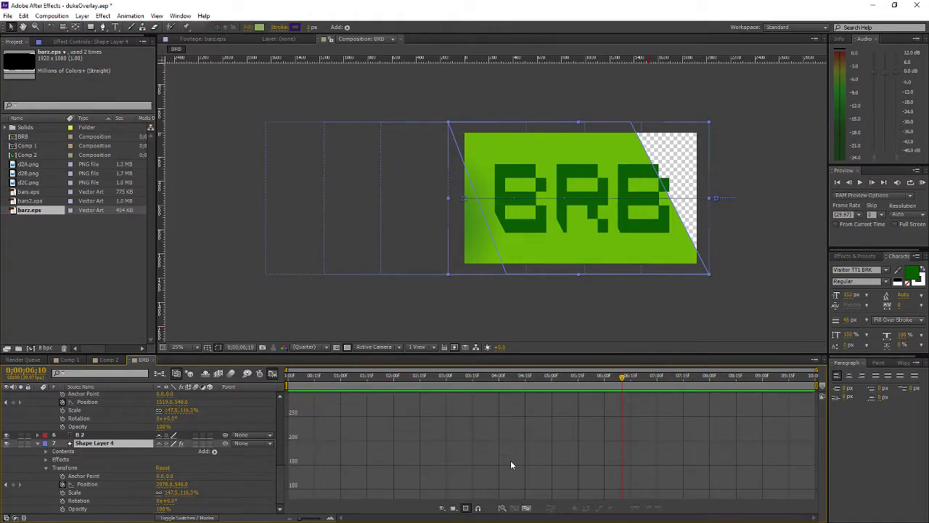
{"action": "scroll", "coordinate": [505, 457], "scroll_direction": "up", "scroll_amount": 10}
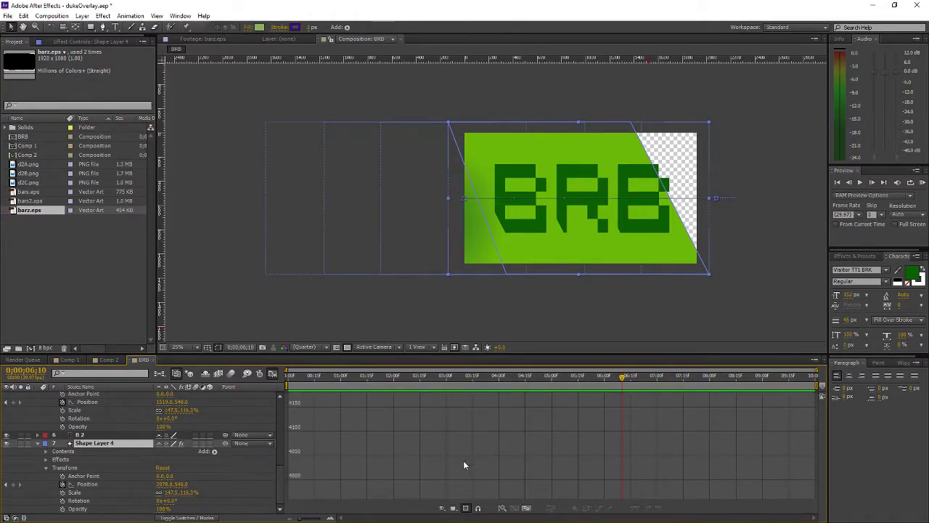
{"action": "scroll", "coordinate": [464, 463], "scroll_direction": "up", "scroll_amount": 2}
{"action": "left_click_drag", "start_coordinate": [320, 518], "coordinate": [230, 520]}
Scrub through the shapes' slide up to 0;00;04;26, then return from the Graph Editor to the keyframe view.
{"action": "left_click_drag", "start_coordinate": [570, 377], "coordinate": [128, 411]}
{"action": "left_click_drag", "start_coordinate": [375, 397], "coordinate": [573, 402]}
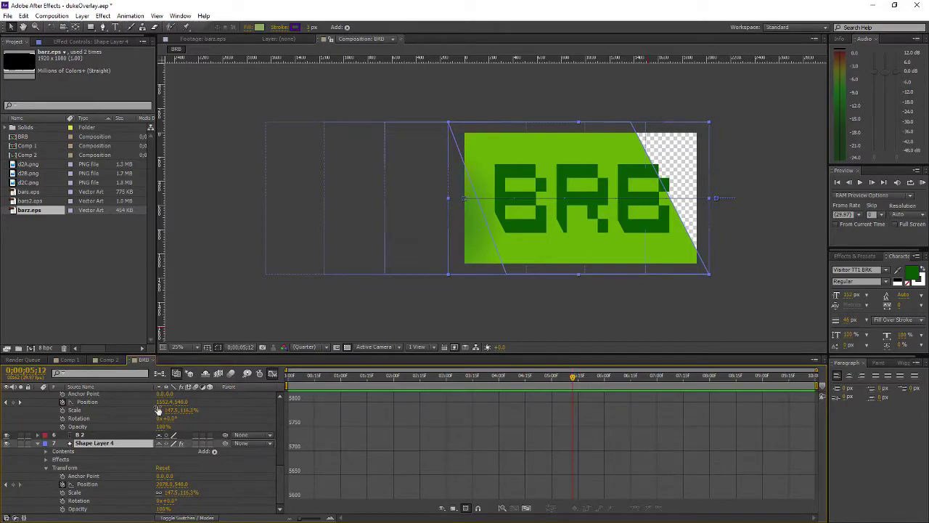
{"action": "left_click", "coordinate": [334, 378]}
{"action": "left_click", "coordinate": [436, 378]}
{"action": "left_click_drag", "start_coordinate": [454, 378], "coordinate": [519, 376]}
{"action": "left_click_drag", "start_coordinate": [392, 376], "coordinate": [514, 380]}
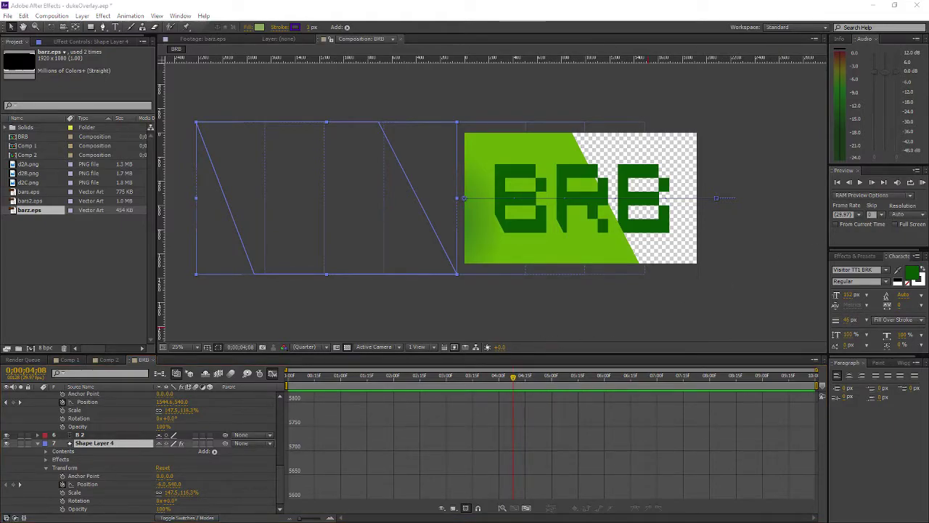
{"action": "mouse_move", "coordinate": [548, 376]}
{"action": "left_mouse_down"}
{"action": "mouse_move", "coordinate": [608, 377]}
{"action": "mouse_move", "coordinate": [520, 377]}
{"action": "mouse_move", "coordinate": [545, 377]}
{"action": "left_mouse_up"}
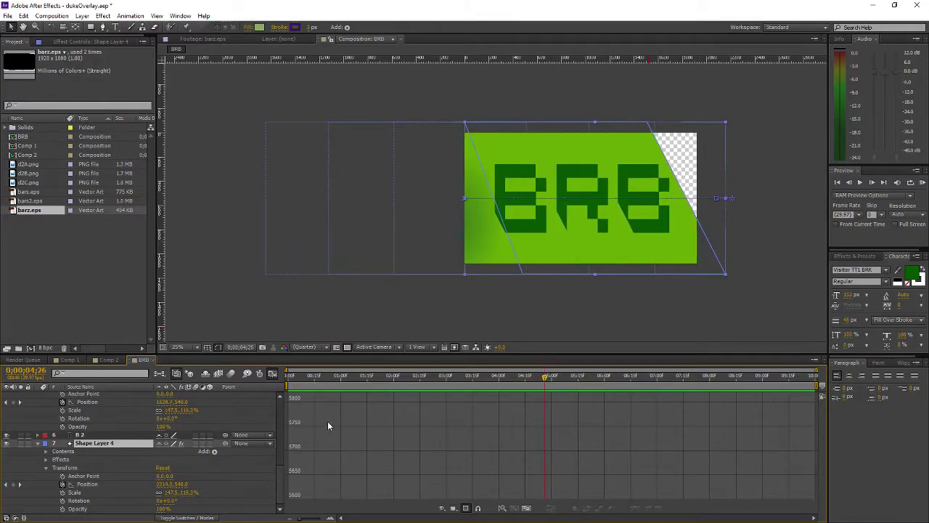
{"action": "left_click", "coordinate": [273, 374]}
Delete Shape Layer 4's last Position keyframe at 0;00;05;05.
{"action": "mouse_move", "coordinate": [546, 377]}
{"action": "left_mouse_down"}
{"action": "mouse_move", "coordinate": [517, 377]}
{"action": "mouse_move", "coordinate": [561, 378]}
{"action": "left_mouse_up"}
{"action": "key", "text": "alt+shift+p"}
{"action": "key", "text": "ctrl+z"}
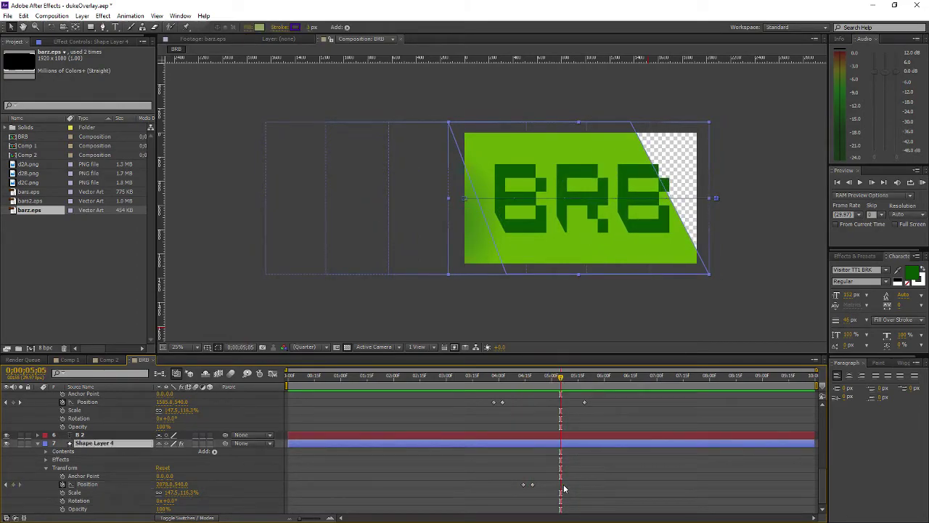
Add a Shape Layer 4 Position keyframe at 0;00;04;28 with X set to 2092 and check the following frame.
{"action": "left_click_drag", "start_coordinate": [509, 380], "coordinate": [547, 390]}
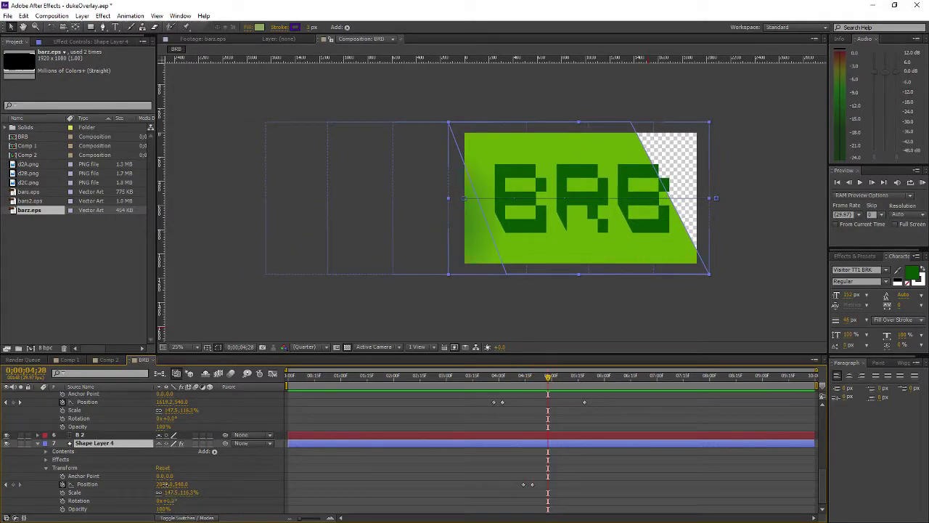
{"action": "left_click_drag", "start_coordinate": [164, 483], "coordinate": [222, 490]}
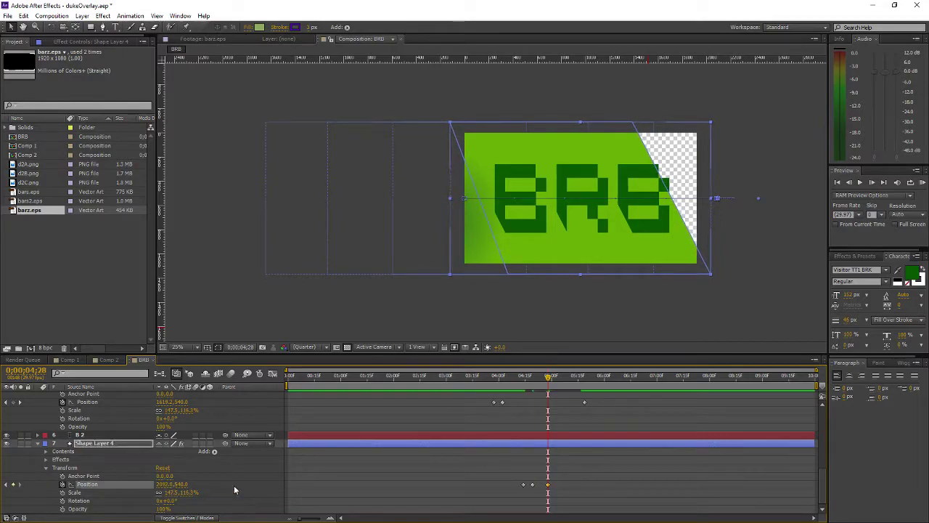
{"action": "mouse_move", "coordinate": [546, 379]}
{"action": "left_mouse_down"}
{"action": "mouse_move", "coordinate": [533, 379]}
{"action": "mouse_move", "coordinate": [596, 379]}
{"action": "mouse_move", "coordinate": [550, 383]}
{"action": "left_mouse_up"}
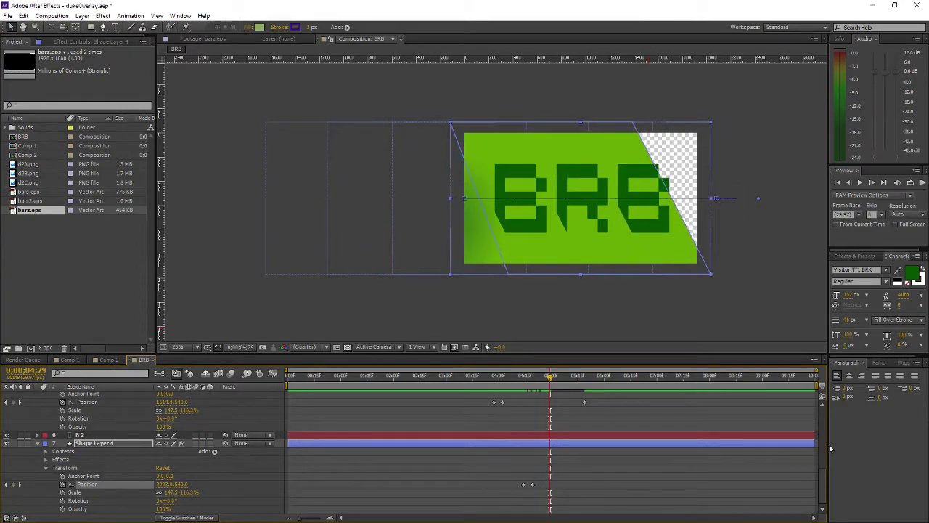
Undo the last Position keyframe edit on Shape Layer 4 and select its keyframe at 0;00;04;28.
{"action": "left_click_drag", "start_coordinate": [551, 377], "coordinate": [633, 404]}
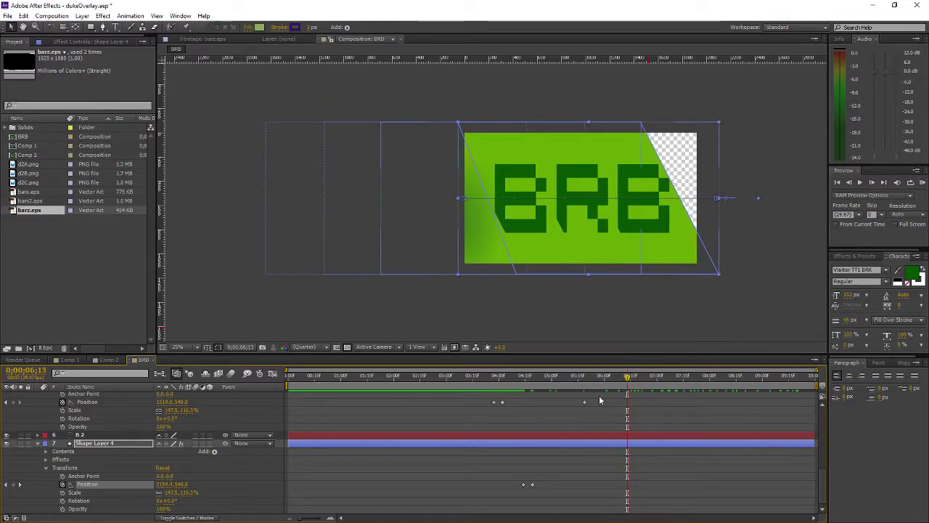
{"action": "key", "text": "ctrl+z"}
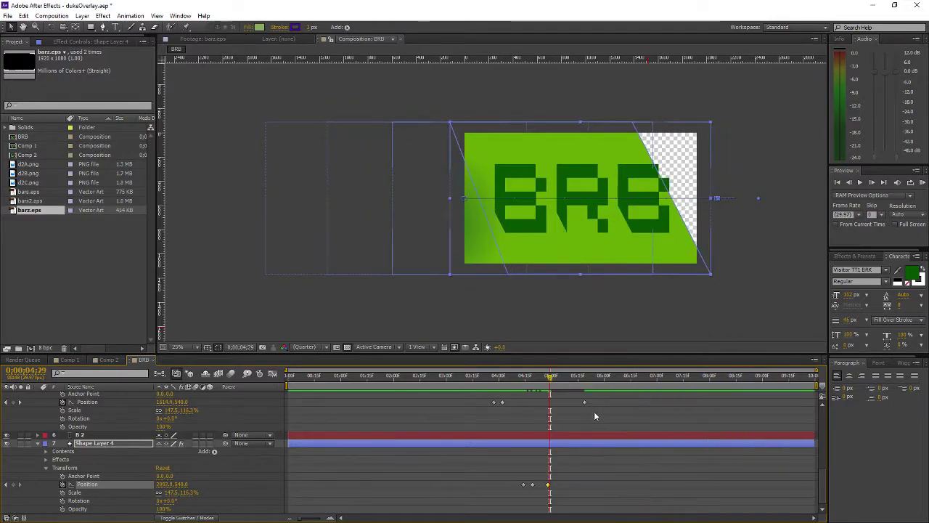
{"action": "left_click", "coordinate": [572, 493]}
{"action": "left_click", "coordinate": [548, 485]}
Open the Graph Editor for Shape Layer 4 and examine the speed range of its Position curve at different zoom levels.
{"action": "left_click", "coordinate": [272, 374]}
{"action": "scroll", "coordinate": [556, 466], "scroll_direction": "up", "scroll_amount": 5}
{"action": "scroll", "coordinate": [557, 461], "scroll_direction": "up", "scroll_amount": 5}
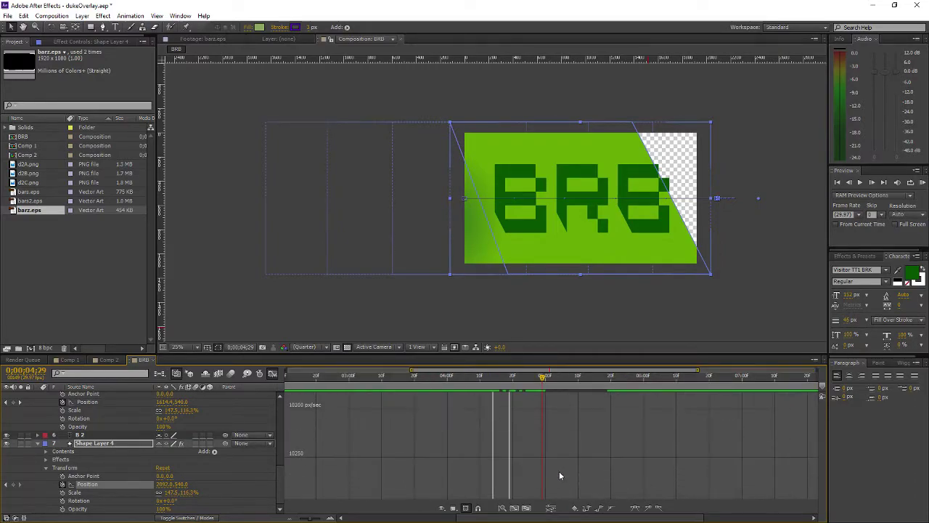
{"action": "scroll", "coordinate": [565, 460], "scroll_direction": "up", "scroll_amount": 3}
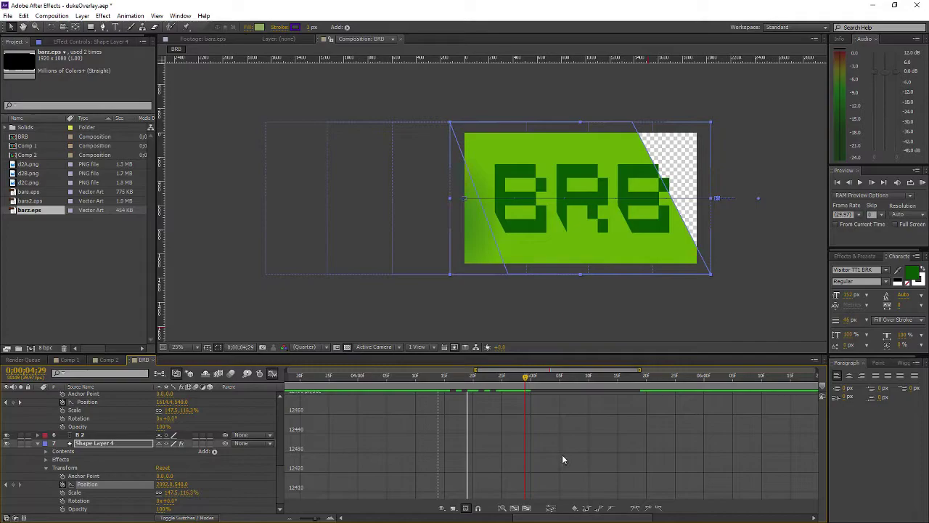
{"action": "scroll", "coordinate": [473, 429], "scroll_direction": "down", "scroll_amount": 5}
{"action": "scroll", "coordinate": [544, 447], "scroll_direction": "down", "scroll_amount": 2}
{"action": "scroll", "coordinate": [539, 440], "scroll_direction": "down", "scroll_amount": 8}
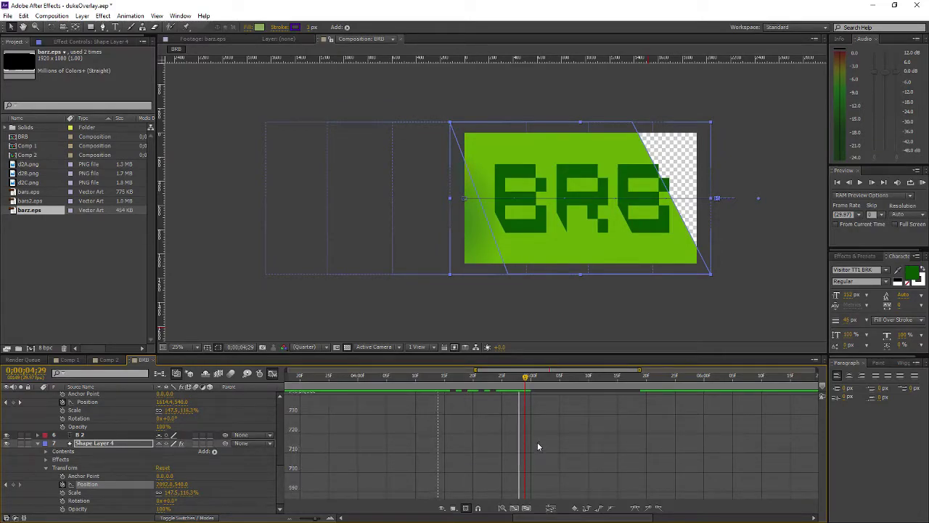
{"action": "left_click_drag", "start_coordinate": [311, 518], "coordinate": [297, 520]}
{"action": "scroll", "coordinate": [558, 431], "scroll_direction": "down", "scroll_amount": 2}
{"action": "scroll", "coordinate": [554, 427], "scroll_direction": "up", "scroll_amount": 1}
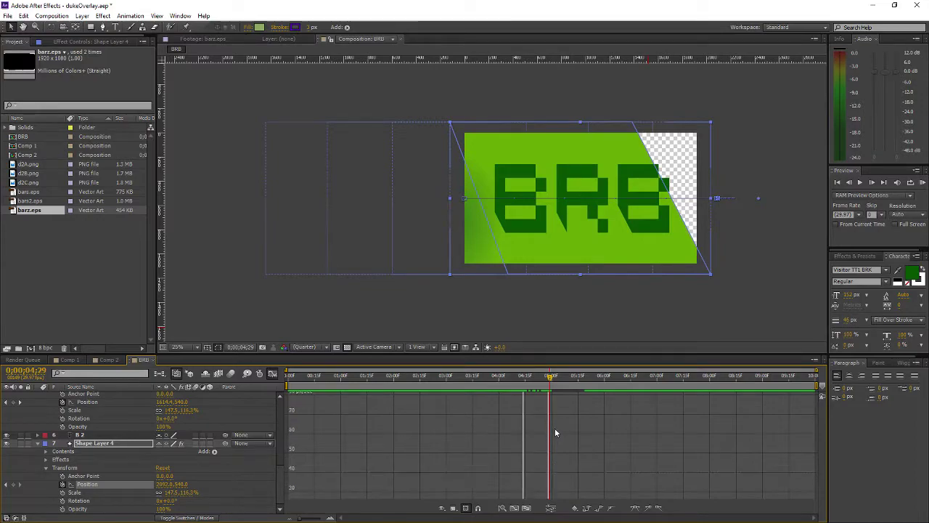
{"action": "scroll", "coordinate": [558, 431], "scroll_direction": "up", "scroll_amount": 1}
{"action": "scroll", "coordinate": [561, 434], "scroll_direction": "up", "scroll_amount": 1}
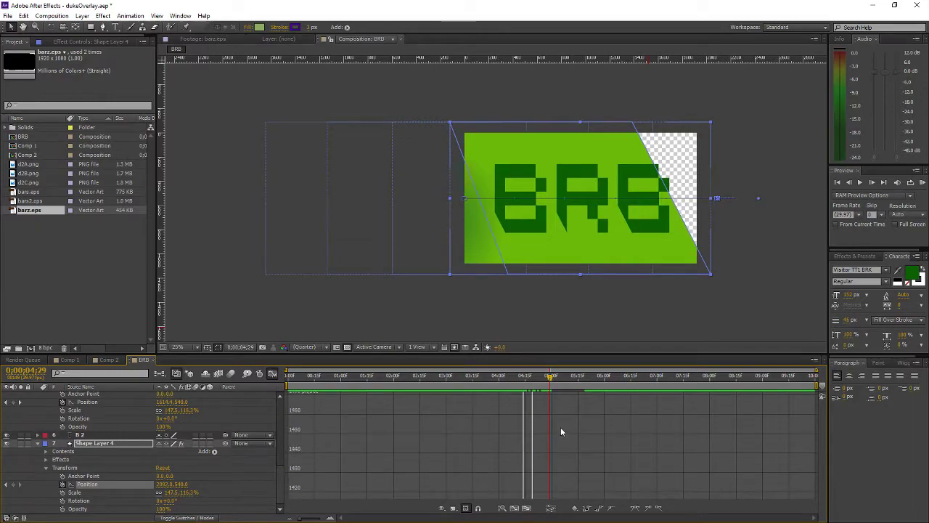
{"action": "scroll", "coordinate": [561, 428], "scroll_direction": "down", "scroll_amount": 1}
Try moving Shape Layer 4's last Position keyframe in the speed graph to shortly after 0;00;06;00 and scrub to check the slide.
{"action": "mouse_move", "coordinate": [534, 438]}
{"action": "left_mouse_down"}
{"action": "mouse_move", "coordinate": [539, 456]}
{"action": "mouse_move", "coordinate": [538, 422]}
{"action": "left_mouse_up"}
{"action": "left_click_drag", "start_coordinate": [471, 378], "coordinate": [548, 379]}
{"action": "mouse_move", "coordinate": [546, 436]}
{"action": "left_click_drag", "start_coordinate": [549, 440], "coordinate": [617, 436]}
{"action": "left_click", "coordinate": [524, 378]}
{"action": "left_click_drag", "start_coordinate": [527, 378], "coordinate": [567, 399]}
{"action": "scroll", "coordinate": [585, 436], "scroll_direction": "down", "scroll_amount": 3}
{"action": "scroll", "coordinate": [585, 435], "scroll_direction": "up", "scroll_amount": 2}
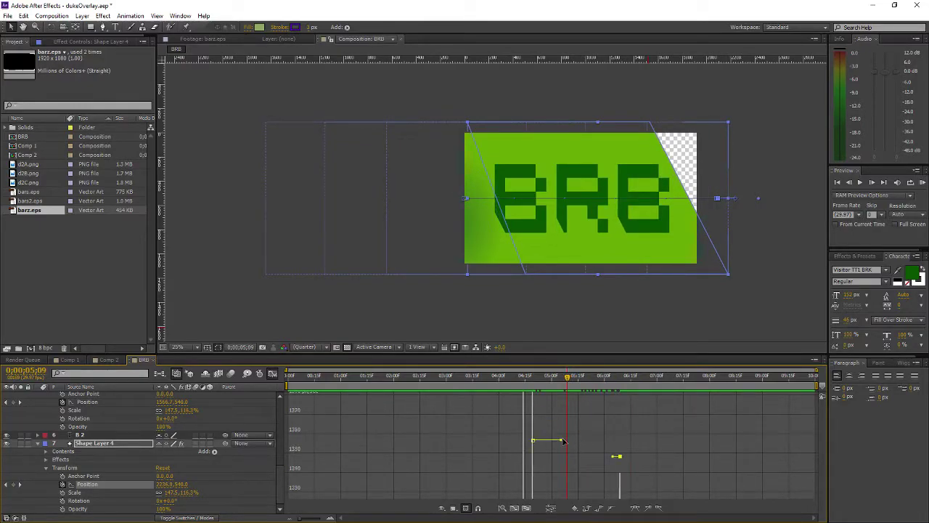
Try reshaping the speed curve between Shape Layer 4's last two Position keyframes by adjusting their easing handles.
{"action": "mouse_move", "coordinate": [561, 442]}
{"action": "left_mouse_down"}
{"action": "mouse_move", "coordinate": [533, 444]}
{"action": "mouse_move", "coordinate": [549, 452]}
{"action": "left_mouse_up"}
{"action": "left_click_drag", "start_coordinate": [615, 458], "coordinate": [583, 454]}
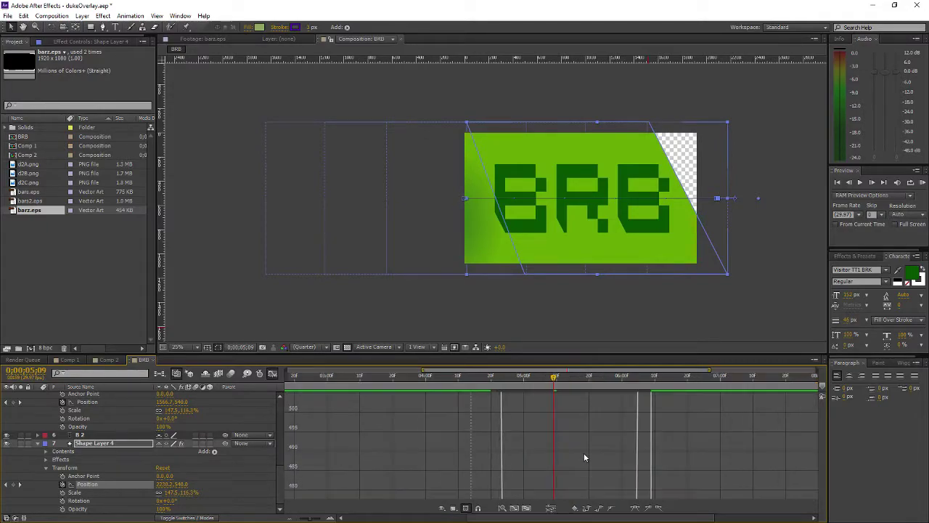
{"action": "scroll", "coordinate": [583, 450], "scroll_direction": "up", "scroll_amount": 3}
{"action": "scroll", "coordinate": [584, 456], "scroll_direction": "down", "scroll_amount": 3}
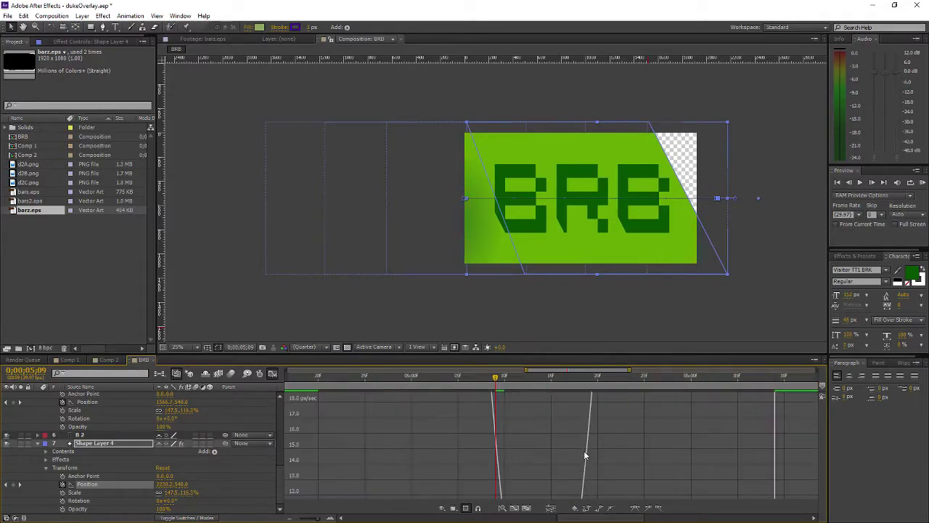
{"action": "left_click", "coordinate": [289, 518]}
{"action": "scroll", "coordinate": [628, 456], "scroll_direction": "up", "scroll_amount": 5}
{"action": "scroll", "coordinate": [617, 456], "scroll_direction": "down", "scroll_amount": 3}
{"action": "mouse_move", "coordinate": [577, 461]}
{"action": "left_click_drag", "start_coordinate": [577, 462], "coordinate": [573, 430]}
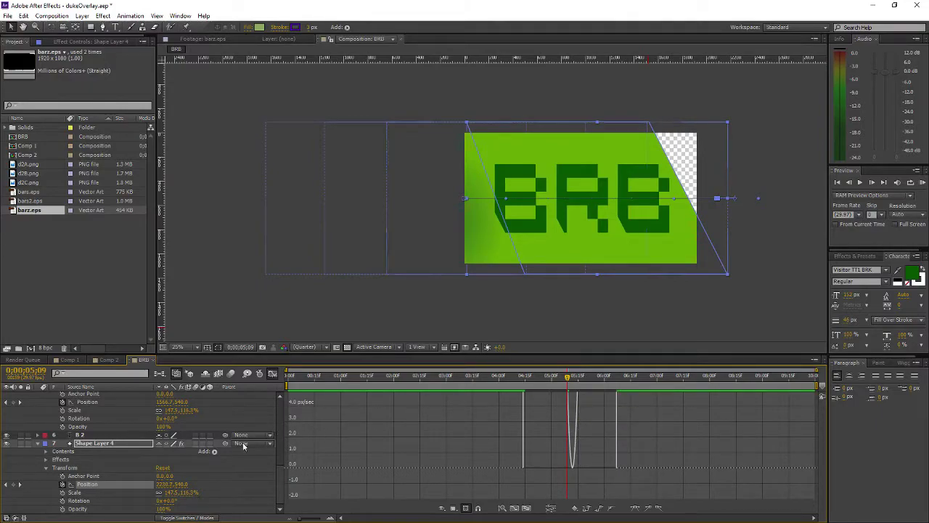
Return to the keyframe view, delete Shape Layer 4's last two Position keyframes, and check the layer by toggling its visibility.
{"action": "left_click", "coordinate": [273, 373]}
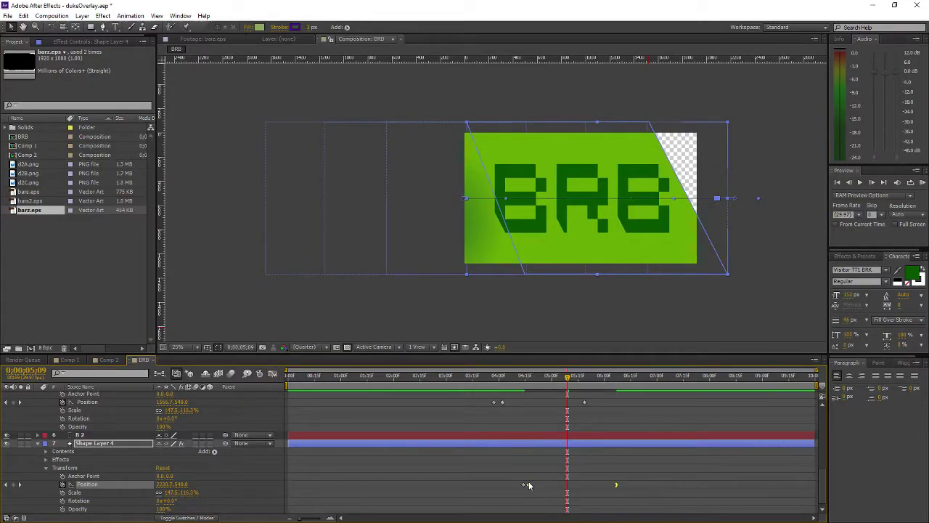
{"action": "key", "text": "Delete"}
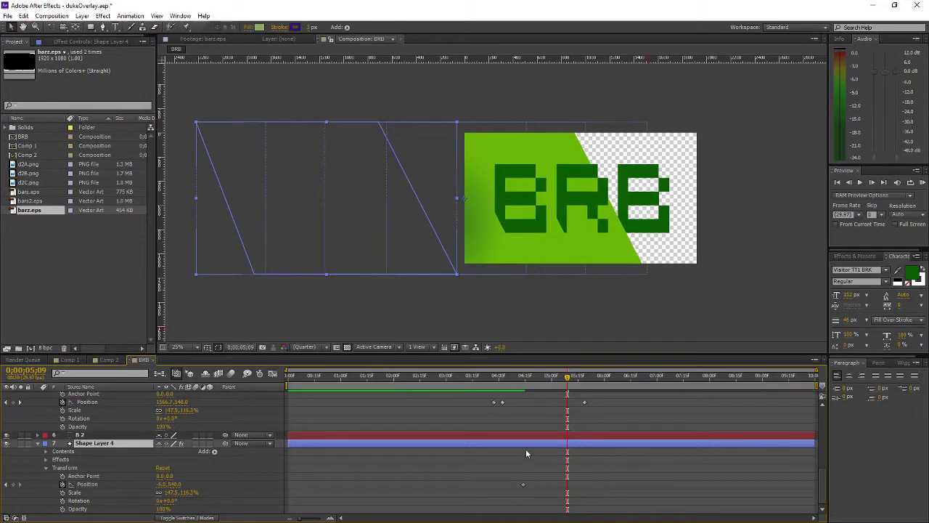
{"action": "left_click_drag", "start_coordinate": [520, 380], "coordinate": [525, 380]}
{"action": "left_click", "coordinate": [5, 443]}
{"action": "left_click", "coordinate": [5, 443]}
Add a Shape Layer 4 Position keyframe at 0;00;04;20 with X set to about 1990.
{"action": "left_click", "coordinate": [534, 378]}
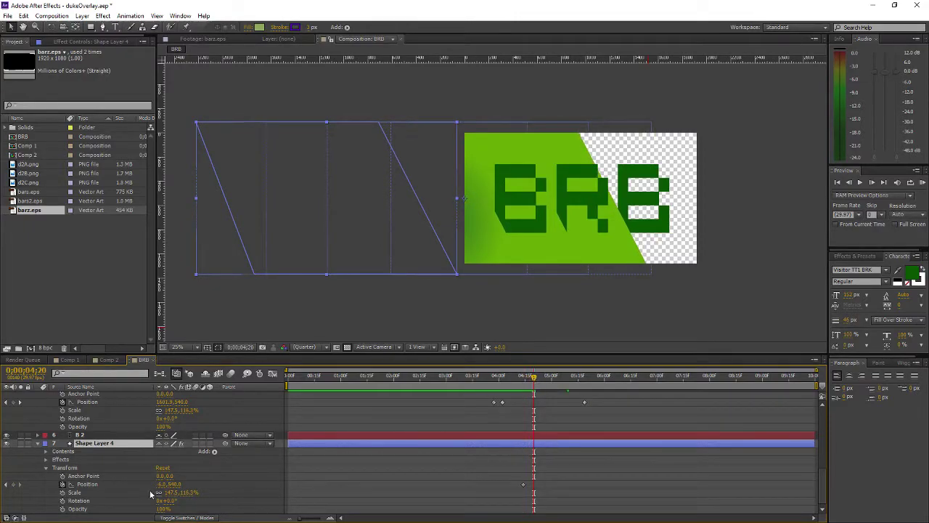
{"action": "left_click_drag", "start_coordinate": [161, 487], "coordinate": [394, 486]}
{"action": "key", "text": "Return"}
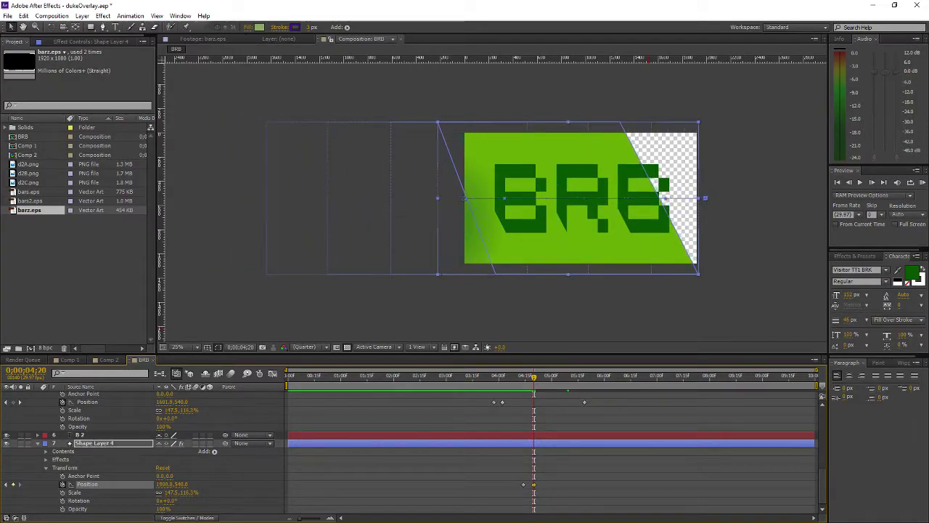
Add a Shape Layer 4 Position keyframe at 0;00;06;00 with X set to 2007 and scrub through the slide.
{"action": "key", "text": "space"}
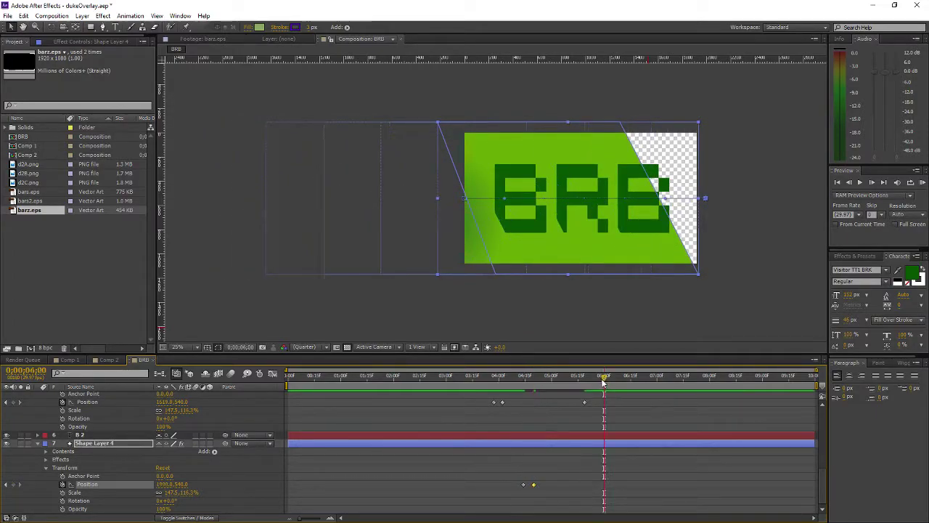
{"action": "left_click_drag", "start_coordinate": [161, 485], "coordinate": [386, 476]}
{"action": "left_click_drag", "start_coordinate": [520, 385], "coordinate": [554, 377]}
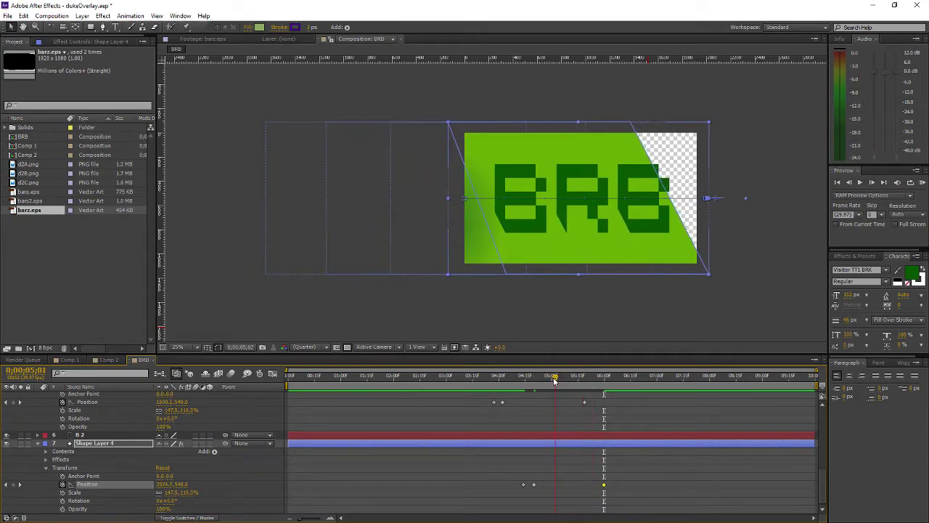
Try shifting Shape Layer 4's last Position keyframe earlier in stages to about 0;00;05;08, previewing the motion.
{"action": "left_click_drag", "start_coordinate": [603, 485], "coordinate": [592, 484]}
{"action": "left_click_drag", "start_coordinate": [530, 378], "coordinate": [571, 393]}
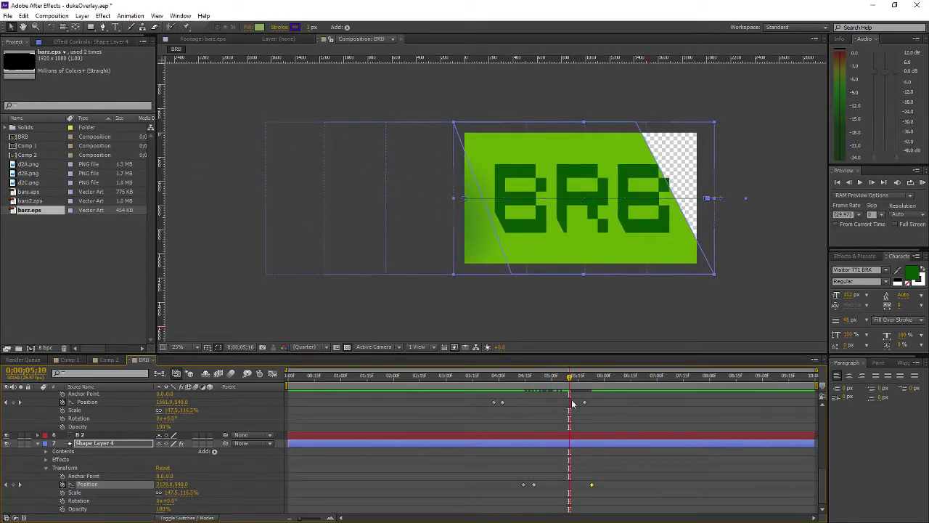
{"action": "left_click_drag", "start_coordinate": [593, 486], "coordinate": [574, 485]}
{"action": "left_click_drag", "start_coordinate": [507, 383], "coordinate": [588, 417]}
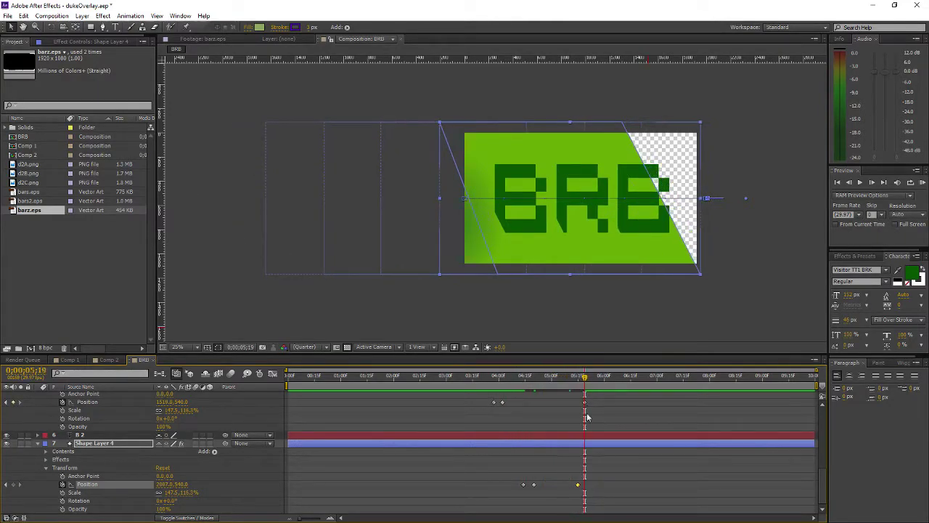
{"action": "left_click", "coordinate": [574, 485]}
{"action": "left_click_drag", "start_coordinate": [585, 379], "coordinate": [558, 381]}
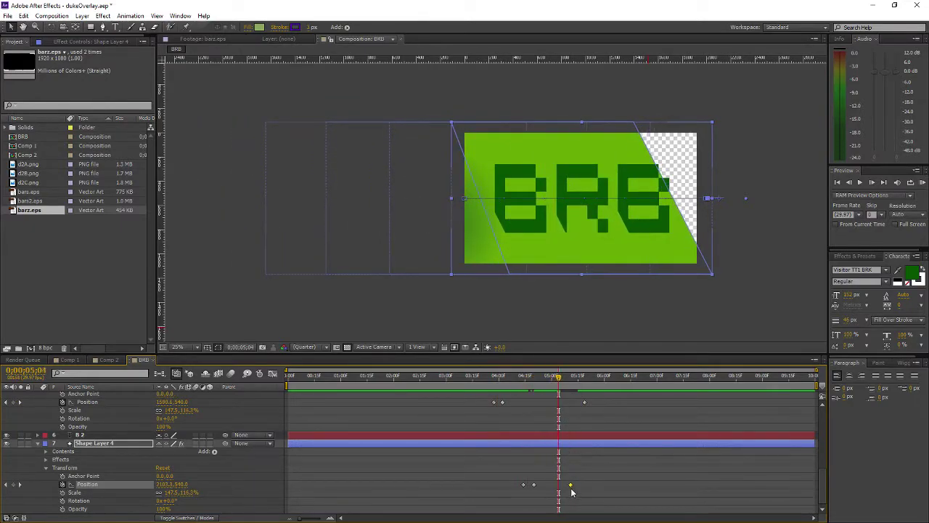
{"action": "left_click_drag", "start_coordinate": [571, 485], "coordinate": [566, 484]}
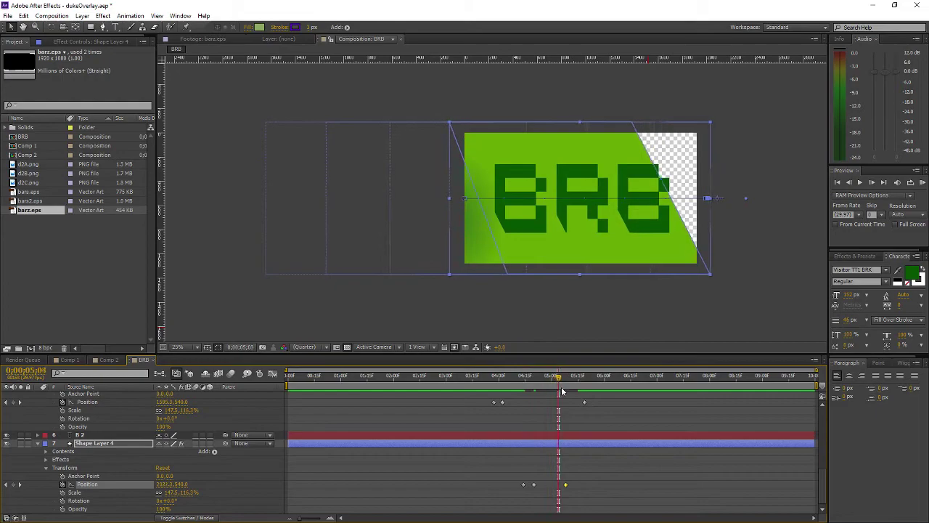
{"action": "left_click", "coordinate": [486, 378]}
{"action": "key", "text": "space"}
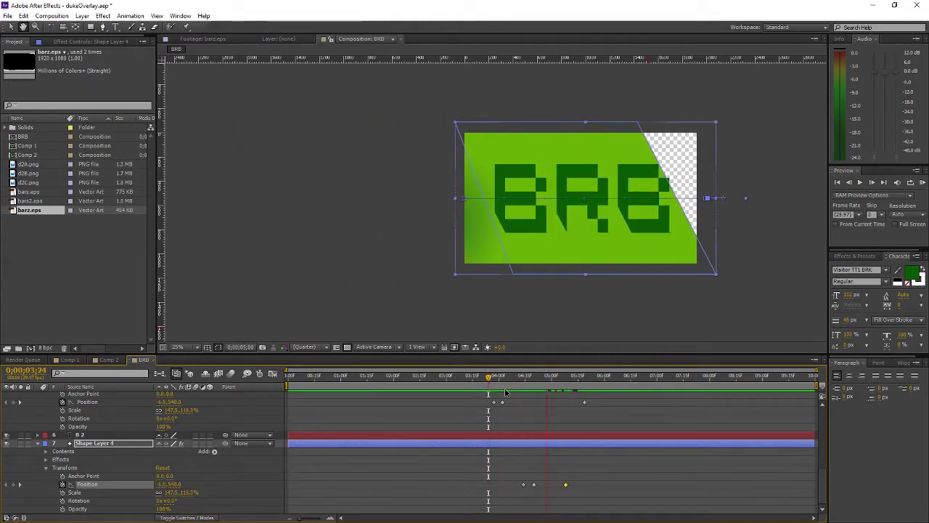
{"action": "key", "text": "space"}
Move Shape Layer 4's last Position keyframe to 0;00;05;14 and play back the slide.
{"action": "left_click_drag", "start_coordinate": [567, 486], "coordinate": [577, 486]}
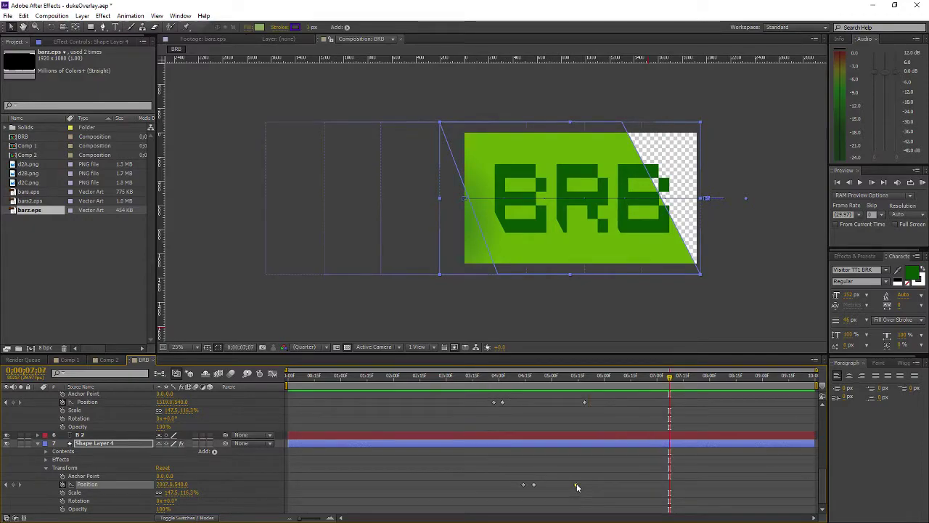
{"action": "left_click", "coordinate": [466, 378]}
{"action": "key", "text": "space"}
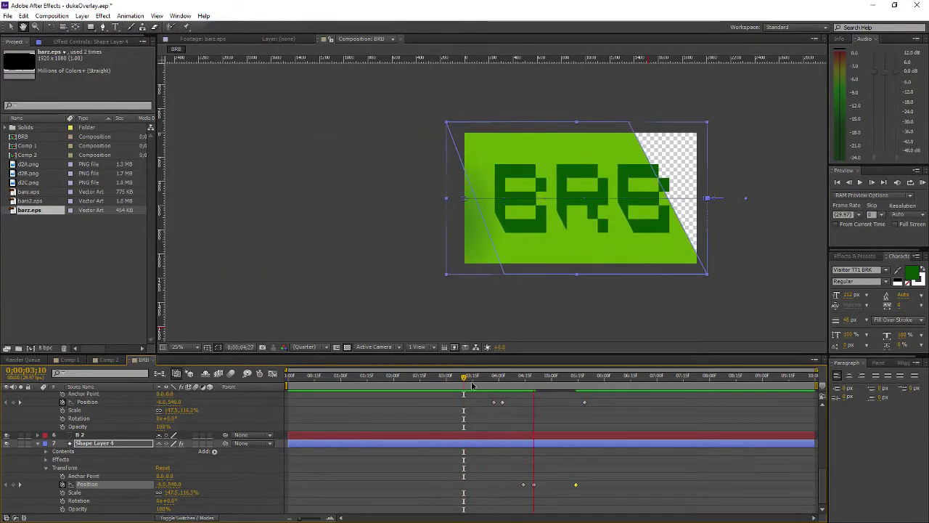
{"action": "left_click", "coordinate": [460, 378]}
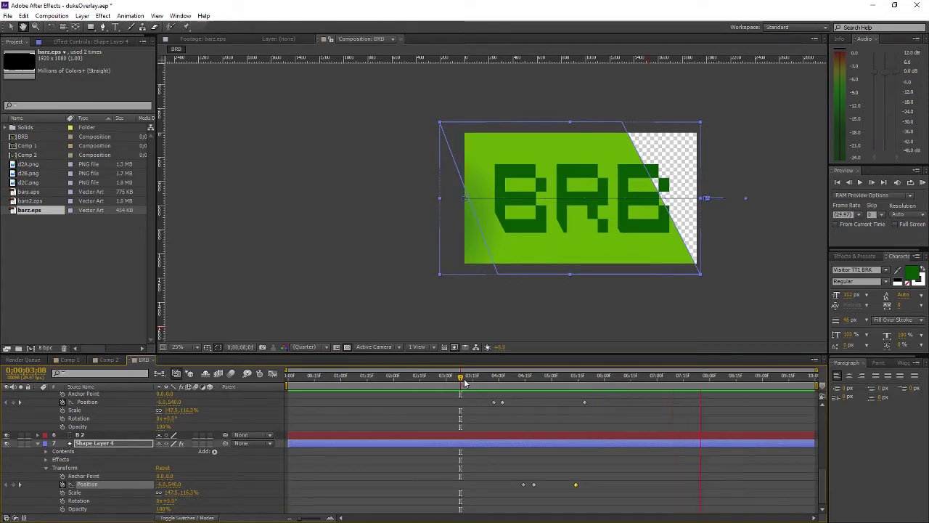
{"action": "key", "text": "space"}
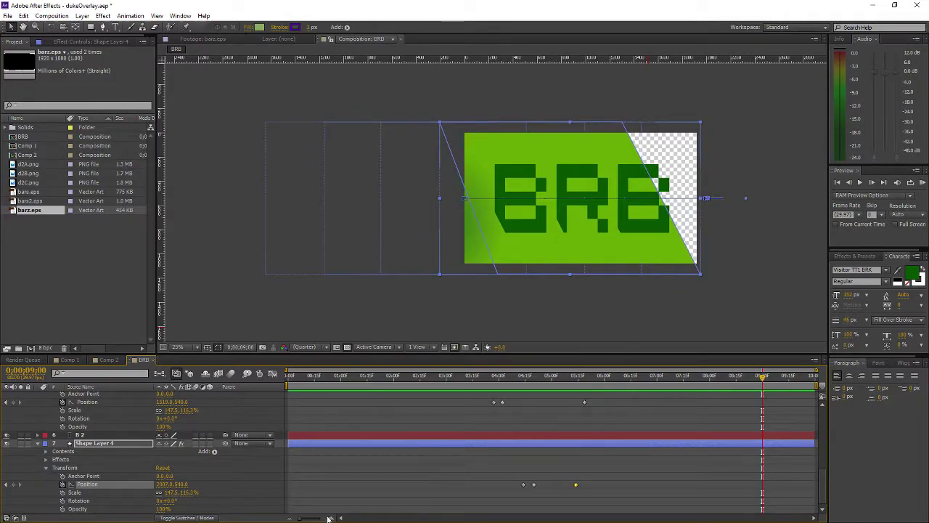
{"action": "key", "text": "ctrl+d"}
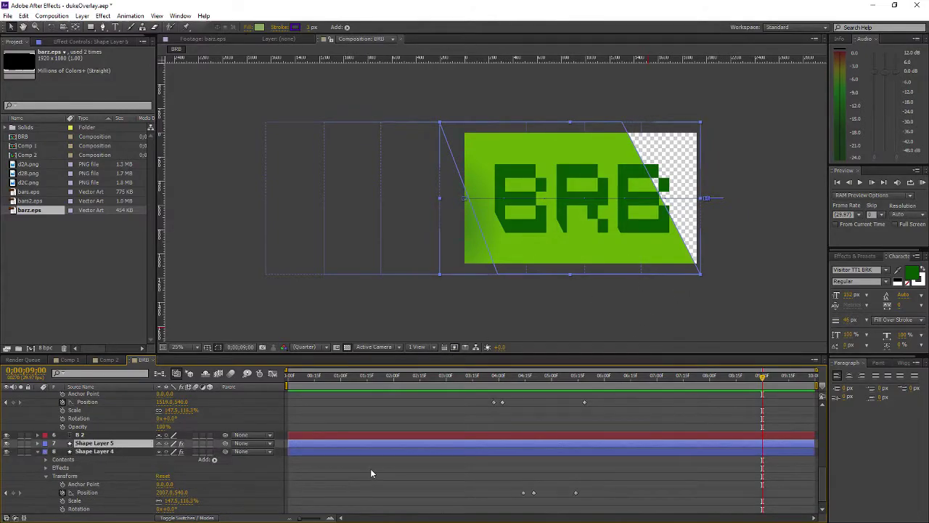
{"action": "left_click", "coordinate": [106, 443]}
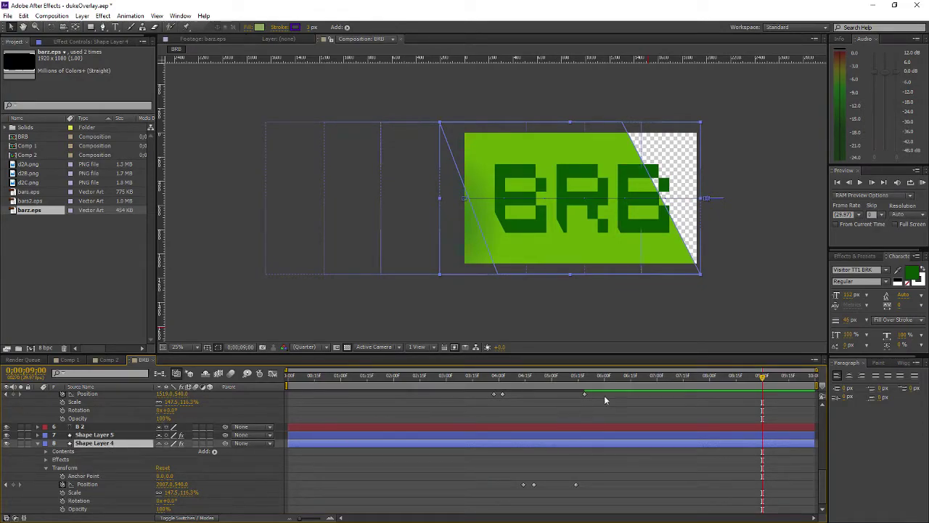
{"action": "mouse_move", "coordinate": [495, 377]}
{"action": "left_mouse_down"}
{"action": "mouse_move", "coordinate": [651, 378]}
{"action": "mouse_move", "coordinate": [478, 379]}
{"action": "mouse_move", "coordinate": [497, 379]}
{"action": "left_mouse_up"}
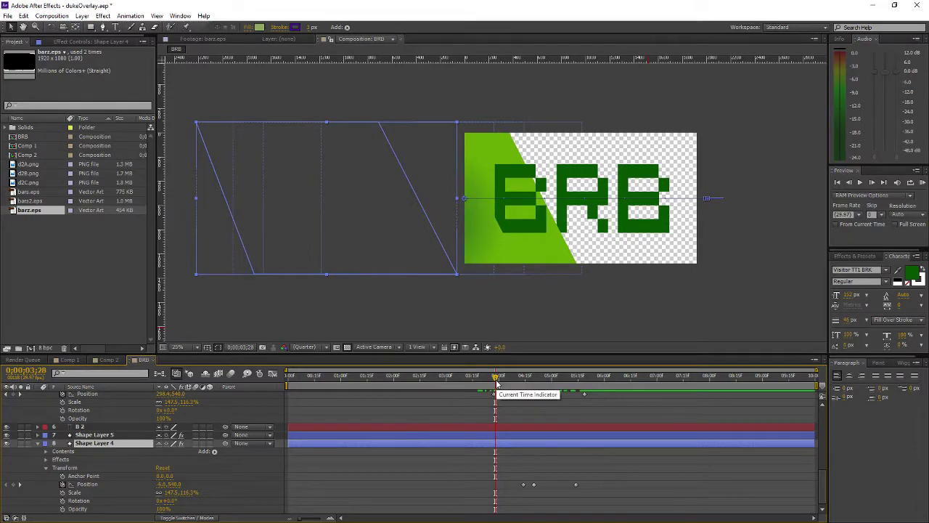
{"action": "key", "text": "ctrl+z"}
{"action": "key", "text": "ctrl+z"}
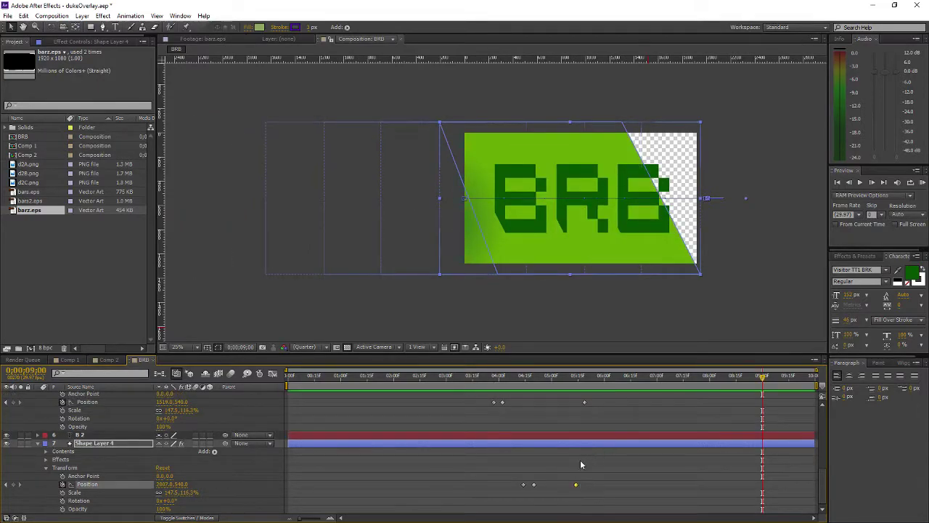
Increase the Position X of Shape Layer 4's keyframe at 0;00;04;20 so the shape slides well past the frame's right edge.
{"action": "left_click", "coordinate": [6, 495]}
{"action": "left_click", "coordinate": [5, 485]}
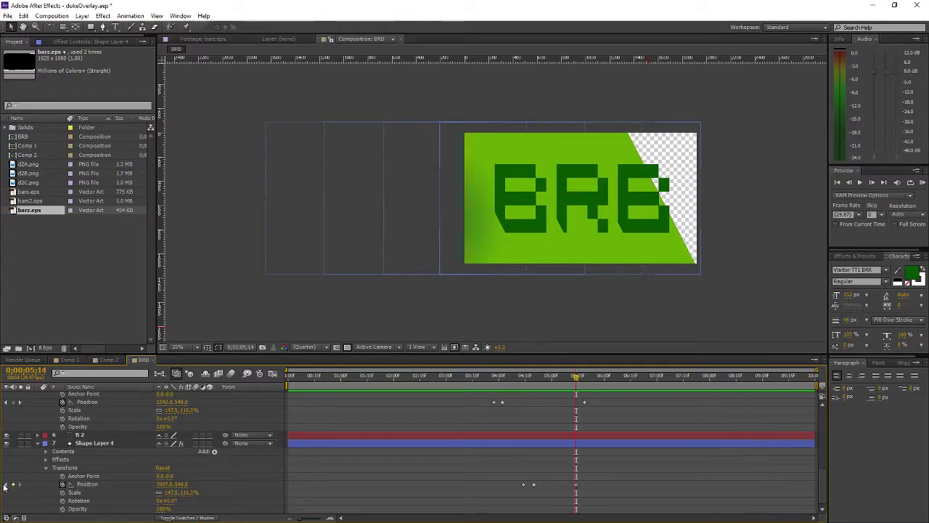
{"action": "left_click", "coordinate": [5, 484]}
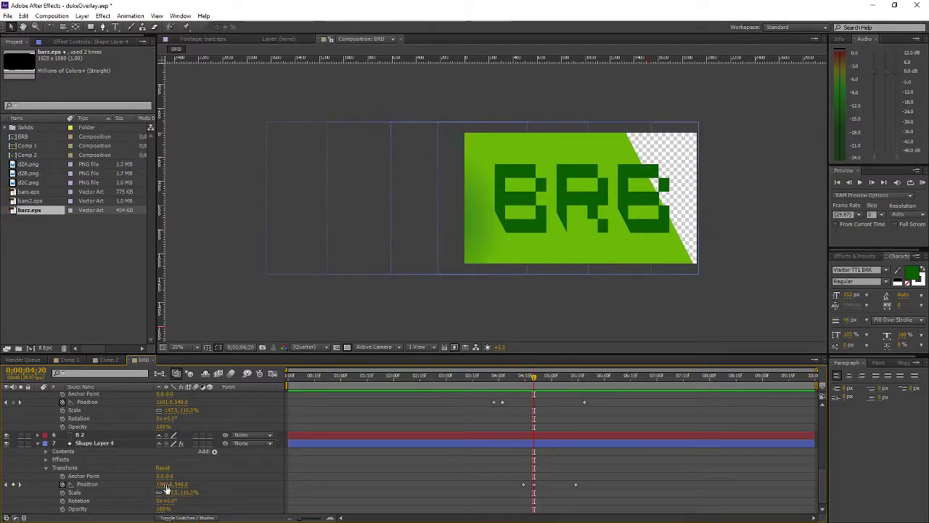
{"action": "left_click_drag", "start_coordinate": [166, 488], "coordinate": [460, 483]}
Set Shape Layer 4's Position X at 0;00;05;14 to 2617 and play back the animation from 0;00;00;18.
{"action": "key", "text": "KP_0"}
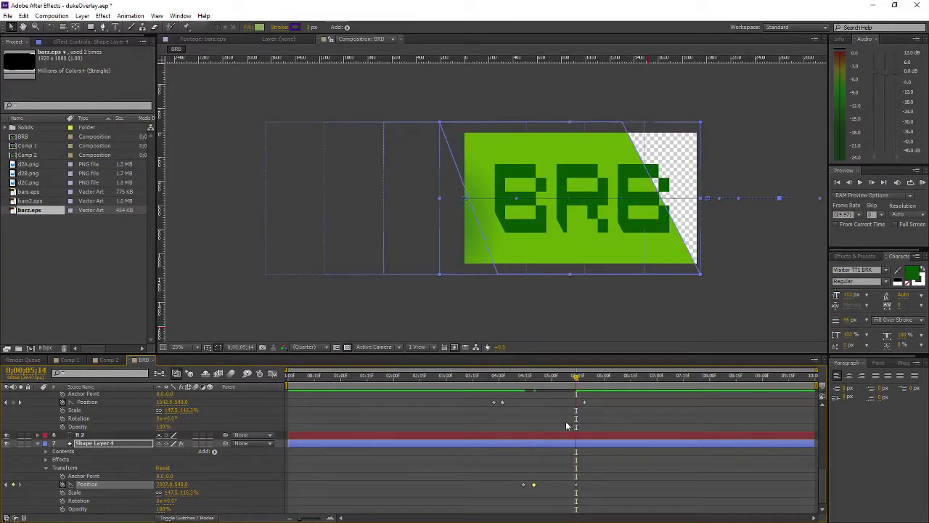
{"action": "left_click_drag", "start_coordinate": [162, 488], "coordinate": [454, 487]}
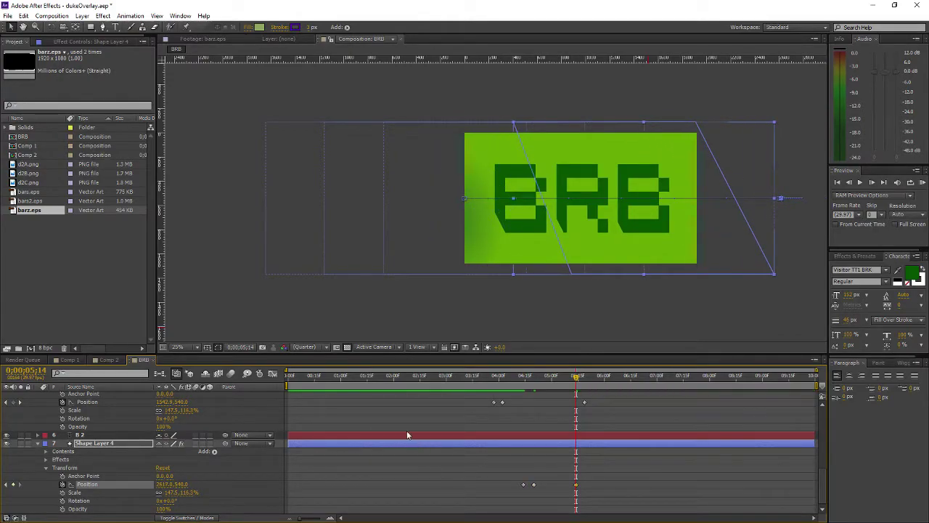
{"action": "left_click", "coordinate": [319, 376]}
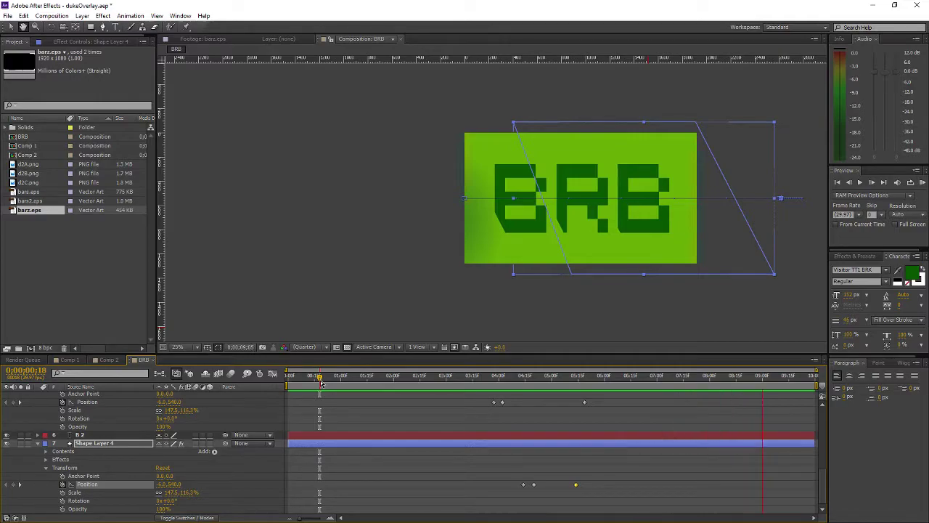
Set Shape Layer 3's Position X at 0;00;04;02 to 1572 and play back the animation from 0;00;00;28.
{"action": "left_click", "coordinate": [20, 402]}
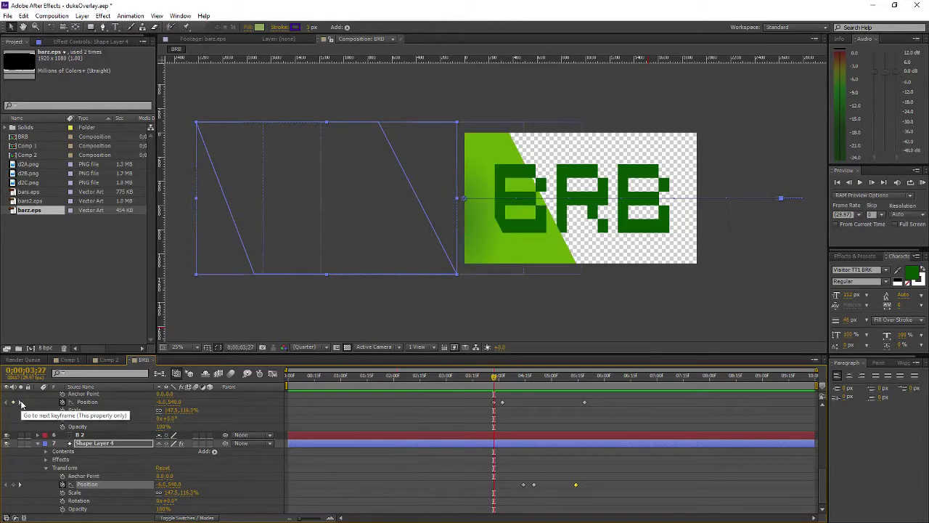
{"action": "left_click", "coordinate": [20, 402]}
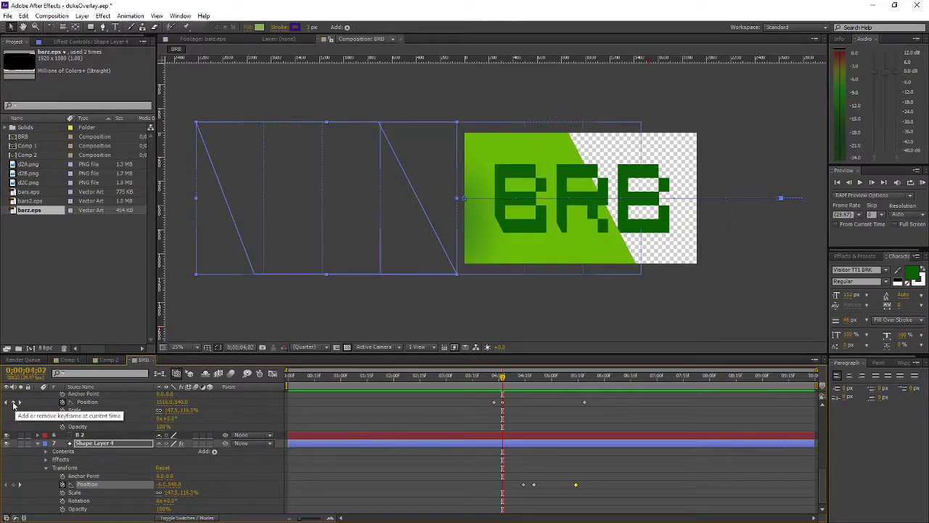
{"action": "scroll", "coordinate": [68, 423], "scroll_direction": "up", "scroll_amount": 2}
{"action": "scroll", "coordinate": [68, 423], "scroll_direction": "up", "scroll_amount": 2}
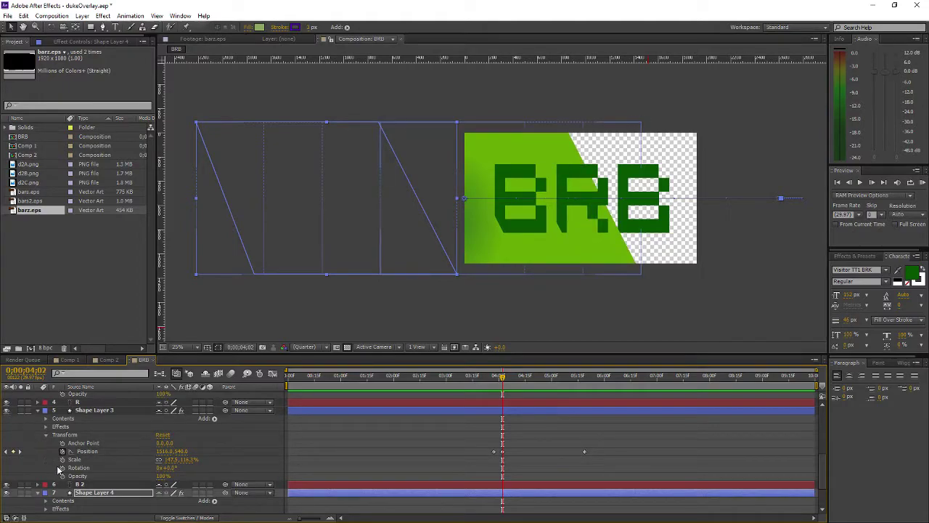
{"action": "left_click_drag", "start_coordinate": [162, 451], "coordinate": [187, 456]}
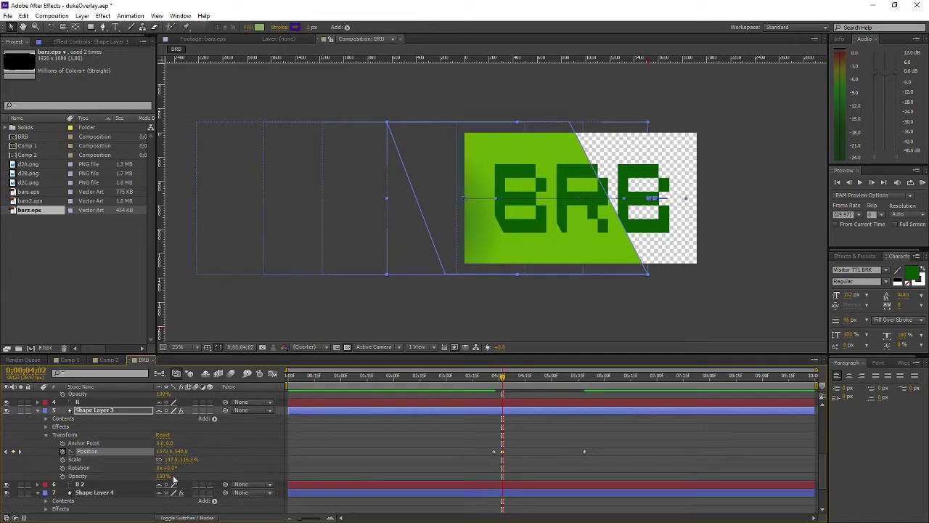
{"action": "left_click", "coordinate": [19, 453]}
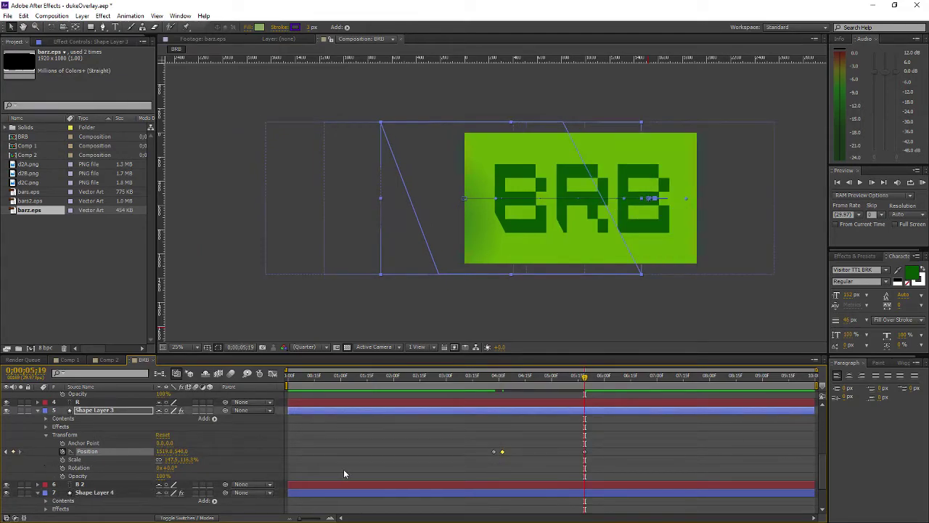
{"action": "left_click", "coordinate": [339, 378]}
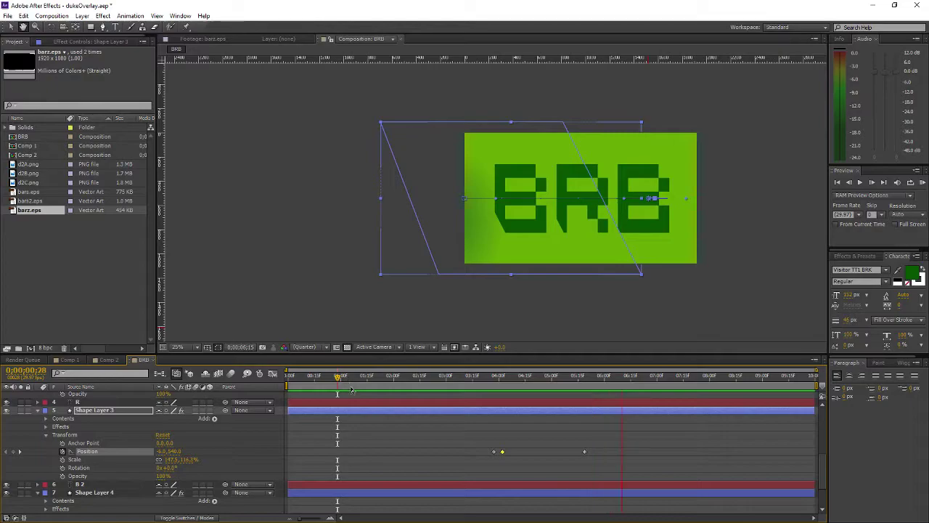
Set Shape Layer 2's Position X at its 0;00;03;15 keyframe to 1056.
{"action": "scroll", "coordinate": [407, 436], "scroll_direction": "up", "scroll_amount": 2}
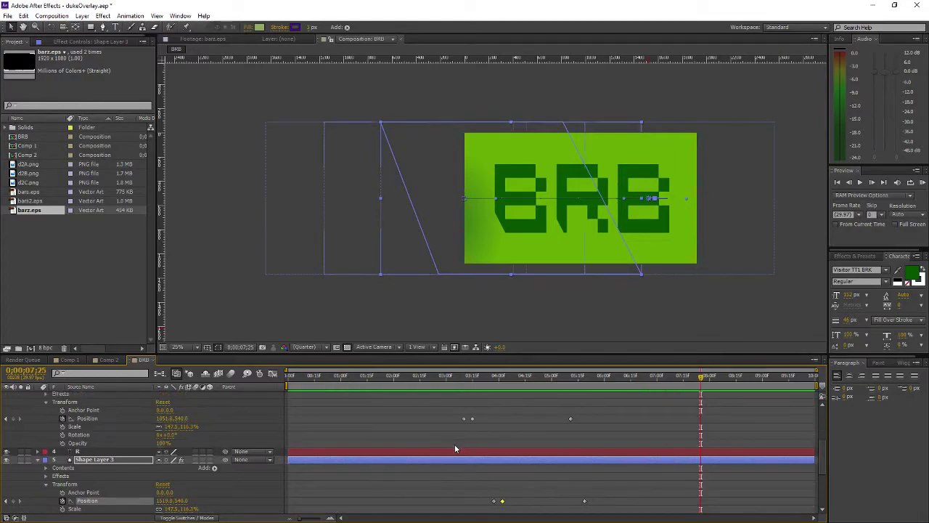
{"action": "scroll", "coordinate": [457, 444], "scroll_direction": "up", "scroll_amount": 1}
{"action": "left_click", "coordinate": [476, 377]}
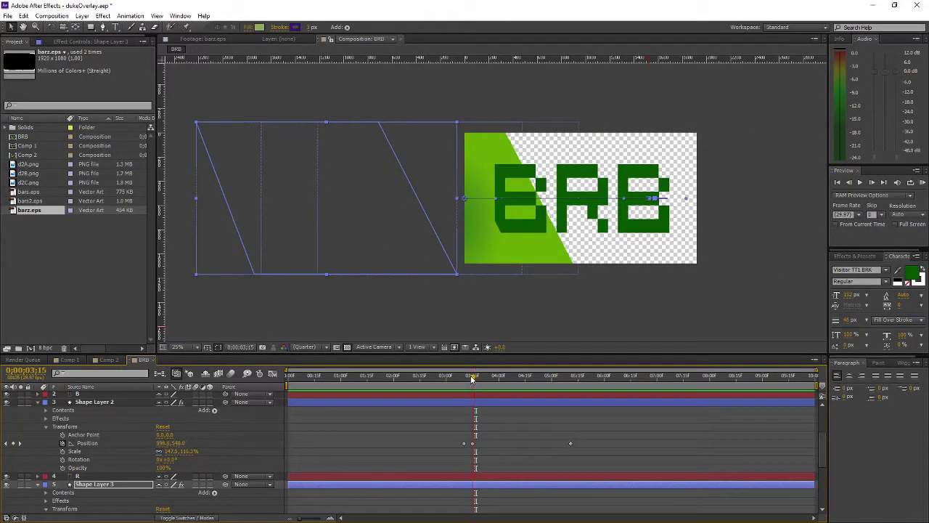
{"action": "left_click_drag", "start_coordinate": [166, 442], "coordinate": [252, 440]}
Increase Shape Layer 1's Position X at 0;00;03;00 to about 559 and play back the animation from 0;00;00;12.
{"action": "left_click_drag", "start_coordinate": [477, 381], "coordinate": [445, 380]}
{"action": "scroll", "coordinate": [502, 435], "scroll_direction": "up", "scroll_amount": 2}
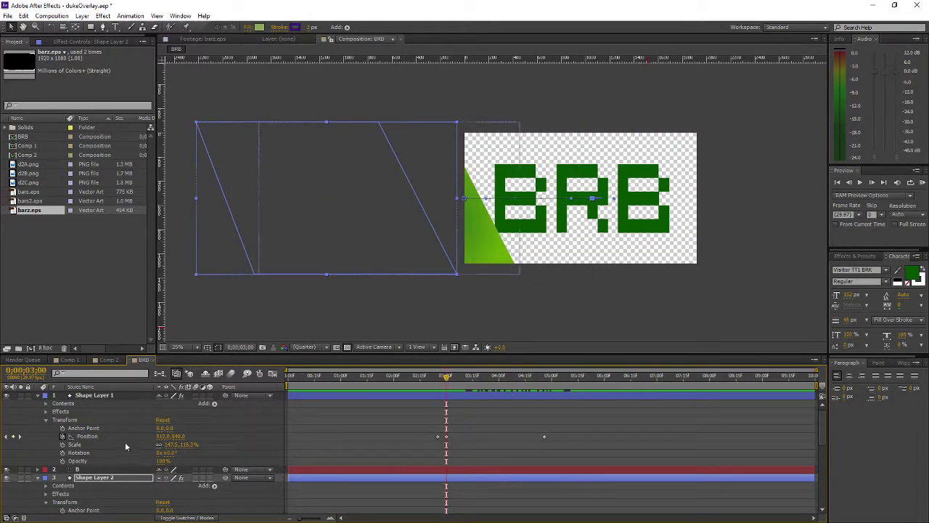
{"action": "left_click_drag", "start_coordinate": [162, 441], "coordinate": [181, 439]}
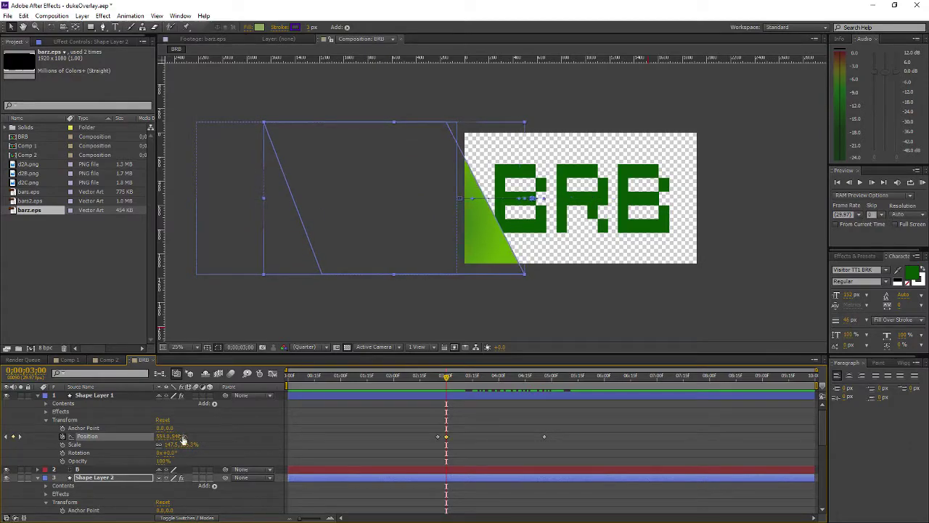
{"action": "left_click", "coordinate": [309, 376]}
{"action": "key", "text": "space"}
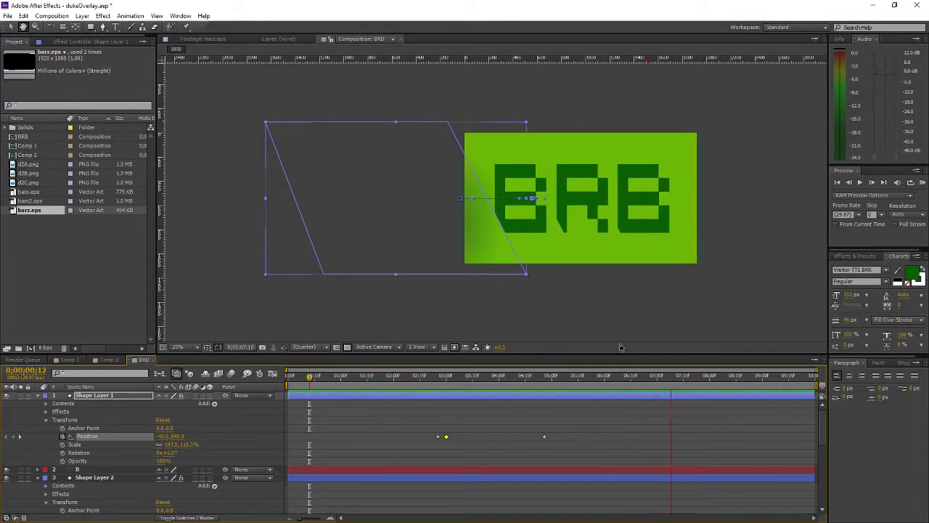
Increase Shape Layer 1's Position X at its last keyframe, 0;00;04;26, to about 589.
{"action": "left_click", "coordinate": [543, 377]}
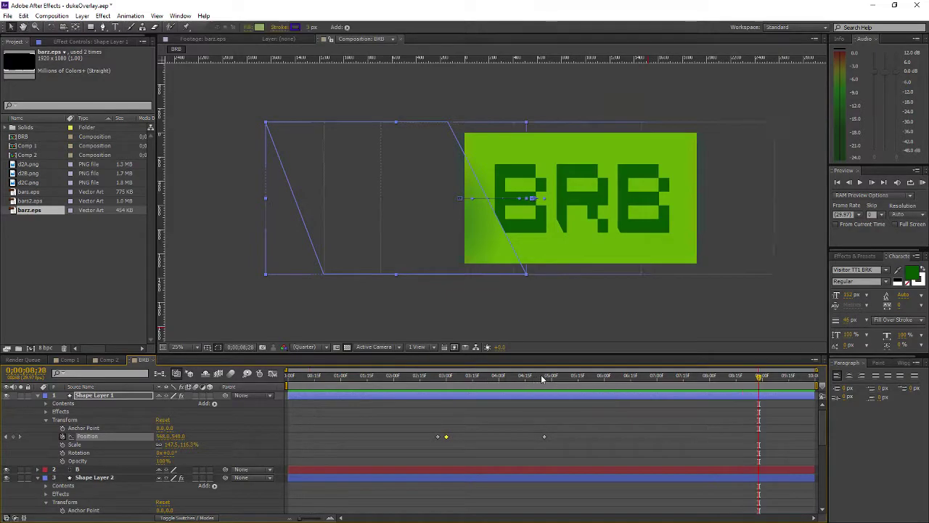
{"action": "left_click_drag", "start_coordinate": [544, 379], "coordinate": [548, 381]}
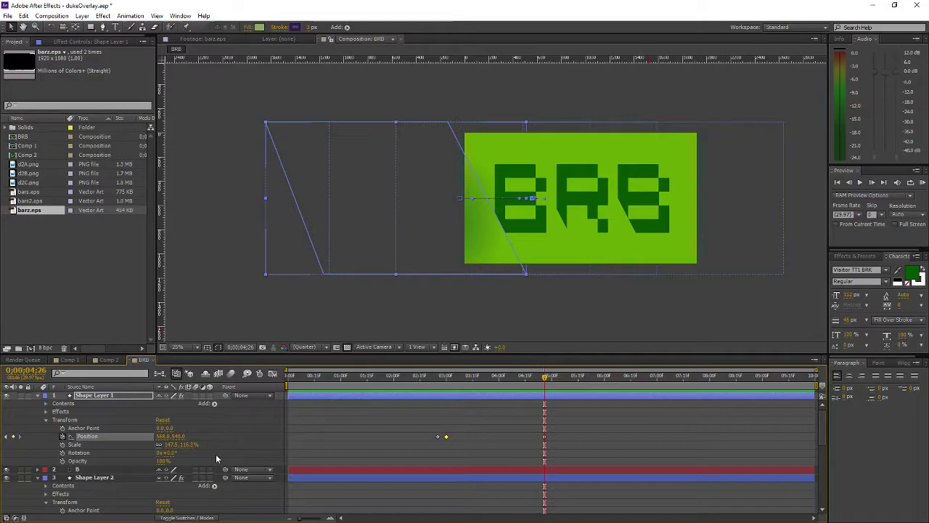
{"action": "left_click_drag", "start_coordinate": [165, 436], "coordinate": [489, 420]}
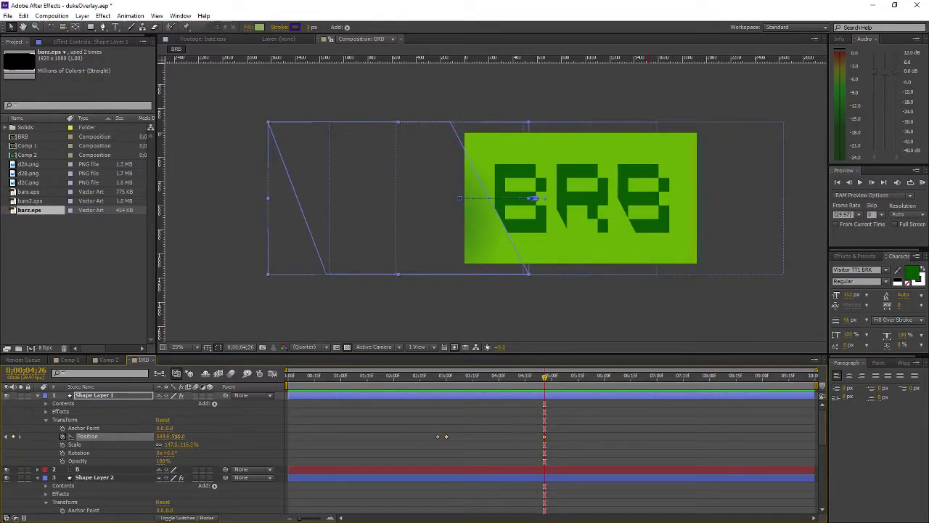
Set Shape Layer 2's Position X at its last keyframe, 0;00;05;11, to 1101.
{"action": "scroll", "coordinate": [508, 416], "scroll_direction": "down", "scroll_amount": 5}
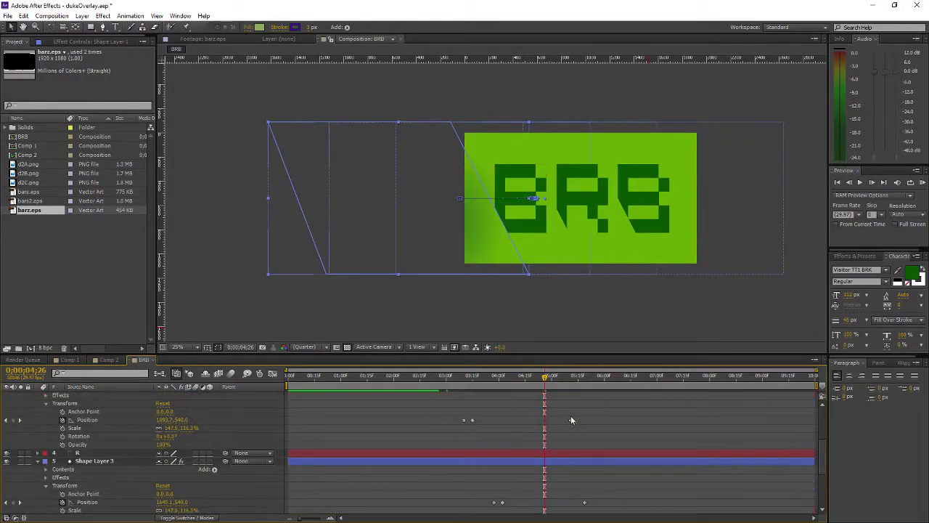
{"action": "left_click", "coordinate": [20, 420]}
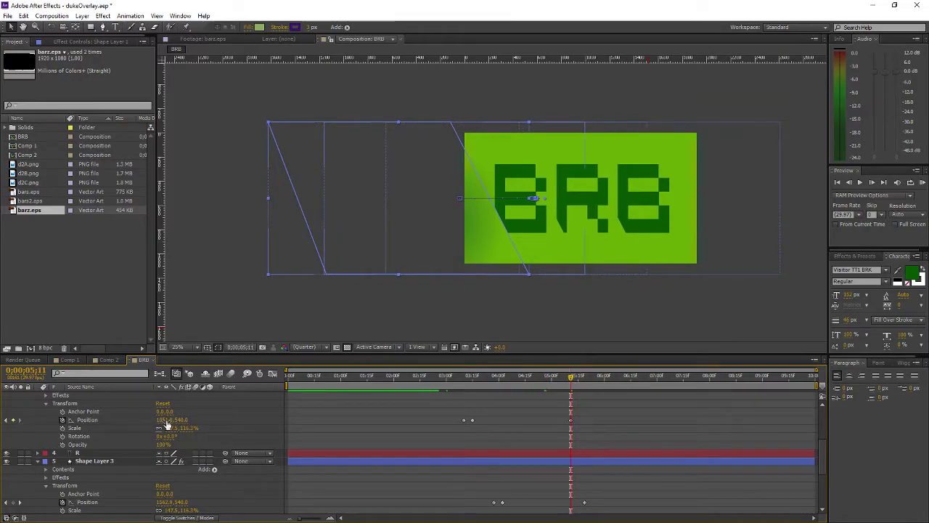
{"action": "scroll", "coordinate": [541, 434], "scroll_direction": "up", "scroll_amount": 5}
{"action": "scroll", "coordinate": [561, 437], "scroll_direction": "down", "scroll_amount": 3}
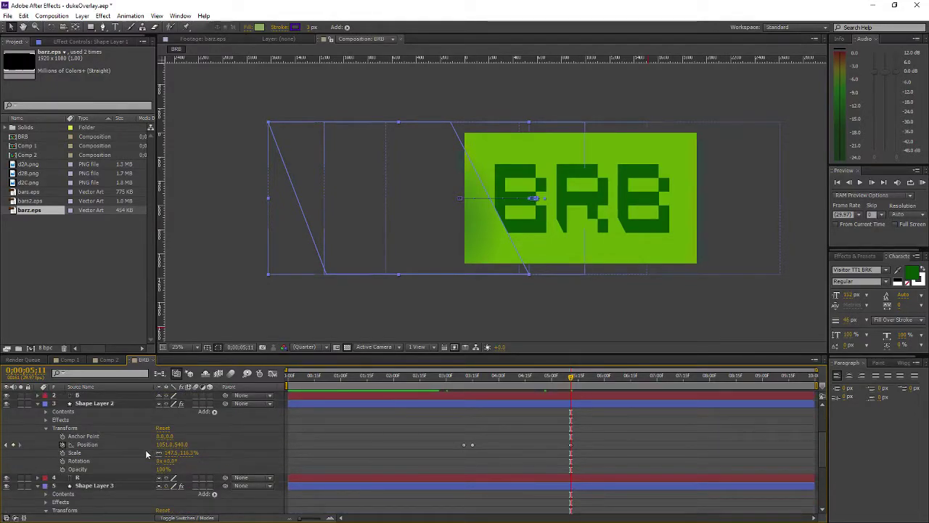
{"action": "left_click", "coordinate": [570, 445]}
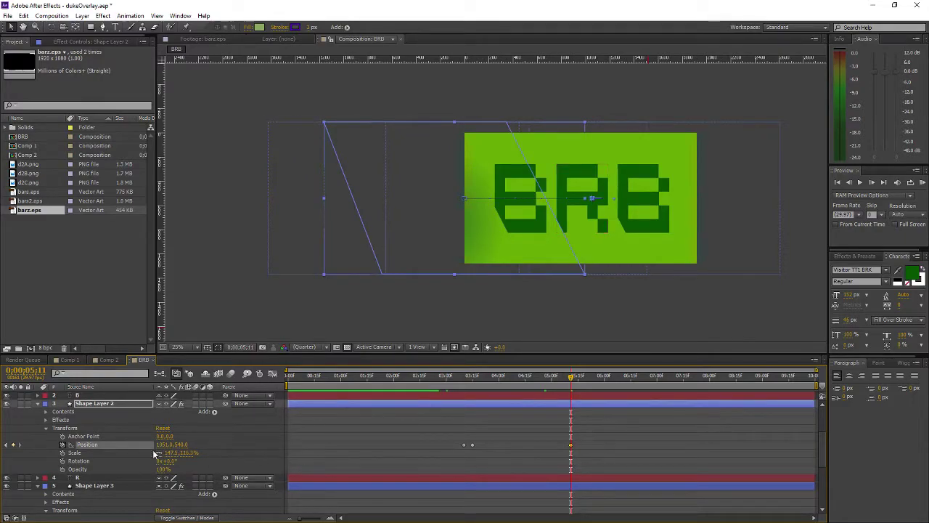
{"action": "left_click_drag", "start_coordinate": [181, 445], "coordinate": [186, 444]}
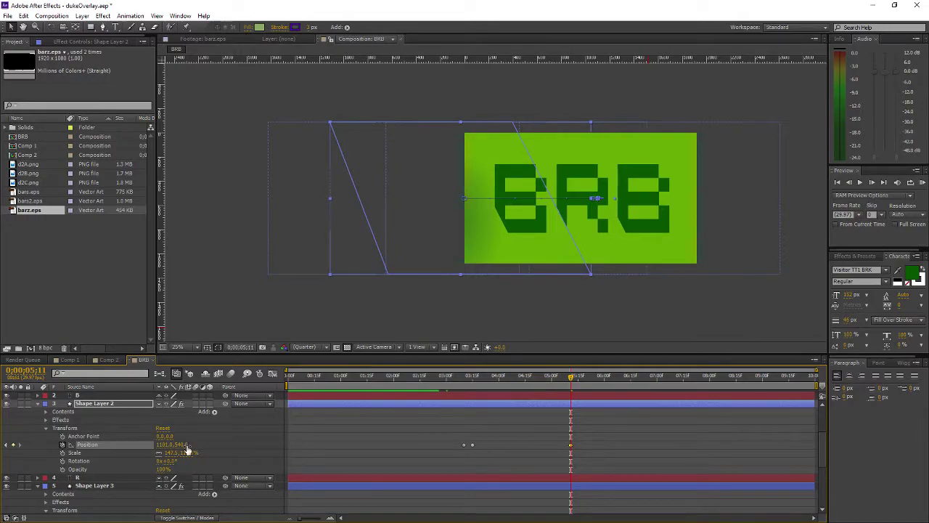
Set Shape Layer 4's Position X at its last keyframe, 0;00;05;14, to 2619.
{"action": "scroll", "coordinate": [622, 460], "scroll_direction": "down", "scroll_amount": 5}
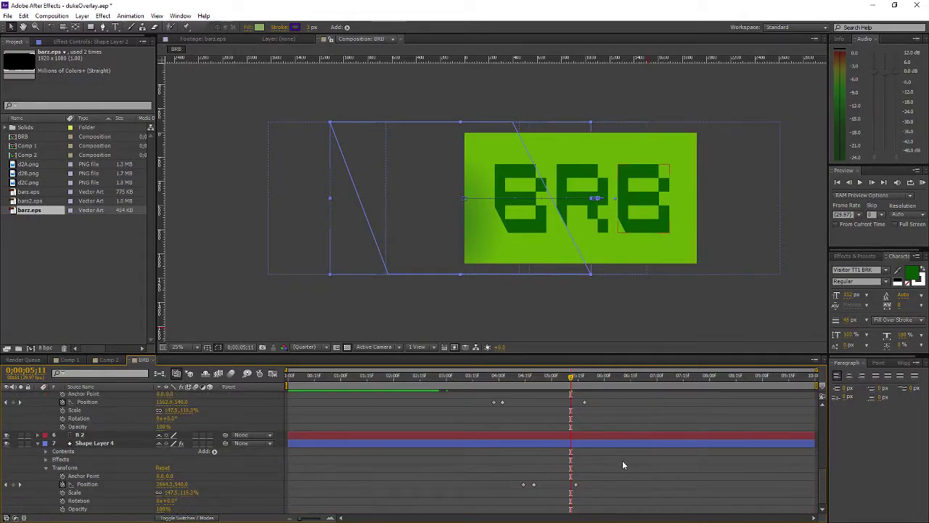
{"action": "left_click", "coordinate": [539, 376]}
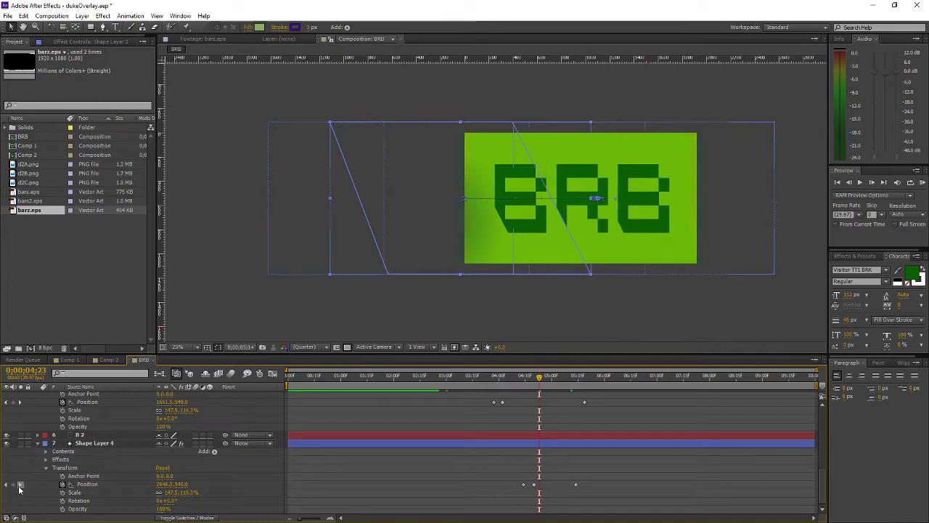
{"action": "left_click", "coordinate": [20, 484]}
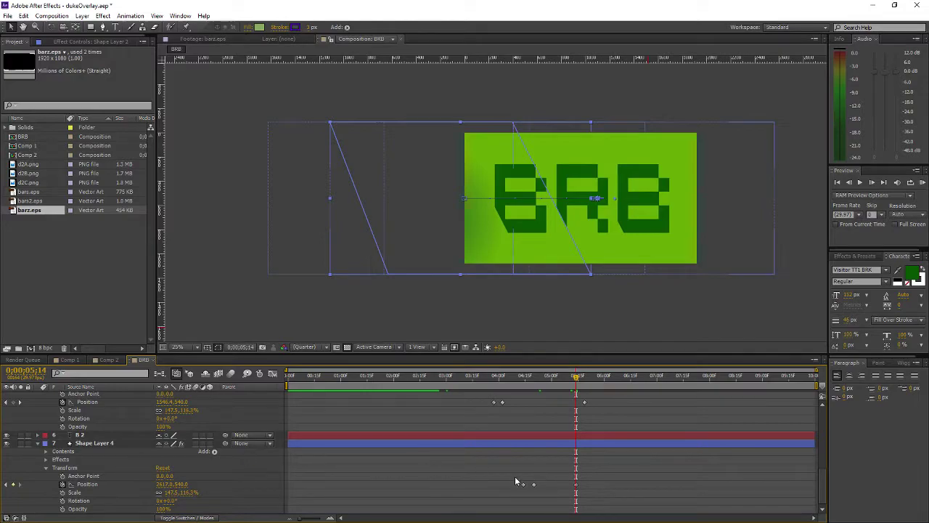
{"action": "mouse_move", "coordinate": [163, 488]}
{"action": "left_mouse_down"}
{"action": "mouse_move", "coordinate": [147, 484]}
{"action": "mouse_move", "coordinate": [171, 493]}
{"action": "left_mouse_up"}
Set Shape Layer 3's Position X at its last keyframe, 0;00;05;19, to 1626.
{"action": "scroll", "coordinate": [606, 472], "scroll_direction": "up", "scroll_amount": 2}
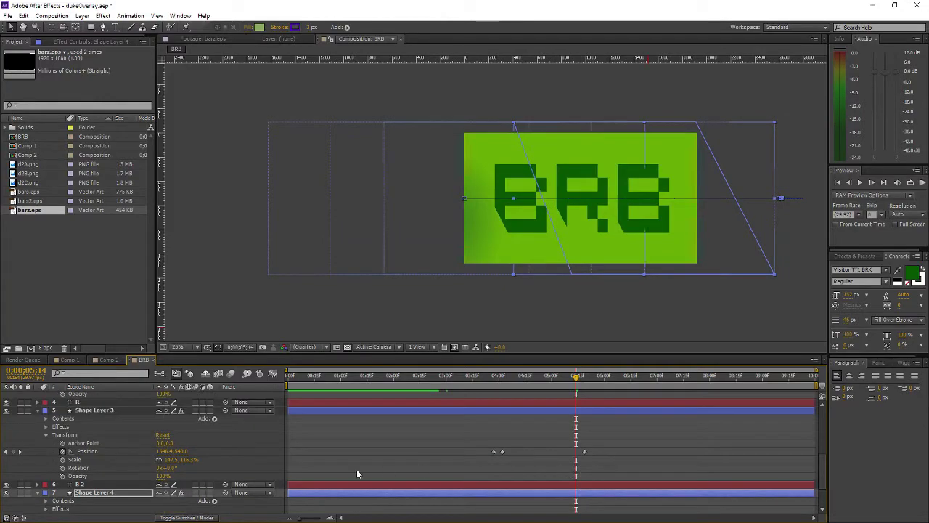
{"action": "left_click", "coordinate": [7, 452]}
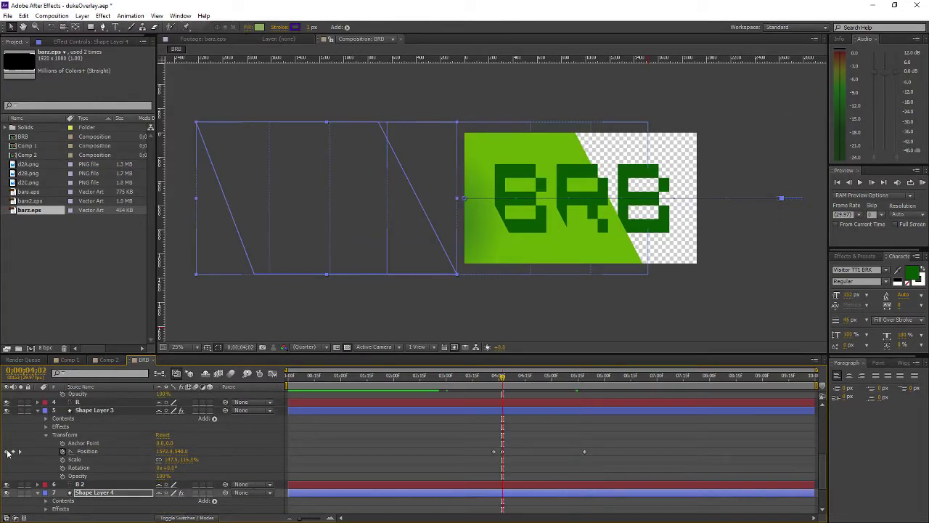
{"action": "left_click", "coordinate": [18, 453]}
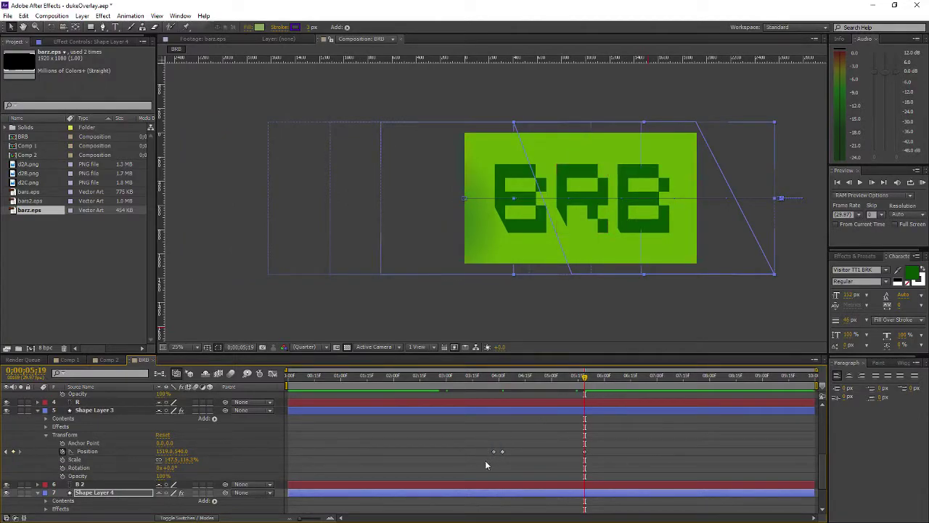
{"action": "mouse_move", "coordinate": [585, 379]}
{"action": "left_mouse_down"}
{"action": "mouse_move", "coordinate": [559, 379]}
{"action": "mouse_move", "coordinate": [585, 381]}
{"action": "left_mouse_up"}
{"action": "left_click_drag", "start_coordinate": [162, 451], "coordinate": [213, 455]}
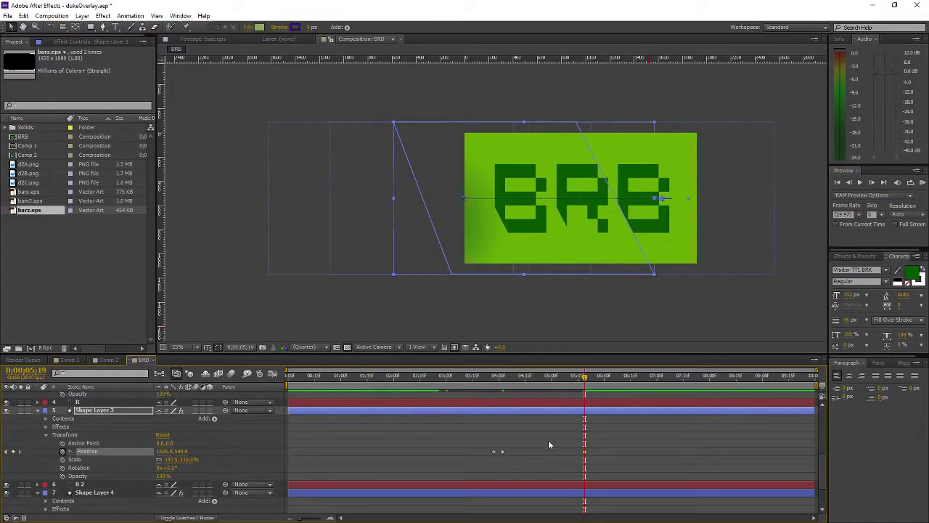
Set Shape Layer 2's Position X at 0;00;03;15 to 1083 and play back the animation from 0;00;00;04.
{"action": "scroll", "coordinate": [549, 442], "scroll_direction": "up", "scroll_amount": 3}
{"action": "left_click", "coordinate": [6, 443]}
{"action": "left_click", "coordinate": [6, 444]}
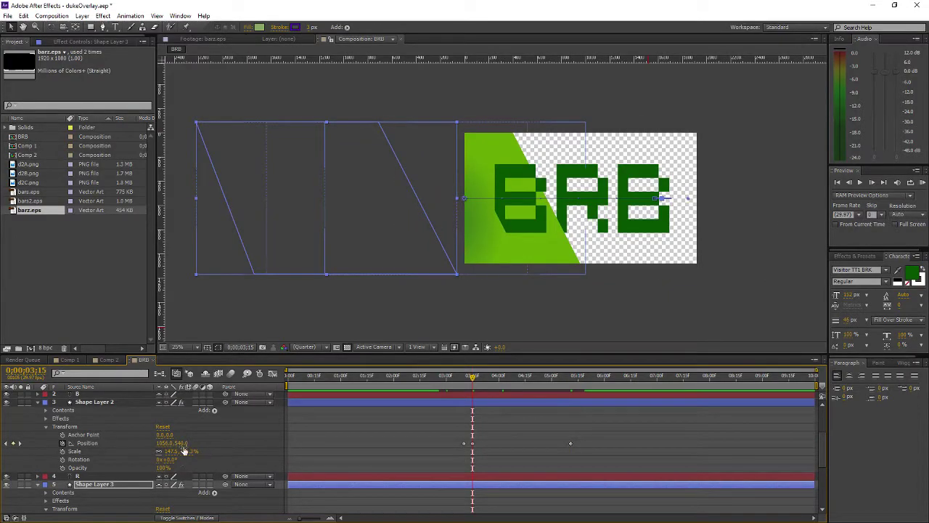
{"action": "mouse_move", "coordinate": [164, 444]}
{"action": "left_mouse_down"}
{"action": "mouse_move", "coordinate": [202, 443]}
{"action": "mouse_move", "coordinate": [174, 443]}
{"action": "left_mouse_up"}
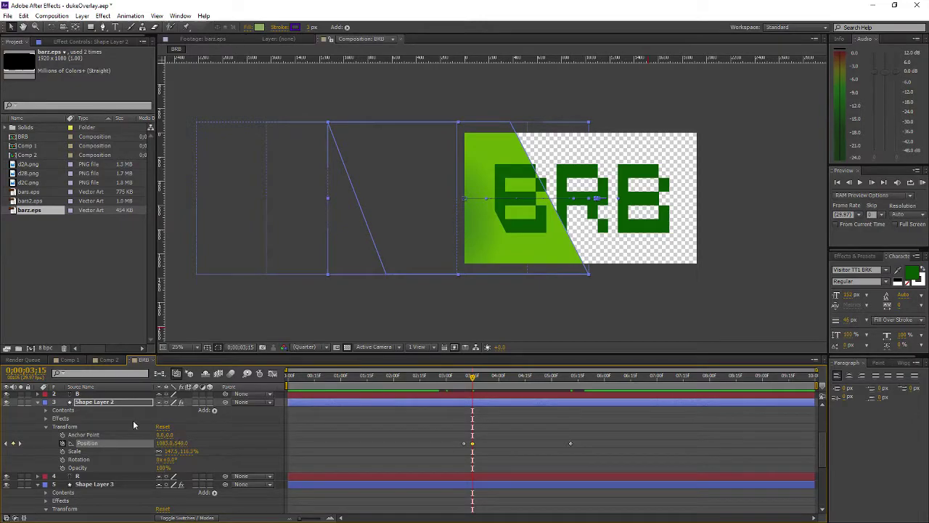
{"action": "left_click", "coordinate": [295, 376]}
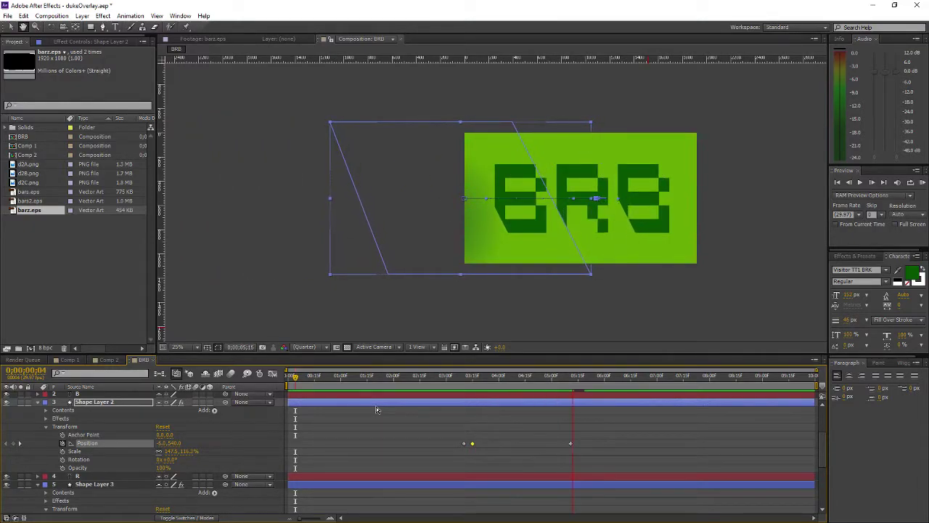
{"action": "key", "text": "space"}
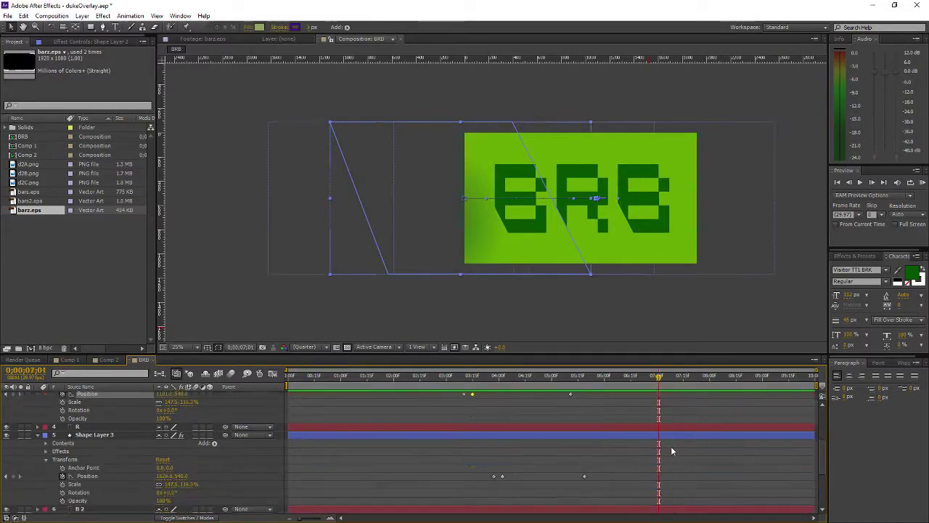
Shift all three of Shape Layer 4's Position keyframes about seven frames earlier and deselect them.
{"action": "scroll", "coordinate": [662, 448], "scroll_direction": "down", "scroll_amount": 5}
{"action": "left_click_drag", "start_coordinate": [521, 482], "coordinate": [567, 489]}
{"action": "left_click", "coordinate": [452, 410]}
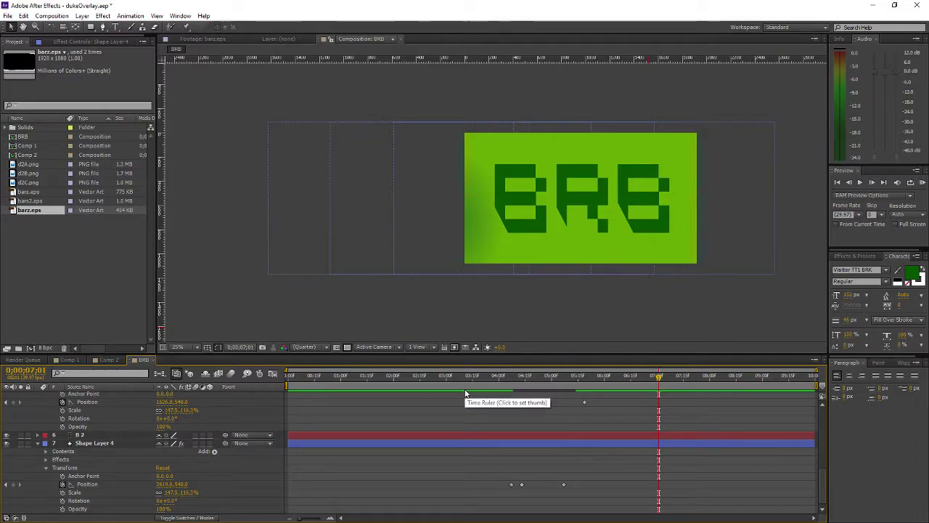
{"action": "left_click", "coordinate": [467, 402]}
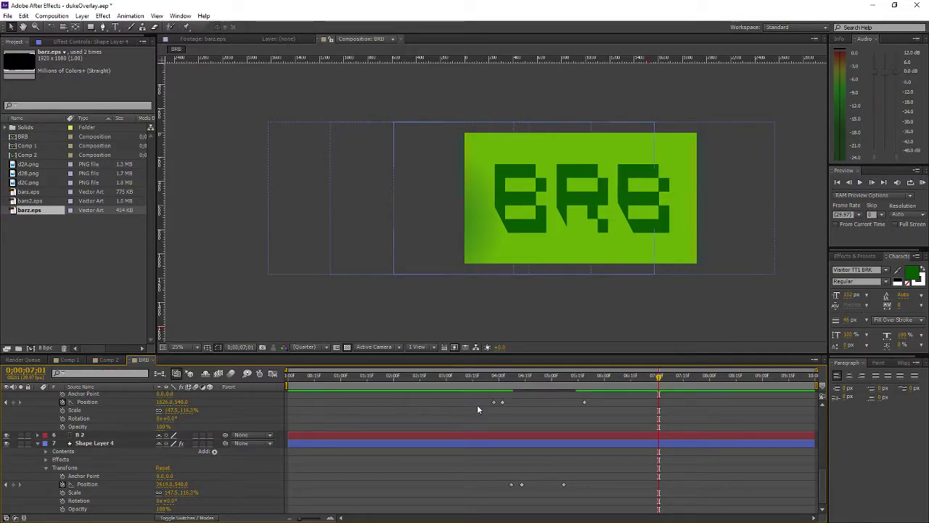
Scrub through the slide-in and play back the animation from 0;00;04;04 and from 0;00;01;00 to check the timing.
{"action": "left_click_drag", "start_coordinate": [477, 377], "coordinate": [594, 385]}
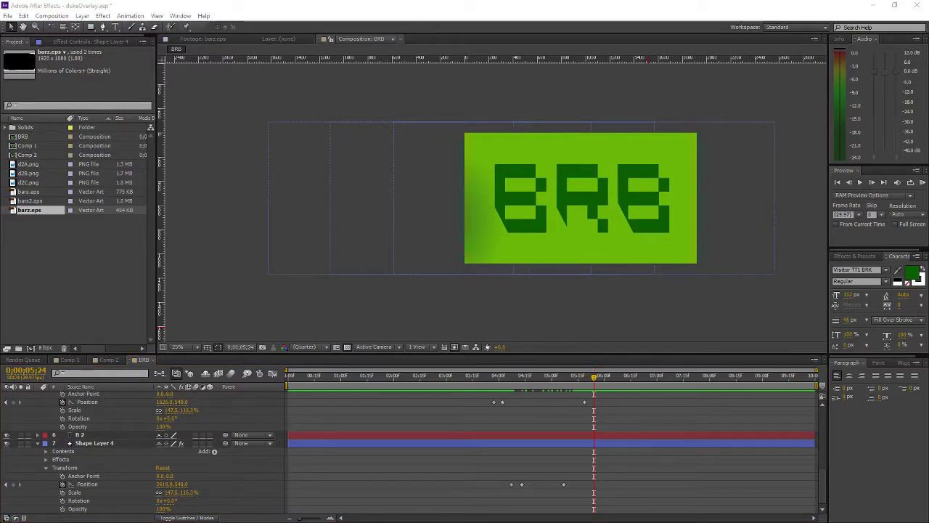
{"action": "left_click_drag", "start_coordinate": [308, 376], "coordinate": [506, 393]}
{"action": "key", "text": "space"}
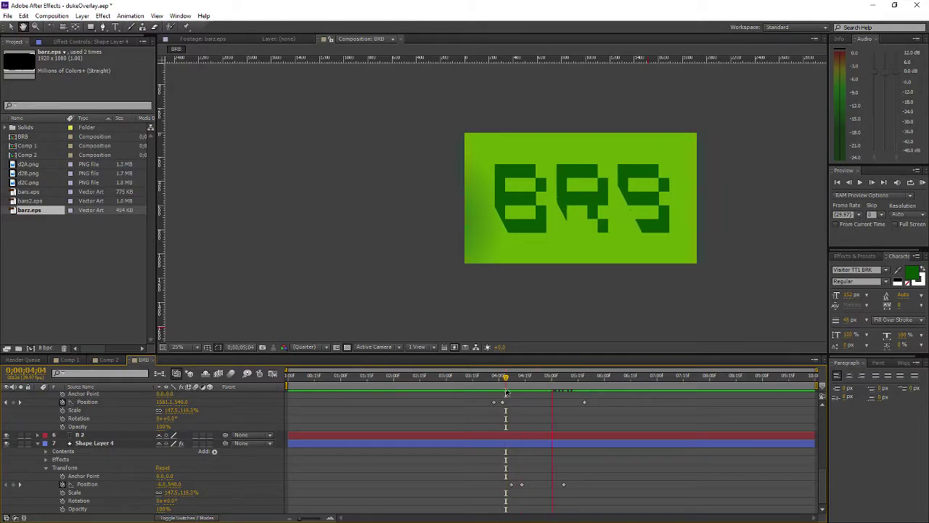
{"action": "left_click", "coordinate": [341, 375]}
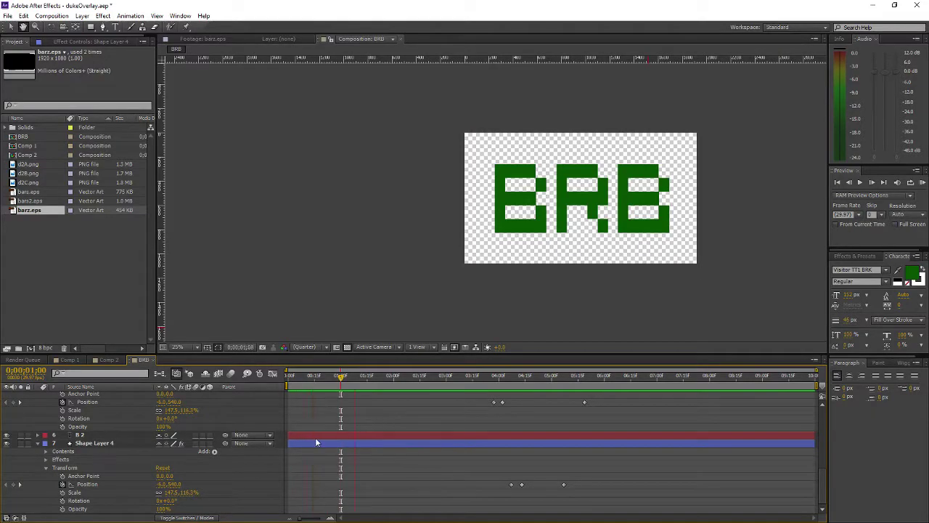
Set Shape Layer 1's Position X at its last keyframe, 0;00;04;26, to 613.
{"action": "key", "text": "space"}
{"action": "scroll", "coordinate": [482, 428], "scroll_direction": "up", "scroll_amount": 5}
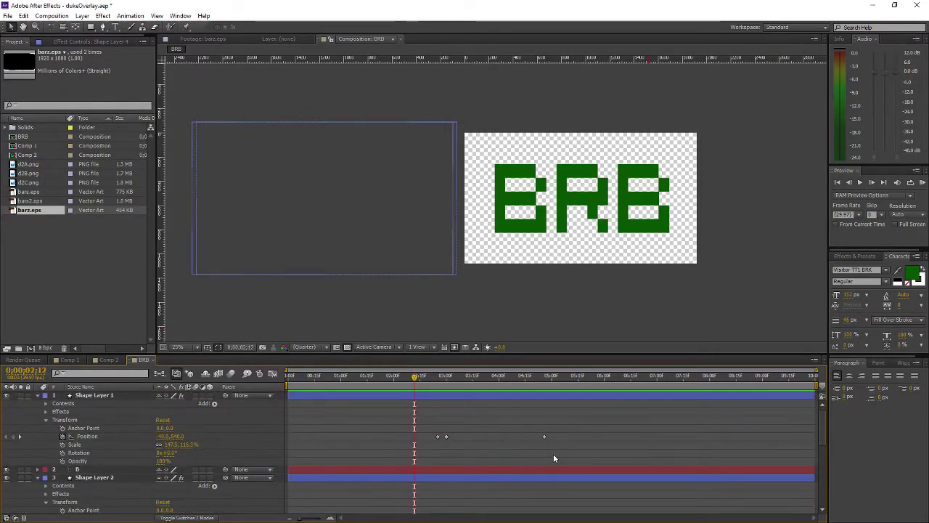
{"action": "left_click", "coordinate": [20, 437]}
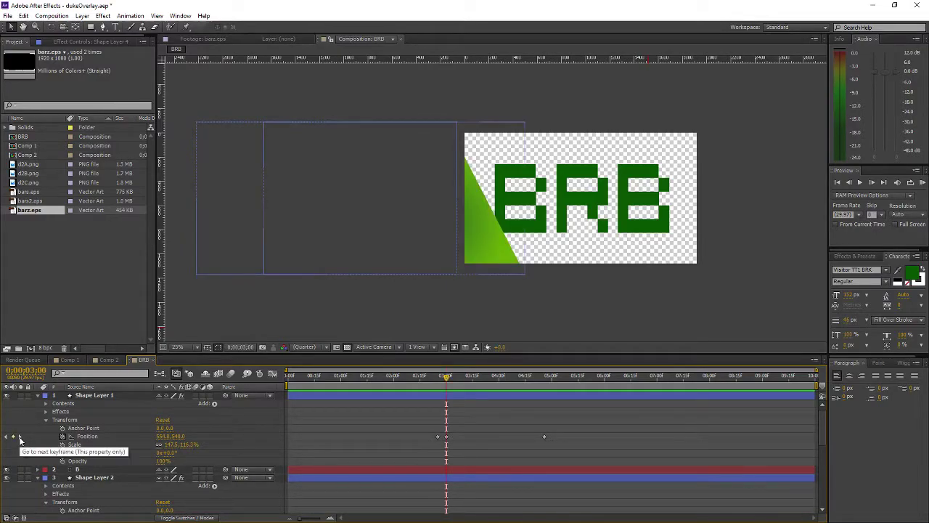
{"action": "left_click", "coordinate": [20, 436]}
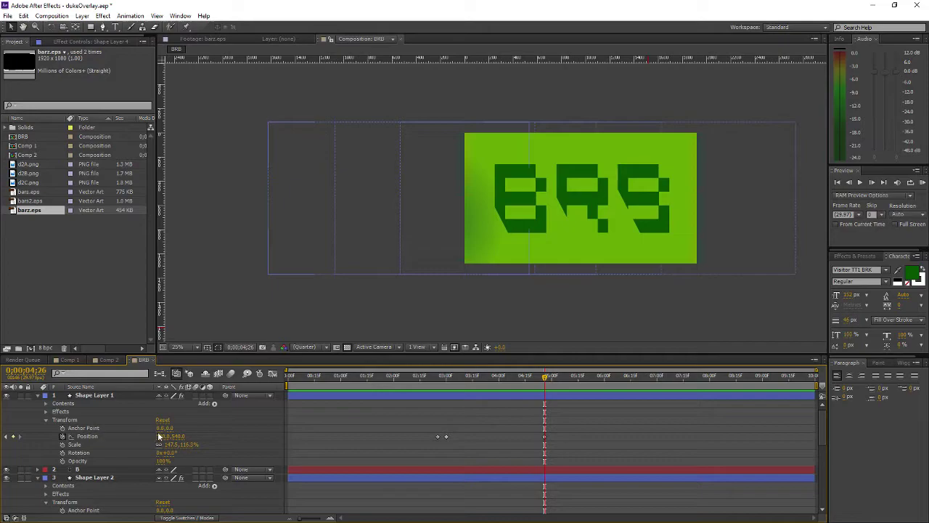
{"action": "left_click_drag", "start_coordinate": [161, 436], "coordinate": [176, 440]}
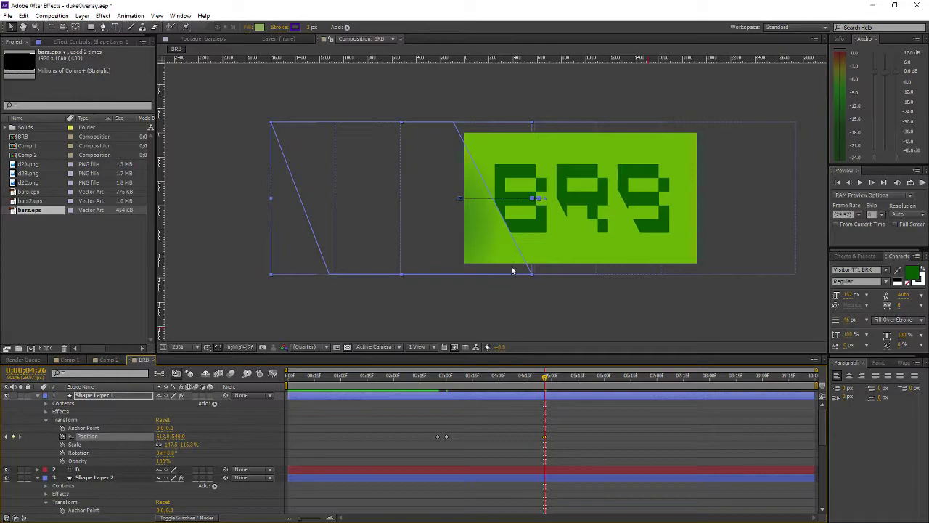
Collapse the properties of all layers, display their blending modes and track mattes, and scrub the animation to 0;00;03;17.
{"action": "left_click_drag", "start_coordinate": [446, 378], "coordinate": [341, 392]}
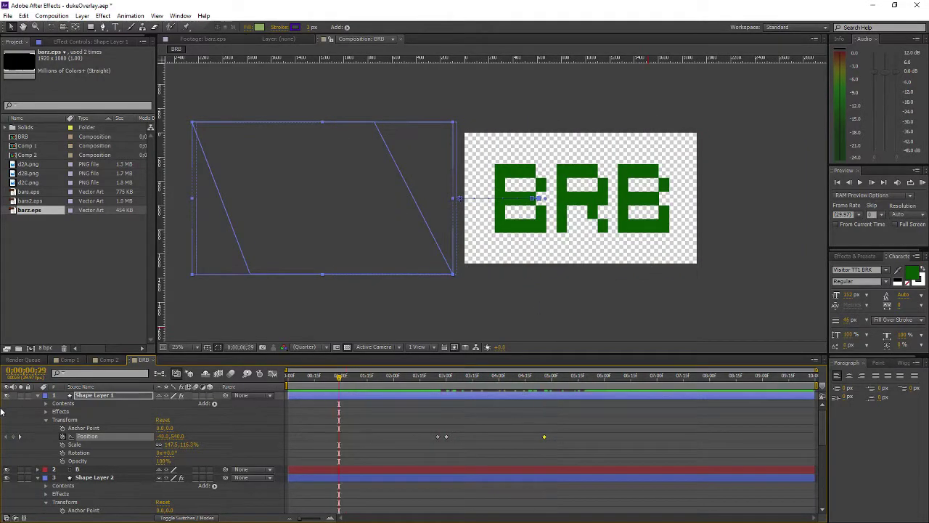
{"action": "left_click", "coordinate": [102, 395]}
{"action": "key", "text": "ctrl+a"}
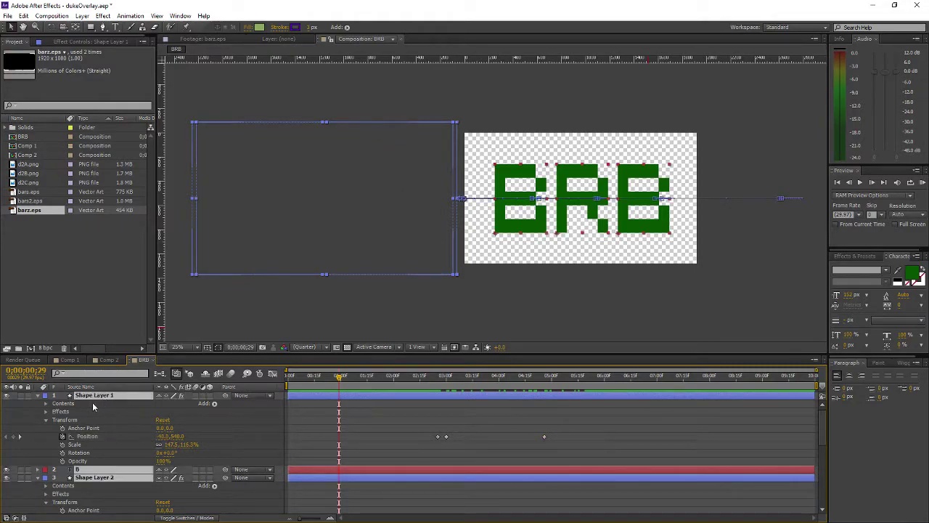
{"action": "left_click", "coordinate": [38, 397]}
{"action": "left_click", "coordinate": [186, 518]}
{"action": "left_click", "coordinate": [166, 500]}
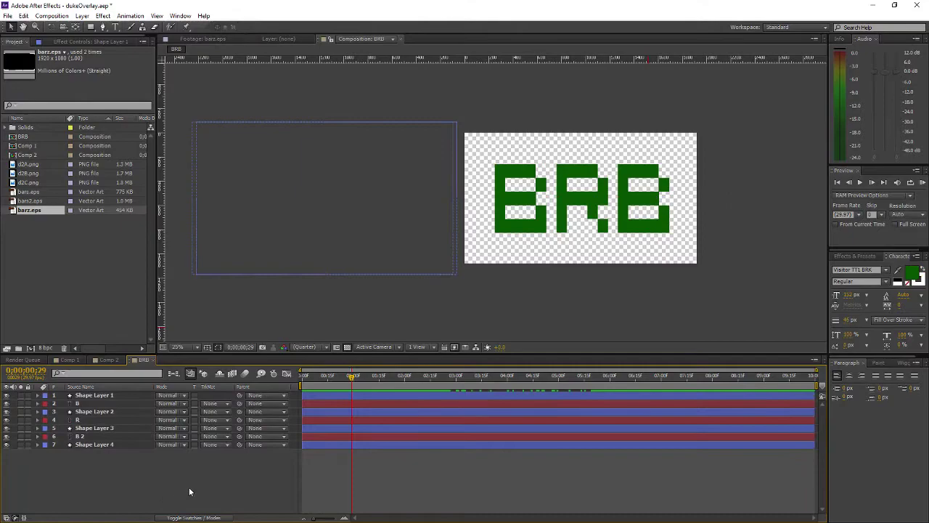
{"action": "left_click_drag", "start_coordinate": [367, 377], "coordinate": [487, 416]}
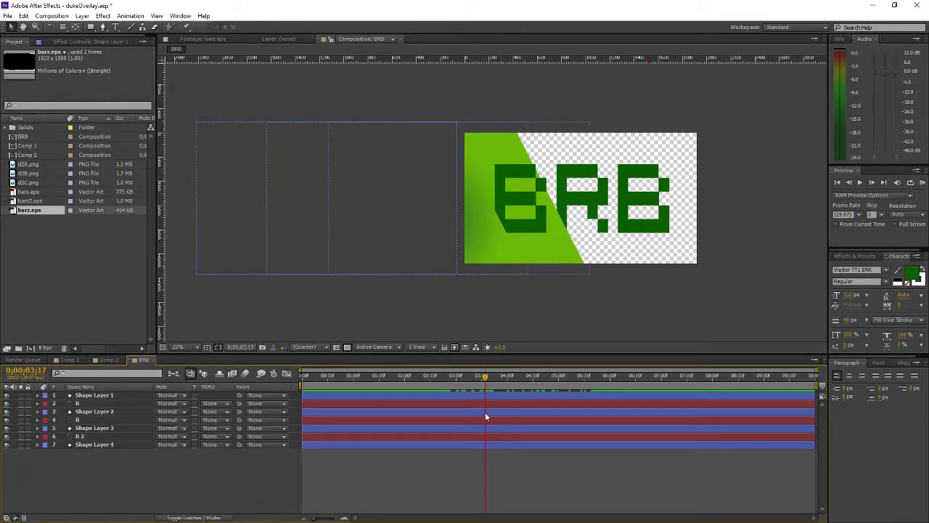
Try shifting Shape Layer 2 earlier in the timeline and undo the shift.
{"action": "left_click", "coordinate": [478, 414]}
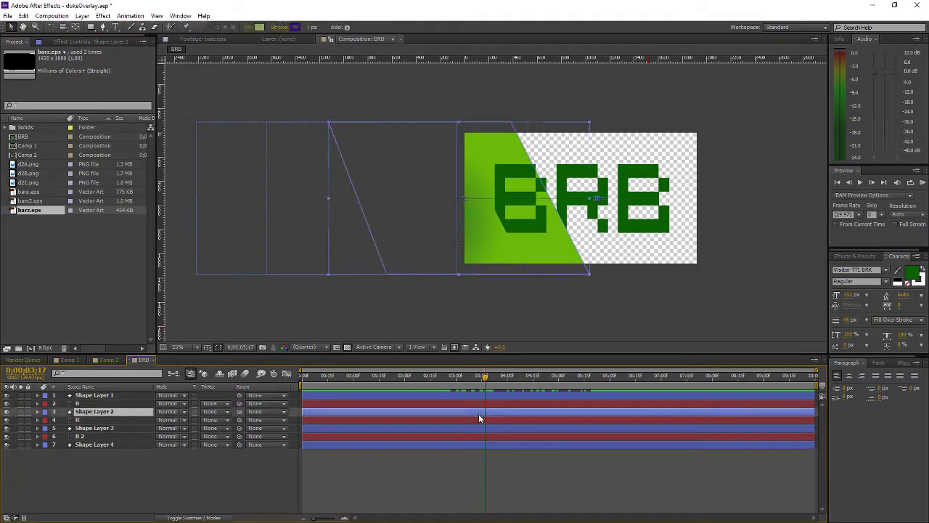
{"action": "left_click_drag", "start_coordinate": [479, 415], "coordinate": [476, 415]}
{"action": "left_click_drag", "start_coordinate": [474, 414], "coordinate": [409, 434]}
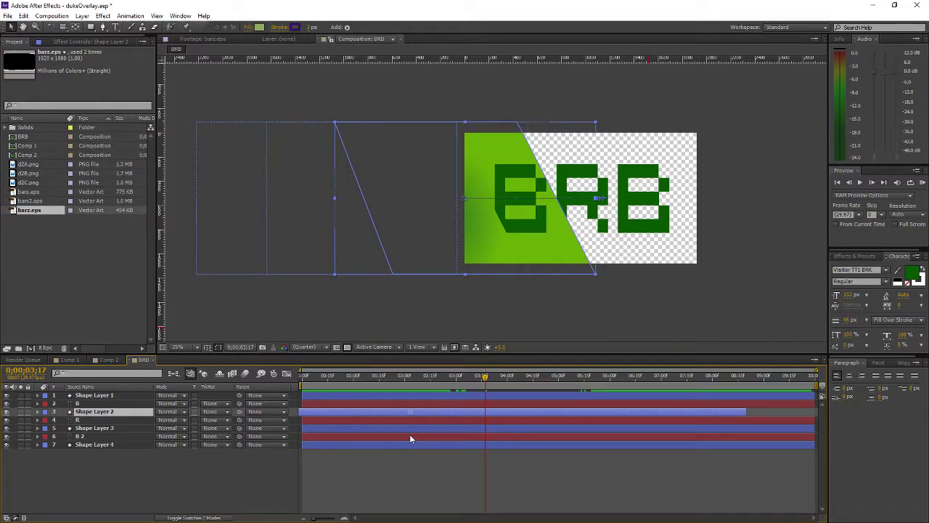
{"action": "left_click_drag", "start_coordinate": [409, 434], "coordinate": [16, 518]}
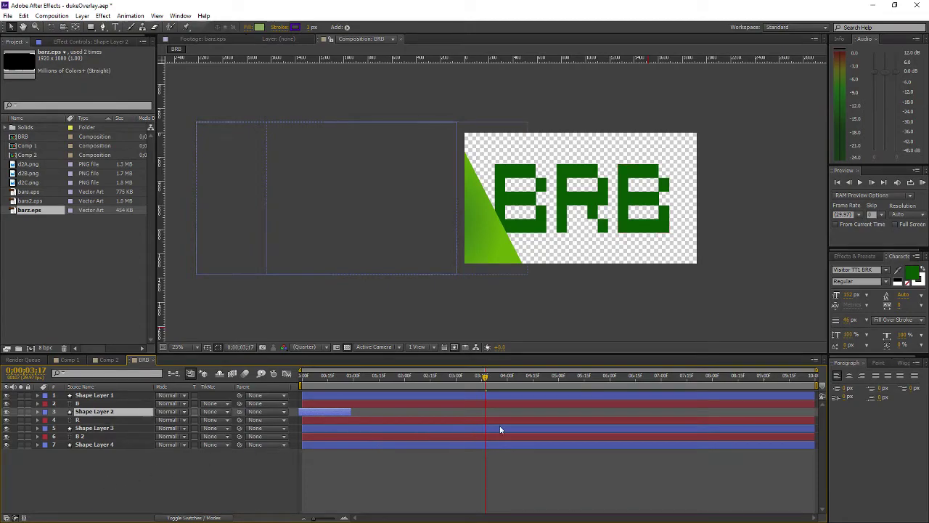
{"action": "key", "text": "ctrl+z"}
{"action": "left_click_drag", "start_coordinate": [484, 390], "coordinate": [317, 388]}
{"action": "key", "text": "ctrl+z"}
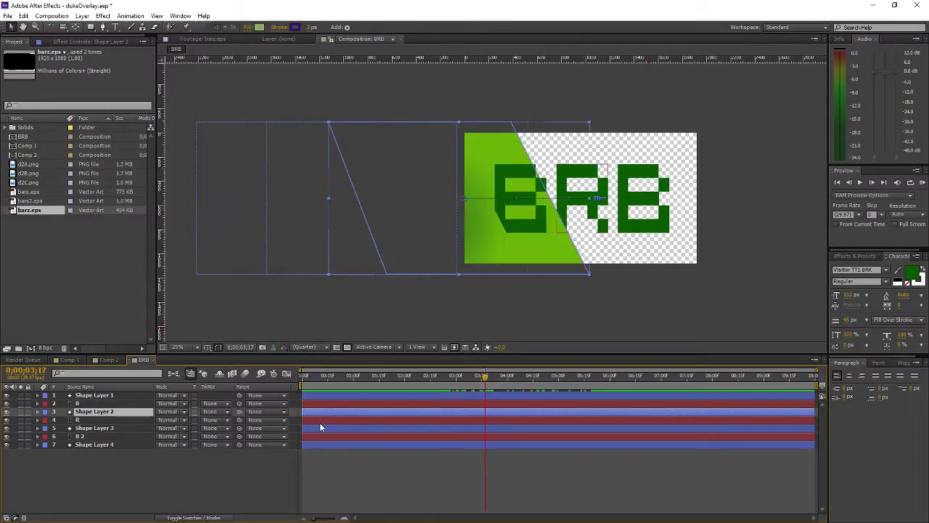
Preview the BRB composition's animation from its beginning.
{"action": "left_click", "coordinate": [300, 381]}
{"action": "key", "text": "space"}
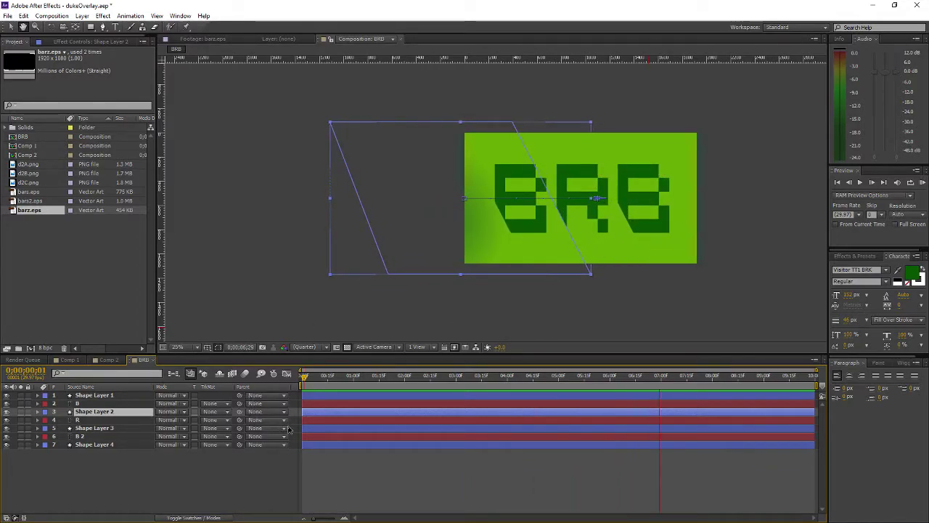
Expand Shape Layer 1's Ramp effect settings and select its Start of Ramp point.
{"action": "left_click", "coordinate": [87, 396]}
{"action": "left_click", "coordinate": [39, 395]}
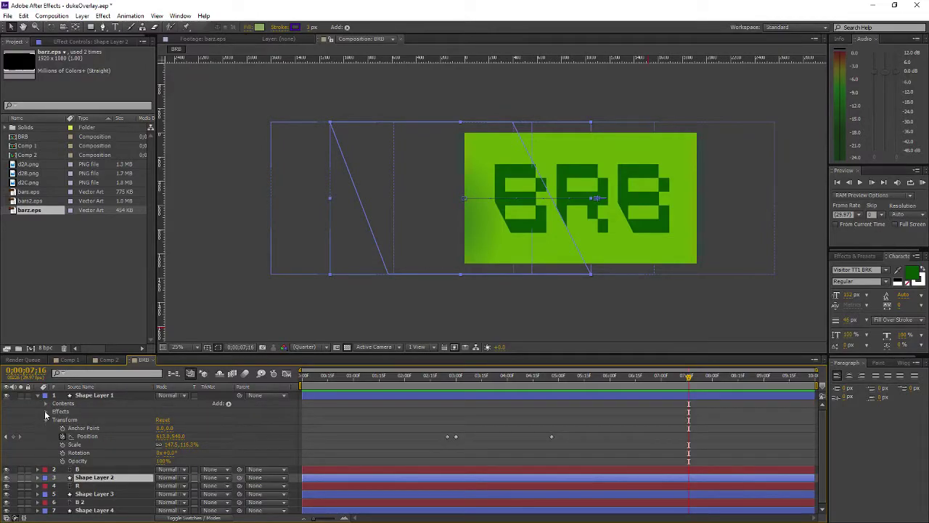
{"action": "left_click", "coordinate": [45, 411]}
{"action": "left_click", "coordinate": [54, 420]}
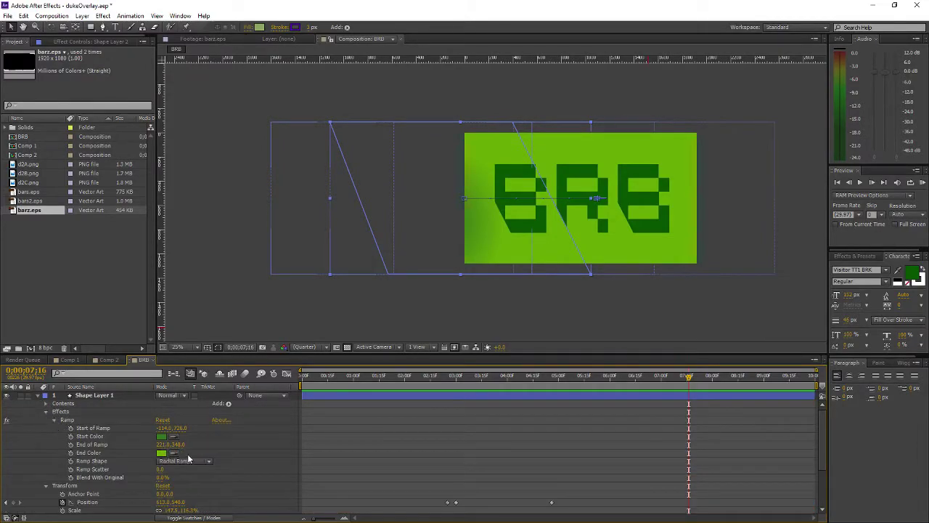
{"action": "left_click", "coordinate": [105, 438]}
{"action": "left_click", "coordinate": [93, 427]}
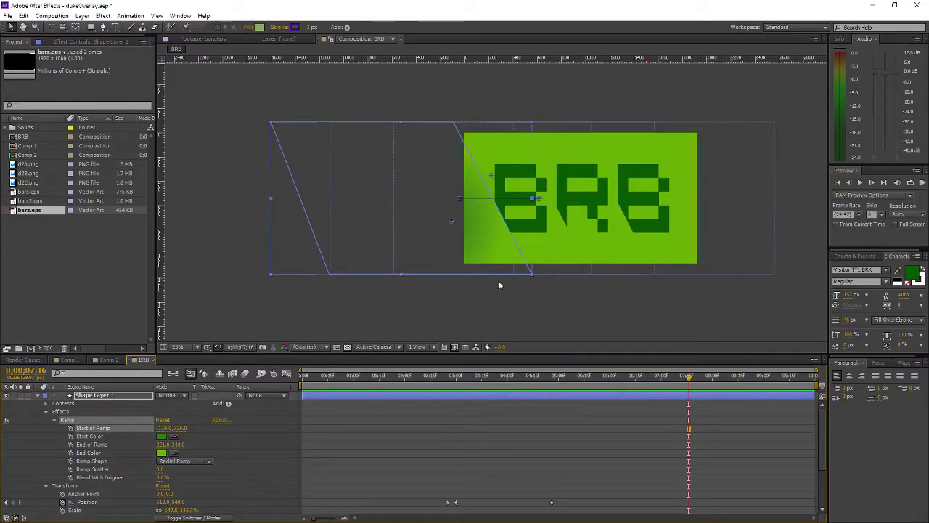
Reposition Shape Layer 1's gradient with Start of Ramp at about -274, 1010 and End of Ramp at about 429, 532.
{"action": "left_click_drag", "start_coordinate": [453, 225], "coordinate": [469, 242]}
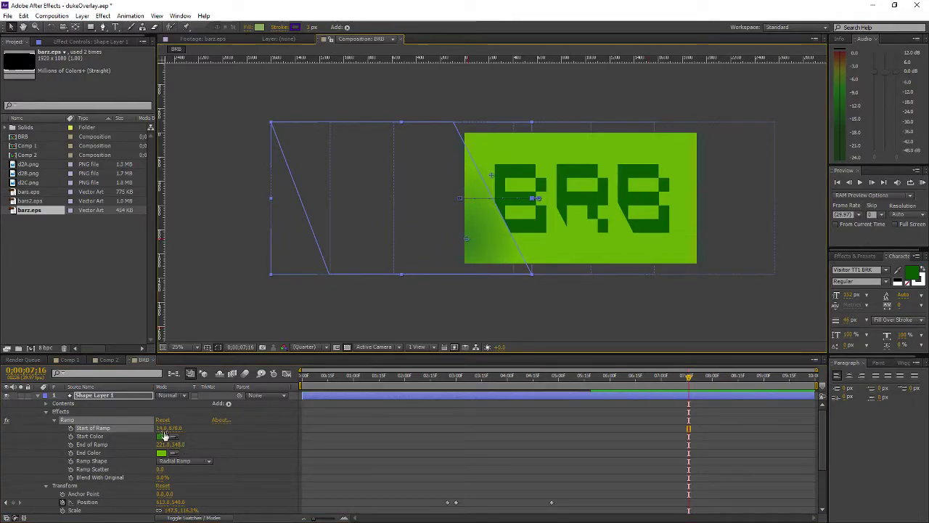
{"action": "mouse_move", "coordinate": [164, 429]}
{"action": "left_mouse_down"}
{"action": "mouse_move", "coordinate": [245, 431]}
{"action": "mouse_move", "coordinate": [174, 434]}
{"action": "left_mouse_up"}
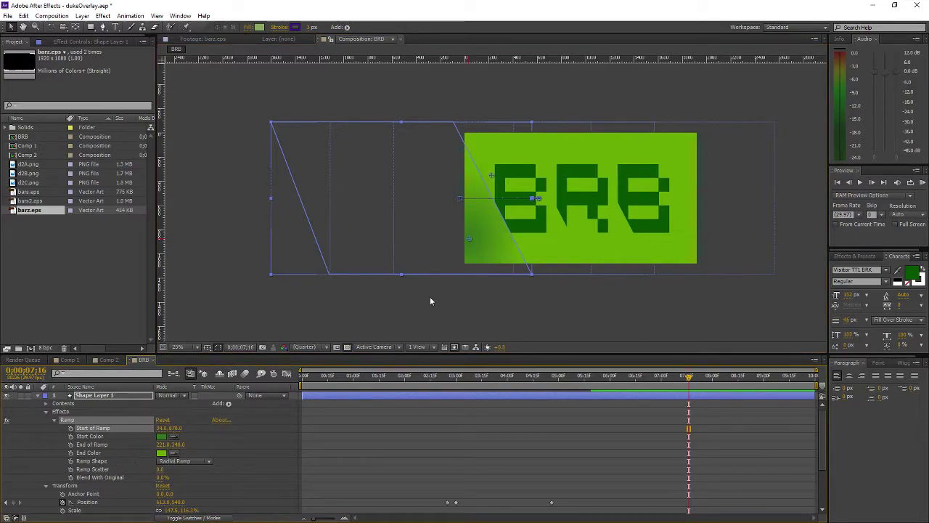
{"action": "left_click_drag", "start_coordinate": [460, 247], "coordinate": [415, 248]}
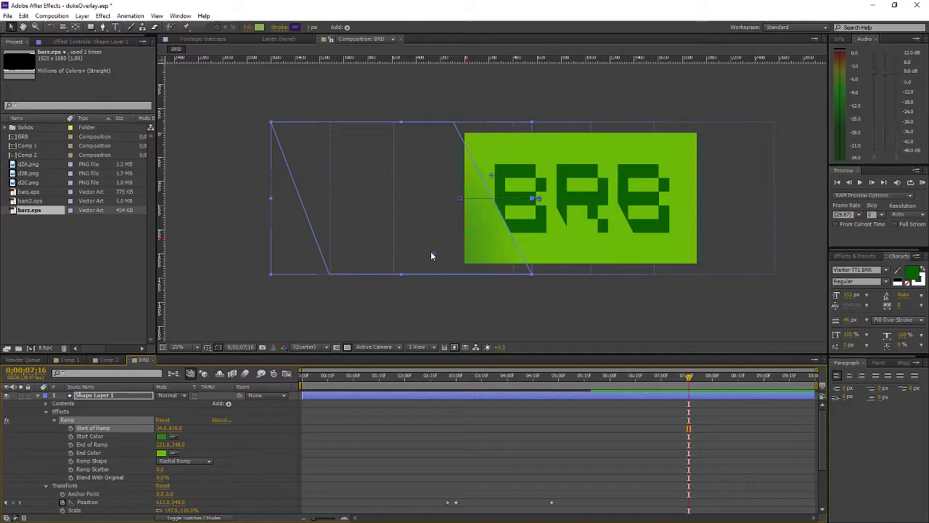
{"action": "left_click_drag", "start_coordinate": [651, 147], "coordinate": [543, 211]}
{"action": "left_click_drag", "start_coordinate": [437, 244], "coordinate": [461, 250]}
{"action": "left_click_drag", "start_coordinate": [535, 197], "coordinate": [516, 198]}
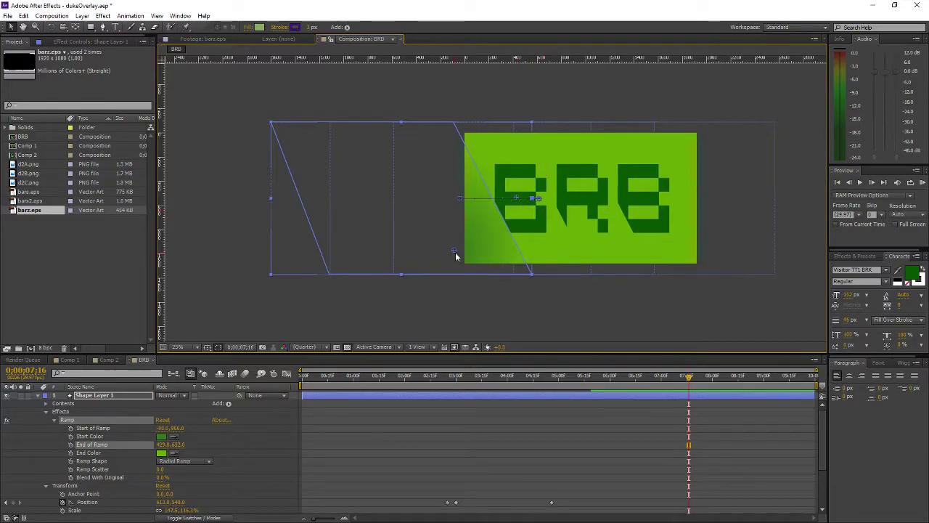
{"action": "left_click_drag", "start_coordinate": [448, 250], "coordinate": [434, 258]}
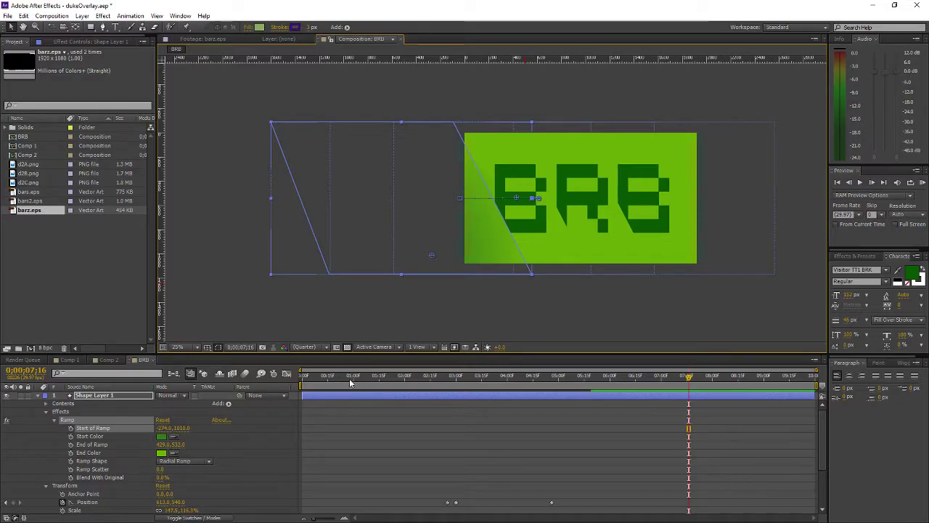
Expand Shape Layer 2's Ramp effect settings in the timeline.
{"action": "scroll", "coordinate": [421, 401], "scroll_direction": "down", "scroll_amount": 3}
{"action": "scroll", "coordinate": [432, 413], "scroll_direction": "up", "scroll_amount": 3}
{"action": "scroll", "coordinate": [432, 413], "scroll_direction": "down", "scroll_amount": 3}
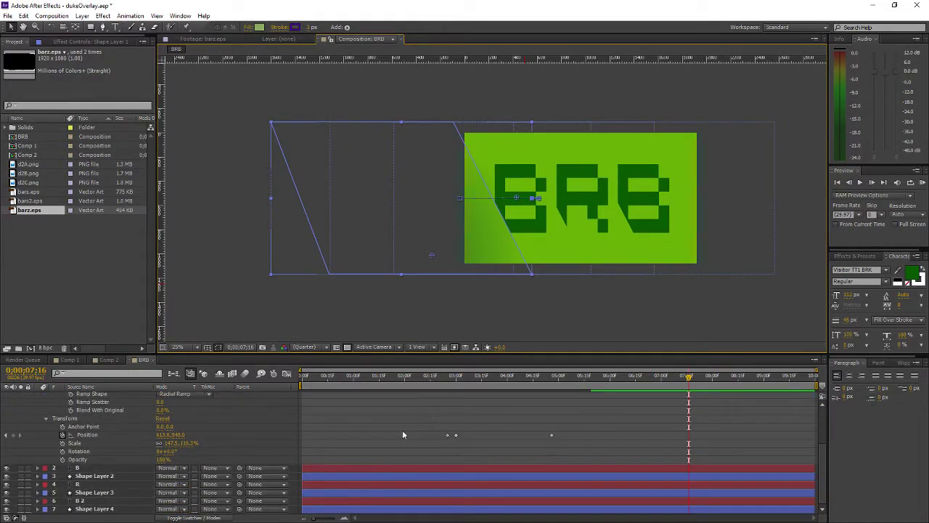
{"action": "left_click", "coordinate": [37, 476]}
{"action": "left_click", "coordinate": [47, 459]}
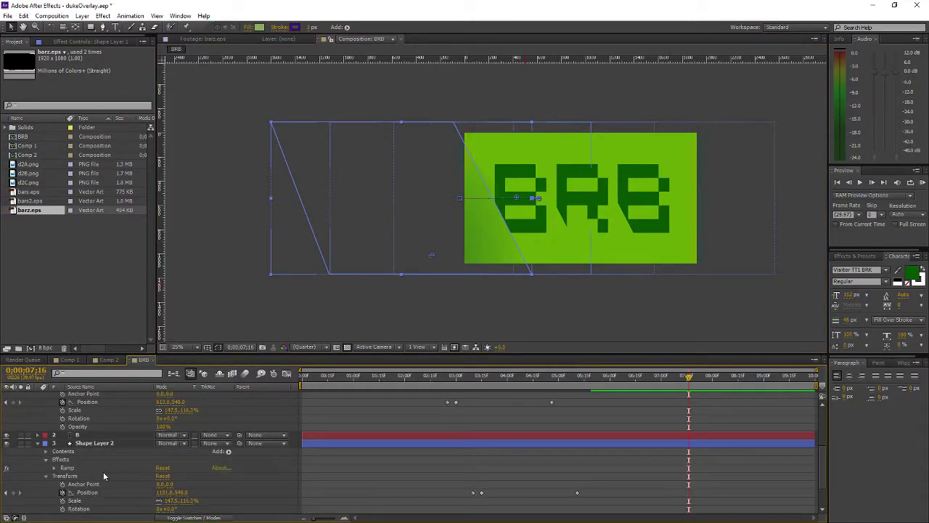
{"action": "left_click", "coordinate": [80, 466]}
{"action": "left_click", "coordinate": [53, 467]}
{"action": "scroll", "coordinate": [56, 472], "scroll_direction": "down", "scroll_amount": 3}
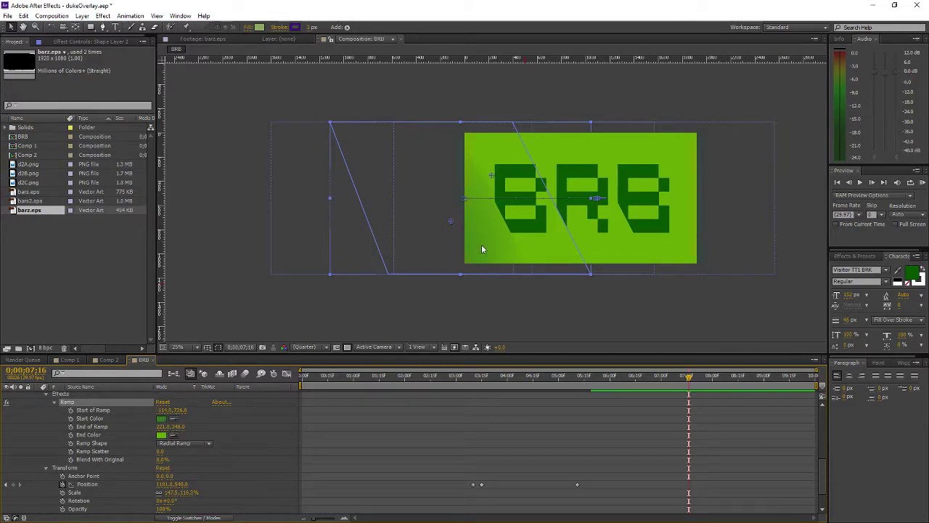
Move Shape Layer 2's Start of Ramp to about 687, 446 and its End of Ramp to about 137, 660.
{"action": "scroll", "coordinate": [126, 425], "scroll_direction": "up", "scroll_amount": 3}
{"action": "left_click", "coordinate": [81, 428]}
{"action": "scroll", "coordinate": [166, 425], "scroll_direction": "down", "scroll_amount": 2}
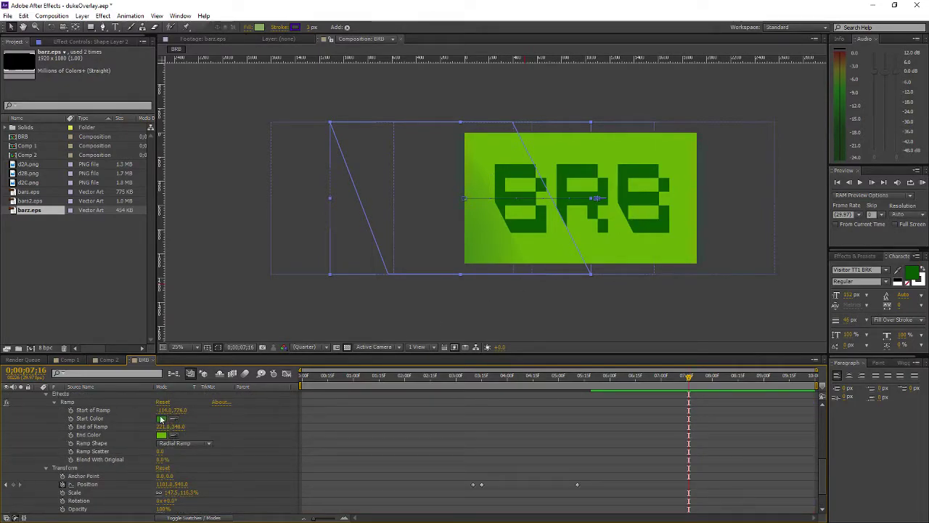
{"action": "scroll", "coordinate": [92, 422], "scroll_direction": "up", "scroll_amount": 2}
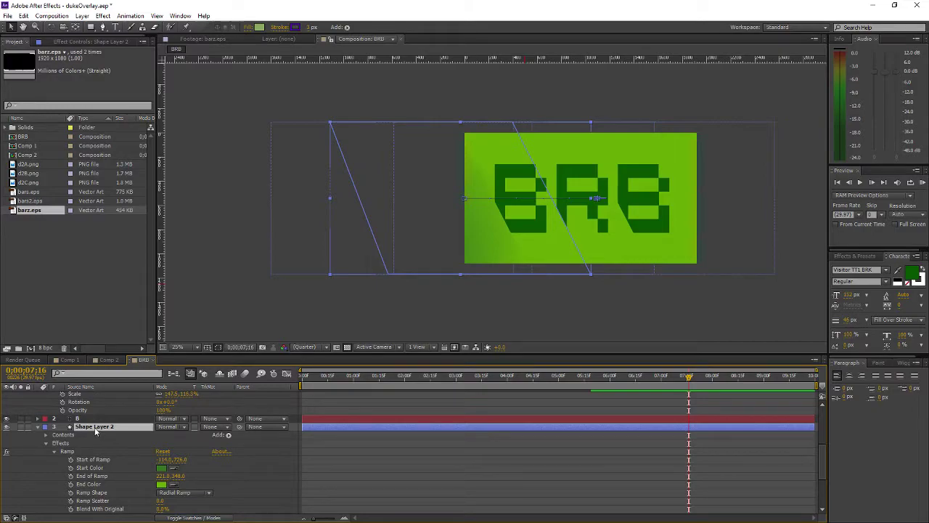
{"action": "scroll", "coordinate": [93, 429], "scroll_direction": "down", "scroll_amount": 1}
{"action": "left_click", "coordinate": [95, 434]}
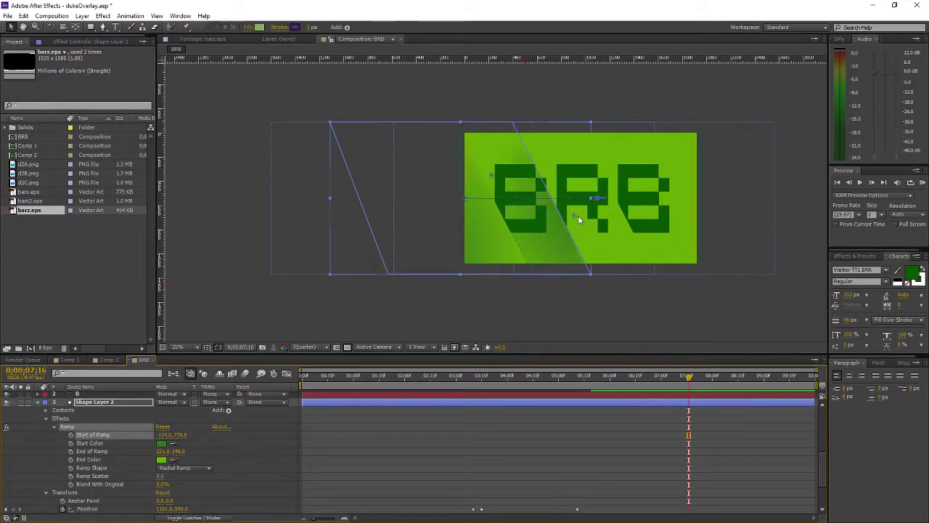
{"action": "mouse_move", "coordinate": [552, 193]}
{"action": "left_mouse_down"}
{"action": "mouse_move", "coordinate": [530, 203]}
{"action": "mouse_move", "coordinate": [547, 186]}
{"action": "left_mouse_up"}
{"action": "left_click_drag", "start_coordinate": [492, 175], "coordinate": [487, 210]}
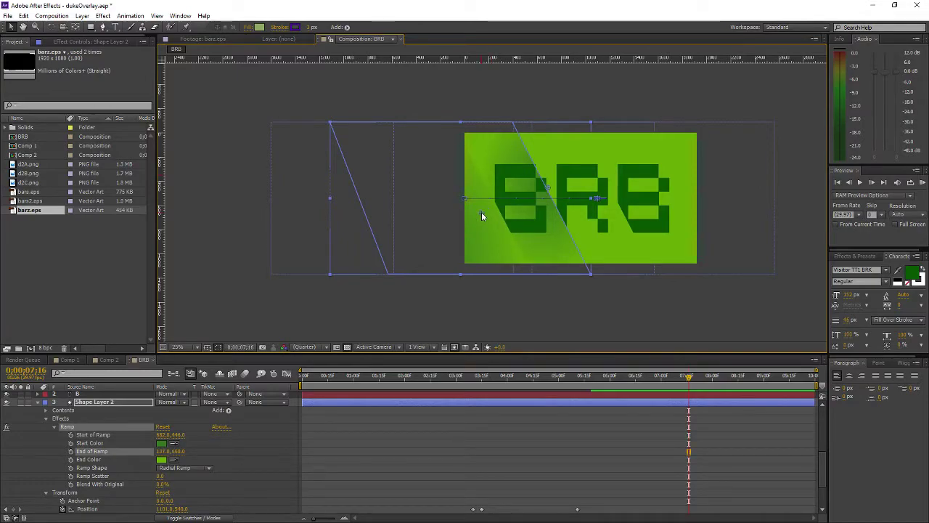
{"action": "left_click_drag", "start_coordinate": [482, 212], "coordinate": [467, 248]}
{"action": "key", "text": "ctrl+z"}
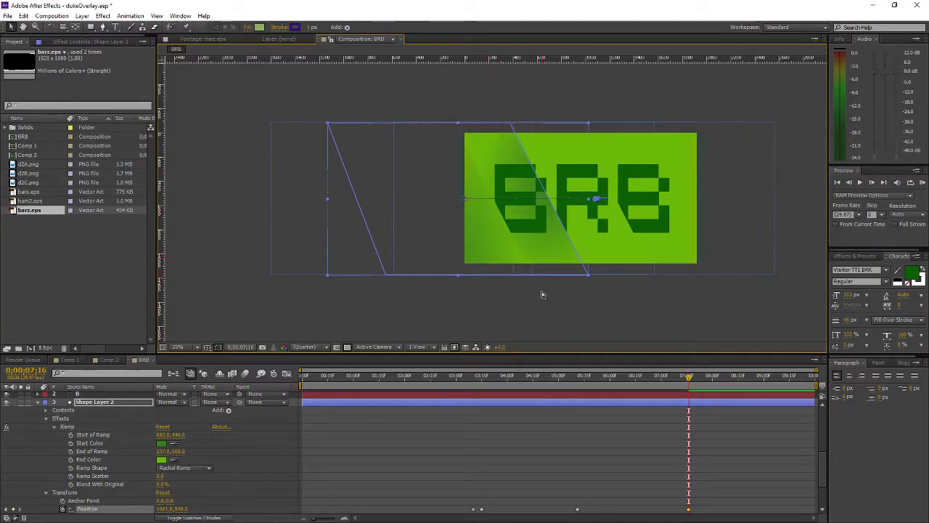
{"action": "key", "text": "ctrl+z"}
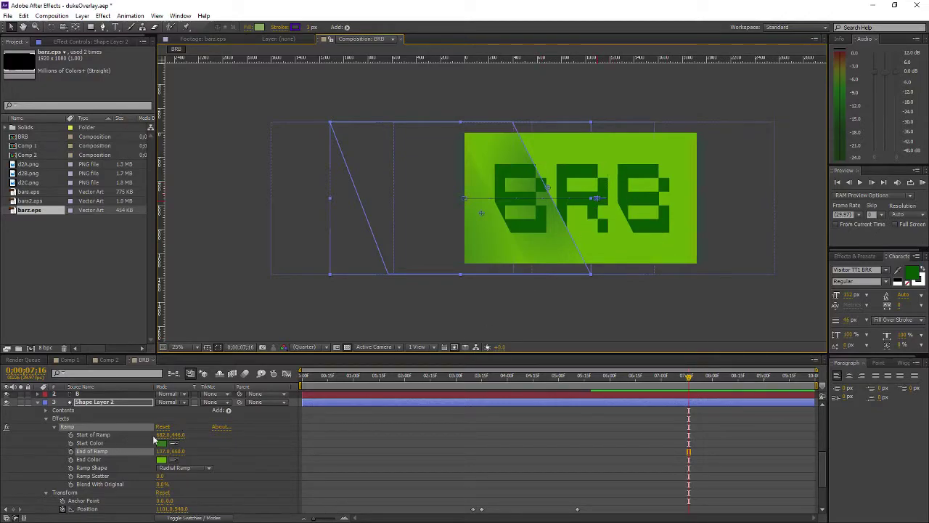
Expand Shape Layer 3's Ramp effect settings and select its Start of Ramp point.
{"action": "scroll", "coordinate": [282, 436], "scroll_direction": "down", "scroll_amount": 3}
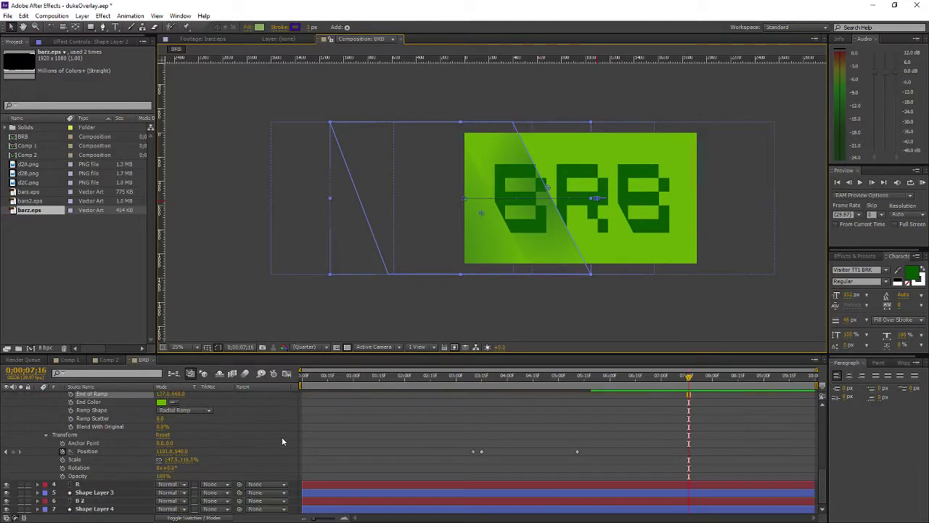
{"action": "left_click", "coordinate": [38, 493]}
{"action": "left_click", "coordinate": [47, 459]}
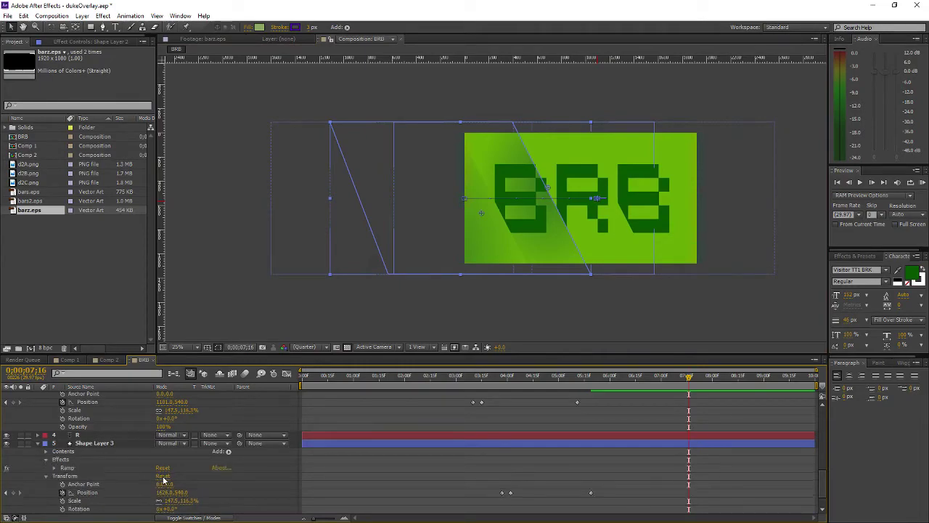
{"action": "left_click", "coordinate": [53, 469]}
{"action": "scroll", "coordinate": [79, 474], "scroll_direction": "down", "scroll_amount": 1}
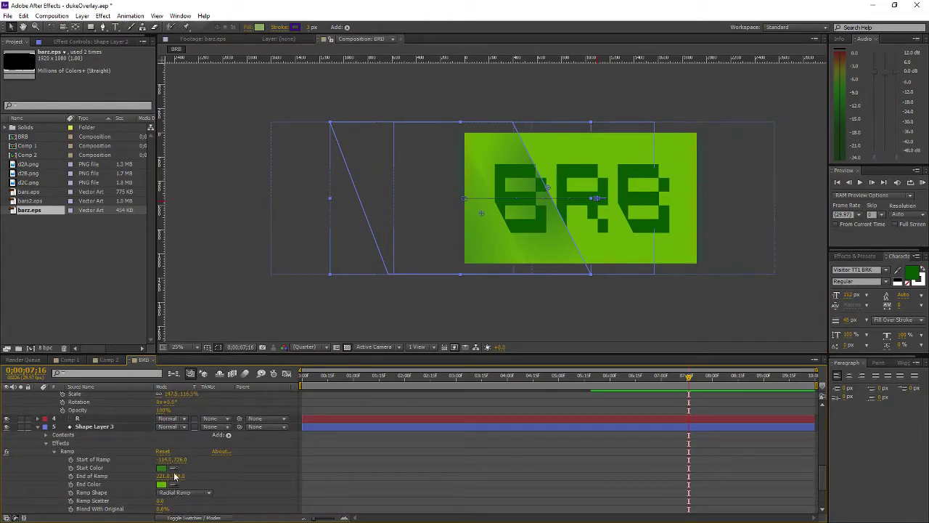
{"action": "left_click", "coordinate": [95, 461]}
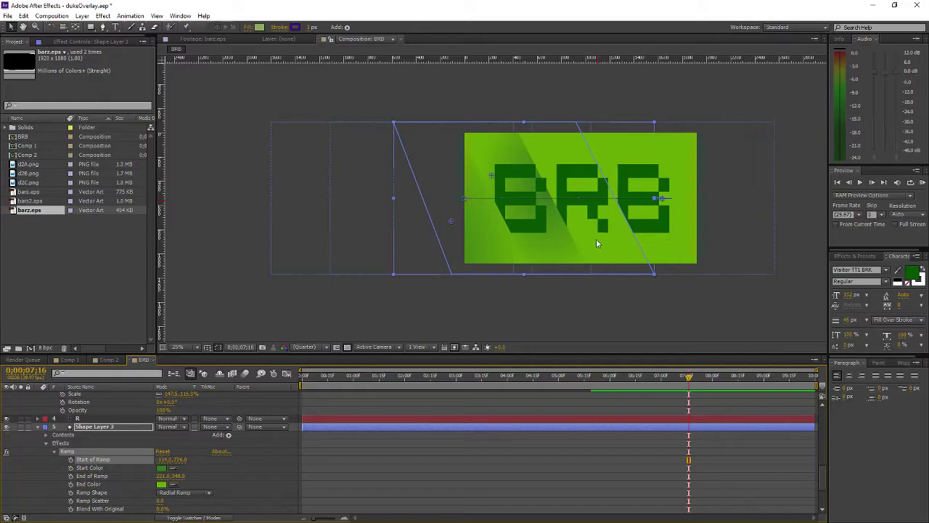
Reposition Shape Layer 3's gradient with Start of Ramp at about 1046, 926 and End of Ramp at about 669, 156.
{"action": "mouse_move", "coordinate": [494, 178]}
{"action": "left_mouse_down"}
{"action": "mouse_move", "coordinate": [577, 177]}
{"action": "mouse_move", "coordinate": [604, 231]}
{"action": "mouse_move", "coordinate": [623, 207]}
{"action": "mouse_move", "coordinate": [657, 234]}
{"action": "mouse_move", "coordinate": [612, 208]}
{"action": "mouse_move", "coordinate": [621, 224]}
{"action": "left_mouse_up"}
{"action": "mouse_move", "coordinate": [449, 221]}
{"action": "left_mouse_down"}
{"action": "mouse_move", "coordinate": [614, 216]}
{"action": "mouse_move", "coordinate": [588, 218]}
{"action": "mouse_move", "coordinate": [594, 208]}
{"action": "mouse_move", "coordinate": [574, 235]}
{"action": "mouse_move", "coordinate": [633, 173]}
{"action": "mouse_move", "coordinate": [622, 188]}
{"action": "mouse_move", "coordinate": [632, 183]}
{"action": "left_mouse_up"}
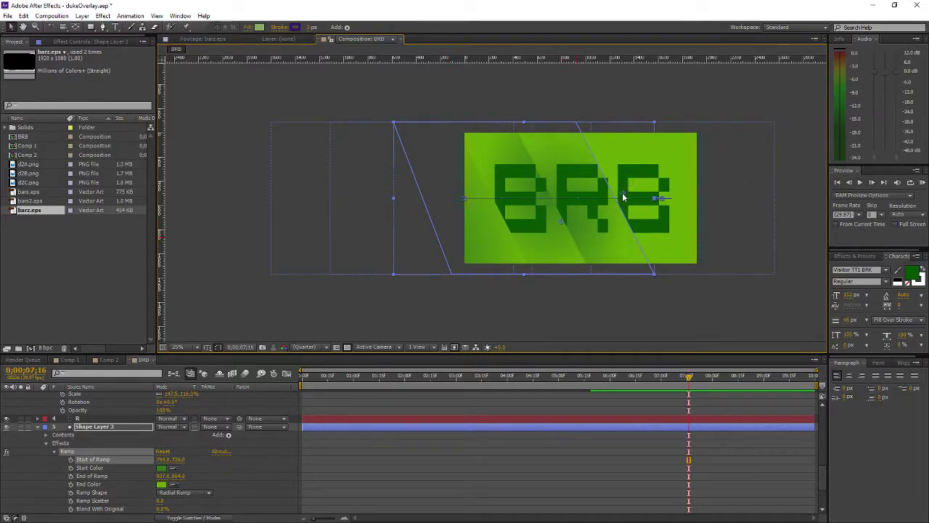
{"action": "left_click", "coordinate": [620, 197]}
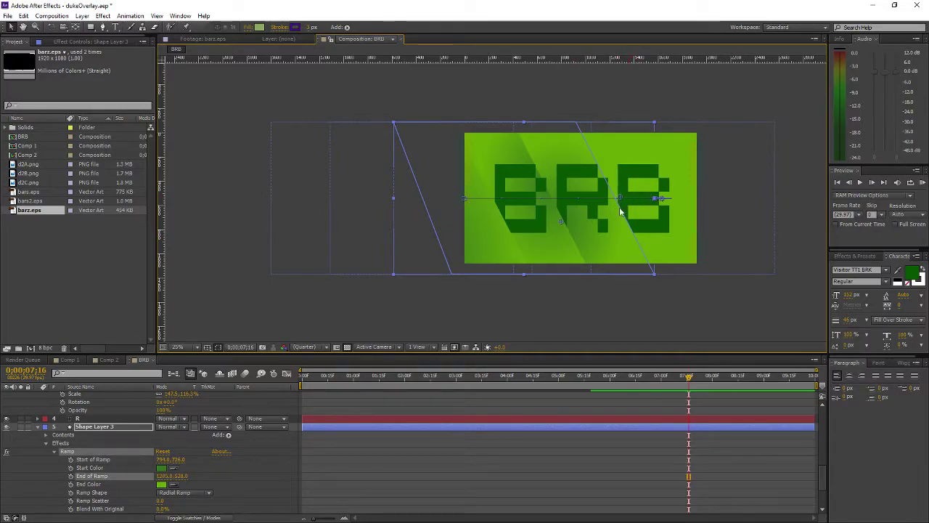
{"action": "left_click", "coordinate": [569, 226]}
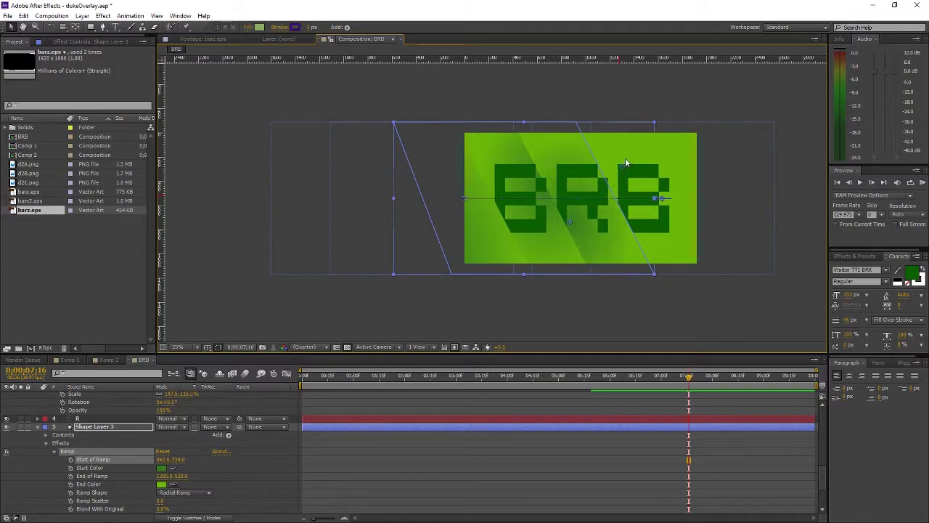
{"action": "left_click_drag", "start_coordinate": [619, 177], "coordinate": [612, 201]}
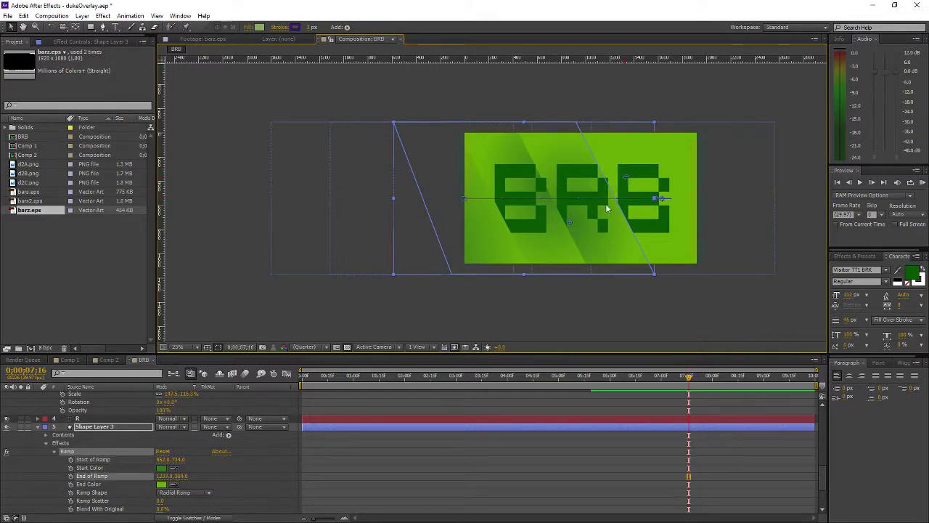
{"action": "left_click_drag", "start_coordinate": [568, 227], "coordinate": [591, 244]}
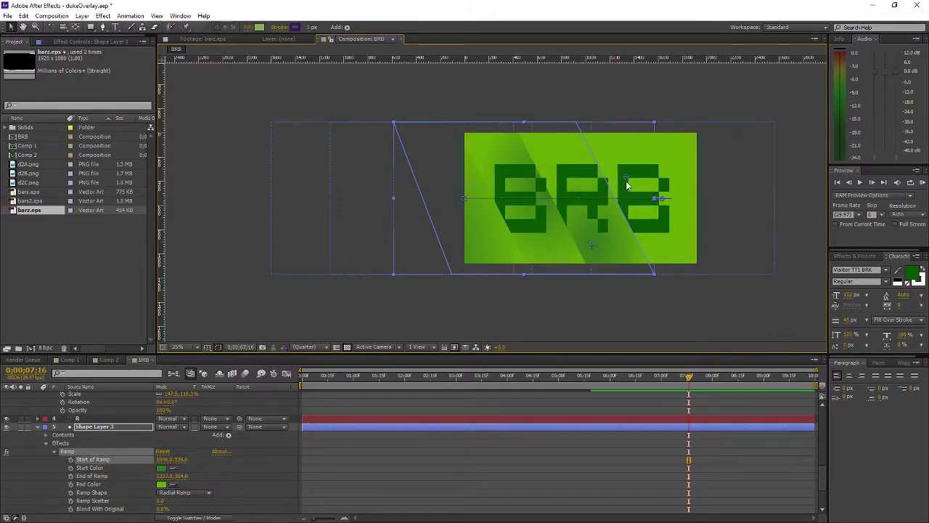
{"action": "left_click_drag", "start_coordinate": [531, 143], "coordinate": [546, 152]}
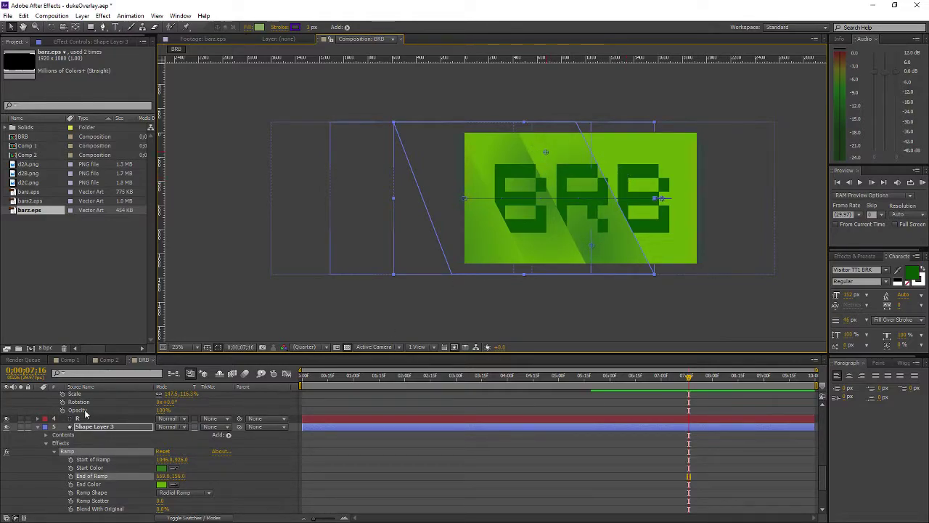
Reposition Shape Layer 2's gradient with Start of Ramp near the first B's upper left and End of Ramp at about 827, 1068.
{"action": "scroll", "coordinate": [94, 420], "scroll_direction": "up", "scroll_amount": 3}
{"action": "scroll", "coordinate": [87, 431], "scroll_direction": "up", "scroll_amount": 2}
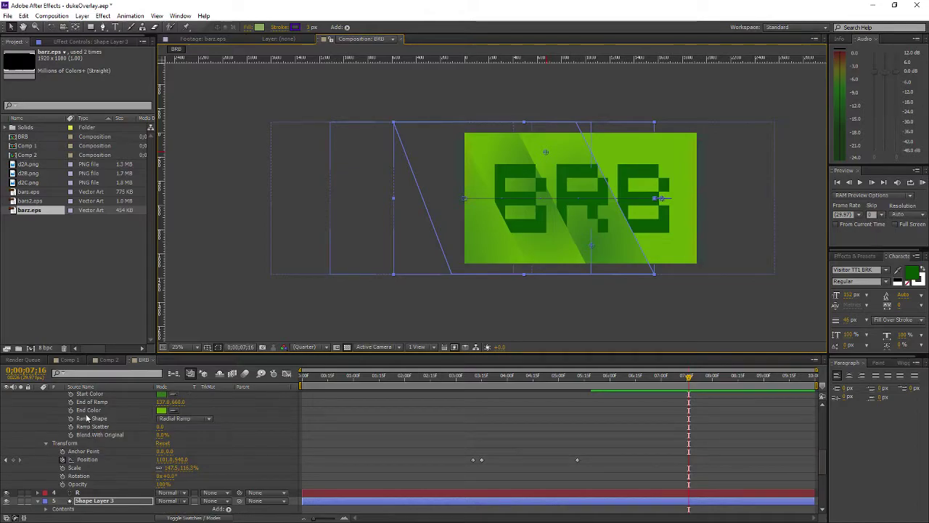
{"action": "left_click", "coordinate": [92, 401]}
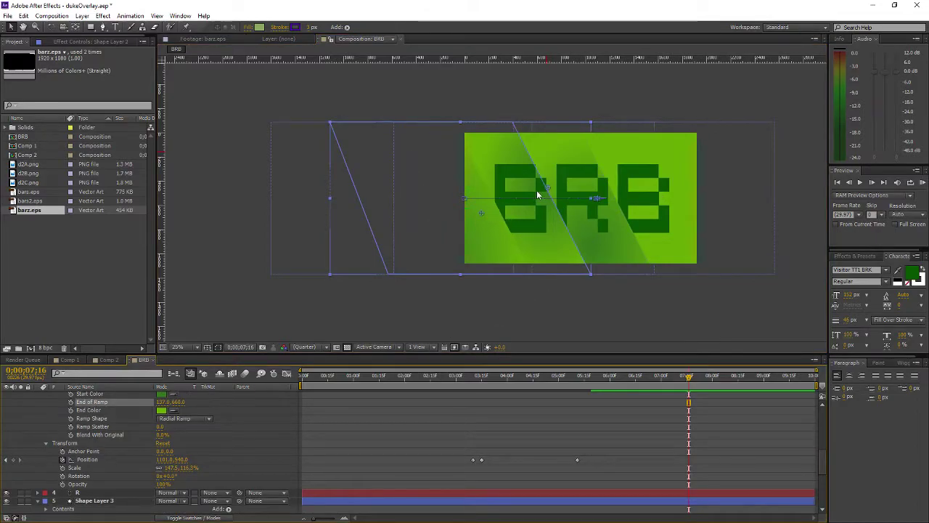
{"action": "left_click_drag", "start_coordinate": [548, 188], "coordinate": [500, 170]}
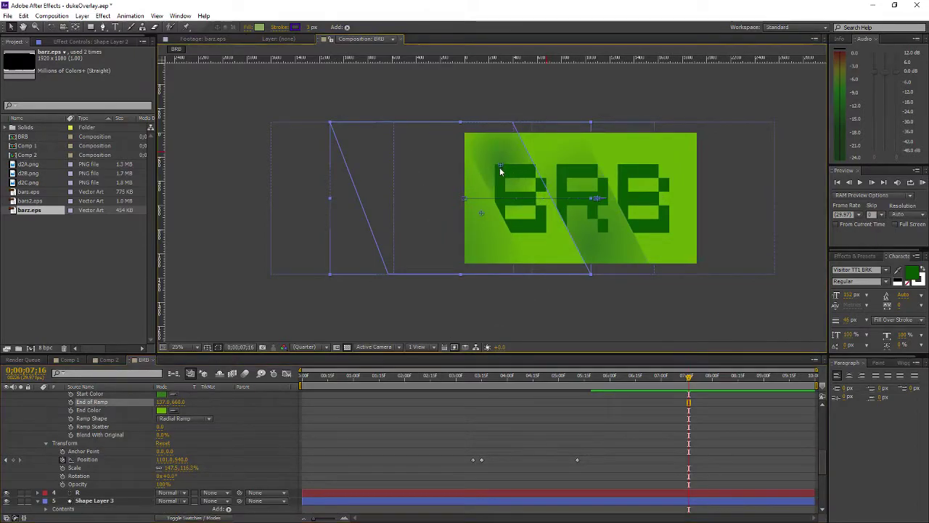
{"action": "left_click_drag", "start_coordinate": [481, 213], "coordinate": [562, 268]}
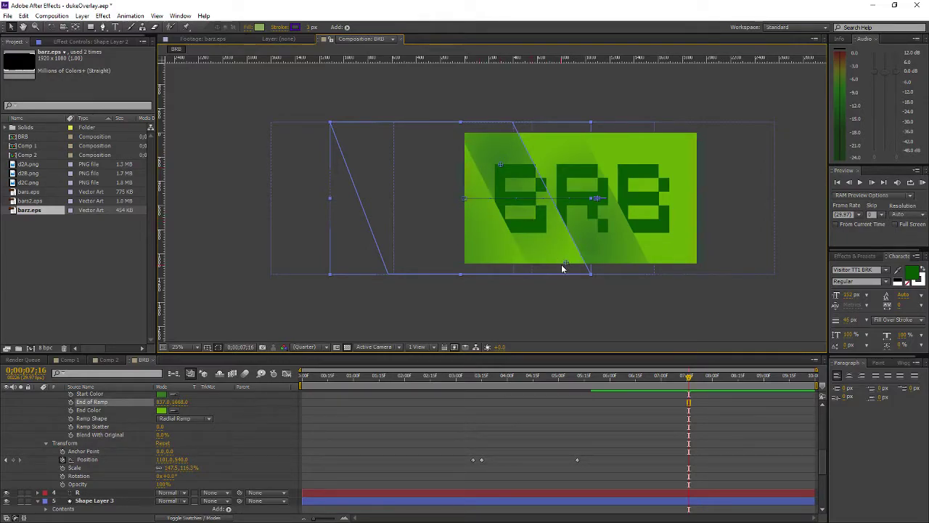
{"action": "left_click", "coordinate": [592, 304]}
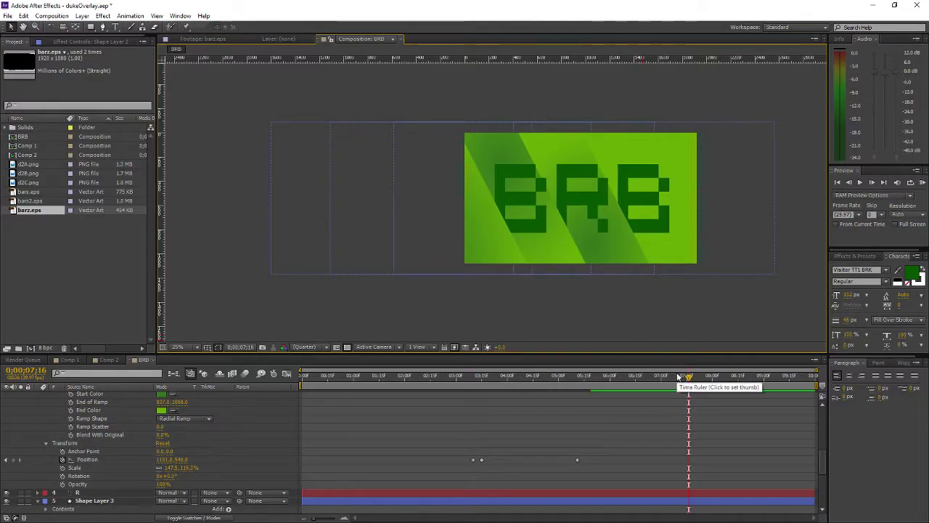
Expand Shape Layer 4's Ramp effect settings and select its Start of Ramp point.
{"action": "left_click", "coordinate": [677, 221]}
{"action": "scroll", "coordinate": [245, 469], "scroll_direction": "down", "scroll_amount": 2}
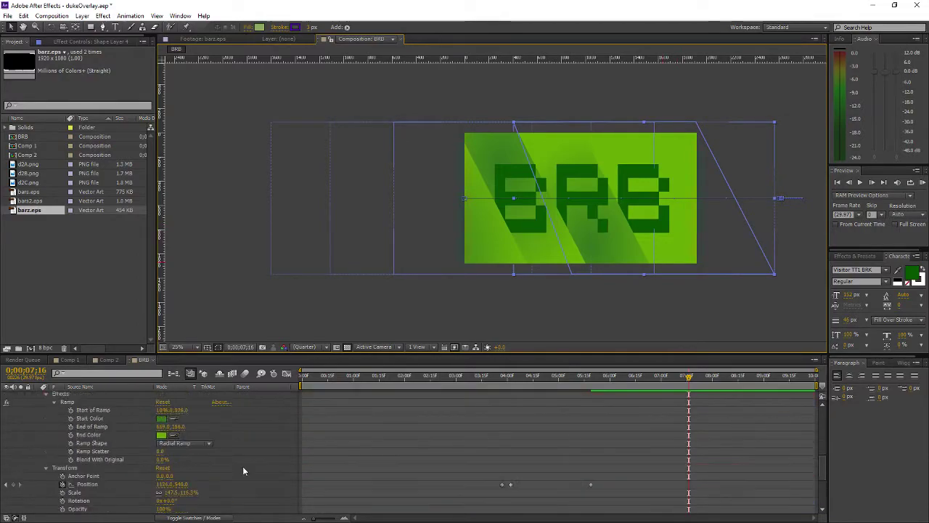
{"action": "scroll", "coordinate": [244, 469], "scroll_direction": "up", "scroll_amount": 2}
{"action": "key", "text": "ctrl+d"}
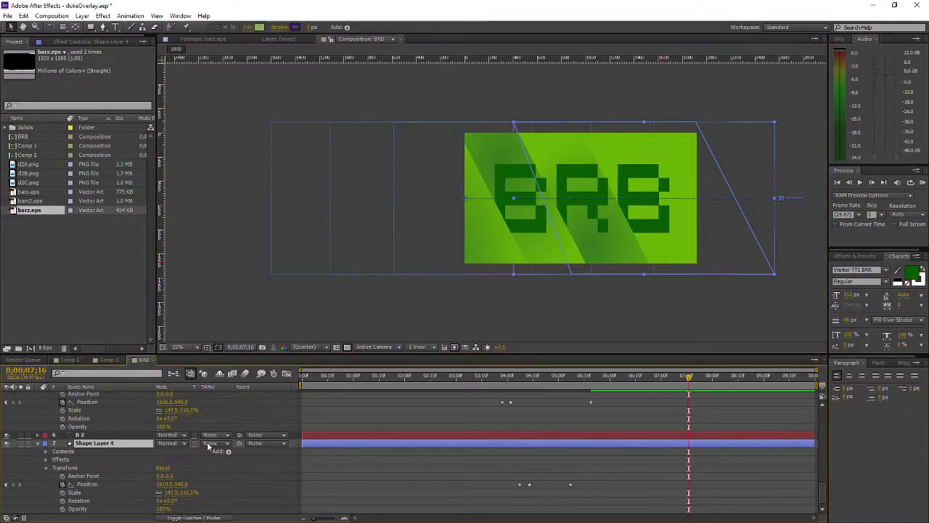
{"action": "left_click", "coordinate": [46, 460]}
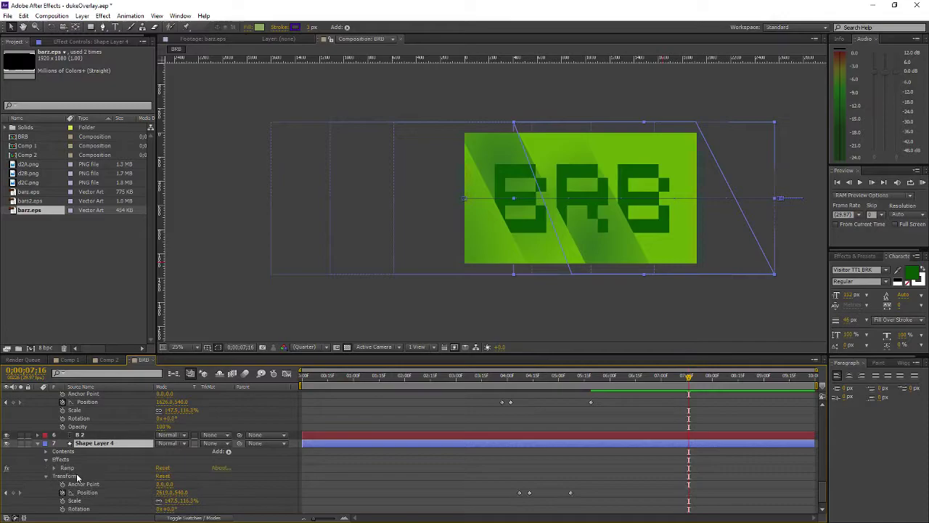
{"action": "left_click", "coordinate": [54, 472]}
{"action": "left_click", "coordinate": [53, 469]}
{"action": "left_click", "coordinate": [84, 459]}
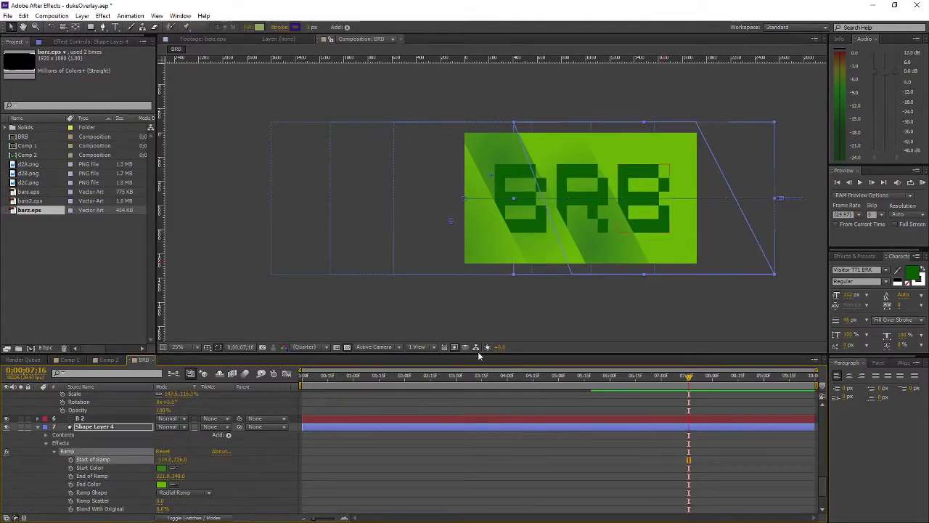
Reposition Shape Layer 4's gradient with Start of Ramp at about 1266, 238 and End of Ramp at about 1861, 736.
{"action": "left_click_drag", "start_coordinate": [450, 222], "coordinate": [622, 170]}
{"action": "left_click_drag", "start_coordinate": [665, 201], "coordinate": [621, 206]}
{"action": "left_click_drag", "start_coordinate": [624, 168], "coordinate": [618, 202]}
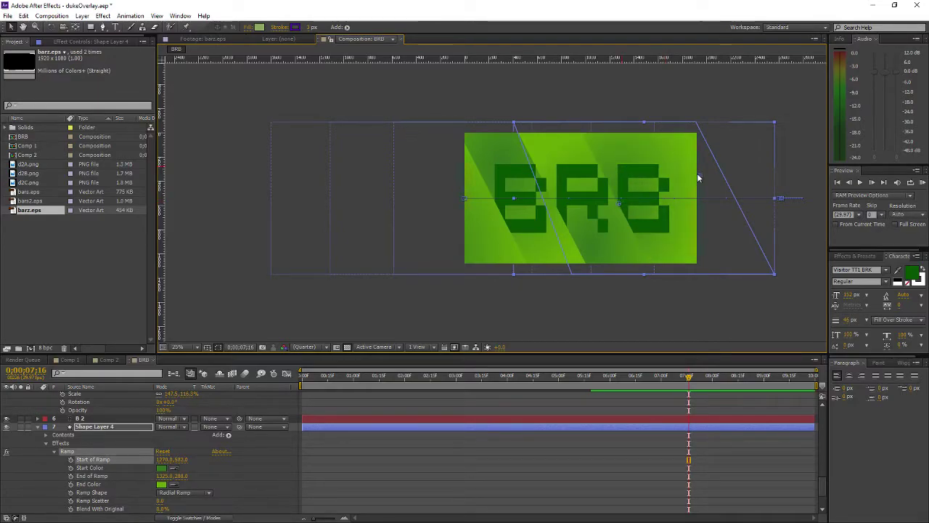
{"action": "left_click", "coordinate": [697, 177]}
{"action": "left_click_drag", "start_coordinate": [618, 208], "coordinate": [616, 162]}
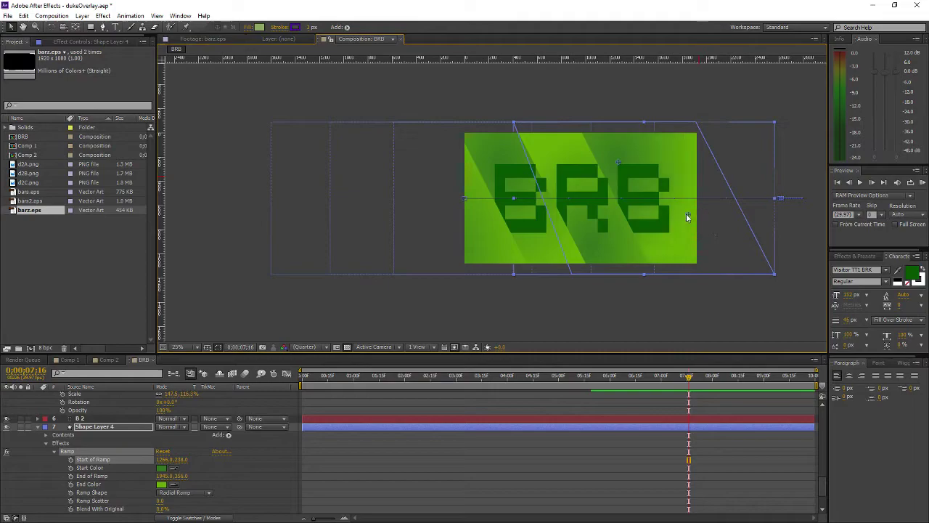
{"action": "left_click_drag", "start_coordinate": [687, 215], "coordinate": [682, 231]}
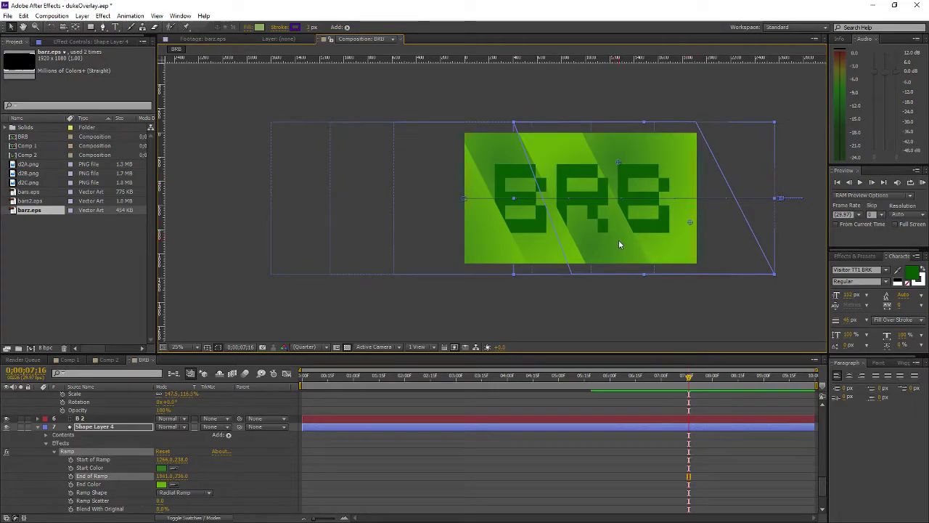
{"action": "left_click", "coordinate": [658, 292]}
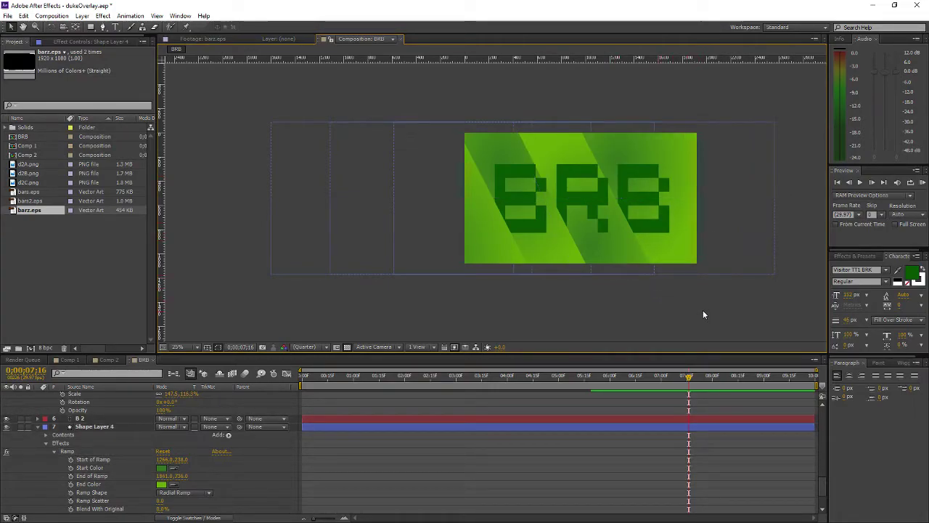
Preview the BRB animation from the start and collapse the properties of all its layers in the timeline.
{"action": "left_click", "coordinate": [305, 378]}
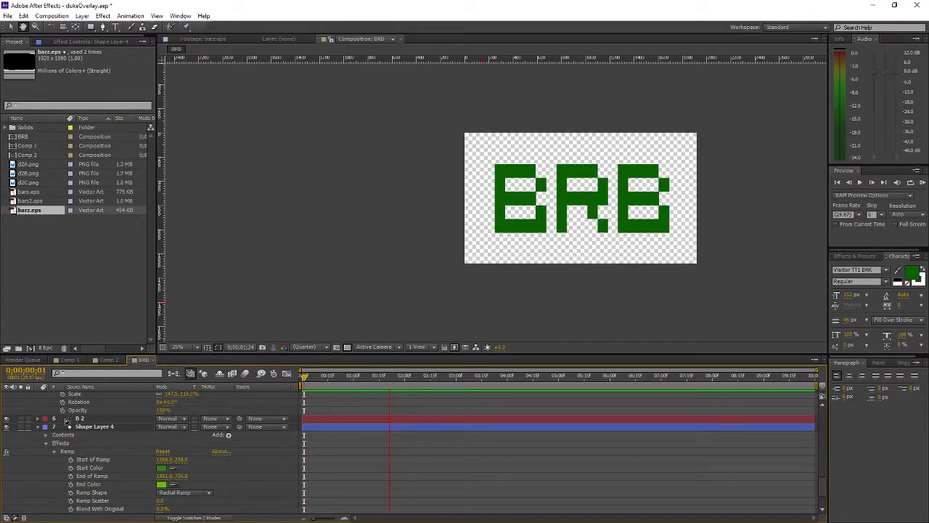
{"action": "left_click", "coordinate": [76, 410]}
{"action": "left_click", "coordinate": [80, 418], "text": "shift"}
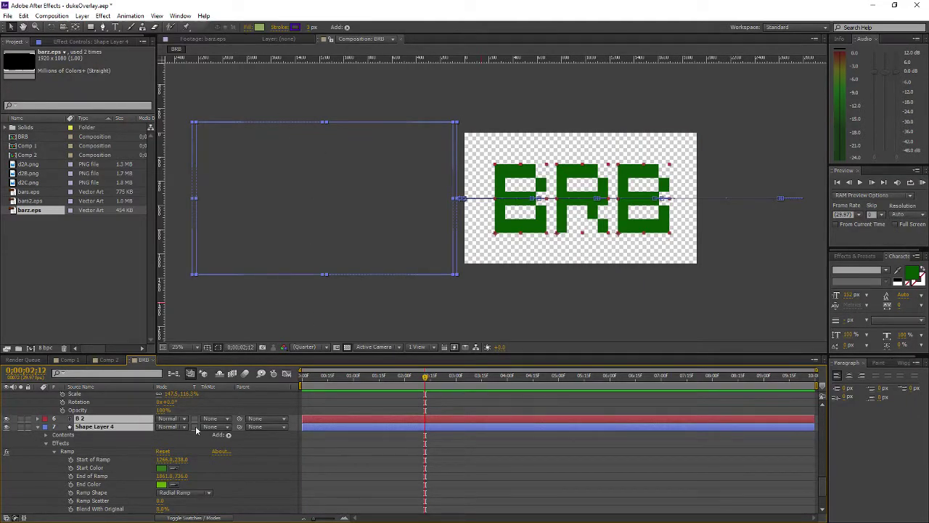
{"action": "left_click", "coordinate": [36, 427]}
{"action": "scroll", "coordinate": [36, 427], "scroll_direction": "up", "scroll_amount": 3}
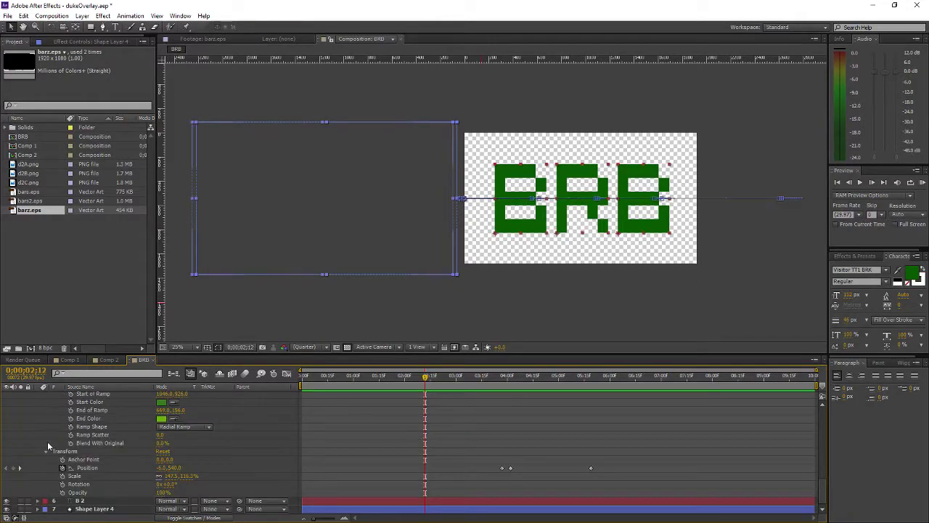
{"action": "left_click", "coordinate": [38, 501]}
{"action": "left_click", "coordinate": [38, 493]}
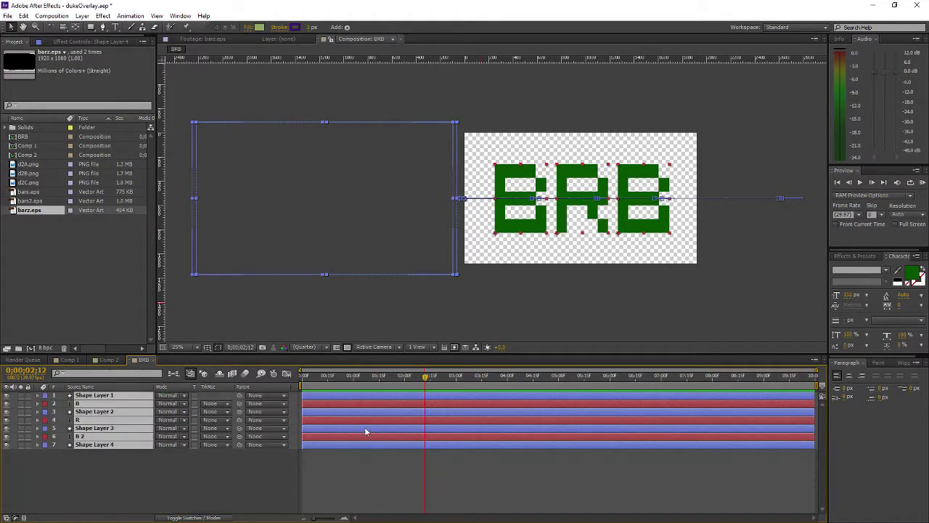
{"action": "left_click", "coordinate": [526, 477]}
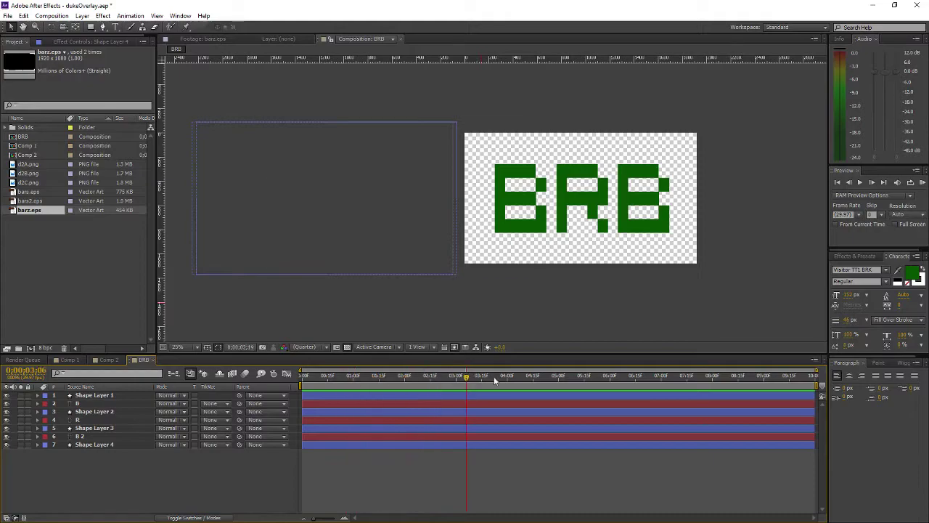
Scrub back and forth through the BRB timeline to review the sliding shapes, ending at 0;00;04;26.
{"action": "left_click", "coordinate": [620, 376]}
{"action": "left_click_drag", "start_coordinate": [632, 379], "coordinate": [795, 383]}
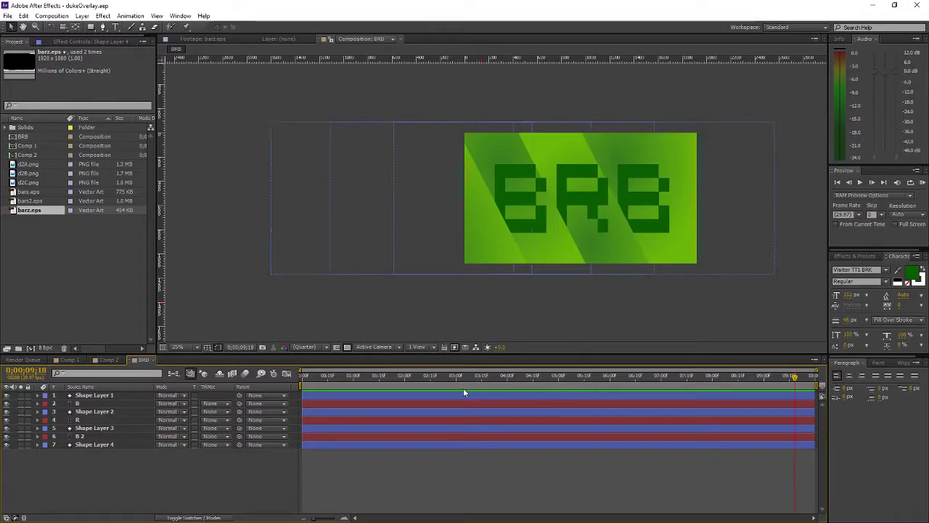
{"action": "left_click_drag", "start_coordinate": [416, 379], "coordinate": [618, 378]}
{"action": "left_click_drag", "start_coordinate": [679, 381], "coordinate": [552, 379]}
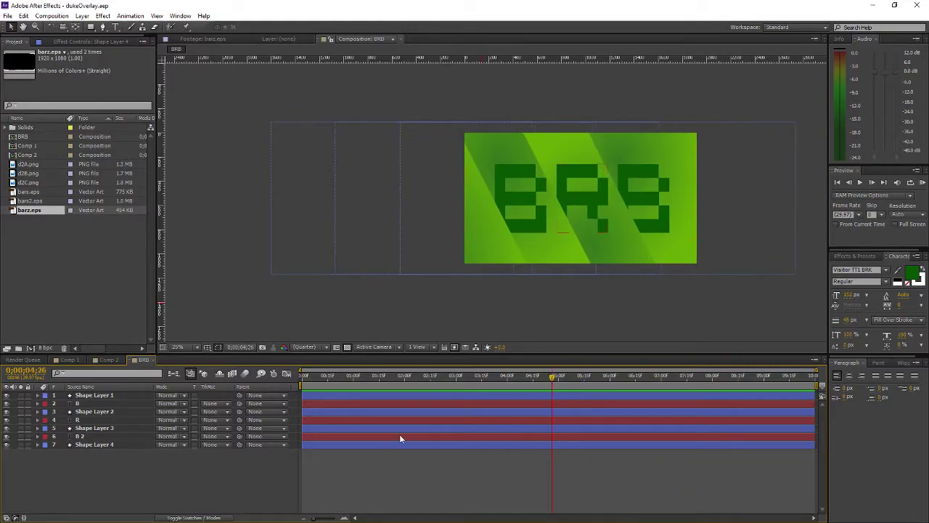
Examine Shape Layer 1's Ramp and Transform properties and collapse the layer.
{"action": "left_click", "coordinate": [320, 395]}
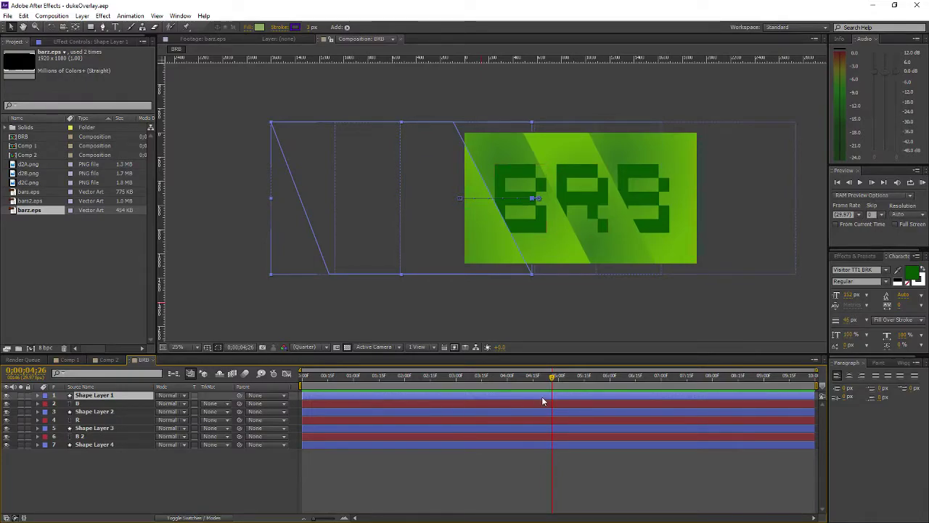
{"action": "left_click", "coordinate": [561, 320]}
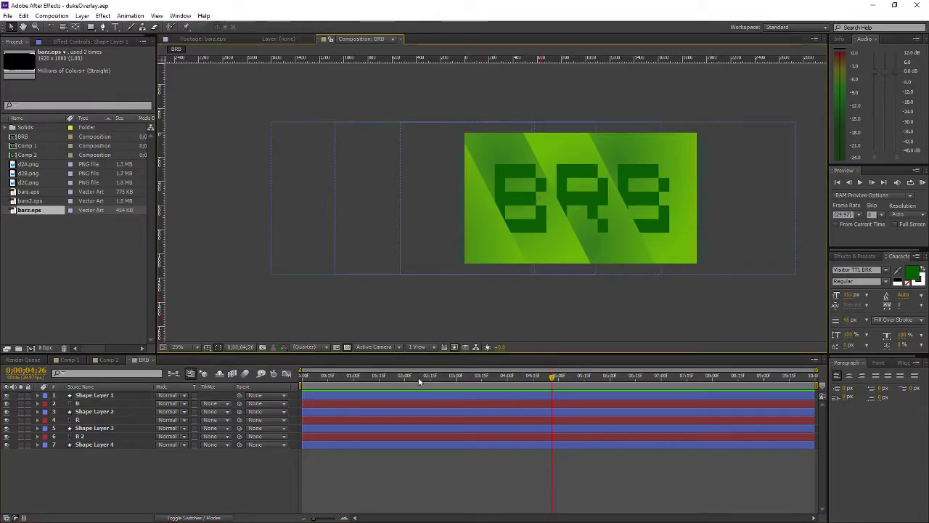
{"action": "left_click", "coordinate": [315, 397]}
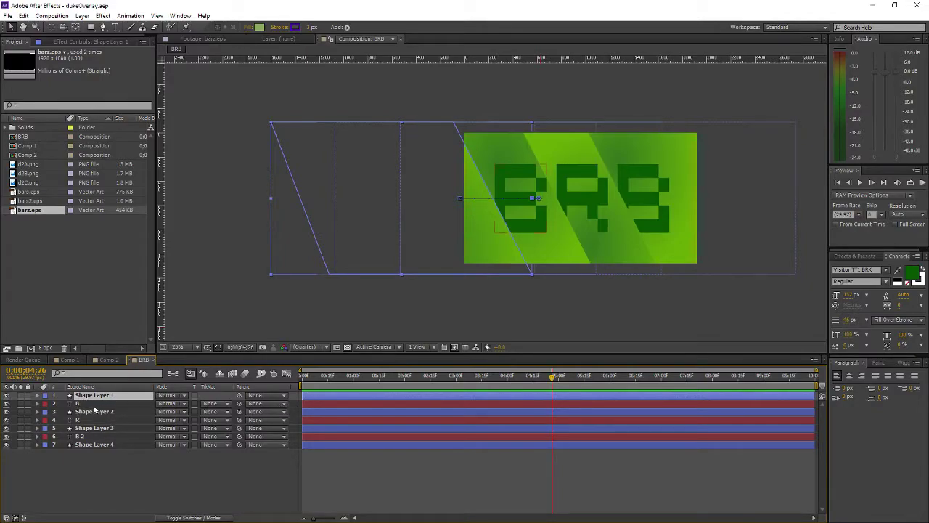
{"action": "left_click", "coordinate": [39, 395]}
{"action": "left_click", "coordinate": [39, 397]}
{"action": "left_click", "coordinate": [38, 396]}
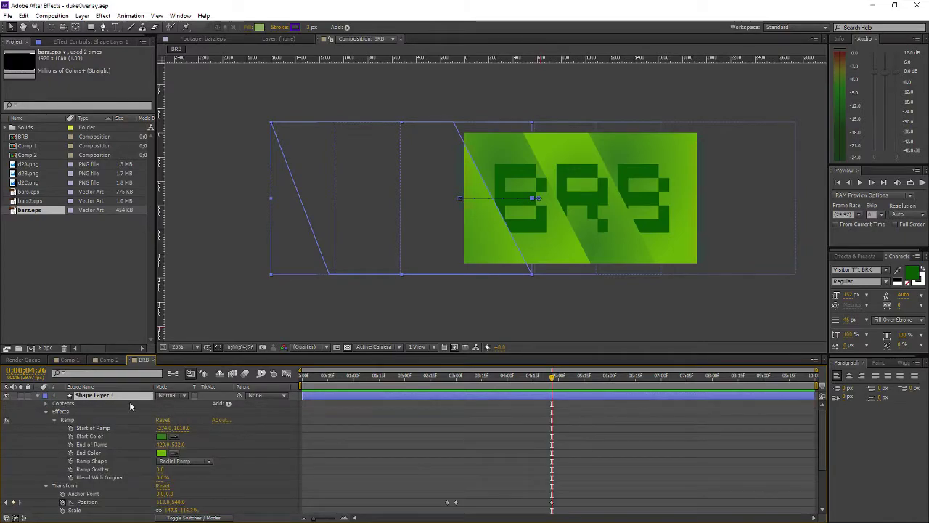
{"action": "left_click", "coordinate": [35, 396]}
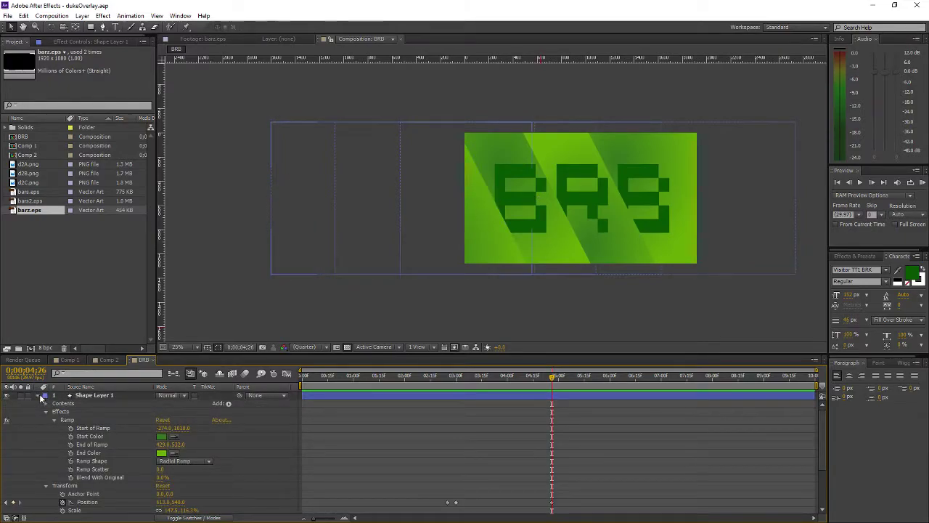
{"action": "left_click", "coordinate": [38, 396]}
Duplicate Shape Layer 1 and delete the copy.
{"action": "left_click", "coordinate": [96, 396]}
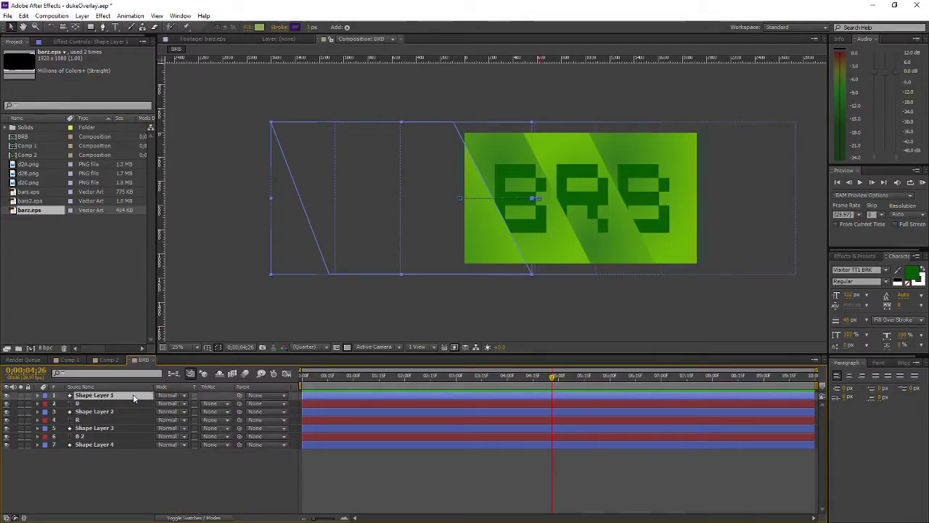
{"action": "key", "text": "ctrl+d"}
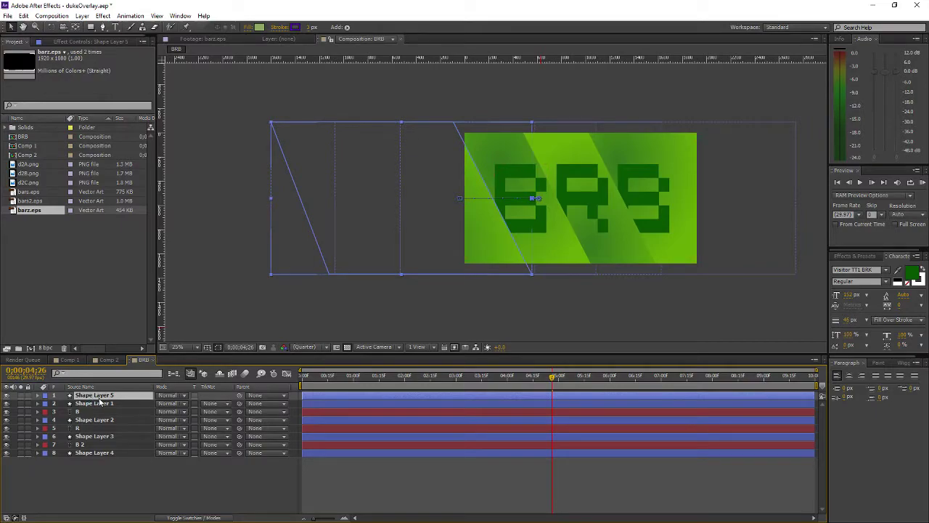
{"action": "key", "text": "Delete"}
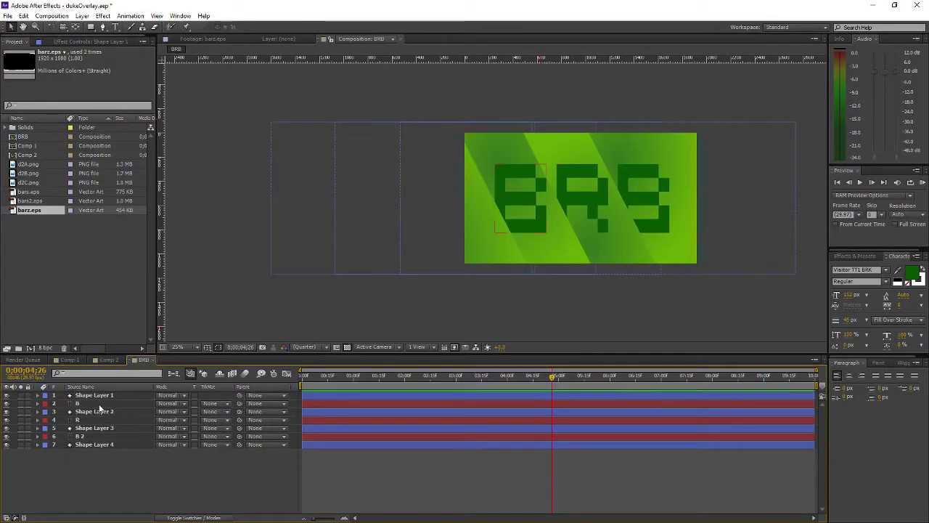
Expand the first B text layer and examine its Text and Transform property groups.
{"action": "left_click", "coordinate": [106, 404]}
{"action": "left_click", "coordinate": [37, 404]}
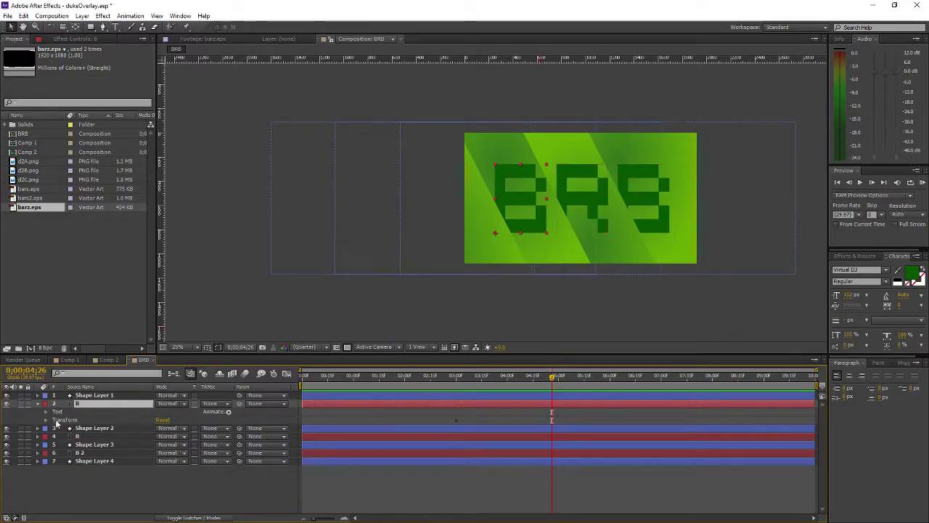
{"action": "left_click", "coordinate": [275, 152]}
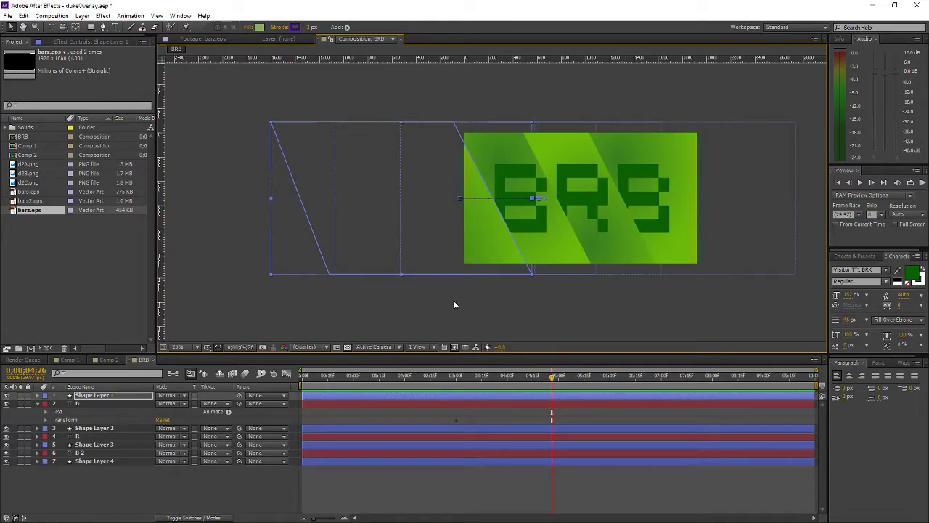
{"action": "left_click", "coordinate": [301, 326]}
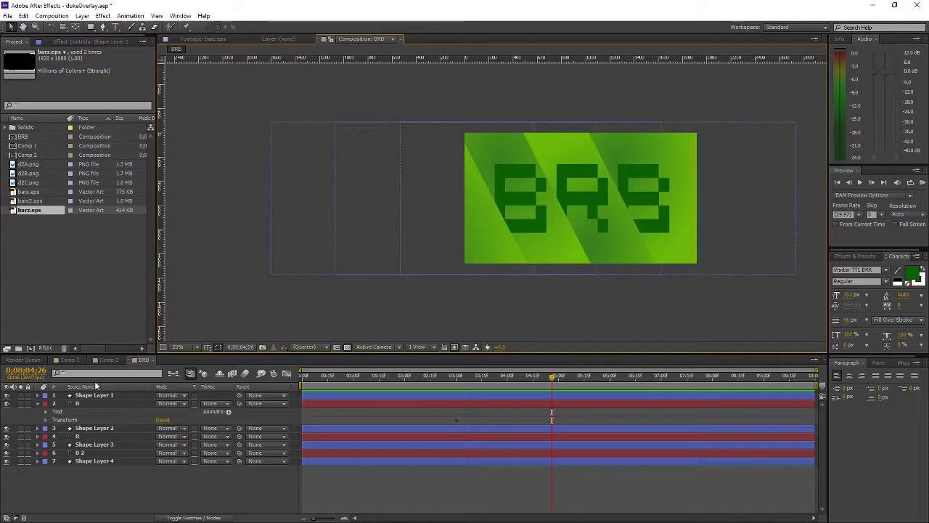
{"action": "left_click", "coordinate": [57, 406]}
{"action": "left_click", "coordinate": [46, 419]}
{"action": "left_click", "coordinate": [45, 420]}
{"action": "left_click", "coordinate": [46, 412]}
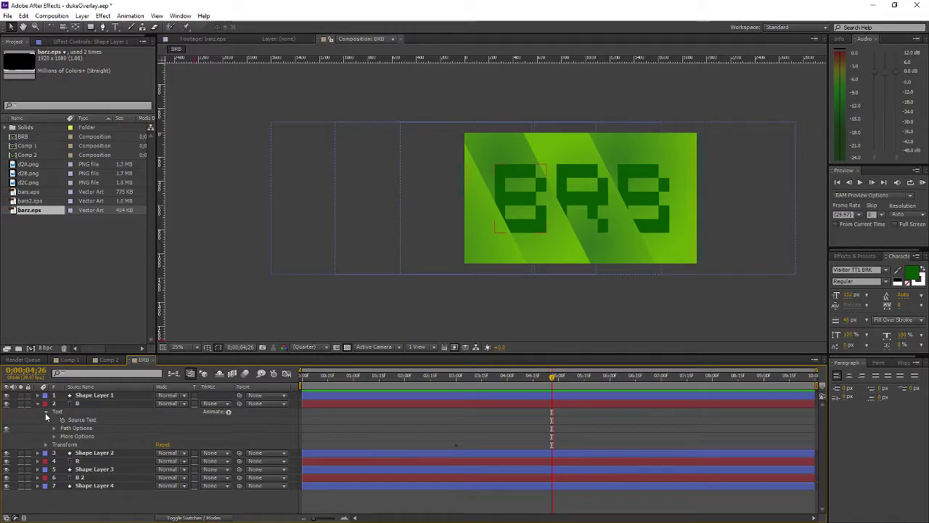
{"action": "left_click", "coordinate": [46, 412]}
Show the first B layer's Transform properties and move the playhead to its previous Position keyframe at 0;00;03;00.
{"action": "left_click", "coordinate": [37, 403]}
{"action": "left_click", "coordinate": [37, 403]}
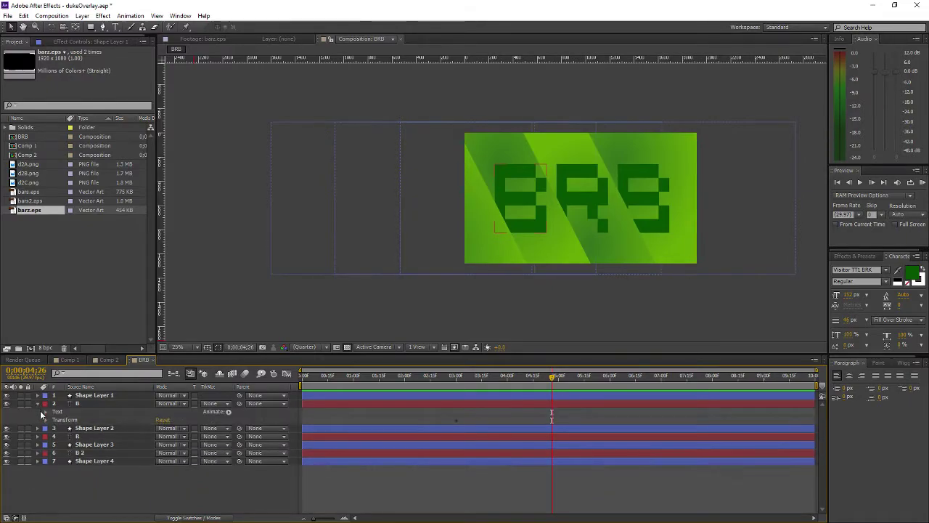
{"action": "left_click", "coordinate": [45, 420]}
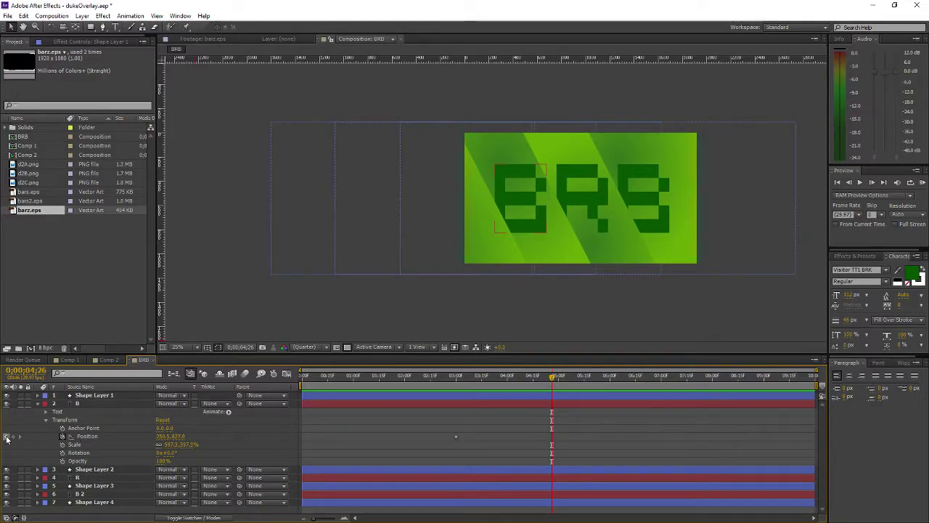
{"action": "left_click", "coordinate": [7, 437]}
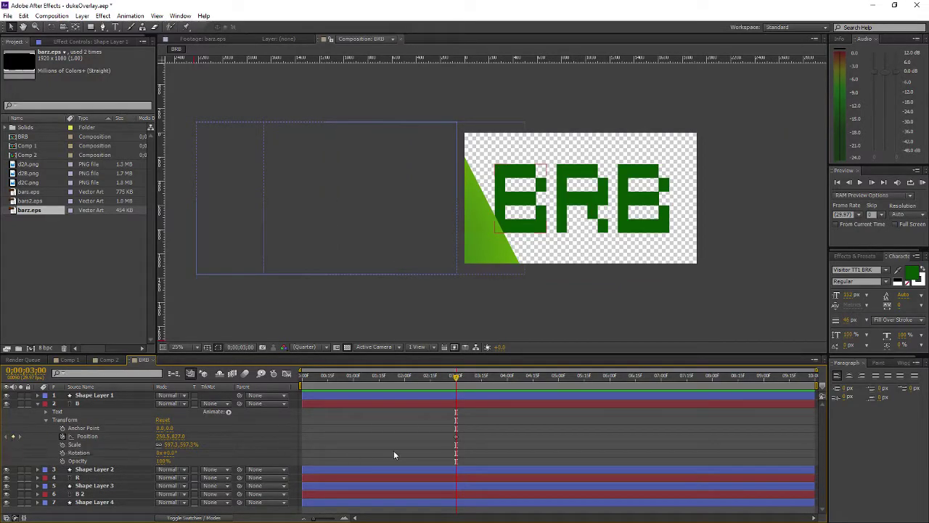
Remove the first B text layer's Position keyframe at 0;00;03;00 and fold up its Transform properties.
{"action": "left_click", "coordinate": [456, 437]}
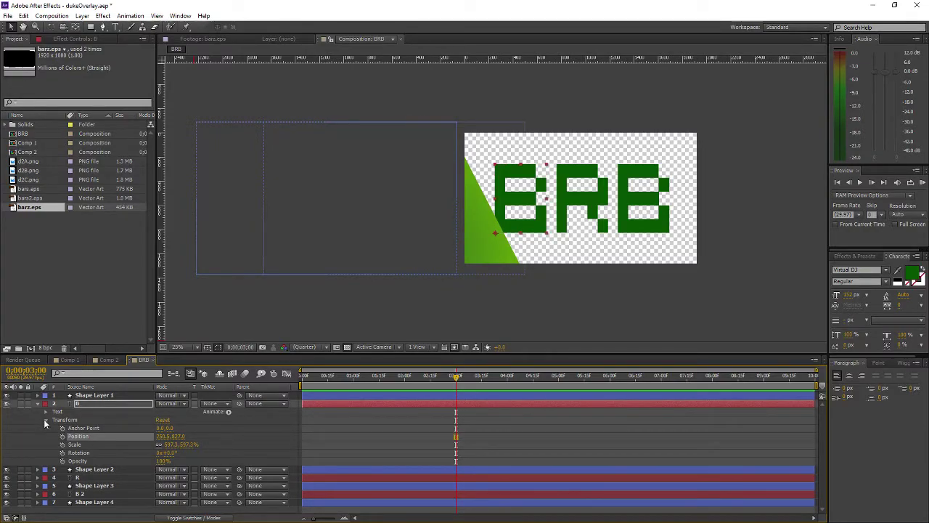
{"action": "left_click", "coordinate": [46, 420]}
{"action": "left_click", "coordinate": [37, 403]}
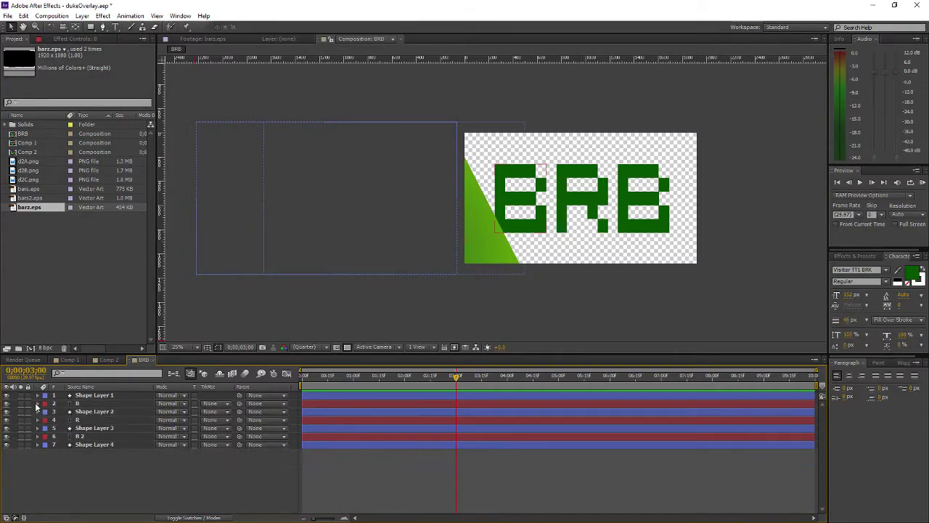
{"action": "left_click", "coordinate": [35, 403]}
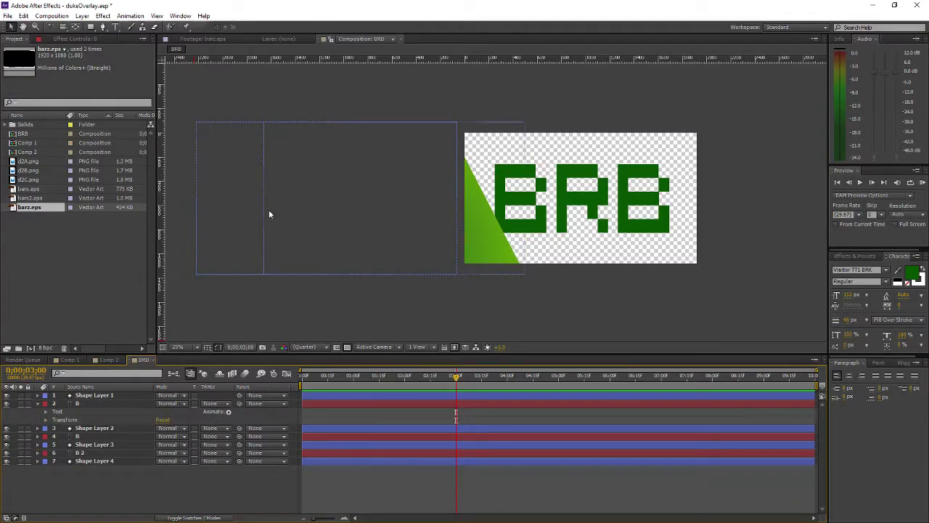
Try the Pen tool outside the frame as a new shape layer, draw a two-point mask path on the first B layer, and undo the mask.
{"action": "left_click", "coordinate": [103, 27]}
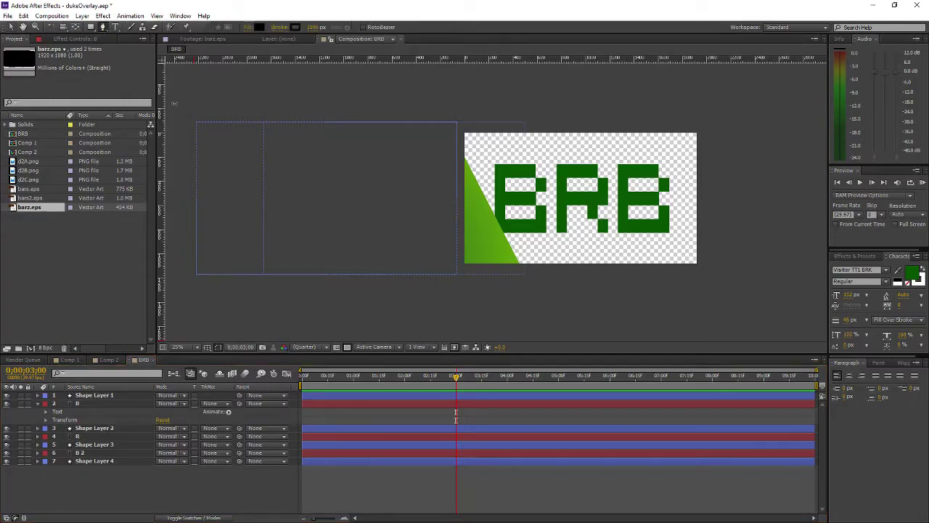
{"action": "left_click", "coordinate": [348, 191]}
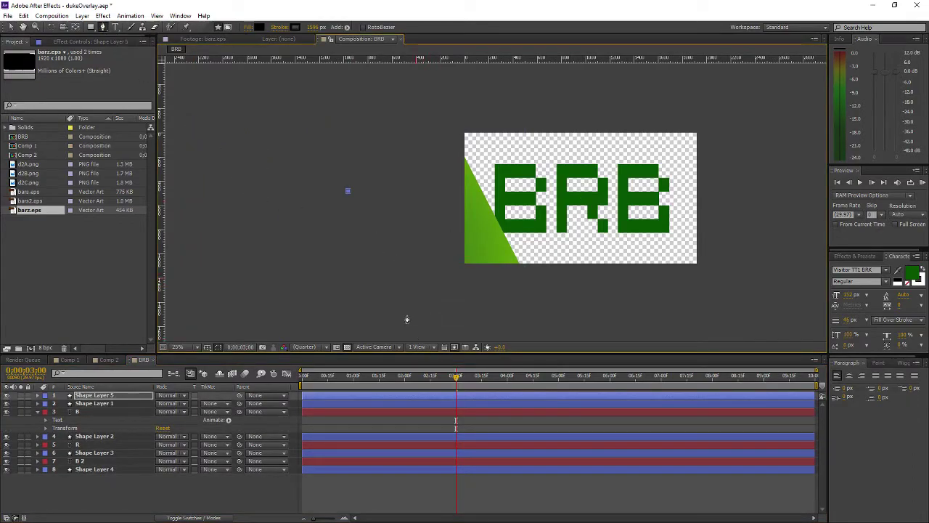
{"action": "left_click", "coordinate": [113, 414]}
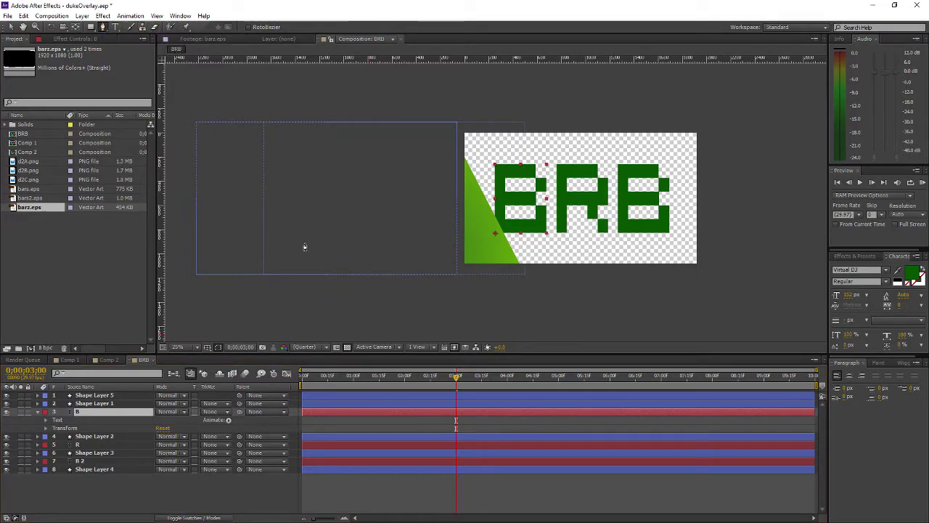
{"action": "left_click", "coordinate": [304, 222]}
{"action": "left_click", "coordinate": [349, 270]}
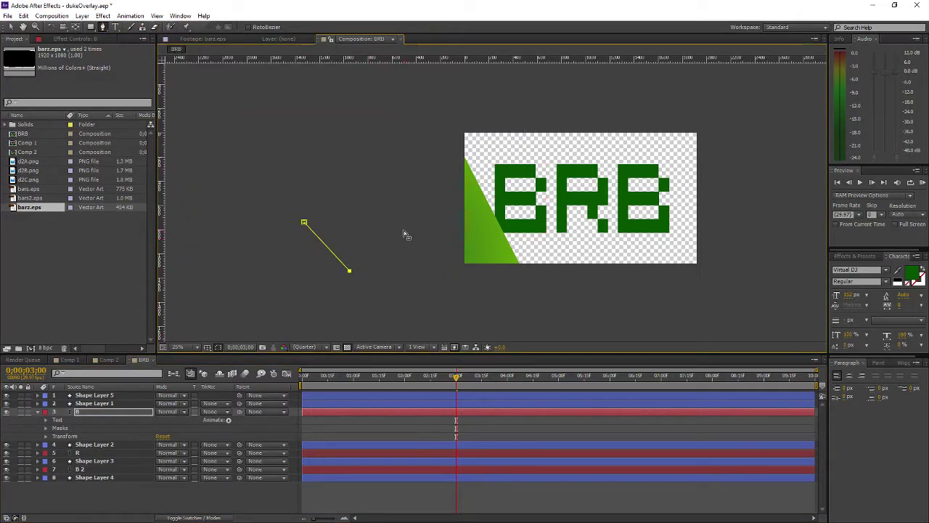
{"action": "key", "text": "ctrl+z"}
{"action": "key", "text": "ctrl+z"}
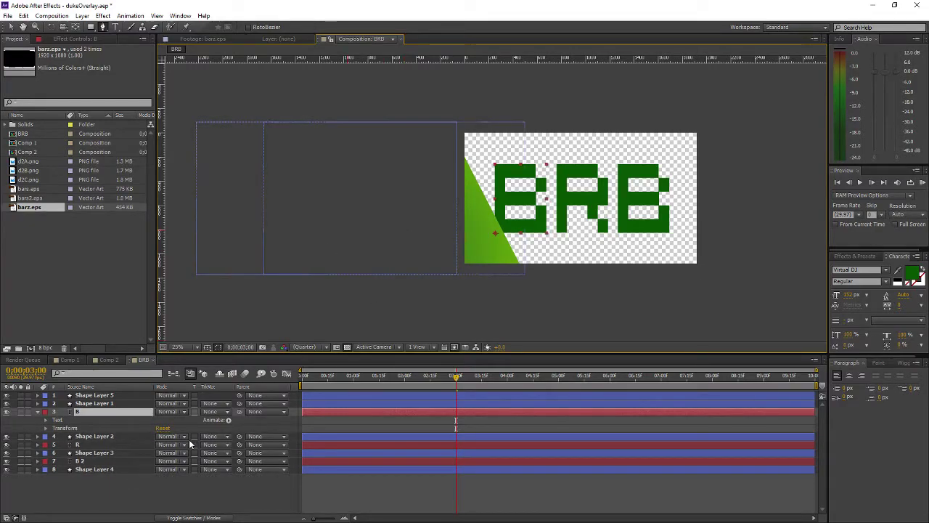
Go to 0;00;07;19 and compare the composition with Shape Layer 1 hidden and shown.
{"action": "left_click", "coordinate": [90, 396]}
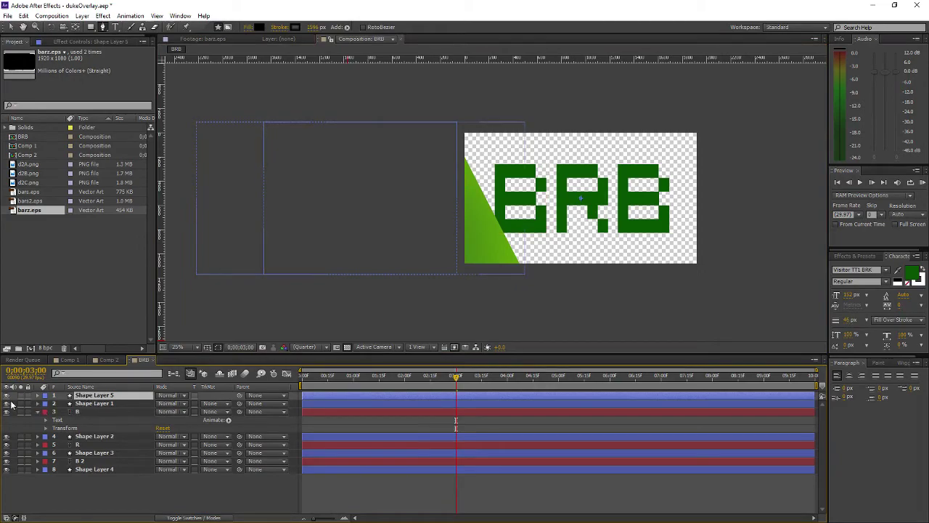
{"action": "left_click_drag", "start_coordinate": [15, 371], "coordinate": [58, 359]}
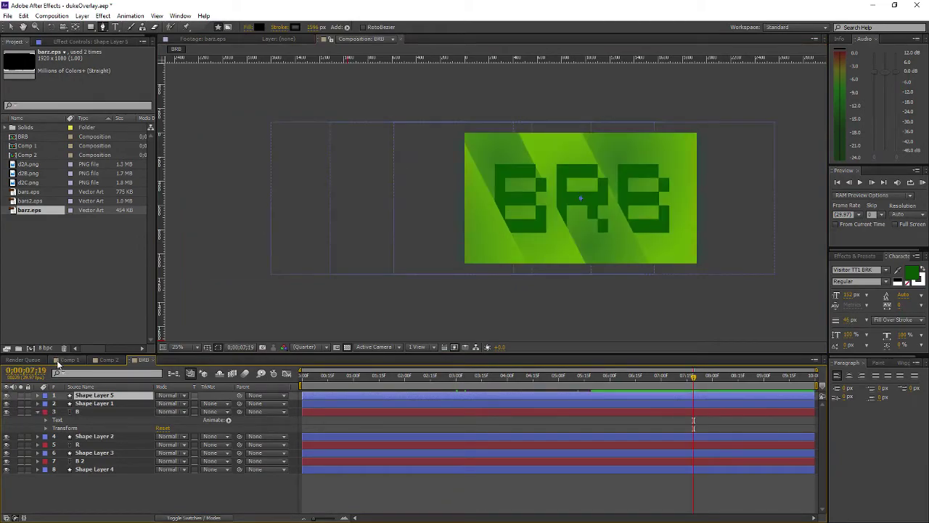
{"action": "left_click", "coordinate": [6, 403]}
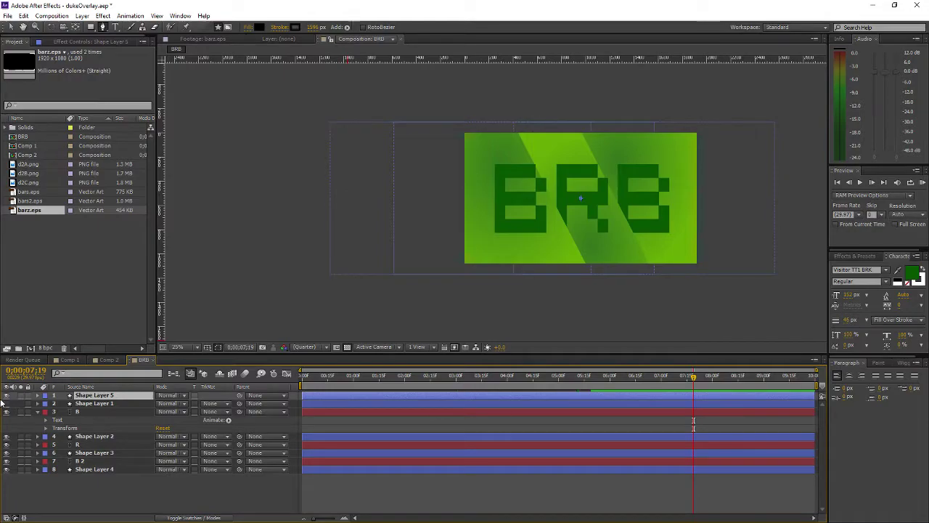
{"action": "key", "text": "ctrl+shift+a"}
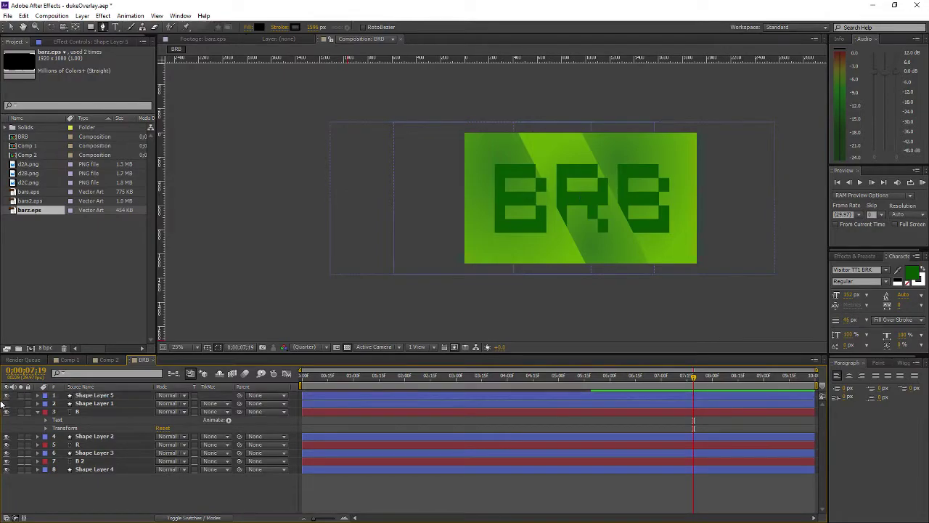
{"action": "left_click", "coordinate": [6, 403]}
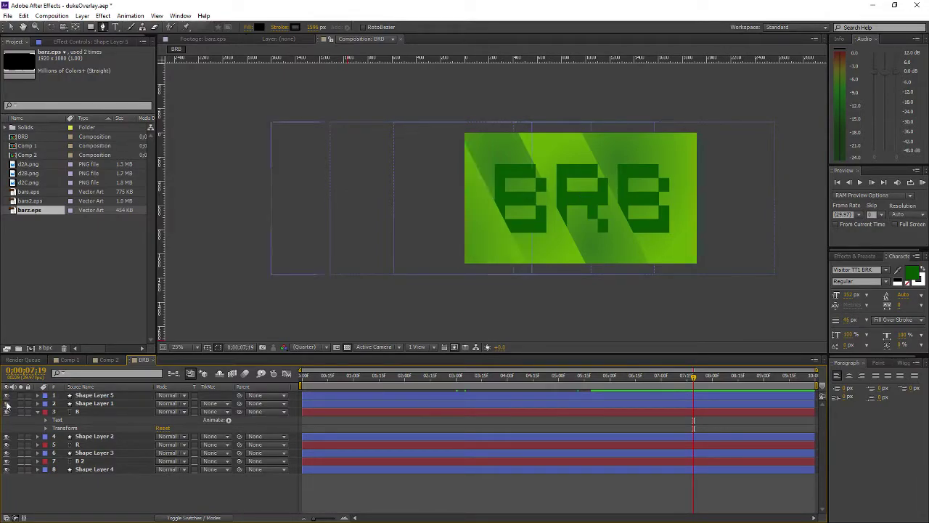
Delete Shape Layer 5 and select the first B text layer.
{"action": "left_click", "coordinate": [95, 396]}
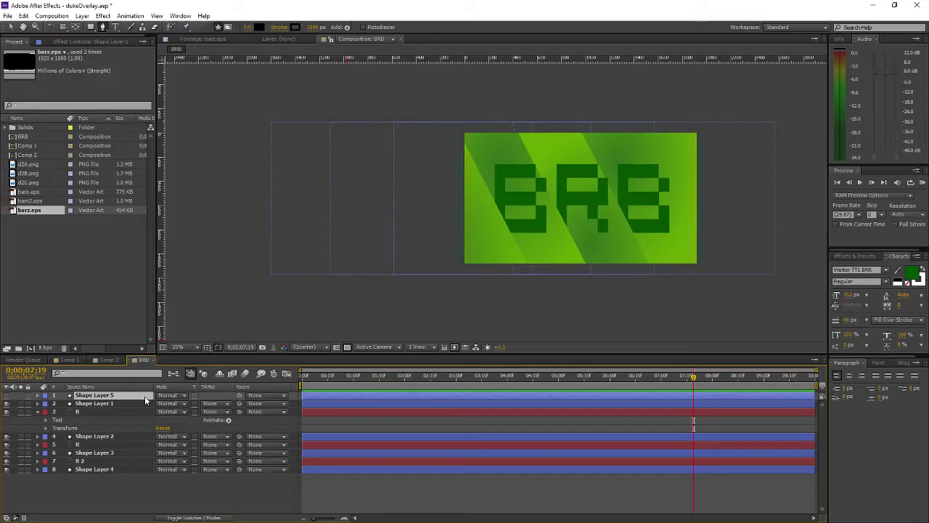
{"action": "key", "text": "Delete"}
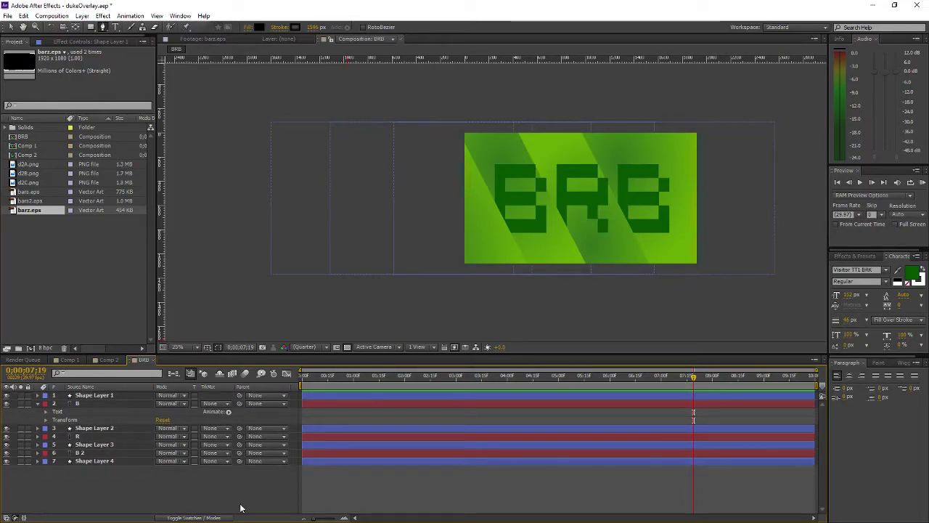
{"action": "left_click", "coordinate": [101, 402]}
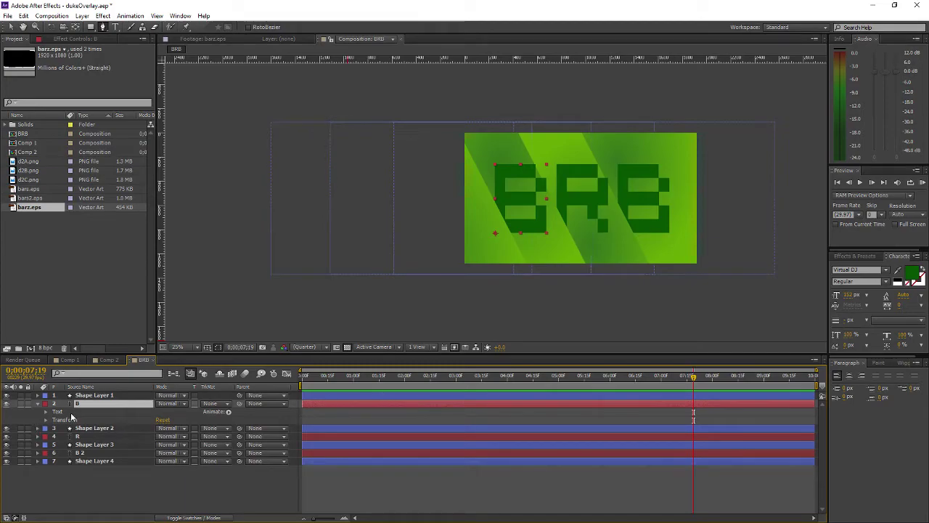
{"action": "left_click", "coordinate": [86, 396]}
{"action": "left_click", "coordinate": [97, 405]}
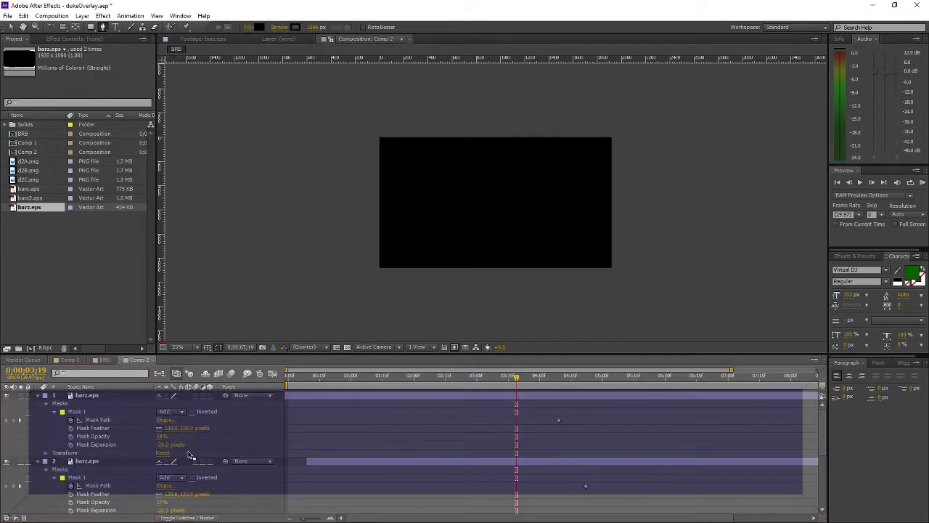
In Comp 2, shift both barz.eps layers in time so that they start at the beginning of the composition.
{"action": "left_click", "coordinate": [109, 359]}
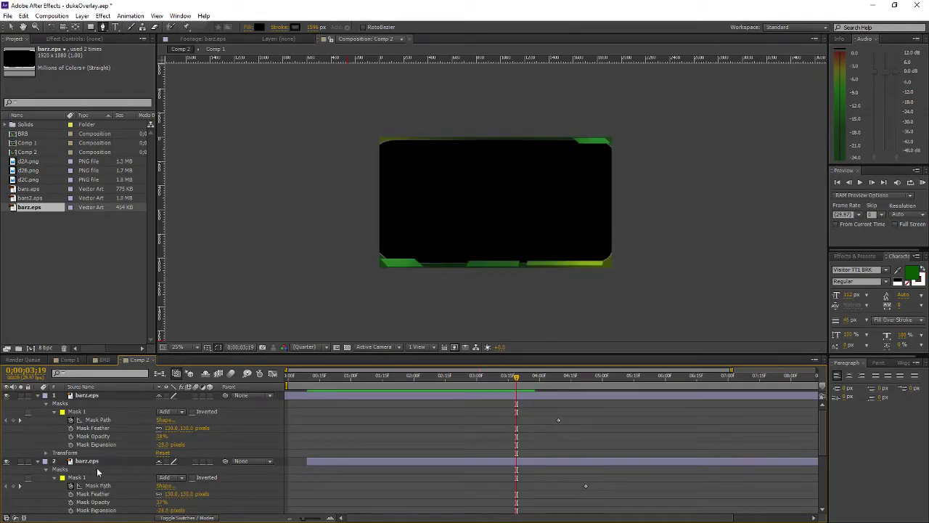
{"action": "scroll", "coordinate": [97, 468], "scroll_direction": "down", "scroll_amount": 2}
{"action": "scroll", "coordinate": [97, 467], "scroll_direction": "up", "scroll_amount": 2}
{"action": "left_click", "coordinate": [328, 396]}
{"action": "left_click_drag", "start_coordinate": [314, 404], "coordinate": [308, 404]}
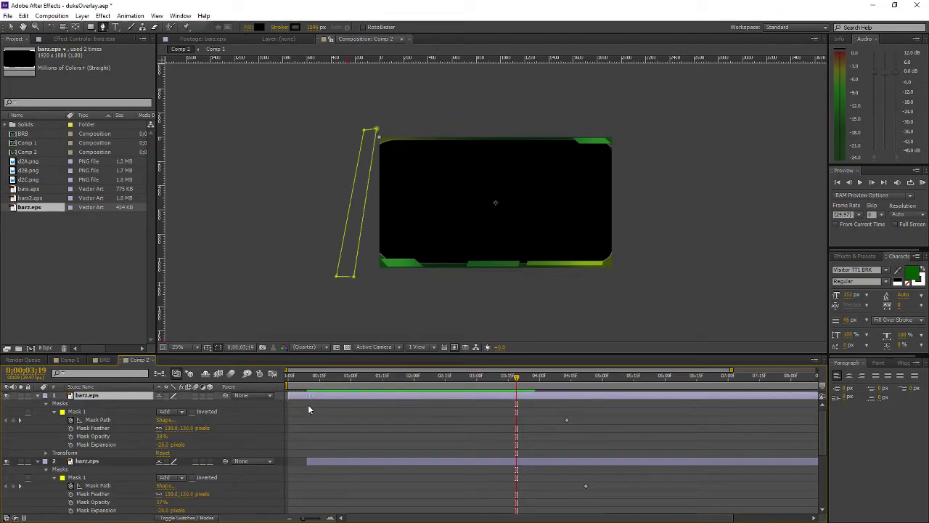
{"action": "left_click_drag", "start_coordinate": [320, 460], "coordinate": [302, 460]}
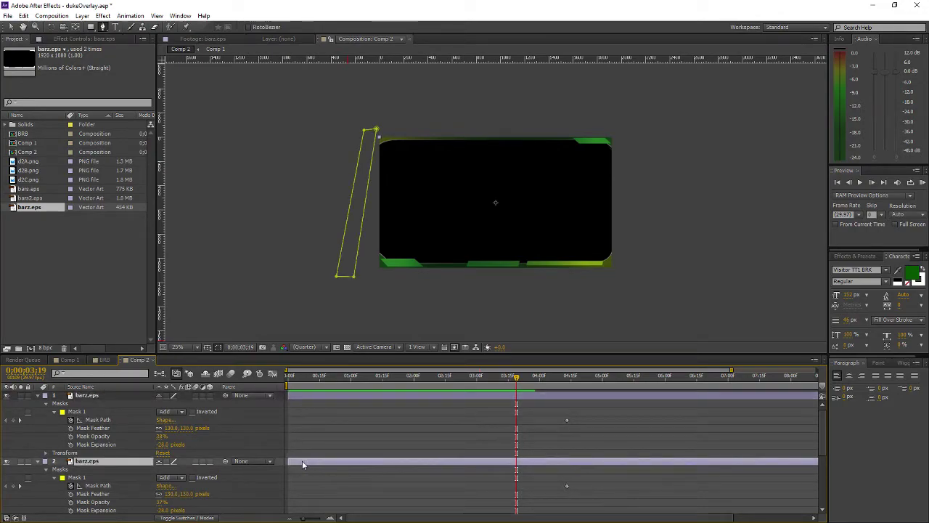
{"action": "scroll", "coordinate": [323, 454], "scroll_direction": "down", "scroll_amount": 1}
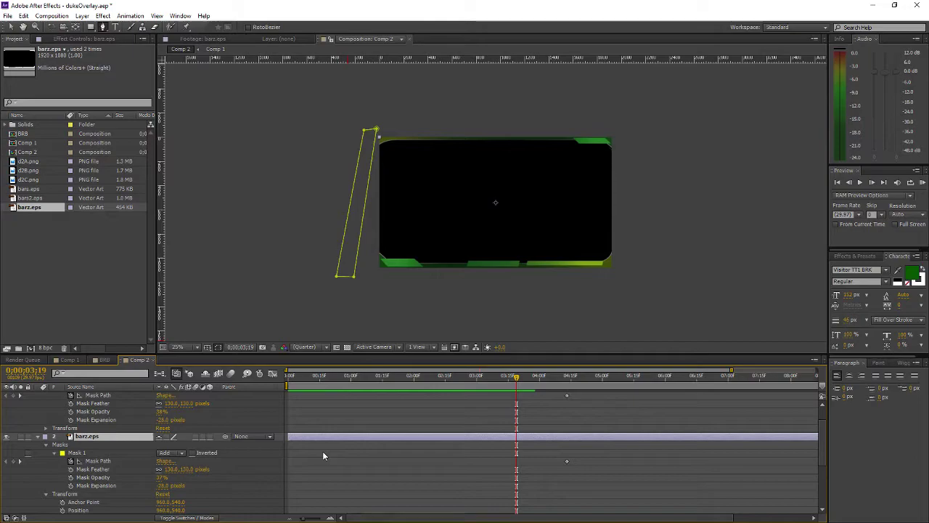
{"action": "scroll", "coordinate": [320, 451], "scroll_direction": "up", "scroll_amount": 1}
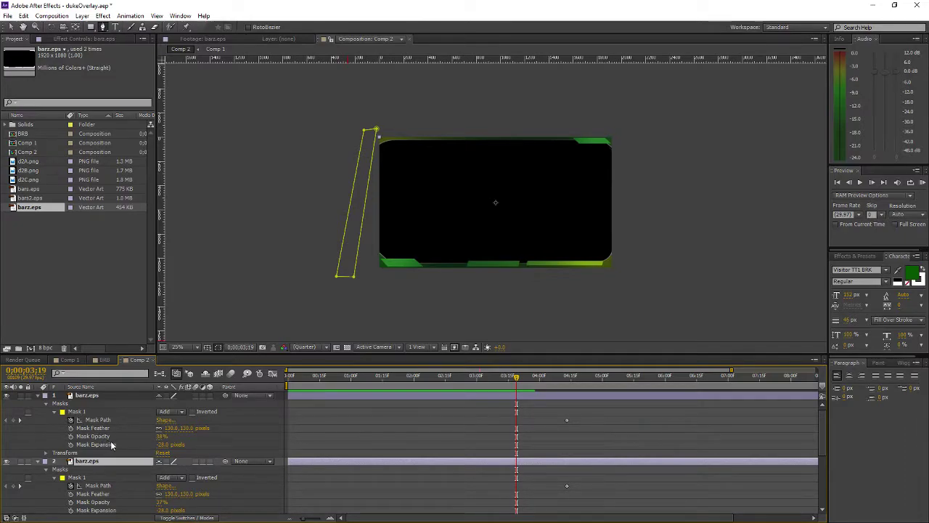
Look through the Comp 1 and BRB timelines, return to Comp 2 and preview its overlay animation.
{"action": "scroll", "coordinate": [111, 443], "scroll_direction": "down", "scroll_amount": 3}
{"action": "left_click", "coordinate": [73, 359]}
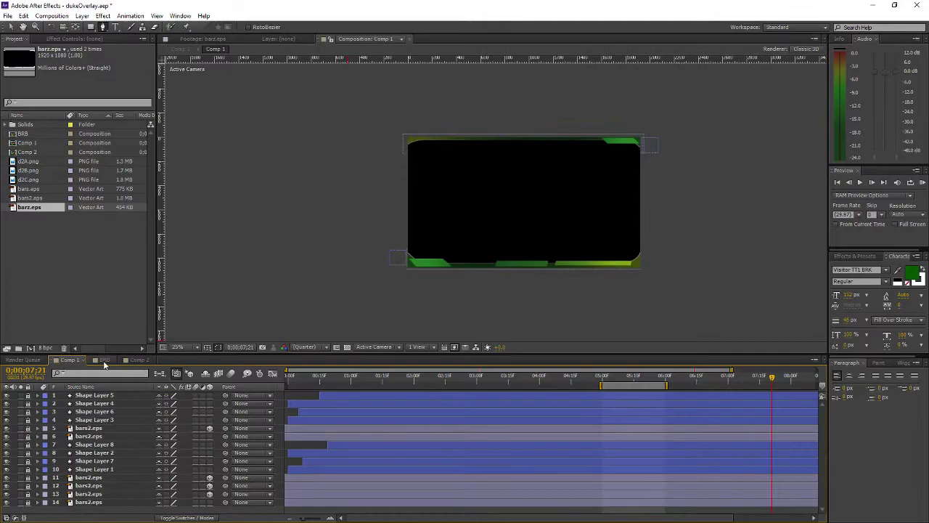
{"action": "left_click", "coordinate": [104, 360]}
{"action": "left_click", "coordinate": [137, 360]}
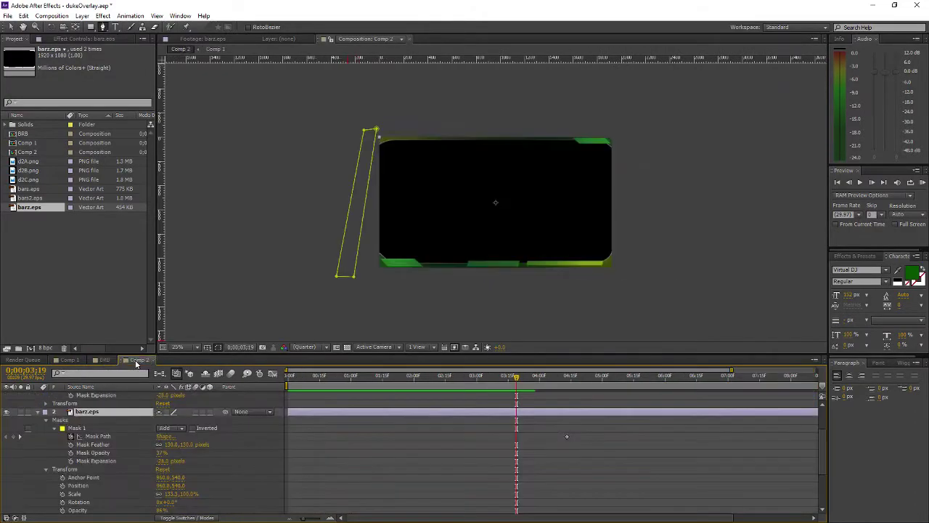
{"action": "left_click_drag", "start_coordinate": [305, 376], "coordinate": [424, 390]}
{"action": "key", "text": "space"}
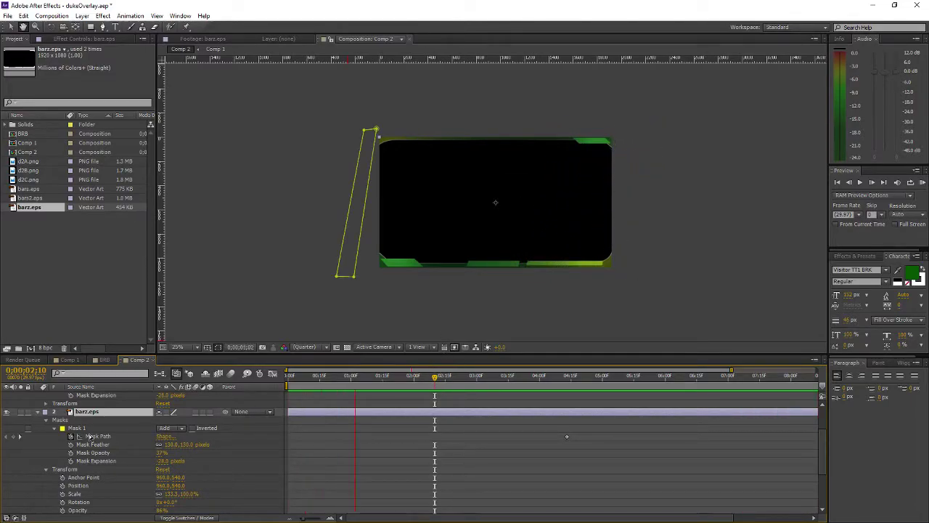
{"action": "key", "text": "g"}
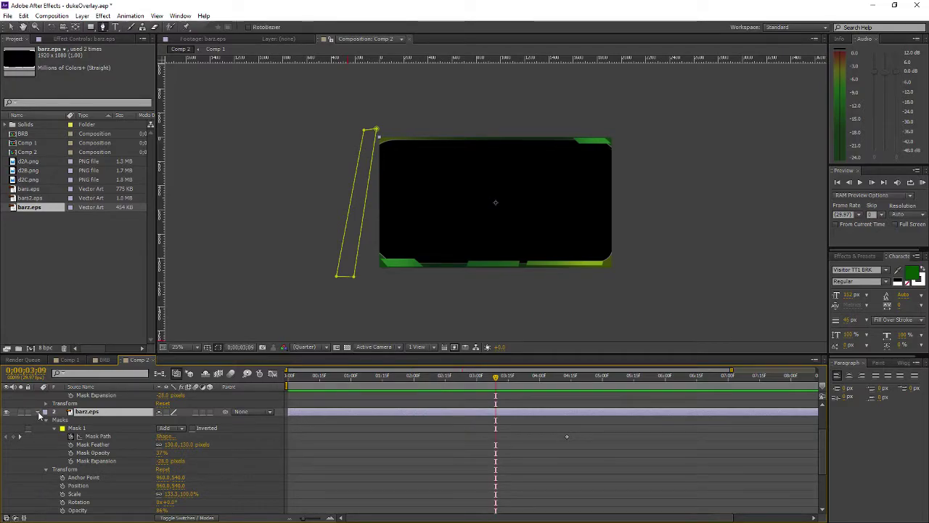
Collapse the second barz.eps layer and examine the Mask Path and Opacity keyframes of the other Comp 2 layers.
{"action": "left_click", "coordinate": [37, 412]}
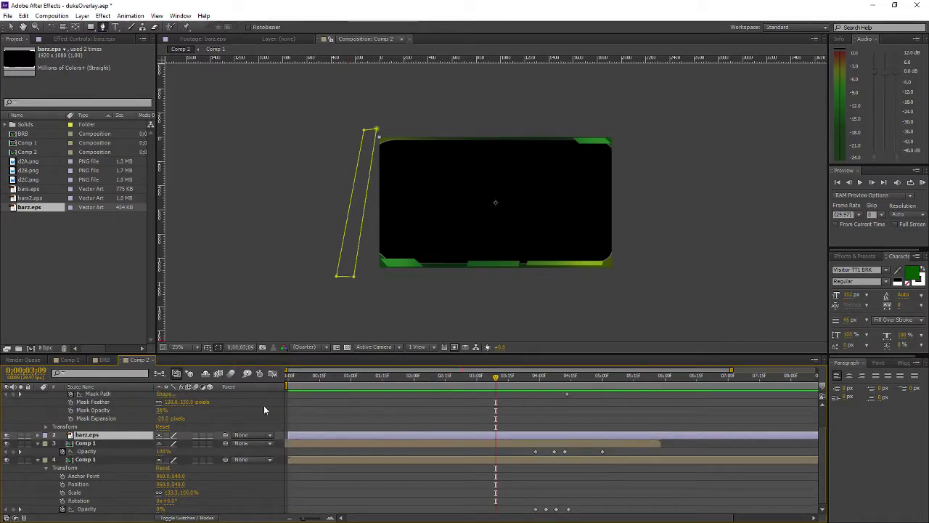
{"action": "scroll", "coordinate": [269, 405], "scroll_direction": "up", "scroll_amount": 2}
{"action": "scroll", "coordinate": [273, 411], "scroll_direction": "down", "scroll_amount": 2}
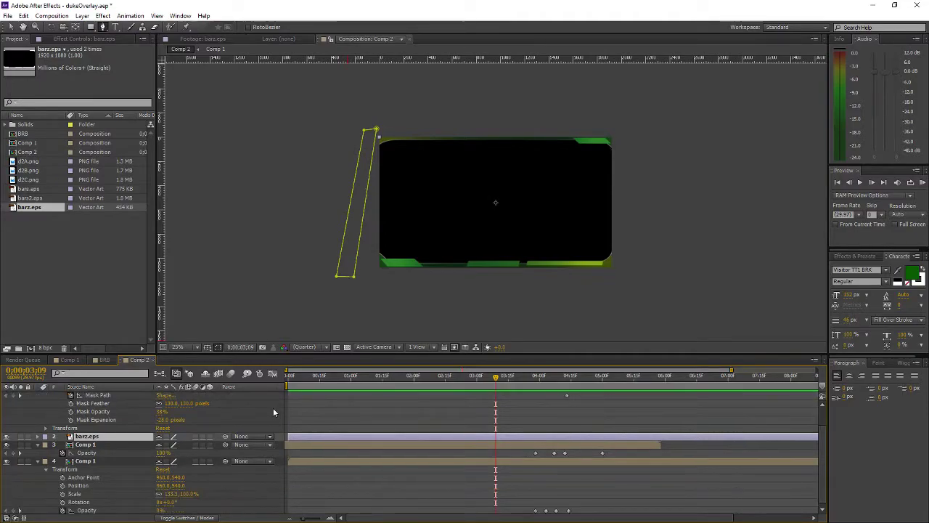
{"action": "scroll", "coordinate": [241, 426], "scroll_direction": "up", "scroll_amount": 2}
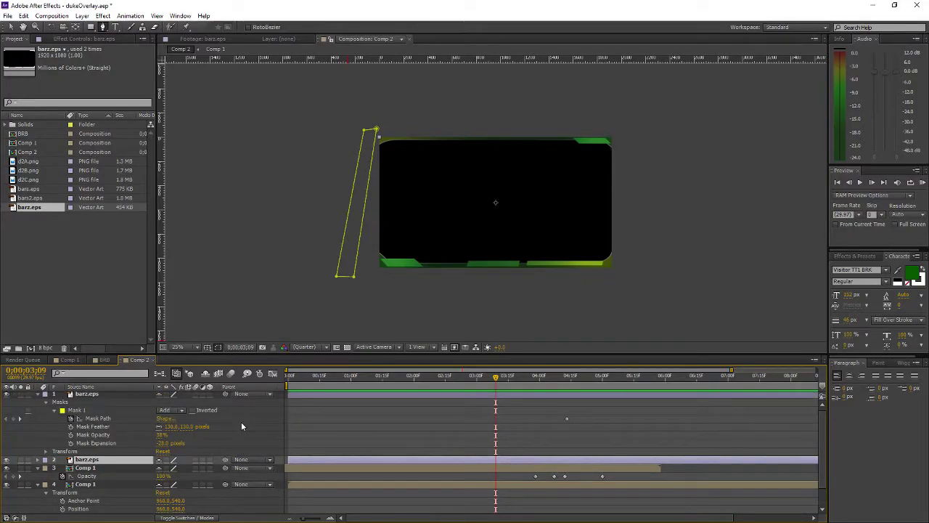
{"action": "scroll", "coordinate": [242, 426], "scroll_direction": "up", "scroll_amount": 1}
{"action": "scroll", "coordinate": [241, 426], "scroll_direction": "down", "scroll_amount": 1}
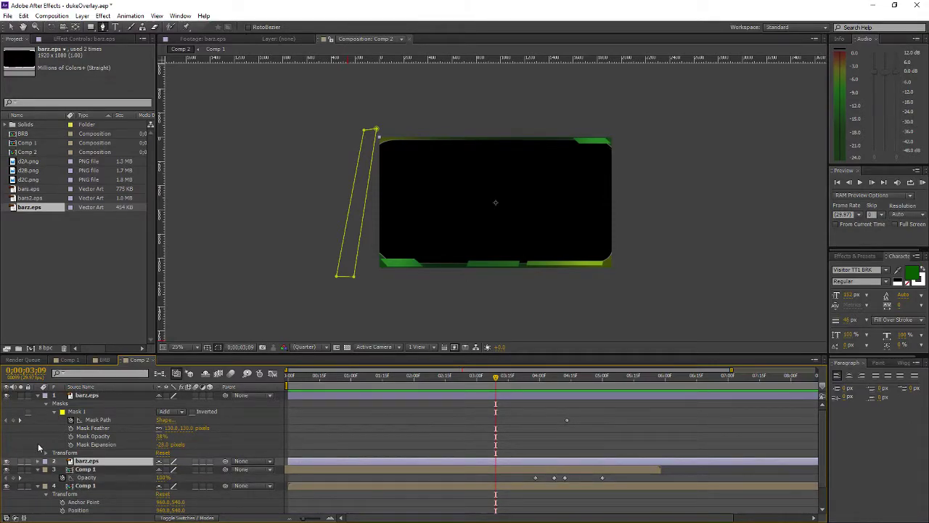
Switch to the BRB composition and preview its animation from 0;00;00;07.
{"action": "left_click", "coordinate": [104, 359]}
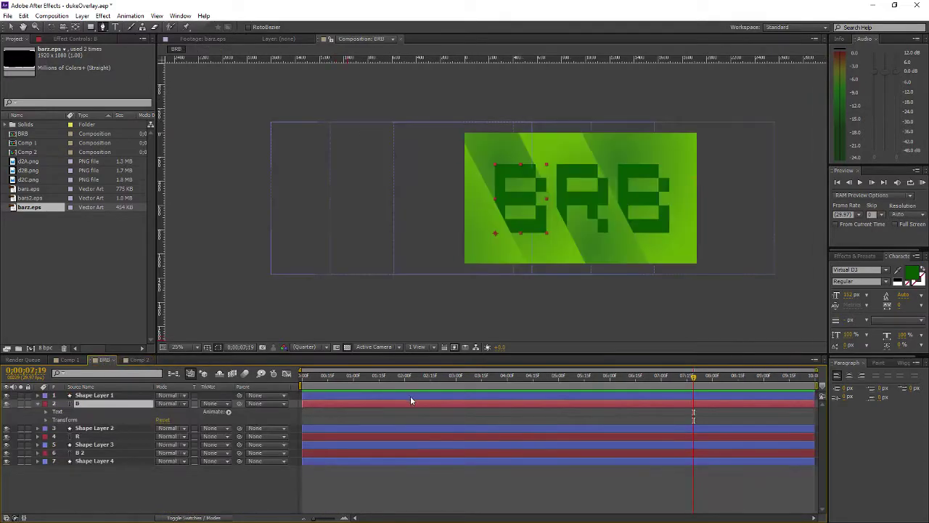
{"action": "mouse_move", "coordinate": [315, 374]}
{"action": "left_mouse_down"}
{"action": "mouse_move", "coordinate": [307, 376]}
{"action": "mouse_move", "coordinate": [701, 392]}
{"action": "mouse_move", "coordinate": [317, 392]}
{"action": "left_mouse_up"}
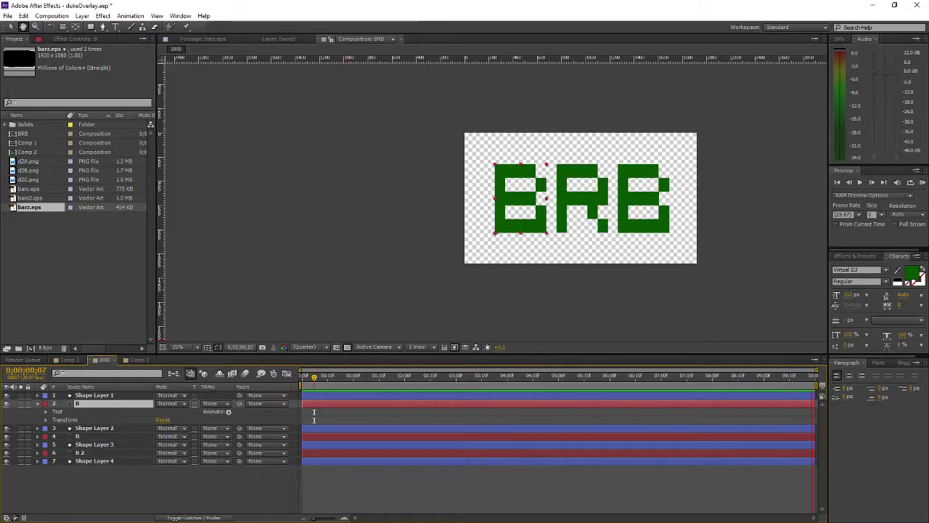
{"action": "key", "text": "g"}
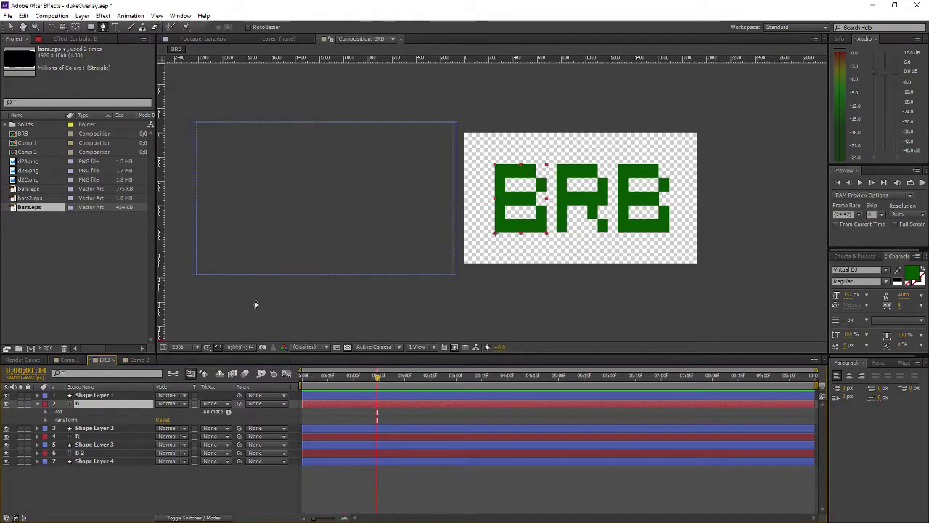
Expand Shape Layer 1 to show its Ramp settings and Position keyframes.
{"action": "left_click", "coordinate": [90, 396]}
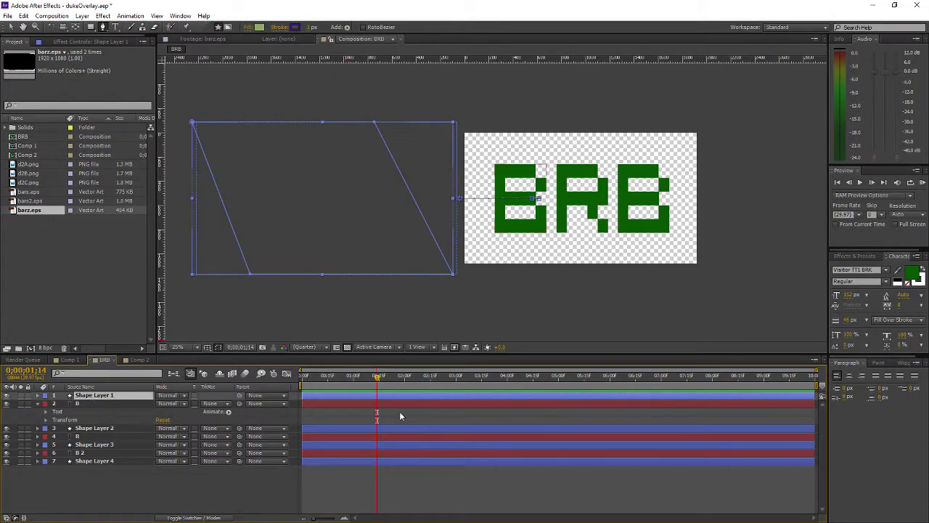
{"action": "left_click", "coordinate": [38, 397]}
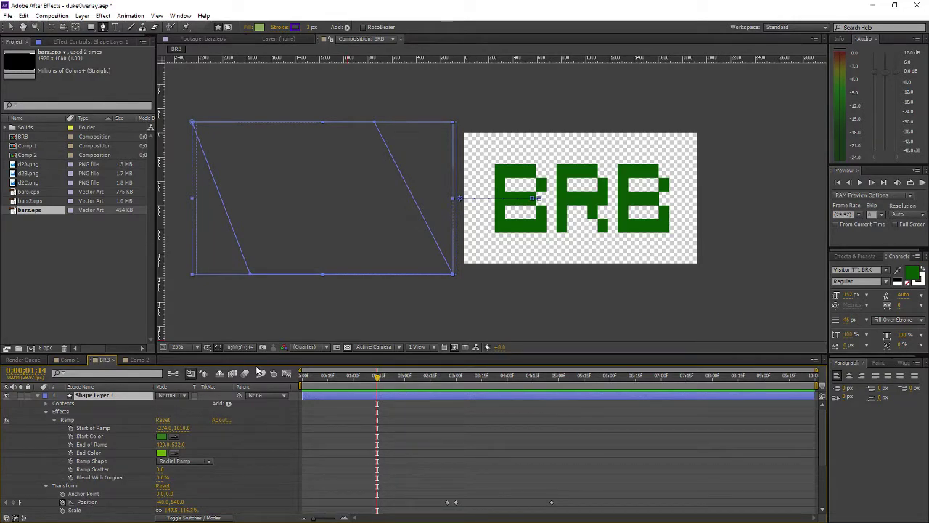
{"action": "key", "text": "v"}
{"action": "left_click", "coordinate": [340, 303]}
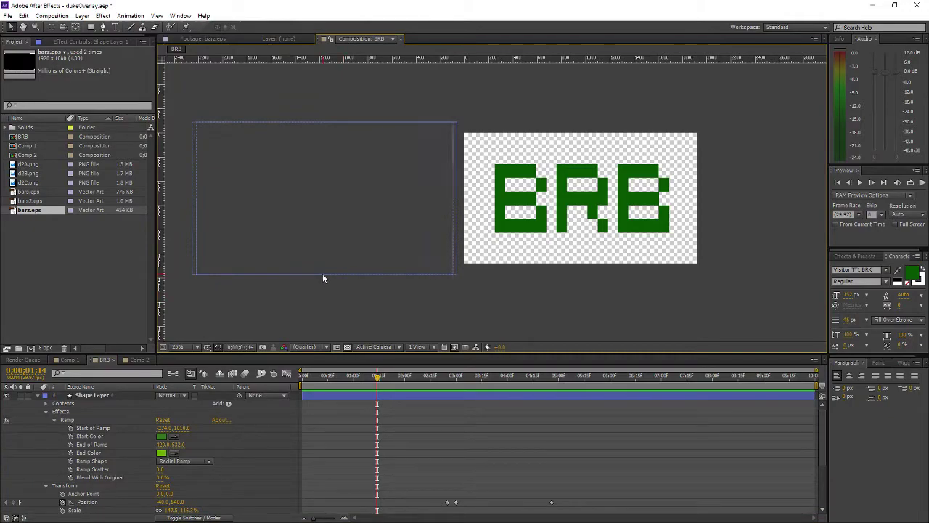
{"action": "left_click", "coordinate": [323, 274]}
{"action": "key", "text": "ctrl+d"}
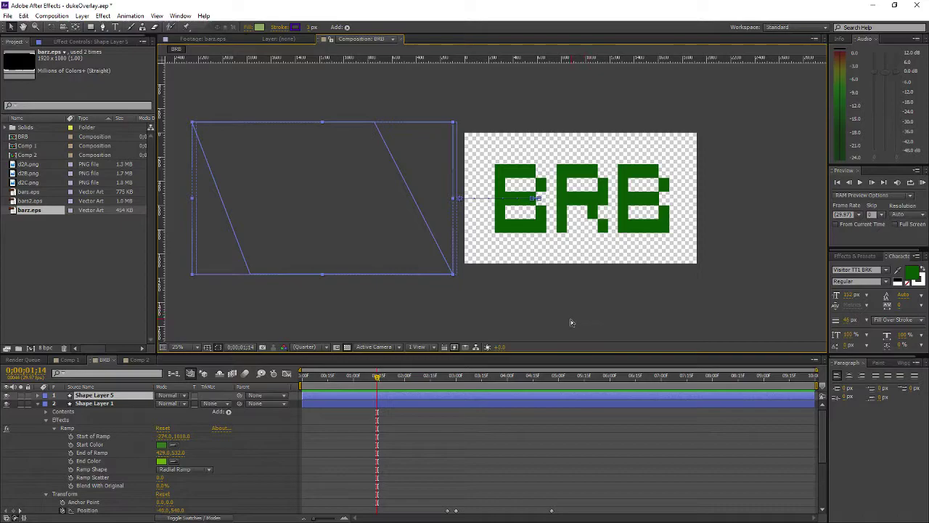
{"action": "key", "text": "Delete"}
Try to paste the copied Shape Layer 1 data onto the first B text layer at 0;00;02;28, then undo both pastes.
{"action": "scroll", "coordinate": [266, 483], "scroll_direction": "down", "scroll_amount": 5}
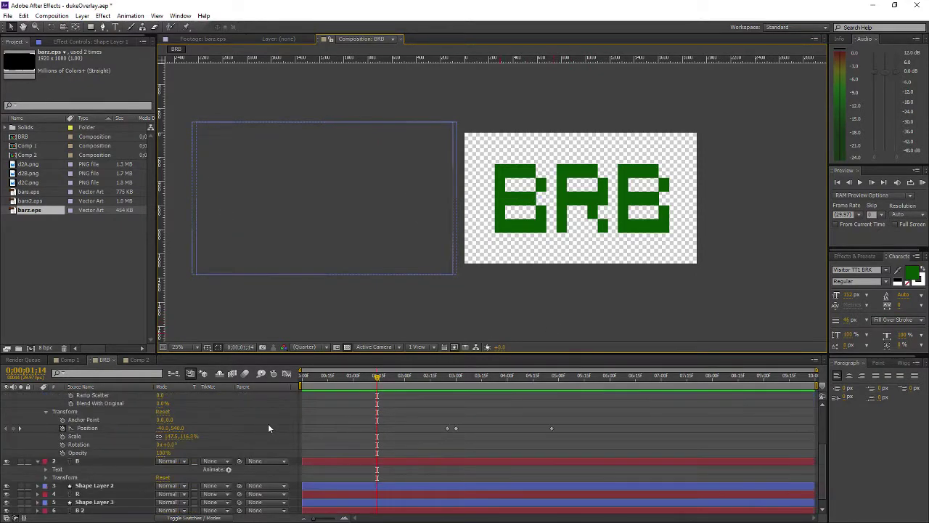
{"action": "left_click_drag", "start_coordinate": [347, 379], "coordinate": [459, 402]}
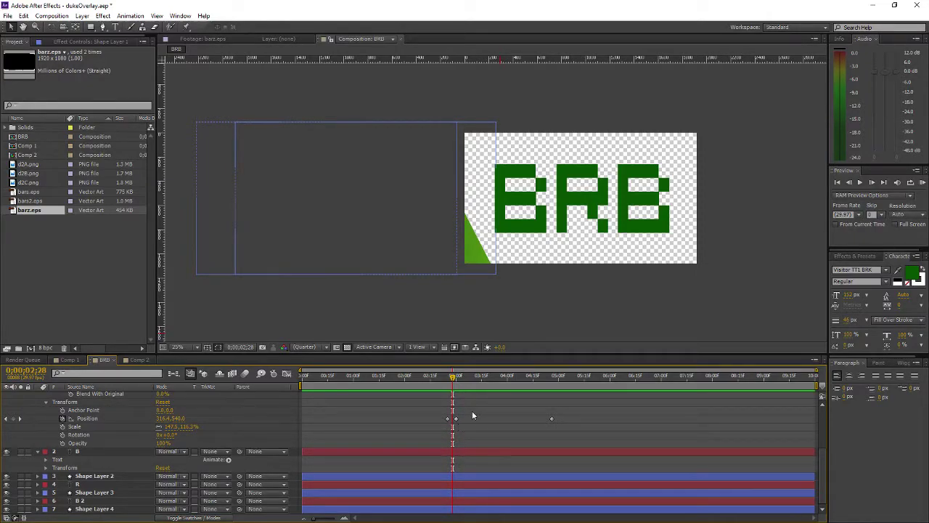
{"action": "left_click", "coordinate": [371, 451]}
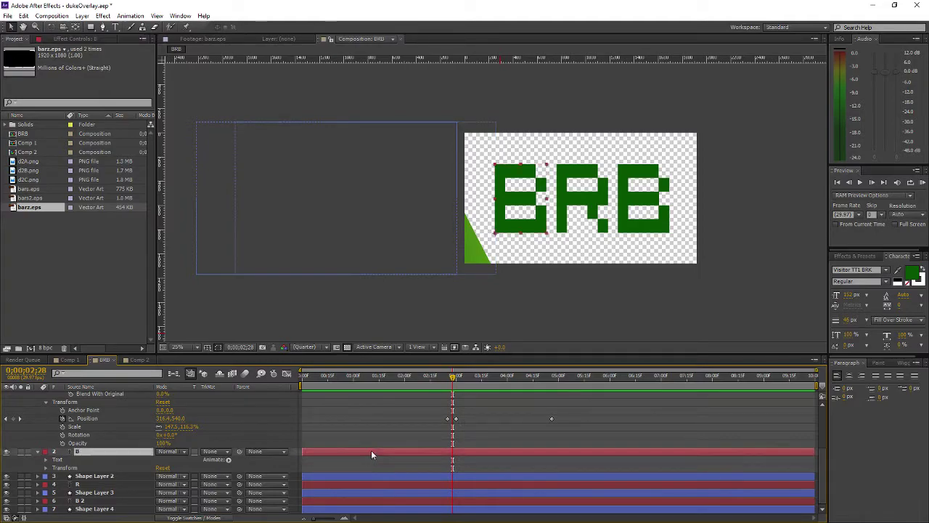
{"action": "key", "text": "ctrl+v"}
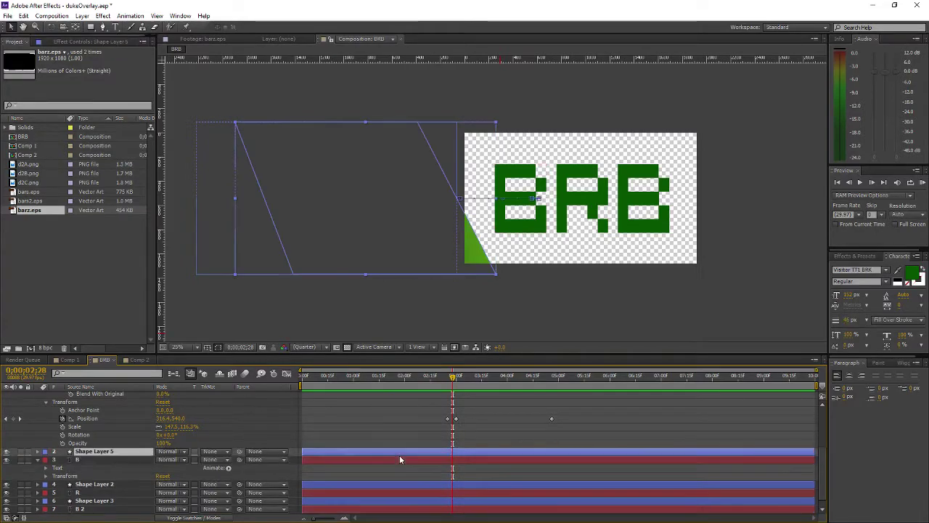
{"action": "key", "text": "ctrl+z"}
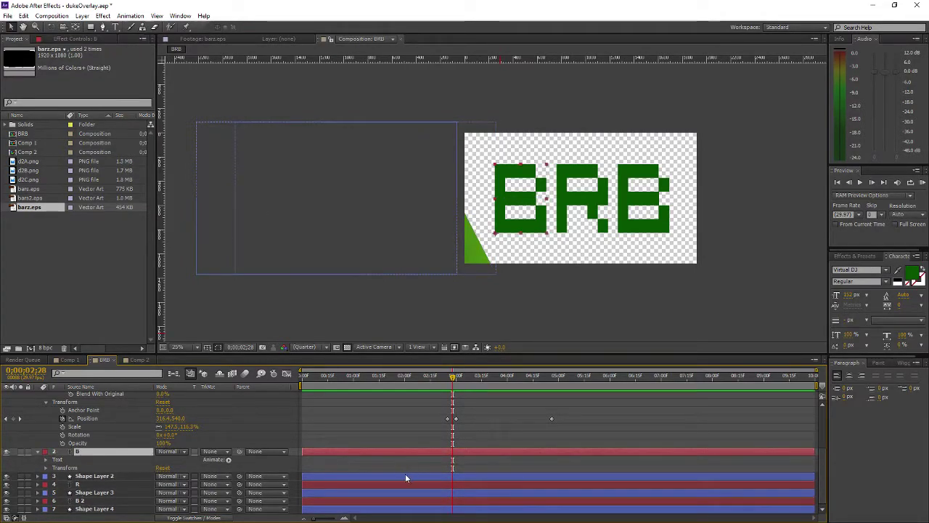
{"action": "key", "text": "p"}
{"action": "key", "text": "ctrl+v"}
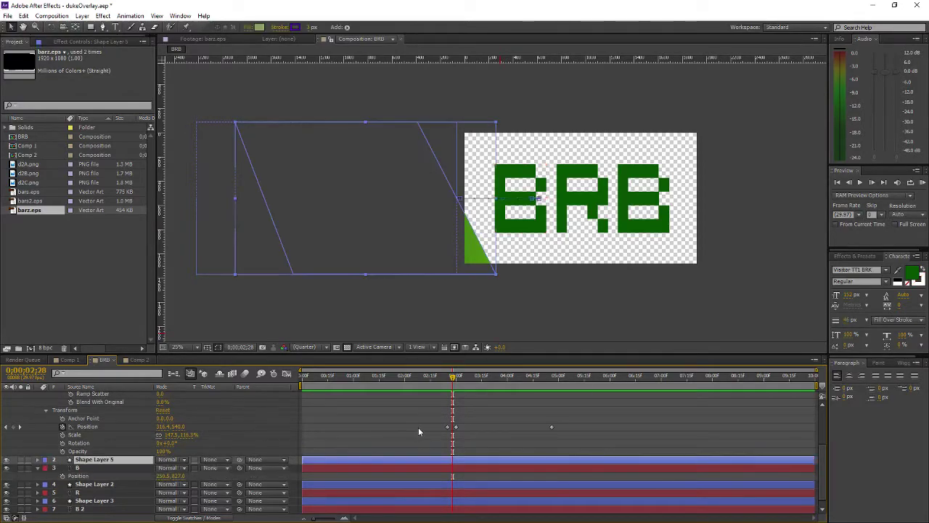
{"action": "key", "text": "ctrl+z"}
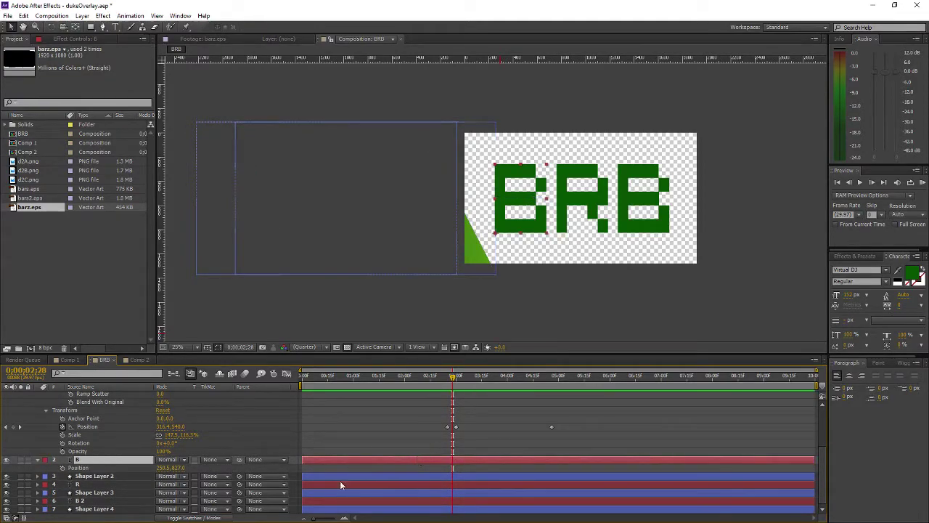
{"action": "left_click", "coordinate": [102, 27]}
{"action": "left_click", "coordinate": [523, 313]}
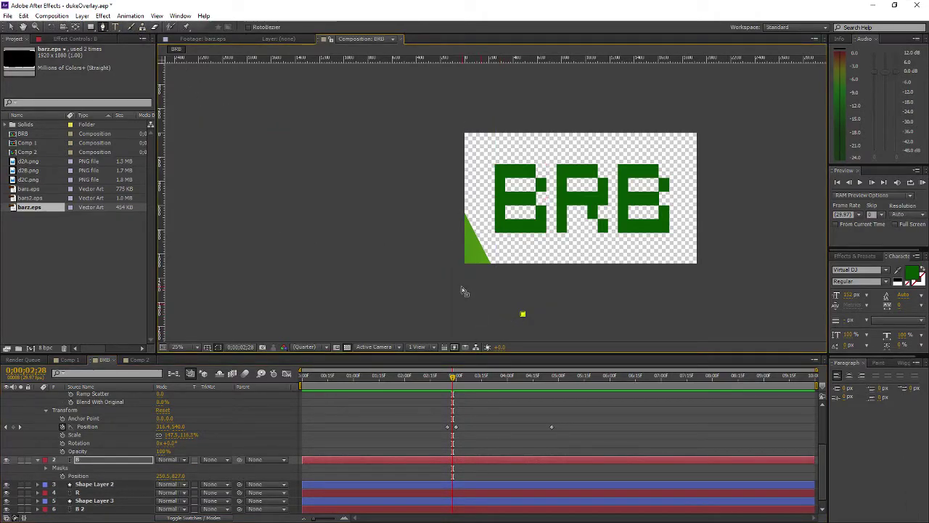
{"action": "key", "text": "ctrl+z"}
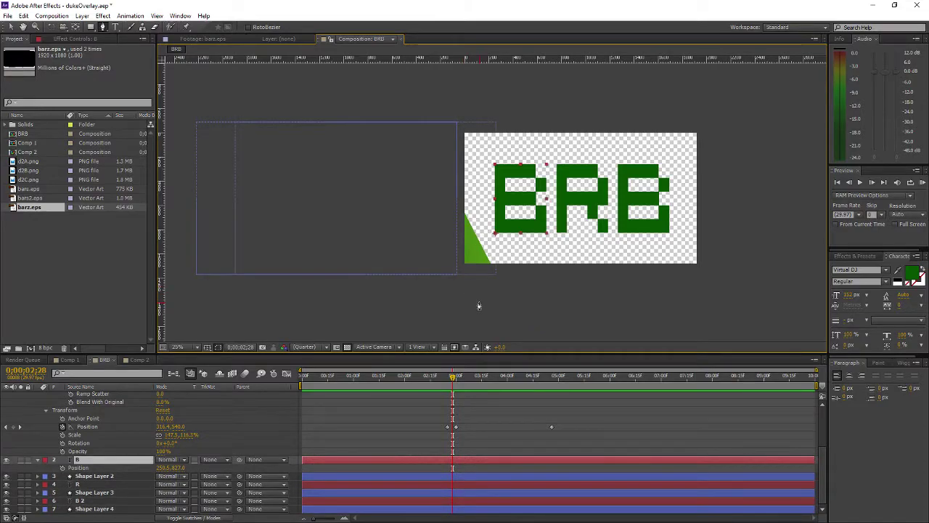
{"action": "key", "text": "ctrl+z"}
{"action": "key", "text": "ctrl+shift+z"}
{"action": "left_click", "coordinate": [479, 302]}
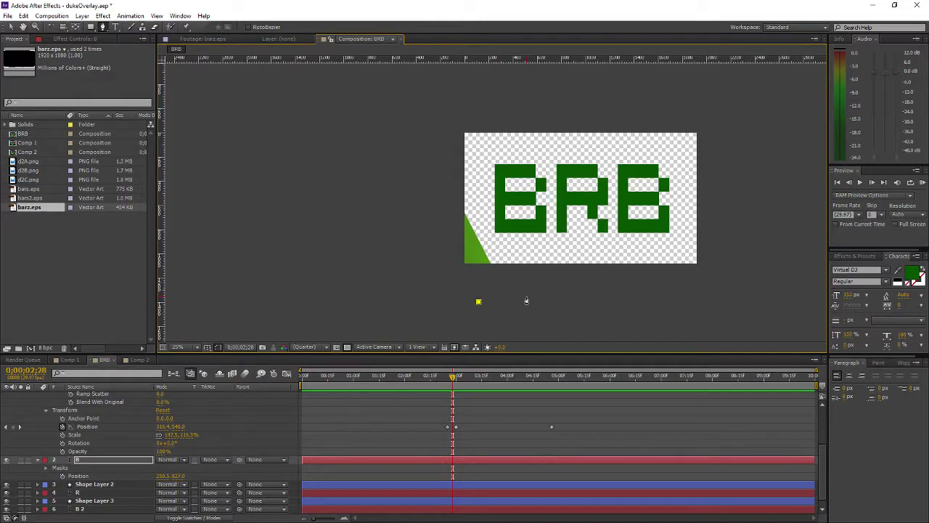
{"action": "key", "text": "ctrl+z"}
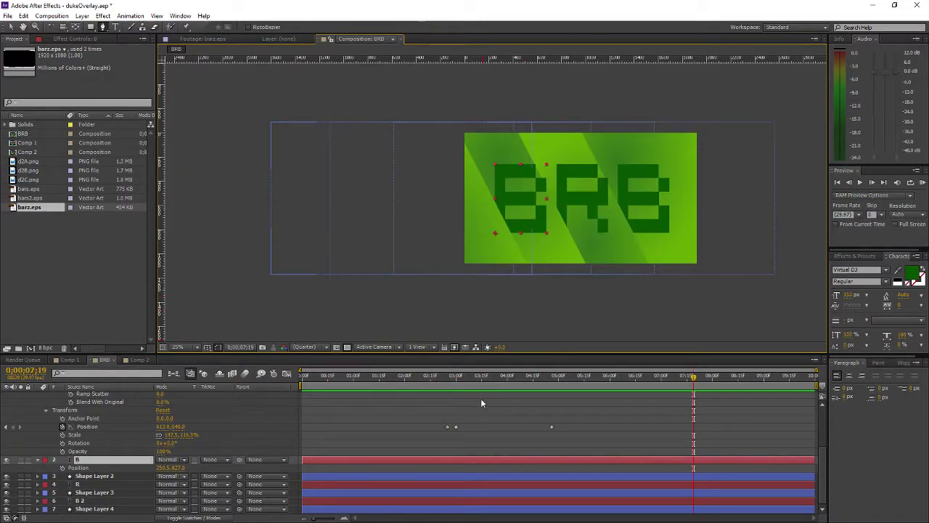
Collapse Shape Layer 1 and scrub through the BRB animation, stopping at 0;00;07;27.
{"action": "left_click_drag", "start_coordinate": [458, 376], "coordinate": [651, 376]}
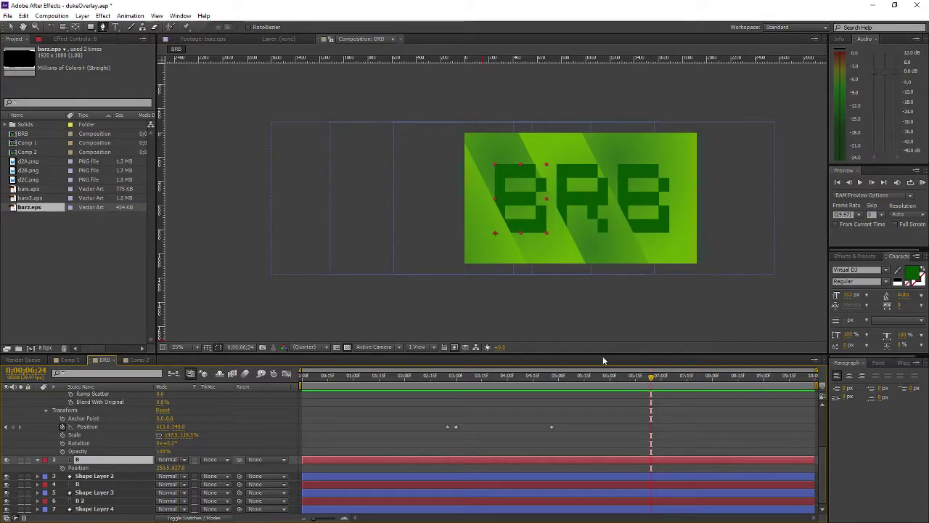
{"action": "scroll", "coordinate": [157, 456], "scroll_direction": "up", "scroll_amount": 5}
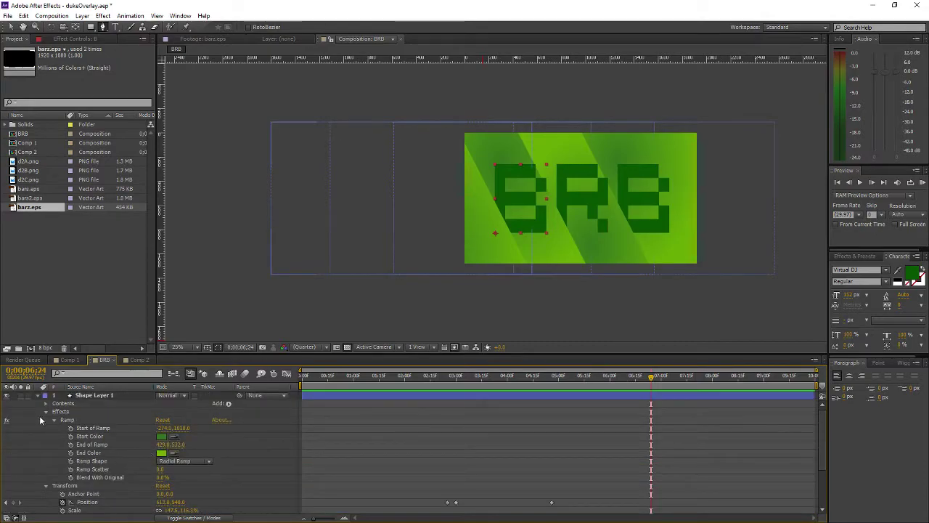
{"action": "left_click", "coordinate": [37, 395]}
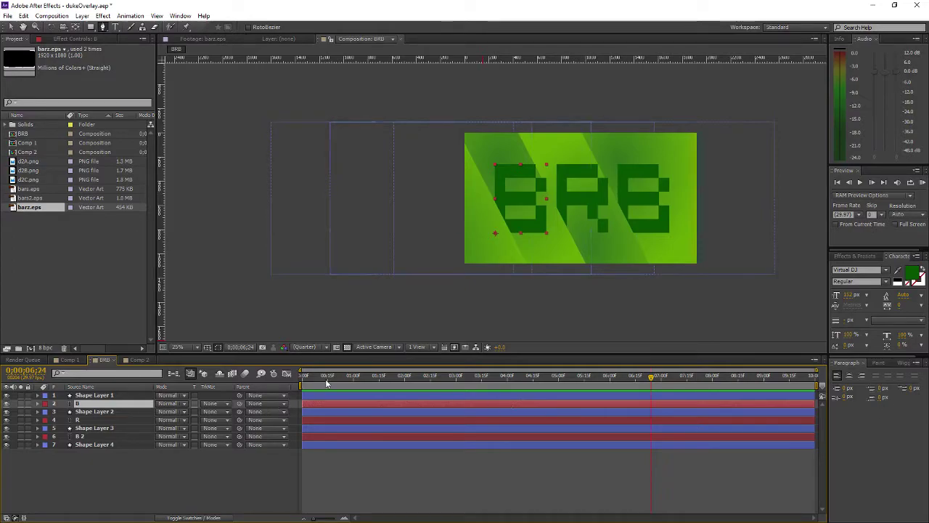
{"action": "left_click_drag", "start_coordinate": [653, 375], "coordinate": [513, 376]}
{"action": "left_click_drag", "start_coordinate": [580, 378], "coordinate": [708, 377]}
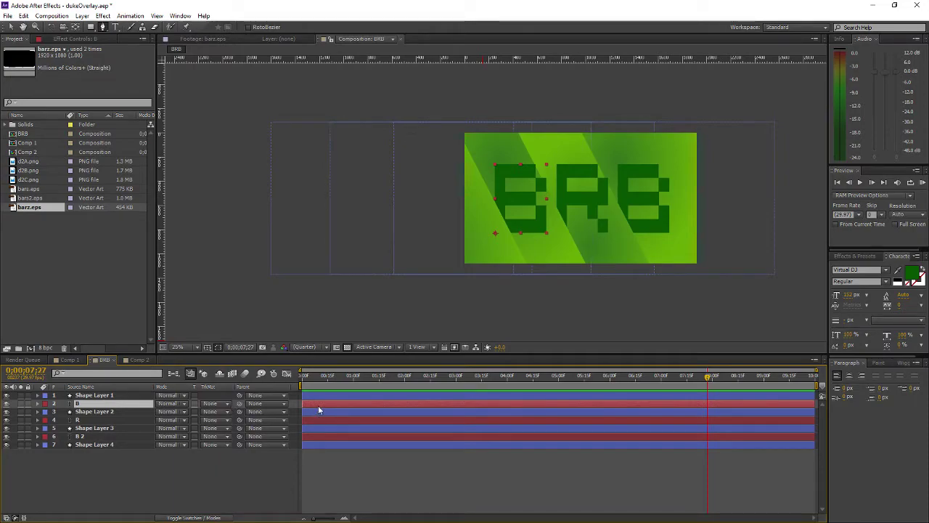
Start a Pen mask on the first B layer with a diagonal line along the gradient edge between B and R.
{"action": "key", "text": "p"}
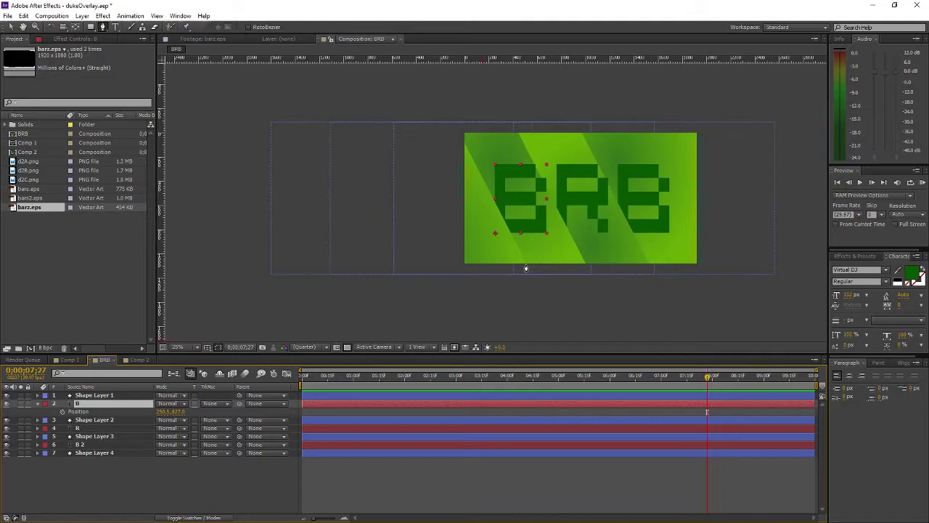
{"action": "left_click", "coordinate": [585, 264]}
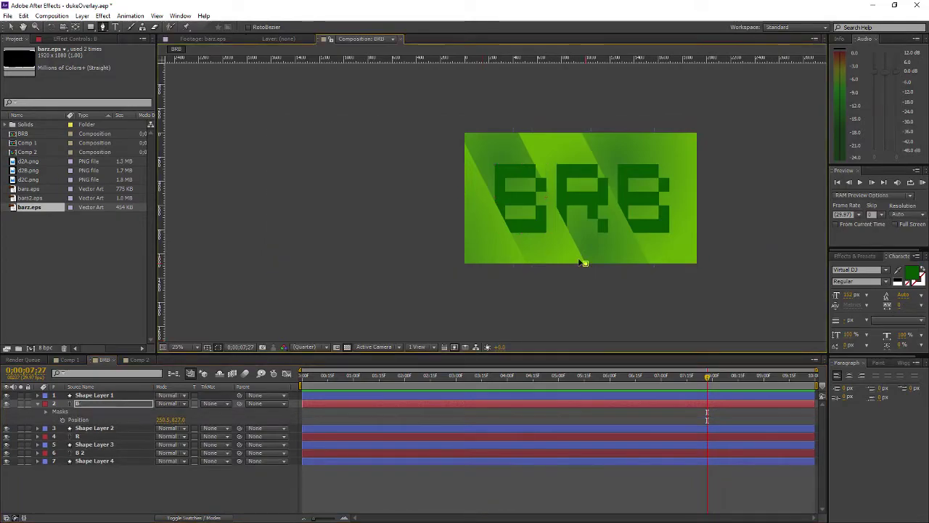
{"action": "left_click", "coordinate": [518, 132]}
Shift the diagonal mask line slightly right of the gradient edge so it passes between the first B and the R.
{"action": "mouse_move", "coordinate": [546, 194]}
{"action": "left_mouse_down"}
{"action": "mouse_move", "coordinate": [563, 191]}
{"action": "mouse_move", "coordinate": [554, 187]}
{"action": "left_mouse_up"}
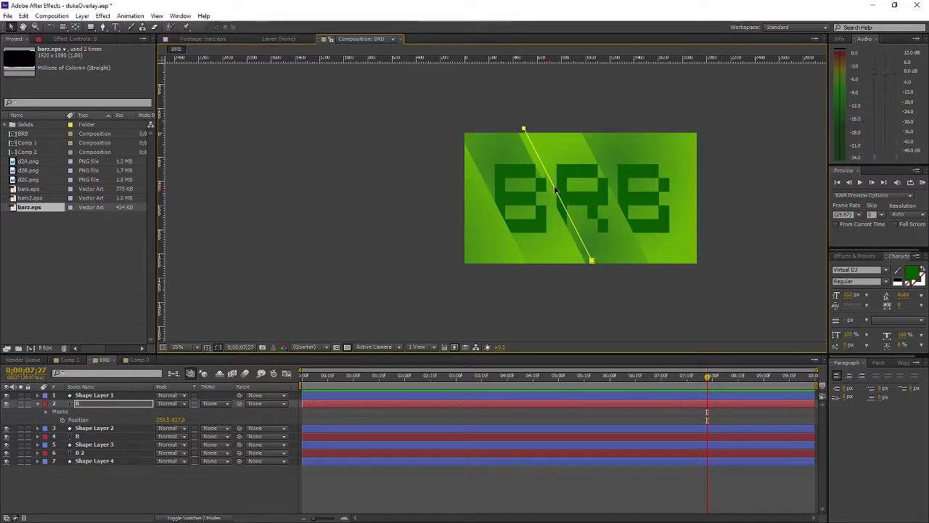
{"action": "mouse_move", "coordinate": [593, 262]}
{"action": "left_mouse_down"}
{"action": "mouse_move", "coordinate": [593, 271]}
{"action": "mouse_move", "coordinate": [595, 259]}
{"action": "left_mouse_up"}
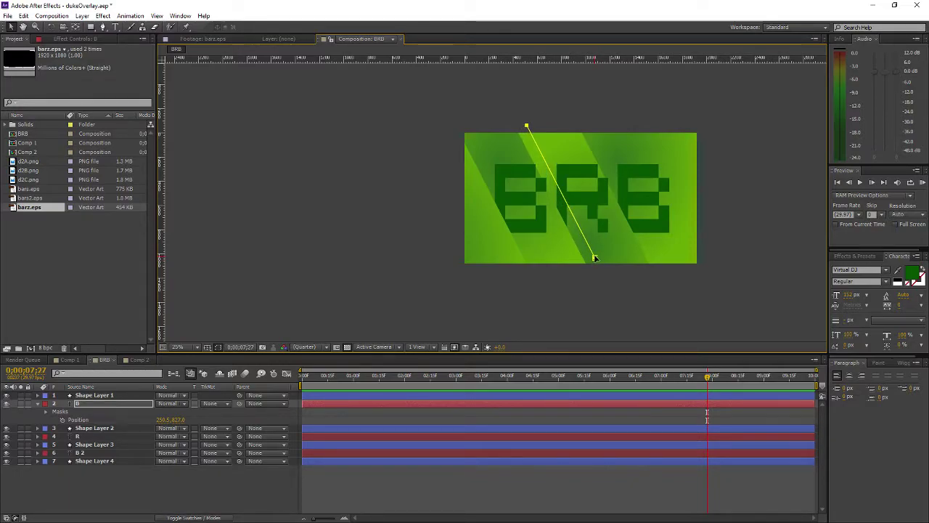
{"action": "left_click_drag", "start_coordinate": [599, 264], "coordinate": [617, 278]}
{"action": "key", "text": "a"}
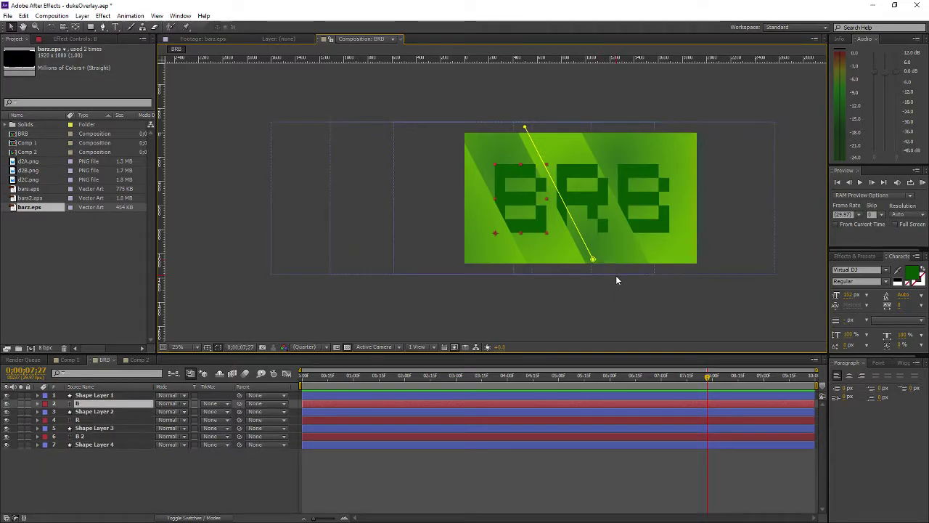
{"action": "left_click_drag", "start_coordinate": [585, 243], "coordinate": [572, 220]}
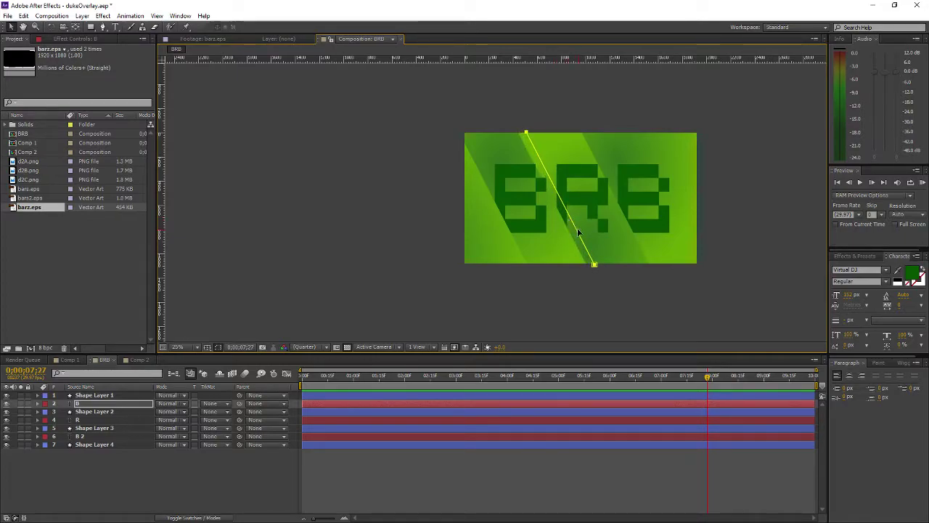
Reselect the first B layer and replace the mask line's lower endpoint with a Pen point just below the frame.
{"action": "key", "text": "p"}
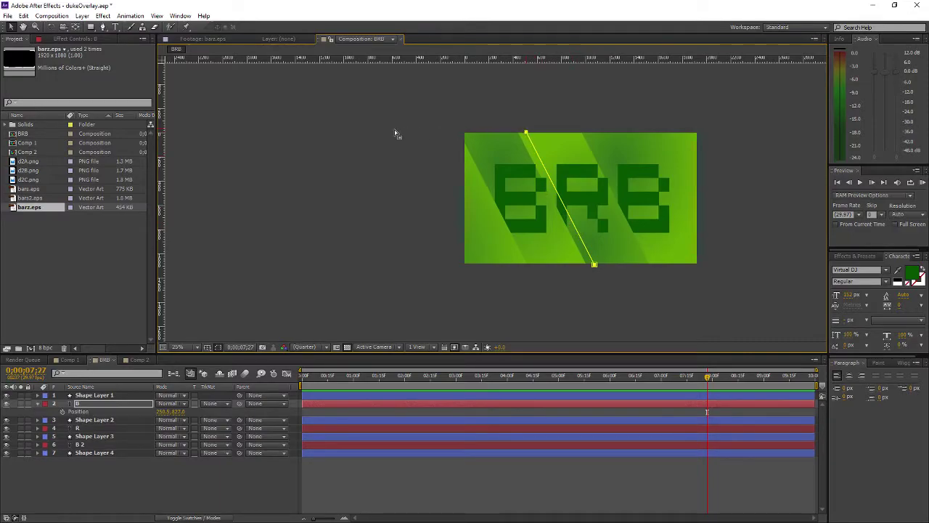
{"action": "left_click", "coordinate": [519, 110]}
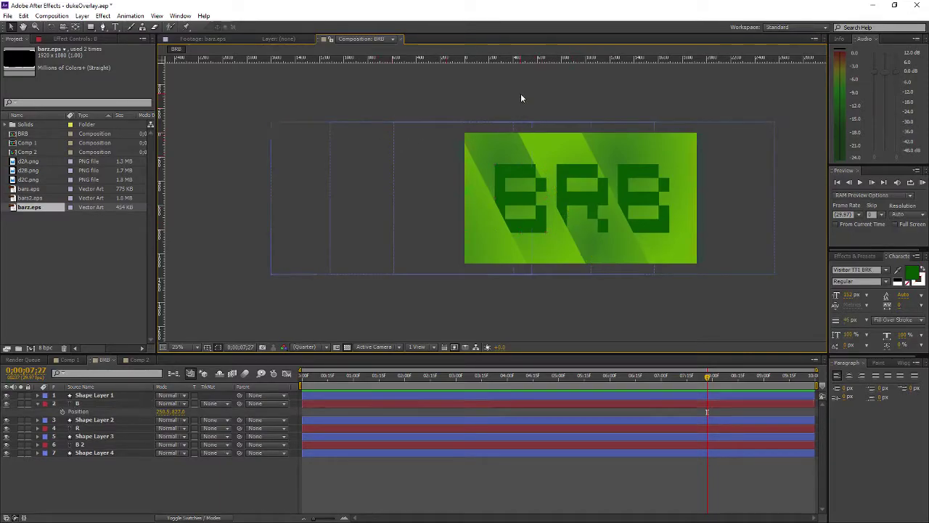
{"action": "key", "text": "ctrl+a"}
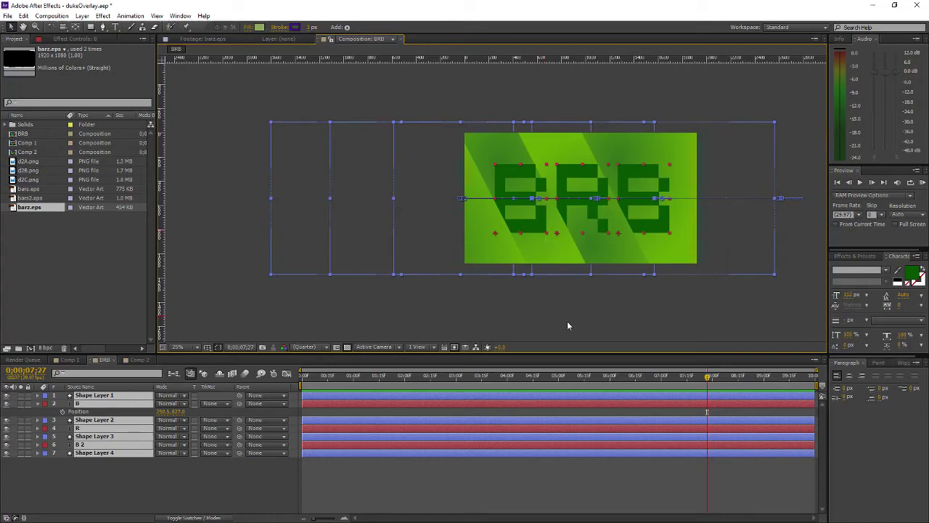
{"action": "left_click", "coordinate": [235, 506]}
{"action": "left_click", "coordinate": [100, 403]}
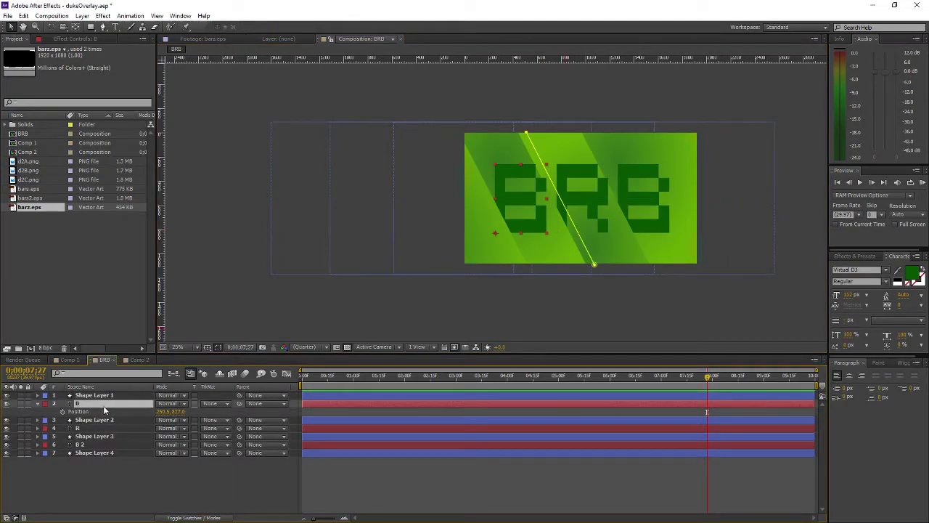
{"action": "left_click", "coordinate": [103, 26]}
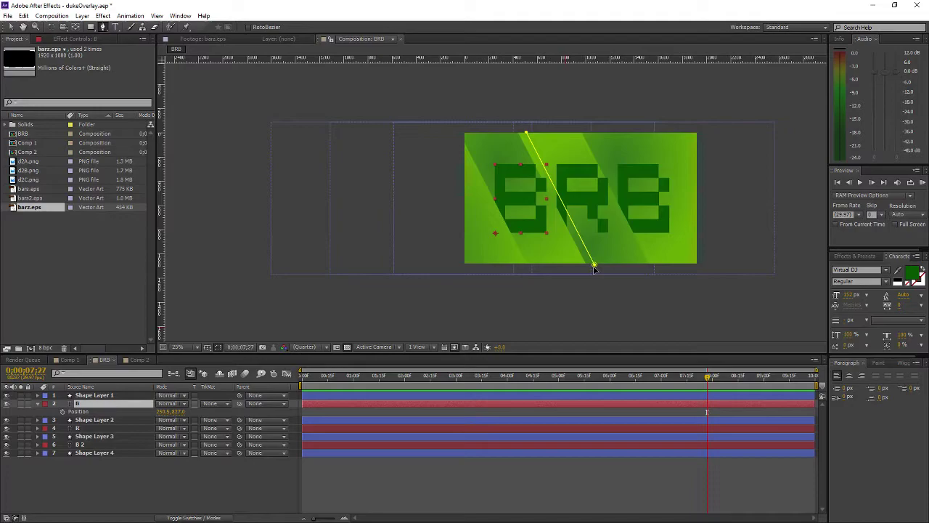
{"action": "left_click", "coordinate": [596, 266]}
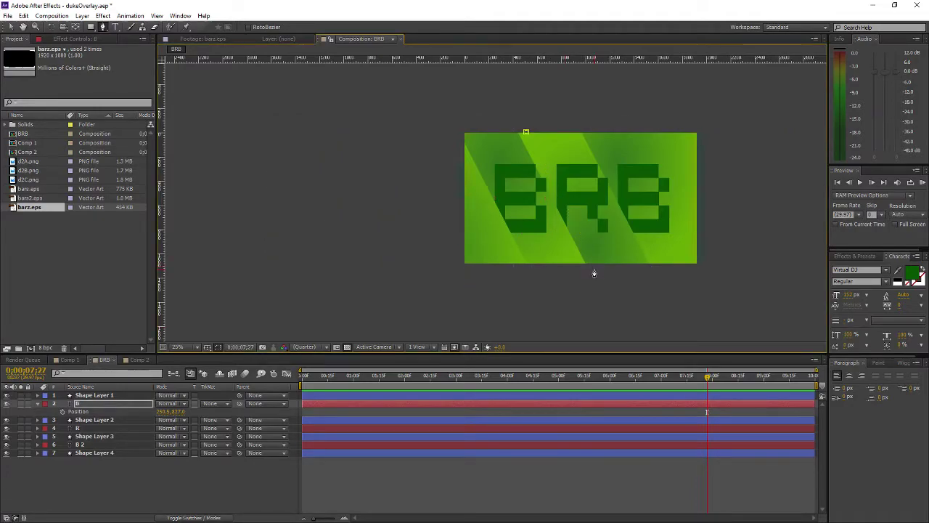
{"action": "left_click", "coordinate": [594, 271]}
Extend the B layer's mask beyond the frame's left side with two outer corners and close it into a four-sided shape.
{"action": "left_click", "coordinate": [393, 273]}
{"action": "left_click_drag", "start_coordinate": [393, 273], "coordinate": [374, 270]}
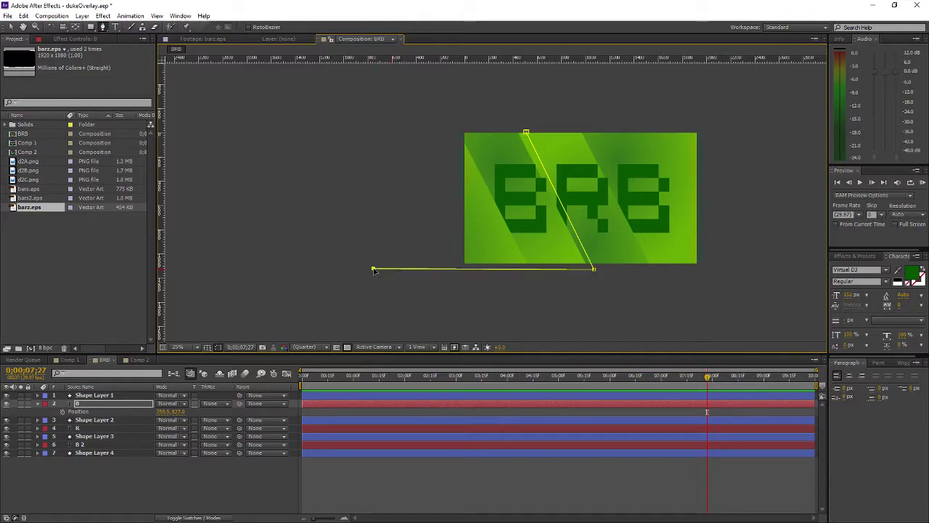
{"action": "left_click", "coordinate": [365, 121]}
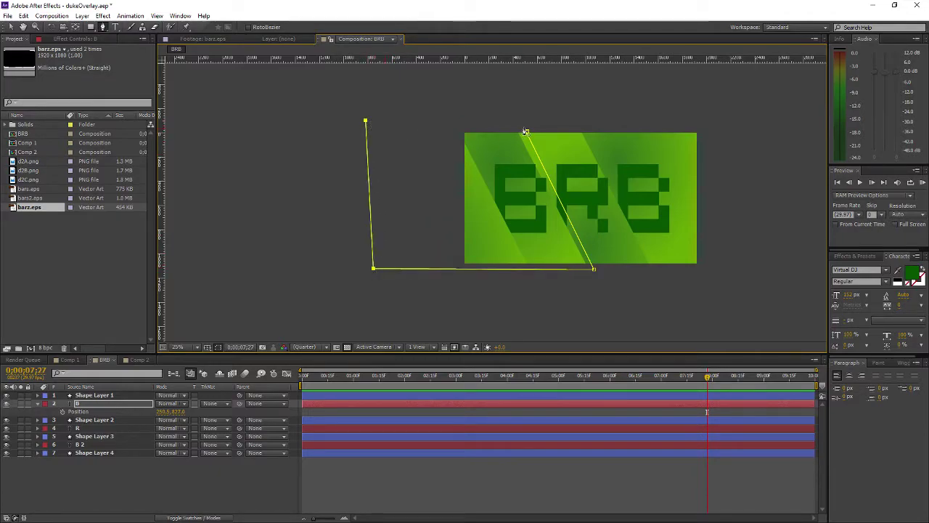
{"action": "left_click", "coordinate": [526, 132]}
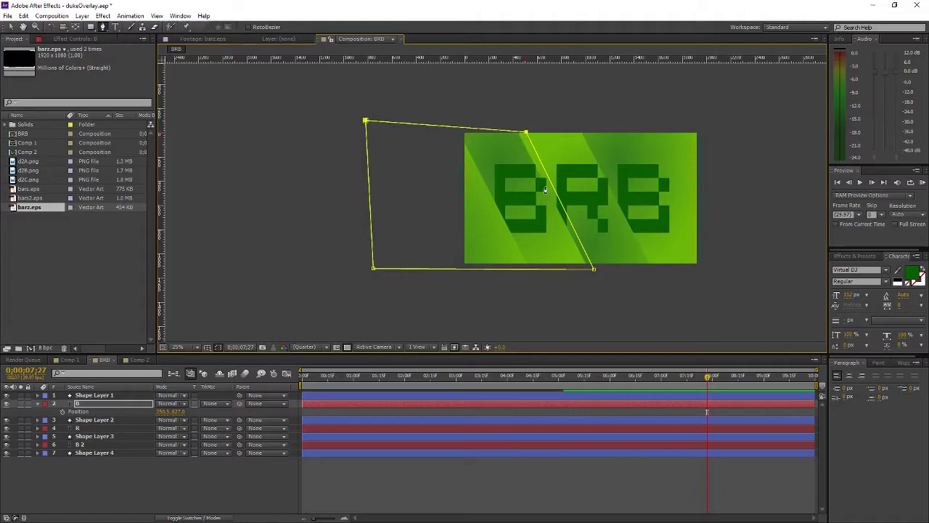
Adjust the mask's two outer corners and its lower-right corner to straighten the sides and fit the diagonal nearer the gradient edge.
{"action": "mouse_move", "coordinate": [365, 121]}
{"action": "left_mouse_down"}
{"action": "mouse_move", "coordinate": [370, 132]}
{"action": "mouse_move", "coordinate": [378, 124]}
{"action": "left_mouse_up"}
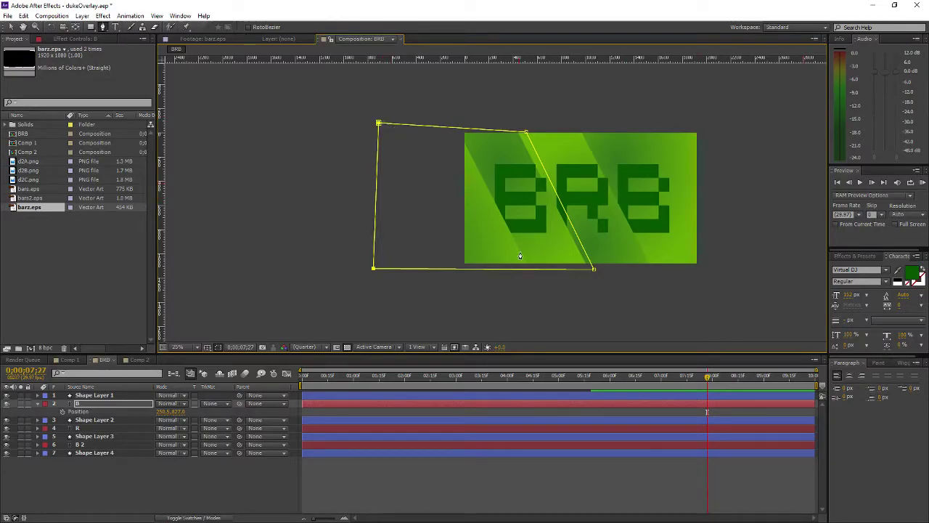
{"action": "left_click_drag", "start_coordinate": [379, 123], "coordinate": [379, 130]}
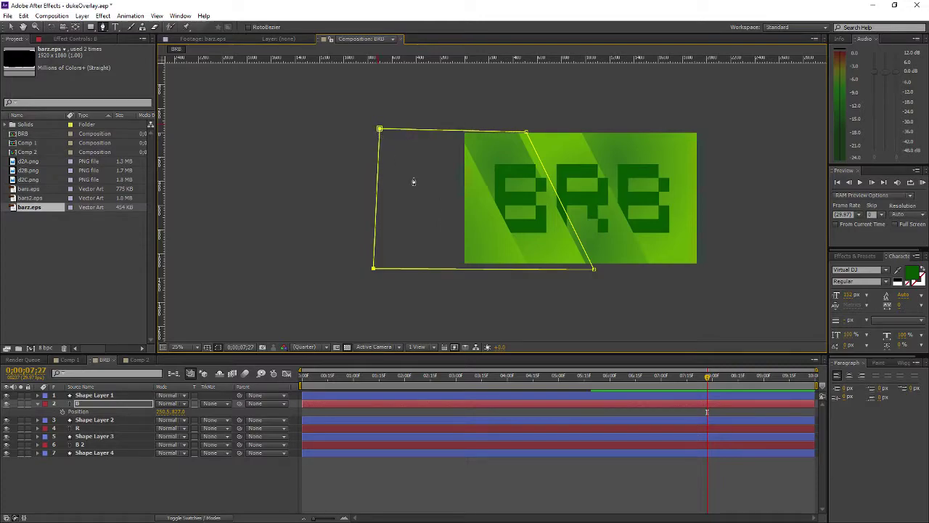
{"action": "left_click_drag", "start_coordinate": [593, 269], "coordinate": [589, 267]}
{"action": "left_click_drag", "start_coordinate": [375, 269], "coordinate": [378, 267]}
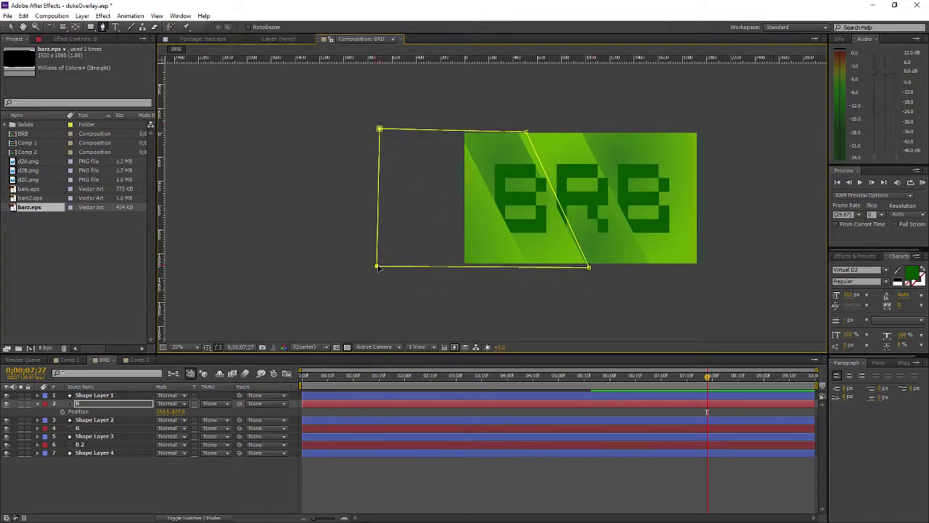
Fine-tune the B mask's two outer corners so its upper, lower and outer edges run straight, undoing the last shift of the outer side.
{"action": "left_click_drag", "start_coordinate": [379, 128], "coordinate": [379, 131]}
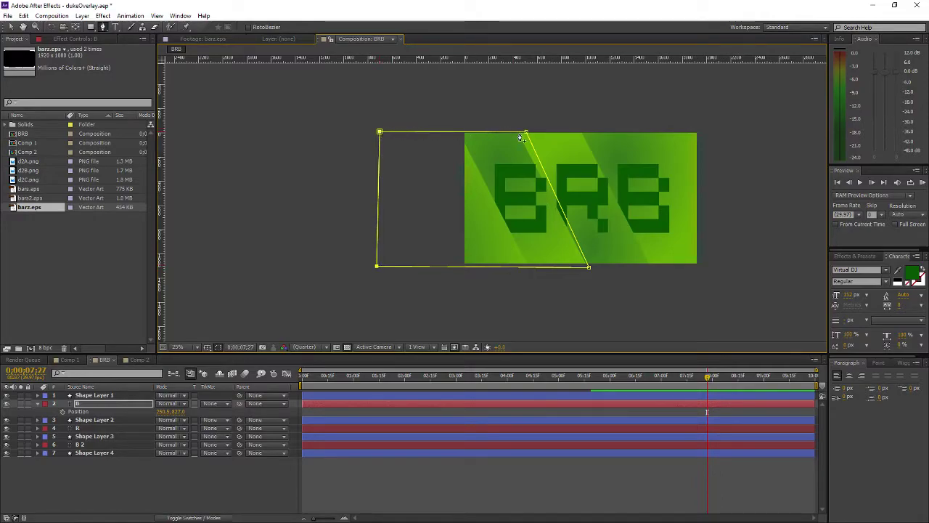
{"action": "left_click_drag", "start_coordinate": [379, 132], "coordinate": [379, 129]}
{"action": "left_click_drag", "start_coordinate": [377, 267], "coordinate": [380, 270]}
{"action": "left_click_drag", "start_coordinate": [379, 196], "coordinate": [355, 196]}
{"action": "key", "text": "ctrl+z"}
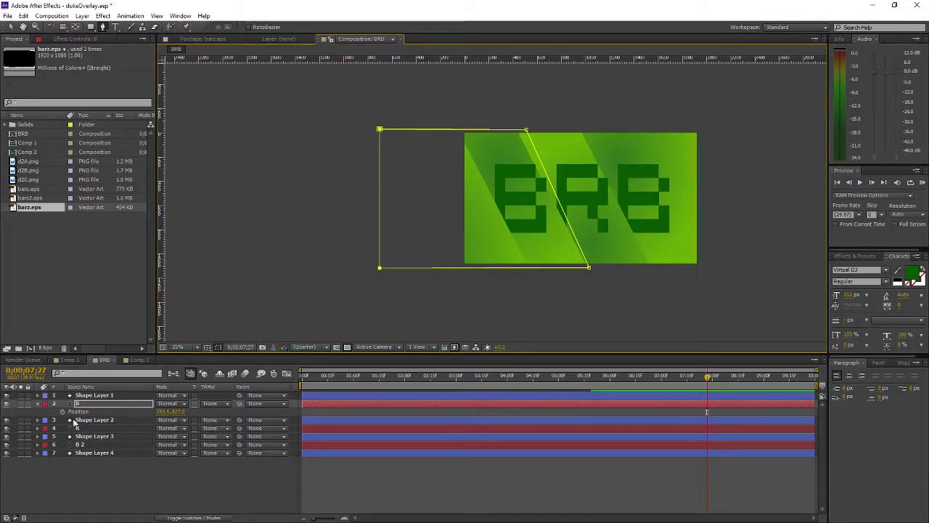
Reveal the B layer's mask and transform properties and set a Position keyframe at 0;00;04;12.
{"action": "left_click", "coordinate": [39, 405]}
{"action": "left_click", "coordinate": [38, 405]}
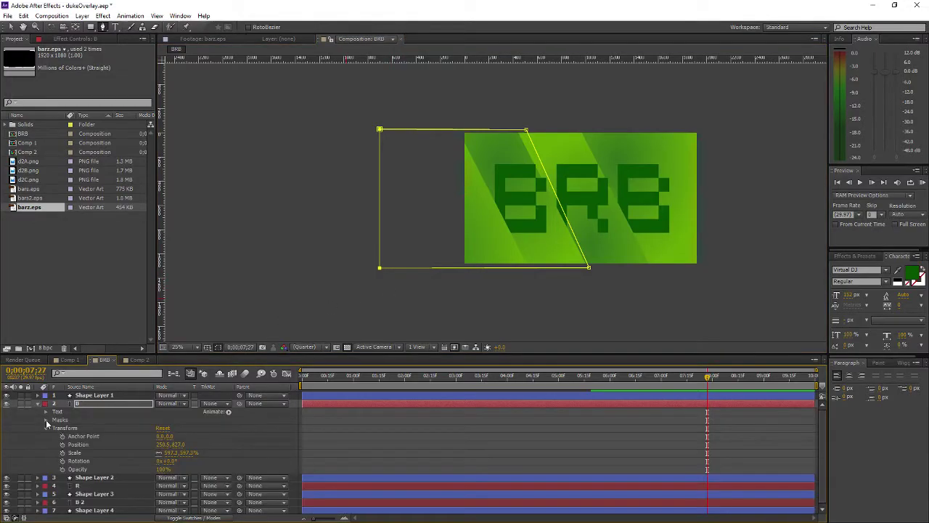
{"action": "left_click", "coordinate": [45, 419]}
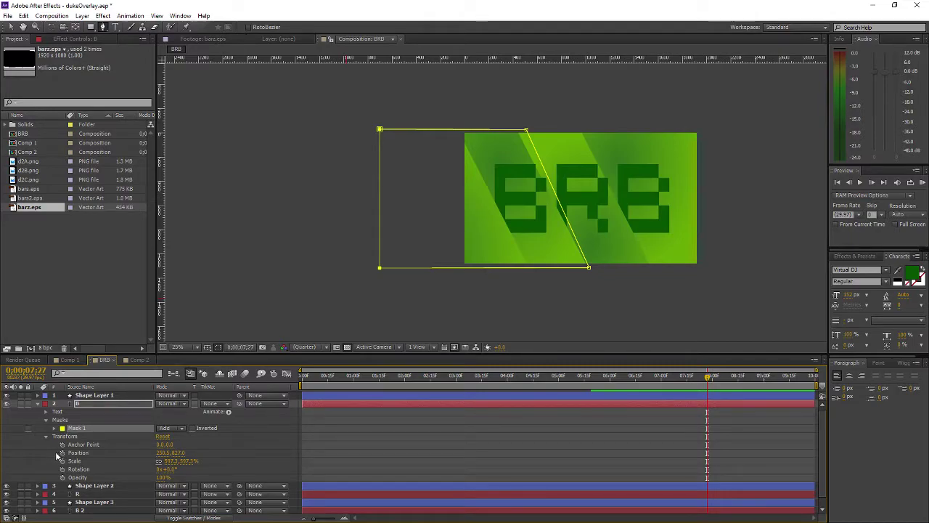
{"action": "key", "text": "Return"}
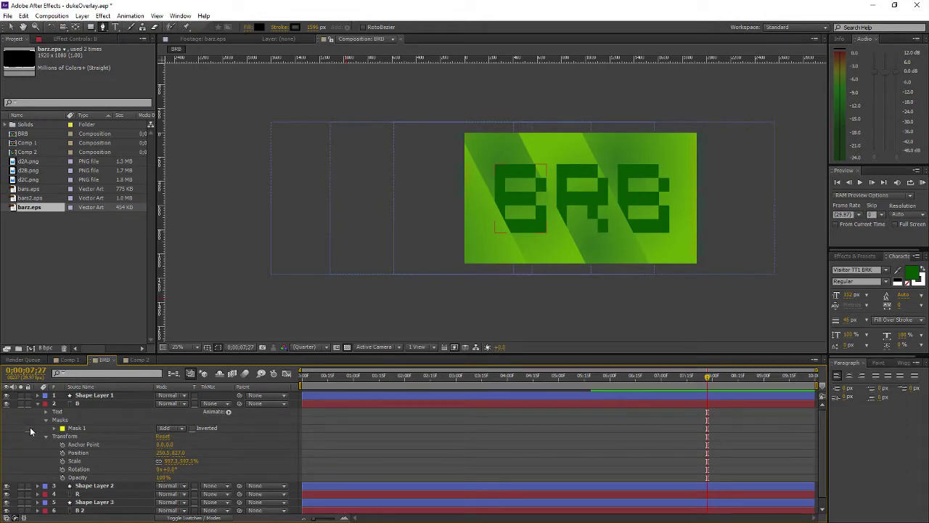
{"action": "left_click", "coordinate": [74, 453]}
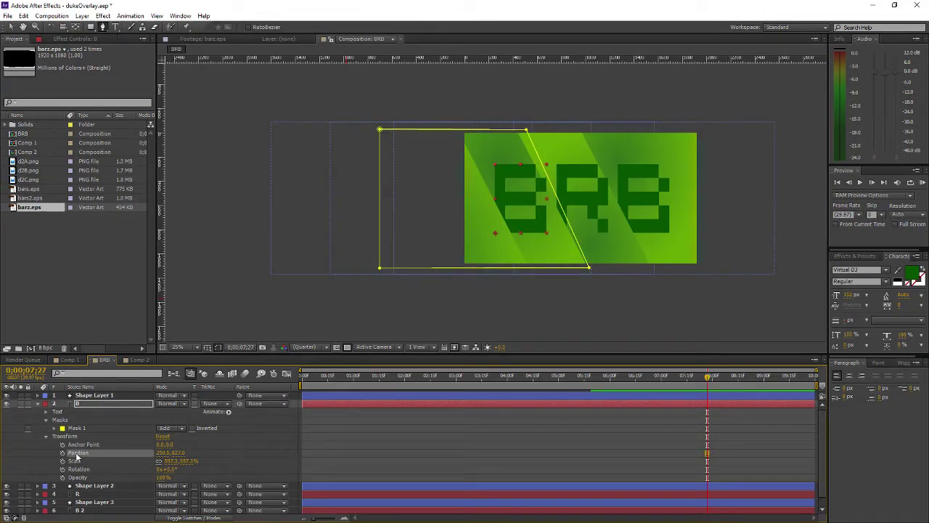
{"action": "left_click", "coordinate": [63, 453]}
{"action": "left_click_drag", "start_coordinate": [708, 377], "coordinate": [528, 376]}
{"action": "left_click", "coordinate": [63, 453]}
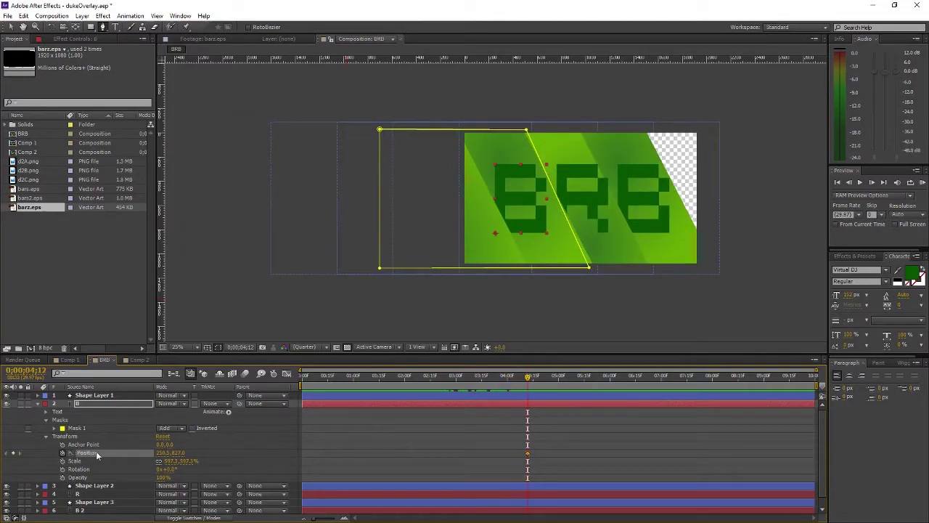
Check the gradient's travel around 0;00;04;07 and nudge the B mask's lower-right corner slightly right to follow the gradient edge.
{"action": "left_click_drag", "start_coordinate": [509, 383], "coordinate": [450, 380]}
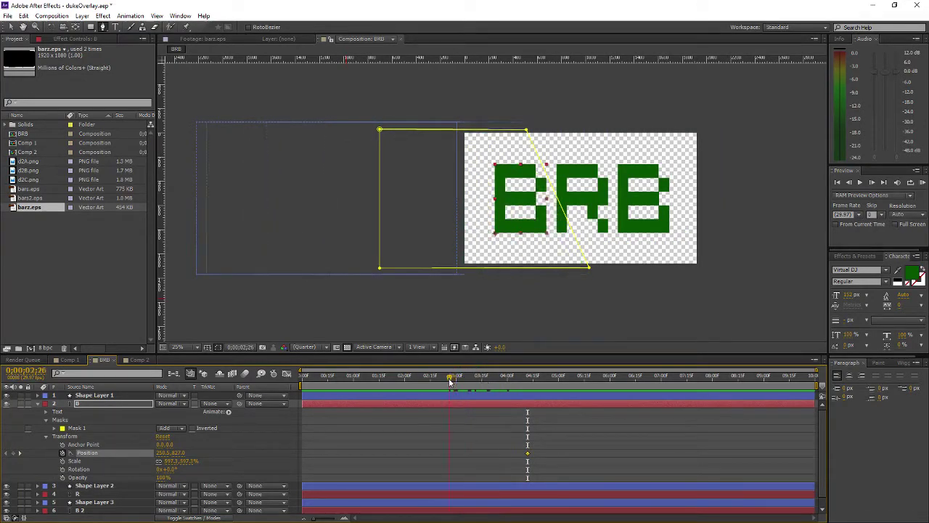
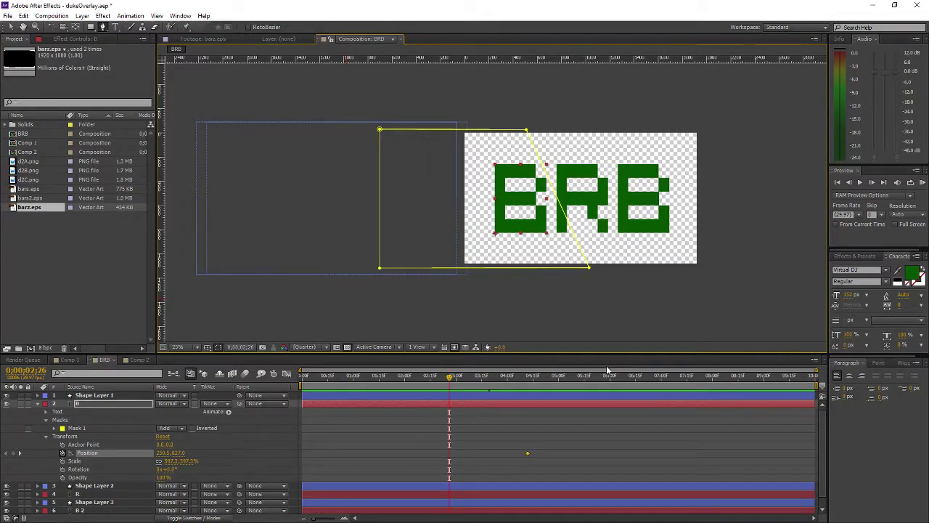
{"action": "mouse_move", "coordinate": [512, 375]}
{"action": "left_mouse_down"}
{"action": "mouse_move", "coordinate": [536, 376]}
{"action": "mouse_move", "coordinate": [520, 382]}
{"action": "left_mouse_up"}
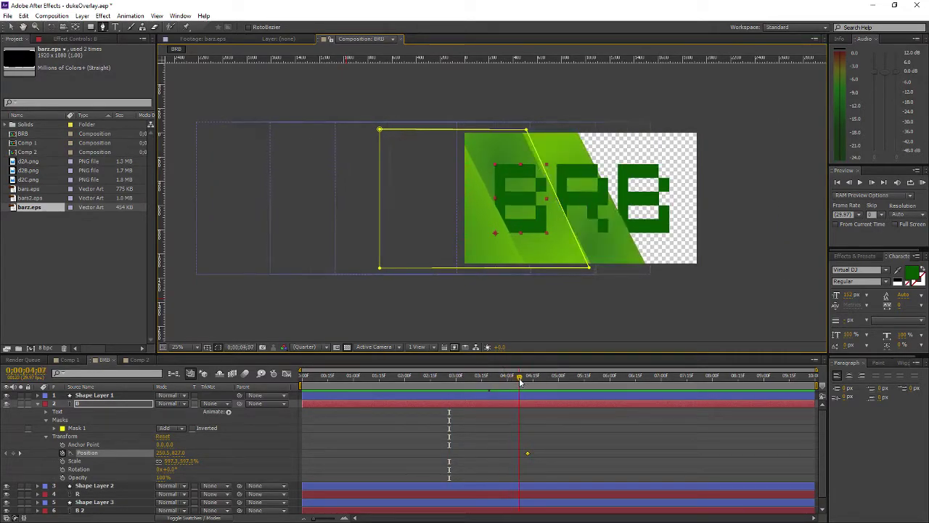
{"action": "left_click_drag", "start_coordinate": [592, 270], "coordinate": [598, 270]}
At 0;00;03;07, move the B outside the frame by setting its Position X to -912.5.
{"action": "left_click", "coordinate": [485, 383]}
{"action": "left_click_drag", "start_coordinate": [485, 384], "coordinate": [467, 379]}
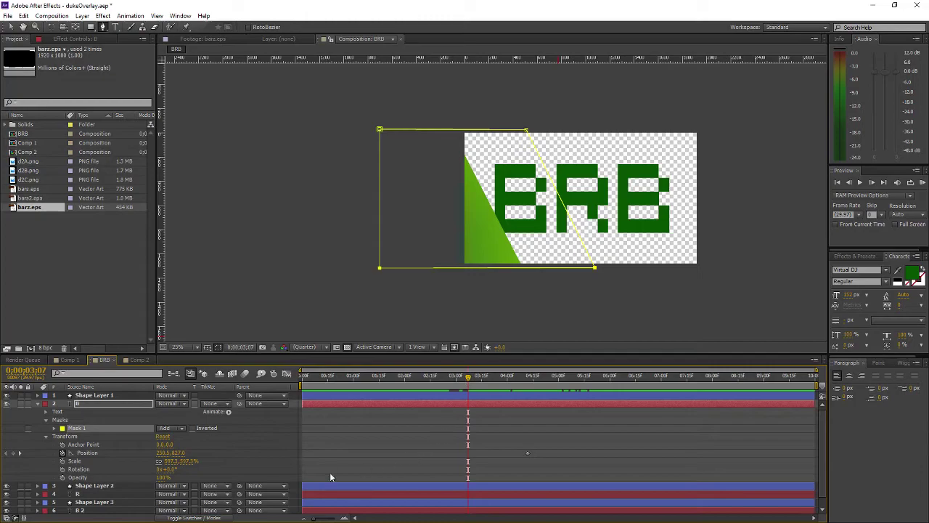
{"action": "left_click_drag", "start_coordinate": [161, 452], "coordinate": [47, 454]}
{"action": "left_click_drag", "start_coordinate": [167, 460], "coordinate": [86, 458]}
{"action": "left_click_drag", "start_coordinate": [163, 454], "coordinate": [80, 452]}
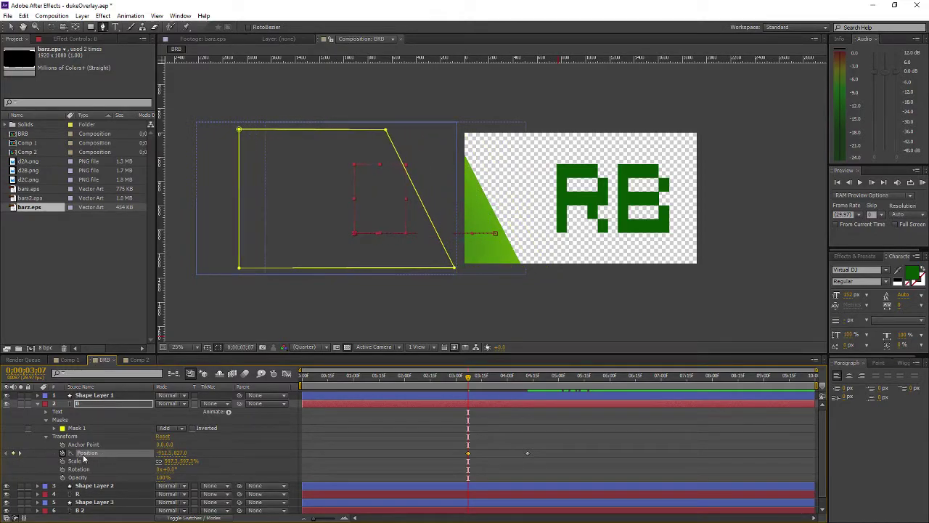
Scrub through the B's slide-in, change its Position X at 0;00;03;07 to -733.5, and delete its Position keyframes.
{"action": "left_click", "coordinate": [377, 375]}
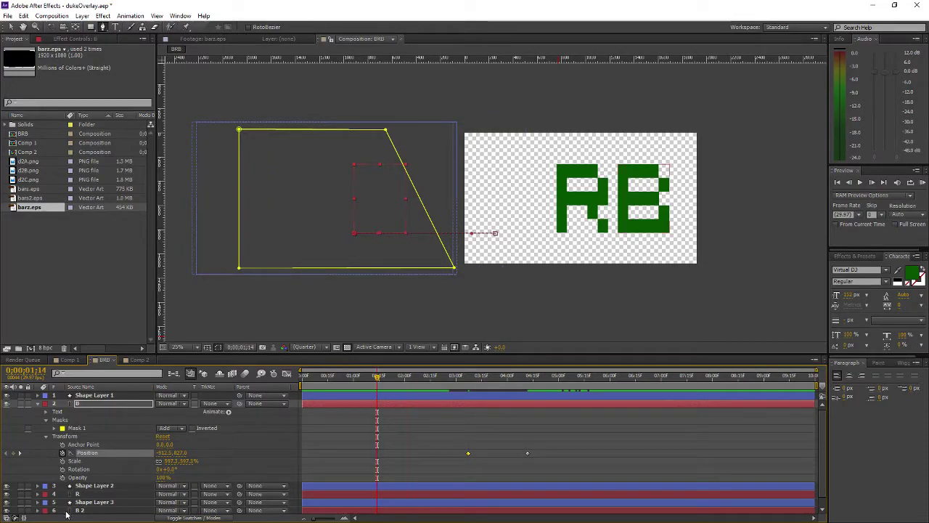
{"action": "left_click", "coordinate": [33, 453]}
{"action": "left_click_drag", "start_coordinate": [377, 376], "coordinate": [458, 379]}
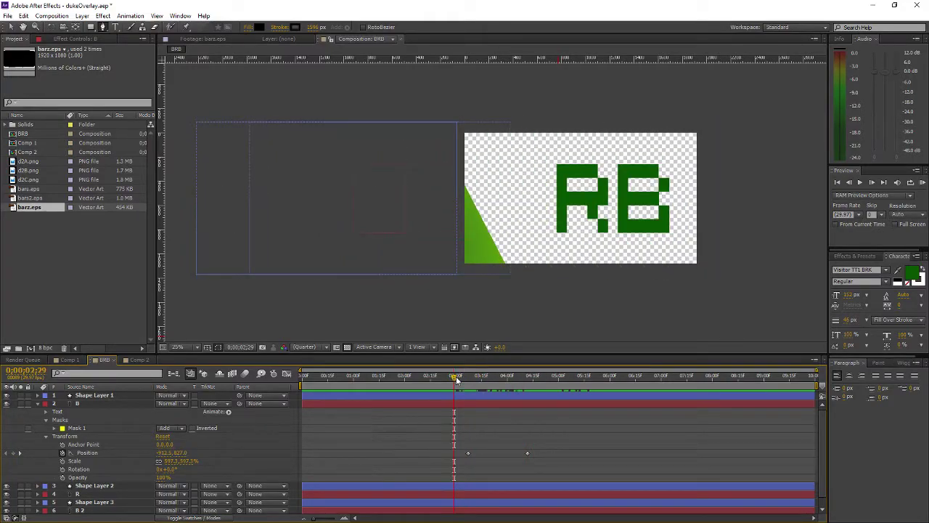
{"action": "left_click", "coordinate": [468, 452]}
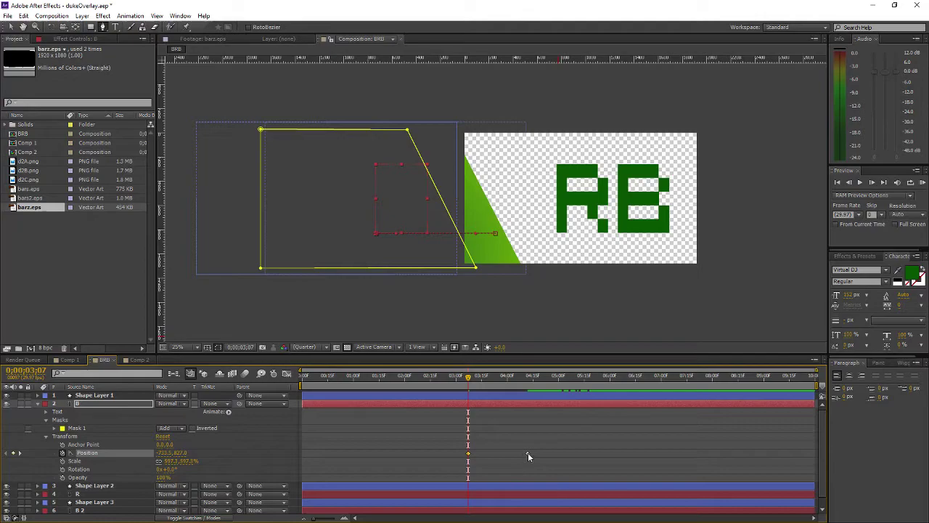
{"action": "key", "text": "Delete"}
Expand Mask 1's properties on the B layer and set a Mask Path keyframe at 0;00;04;16.
{"action": "left_click", "coordinate": [62, 429]}
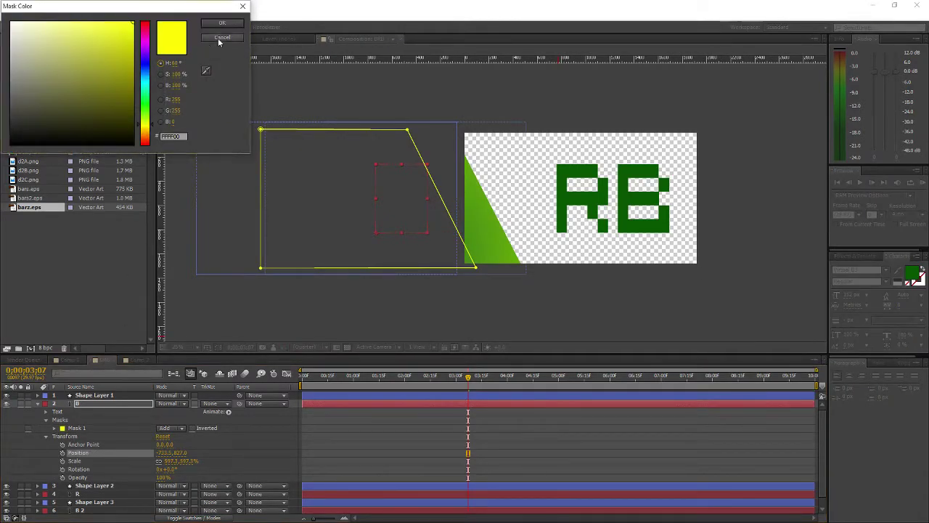
{"action": "key", "text": "Return"}
{"action": "left_click", "coordinate": [53, 428]}
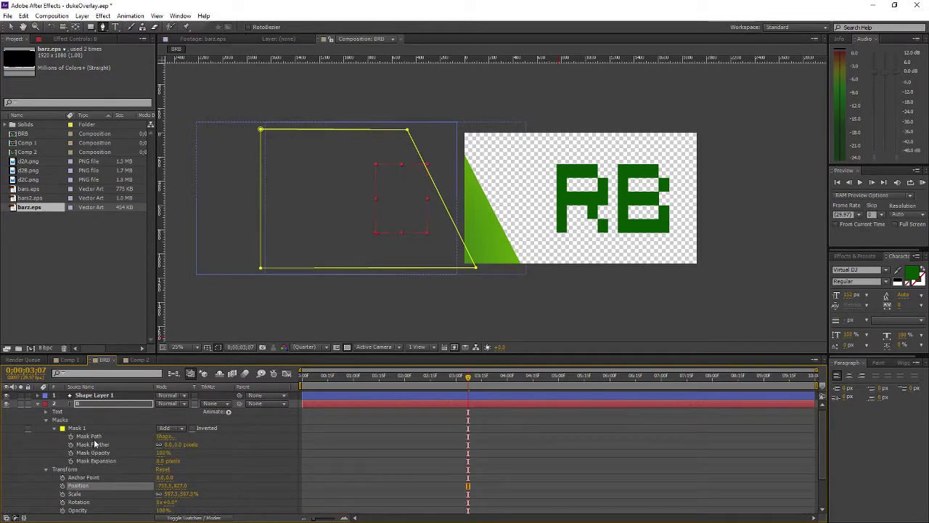
{"action": "left_click", "coordinate": [109, 437]}
{"action": "left_click", "coordinate": [248, 443]}
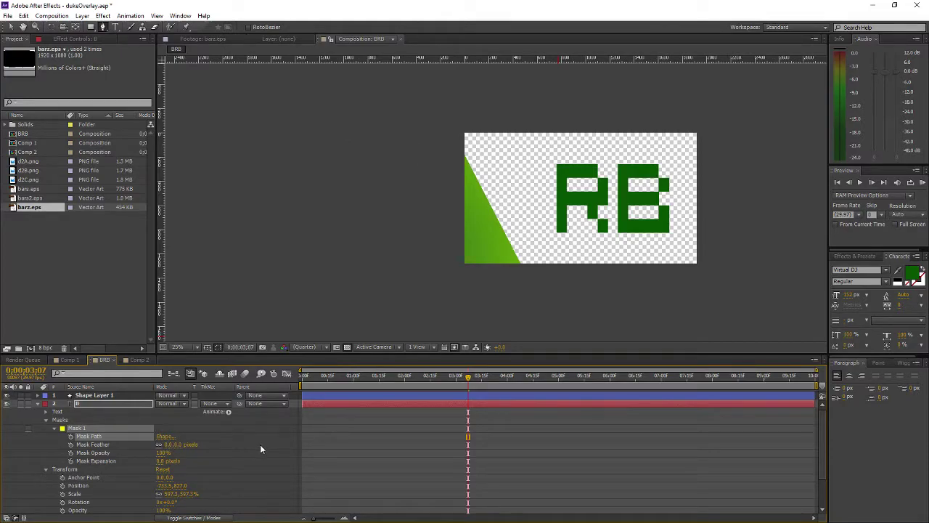
{"action": "left_click", "coordinate": [72, 436]}
{"action": "left_click_drag", "start_coordinate": [468, 377], "coordinate": [535, 372]}
{"action": "left_click", "coordinate": [418, 377]}
{"action": "left_click", "coordinate": [70, 436]}
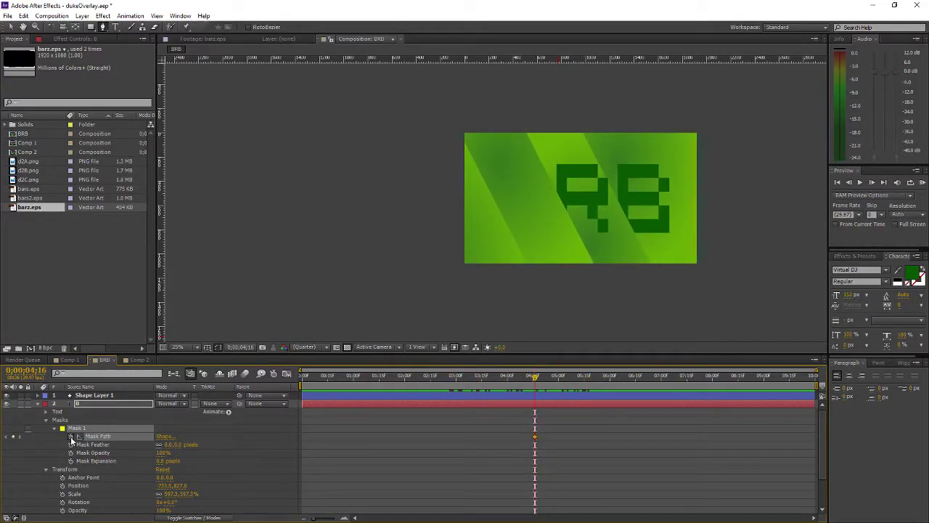
Draw a closed four-sided mask on the B layer with its outer corners beyond the frame, and move its lower-left corner outward.
{"action": "left_click", "coordinate": [401, 119]}
{"action": "left_click", "coordinate": [551, 129]}
{"action": "left_click", "coordinate": [615, 285]}
{"action": "left_click", "coordinate": [438, 282]}
{"action": "left_click", "coordinate": [401, 120]}
{"action": "key", "text": "a"}
{"action": "left_click_drag", "start_coordinate": [438, 281], "coordinate": [391, 259]}
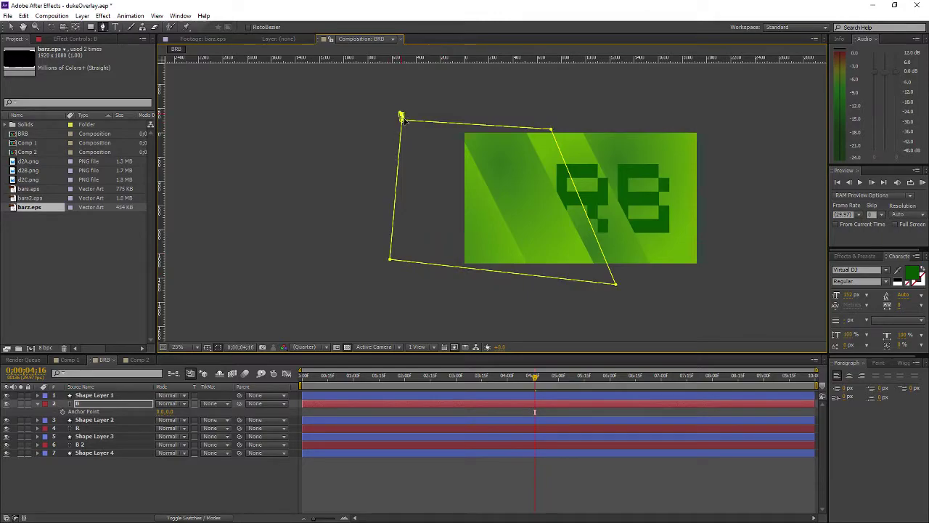
Adjust the new mask's four corners to straighten its outer sides and angle its diagonal along the gradient edge beside the R.
{"action": "key", "text": "shift+m"}
{"action": "left_click_drag", "start_coordinate": [403, 123], "coordinate": [404, 130]}
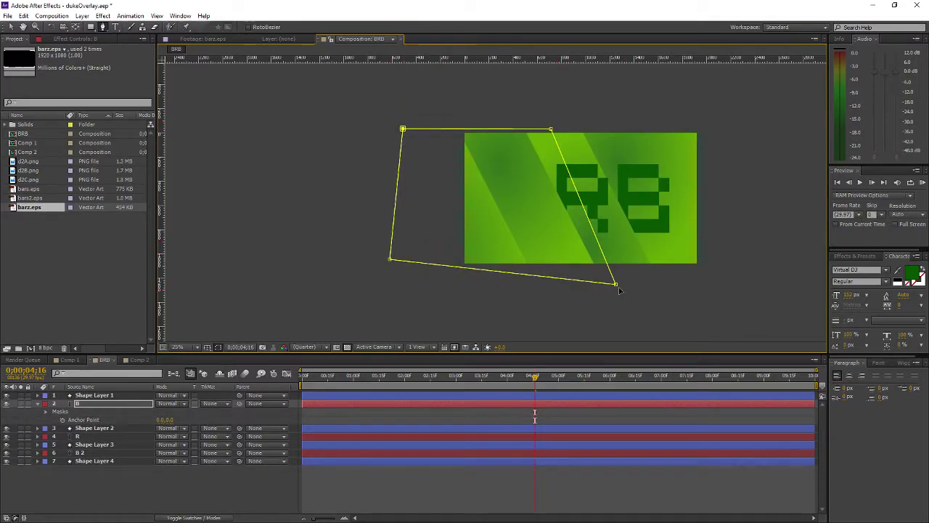
{"action": "left_click_drag", "start_coordinate": [615, 283], "coordinate": [584, 270]}
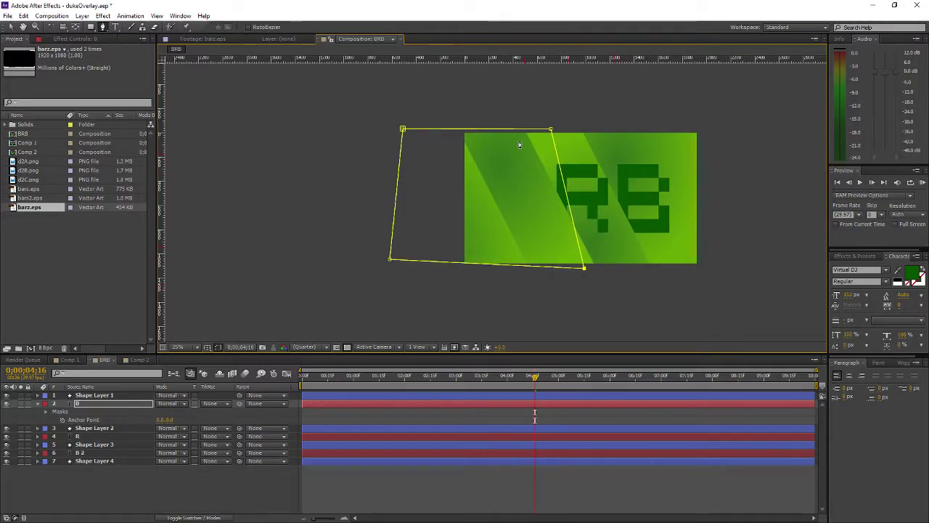
{"action": "left_click_drag", "start_coordinate": [552, 129], "coordinate": [532, 131]}
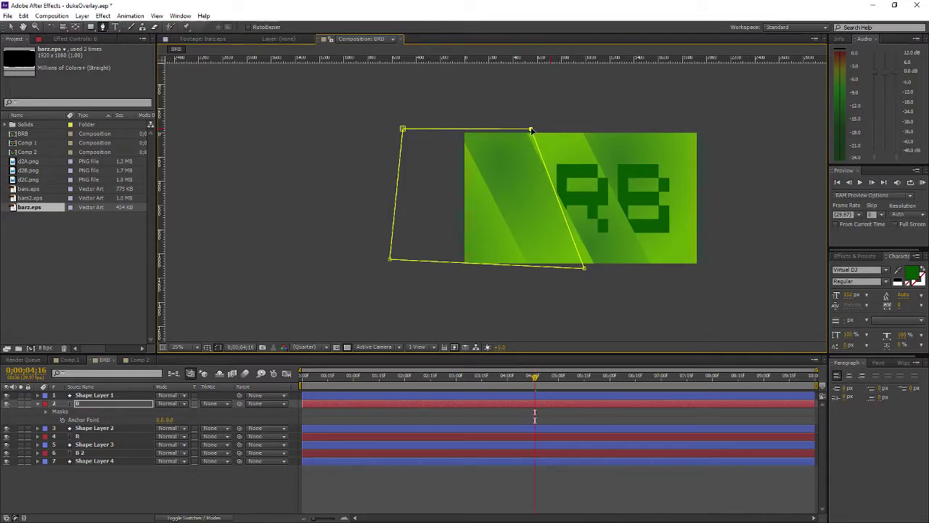
{"action": "mouse_move", "coordinate": [392, 261]}
{"action": "left_mouse_down"}
{"action": "mouse_move", "coordinate": [416, 270]}
{"action": "mouse_move", "coordinate": [404, 271]}
{"action": "left_mouse_up"}
{"action": "left_click_drag", "start_coordinate": [583, 268], "coordinate": [608, 271]}
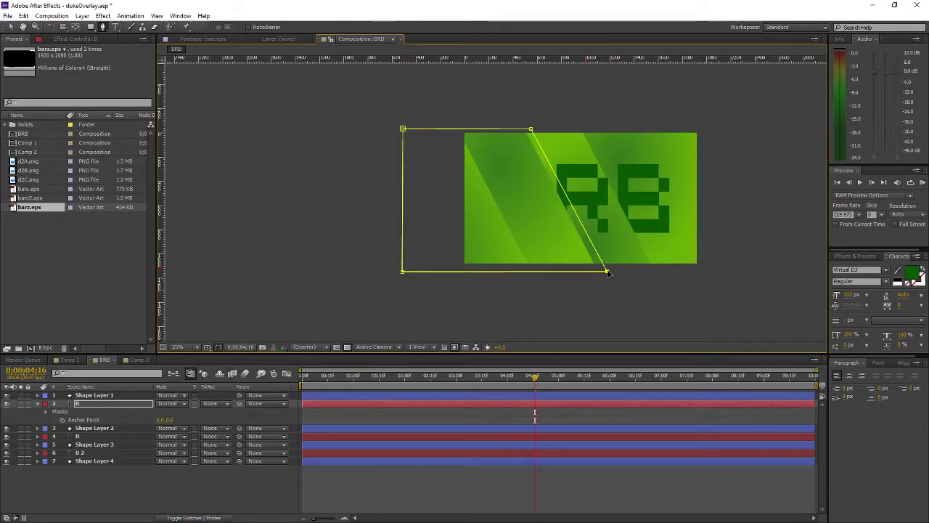
Expand the B layer's mask list, compare its two masks, and delete Mask 2.
{"action": "left_click", "coordinate": [39, 405]}
{"action": "left_click", "coordinate": [39, 405]}
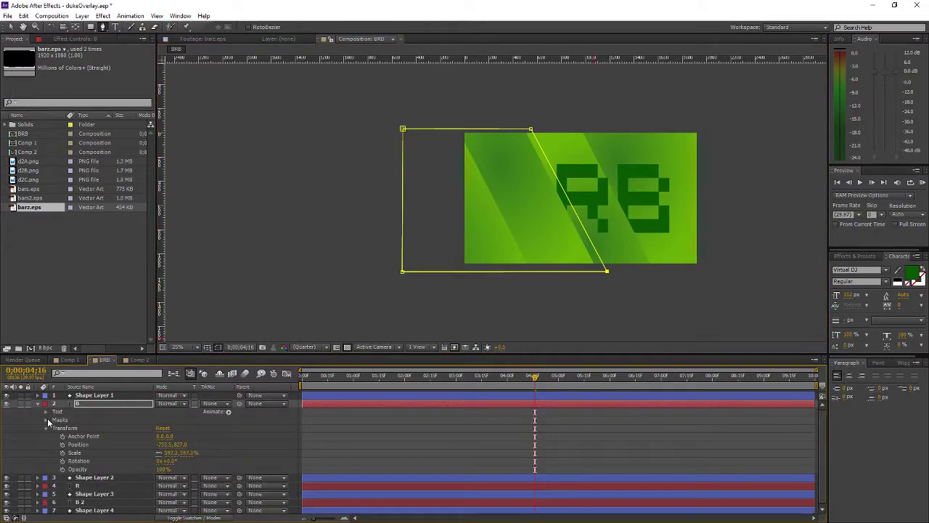
{"action": "left_click", "coordinate": [47, 418]}
{"action": "left_click", "coordinate": [45, 418]}
{"action": "left_click", "coordinate": [45, 418]}
{"action": "left_click", "coordinate": [44, 419]}
{"action": "left_click", "coordinate": [77, 429]}
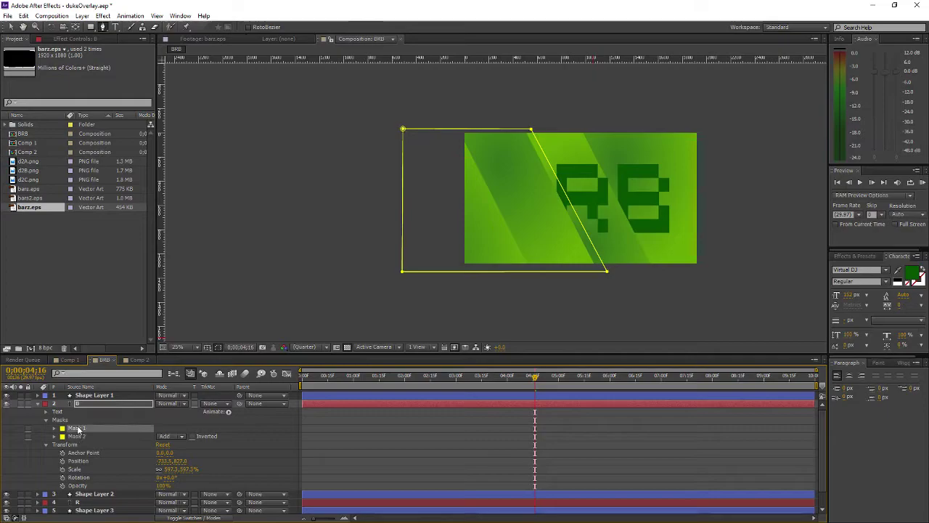
{"action": "left_click", "coordinate": [80, 437]}
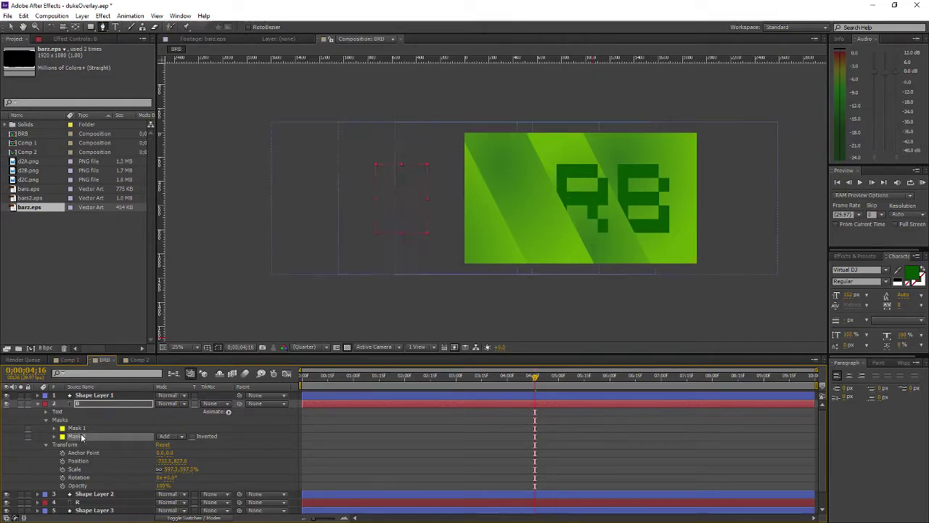
{"action": "key", "text": "Delete"}
Set Mask 1's Mask Path keyframe at 0;00;04;17 and scrub ahead to 0;00;05;14.
{"action": "left_click", "coordinate": [55, 429]}
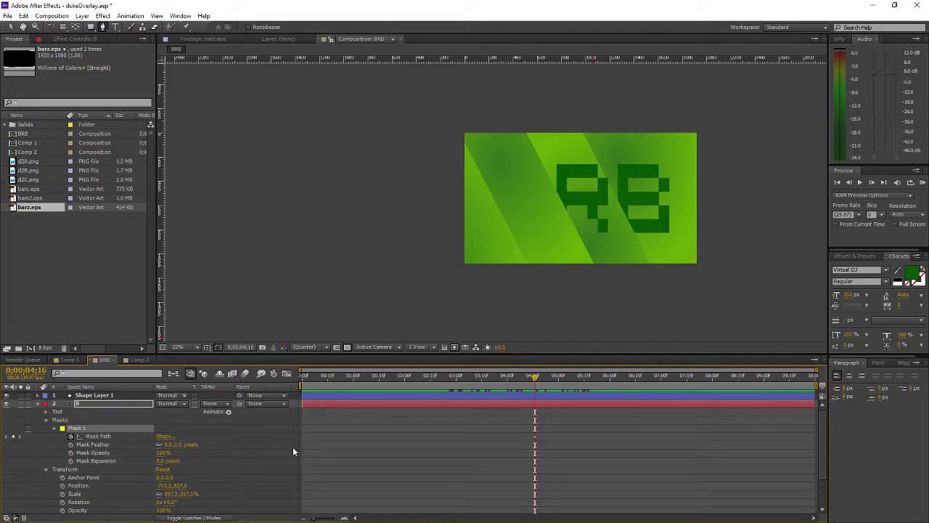
{"action": "mouse_move", "coordinate": [535, 377]}
{"action": "left_mouse_down"}
{"action": "mouse_move", "coordinate": [554, 378]}
{"action": "mouse_move", "coordinate": [536, 378]}
{"action": "left_mouse_up"}
{"action": "left_click", "coordinate": [88, 438]}
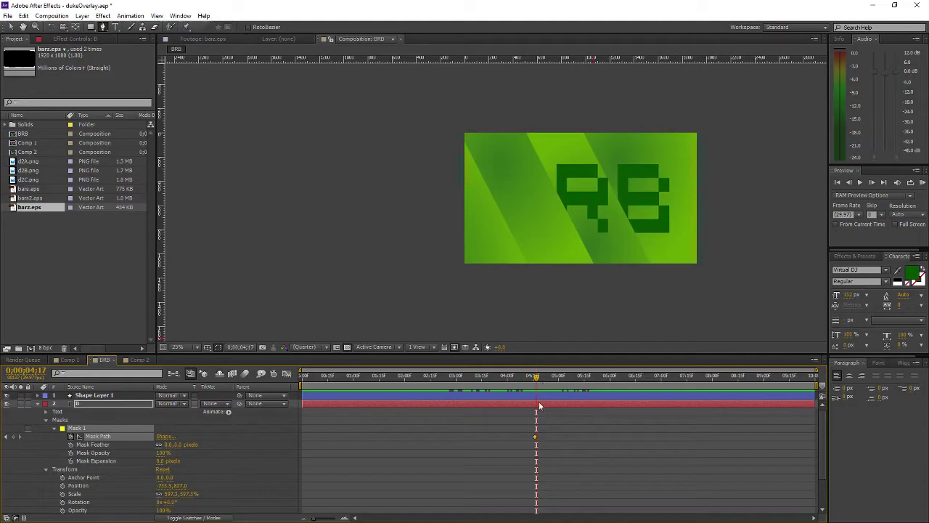
{"action": "left_click", "coordinate": [537, 437]}
{"action": "mouse_move", "coordinate": [537, 387]}
{"action": "left_mouse_down"}
{"action": "mouse_move", "coordinate": [498, 381]}
{"action": "mouse_move", "coordinate": [546, 382]}
{"action": "mouse_move", "coordinate": [537, 384]}
{"action": "left_mouse_up"}
{"action": "left_click", "coordinate": [70, 436]}
{"action": "left_click_drag", "start_coordinate": [534, 376], "coordinate": [580, 387]}
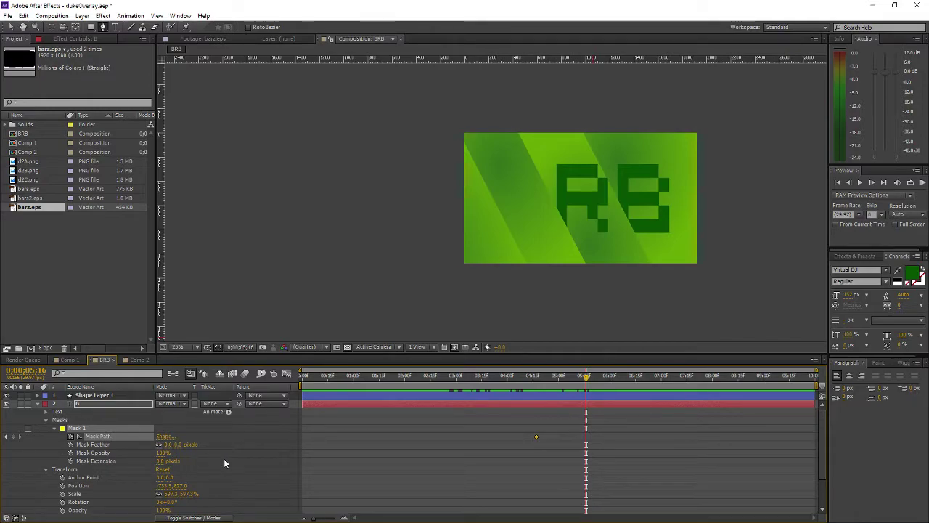
{"action": "left_click_drag", "start_coordinate": [552, 393], "coordinate": [574, 405]}
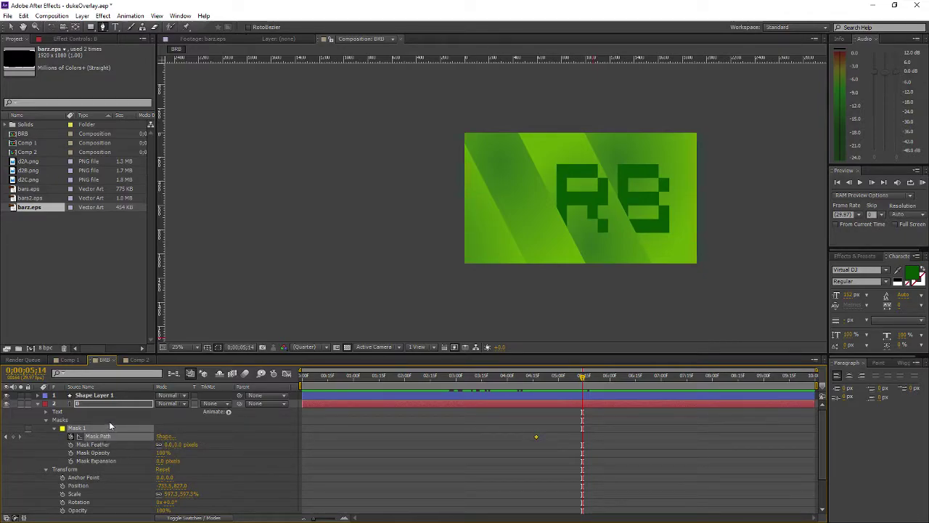
Return to 0;00;04;16 and bring the deleted Mask 2 back onto the B layer.
{"action": "key", "text": "j"}
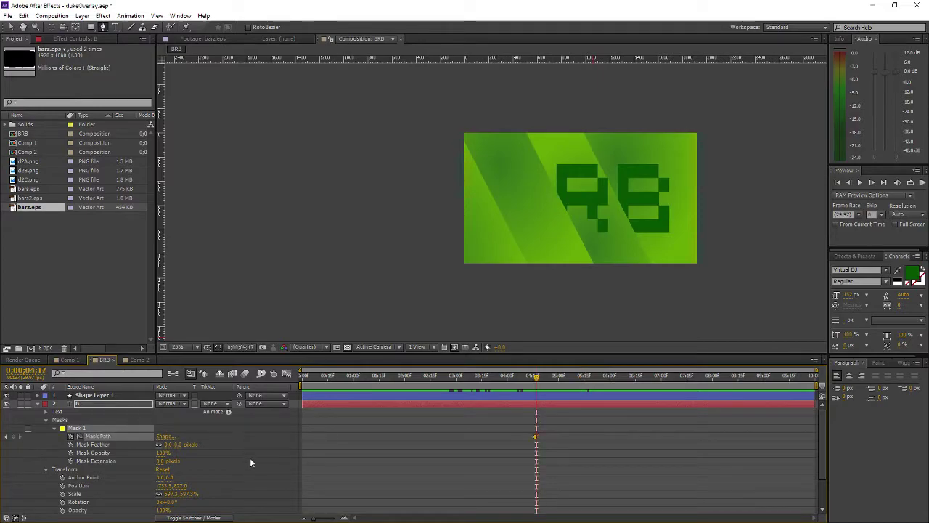
{"action": "key", "text": "Page_Up"}
{"action": "key", "text": "ctrl+v"}
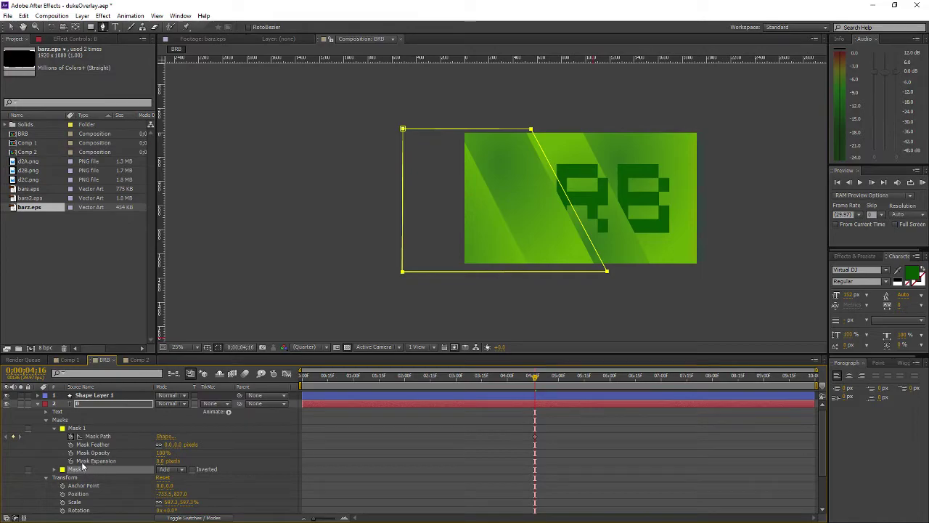
Remove the Mask Path keyframing from the B layer's Mask 1 and select Mask 2.
{"action": "left_click", "coordinate": [75, 428]}
{"action": "left_click", "coordinate": [72, 437]}
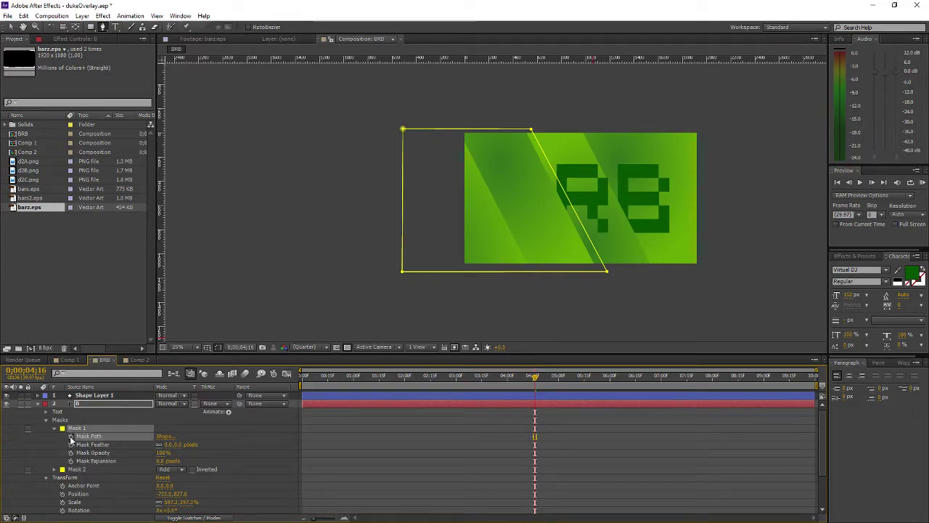
{"action": "left_click", "coordinate": [73, 470]}
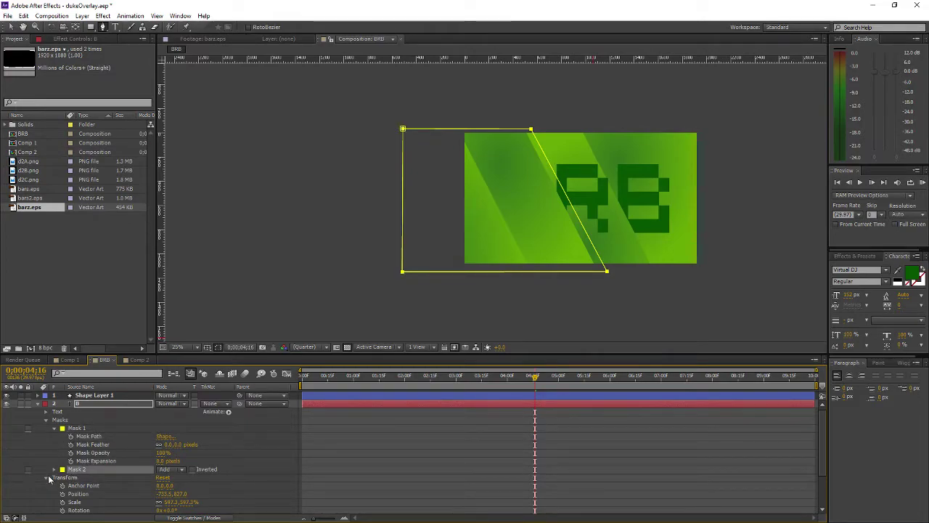
Delete Mask 1 from the B layer and add a Mask Path keyframe to Mask 2 at 0;00;04;16.
{"action": "left_click", "coordinate": [47, 477]}
{"action": "left_click", "coordinate": [47, 478]}
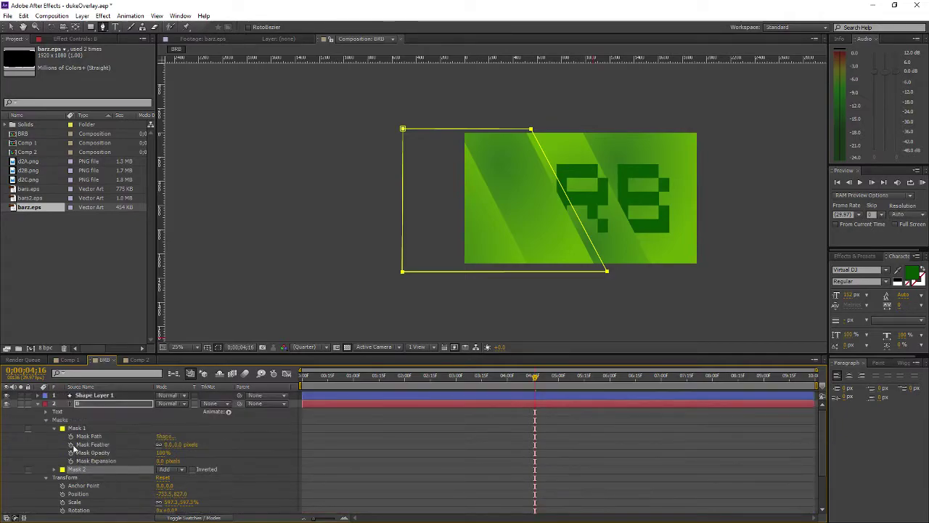
{"action": "left_click", "coordinate": [53, 428]}
{"action": "left_click", "coordinate": [77, 428]}
{"action": "key", "text": "Delete"}
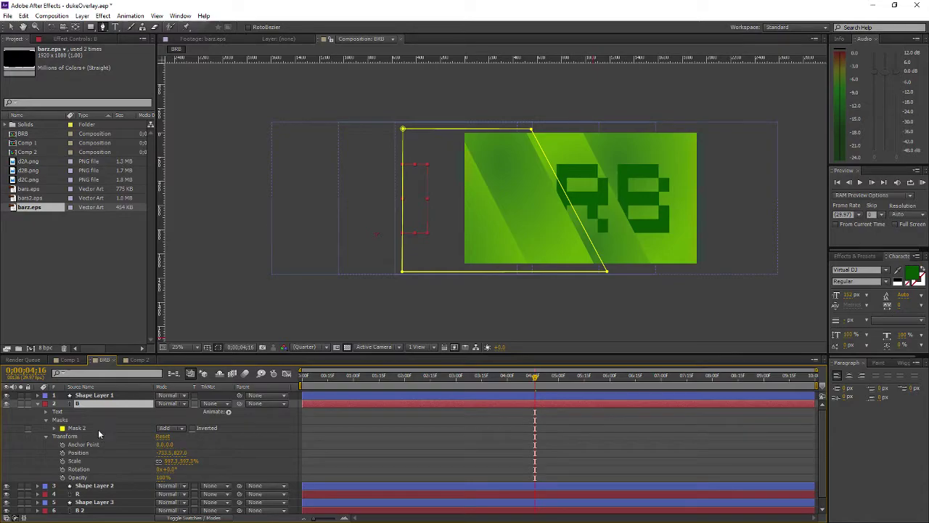
{"action": "left_click", "coordinate": [55, 428]}
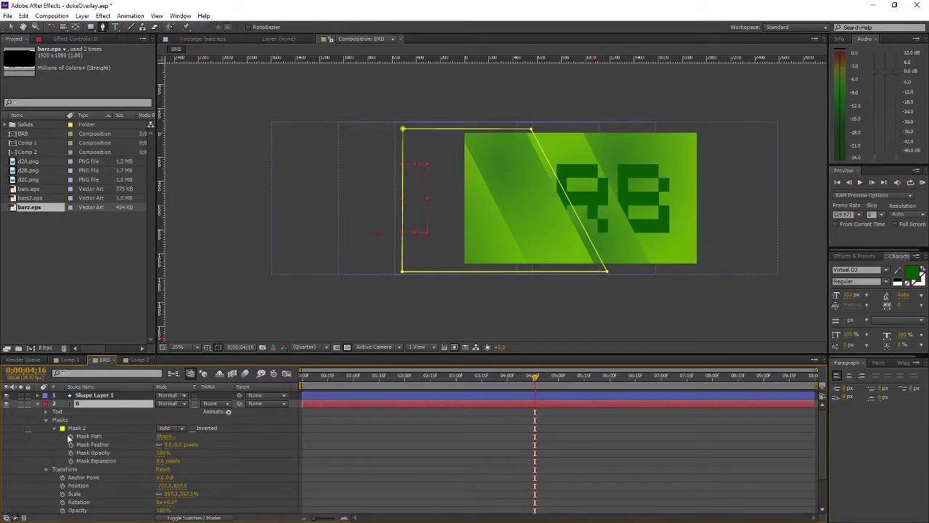
{"action": "left_click", "coordinate": [71, 436]}
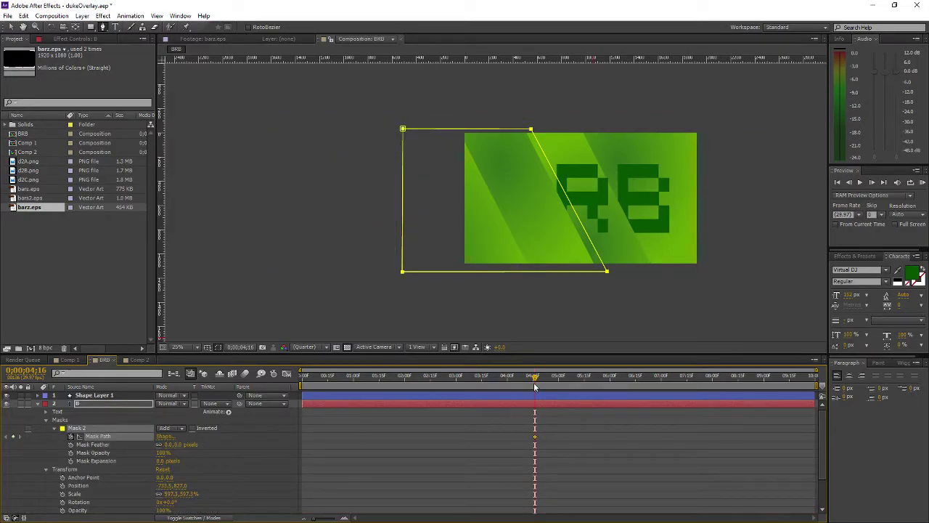
Add a Mask Path keyframe to Mask 2 at 0;00;02;21 and shift the mask sideways out of the frame.
{"action": "left_click_drag", "start_coordinate": [535, 381], "coordinate": [440, 382]}
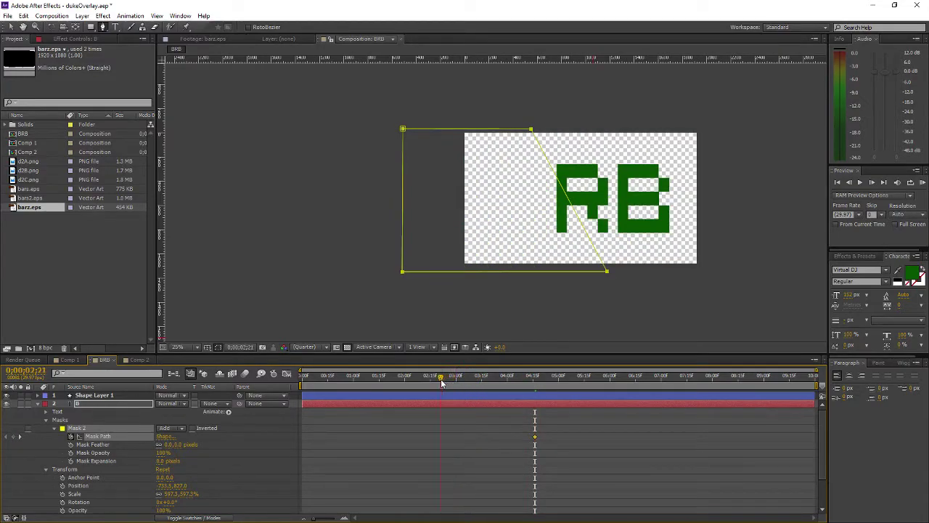
{"action": "left_click", "coordinate": [170, 453]}
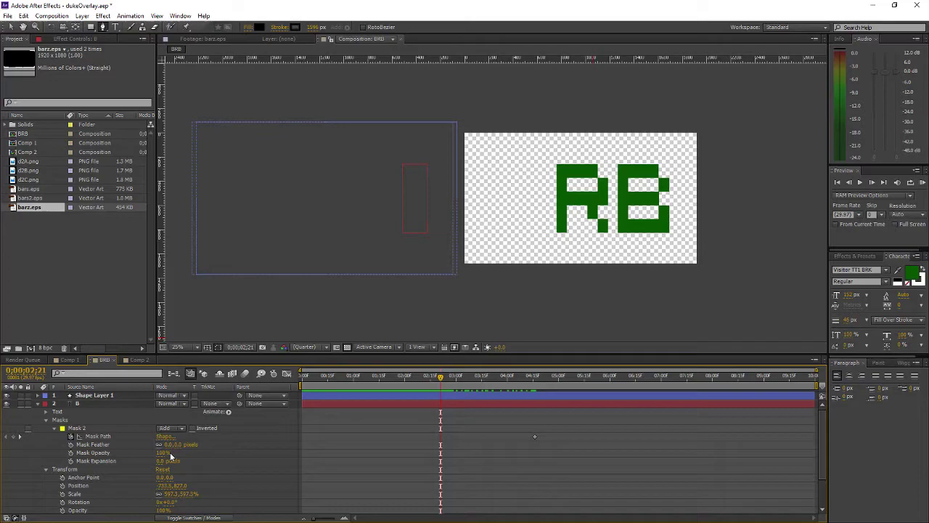
{"action": "left_click", "coordinate": [169, 452]}
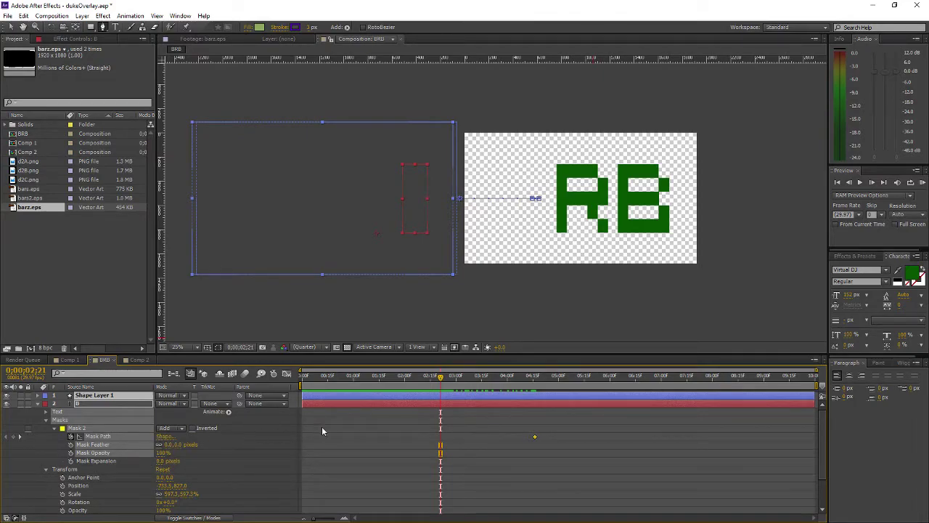
{"action": "left_click", "coordinate": [200, 444]}
{"action": "left_click", "coordinate": [111, 436]}
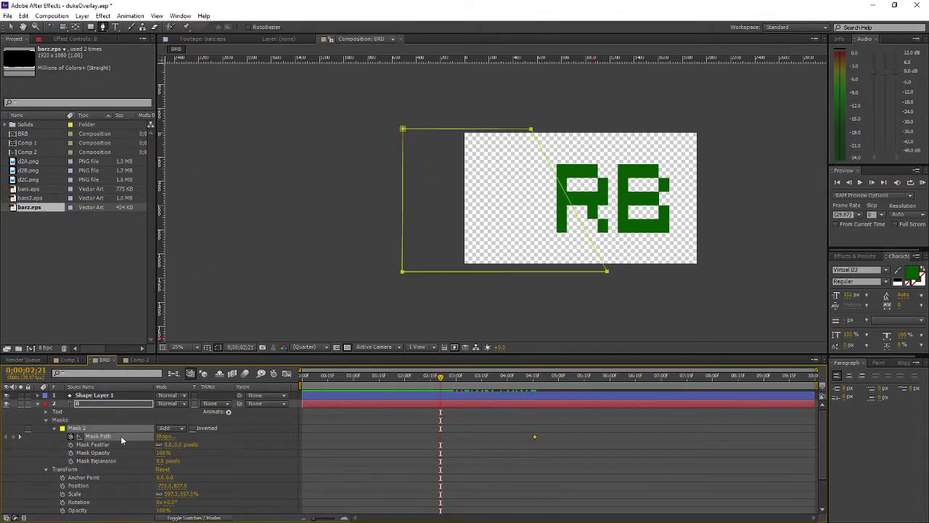
{"action": "left_click", "coordinate": [13, 436]}
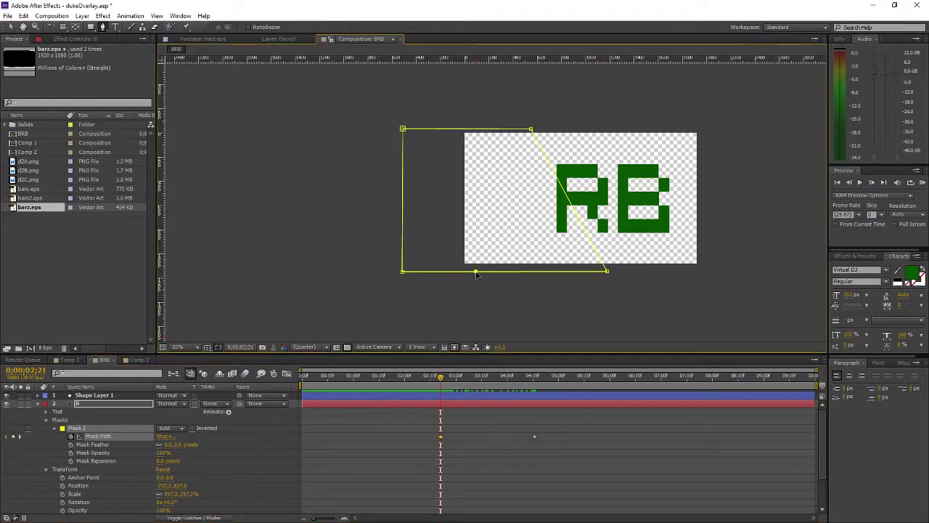
{"action": "left_click_drag", "start_coordinate": [483, 276], "coordinate": [333, 299]}
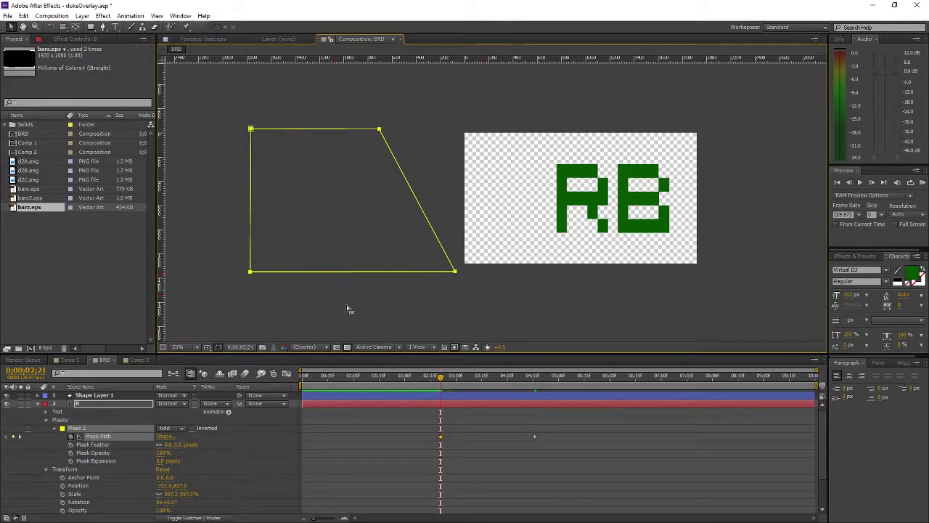
Invert Mask 2, shift its first Mask Path keyframe closer to the second one, and scrub through the reveal.
{"action": "left_click_drag", "start_coordinate": [439, 379], "coordinate": [545, 378]}
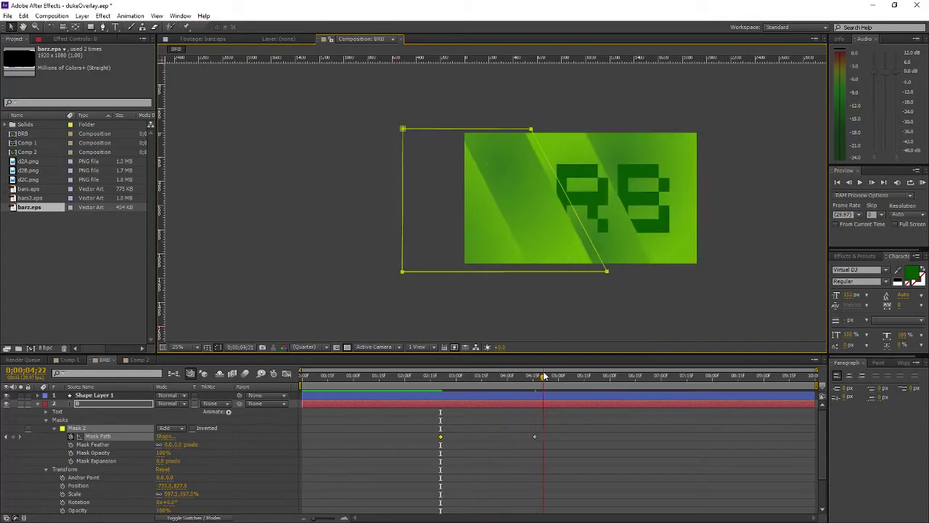
{"action": "left_click", "coordinate": [193, 428]}
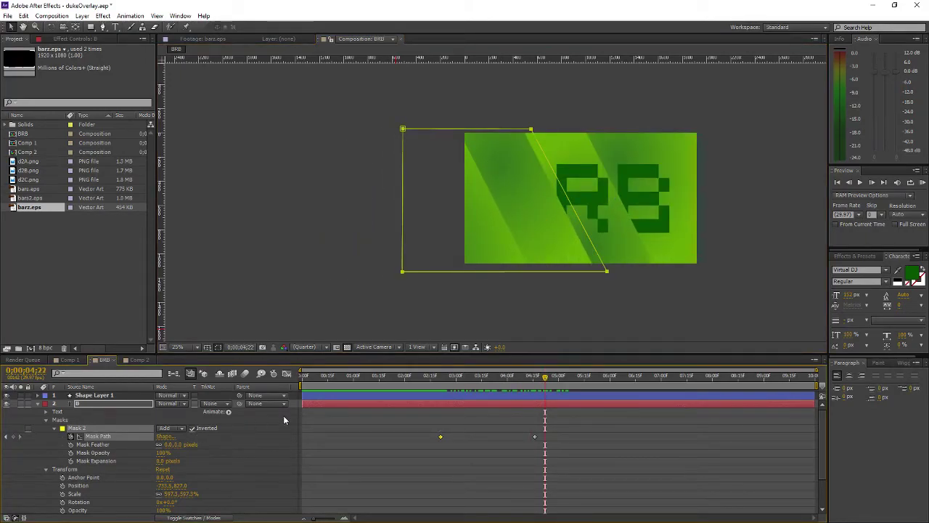
{"action": "left_click_drag", "start_coordinate": [430, 377], "coordinate": [554, 358]}
{"action": "left_click_drag", "start_coordinate": [440, 436], "coordinate": [473, 436]}
{"action": "left_click", "coordinate": [427, 377]}
{"action": "left_click_drag", "start_coordinate": [430, 377], "coordinate": [478, 376]}
{"action": "left_click_drag", "start_coordinate": [473, 436], "coordinate": [498, 436]}
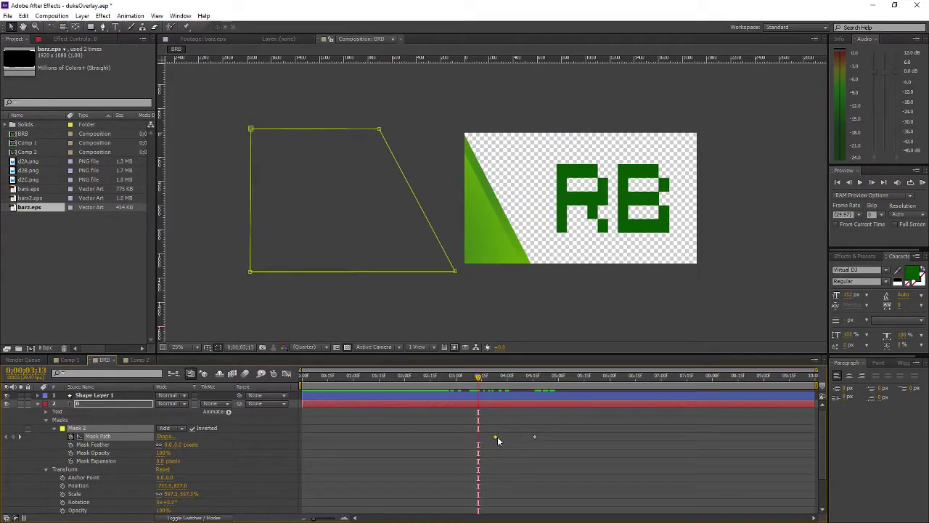
{"action": "left_click", "coordinate": [480, 377]}
{"action": "left_click_drag", "start_coordinate": [480, 377], "coordinate": [577, 376]}
{"action": "left_click", "coordinate": [551, 418]}
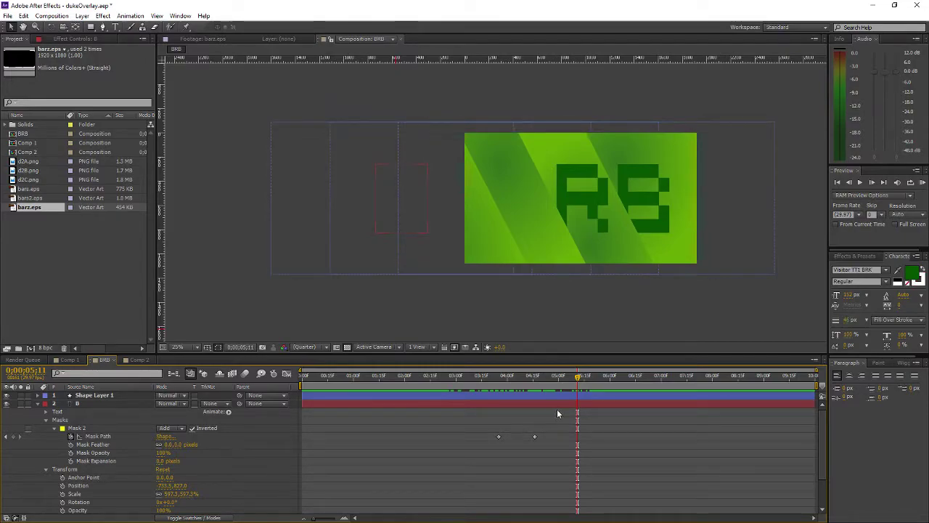
Toggle Mask 2's inversion and scrub through the reveal to compare.
{"action": "left_click_drag", "start_coordinate": [507, 376], "coordinate": [550, 376]}
{"action": "left_click", "coordinate": [98, 435]}
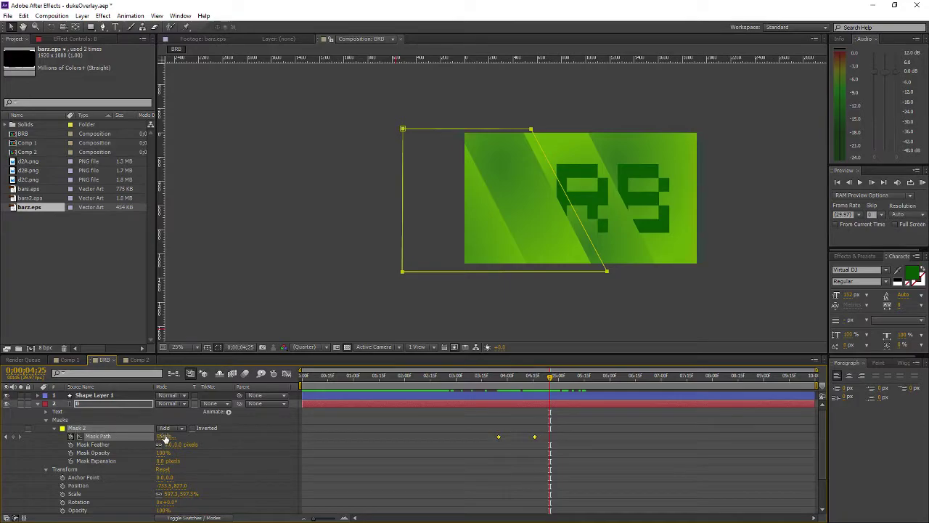
{"action": "left_click", "coordinate": [193, 428]}
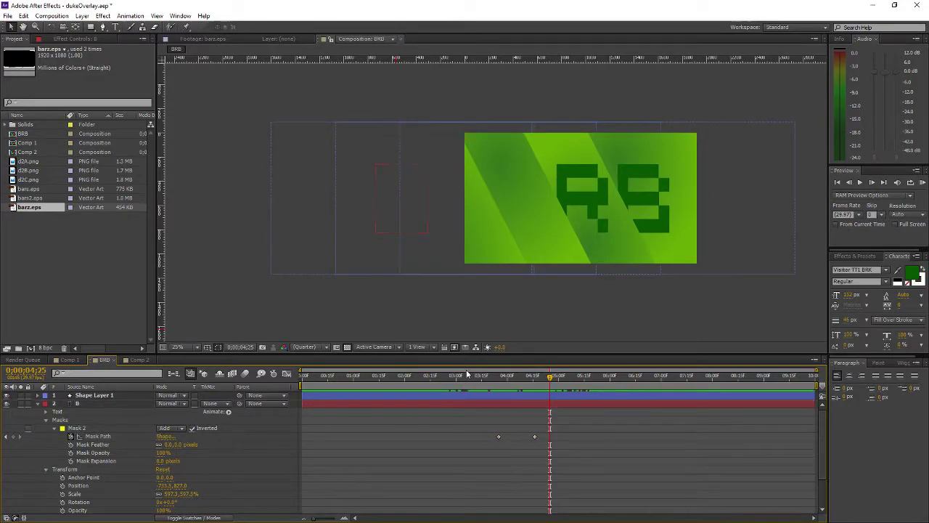
{"action": "left_click_drag", "start_coordinate": [550, 376], "coordinate": [470, 386]}
Undo the Mask 2 edits back to its single Mask Path keyframe.
{"action": "scroll", "coordinate": [104, 457], "scroll_direction": "down", "scroll_amount": 2}
{"action": "scroll", "coordinate": [104, 458], "scroll_direction": "up", "scroll_amount": 2}
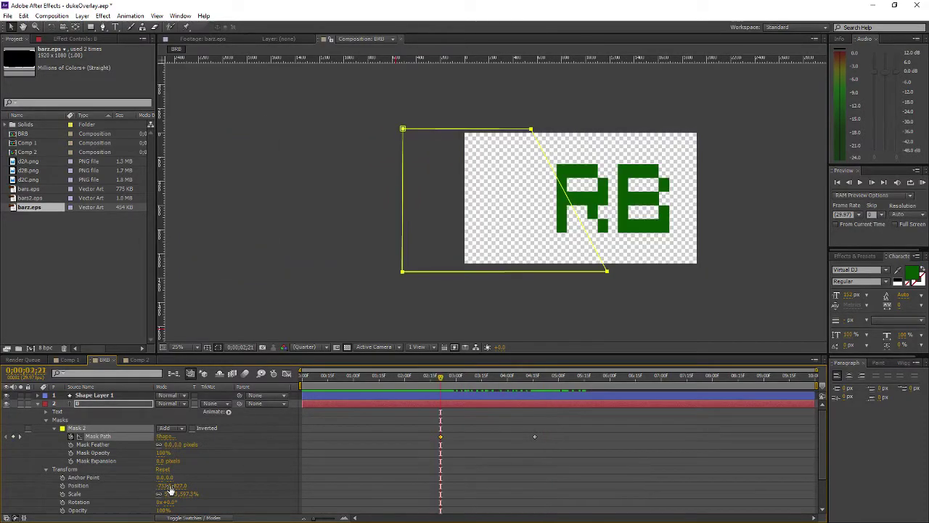
{"action": "key", "text": "ctrl+z"}
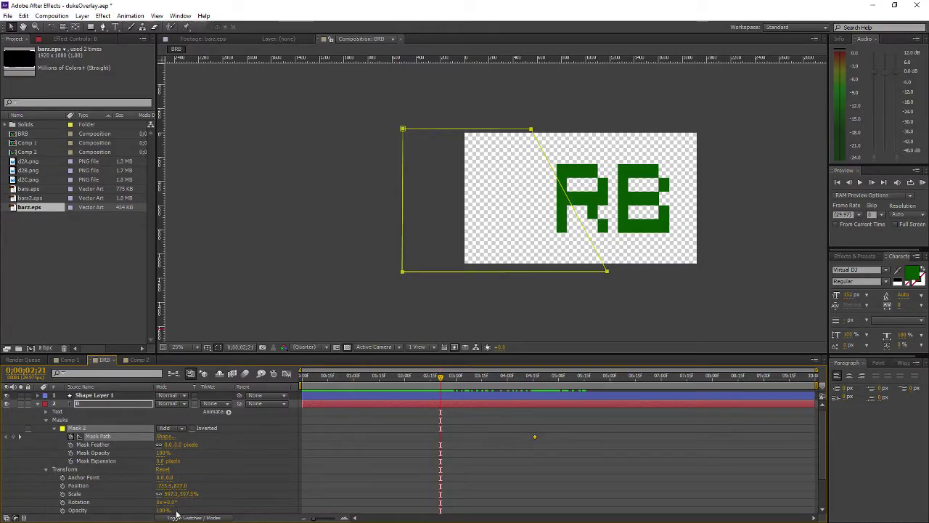
Keyframe Mask 2's path at 0;00;02;21 with the mask moved sideways clear of the frame, and scrub ahead to check it.
{"action": "scroll", "coordinate": [177, 508], "scroll_direction": "down", "scroll_amount": 2}
{"action": "key", "text": "v"}
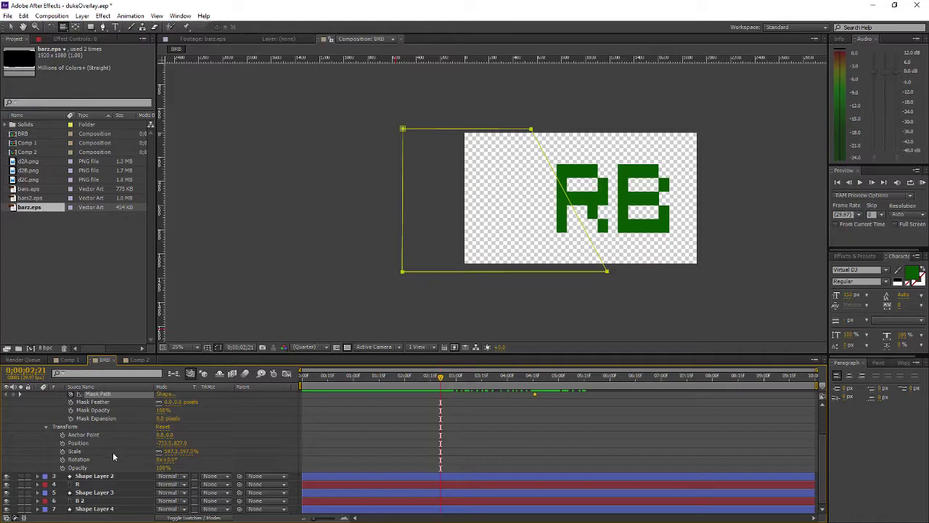
{"action": "scroll", "coordinate": [116, 454], "scroll_direction": "up", "scroll_amount": 1}
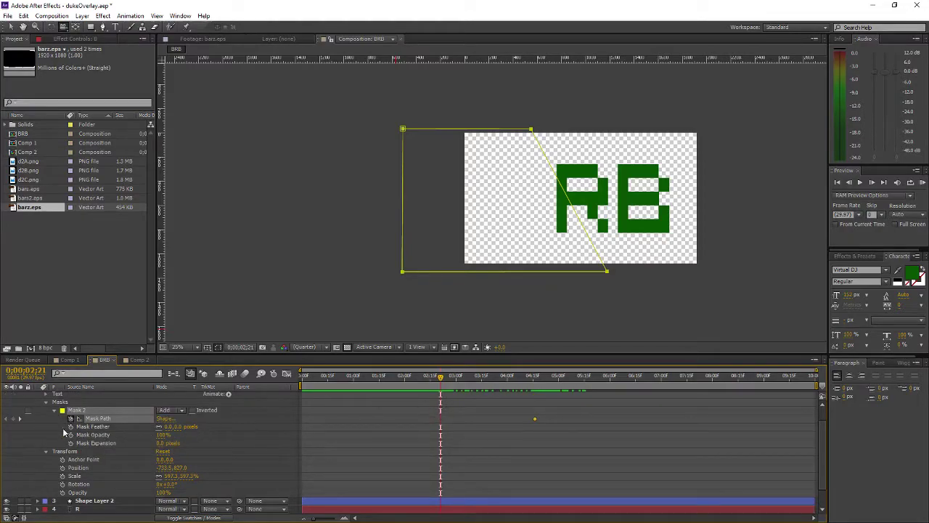
{"action": "left_click", "coordinate": [97, 417]}
{"action": "left_click_drag", "start_coordinate": [450, 379], "coordinate": [534, 397]}
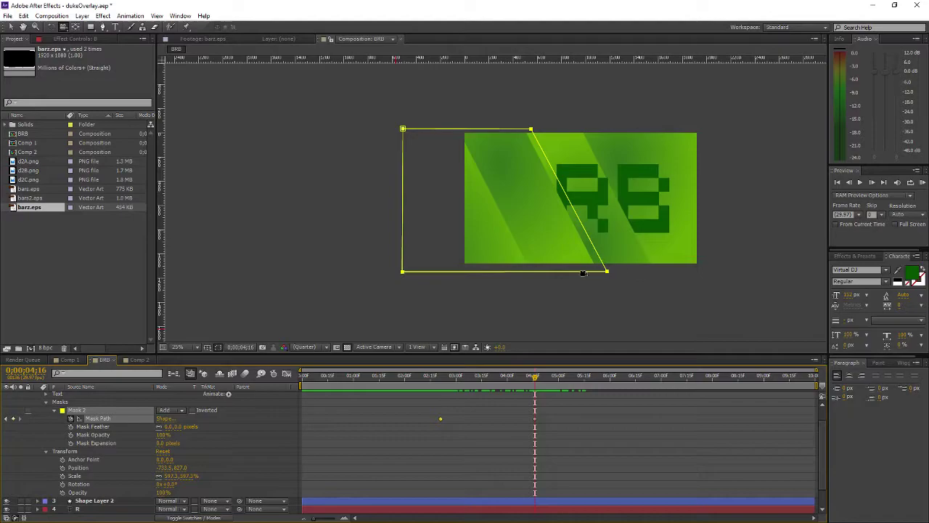
{"action": "key", "text": "v"}
{"action": "left_click", "coordinate": [6, 419]}
{"action": "left_click_drag", "start_coordinate": [460, 274], "coordinate": [296, 275]}
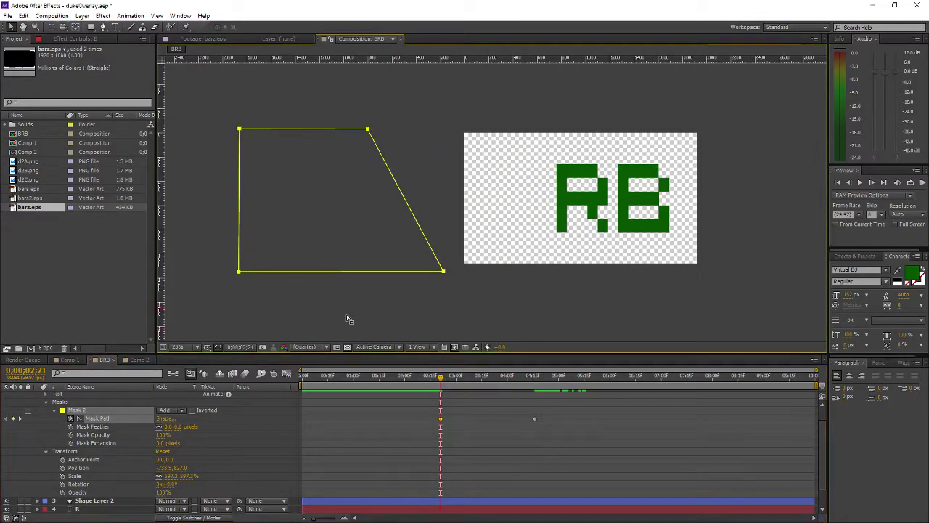
{"action": "left_click_drag", "start_coordinate": [453, 377], "coordinate": [623, 331]}
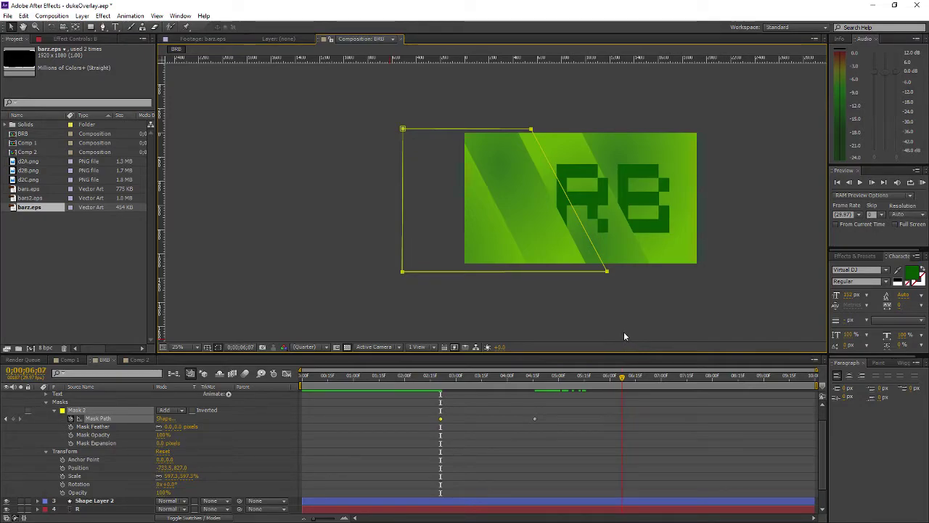
Move the B letter with its mask into the frame beside the R, to position 334.5, 827.0.
{"action": "mouse_move", "coordinate": [439, 376]}
{"action": "left_mouse_down"}
{"action": "mouse_move", "coordinate": [560, 376]}
{"action": "mouse_move", "coordinate": [422, 376]}
{"action": "left_mouse_up"}
{"action": "scroll", "coordinate": [318, 443], "scroll_direction": "up", "scroll_amount": 1}
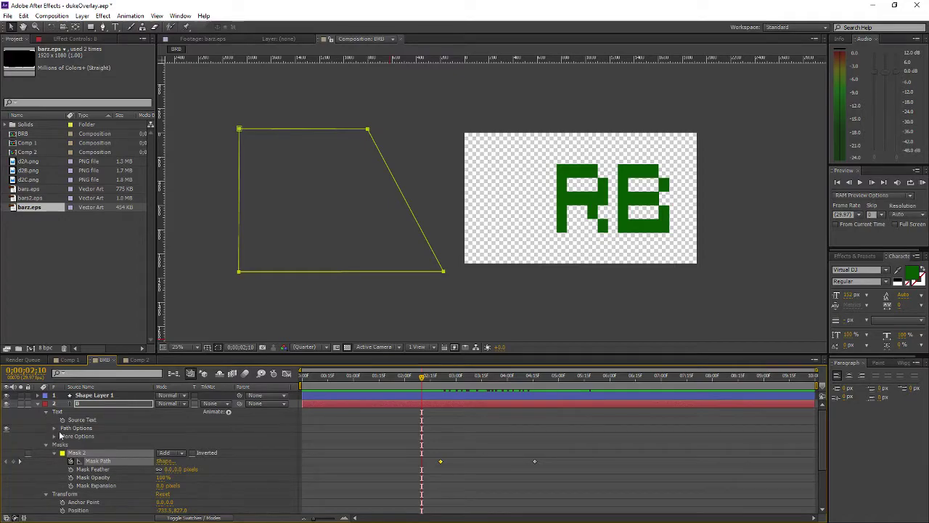
{"action": "scroll", "coordinate": [74, 435], "scroll_direction": "down", "scroll_amount": 1}
{"action": "left_click", "coordinate": [77, 443]}
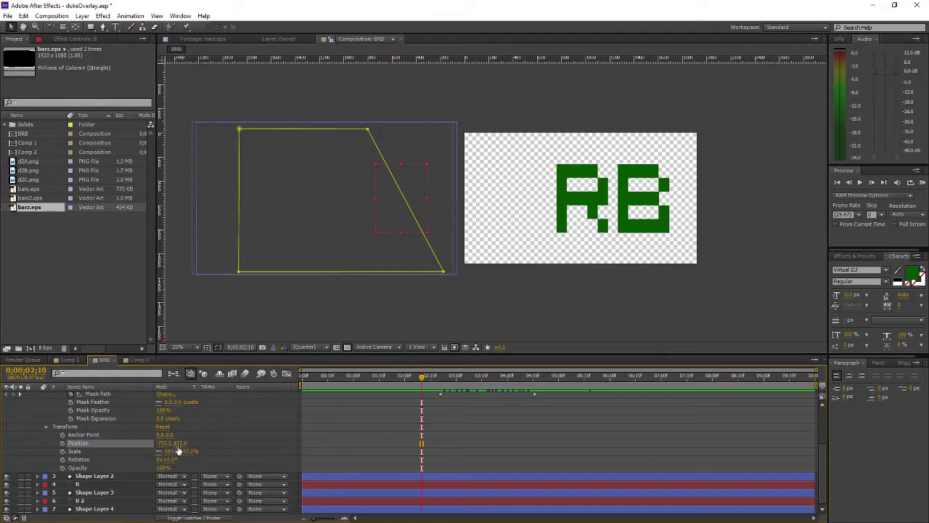
{"action": "left_click_drag", "start_coordinate": [421, 207], "coordinate": [549, 213]}
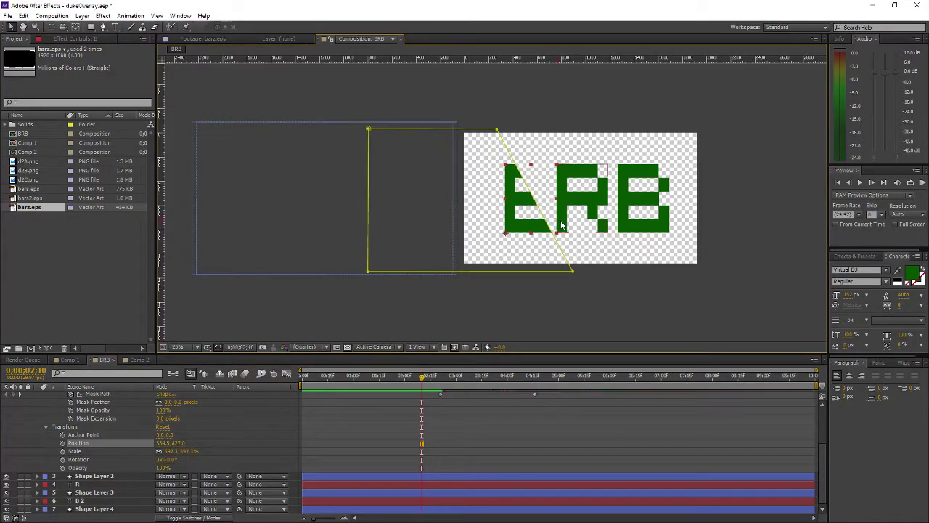
Reopen the B layer's properties, select Mask 2, and scrub to examine how the mask travels across the repositioned letter.
{"action": "key", "text": "a"}
{"action": "left_click", "coordinate": [563, 226]}
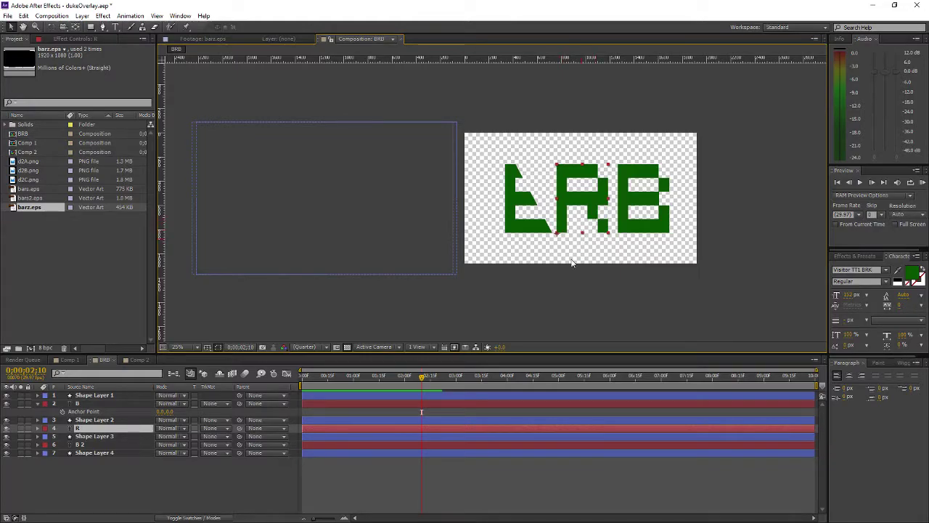
{"action": "left_click_drag", "start_coordinate": [421, 377], "coordinate": [488, 378]}
{"action": "left_click_drag", "start_coordinate": [459, 379], "coordinate": [419, 375]}
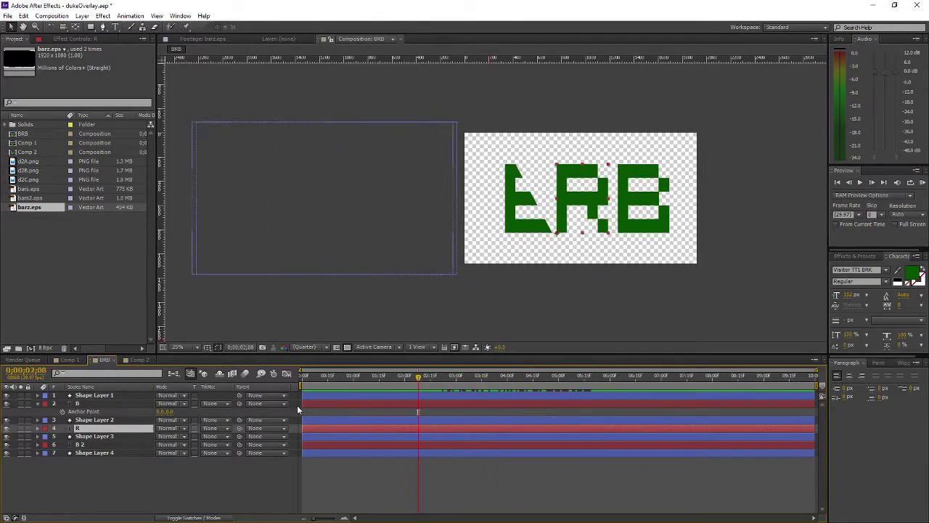
{"action": "left_click", "coordinate": [39, 403]}
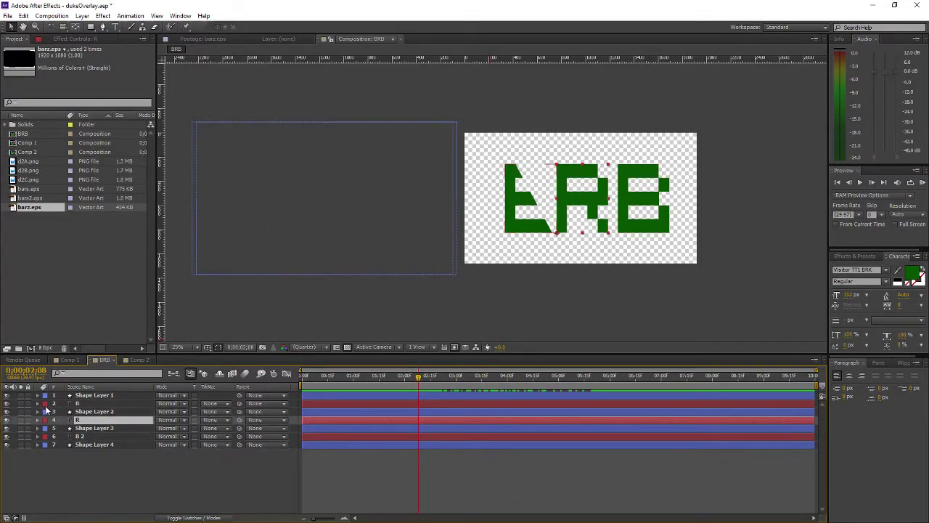
{"action": "left_click", "coordinate": [39, 404]}
{"action": "left_click", "coordinate": [46, 420]}
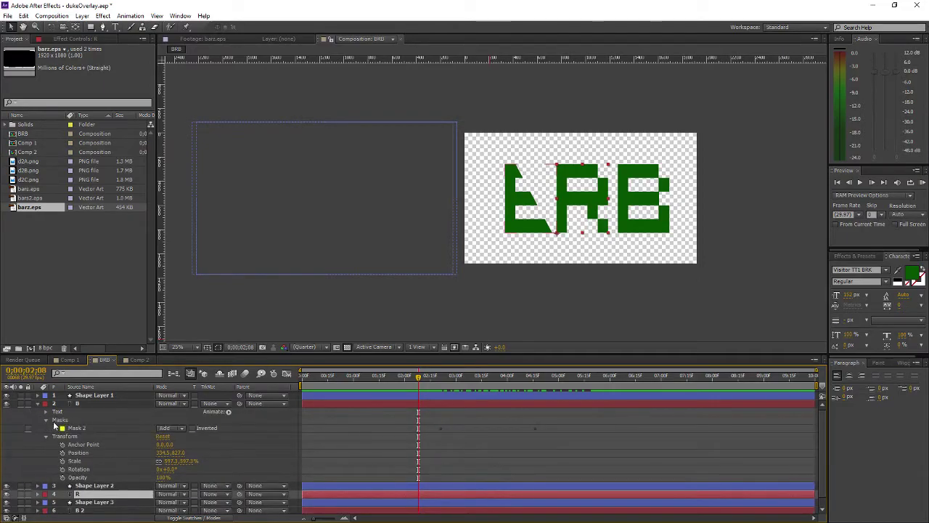
{"action": "left_click", "coordinate": [86, 427]}
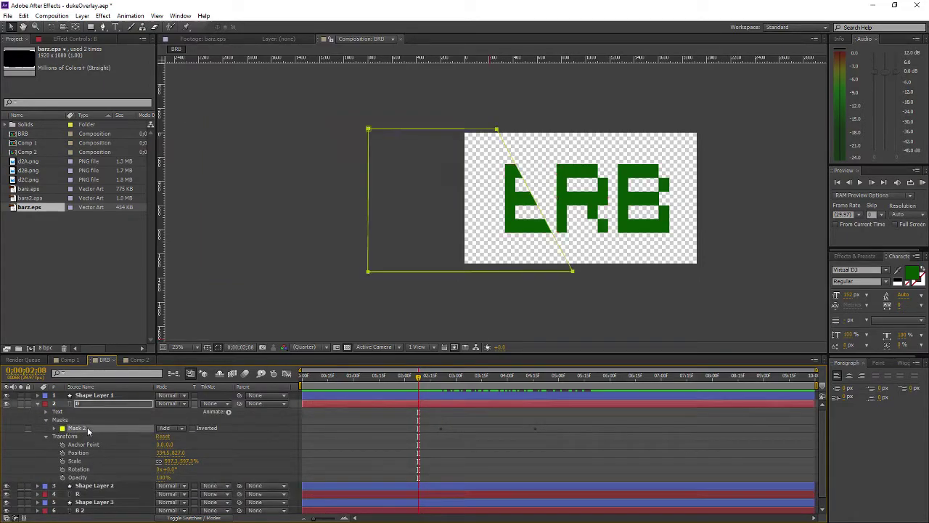
{"action": "left_click_drag", "start_coordinate": [418, 376], "coordinate": [503, 368]}
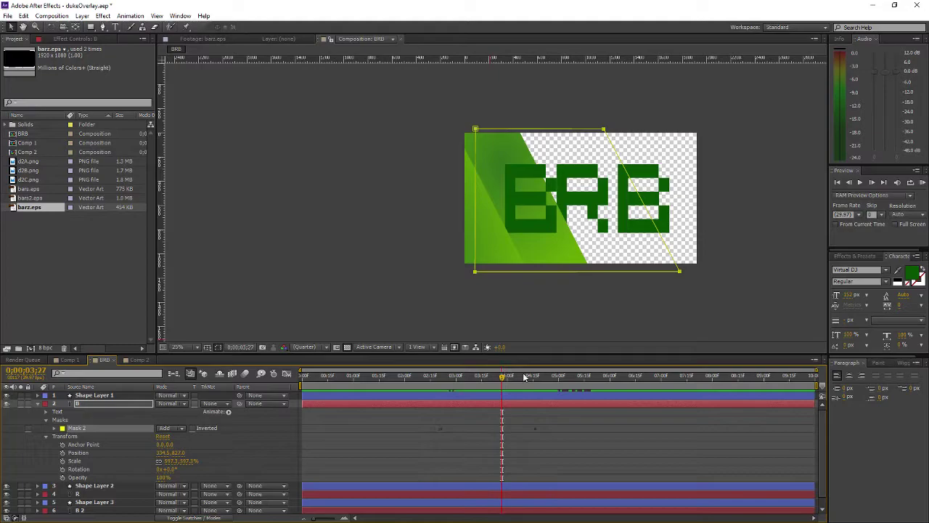
Return to 0;00;02;21, collapse the B layer's Transform properties and expand its Text properties.
{"action": "left_click", "coordinate": [446, 387]}
{"action": "mouse_move", "coordinate": [446, 387]}
{"action": "left_mouse_down"}
{"action": "mouse_move", "coordinate": [408, 378]}
{"action": "mouse_move", "coordinate": [529, 375]}
{"action": "mouse_move", "coordinate": [409, 378]}
{"action": "mouse_move", "coordinate": [457, 375]}
{"action": "mouse_move", "coordinate": [441, 376]}
{"action": "left_mouse_up"}
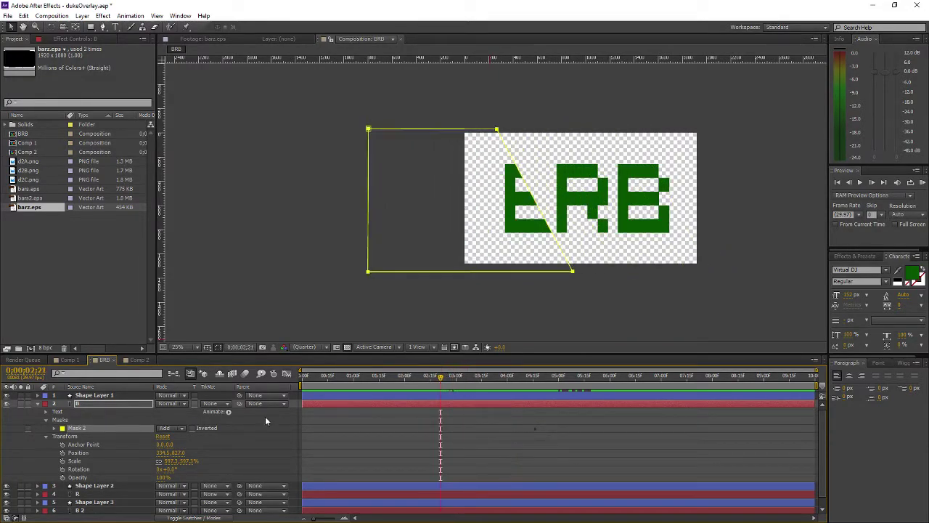
{"action": "left_click", "coordinate": [47, 435]}
{"action": "left_click", "coordinate": [46, 436]}
{"action": "left_click", "coordinate": [46, 436]}
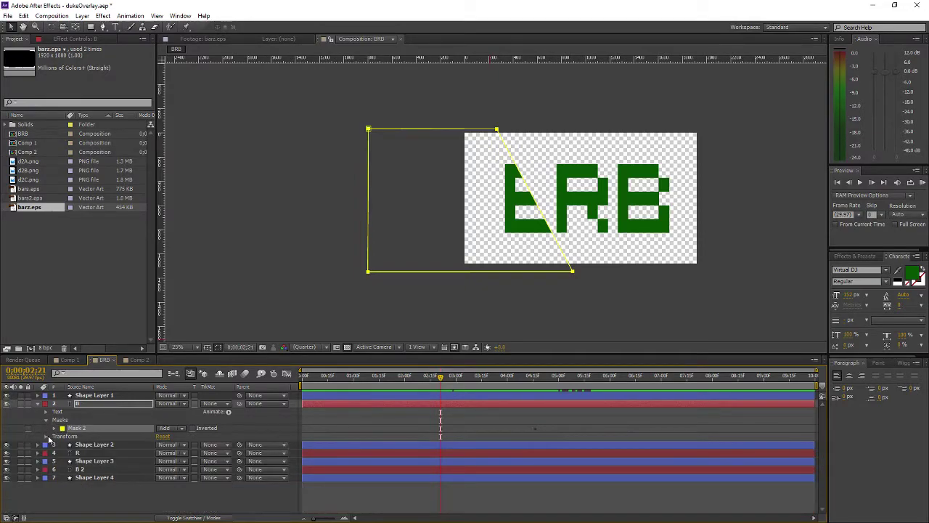
{"action": "left_click", "coordinate": [47, 412]}
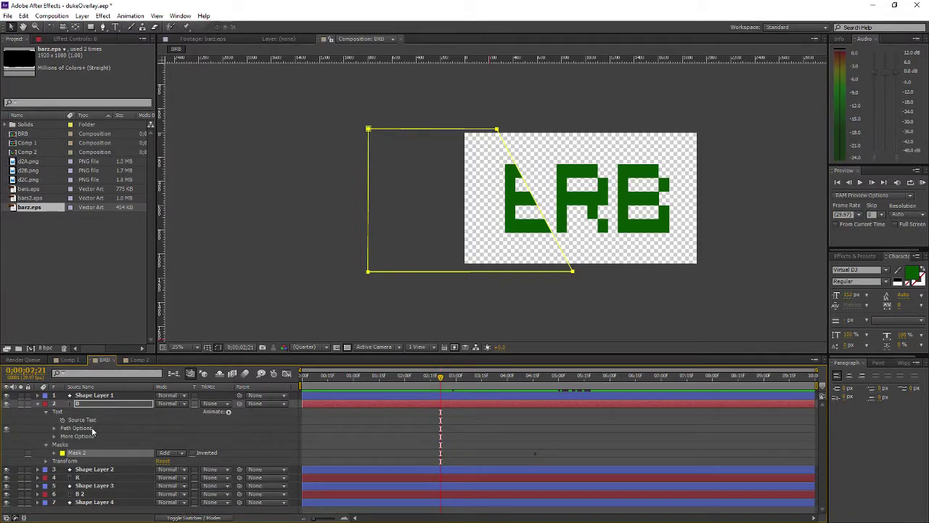
Reveal the B layer's Transform properties and move the layer away from the R at 0;00;02;21, to position 263.5, 827.0.
{"action": "left_click", "coordinate": [46, 411]}
{"action": "left_click", "coordinate": [405, 377]}
{"action": "left_click_drag", "start_coordinate": [406, 378], "coordinate": [465, 387]}
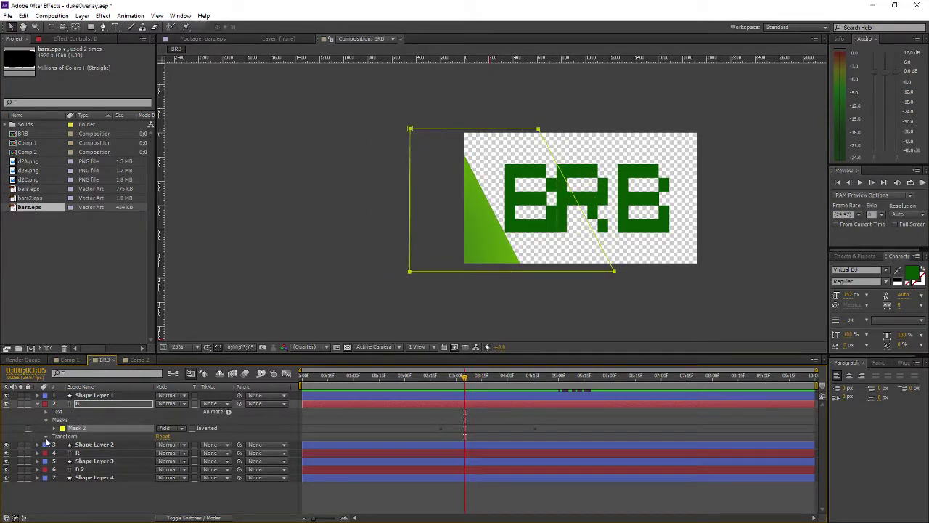
{"action": "left_click", "coordinate": [46, 436]}
{"action": "left_click", "coordinate": [78, 453]}
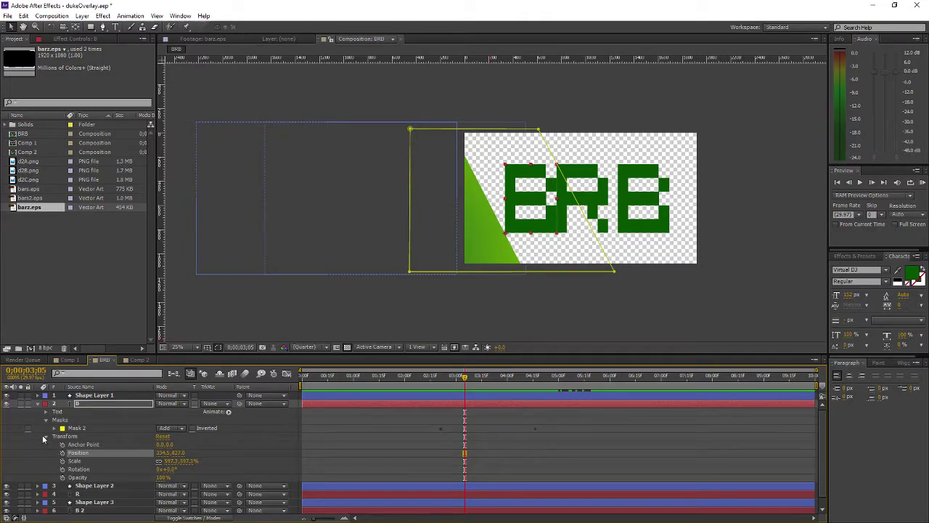
{"action": "left_click_drag", "start_coordinate": [464, 376], "coordinate": [443, 379]}
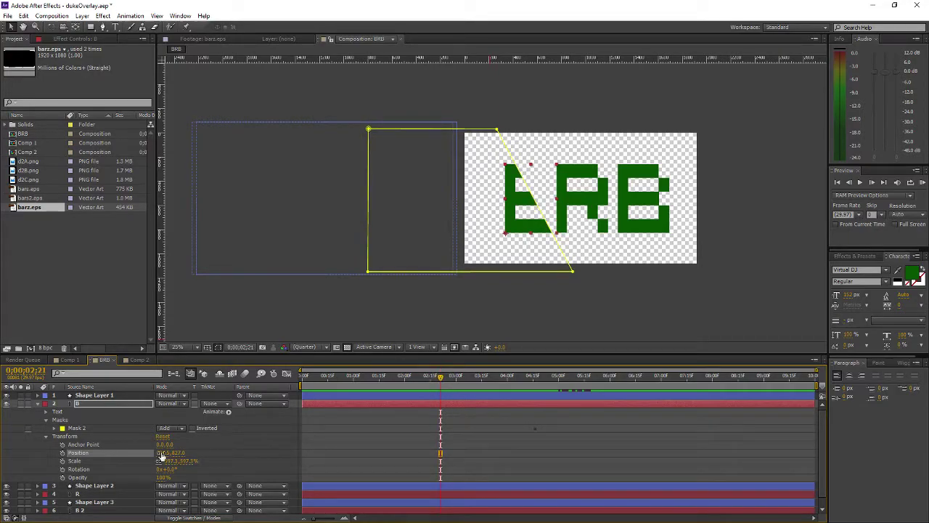
{"action": "left_click_drag", "start_coordinate": [161, 453], "coordinate": [130, 452]}
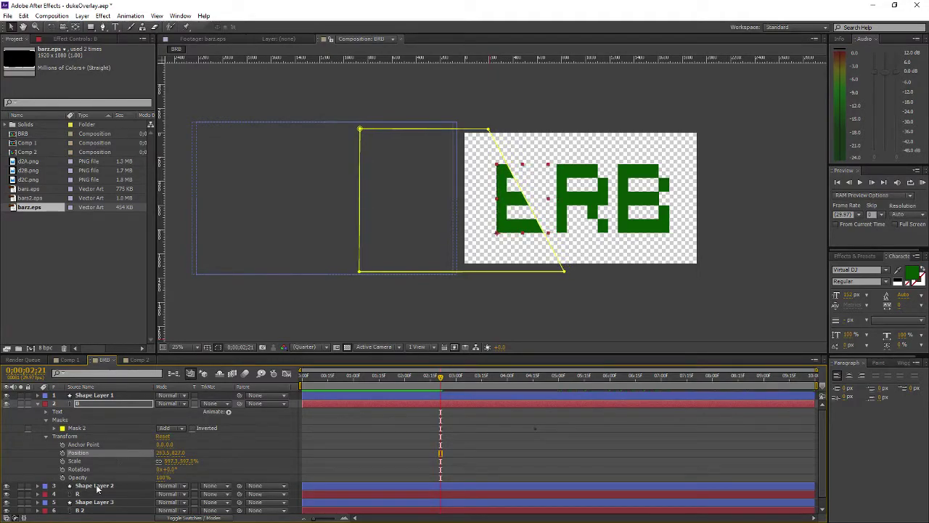
Expand Mask 2's properties, select its Mask Path, and scrub around 0;00;02;21 to examine how the mask reveals the moved letter.
{"action": "left_click", "coordinate": [53, 428]}
{"action": "left_click", "coordinate": [90, 439]}
{"action": "left_click_drag", "start_coordinate": [441, 377], "coordinate": [466, 383]}
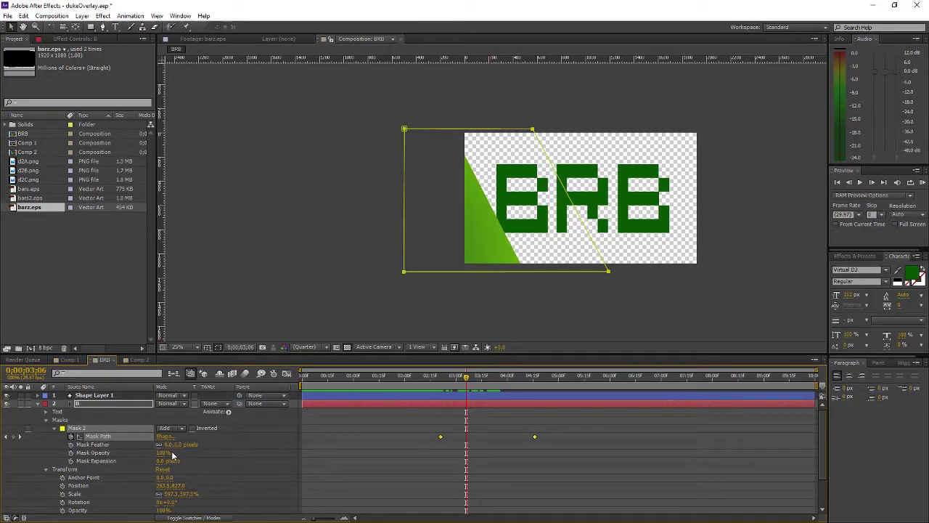
{"action": "left_click_drag", "start_coordinate": [428, 384], "coordinate": [440, 383]}
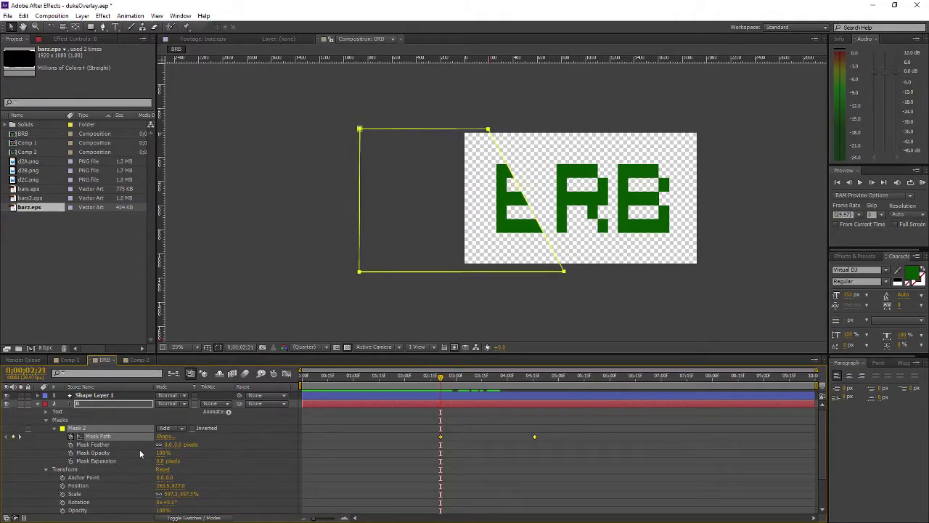
{"action": "left_click", "coordinate": [106, 444]}
{"action": "left_click", "coordinate": [106, 437]}
{"action": "left_click", "coordinate": [167, 438]}
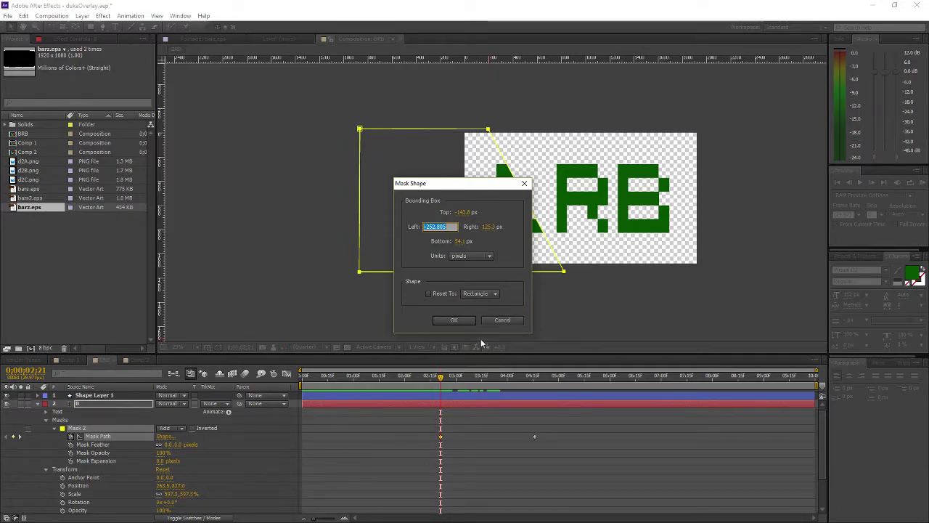
{"action": "left_click", "coordinate": [490, 319]}
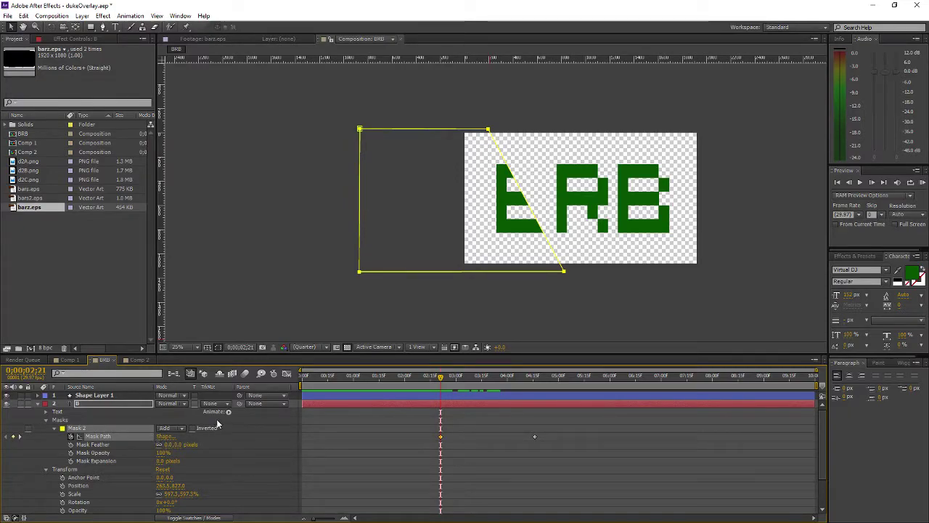
Nudge Mask 2's path leftward at its 0;00;02;21 keyframe, farther out of the frame, and scrub ahead to check its travel.
{"action": "key", "text": "Left"}
{"action": "key", "text": "shift+Left"}
{"action": "key", "text": "shift+Left"}
{"action": "key", "text": "shift+Left"}
{"action": "key", "text": "shift+Left"}
{"action": "key", "text": "shift+Left"}
{"action": "key", "text": "shift+Left"}
{"action": "key", "text": "shift+Left"}
{"action": "key", "text": "shift+Left"}
{"action": "key", "text": "shift+Left"}
{"action": "key", "text": "shift+Left"}
{"action": "key", "text": "shift+Left"}
{"action": "key", "text": "shift+Left"}
{"action": "key", "text": "shift+Left"}
{"action": "key", "text": "shift+Left"}
{"action": "key", "text": "shift+Left"}
{"action": "key", "text": "shift+Left"}
{"action": "key", "text": "shift+Left"}
{"action": "key", "text": "shift+Left"}
{"action": "key", "text": "shift+Left"}
{"action": "key", "text": "shift+Left"}
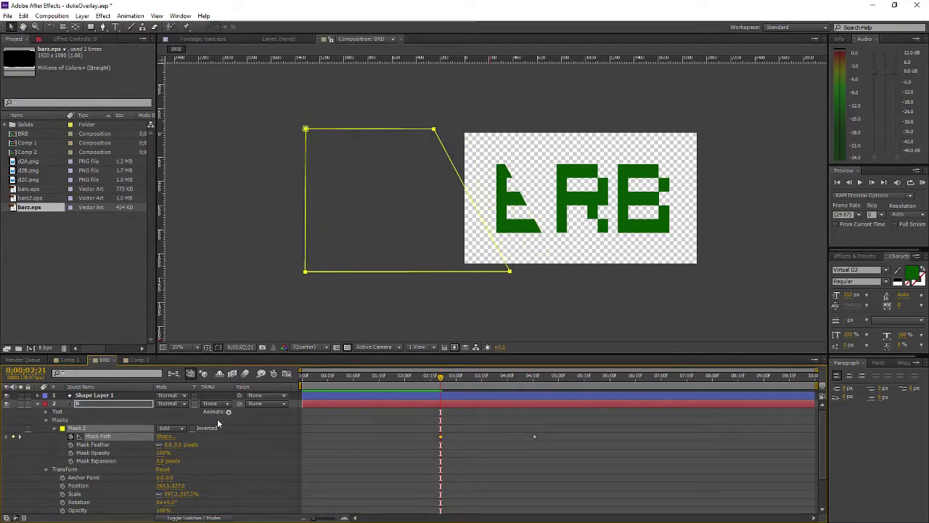
{"action": "left_click_drag", "start_coordinate": [441, 377], "coordinate": [501, 378]}
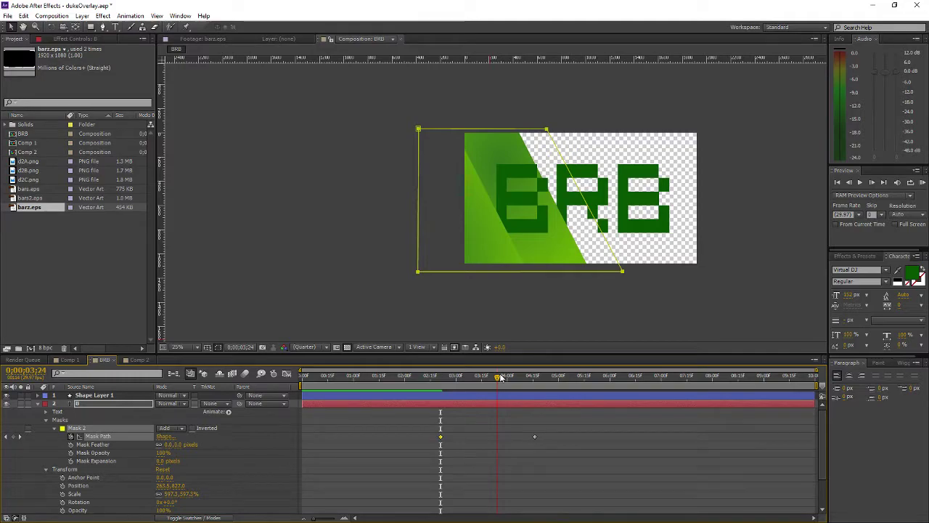
{"action": "left_click_drag", "start_coordinate": [501, 377], "coordinate": [495, 376]}
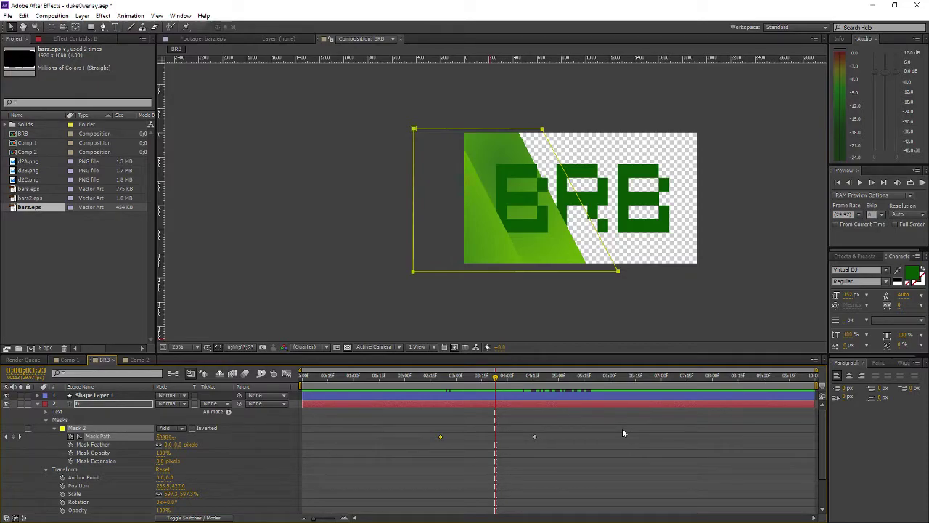
Select the B layer and nudge it leftward at 0;00;04;17, to position 143.5, 831.0.
{"action": "left_click", "coordinate": [95, 404]}
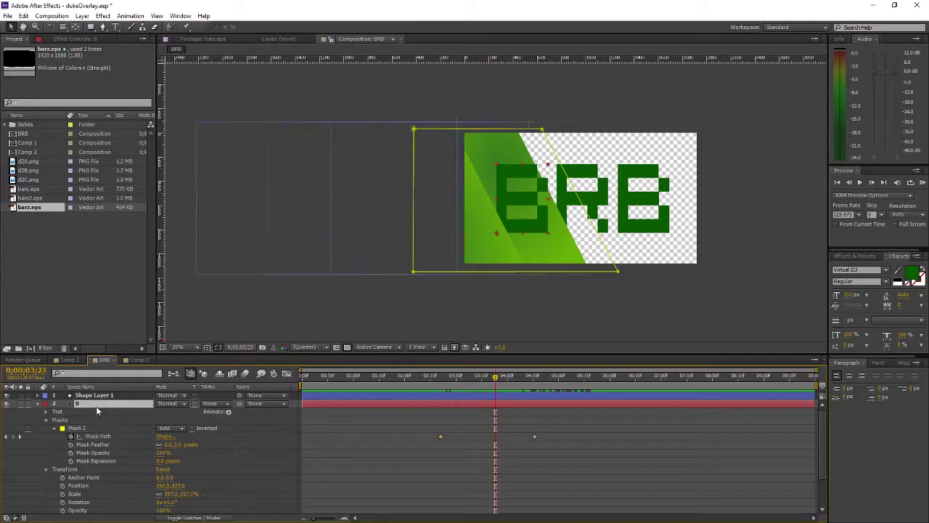
{"action": "left_click", "coordinate": [362, 375]}
{"action": "left_click_drag", "start_coordinate": [371, 382], "coordinate": [536, 385]}
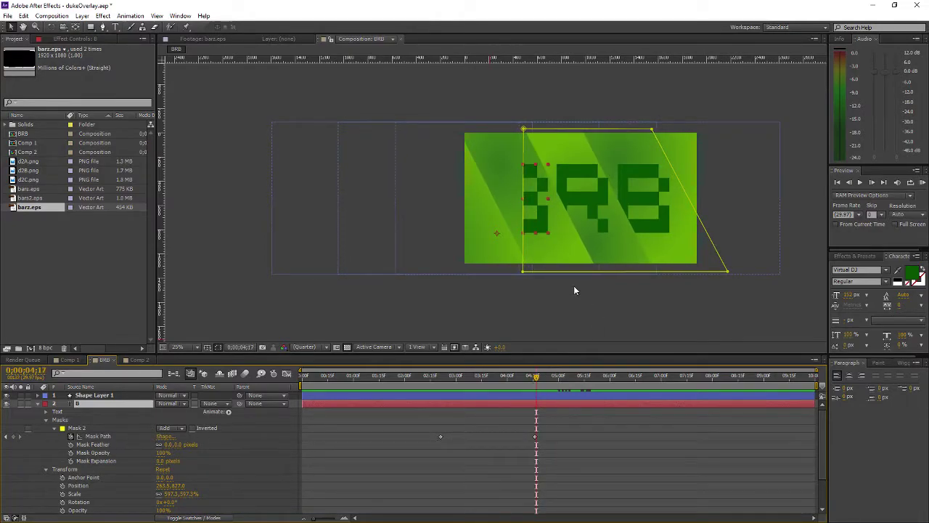
{"action": "key", "text": "shift+Left"}
{"action": "key", "text": "shift+Left"}
{"action": "key", "text": "shift+Left"}
{"action": "key", "text": "shift+Left"}
{"action": "key", "text": "shift+Left"}
{"action": "key", "text": "shift+Left"}
{"action": "key", "text": "shift+Left"}
{"action": "key", "text": "shift+Left"}
{"action": "key", "text": "shift+Left"}
{"action": "key", "text": "shift+Left"}
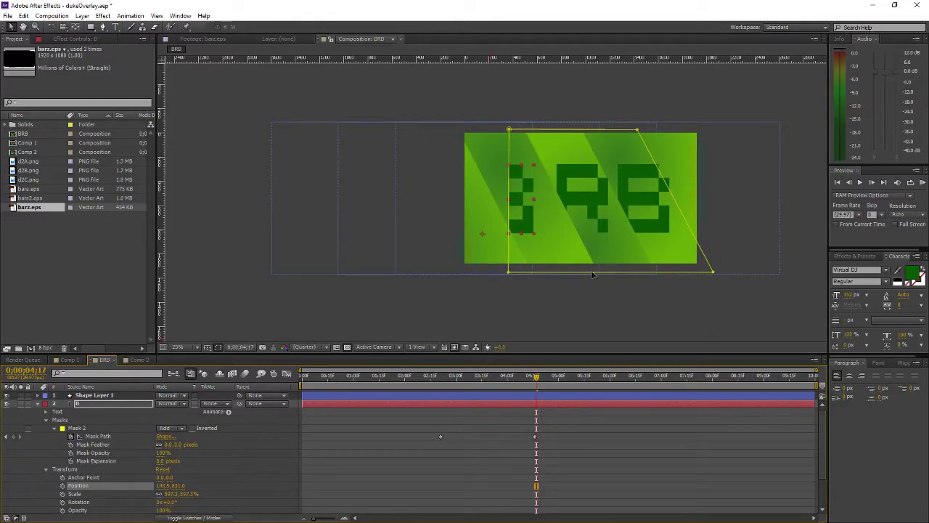
Nudge the B layer with its mask back toward the R, to position 207.5, 831.0.
{"action": "left_click", "coordinate": [592, 274]}
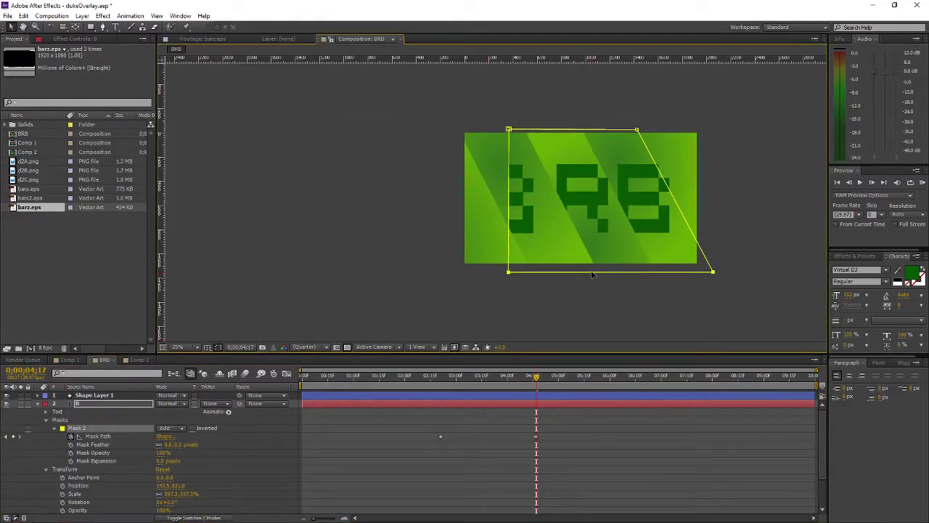
{"action": "left_click", "coordinate": [592, 274]}
{"action": "key", "text": "shift+Right"}
{"action": "key", "text": "shift+Right"}
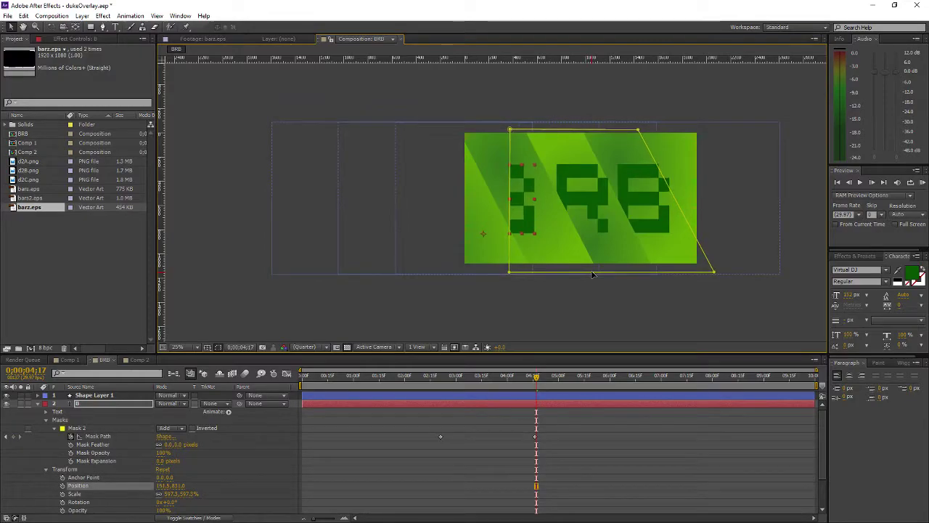
{"action": "key", "text": "shift+Right"}
{"action": "key", "text": "shift+Right"}
{"action": "key", "text": "shift+Right"}
{"action": "key", "text": "shift+Right"}
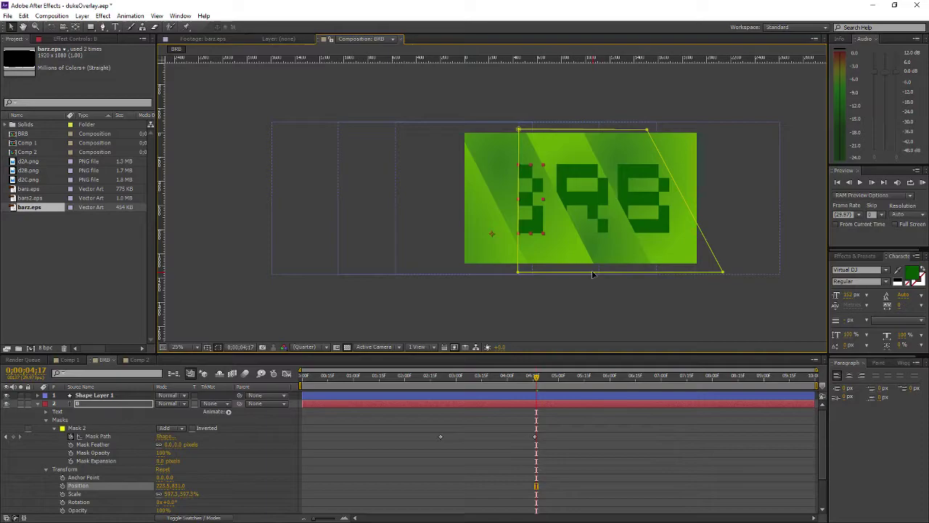
{"action": "key", "text": "shift+Right"}
{"action": "key", "text": "shift+Left"}
{"action": "key", "text": "shift+Left"}
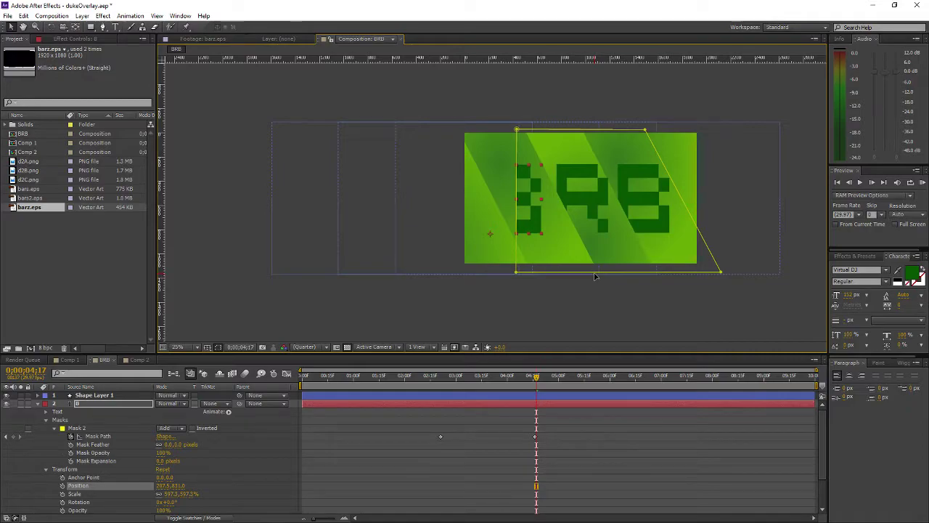
Try to shift Mask 2's path sideways at 0;00;04;17, and undo each attempt.
{"action": "key", "text": "x"}
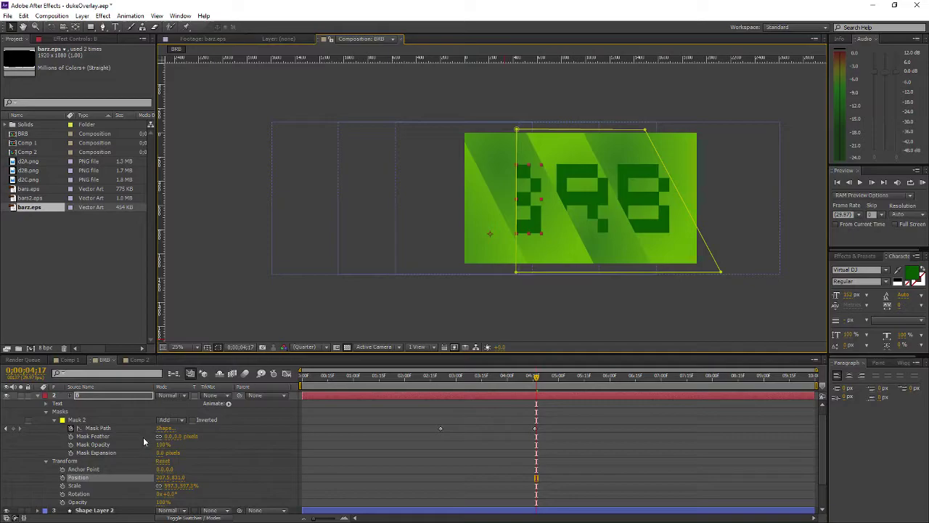
{"action": "left_click_drag", "start_coordinate": [544, 274], "coordinate": [554, 274]}
{"action": "key", "text": "ctrl+z"}
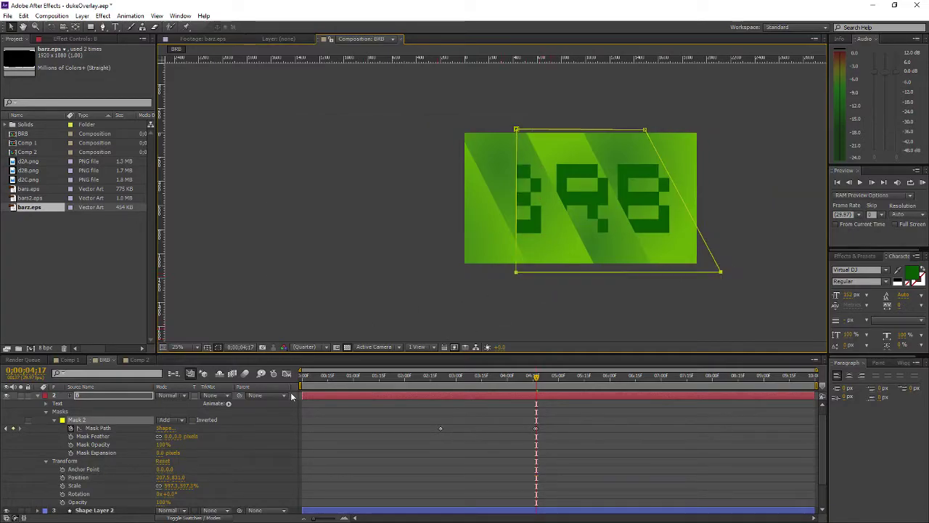
{"action": "left_click", "coordinate": [115, 429]}
{"action": "left_click_drag", "start_coordinate": [569, 274], "coordinate": [581, 274]}
{"action": "key", "text": "ctrl+z"}
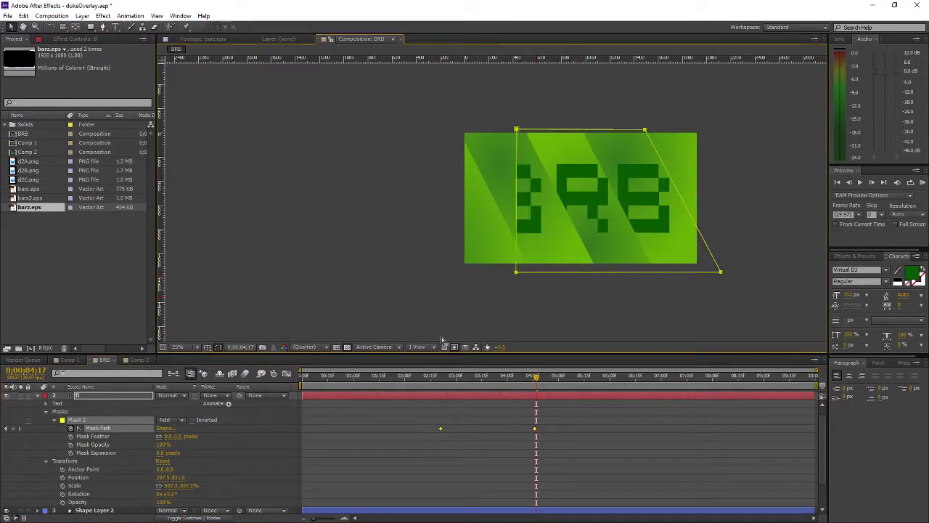
Set the B layer's horizontal position to 232.5 and scrub ahead to 0;00;06;08 to check the letter over the gradient shapes.
{"action": "left_click", "coordinate": [109, 396]}
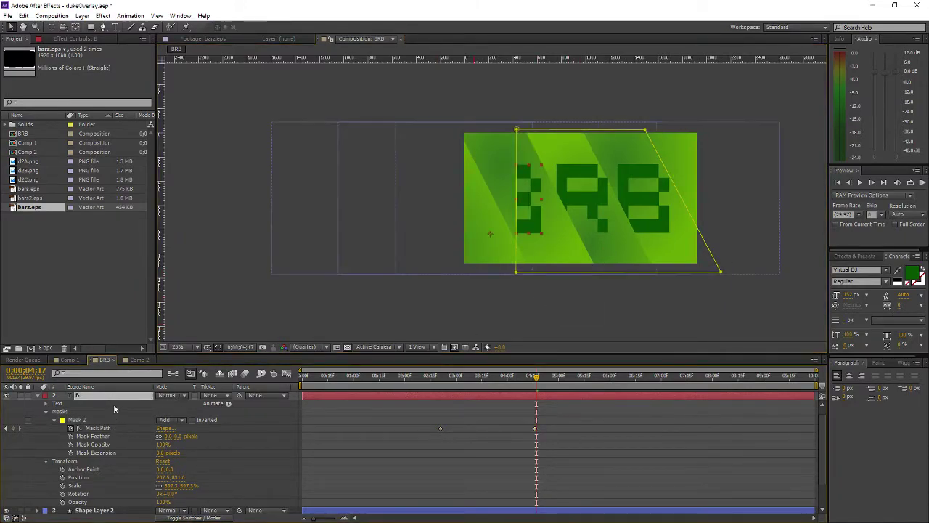
{"action": "left_click_drag", "start_coordinate": [161, 477], "coordinate": [176, 480]}
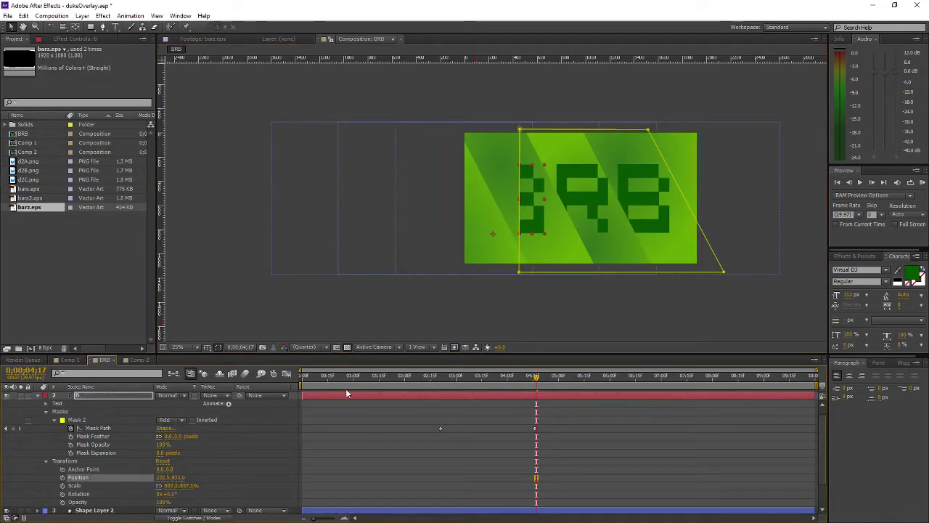
{"action": "left_click_drag", "start_coordinate": [457, 377], "coordinate": [623, 376]}
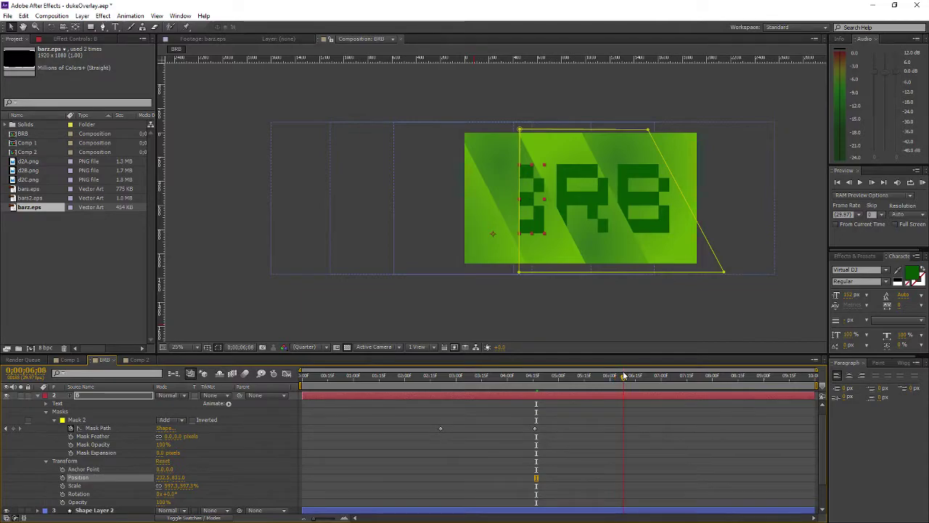
{"action": "scroll", "coordinate": [625, 374], "scroll_direction": "up", "scroll_amount": 1}
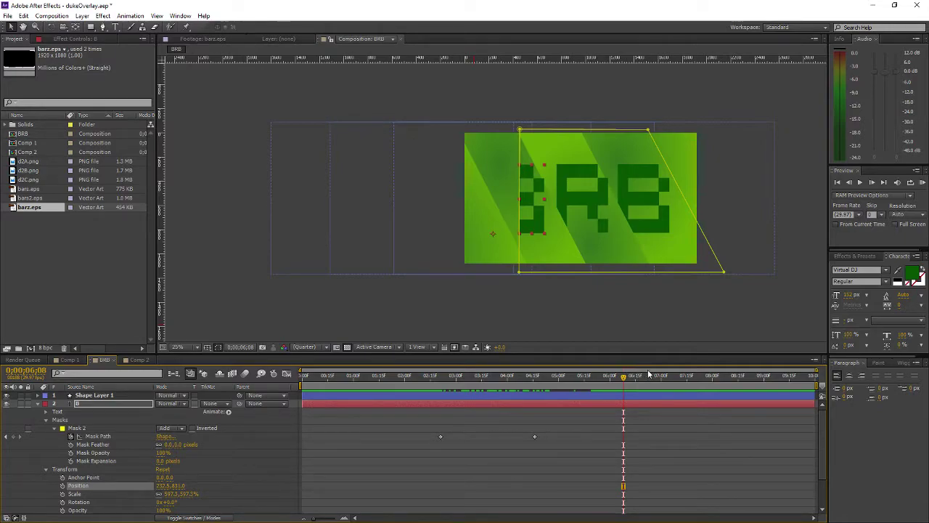
{"action": "scroll", "coordinate": [755, 391], "scroll_direction": "down", "scroll_amount": 1}
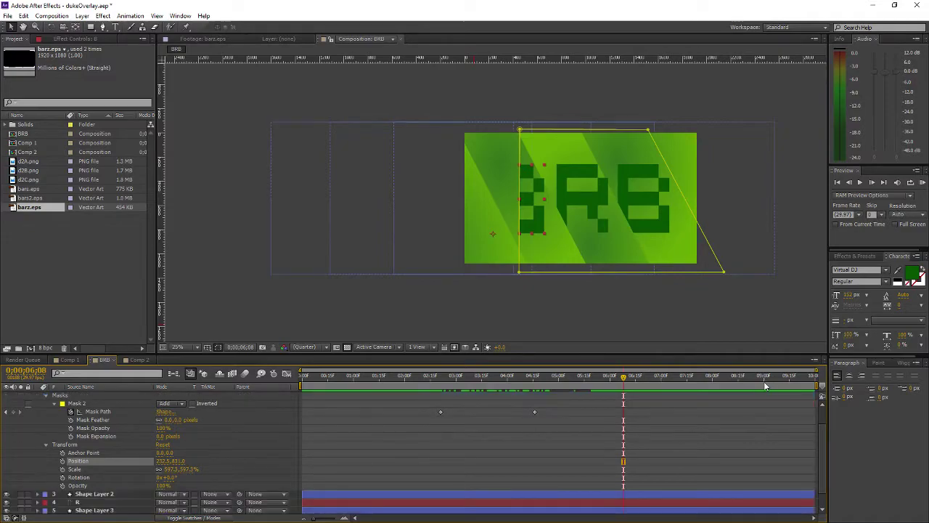
Go to the Mask Path keyframe at 0;00;04;16 and nudge the B layer leftward, to position -111.5, 831.0.
{"action": "left_click_drag", "start_coordinate": [438, 376], "coordinate": [535, 379]}
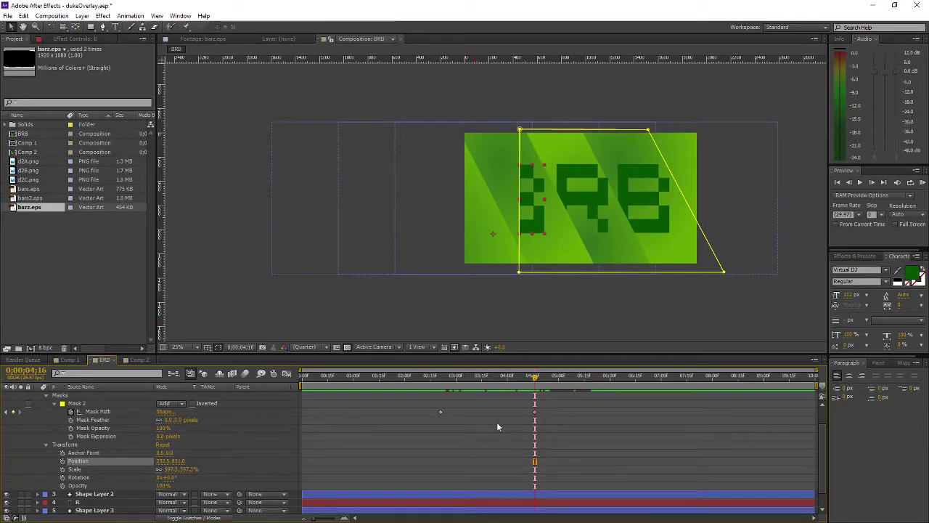
{"action": "key", "text": "shift+Left"}
{"action": "key", "text": "shift+Left"}
{"action": "key", "text": "shift+Left"}
{"action": "key", "text": "shift+Left"}
{"action": "key", "text": "shift+Left"}
{"action": "key", "text": "shift+Left"}
{"action": "key", "text": "shift+Left"}
{"action": "key", "text": "shift+Left"}
{"action": "key", "text": "shift+Left"}
{"action": "key", "text": "shift+Left"}
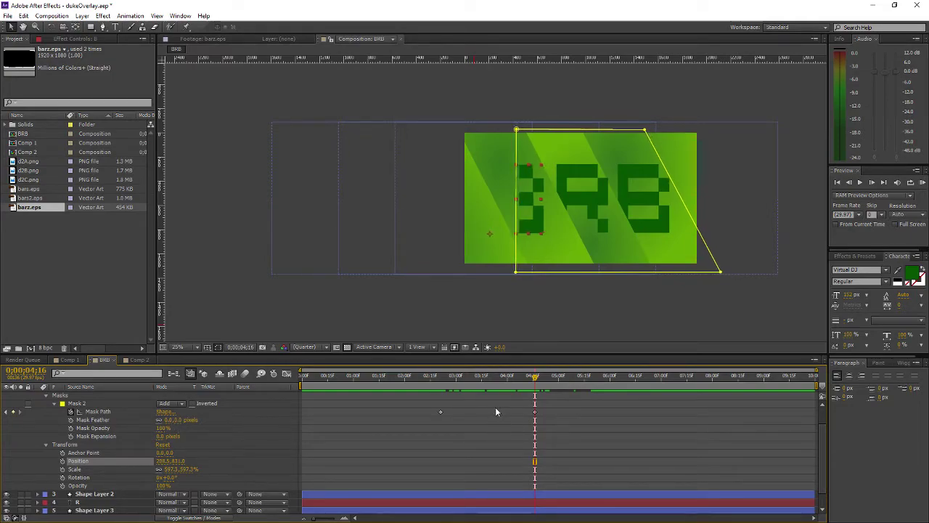
{"action": "key", "text": "shift+Left"}
{"action": "key", "text": "shift+Left"}
{"action": "key", "text": "shift+Left"}
{"action": "key", "text": "shift+Left"}
{"action": "key", "text": "shift+Left"}
{"action": "key", "text": "shift+Left"}
{"action": "key", "text": "shift+Left"}
{"action": "key", "text": "shift+Left"}
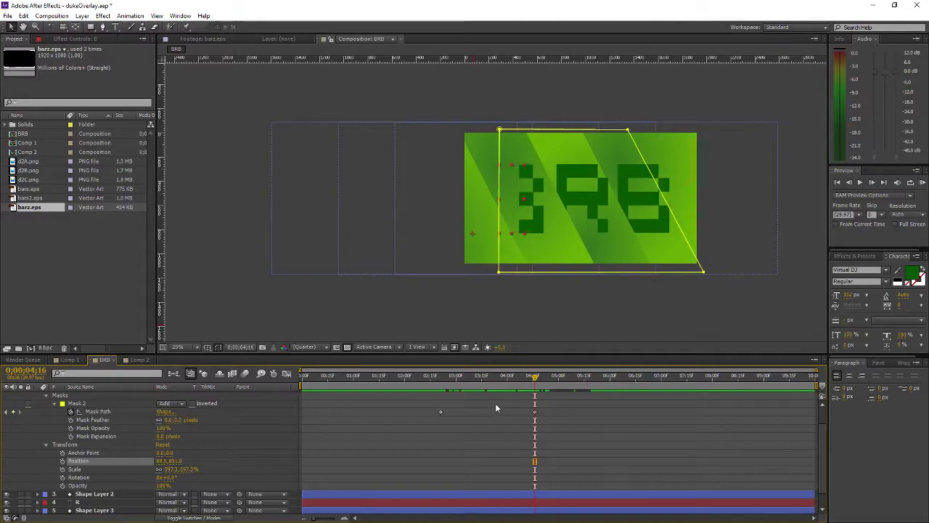
{"action": "key", "text": "shift+Left"}
{"action": "key", "text": "shift+Left"}
{"action": "key", "text": "shift+Left"}
{"action": "key", "text": "shift+Left"}
{"action": "key", "text": "shift+Left"}
{"action": "key", "text": "shift+Left"}
{"action": "key", "text": "shift+Left"}
{"action": "key", "text": "shift+Left"}
{"action": "key", "text": "shift+Left"}
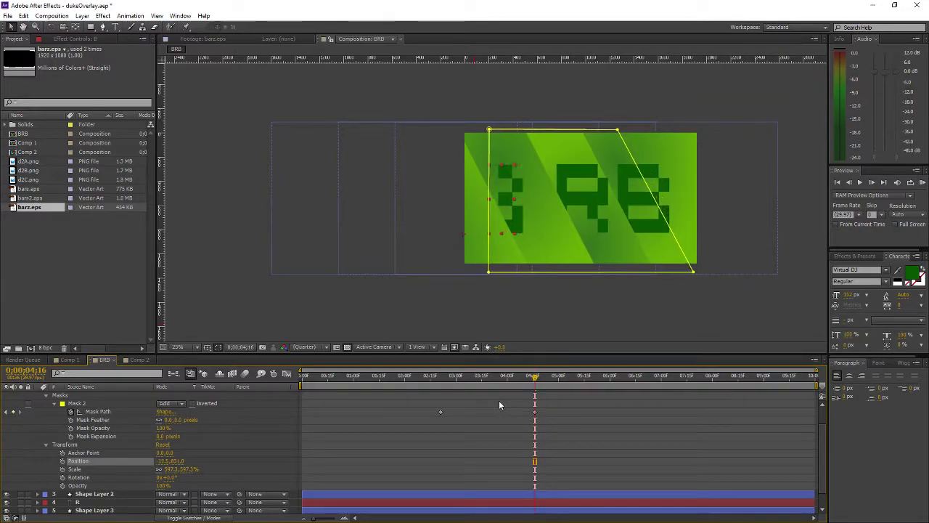
{"action": "key", "text": "shift+Left"}
{"action": "key", "text": "shift+Left"}
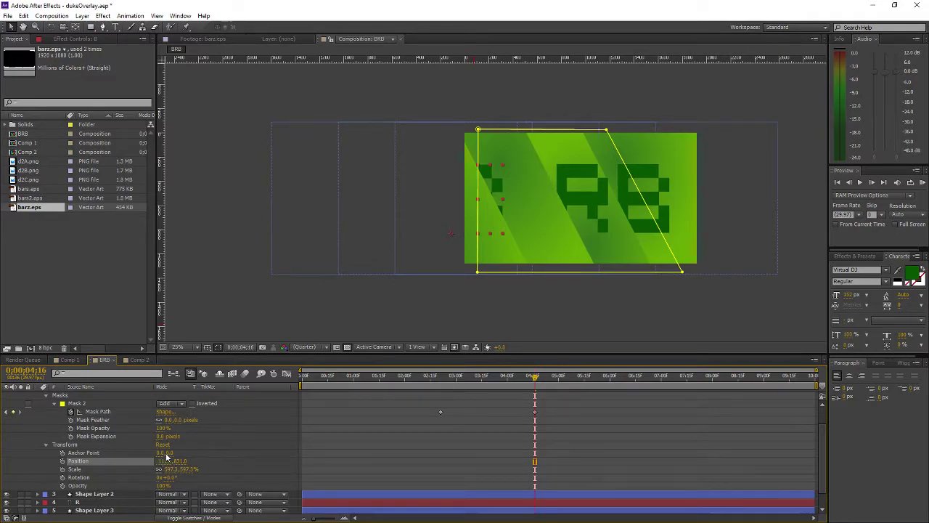
Offset the B layer's anchor point horizontally to bring the letter back inside the frame, and collapse the layer's properties.
{"action": "left_click_drag", "start_coordinate": [167, 452], "coordinate": [129, 452]}
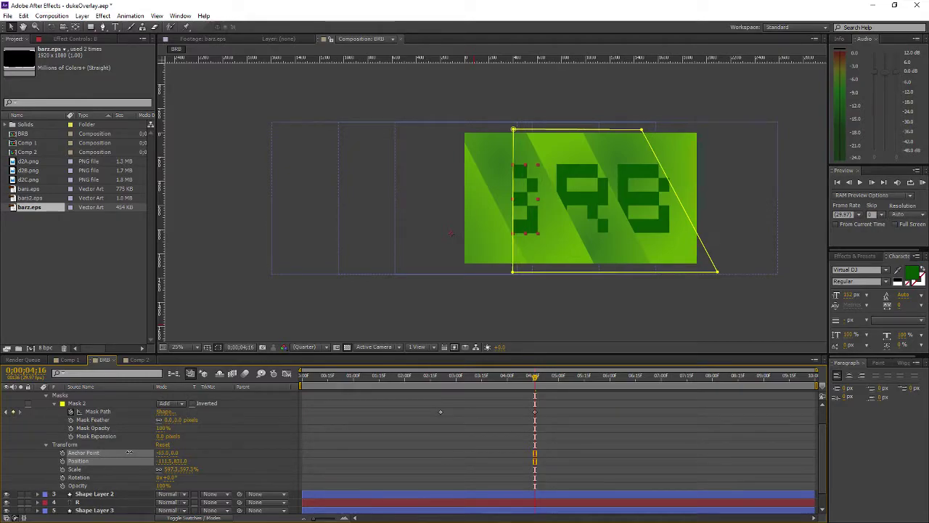
{"action": "key", "text": "a"}
{"action": "key", "text": "a"}
{"action": "left_click", "coordinate": [134, 447]}
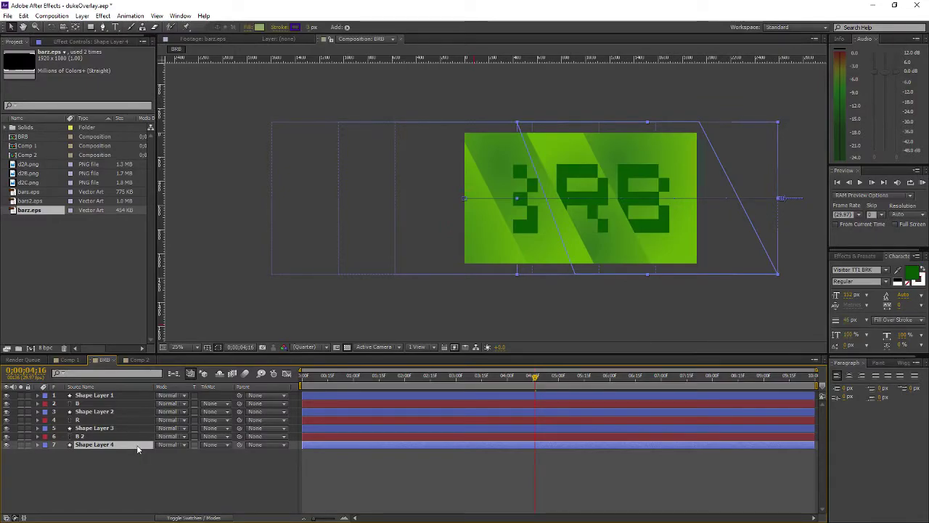
Play the animation from the start and scrub to 0;00;03;12 to examine how the B is revealed against the gradient shape's edge.
{"action": "left_click", "coordinate": [375, 377]}
{"action": "left_click_drag", "start_coordinate": [365, 378], "coordinate": [483, 378]}
{"action": "key", "text": "Home"}
{"action": "key", "text": "space"}
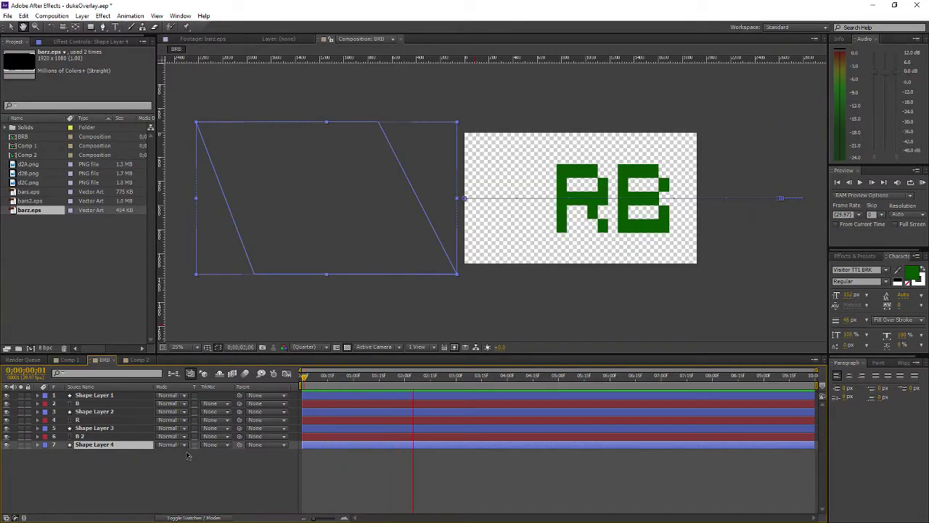
{"action": "left_click_drag", "start_coordinate": [394, 379], "coordinate": [477, 385]}
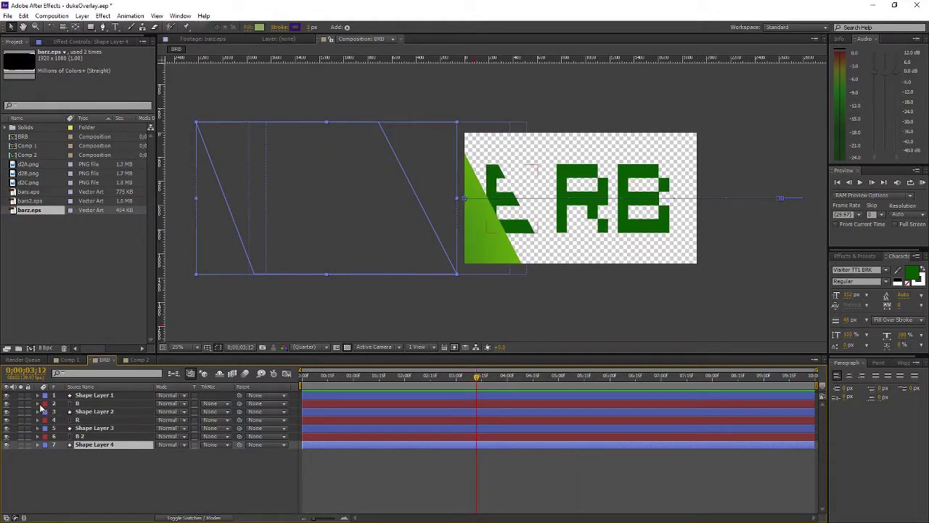
Delete Mask 2 from the first B text layer.
{"action": "left_click", "coordinate": [38, 404]}
{"action": "left_click", "coordinate": [46, 412]}
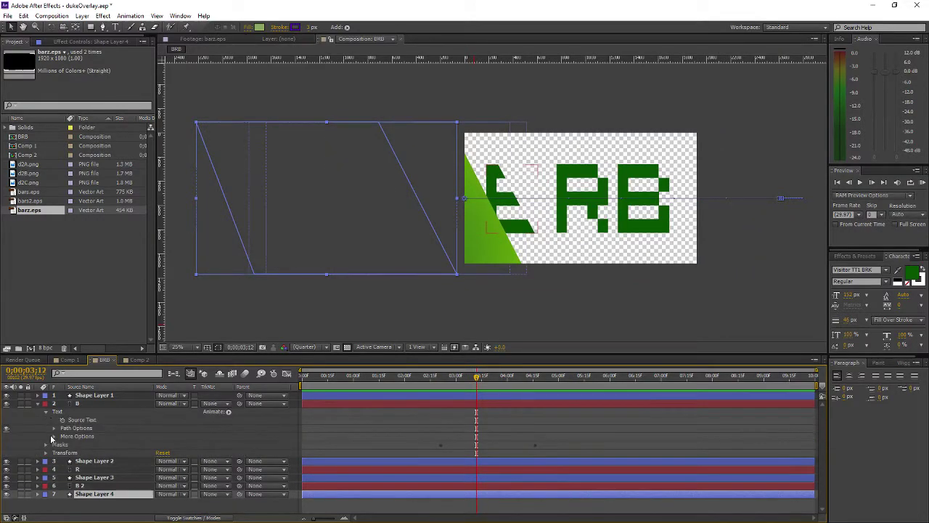
{"action": "left_click", "coordinate": [48, 452]}
{"action": "left_click", "coordinate": [45, 444]}
{"action": "left_click", "coordinate": [76, 452]}
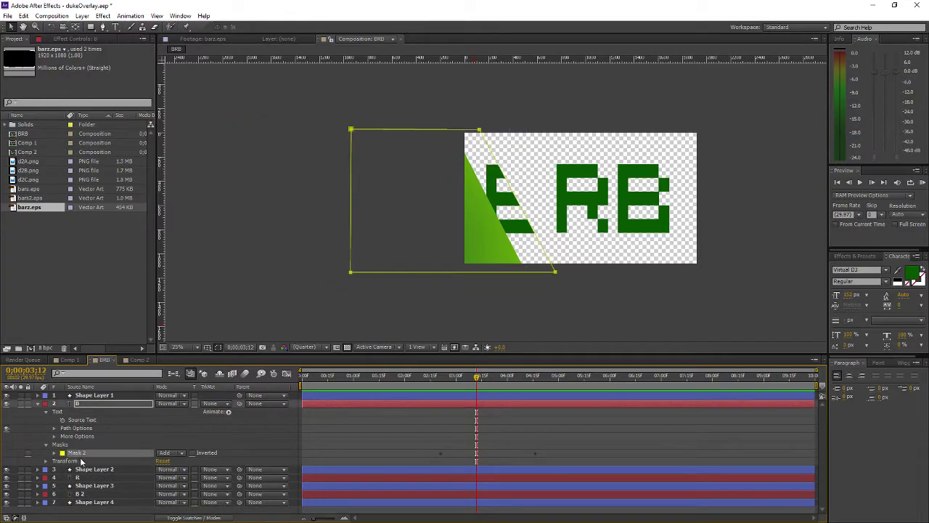
{"action": "key", "text": "Delete"}
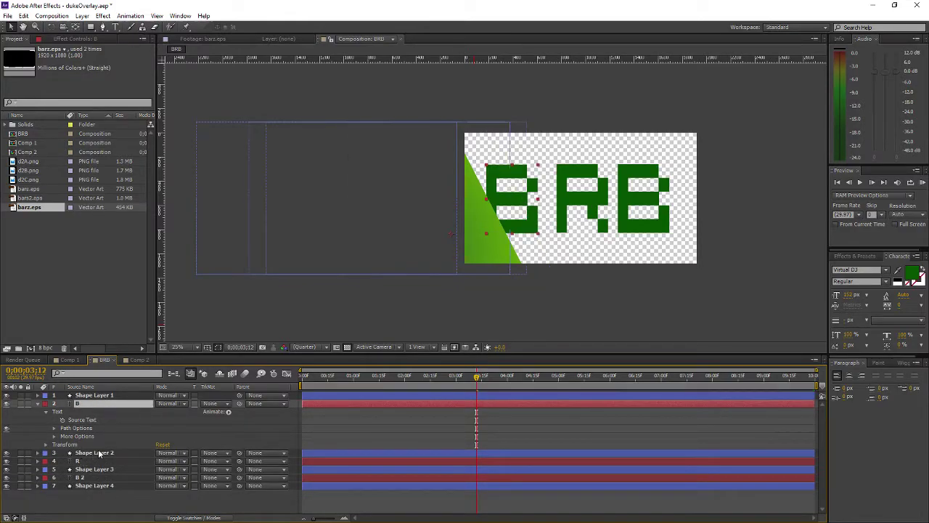
Shift the B layer horizontally to position -46.5, 831.0.
{"action": "left_click", "coordinate": [46, 445]}
{"action": "left_click_drag", "start_coordinate": [161, 461], "coordinate": [193, 460]}
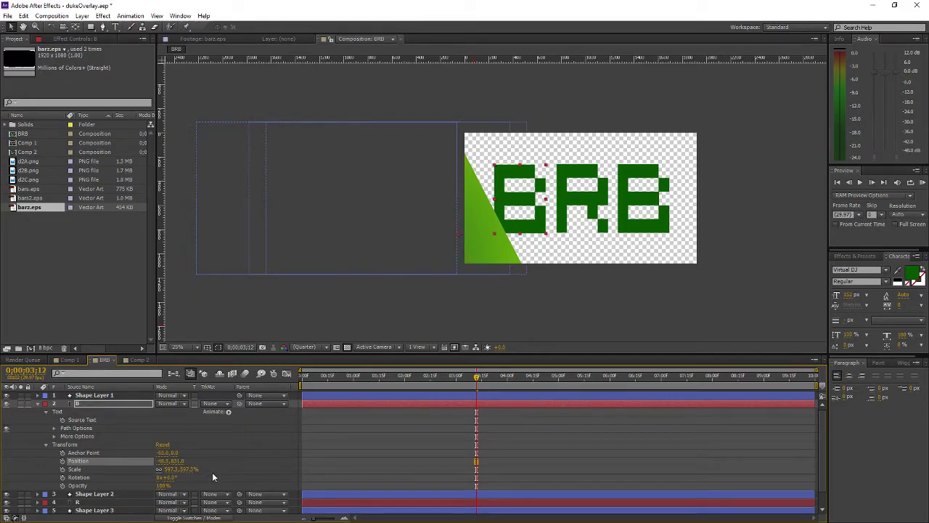
{"action": "left_click", "coordinate": [548, 317]}
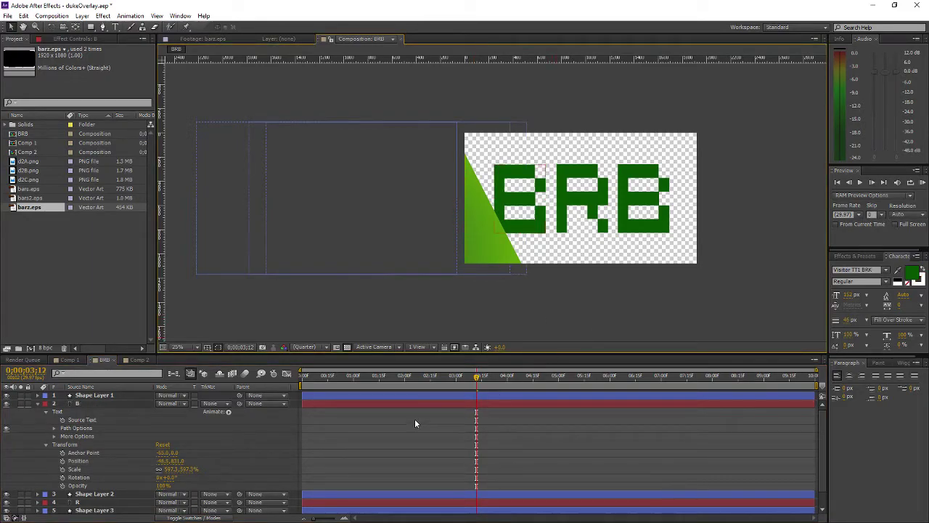
Add an Anchor Point keyframe to the B layer at 0;00;03;12 and try shifting the letter and its anchor point.
{"action": "left_click", "coordinate": [62, 453]}
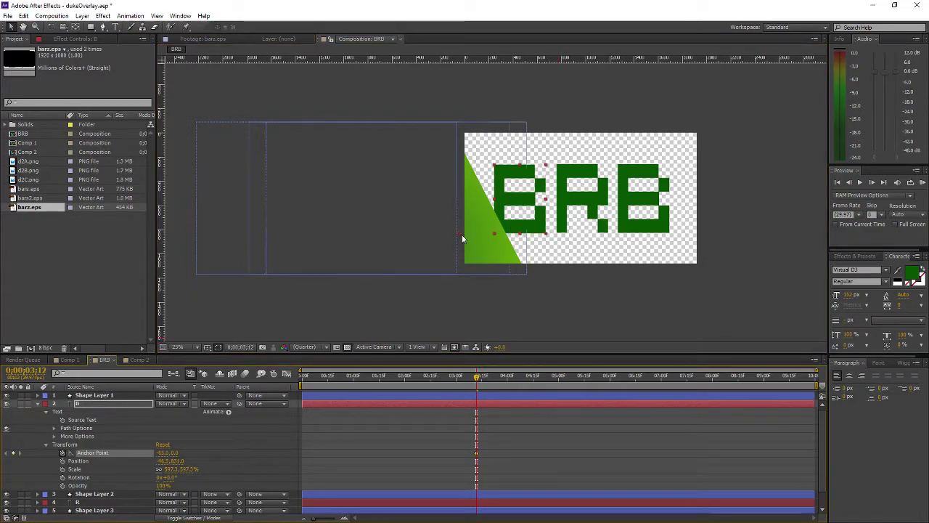
{"action": "left_click_drag", "start_coordinate": [461, 235], "coordinate": [508, 214]}
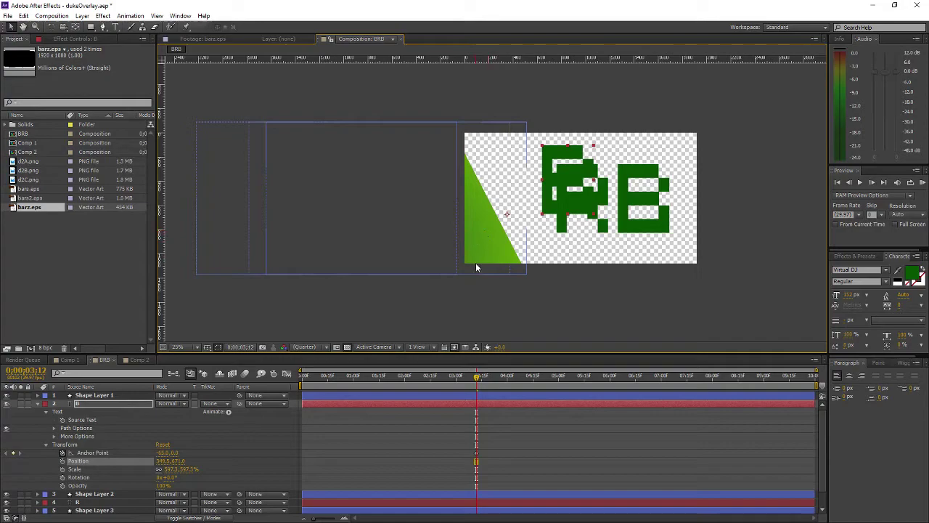
{"action": "key", "text": "ctrl+z"}
{"action": "left_click_drag", "start_coordinate": [161, 452], "coordinate": [196, 450]}
{"action": "left_click", "coordinate": [753, 250]}
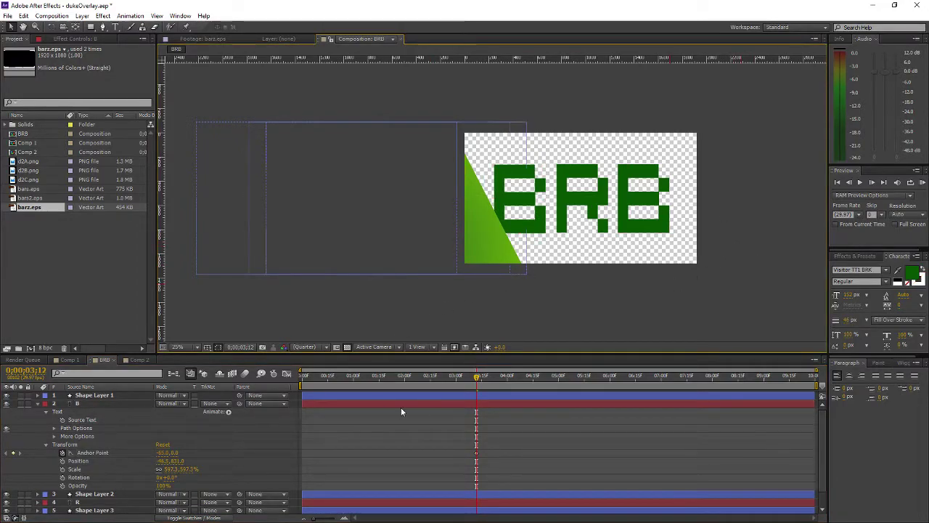
Scrub through the timeline up to 0;00;06;24 and back to 0;00;03;02 to examine the gradient shapes sliding behind the letters.
{"action": "left_click", "coordinate": [398, 376]}
{"action": "left_click_drag", "start_coordinate": [411, 379], "coordinate": [528, 374]}
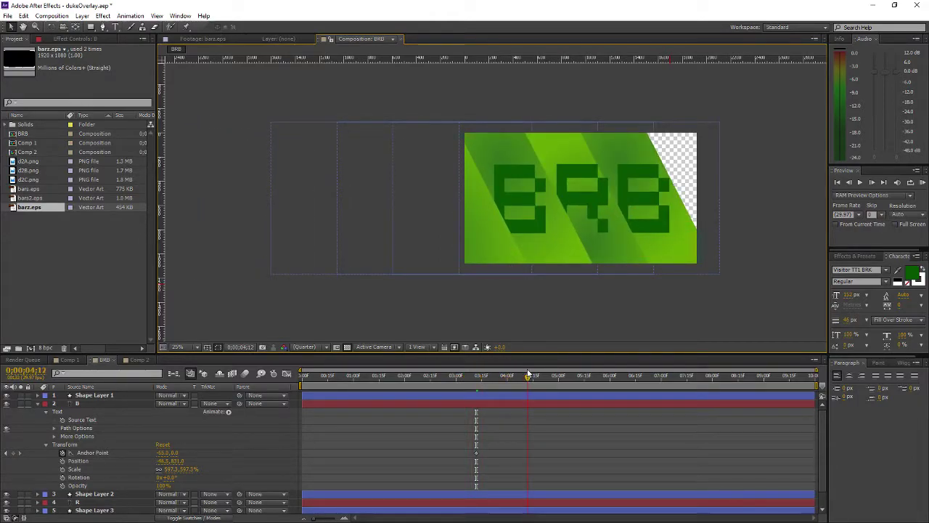
{"action": "left_click_drag", "start_coordinate": [477, 436], "coordinate": [528, 436]}
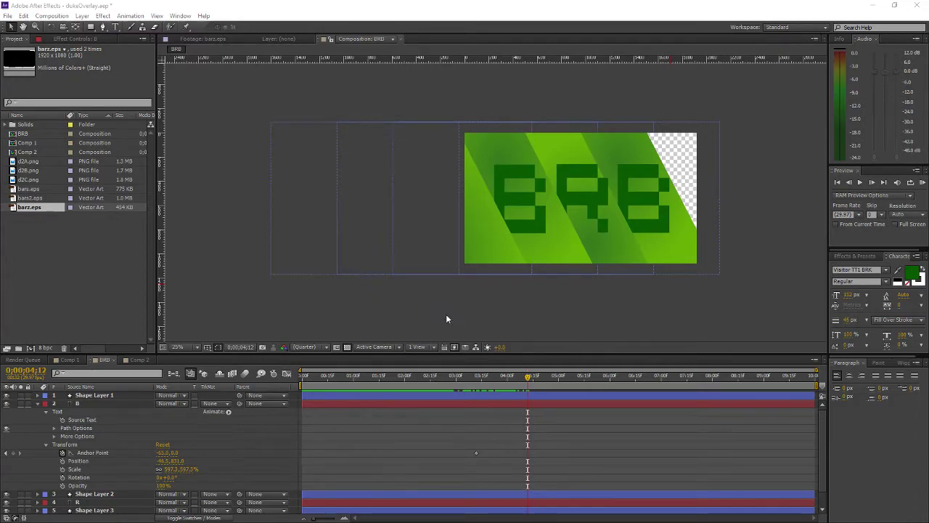
{"action": "left_click_drag", "start_coordinate": [516, 376], "coordinate": [652, 346]}
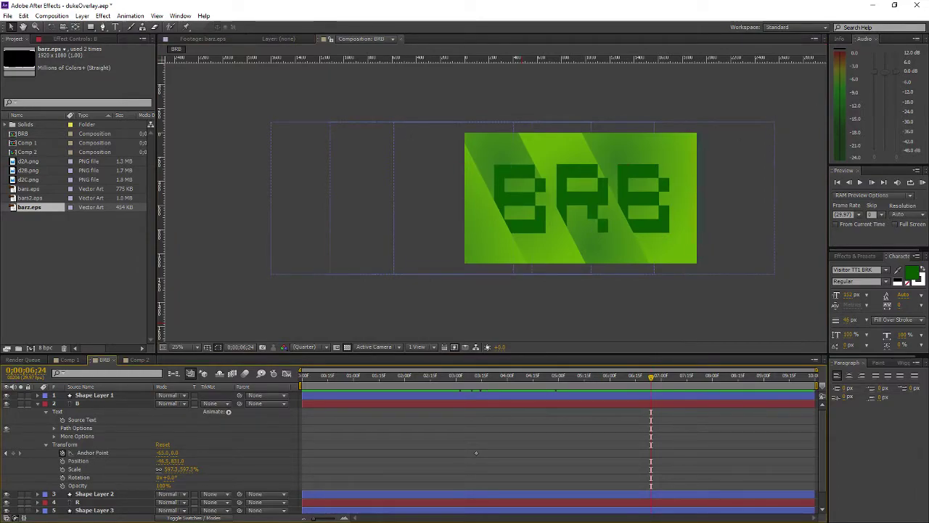
{"action": "key", "text": "alt+Tab"}
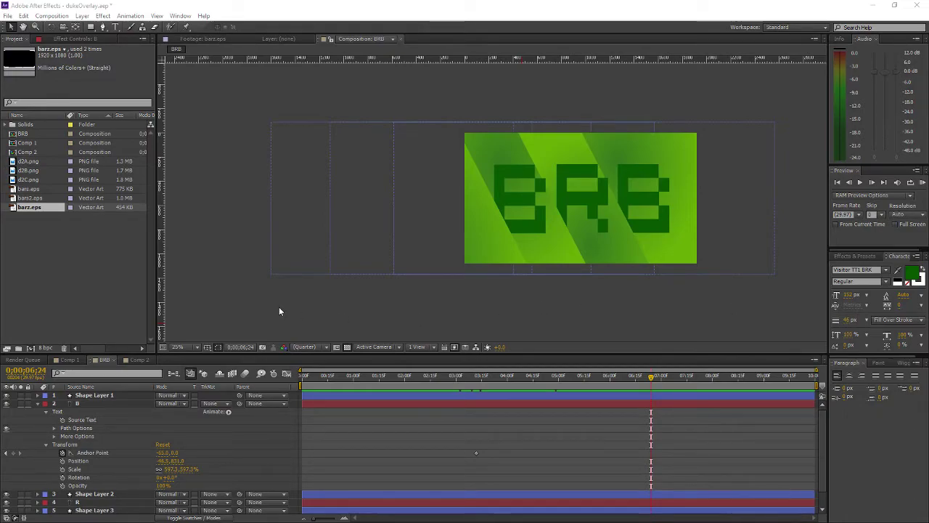
{"action": "left_click_drag", "start_coordinate": [374, 376], "coordinate": [308, 378]}
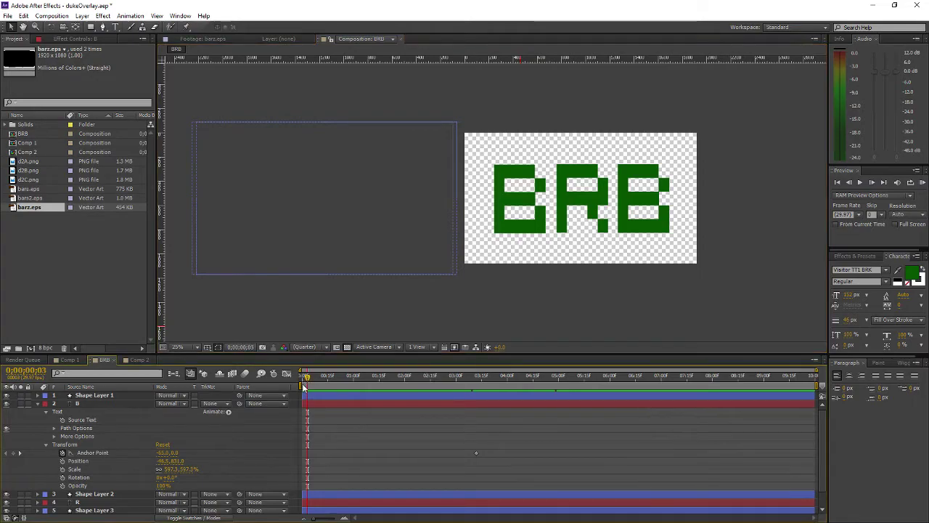
{"action": "mouse_move", "coordinate": [465, 376]}
{"action": "left_mouse_down"}
{"action": "mouse_move", "coordinate": [532, 374]}
{"action": "mouse_move", "coordinate": [463, 374]}
{"action": "left_mouse_up"}
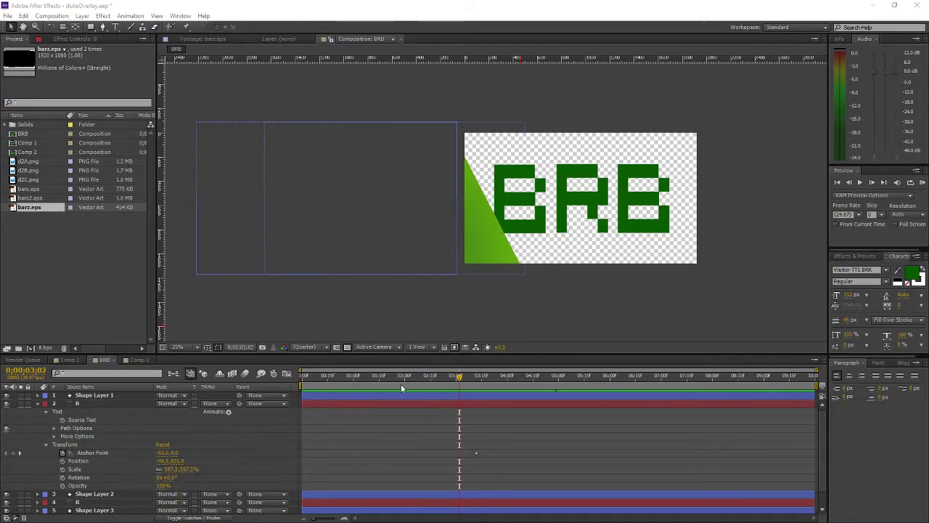
{"action": "left_click_drag", "start_coordinate": [347, 375], "coordinate": [460, 388]}
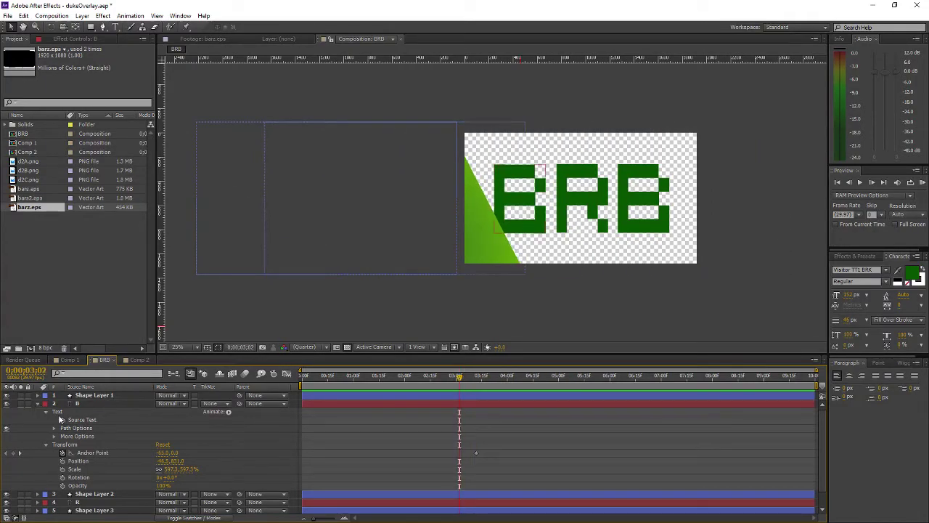
Draw a closed four-point Pen mask on the B layer at 0;00;03;02, its slanted side following the gradient shape's diagonal edge.
{"action": "left_click", "coordinate": [86, 404]}
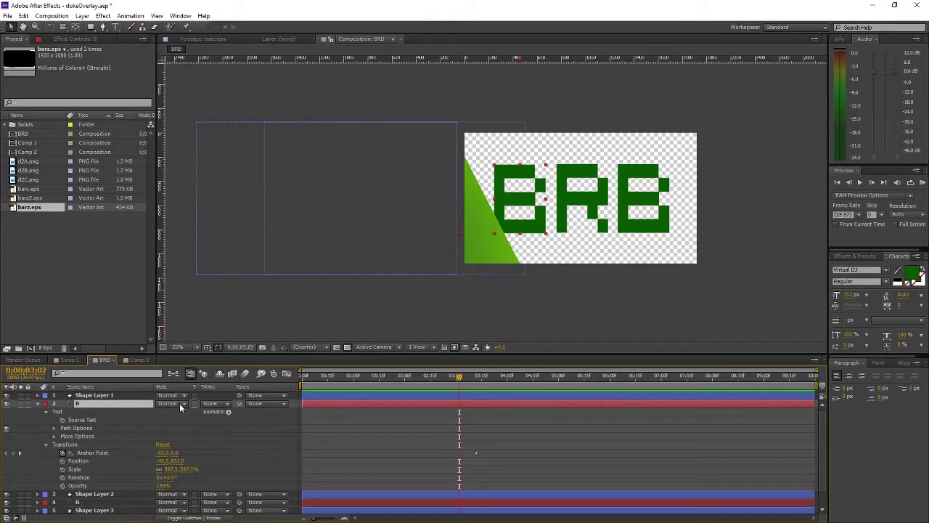
{"action": "key", "text": "p"}
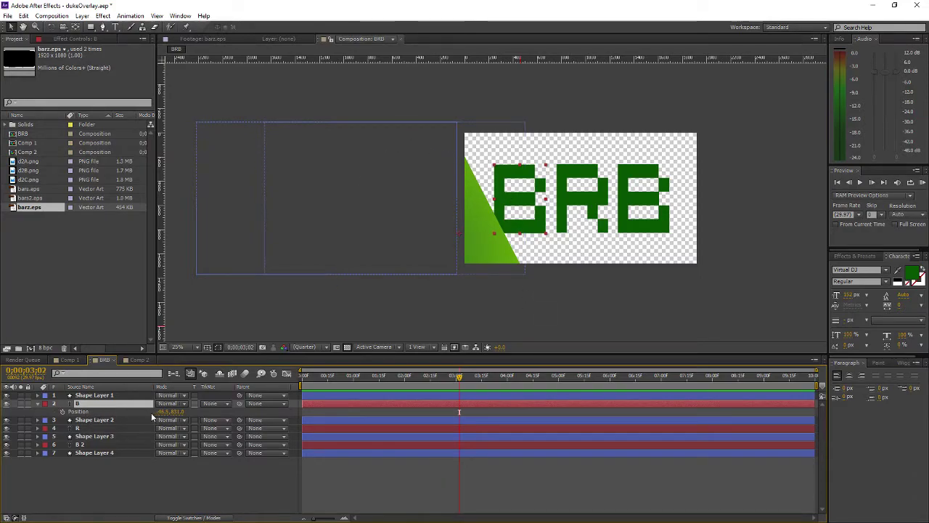
{"action": "left_click", "coordinate": [102, 26]}
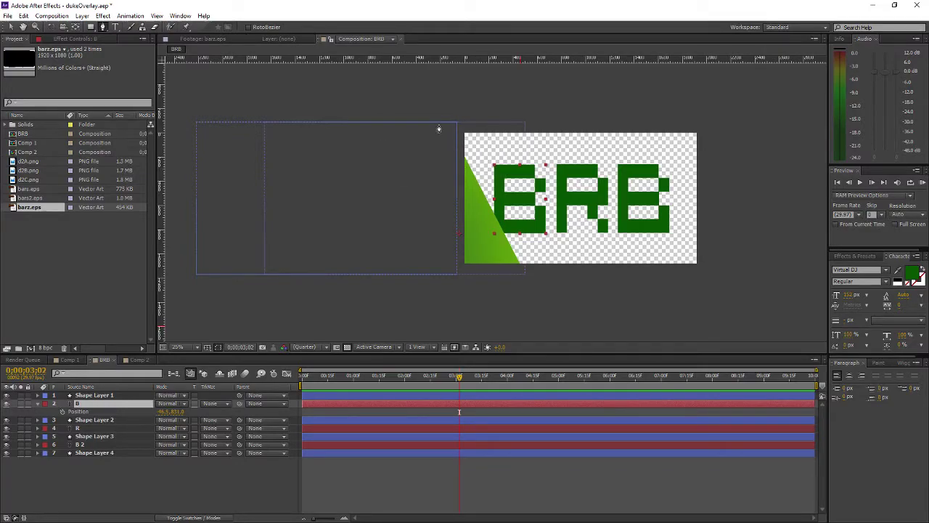
{"action": "left_click", "coordinate": [521, 266]}
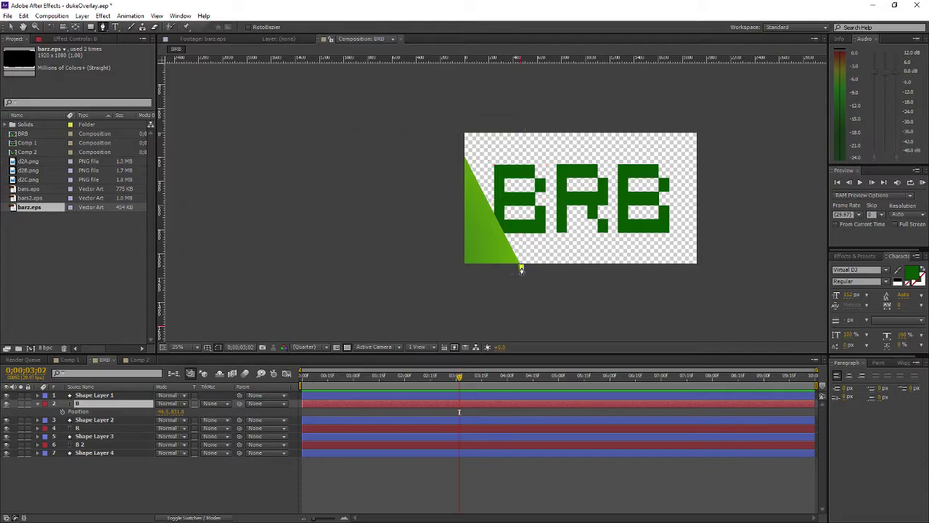
{"action": "left_click", "coordinate": [440, 128]}
{"action": "left_click_drag", "start_coordinate": [440, 129], "coordinate": [445, 119]}
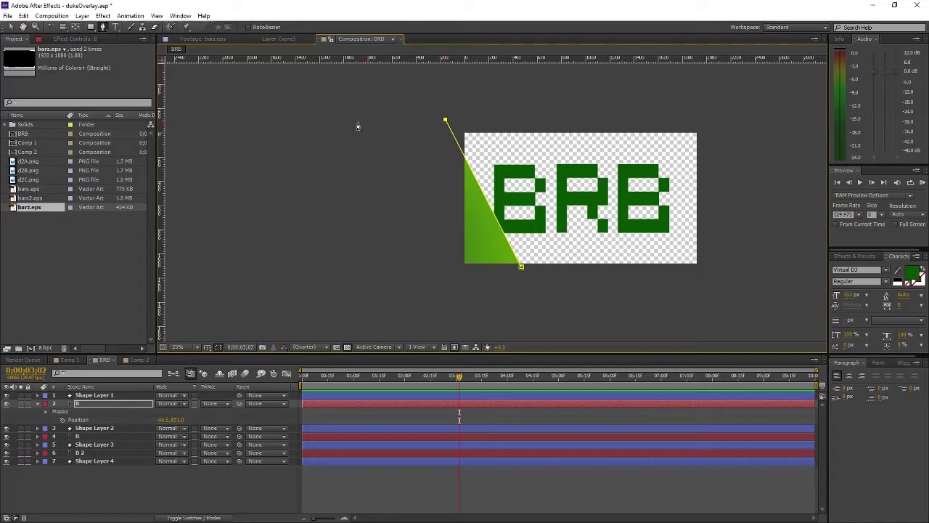
{"action": "left_click", "coordinate": [272, 118]}
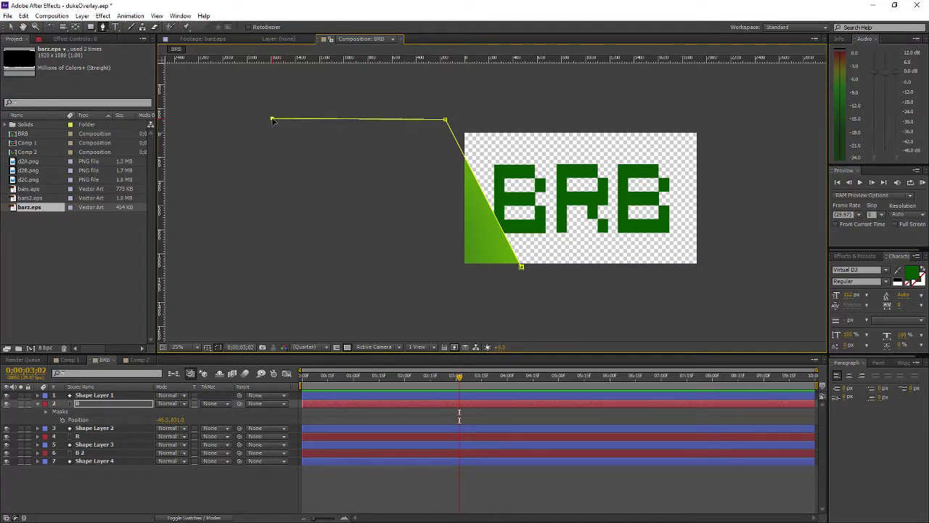
{"action": "left_click", "coordinate": [275, 273]}
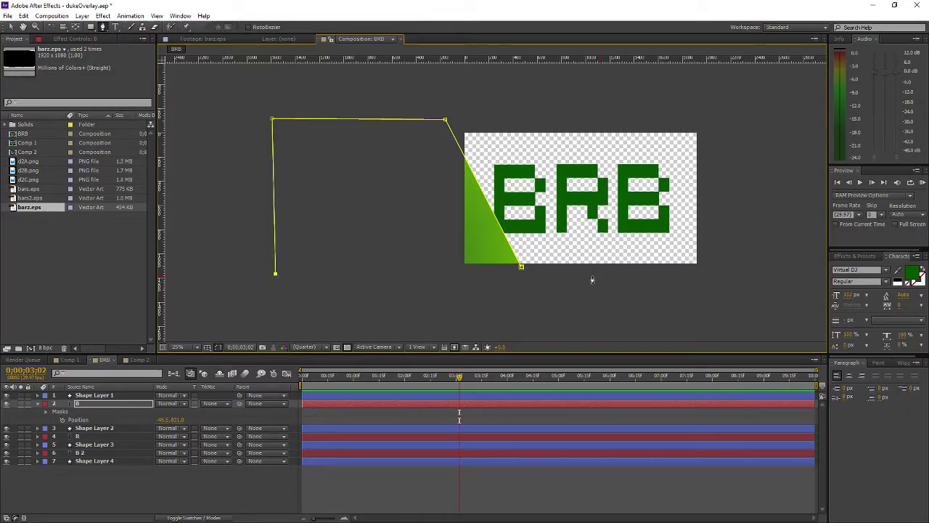
{"action": "left_click", "coordinate": [522, 266]}
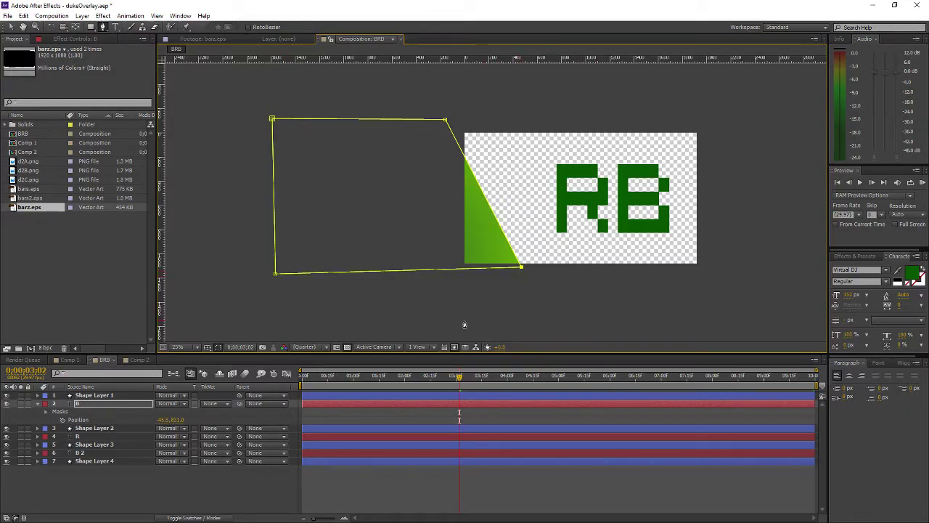
Adjust the new mask's two outer corner points so its upper and lower edges run level.
{"action": "left_click_drag", "start_coordinate": [276, 274], "coordinate": [273, 267]}
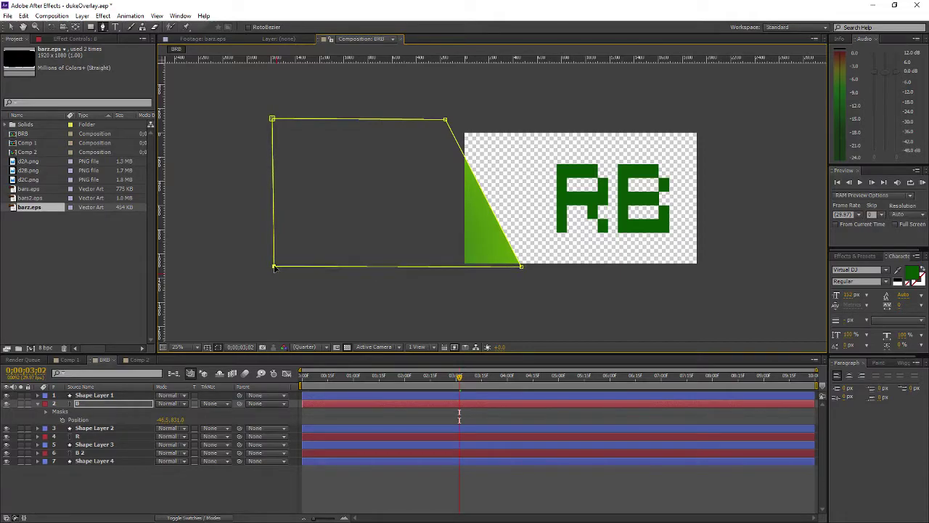
{"action": "left_click_drag", "start_coordinate": [273, 119], "coordinate": [273, 122]}
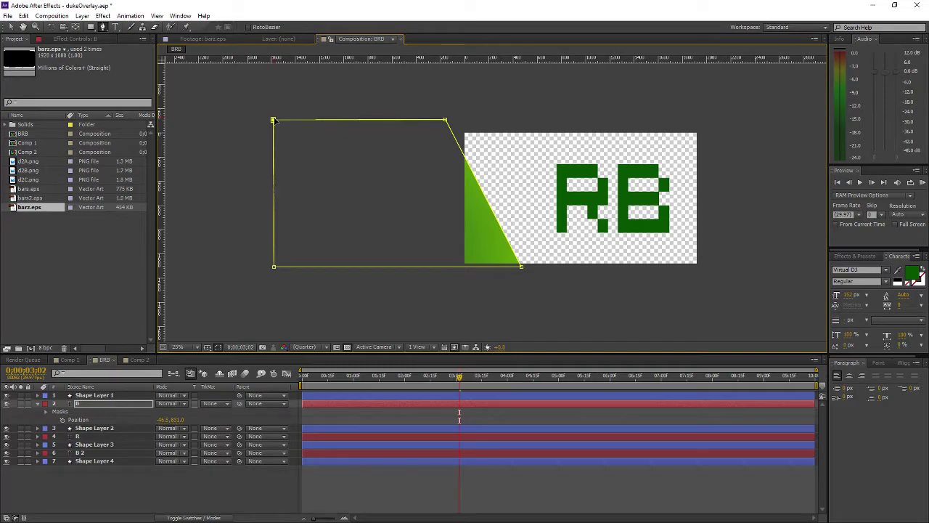
{"action": "key", "text": "Caps_Lock"}
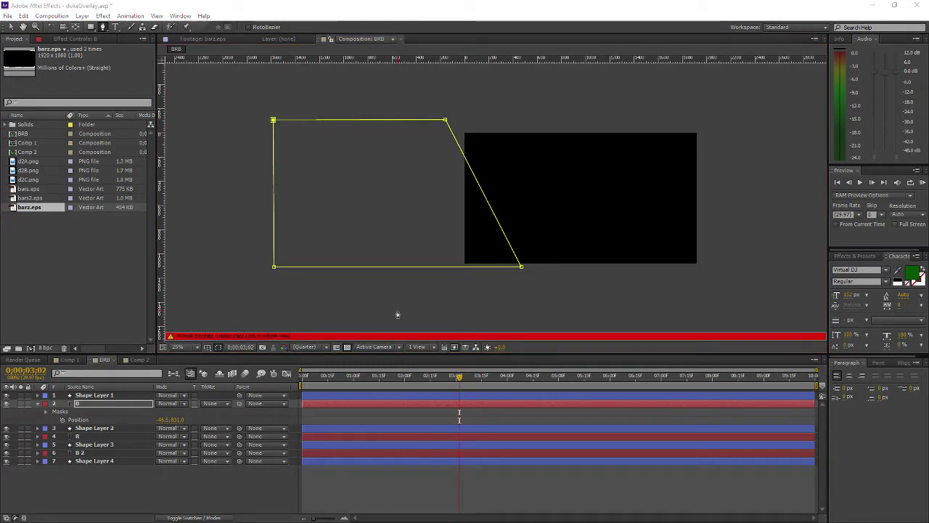
{"action": "key", "text": "Caps_Lock"}
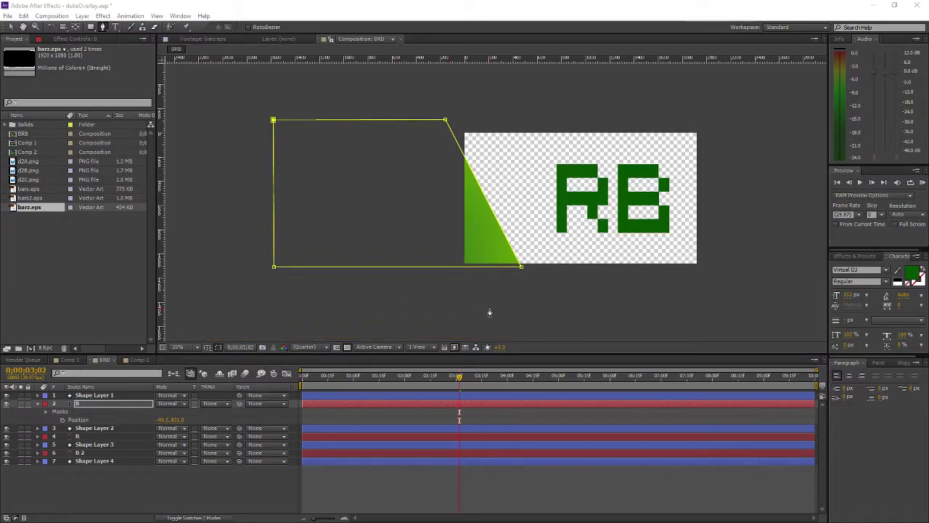
Set a Mask Path keyframe for Mask 1 of the B layer at 0;00;03;01.
{"action": "mouse_move", "coordinate": [457, 379]}
{"action": "left_mouse_down"}
{"action": "mouse_move", "coordinate": [429, 381]}
{"action": "mouse_move", "coordinate": [635, 383]}
{"action": "mouse_move", "coordinate": [457, 380]}
{"action": "left_mouse_up"}
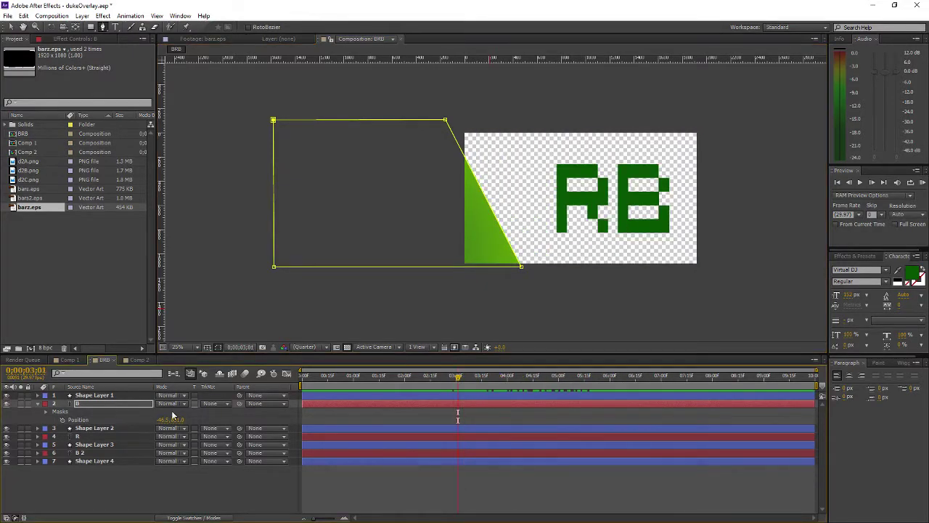
{"action": "left_click", "coordinate": [46, 412]}
{"action": "left_click", "coordinate": [54, 420]}
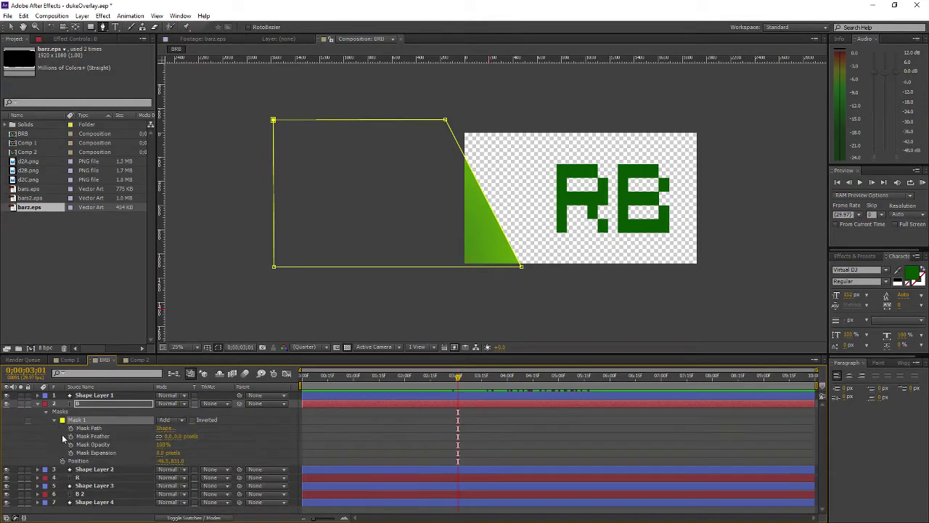
{"action": "left_click", "coordinate": [72, 430]}
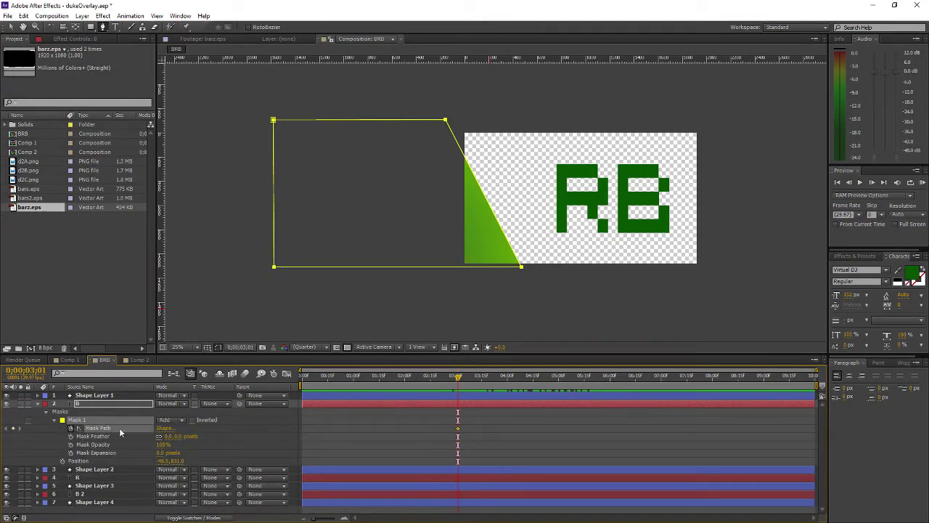
Go to 0;00;04;02 and shift Mask 1 rightward over the B to create a second Mask Path keyframe.
{"action": "left_click", "coordinate": [465, 379]}
{"action": "left_click_drag", "start_coordinate": [465, 379], "coordinate": [498, 383]}
{"action": "left_click_drag", "start_coordinate": [491, 383], "coordinate": [511, 384]}
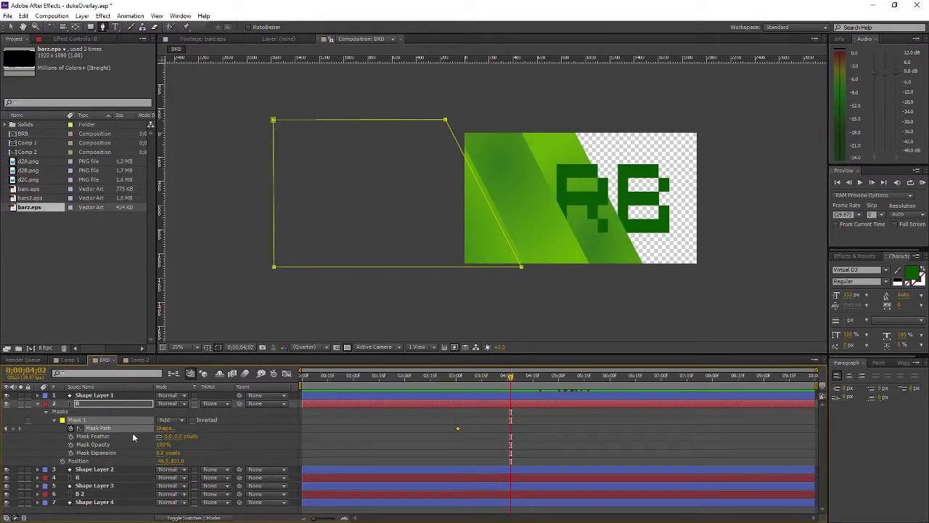
{"action": "key", "text": "ctrl+v"}
{"action": "key", "text": "Caps_Lock"}
{"action": "key", "text": "Caps_Lock"}
Return to the Mask Path keyframe at 0;00;03;01, shift the mask slightly leftward, and scrub to check the reveal.
{"action": "left_click_drag", "start_coordinate": [487, 386], "coordinate": [459, 379]}
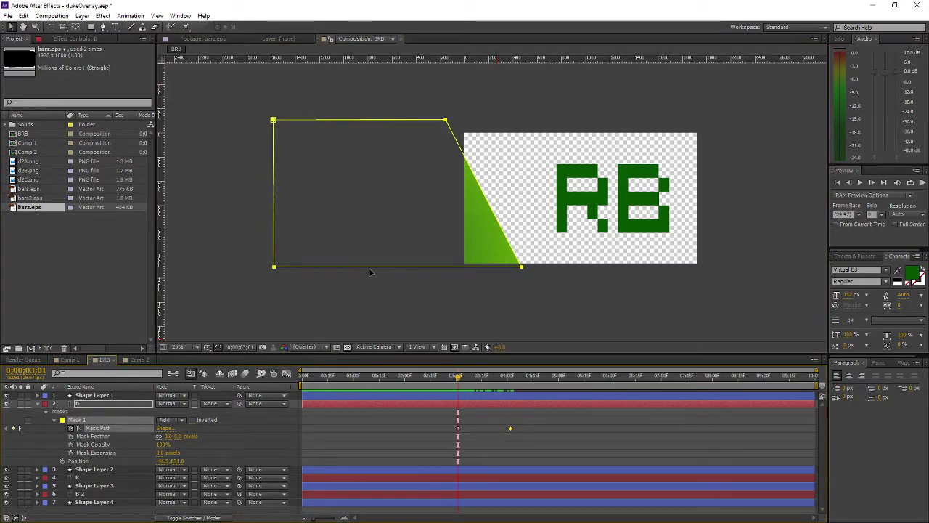
{"action": "left_click_drag", "start_coordinate": [369, 273], "coordinate": [349, 272]}
{"action": "left_click_drag", "start_coordinate": [460, 378], "coordinate": [429, 387]}
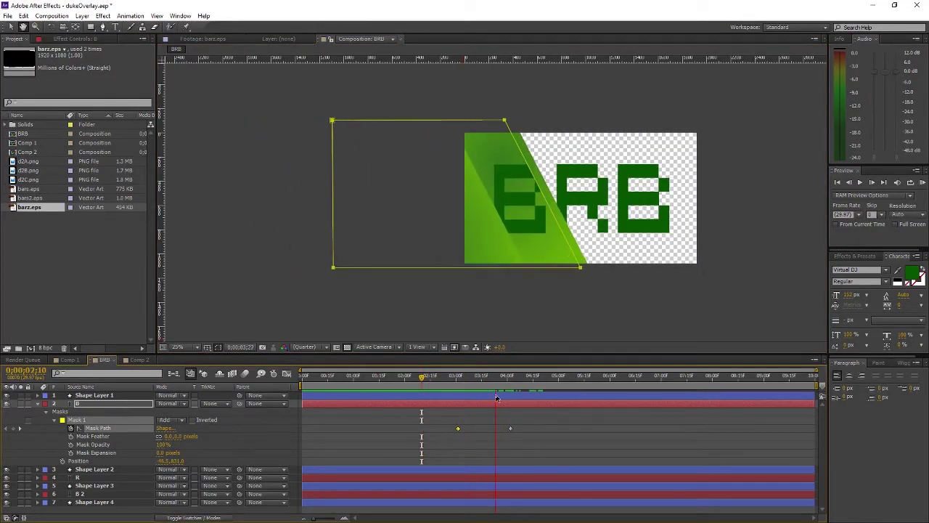
Move the second Mask Path keyframe earlier, shortly after the one at 0;00;03;01, and scrub to check the reveal timing.
{"action": "left_click", "coordinate": [508, 427]}
{"action": "left_click_drag", "start_coordinate": [483, 379], "coordinate": [458, 378]}
{"action": "left_click_drag", "start_coordinate": [510, 427], "coordinate": [471, 429]}
{"action": "mouse_move", "coordinate": [458, 378]}
{"action": "left_mouse_down"}
{"action": "mouse_move", "coordinate": [485, 378]}
{"action": "mouse_move", "coordinate": [458, 383]}
{"action": "left_mouse_up"}
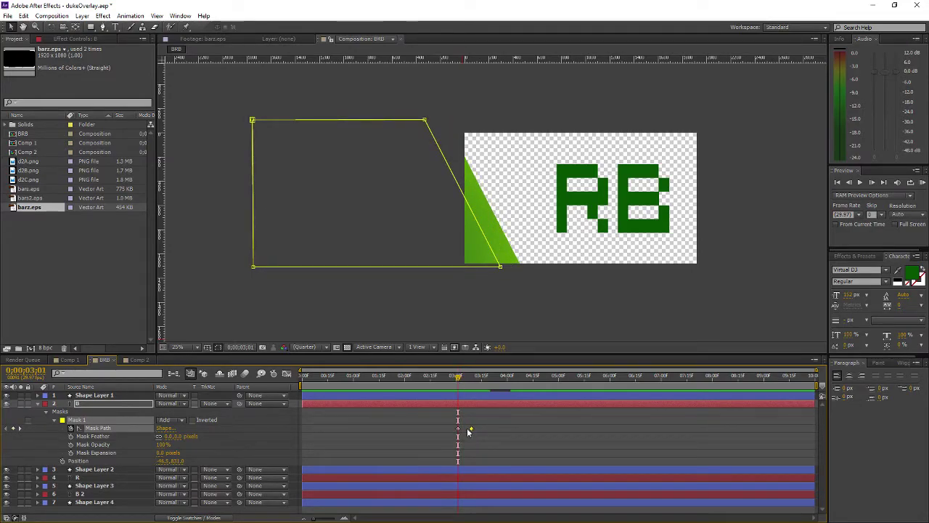
{"action": "mouse_move", "coordinate": [458, 377]}
{"action": "left_mouse_down"}
{"action": "mouse_move", "coordinate": [498, 394]}
{"action": "mouse_move", "coordinate": [458, 390]}
{"action": "left_mouse_up"}
Nudge the B layer together with its mask leftward to position -106.5, 831.0 at 0;00;03;01.
{"action": "left_click", "coordinate": [442, 289]}
{"action": "key", "text": "shift+Left"}
{"action": "key", "text": "shift+Left"}
{"action": "key", "text": "shift+Left"}
{"action": "key", "text": "shift+Left"}
{"action": "key", "text": "shift+Left"}
{"action": "key", "text": "shift+Left"}
{"action": "key", "text": "shift+Right"}
{"action": "key", "text": "shift+Right"}
{"action": "key", "text": "shift+Right"}
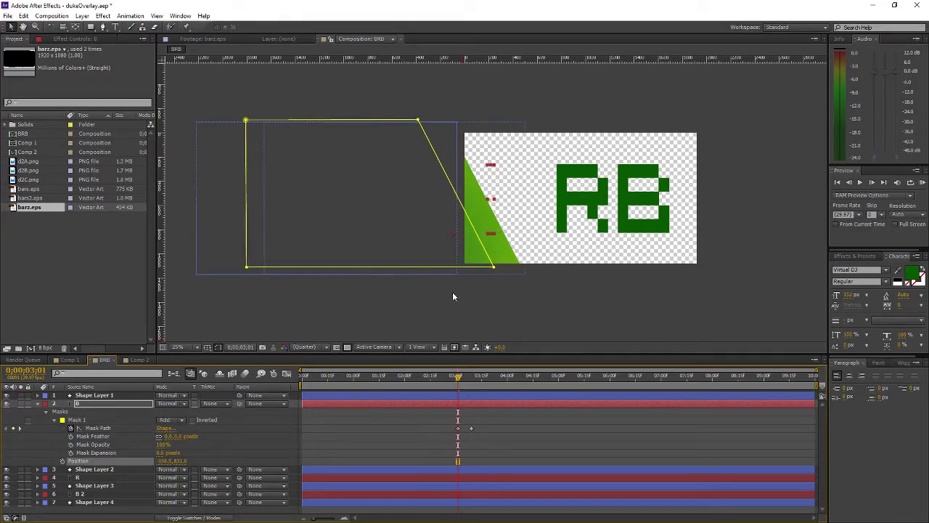
Nudge the B layer together with its mask rightward to position -46.5, 831.0.
{"action": "key", "text": "shift+Right"}
{"action": "key", "text": "shift+Right"}
{"action": "key", "text": "shift+Right"}
{"action": "key", "text": "shift+Right"}
{"action": "key", "text": "shift+Right"}
{"action": "key", "text": "shift+Right"}
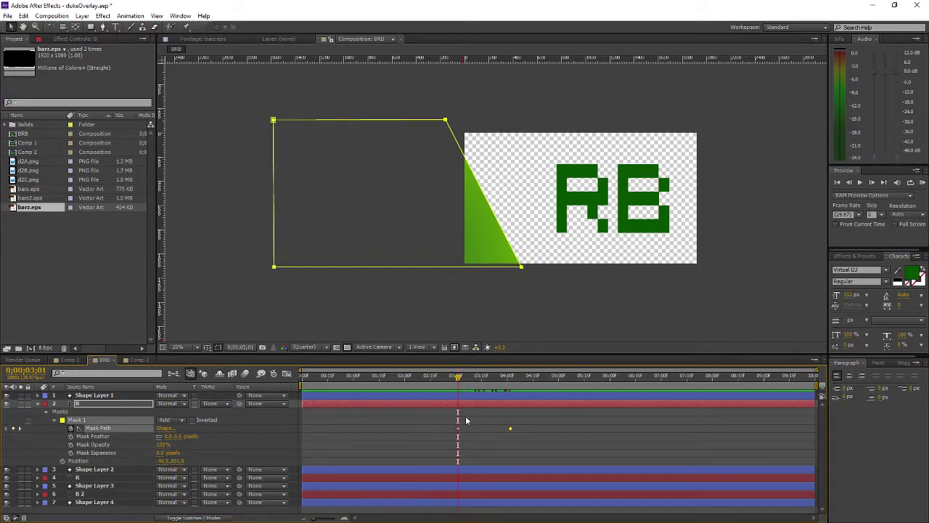
Move the B mask's second Mask Path keyframe earlier to 0;00;03;16 and scrub to check the reveal.
{"action": "left_click_drag", "start_coordinate": [511, 429], "coordinate": [490, 428]}
{"action": "left_click_drag", "start_coordinate": [459, 378], "coordinate": [481, 380]}
{"action": "key", "text": "shift+Right"}
{"action": "key", "text": "shift+Right"}
{"action": "key", "text": "shift+Right"}
{"action": "key", "text": "shift+Right"}
{"action": "key", "text": "shift+Right"}
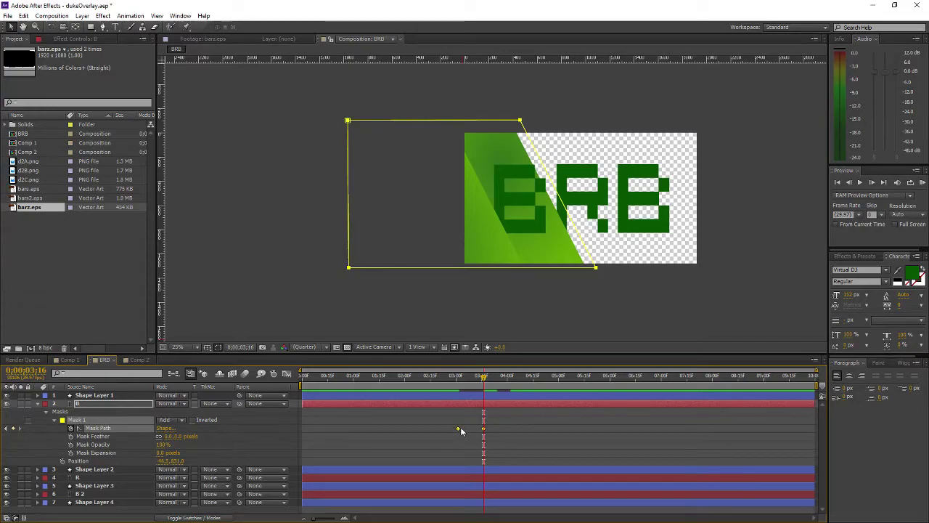
Return to the B's Mask Path keyframe at 0;00;03;01 and shift the whole mask leftward until it clears the canvas.
{"action": "left_click", "coordinate": [88, 438]}
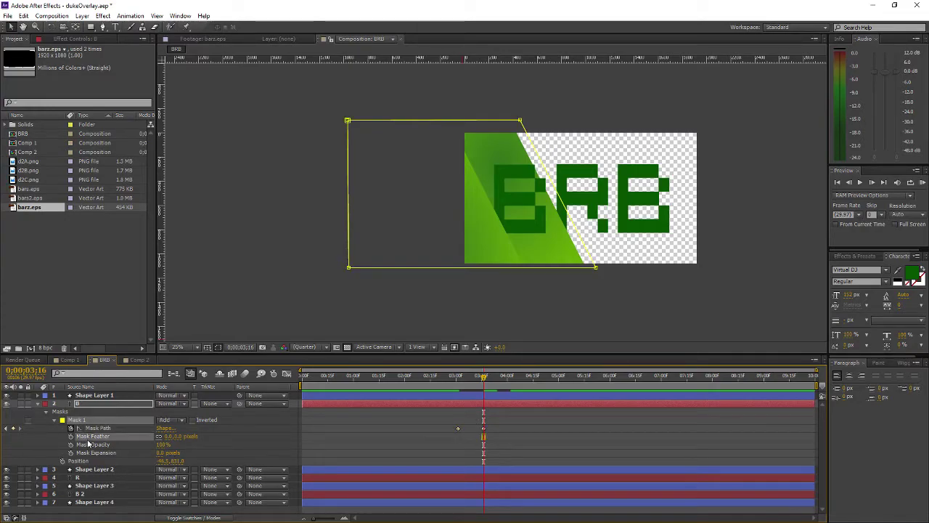
{"action": "left_click", "coordinate": [93, 430]}
{"action": "left_click", "coordinate": [95, 438]}
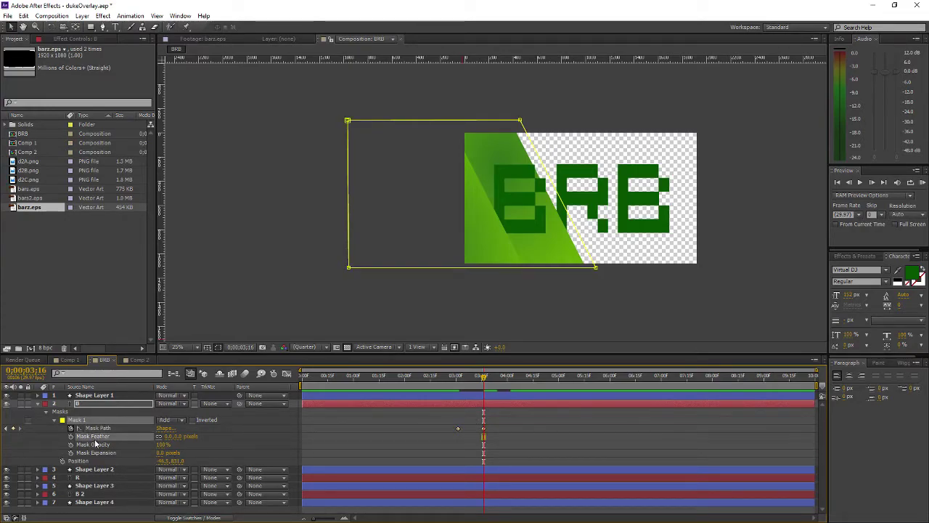
{"action": "left_click", "coordinate": [6, 428]}
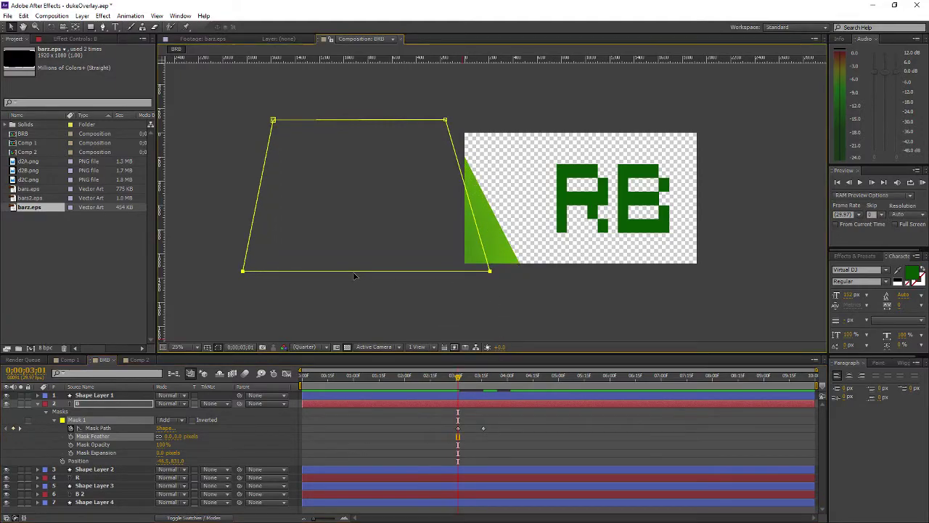
{"action": "left_click", "coordinate": [277, 215]}
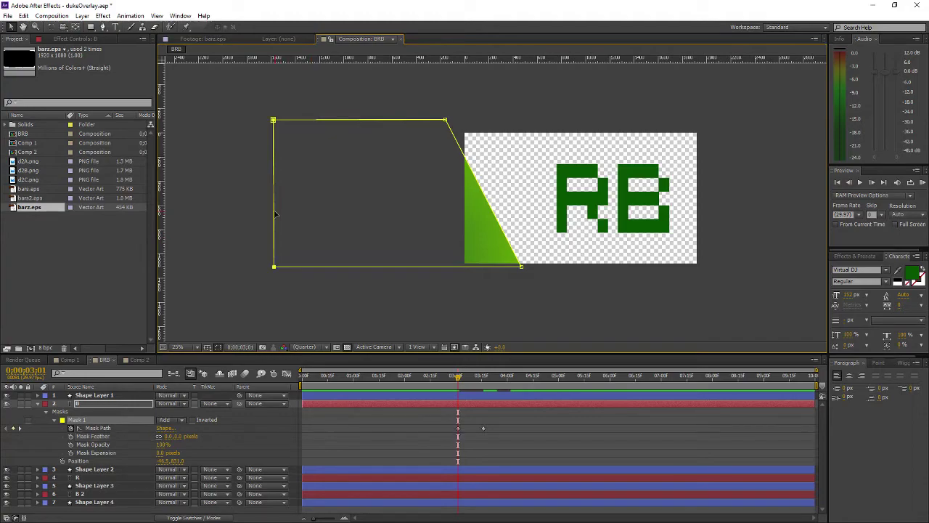
{"action": "double_click", "coordinate": [276, 214]}
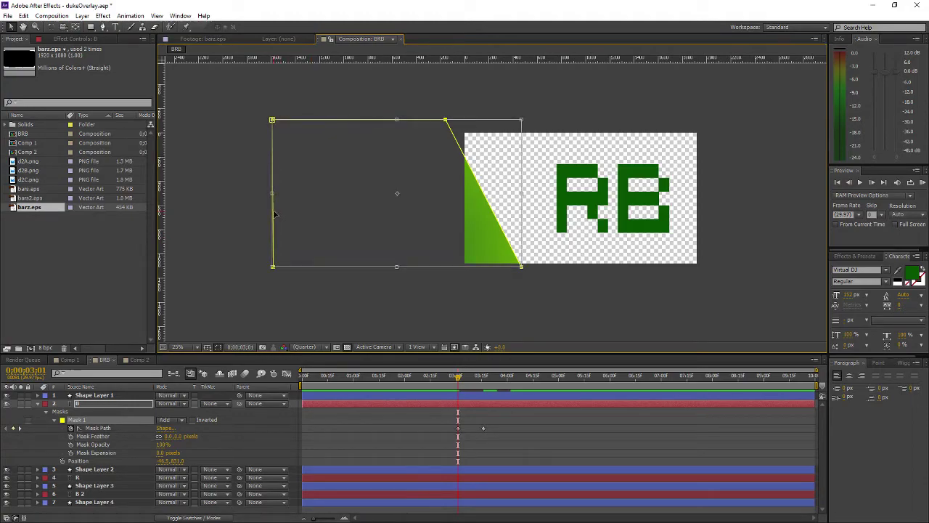
{"action": "left_click_drag", "start_coordinate": [275, 213], "coordinate": [213, 215]}
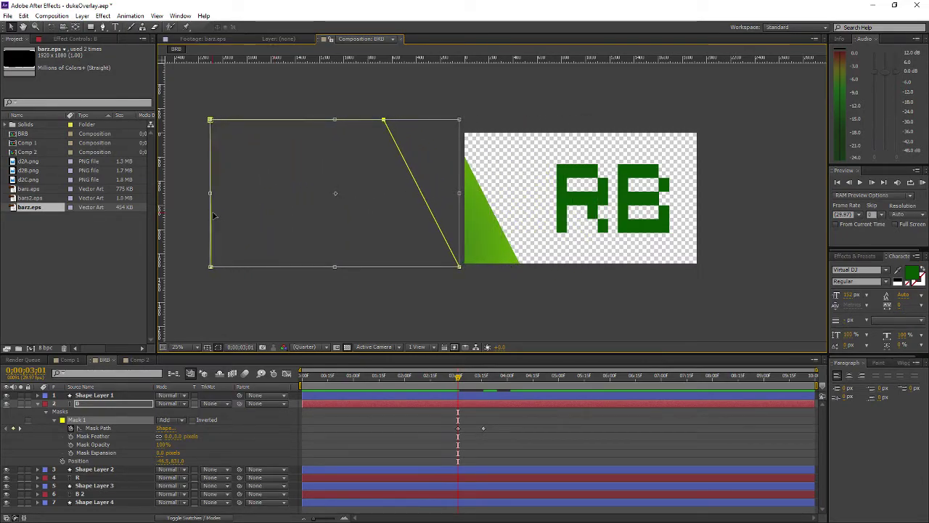
Preview the animation around 0;00;03;01 to check how the B is revealed along the gradient edge.
{"action": "mouse_move", "coordinate": [458, 376]}
{"action": "left_mouse_down"}
{"action": "mouse_move", "coordinate": [498, 381]}
{"action": "mouse_move", "coordinate": [447, 378]}
{"action": "mouse_move", "coordinate": [458, 380]}
{"action": "left_mouse_up"}
{"action": "key", "text": "space"}
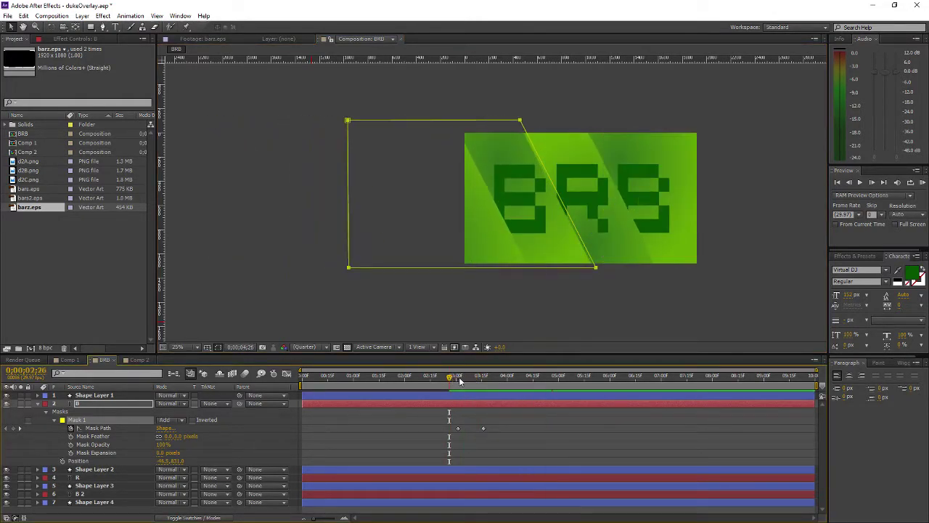
{"action": "left_click", "coordinate": [424, 381]}
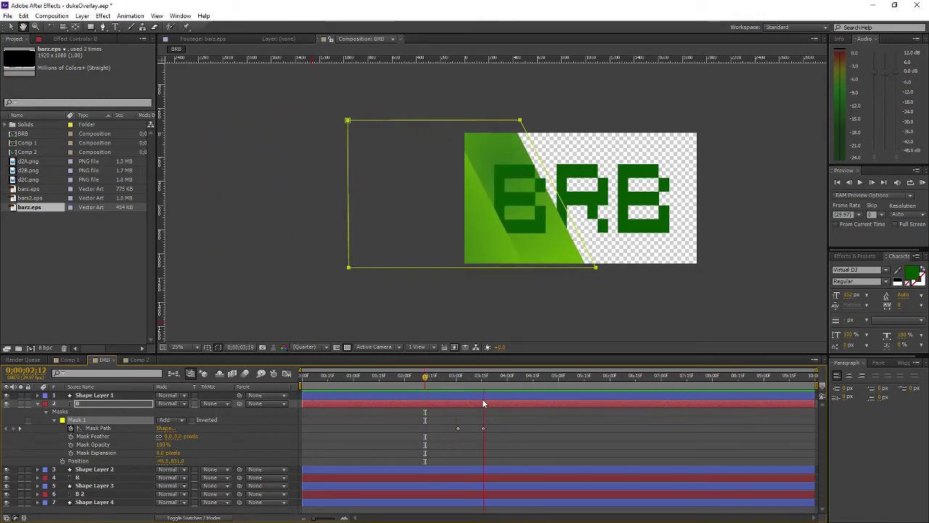
{"action": "left_click", "coordinate": [459, 379]}
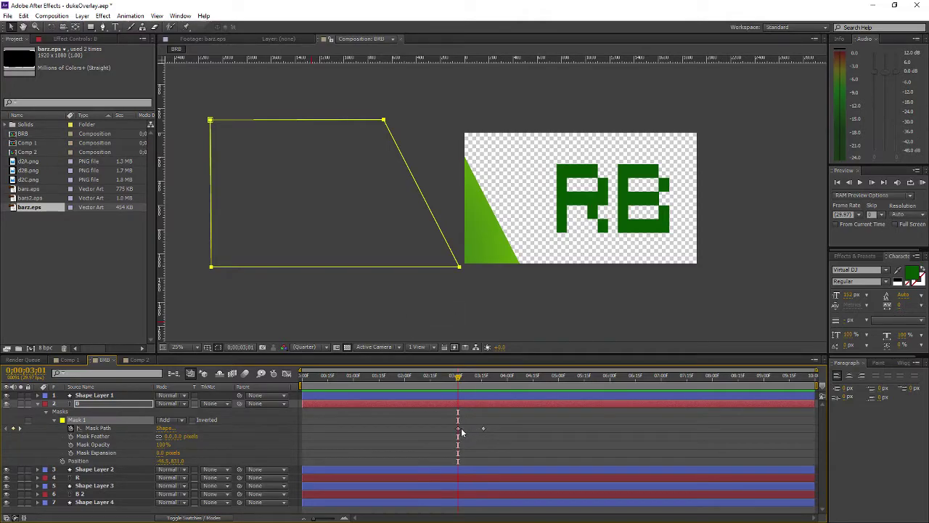
Move the B mask's first Mask Path keyframe later to 0;00;03;08 and preview the reveal.
{"action": "left_click_drag", "start_coordinate": [459, 379], "coordinate": [470, 379]}
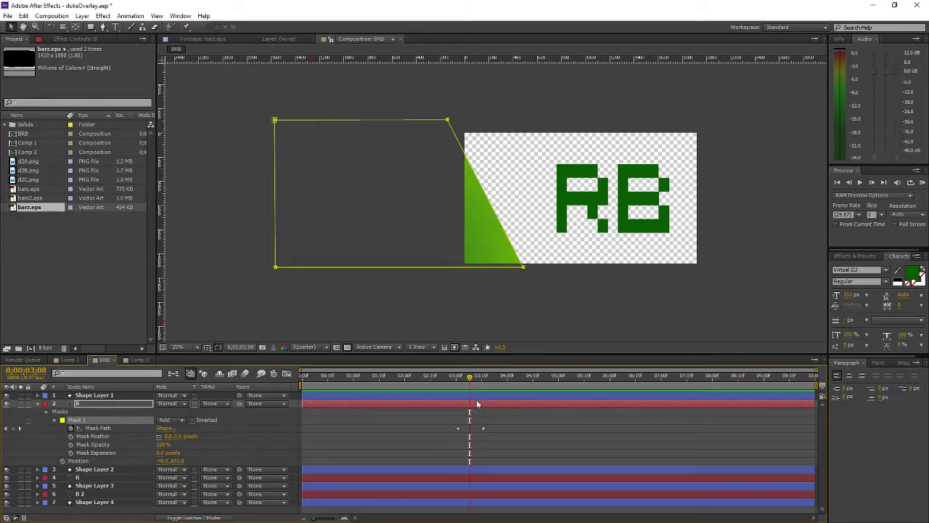
{"action": "key", "text": "shift+Left"}
{"action": "key", "text": "shift+Left"}
{"action": "key", "text": "shift+Left"}
{"action": "key", "text": "shift+Left"}
{"action": "key", "text": "shift+Left"}
{"action": "key", "text": "shift+Left"}
{"action": "key", "text": "shift+Left"}
{"action": "key", "text": "shift+Left"}
{"action": "key", "text": "shift+Left"}
{"action": "key", "text": "shift+Left"}
{"action": "key", "text": "shift+Left"}
{"action": "key", "text": "shift+Left"}
{"action": "key", "text": "shift+Left"}
{"action": "key", "text": "shift+Left"}
{"action": "key", "text": "shift+Left"}
{"action": "key", "text": "shift+Left"}
{"action": "key", "text": "shift+Left"}
{"action": "key", "text": "shift+Left"}
{"action": "key", "text": "shift+Left"}
{"action": "key", "text": "shift+Left"}
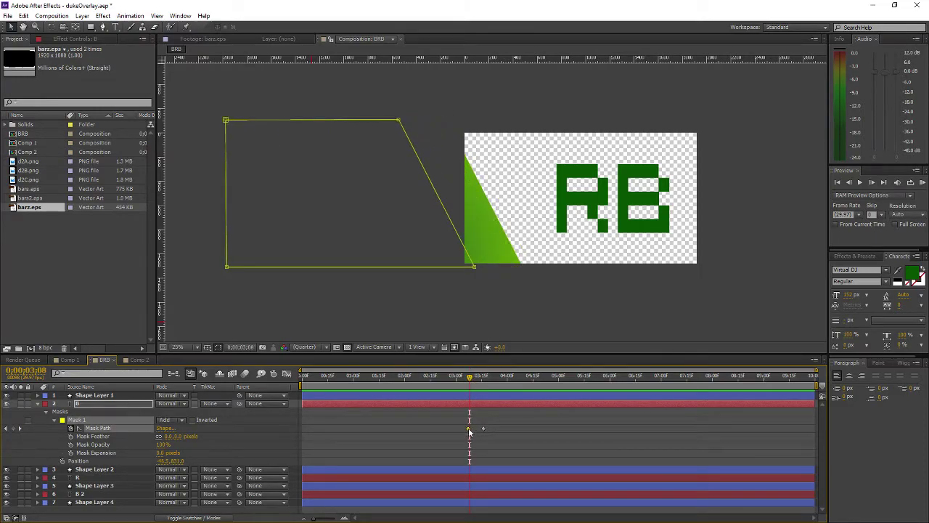
{"action": "mouse_move", "coordinate": [470, 378]}
{"action": "left_mouse_down"}
{"action": "mouse_move", "coordinate": [488, 384]}
{"action": "mouse_move", "coordinate": [462, 380]}
{"action": "left_mouse_up"}
{"action": "key", "text": "space"}
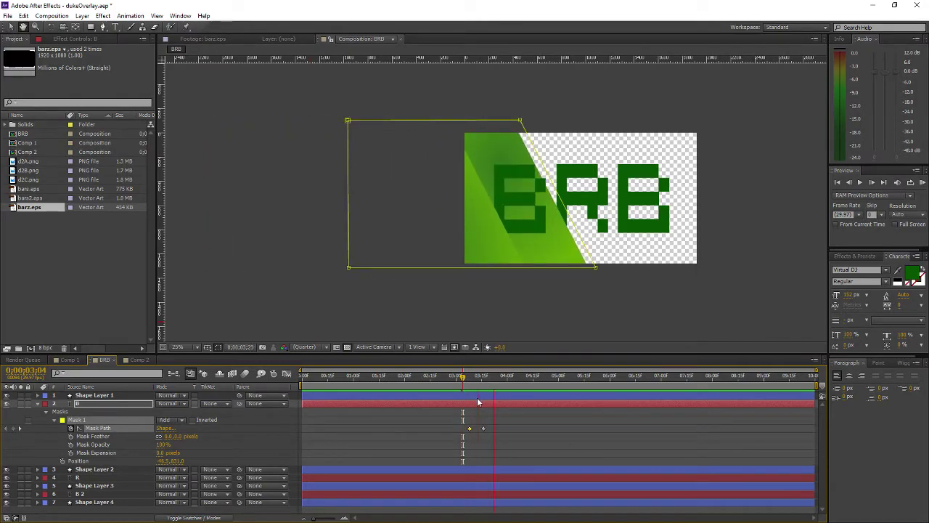
{"action": "mouse_move", "coordinate": [468, 383]}
{"action": "left_mouse_down"}
{"action": "mouse_move", "coordinate": [459, 381]}
{"action": "mouse_move", "coordinate": [491, 382]}
{"action": "mouse_move", "coordinate": [460, 383]}
{"action": "mouse_move", "coordinate": [485, 391]}
{"action": "left_mouse_up"}
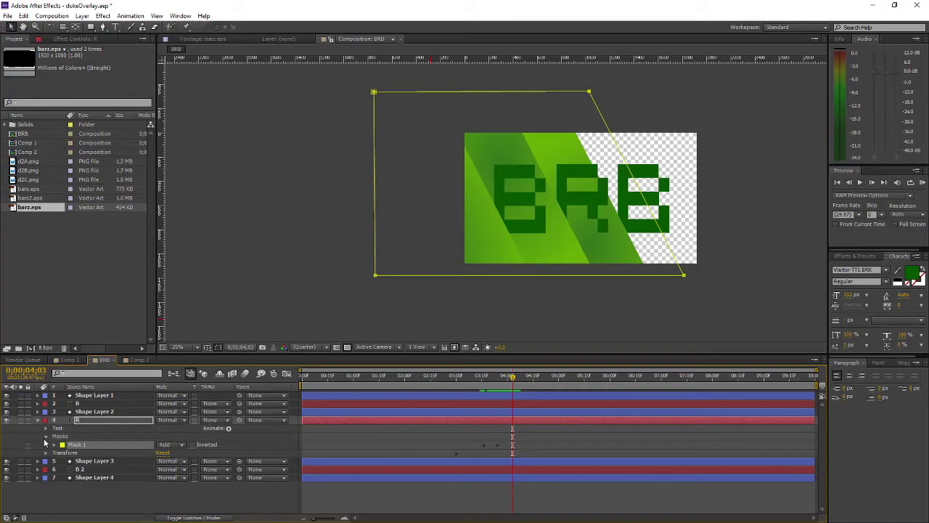
Delete the R layer's Position keyframe at 0;00;03;00.
{"action": "left_click", "coordinate": [47, 436]}
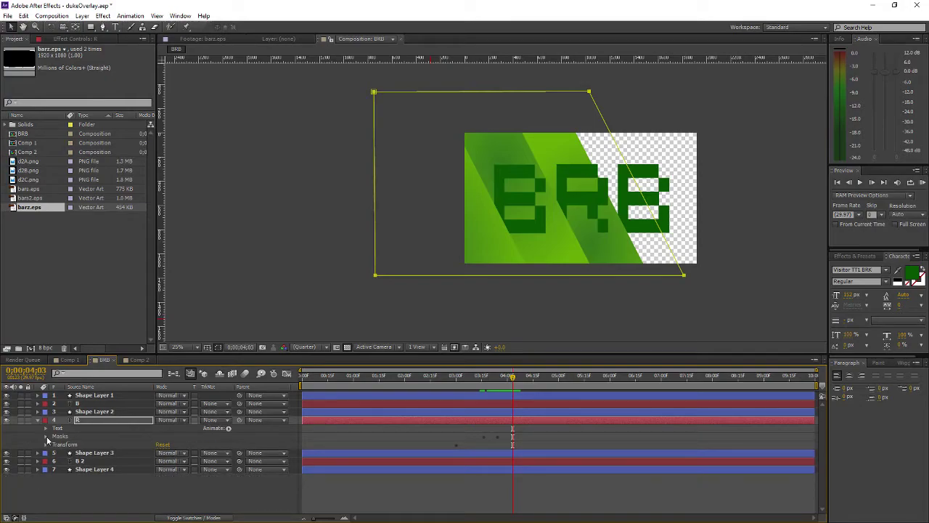
{"action": "left_click", "coordinate": [46, 444]}
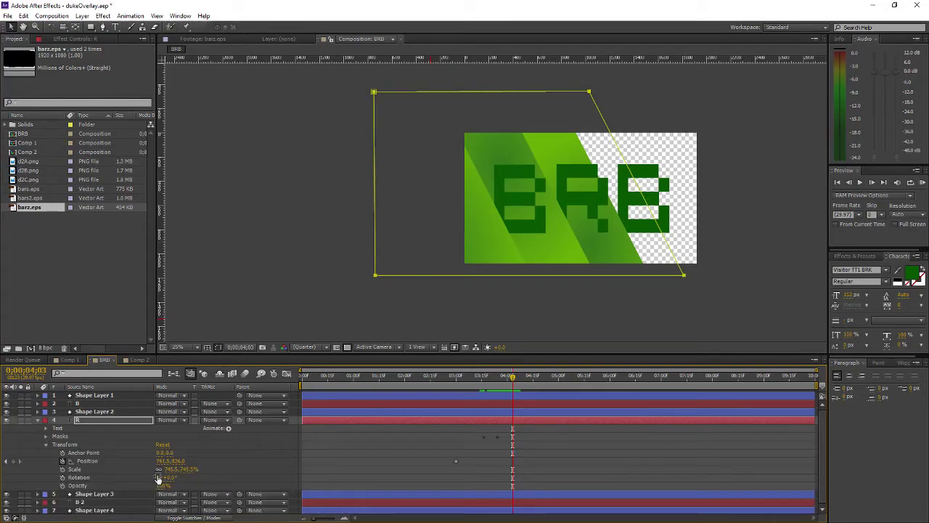
{"action": "left_click", "coordinate": [457, 461]}
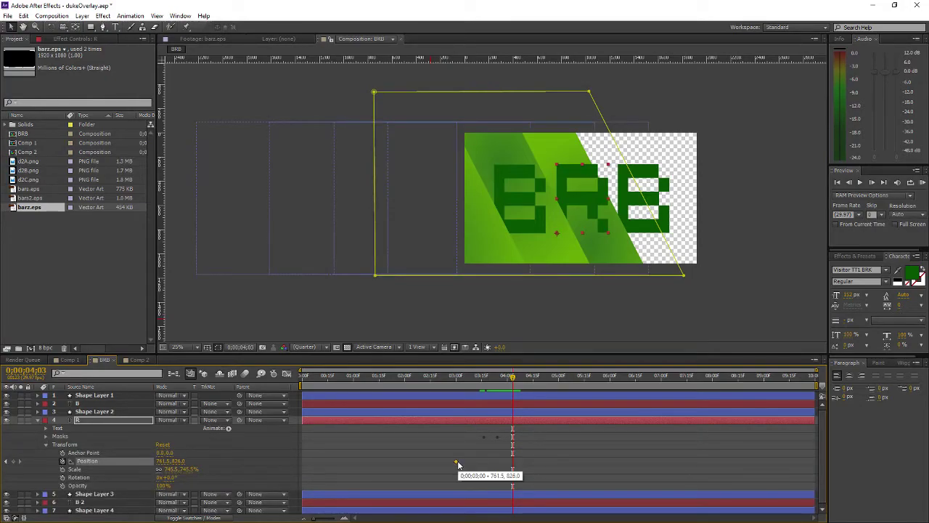
{"action": "key", "text": "Delete"}
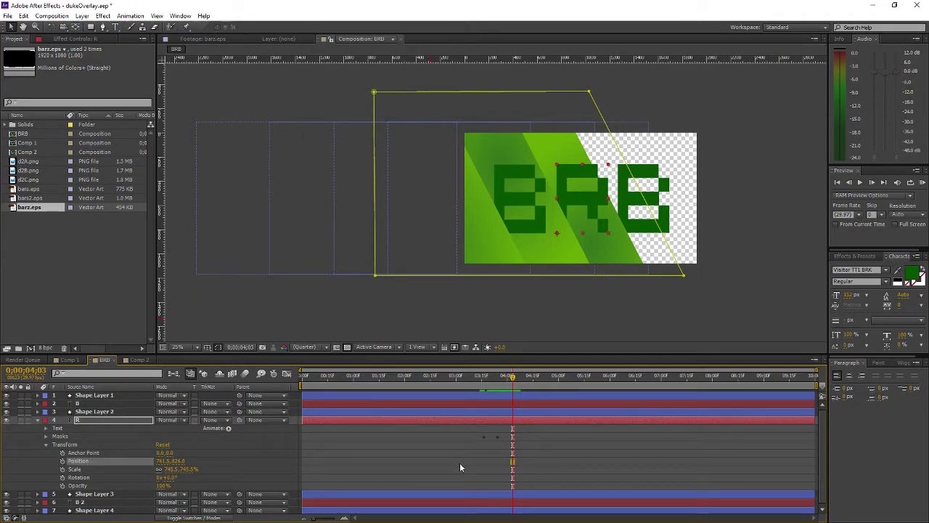
Show the R layer's Mask 1 properties and move its second Mask Path keyframe to 0;00;04;03.
{"action": "left_click", "coordinate": [46, 445]}
{"action": "left_click", "coordinate": [46, 435]}
{"action": "left_click", "coordinate": [54, 444]}
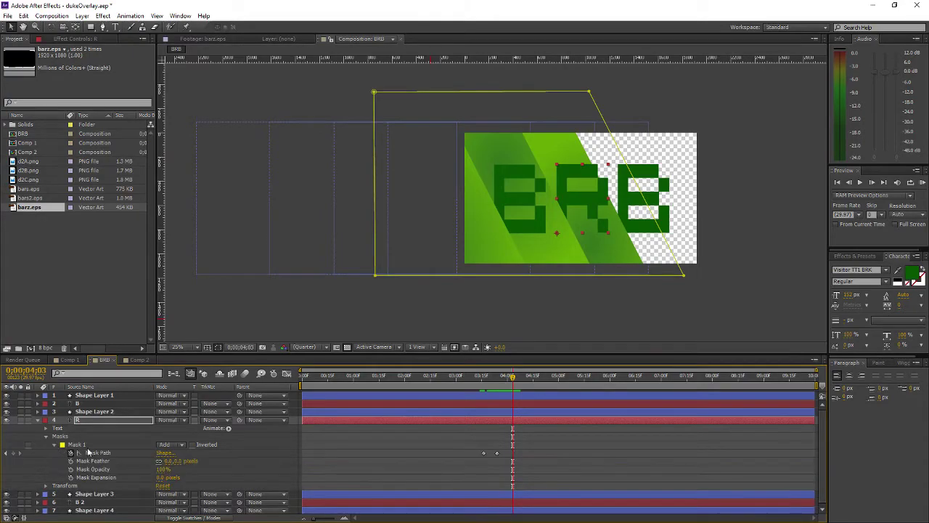
{"action": "left_click", "coordinate": [6, 452]}
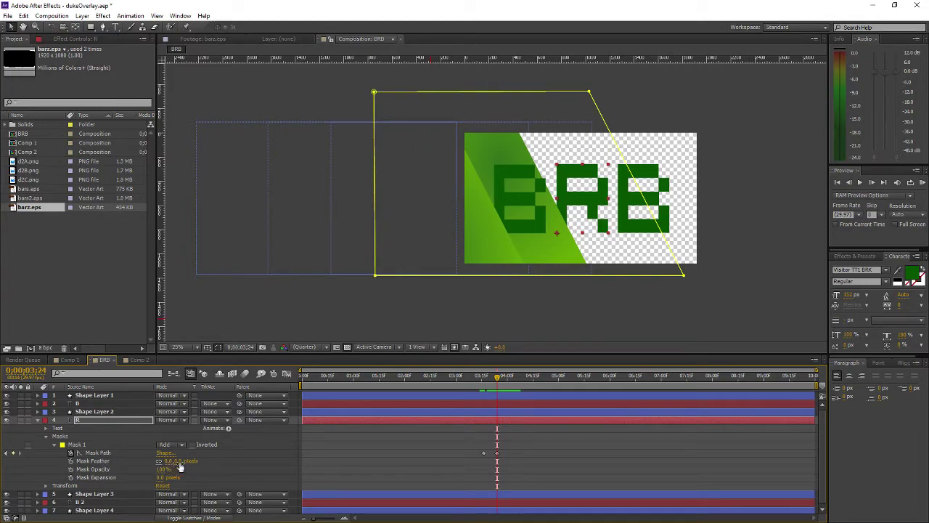
{"action": "left_click", "coordinate": [518, 378]}
{"action": "mouse_move", "coordinate": [518, 379]}
{"action": "left_mouse_down"}
{"action": "mouse_move", "coordinate": [501, 383]}
{"action": "mouse_move", "coordinate": [513, 386]}
{"action": "left_mouse_up"}
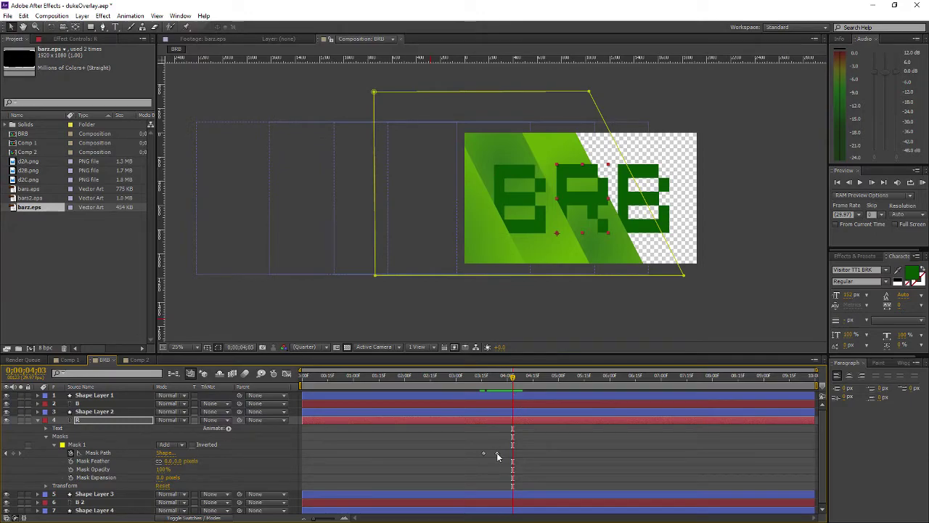
{"action": "left_click_drag", "start_coordinate": [498, 456], "coordinate": [512, 458]}
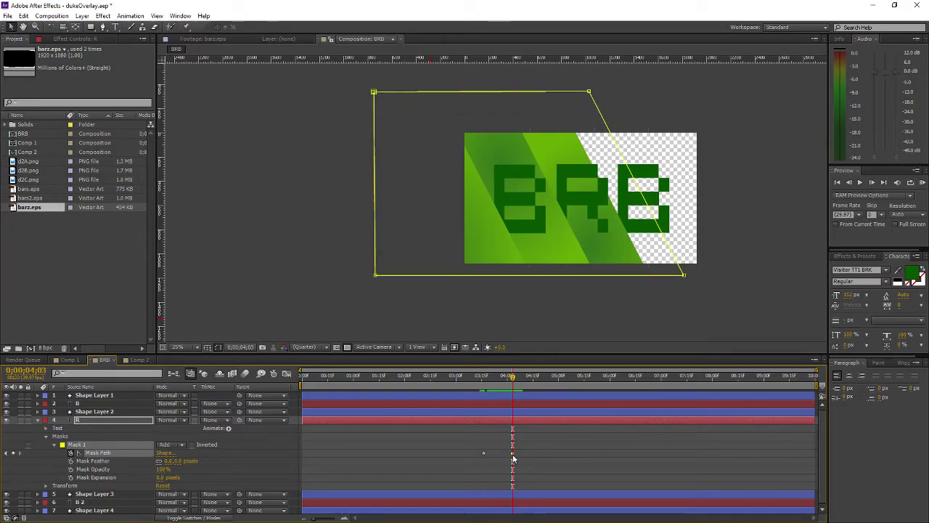
Shift the R's whole mask leftward at 0;00;04;03, keeping the letter fully inside its diagonal edge.
{"action": "left_click_drag", "start_coordinate": [506, 275], "coordinate": [497, 275]}
{"action": "double_click", "coordinate": [495, 277]}
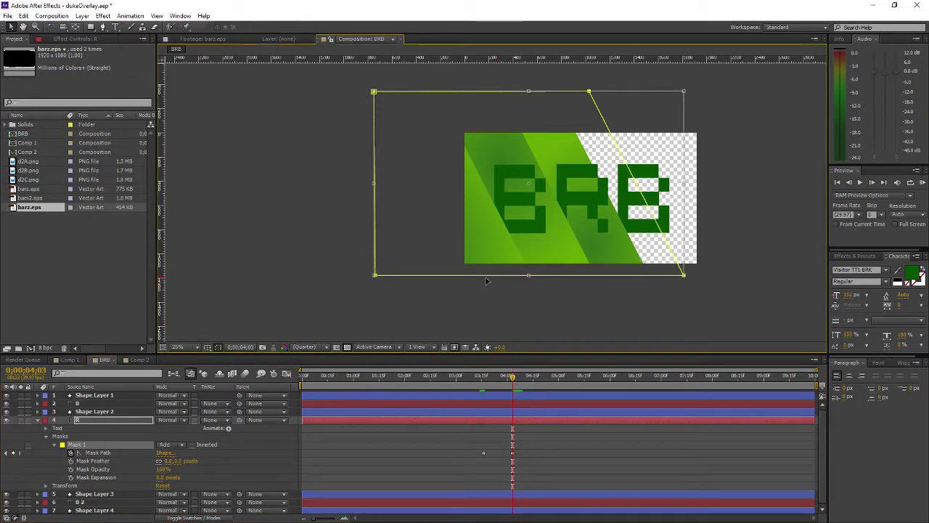
{"action": "left_click_drag", "start_coordinate": [488, 277], "coordinate": [471, 277]}
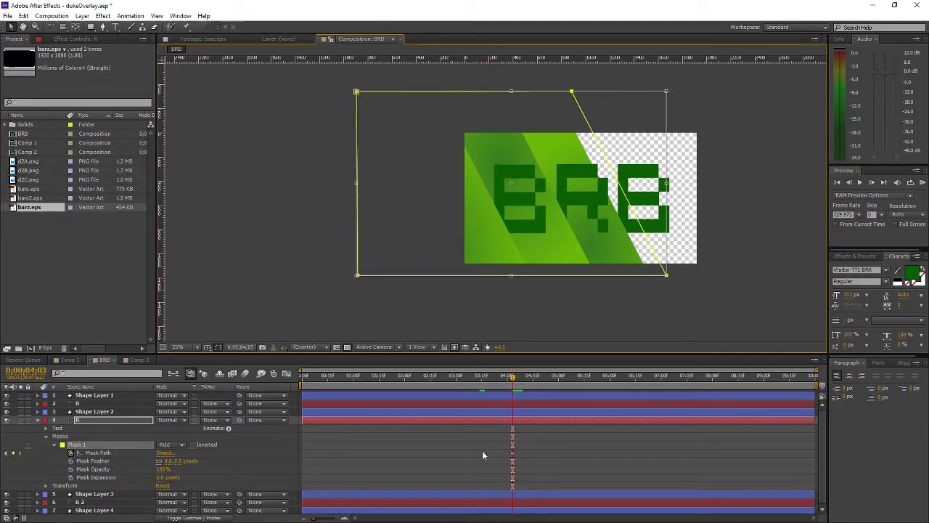
Move the R mask's first Mask Path keyframe later to 0;00;03;22, scrubbing to match the reveal with the gradient edge.
{"action": "left_click_drag", "start_coordinate": [517, 377], "coordinate": [496, 377]}
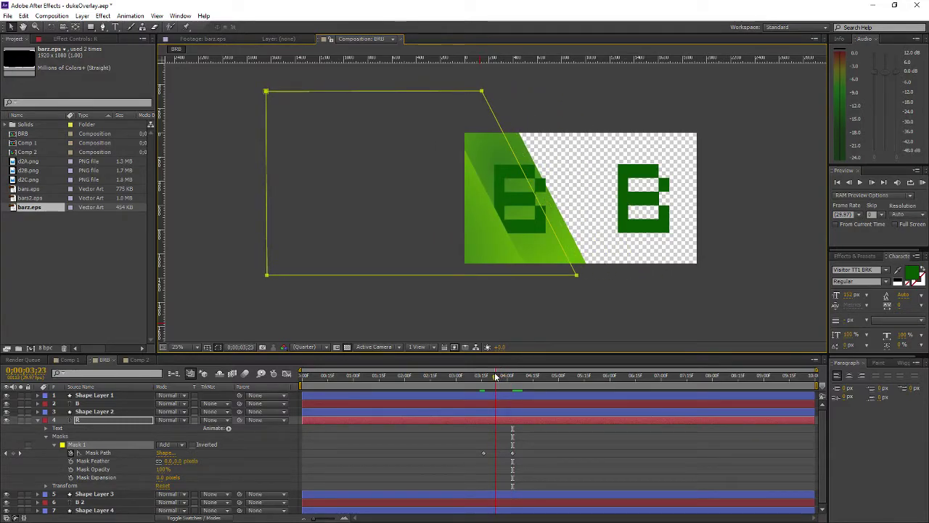
{"action": "mouse_move", "coordinate": [495, 377]}
{"action": "left_mouse_down"}
{"action": "mouse_move", "coordinate": [507, 376]}
{"action": "mouse_move", "coordinate": [495, 376]}
{"action": "left_mouse_up"}
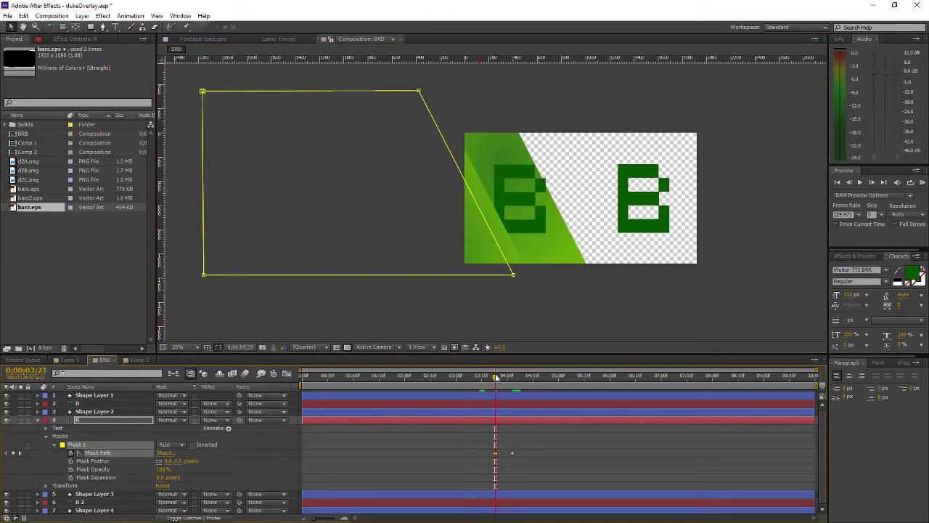
{"action": "left_click_drag", "start_coordinate": [496, 377], "coordinate": [510, 380]}
{"action": "left_click_drag", "start_coordinate": [500, 379], "coordinate": [511, 379]}
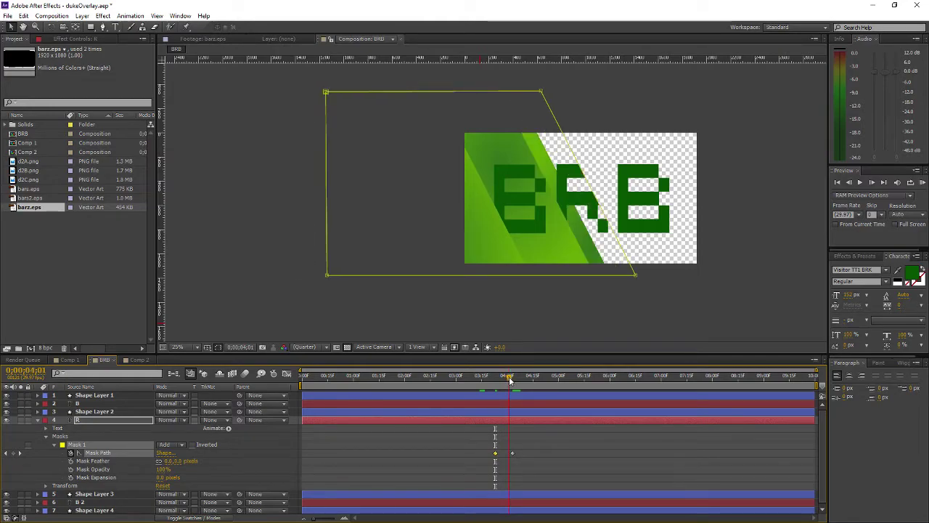
{"action": "mouse_move", "coordinate": [495, 453]}
{"action": "left_mouse_down"}
{"action": "mouse_move", "coordinate": [483, 451]}
{"action": "mouse_move", "coordinate": [492, 453]}
{"action": "left_mouse_up"}
{"action": "mouse_move", "coordinate": [509, 377]}
{"action": "left_mouse_down"}
{"action": "mouse_move", "coordinate": [492, 377]}
{"action": "mouse_move", "coordinate": [507, 379]}
{"action": "left_mouse_up"}
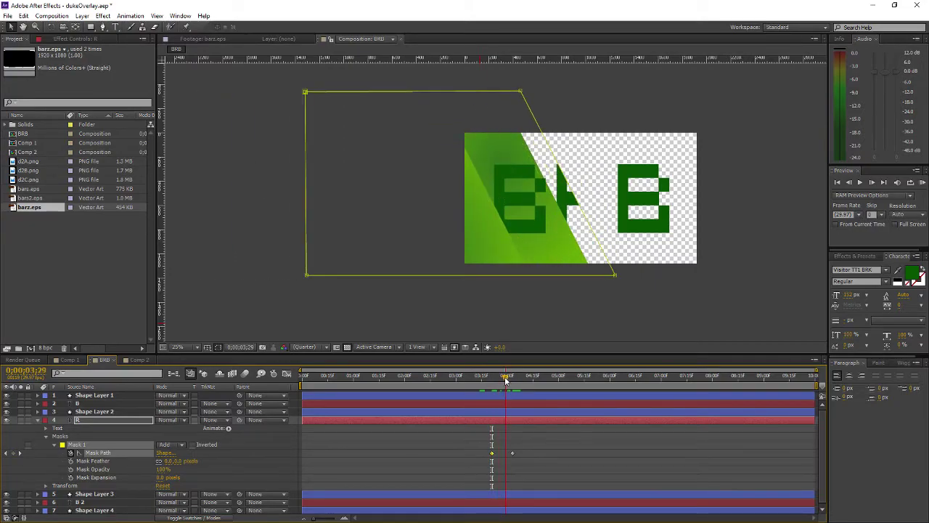
{"action": "mouse_move", "coordinate": [492, 454]}
{"action": "left_mouse_down"}
{"action": "mouse_move", "coordinate": [504, 452]}
{"action": "mouse_move", "coordinate": [492, 457]}
{"action": "left_mouse_up"}
{"action": "left_click", "coordinate": [497, 377]}
{"action": "left_click_drag", "start_coordinate": [497, 378], "coordinate": [515, 386]}
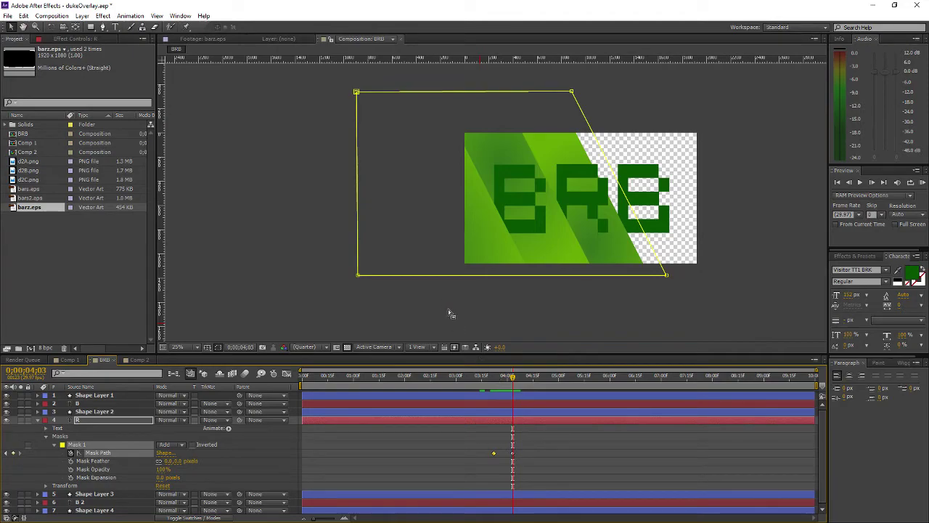
Shift the R's mask slightly further leftward at the 0;00;04;03 keyframe.
{"action": "double_click", "coordinate": [435, 276]}
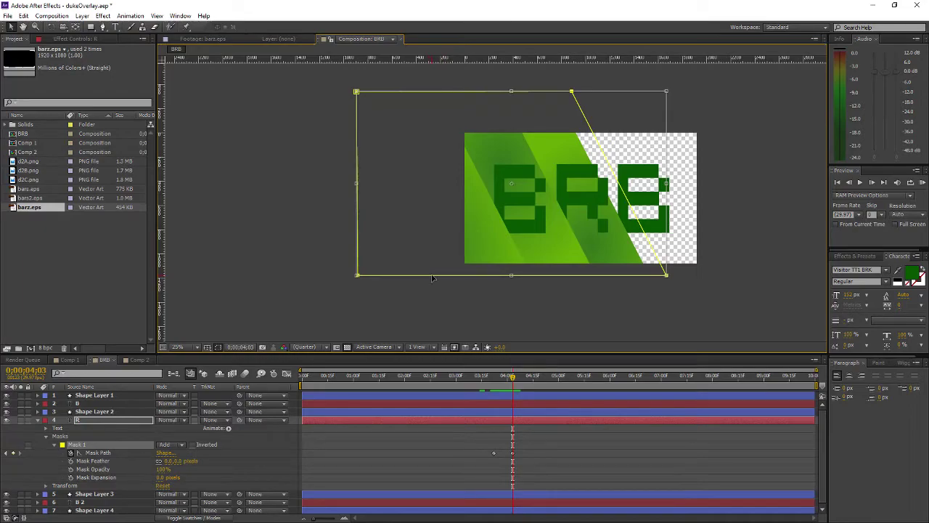
{"action": "left_click_drag", "start_coordinate": [432, 280], "coordinate": [428, 278]}
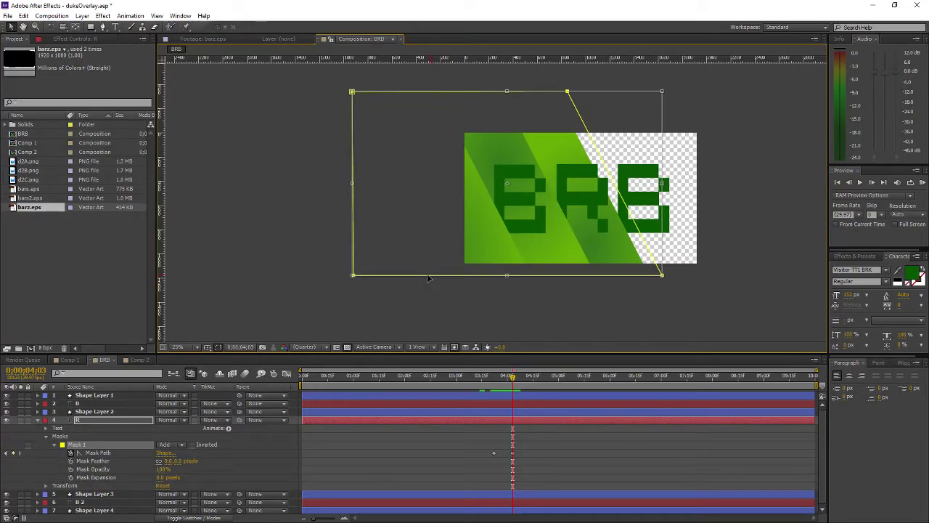
Shift the R's whole mask further leftward at its first Mask Path keyframe, 0;00;03;22, until it clears the composition frame.
{"action": "left_click", "coordinate": [6, 453]}
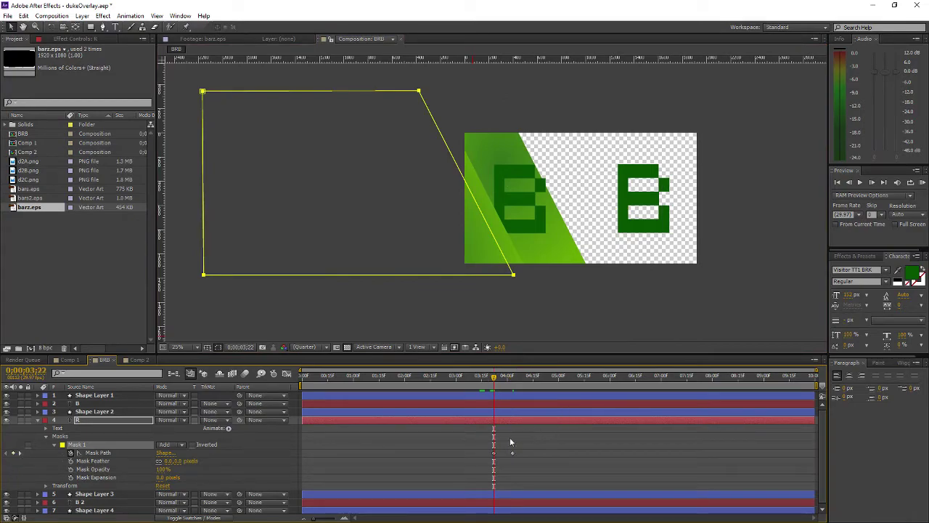
{"action": "left_click", "coordinate": [322, 495]}
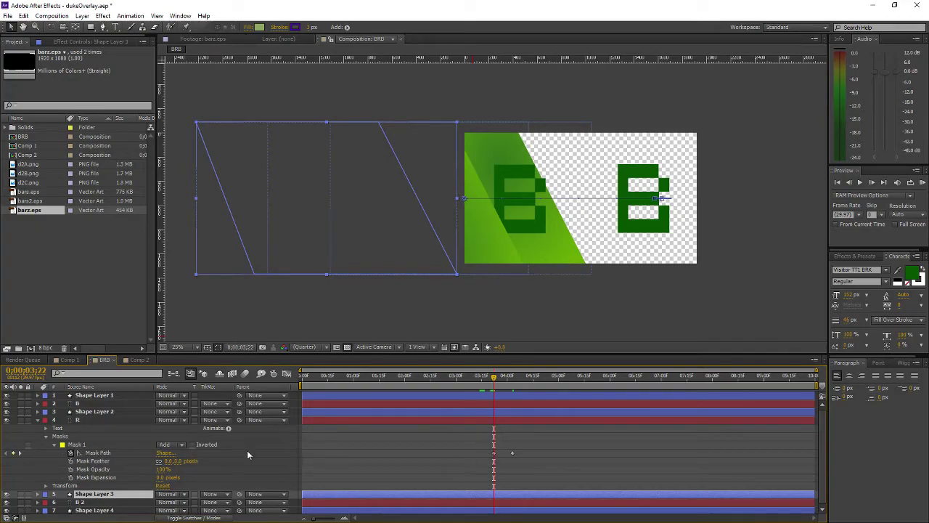
{"action": "left_click", "coordinate": [493, 453]}
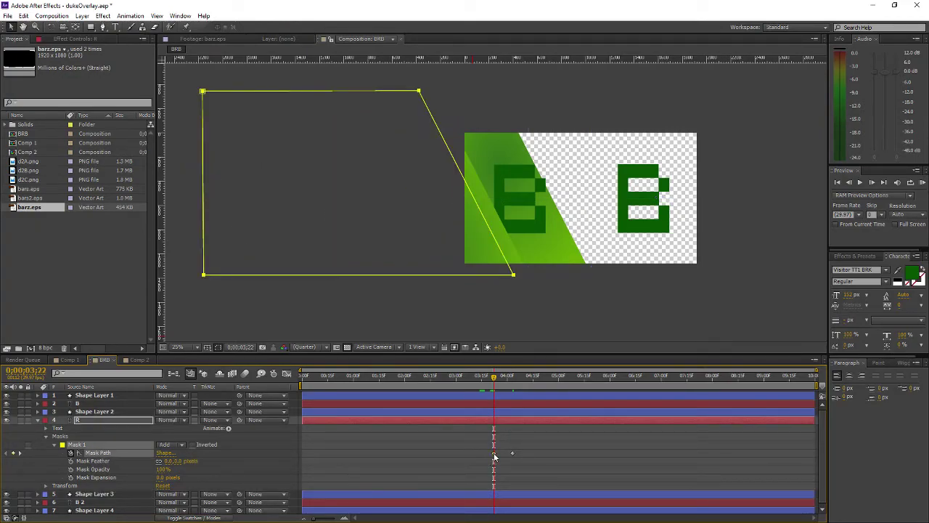
{"action": "double_click", "coordinate": [405, 275]}
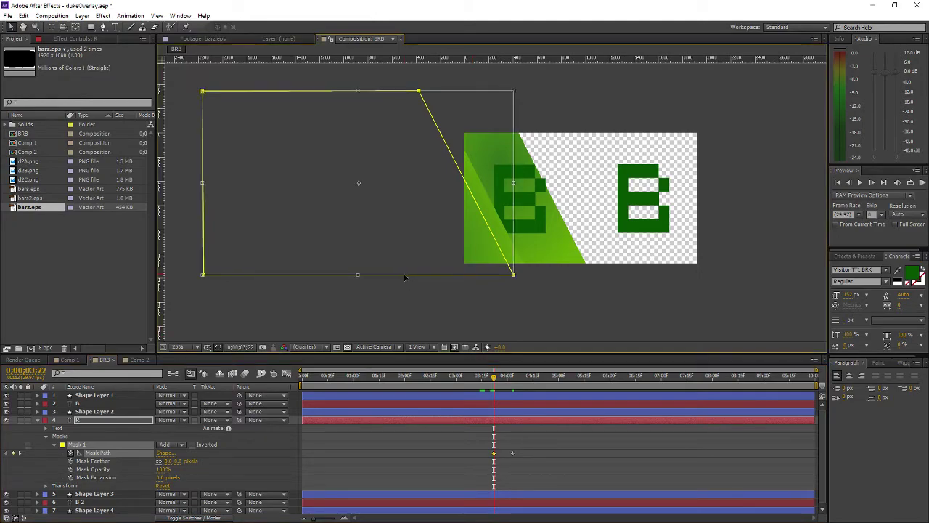
{"action": "left_click_drag", "start_coordinate": [404, 273], "coordinate": [337, 278]}
Preview the BRB animation from several start points to check the R's reveal against the gradient edge, and park at 0;00;04;20.
{"action": "left_click_drag", "start_coordinate": [485, 377], "coordinate": [392, 377]}
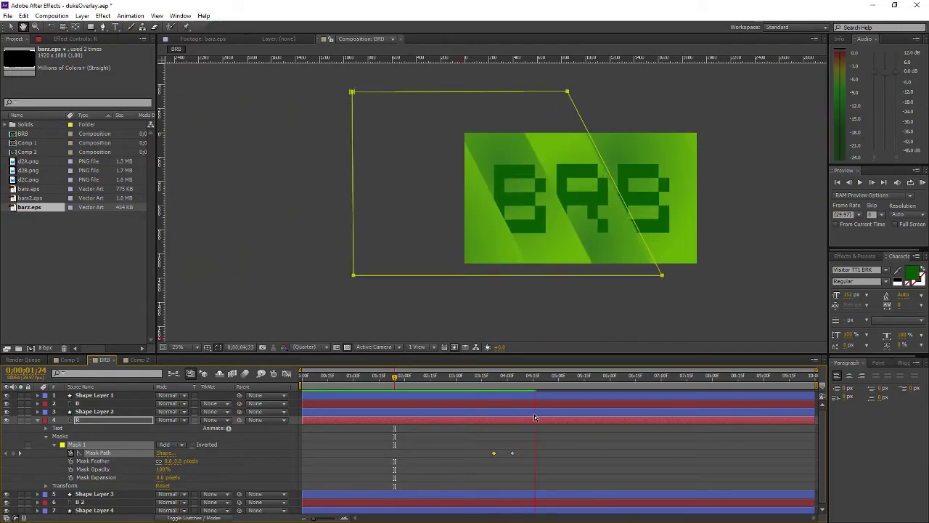
{"action": "left_click", "coordinate": [400, 377]}
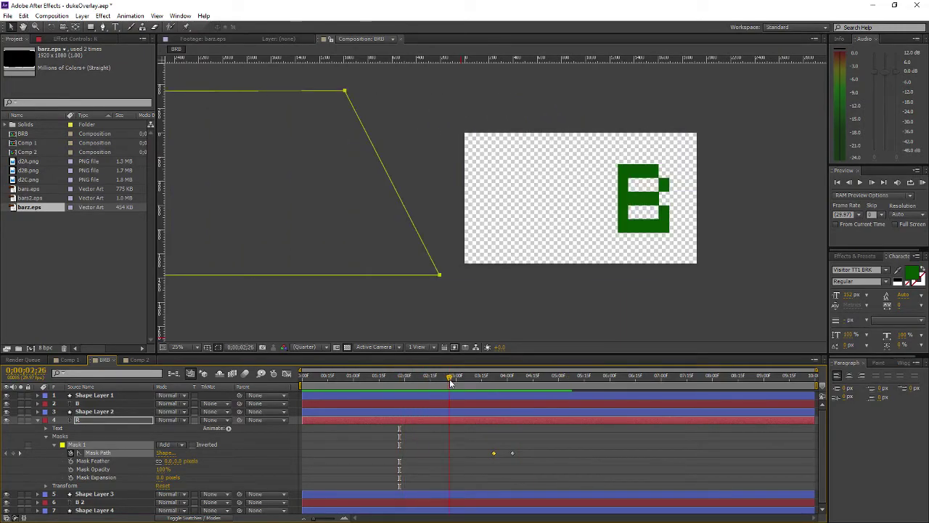
{"action": "key", "text": "space"}
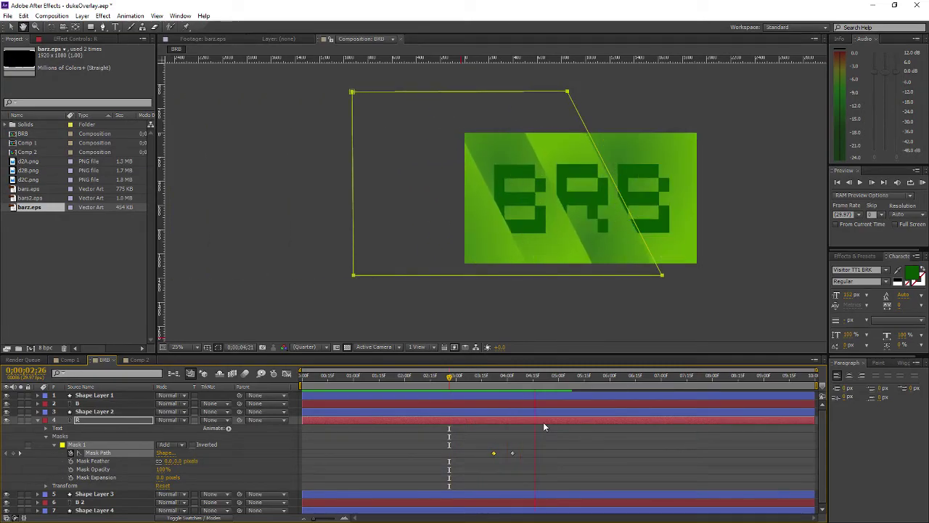
{"action": "left_click", "coordinate": [426, 377]}
{"action": "key", "text": "space"}
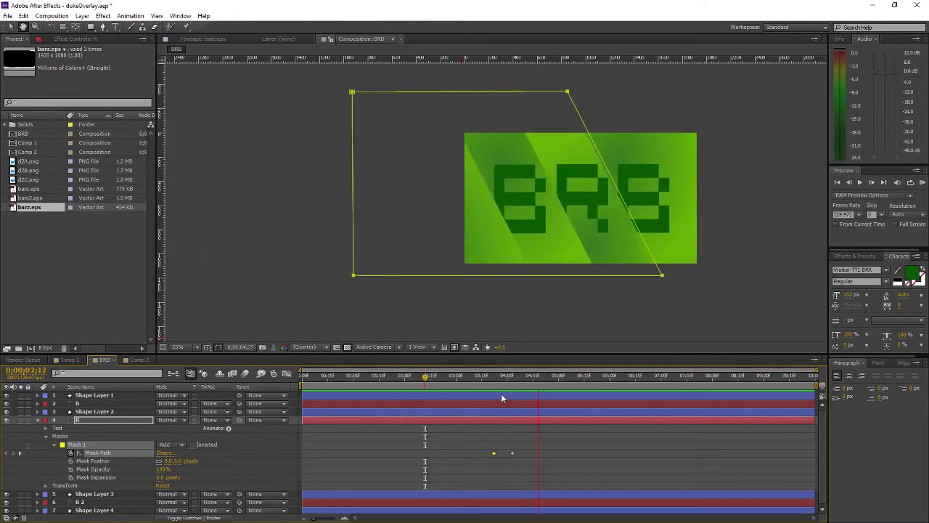
{"action": "left_click_drag", "start_coordinate": [440, 377], "coordinate": [542, 380]}
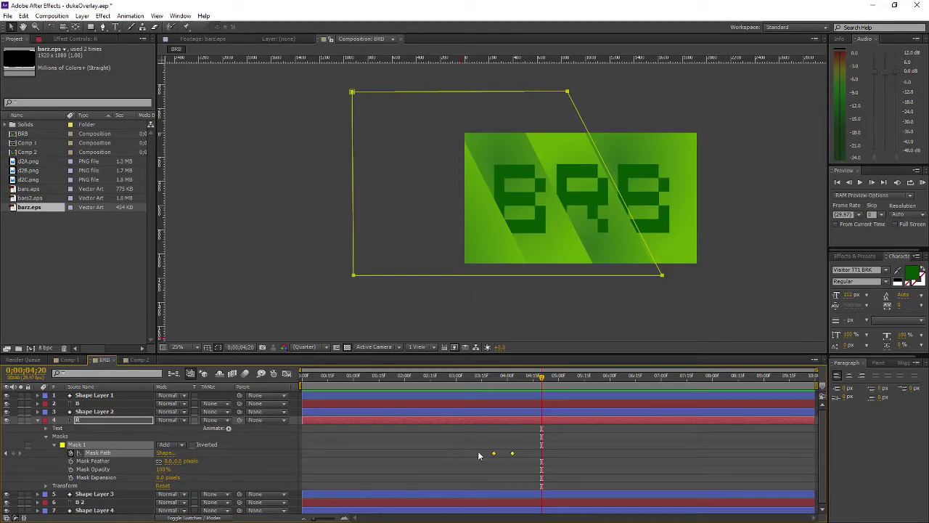
Copy the R's Mask 1 path with both keyframes and paste it onto the B 2 layer at 0;00;04;20.
{"action": "left_click", "coordinate": [435, 271]}
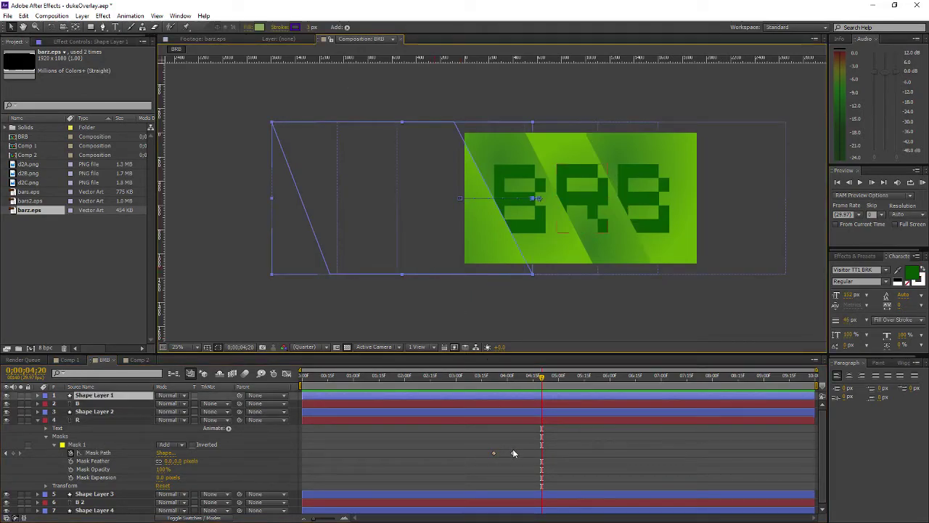
{"action": "left_click", "coordinate": [104, 453]}
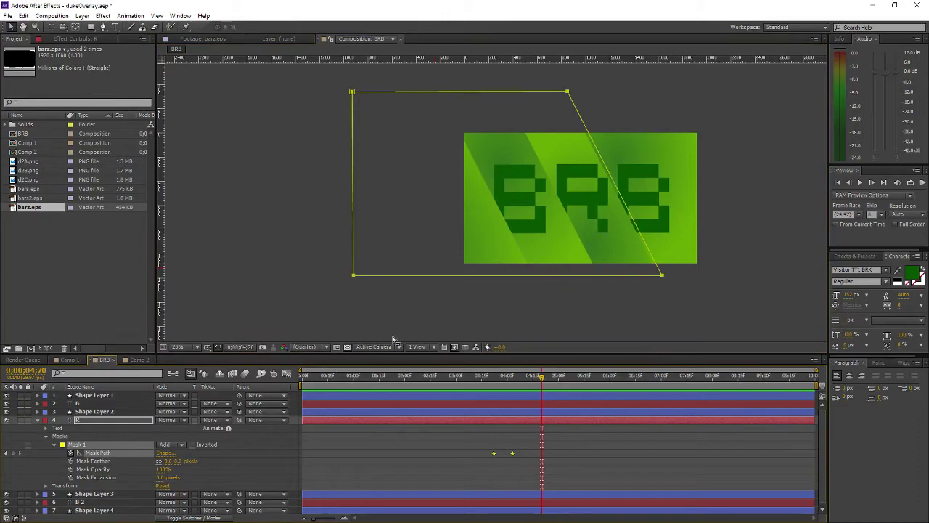
{"action": "double_click", "coordinate": [430, 275]}
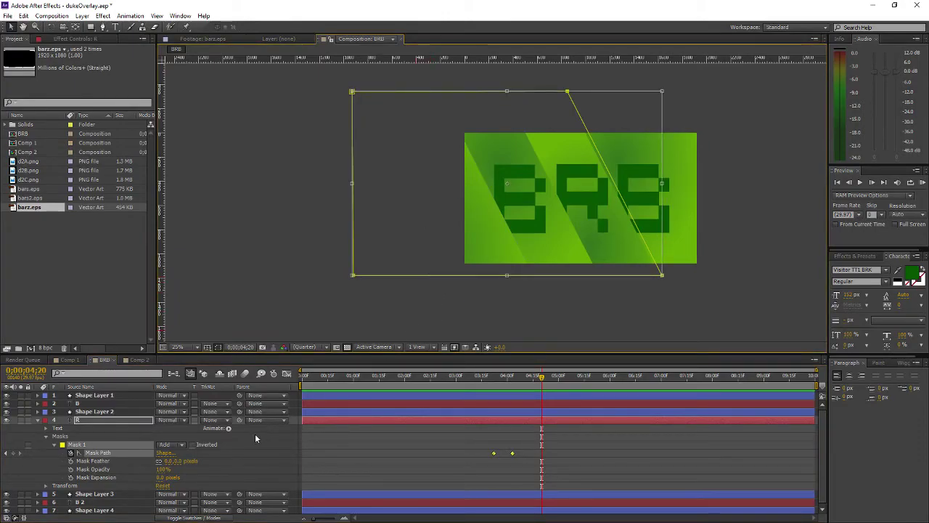
{"action": "left_click", "coordinate": [78, 503]}
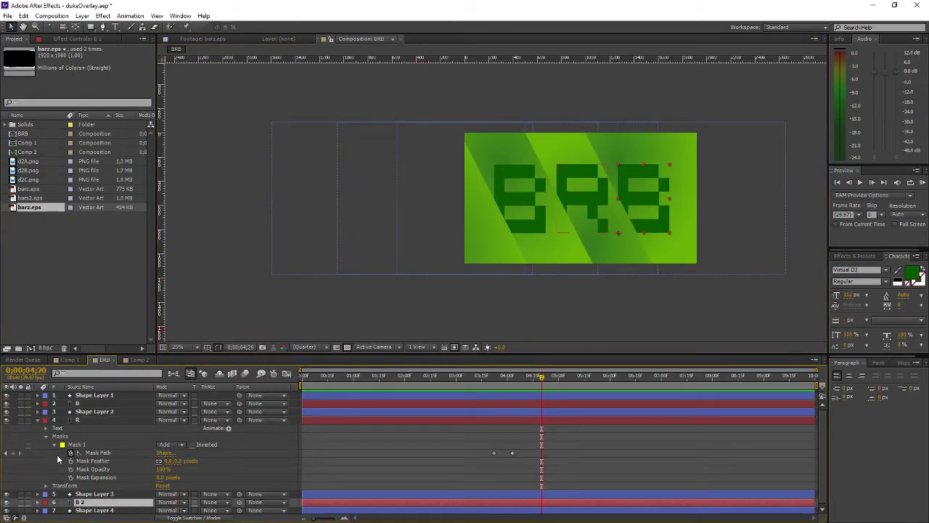
{"action": "left_click", "coordinate": [38, 420]}
{"action": "left_click", "coordinate": [38, 437]}
{"action": "left_click", "coordinate": [242, 471]}
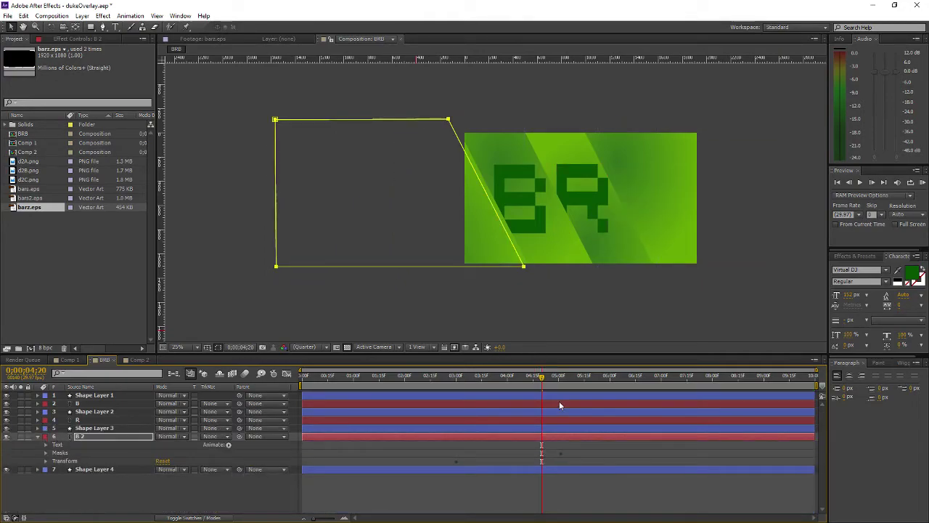
Remove the B 2 layer's Position keyframe and show its Mask 1 properties.
{"action": "left_click", "coordinate": [46, 461]}
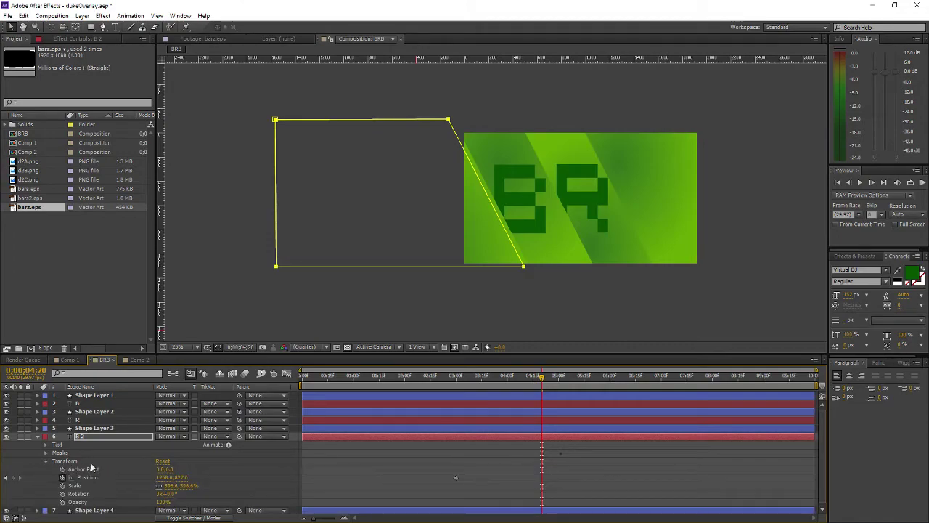
{"action": "left_click", "coordinate": [455, 477]}
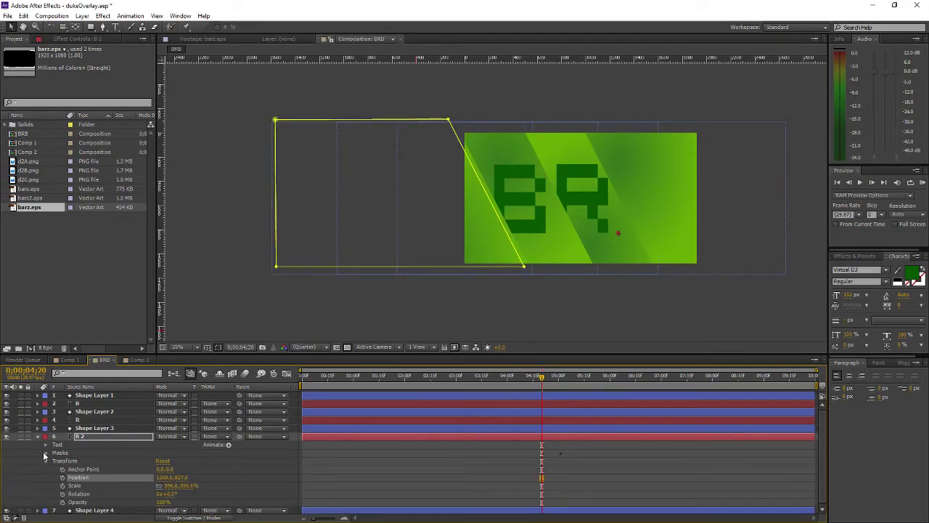
{"action": "left_click", "coordinate": [45, 453]}
{"action": "left_click", "coordinate": [46, 473]}
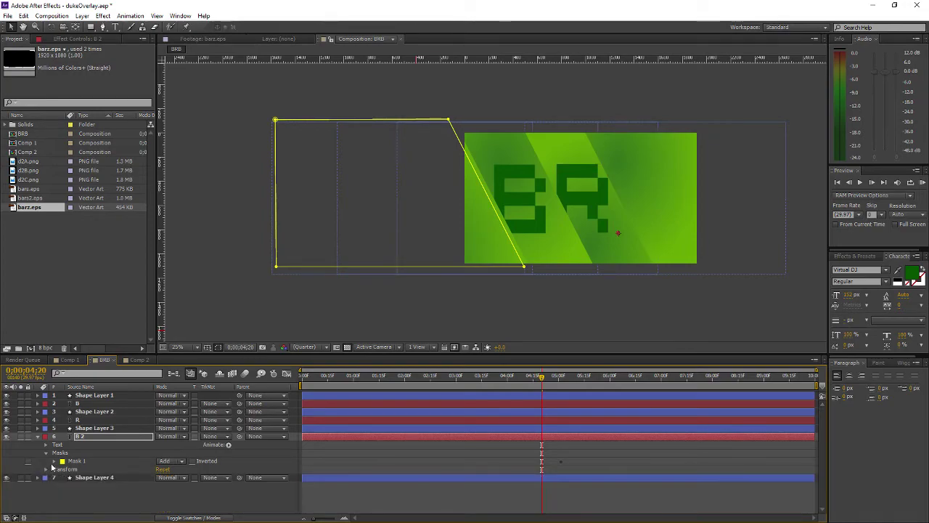
{"action": "left_click", "coordinate": [54, 462]}
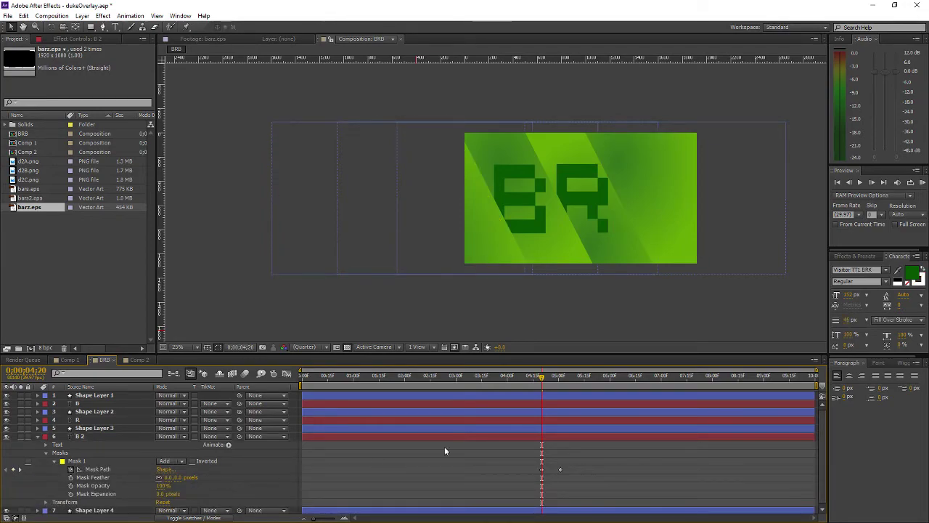
Move both of B 2's Mask Path keyframes earlier together, placing the second one at 0;00;04;13.
{"action": "mouse_move", "coordinate": [517, 377]}
{"action": "left_mouse_down"}
{"action": "mouse_move", "coordinate": [504, 380]}
{"action": "mouse_move", "coordinate": [541, 384]}
{"action": "mouse_move", "coordinate": [518, 384]}
{"action": "mouse_move", "coordinate": [531, 383]}
{"action": "left_mouse_up"}
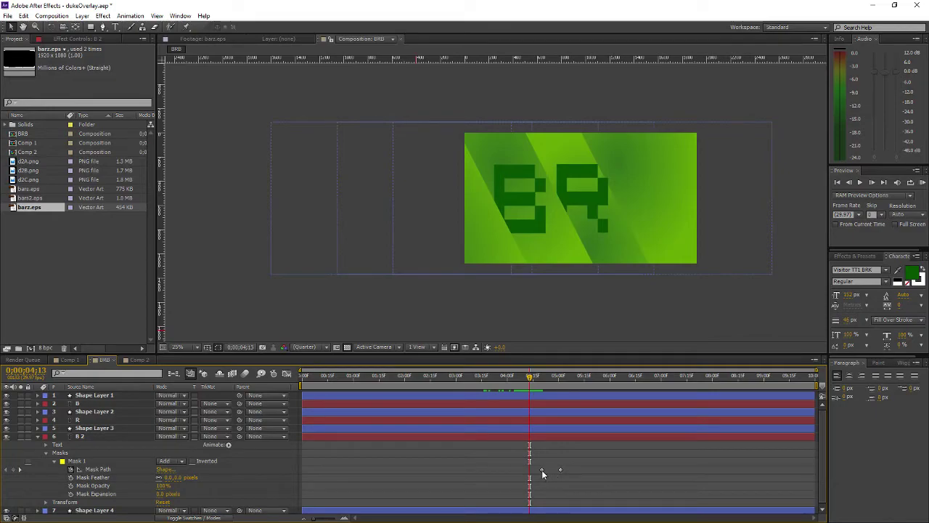
{"action": "left_click", "coordinate": [541, 469]}
{"action": "left_click_drag", "start_coordinate": [560, 470], "coordinate": [530, 472]}
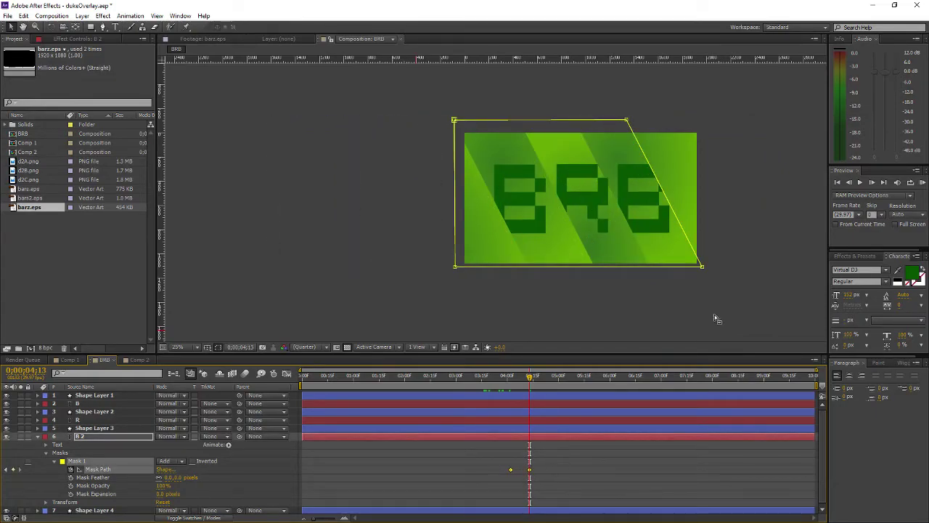
Shift B 2's whole mask rightward at the 0;00;04;13 keyframe so the last letter lies fully inside its diagonal edge.
{"action": "left_click", "coordinate": [518, 297]}
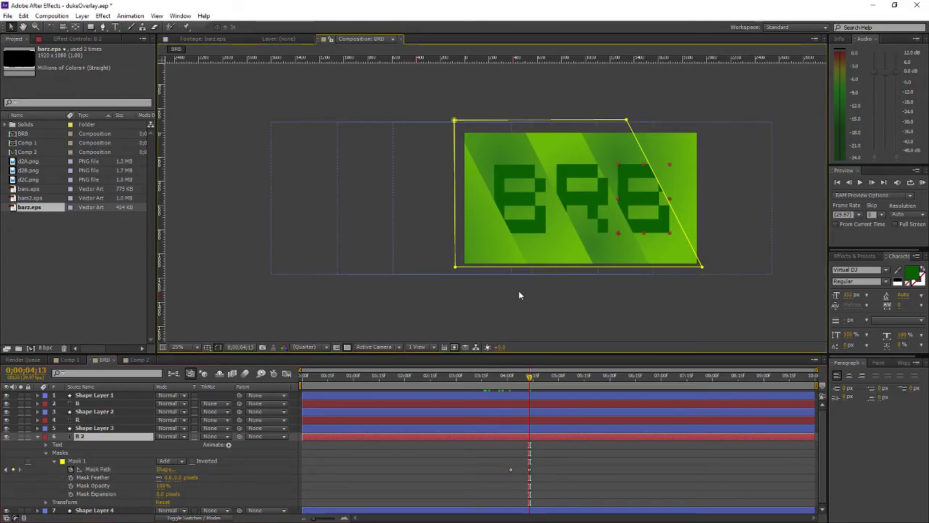
{"action": "left_click", "coordinate": [529, 470]}
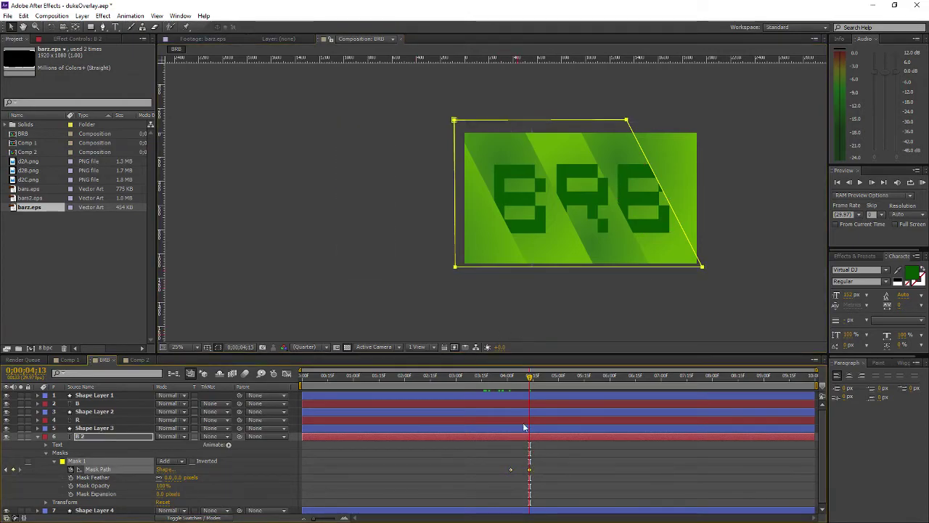
{"action": "double_click", "coordinate": [476, 268]}
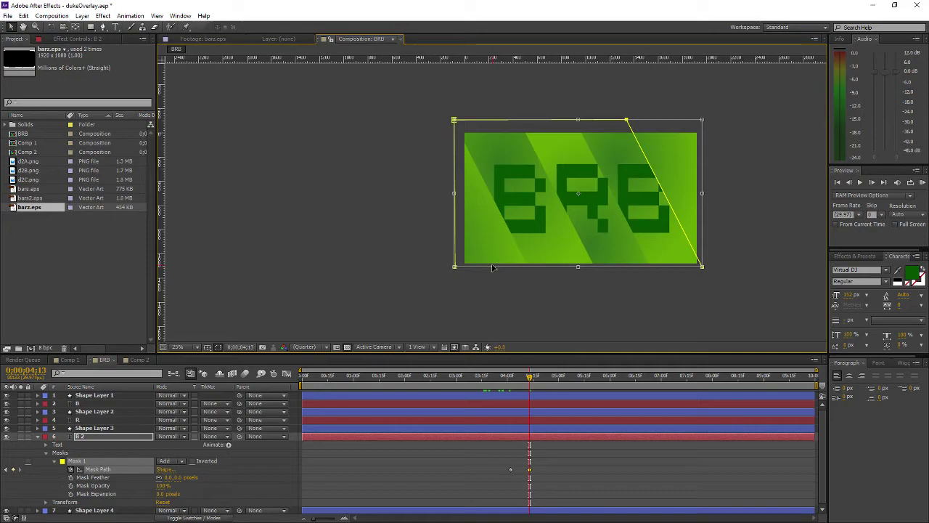
{"action": "left_click_drag", "start_coordinate": [468, 261], "coordinate": [524, 266]}
{"action": "left_click", "coordinate": [532, 377]}
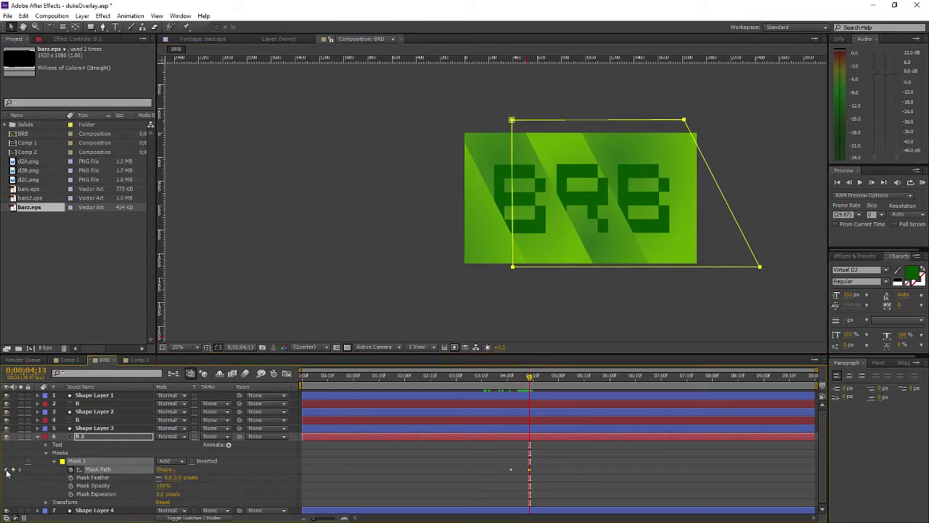
Compare B 2's mask at its two Mask Path keyframes and check Shape Layer 4's position at 0;00;04;02.
{"action": "left_click", "coordinate": [9, 470]}
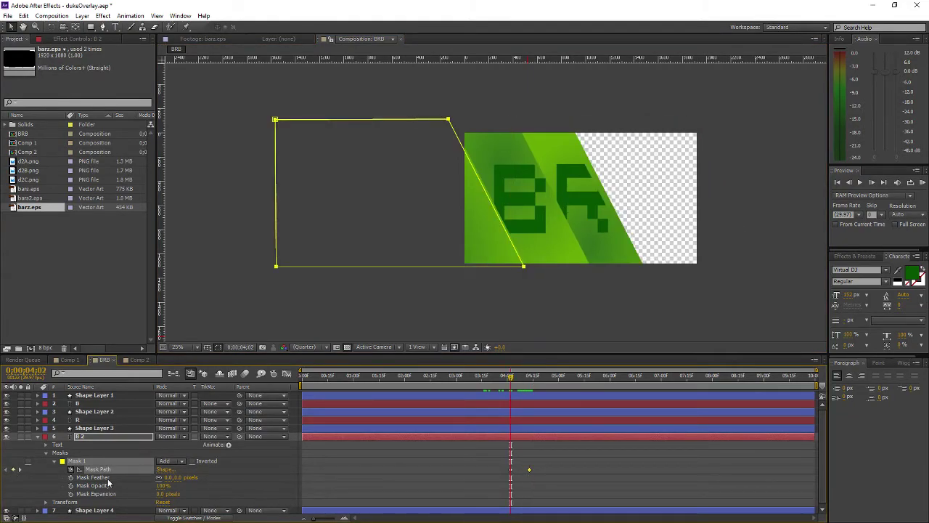
{"action": "left_click", "coordinate": [19, 471]}
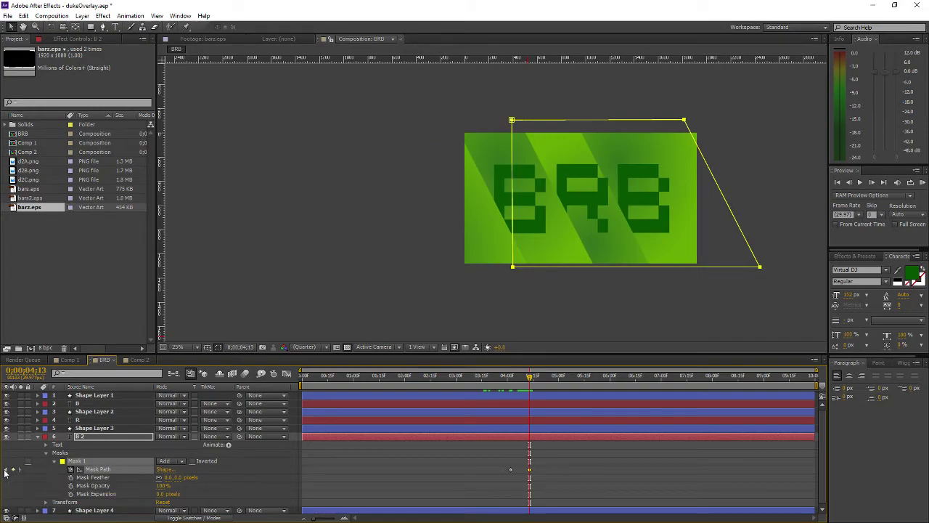
{"action": "left_click", "coordinate": [11, 469]}
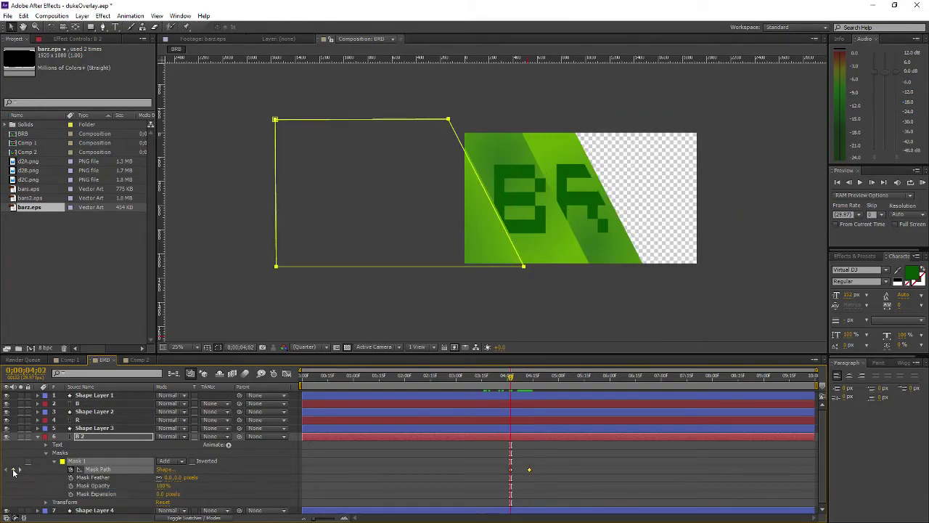
{"action": "left_click", "coordinate": [431, 511]}
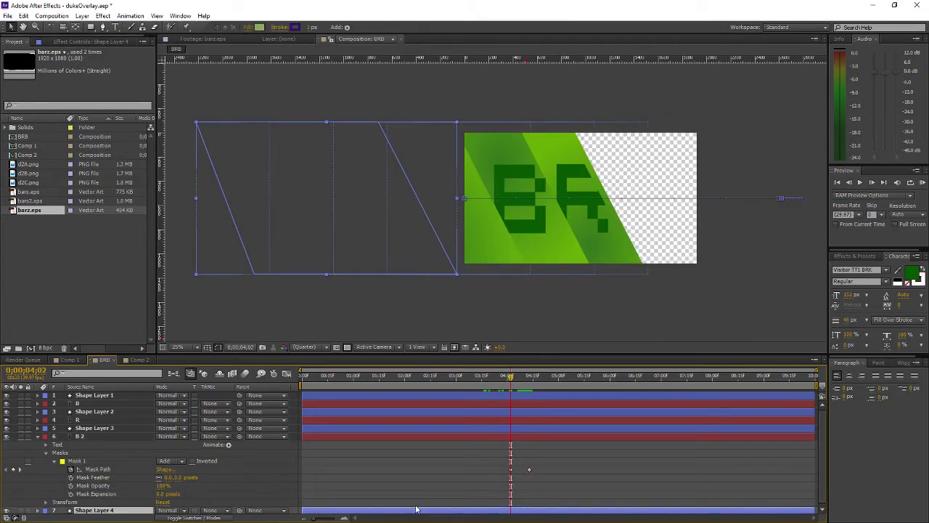
{"action": "left_click", "coordinate": [19, 471]}
{"action": "left_click", "coordinate": [6, 470]}
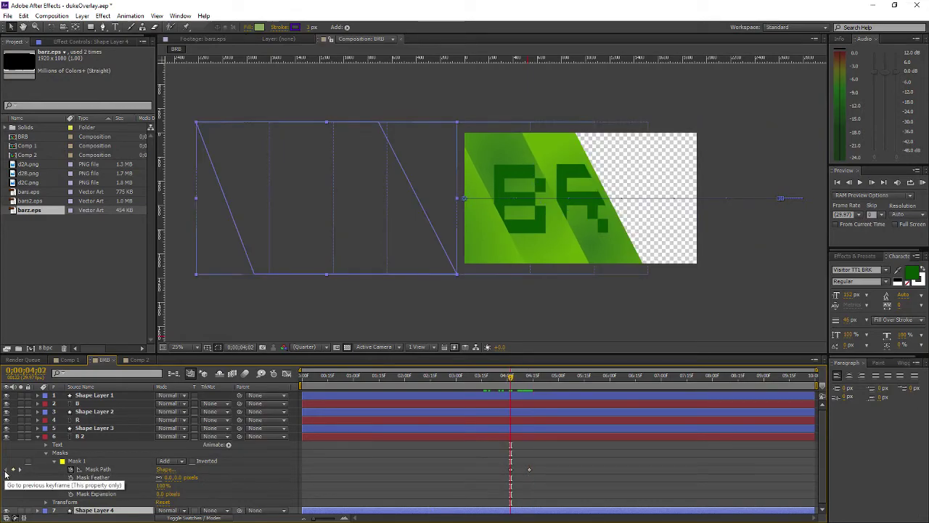
Shift B 2's whole mask leftward at its first Mask Path keyframe, 0;00;04;02, until it clears the composition frame.
{"action": "left_click", "coordinate": [511, 471]}
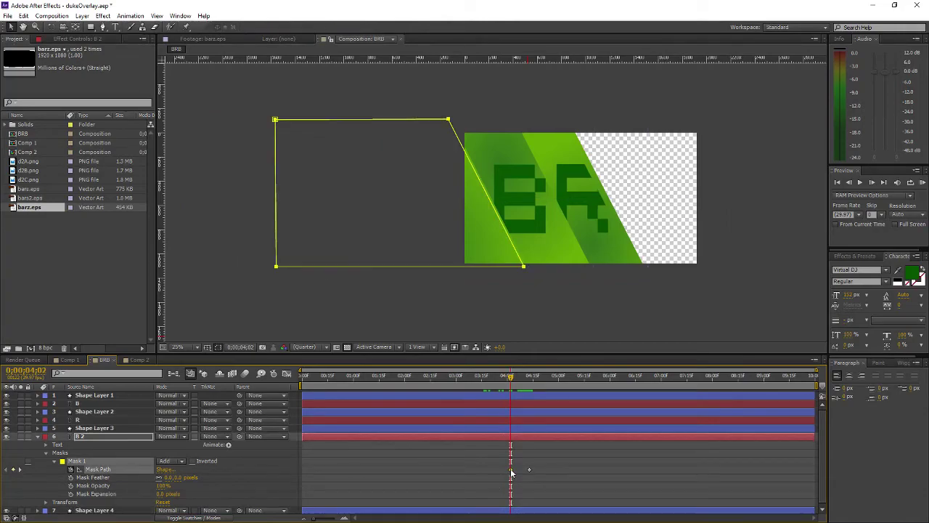
{"action": "left_click", "coordinate": [376, 254]}
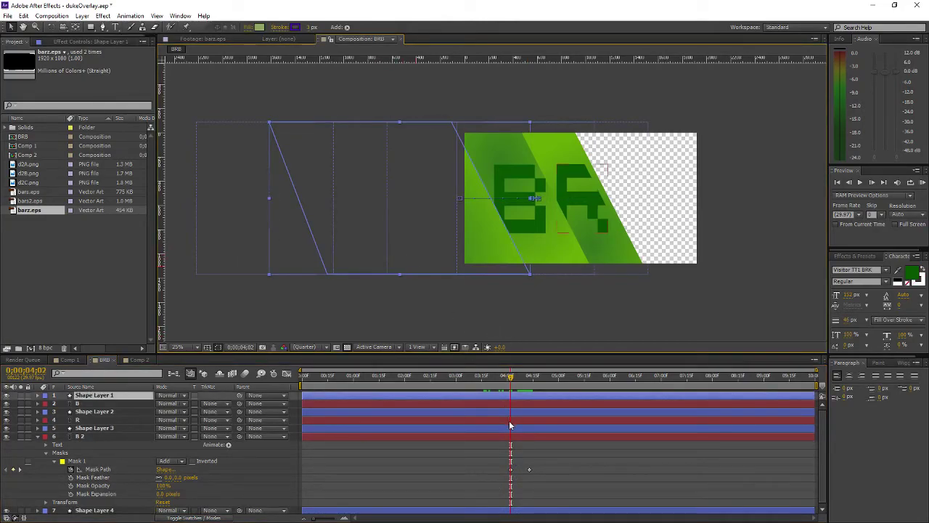
{"action": "left_click", "coordinate": [511, 474]}
{"action": "left_click", "coordinate": [509, 471]}
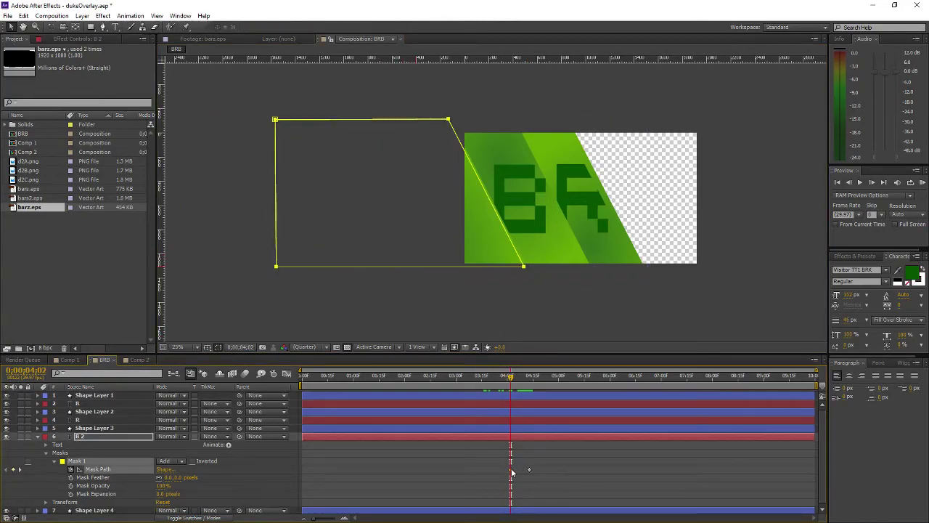
{"action": "double_click", "coordinate": [398, 267]}
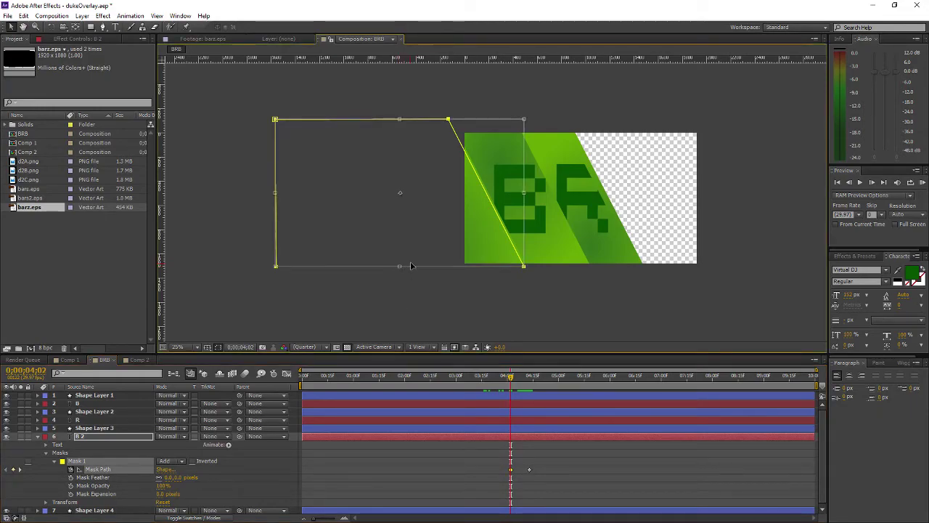
{"action": "left_click_drag", "start_coordinate": [409, 259], "coordinate": [332, 260]}
{"action": "mouse_move", "coordinate": [511, 378]}
{"action": "left_mouse_down"}
{"action": "mouse_move", "coordinate": [527, 383]}
{"action": "mouse_move", "coordinate": [506, 381]}
{"action": "left_mouse_up"}
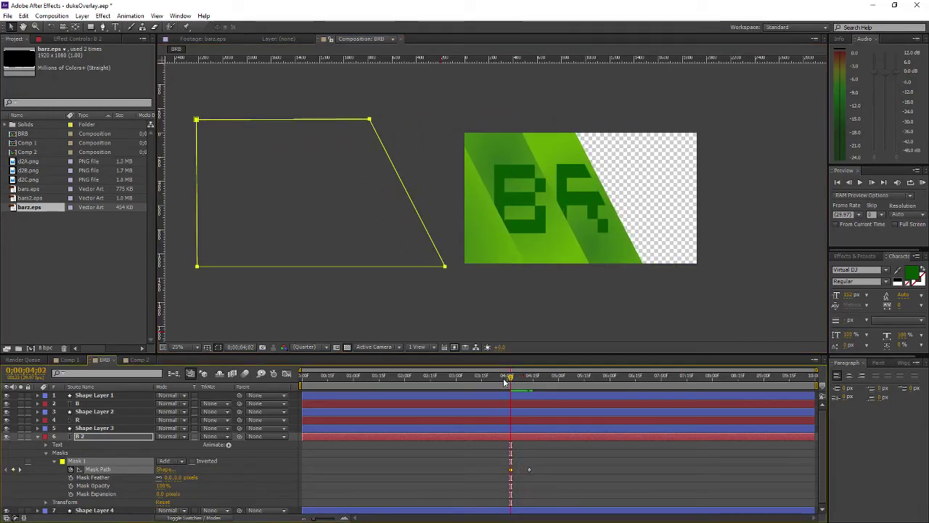
{"action": "left_click", "coordinate": [339, 253]}
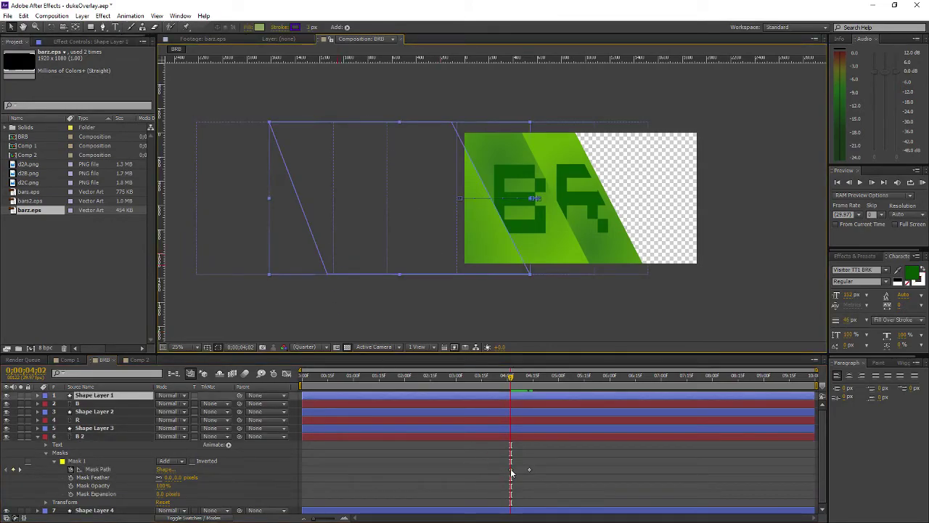
Shift B 2's whole mask slightly further leftward at its first Mask Path keyframe, 0;00;04;02.
{"action": "left_click", "coordinate": [468, 437]}
{"action": "double_click", "coordinate": [309, 267]}
{"action": "left_click_drag", "start_coordinate": [308, 266], "coordinate": [288, 266]}
Shift B 2's whole mask leftward at the 0;00;04;13 keyframe so its slanted edge sits closer to the last letter.
{"action": "left_click_drag", "start_coordinate": [504, 377], "coordinate": [529, 390]}
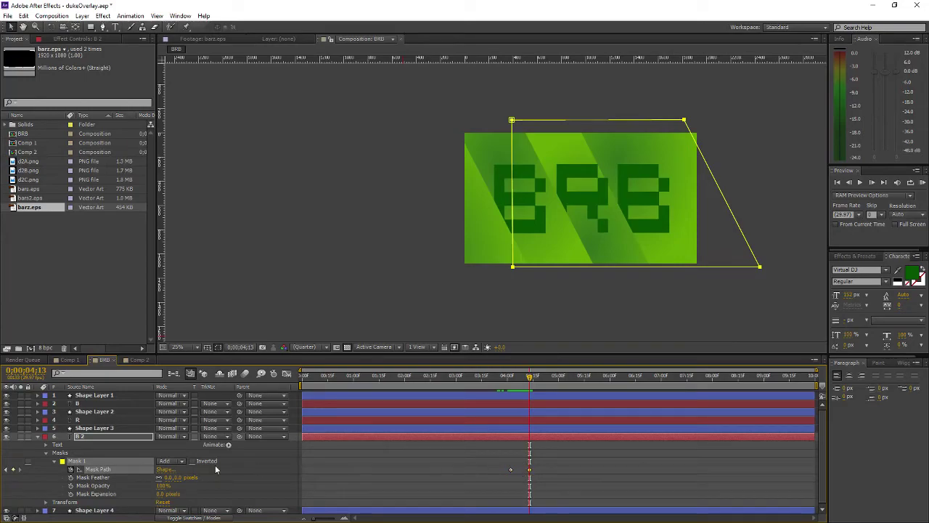
{"action": "left_click", "coordinate": [6, 470]}
{"action": "left_click", "coordinate": [20, 470]}
{"action": "double_click", "coordinate": [721, 269]}
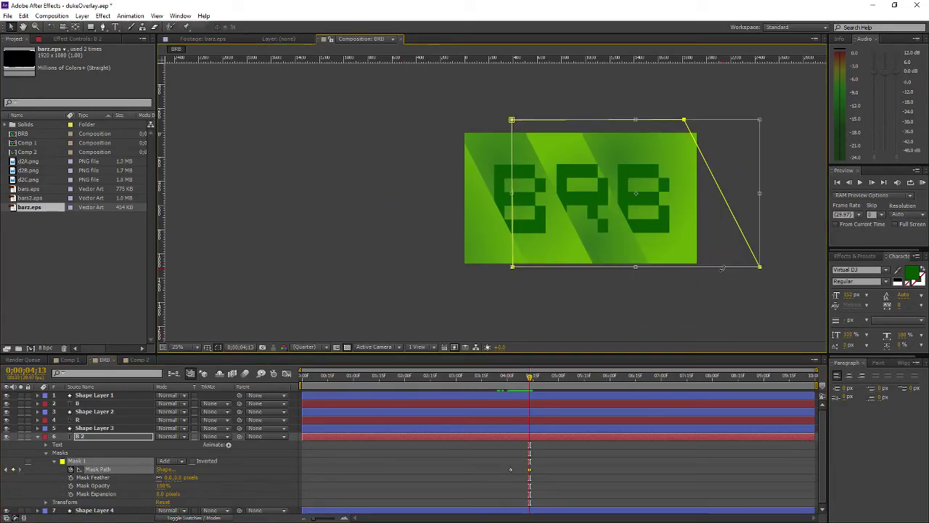
{"action": "left_click_drag", "start_coordinate": [725, 263], "coordinate": [663, 289]}
Preview the BRB composition's letter reveal from the start and return to its opening frames.
{"action": "left_click_drag", "start_coordinate": [530, 378], "coordinate": [443, 384]}
{"action": "key", "text": "KP_0"}
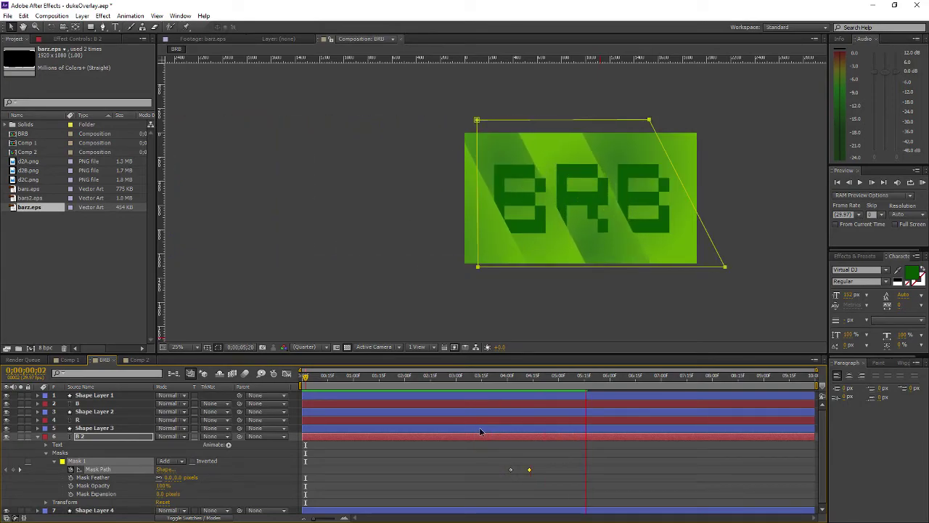
{"action": "left_click", "coordinate": [492, 323]}
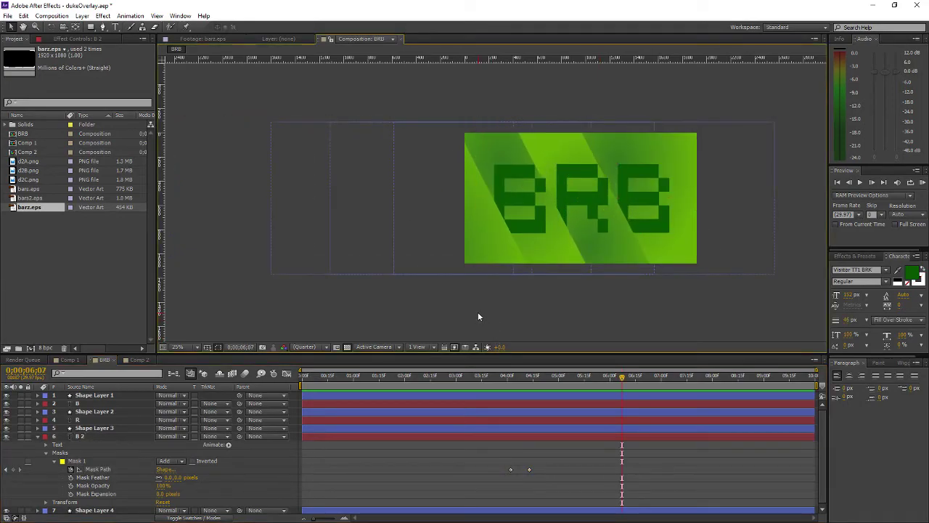
{"action": "left_click", "coordinate": [307, 377]}
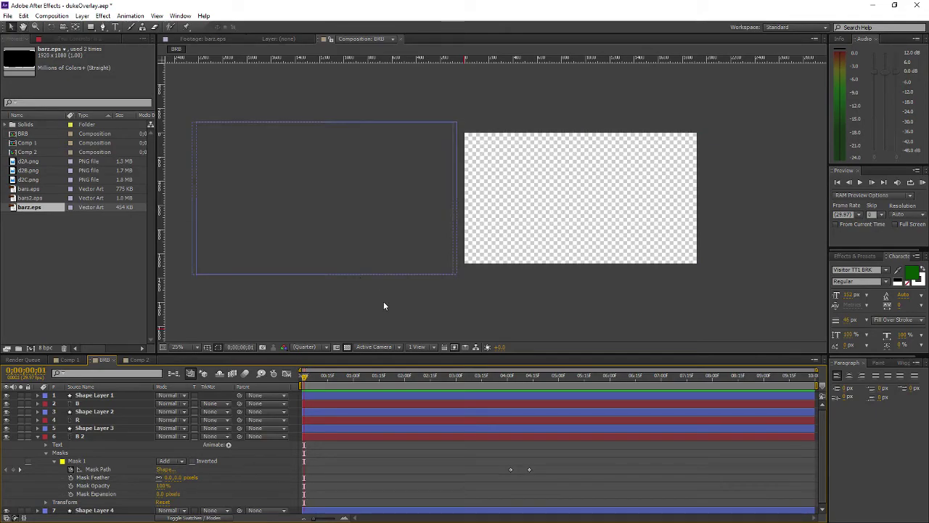
Open Comp 1 and repeatedly preview its border overlay animation from around 0;00;01;20.
{"action": "left_click", "coordinate": [70, 359]}
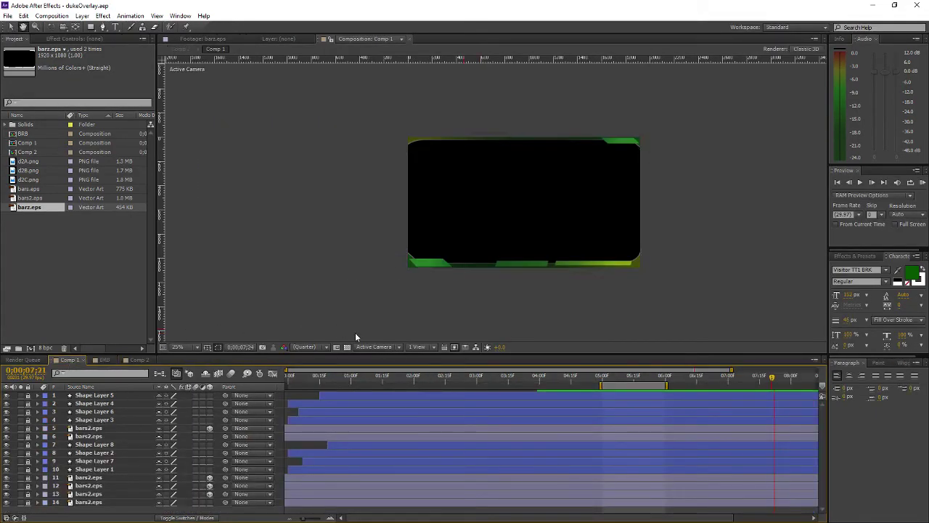
{"action": "key", "text": "KP_0"}
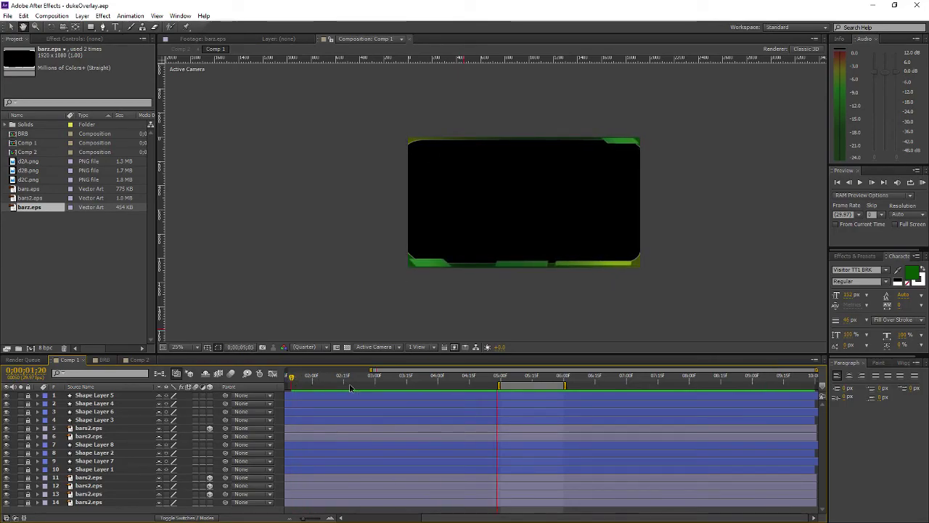
{"action": "left_click", "coordinate": [303, 379]}
{"action": "key", "text": "KP_0"}
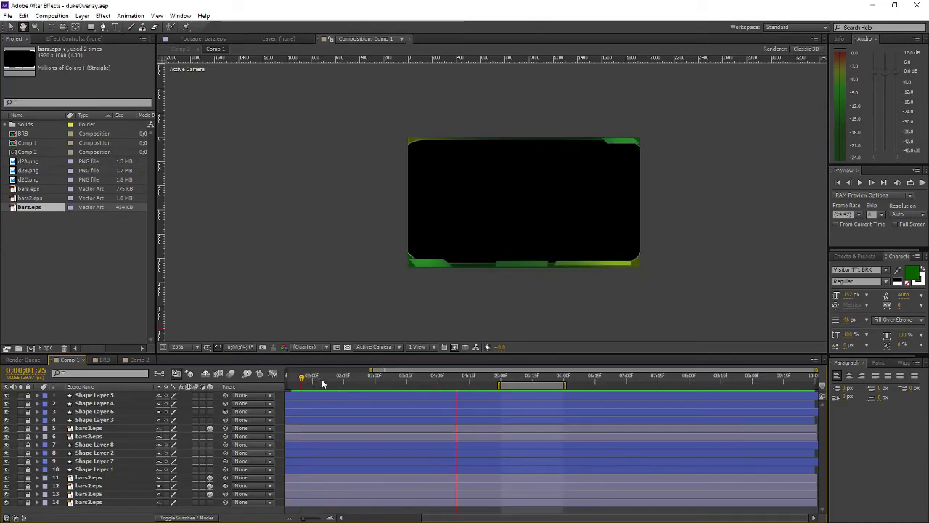
{"action": "key", "text": "space"}
{"action": "left_click", "coordinate": [304, 379]}
{"action": "key", "text": "KP_0"}
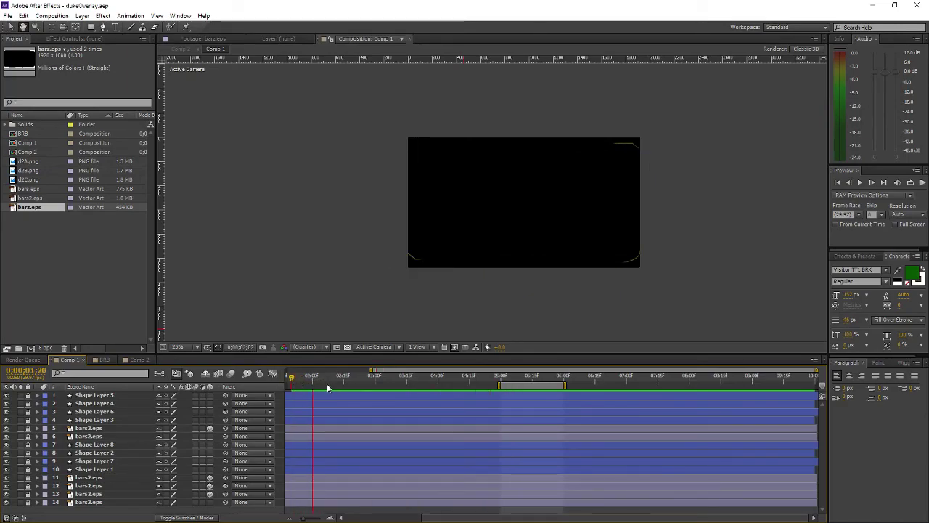
{"action": "left_click", "coordinate": [305, 379]}
{"action": "key", "text": "KP_0"}
{"action": "left_click", "coordinate": [301, 379]}
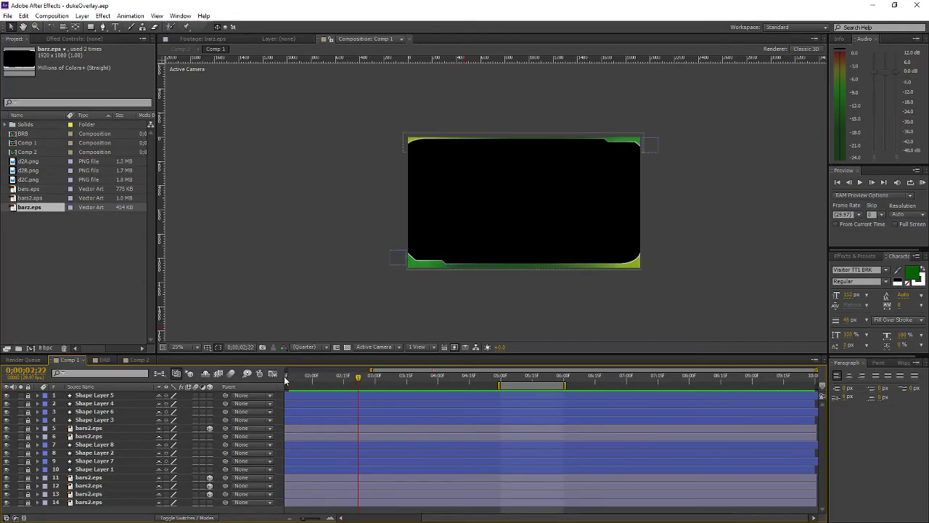
Play Comp 1's border animation from 0;00;00;00 with more of the timeline in view.
{"action": "left_click", "coordinate": [300, 381]}
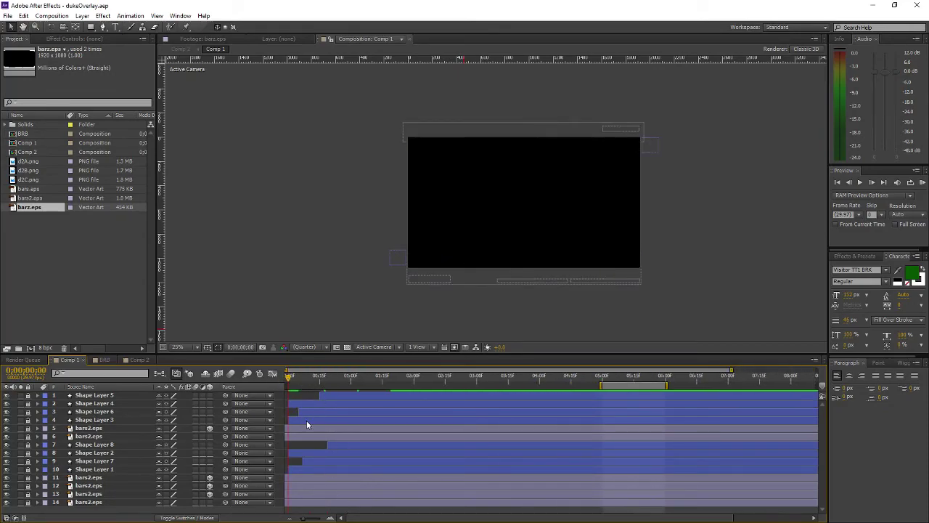
{"action": "left_click_drag", "start_coordinate": [306, 519], "coordinate": [290, 517]}
{"action": "key", "text": "space"}
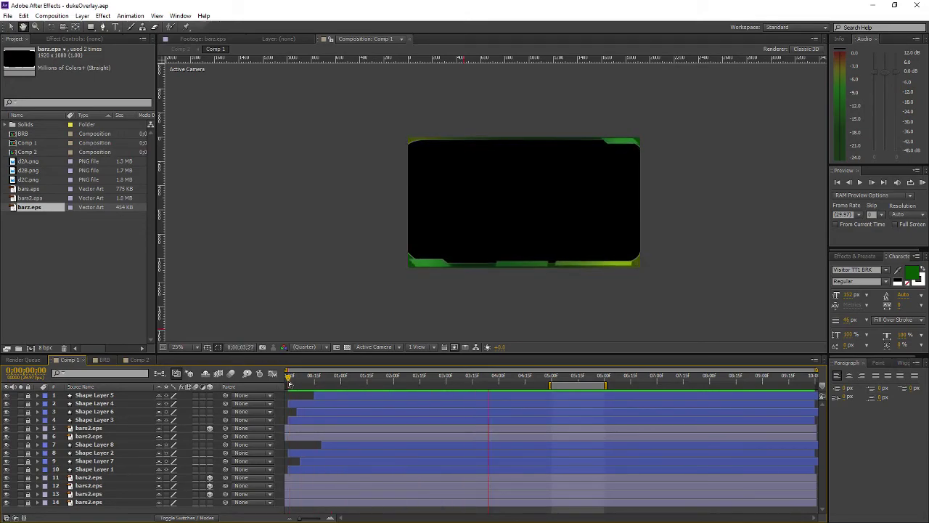
Switch to Comp 2 and preview its overlay animation from the beginning, stopping at 0;00;09;14.
{"action": "left_click", "coordinate": [132, 359]}
{"action": "left_click", "coordinate": [132, 359]}
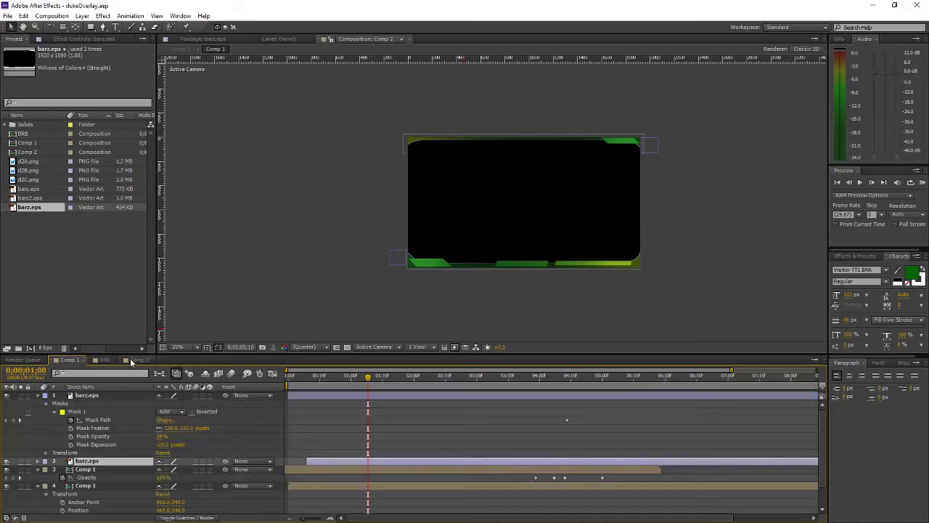
{"action": "left_click", "coordinate": [132, 359]}
{"action": "key", "text": "space"}
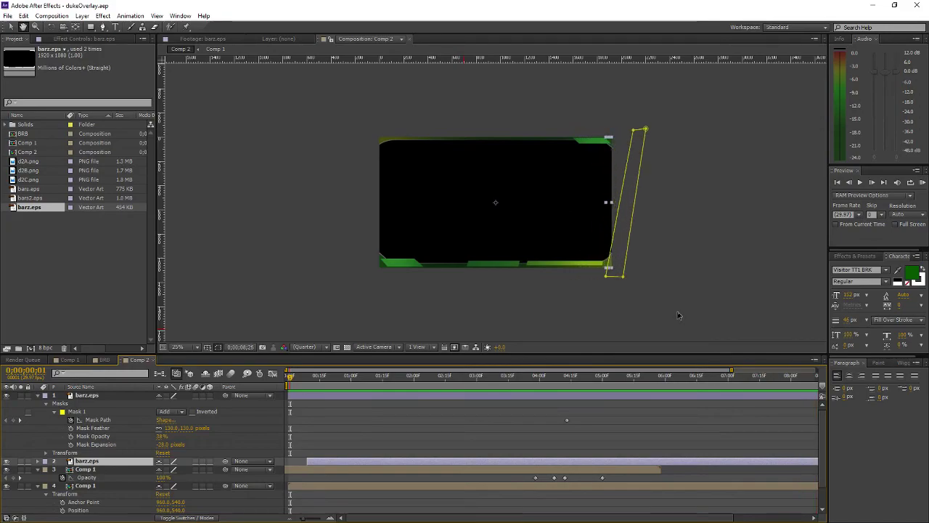
{"action": "key", "text": "space"}
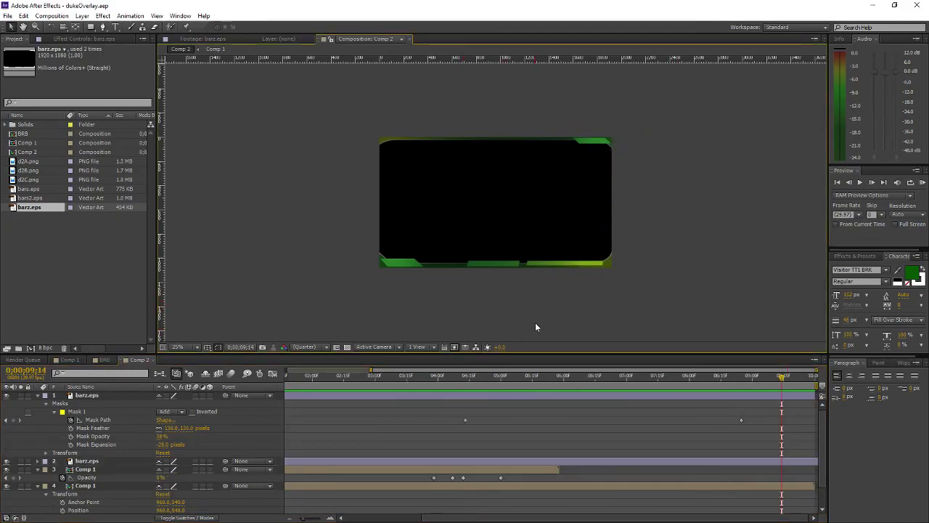